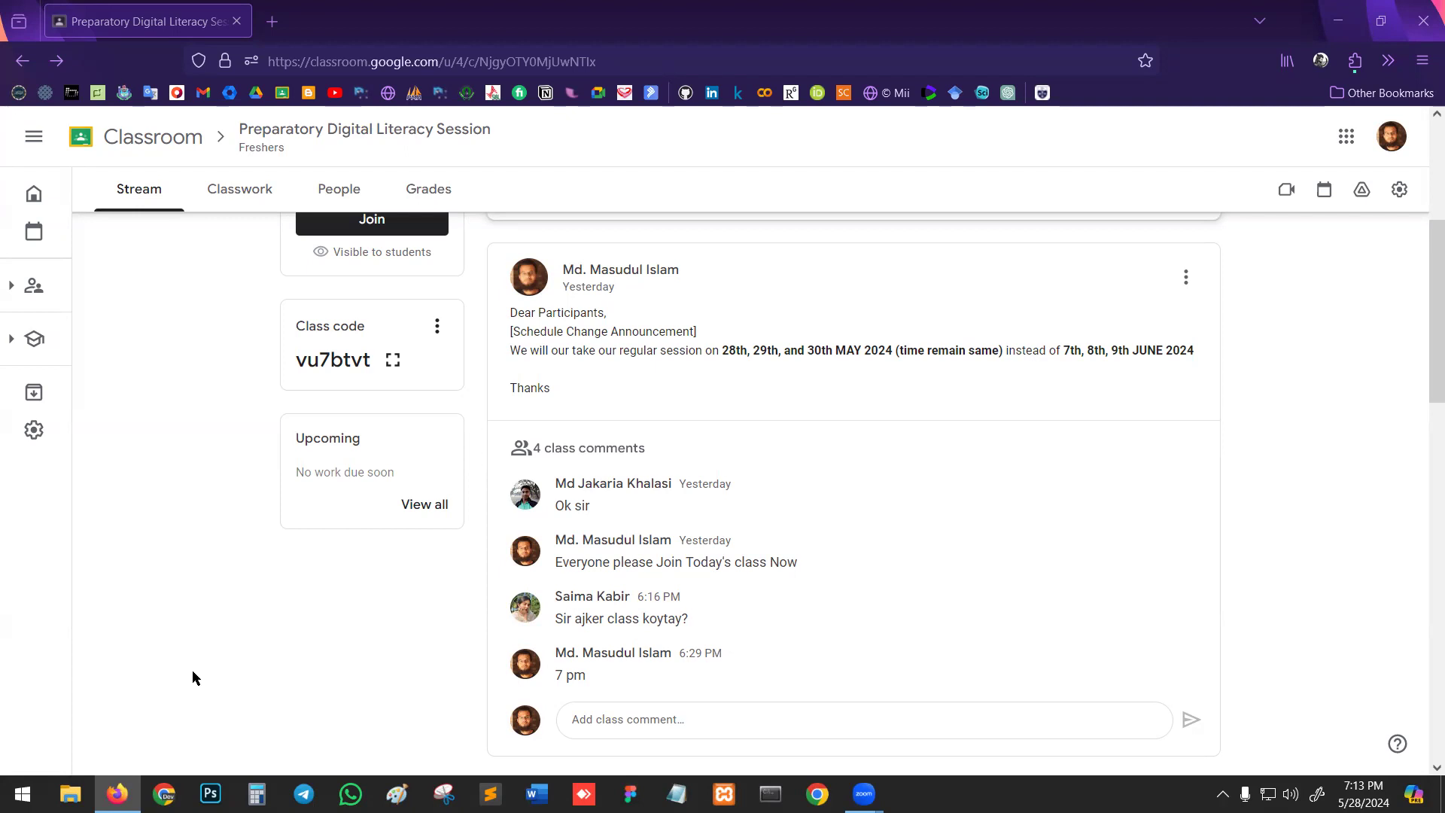
Switch from the Classroom page to Excel and open a blank workbook
scroll(620, 556, down, 10)
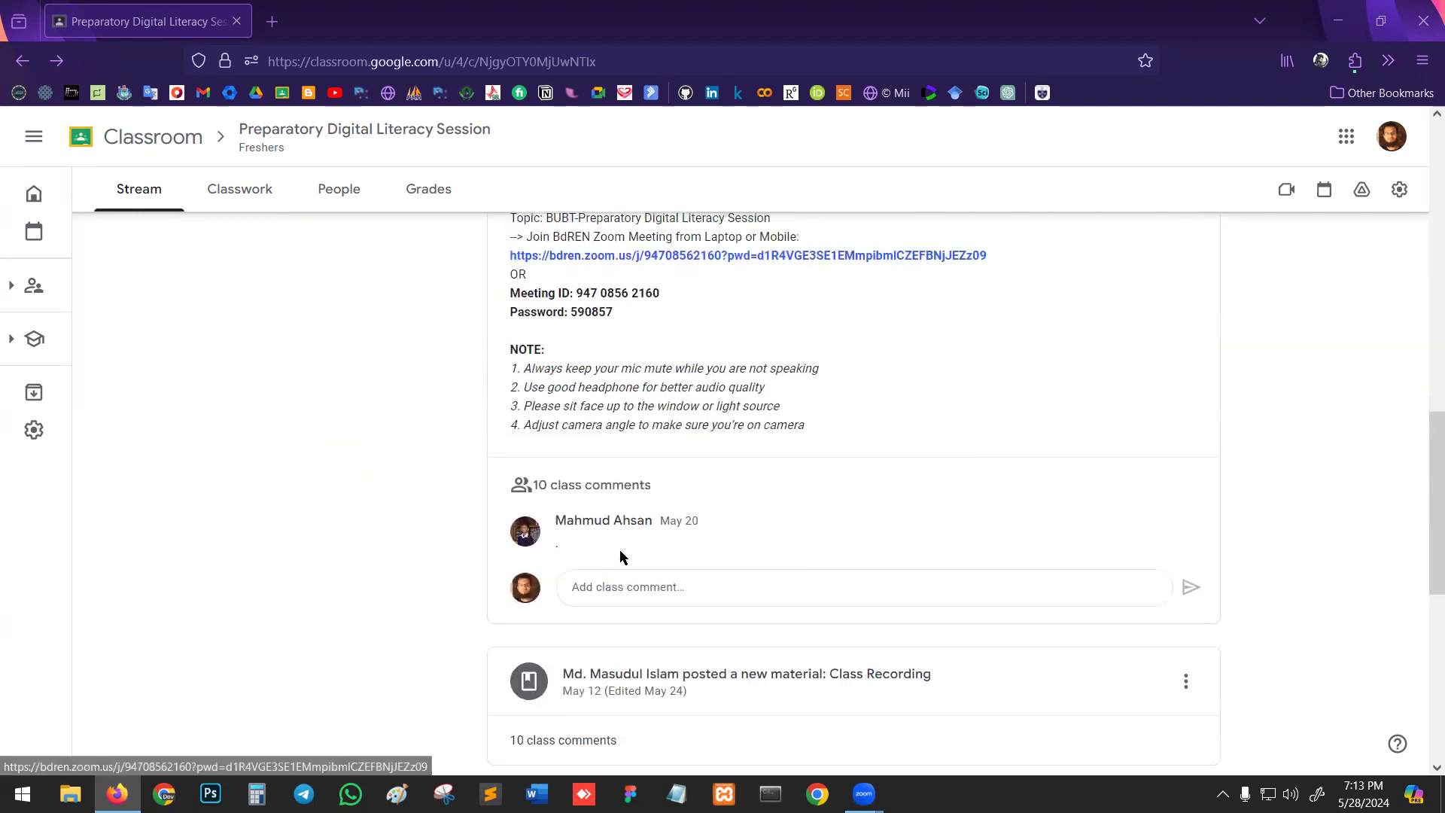
scroll(1080, 533, down, 6)
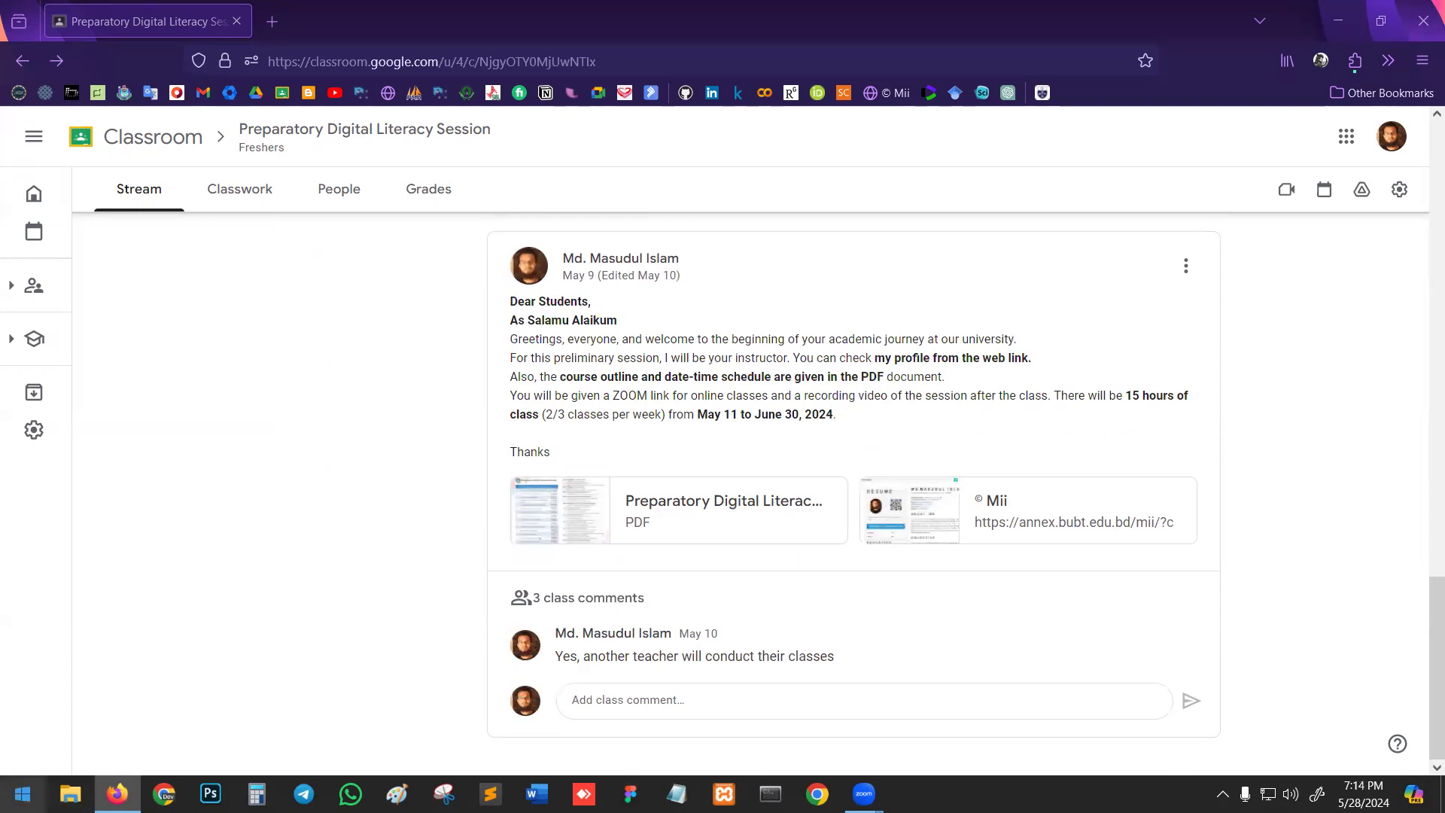
key(super)
key(super)
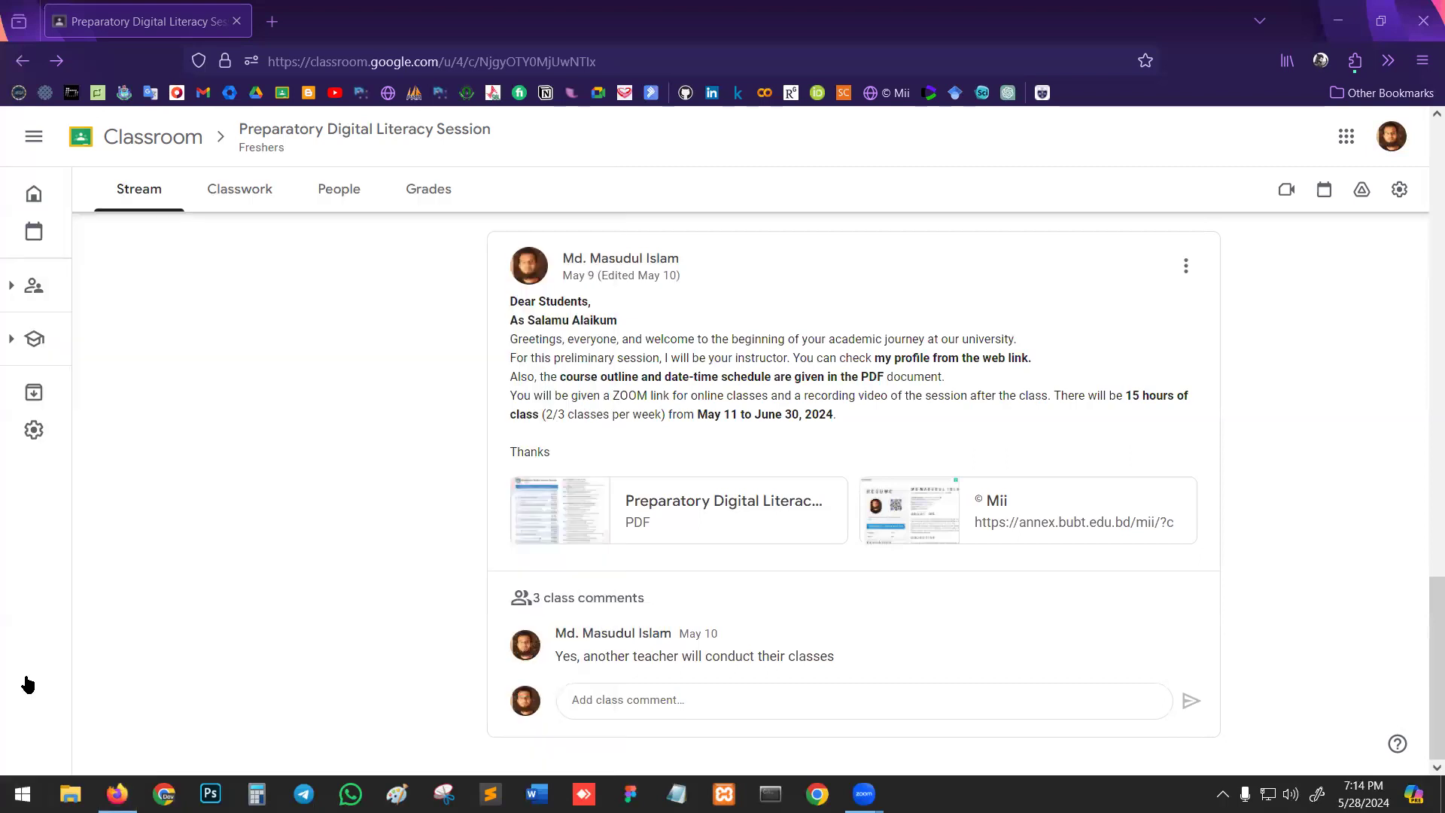
key(super)
text(excel)
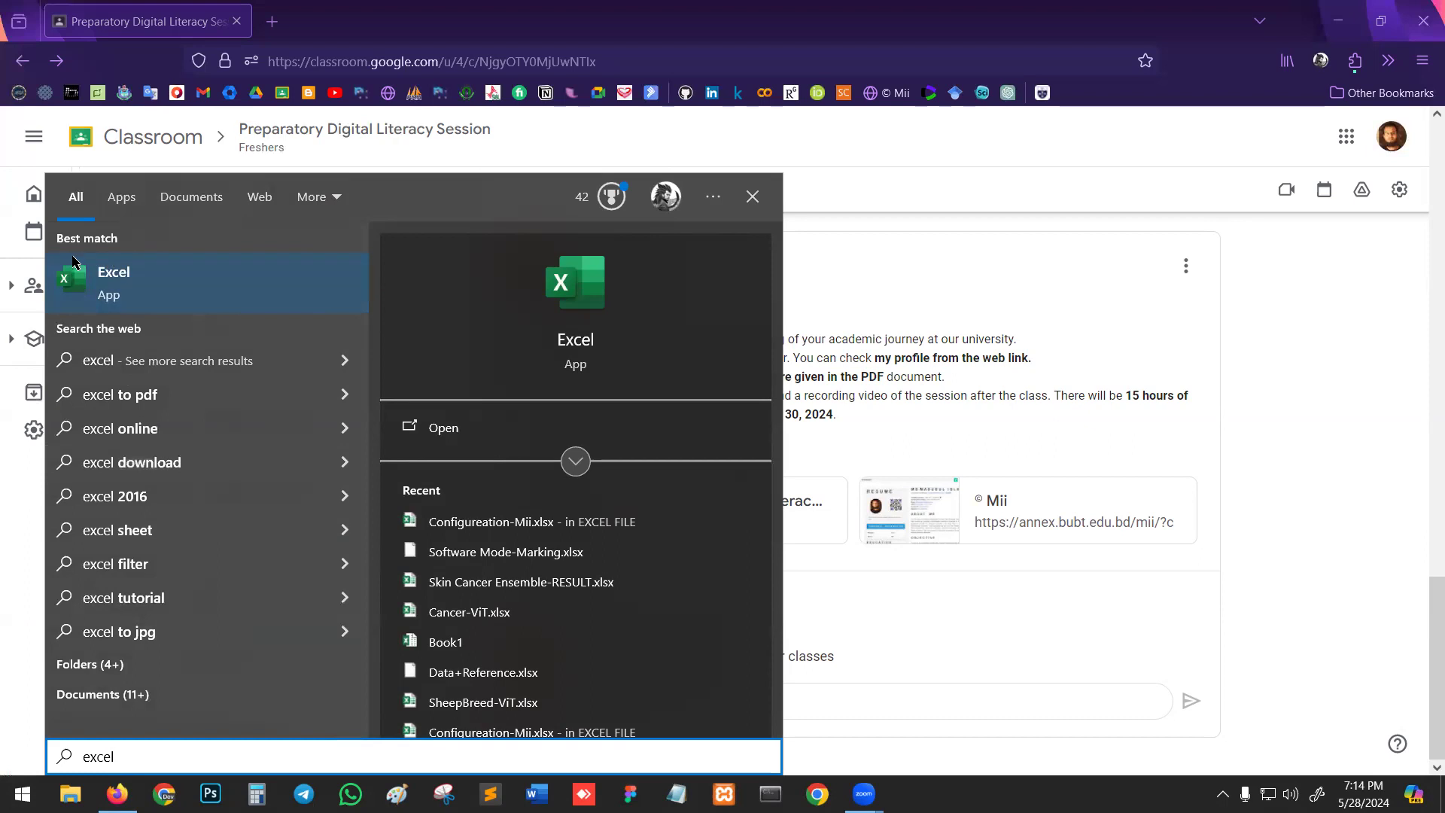
click(109, 292)
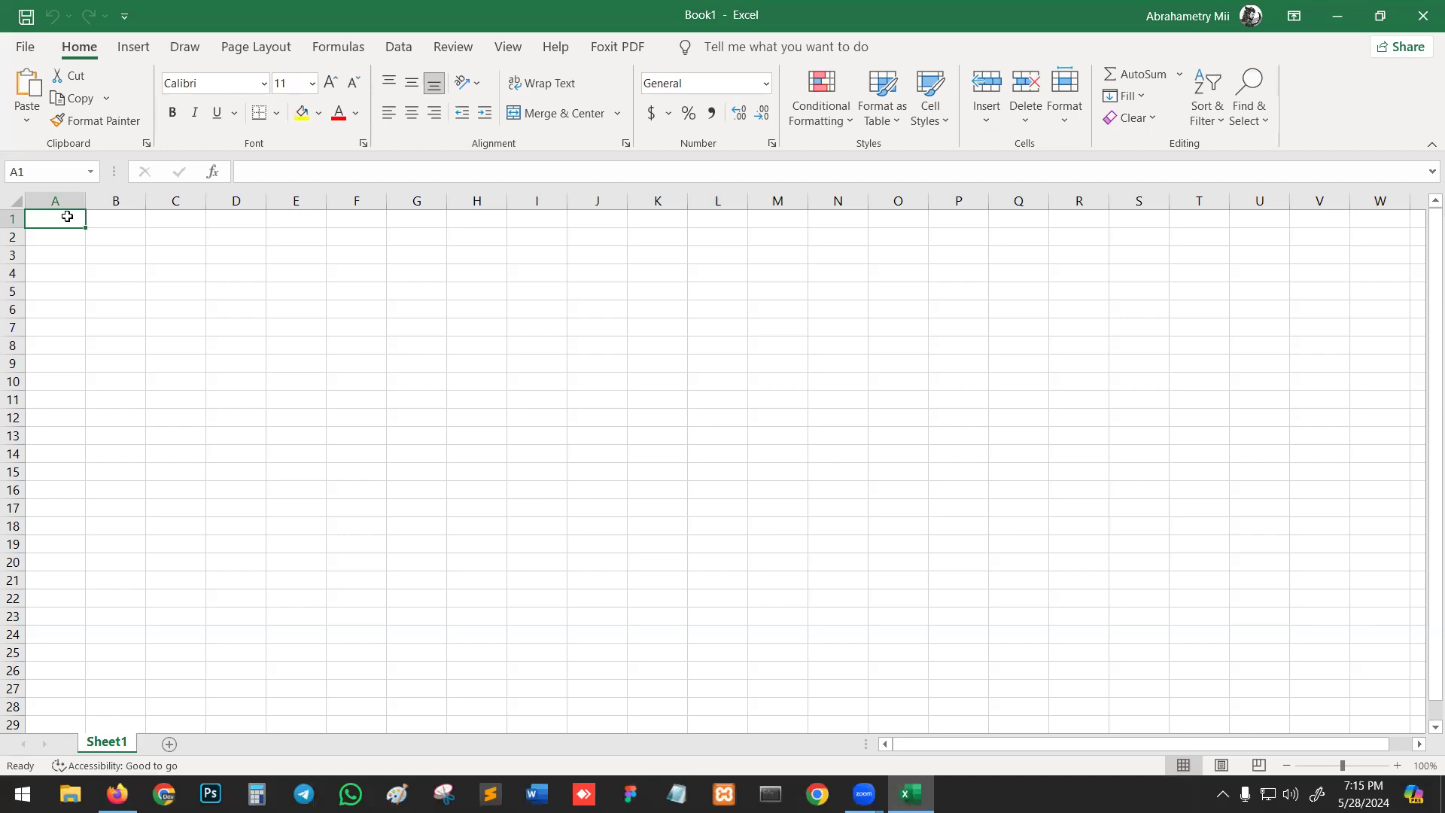
Examine the worksheet grid by selecting cells A1 and B6, columns A to C, row 1, and cells N10 and H6
mouse_move(62, 213)
mouse_down()
mouse_move(1364, 216)
mouse_move(75, 217)
mouse_up()
click(113, 308)
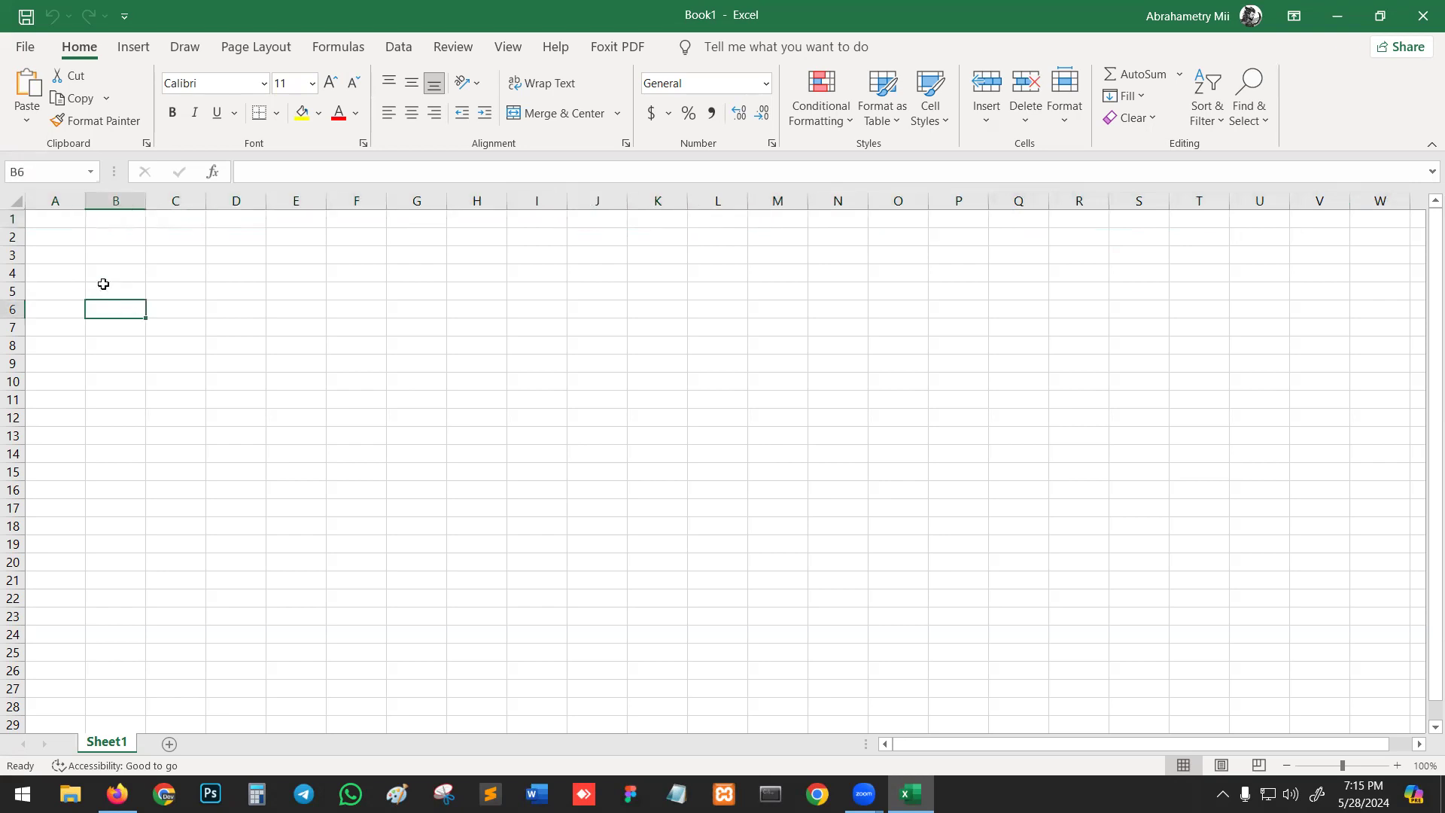
click(54, 199)
click(117, 199)
click(177, 200)
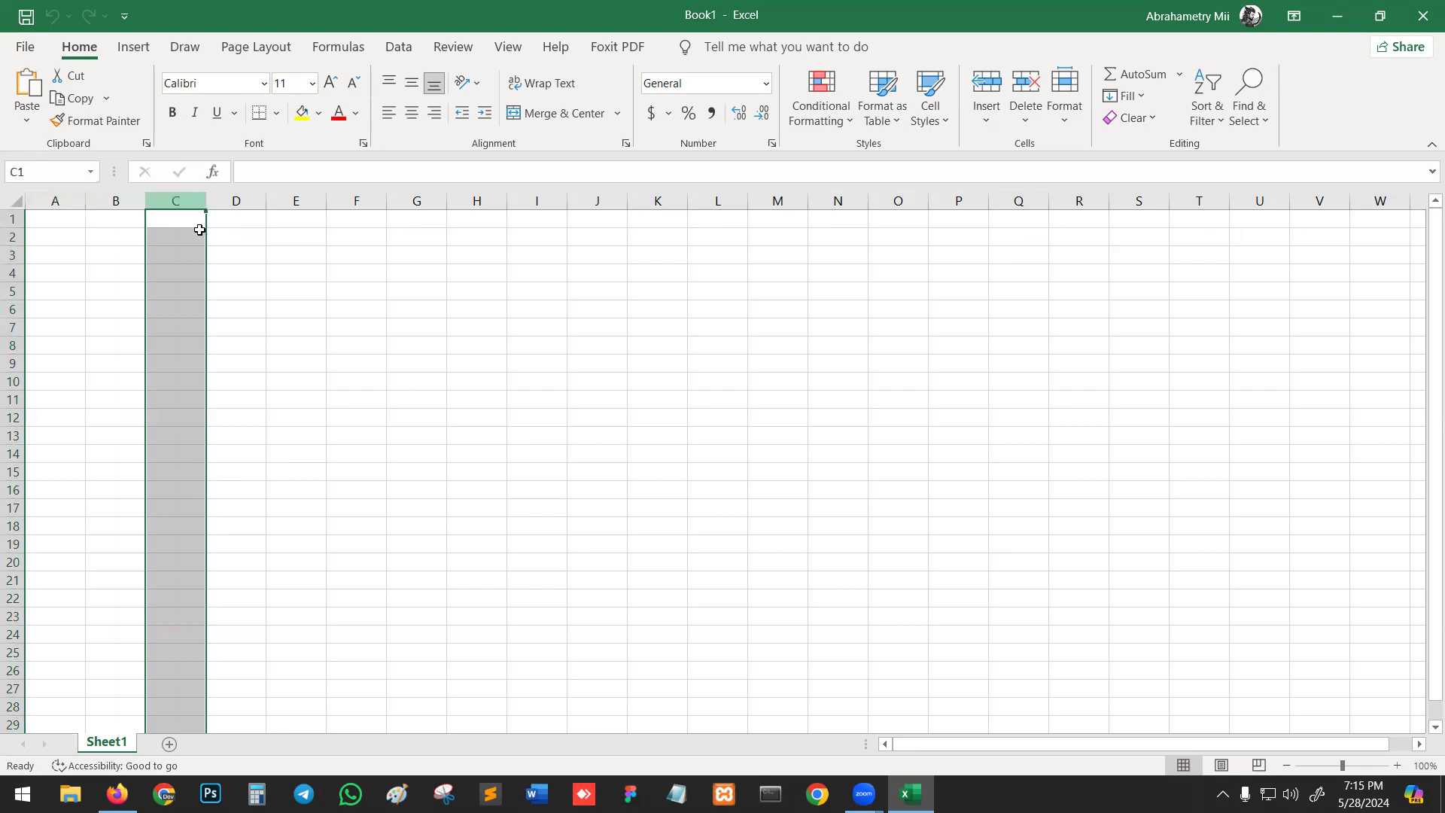
click(259, 310)
click(12, 218)
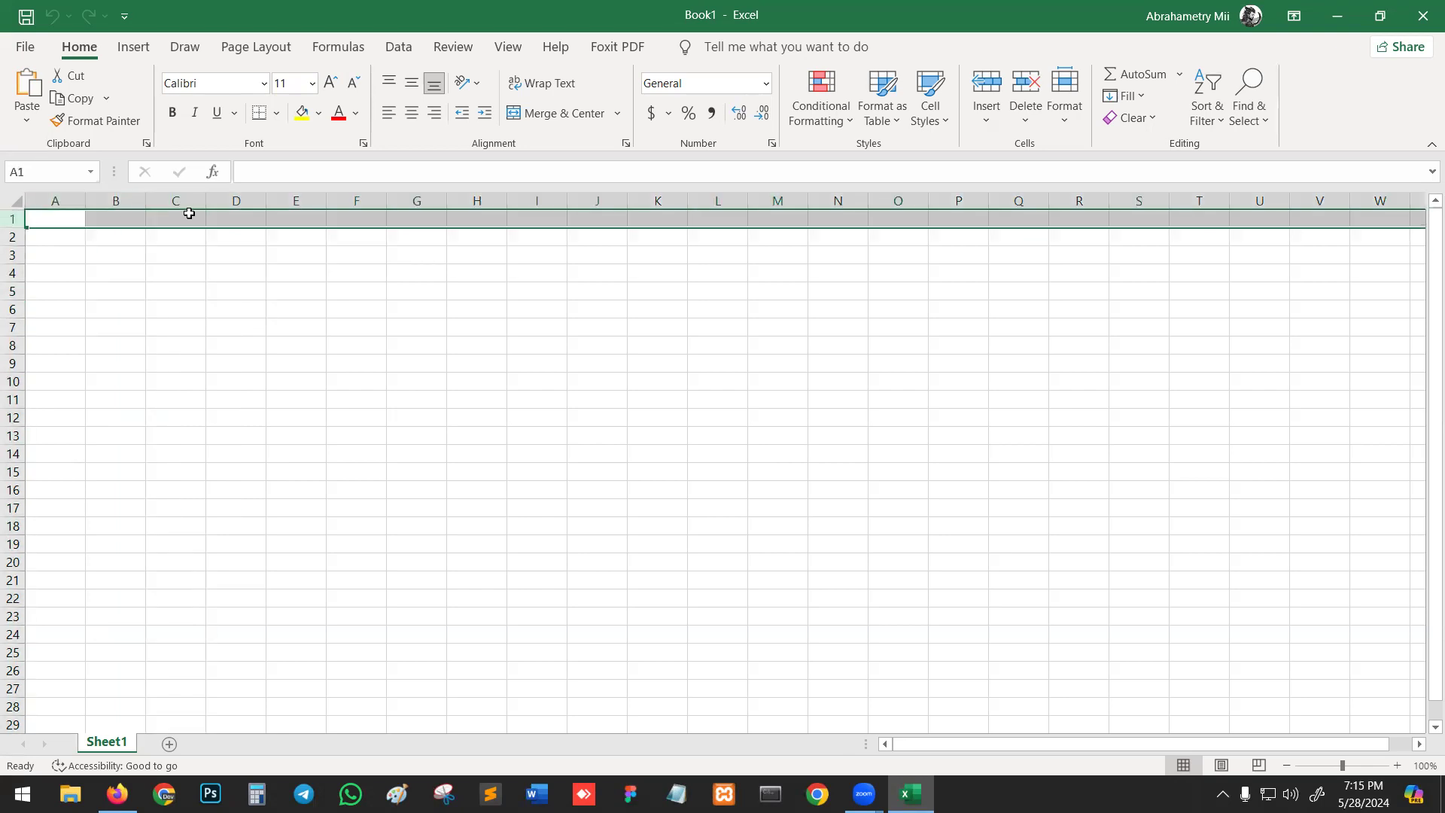
click(839, 381)
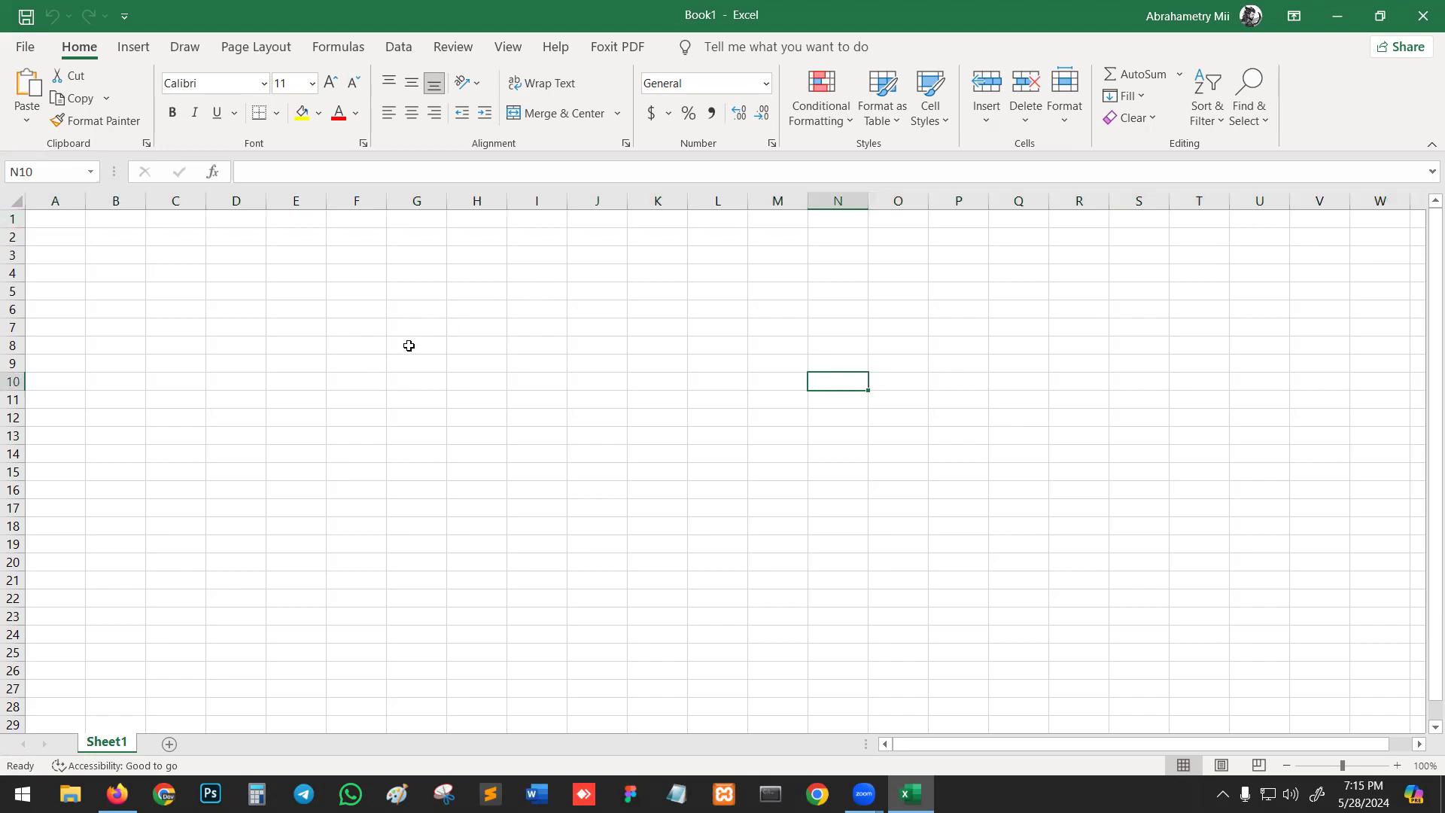
click(467, 313)
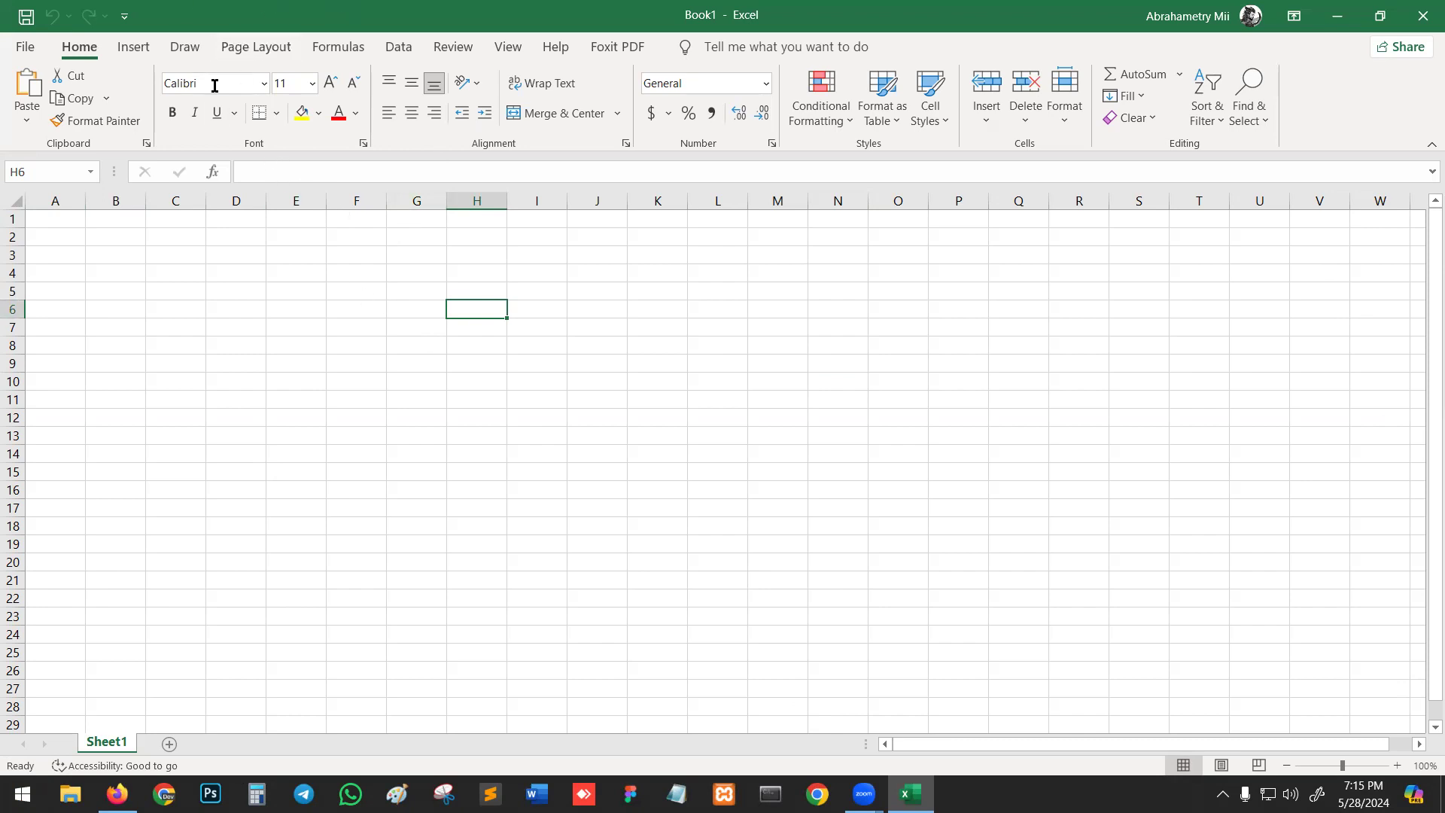
Look over the Quick Access Toolbar customization options and the signed-in account details without changing anything
click(125, 21)
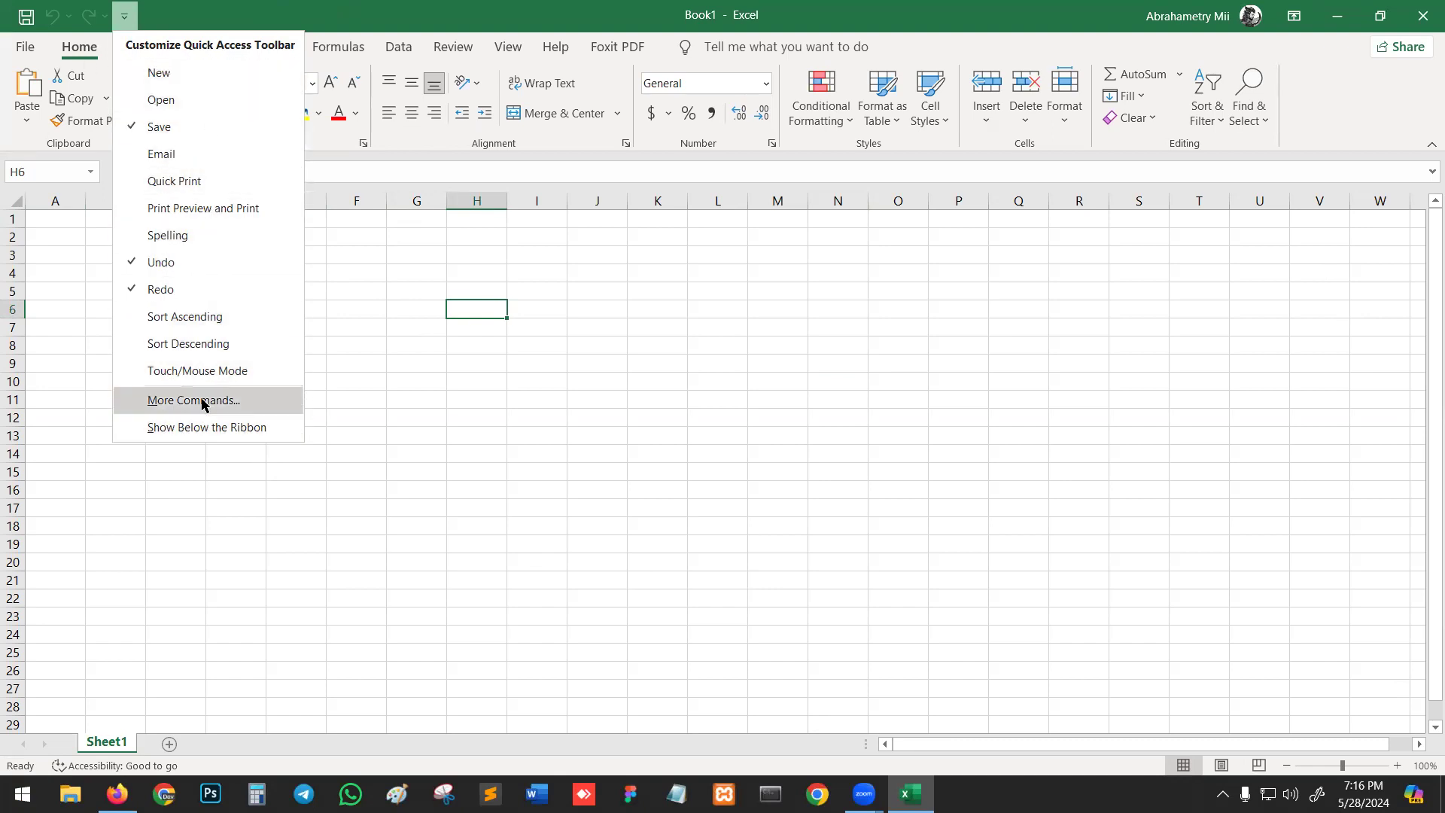
click(382, 134)
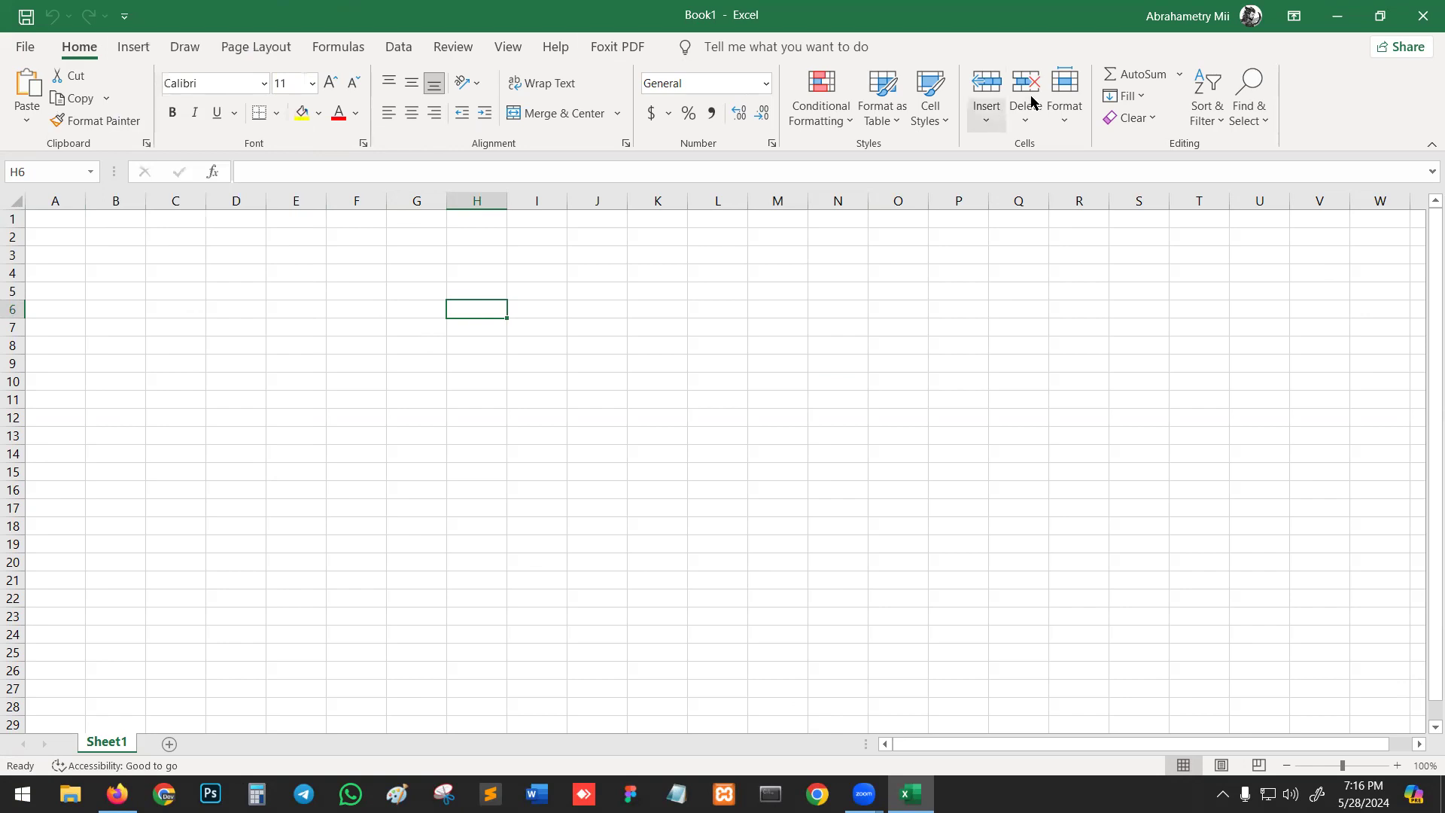
click(1249, 19)
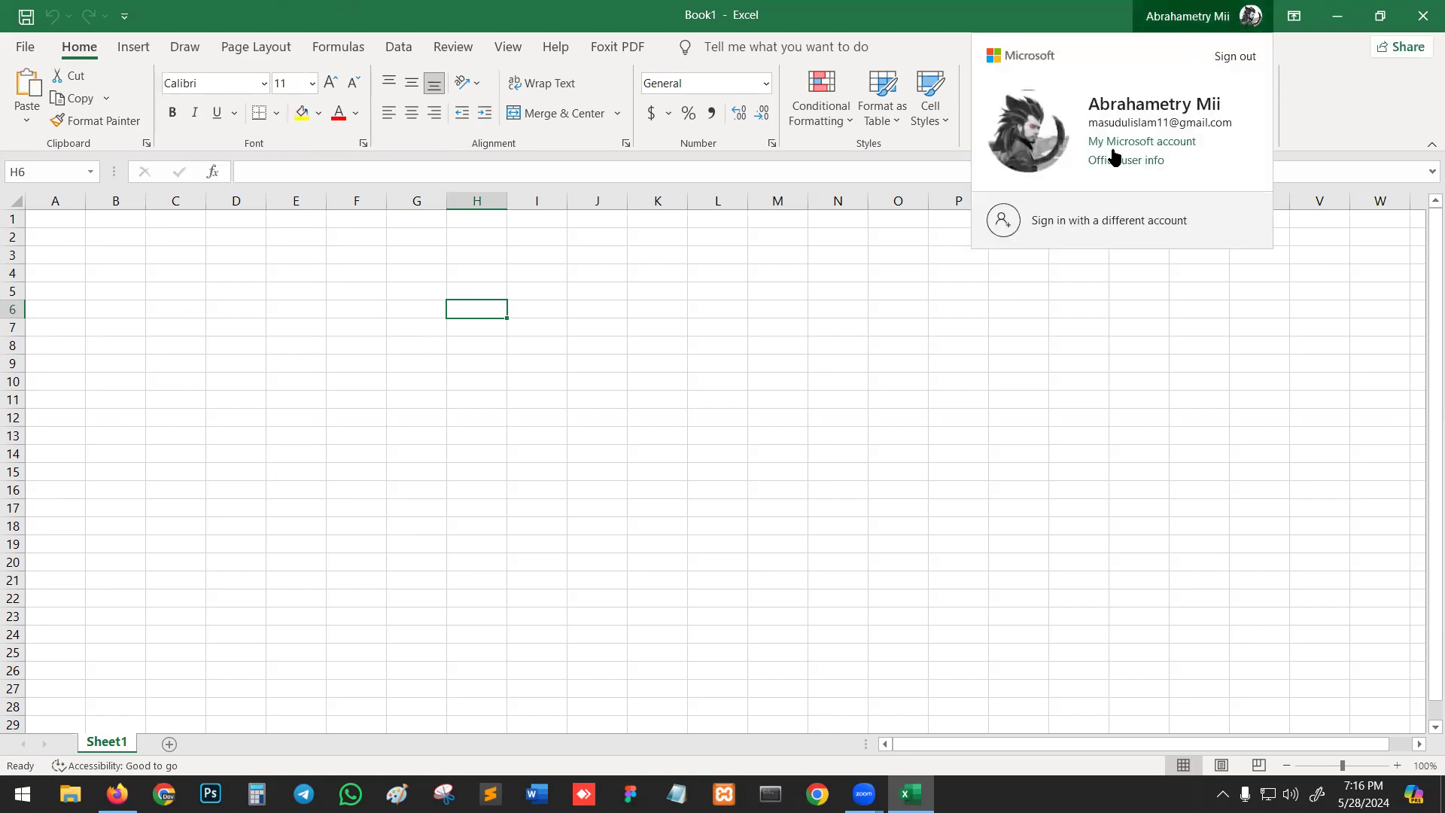
click(1303, 117)
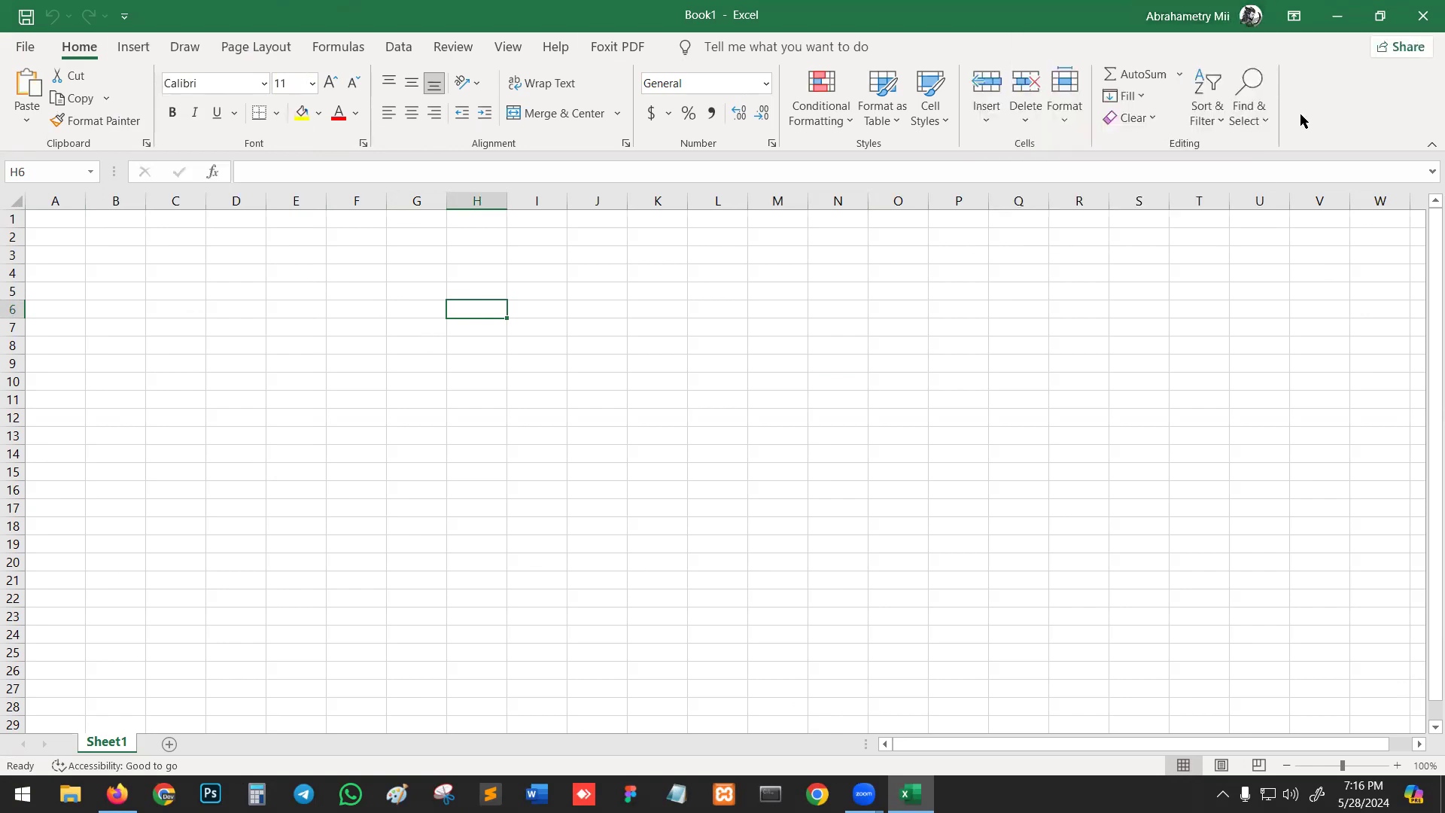
Auto-hide the ribbon and restore it with Show Tabs and Commands
click(1294, 16)
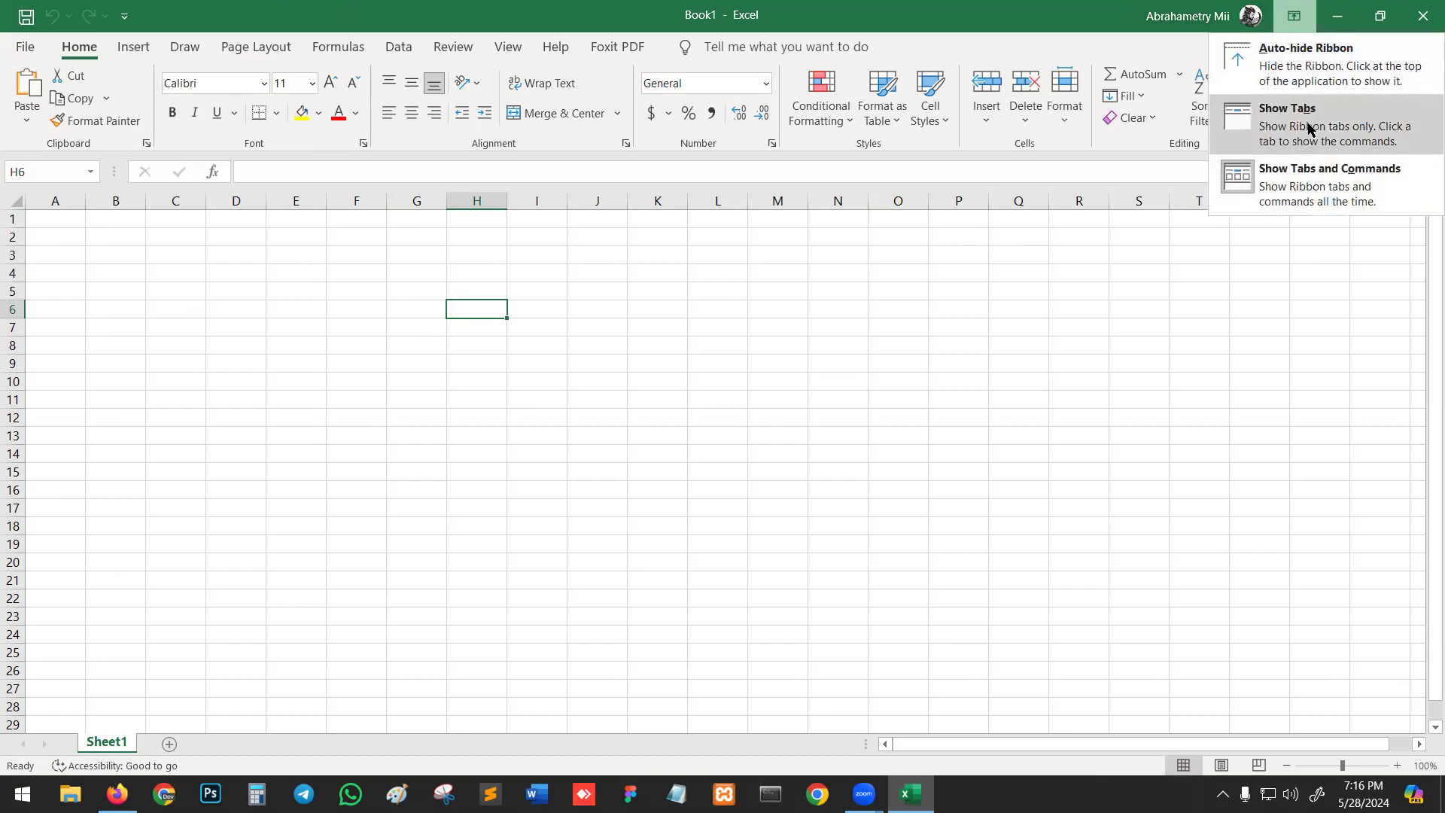
click(1313, 56)
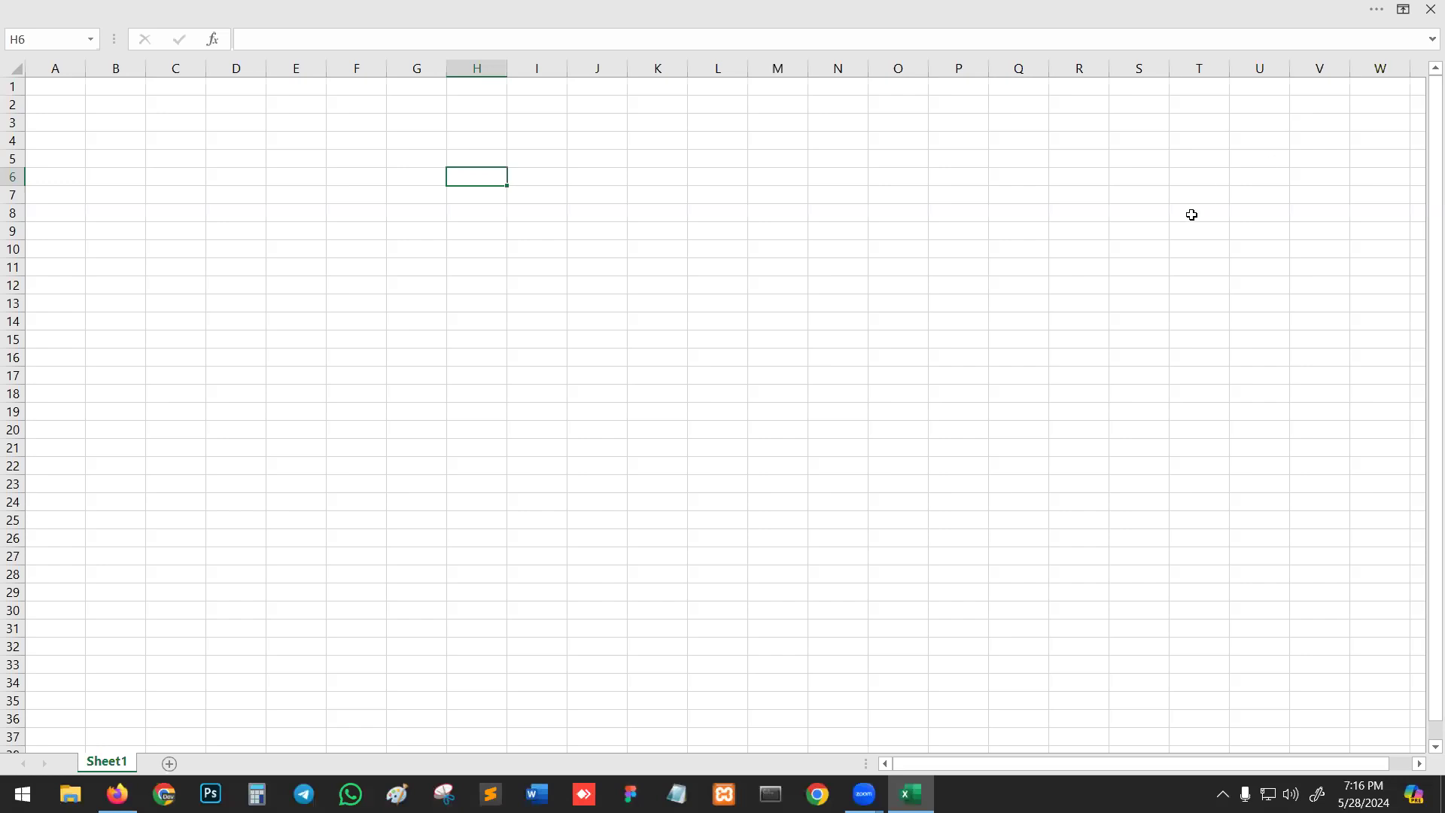
click(1404, 9)
click(1319, 175)
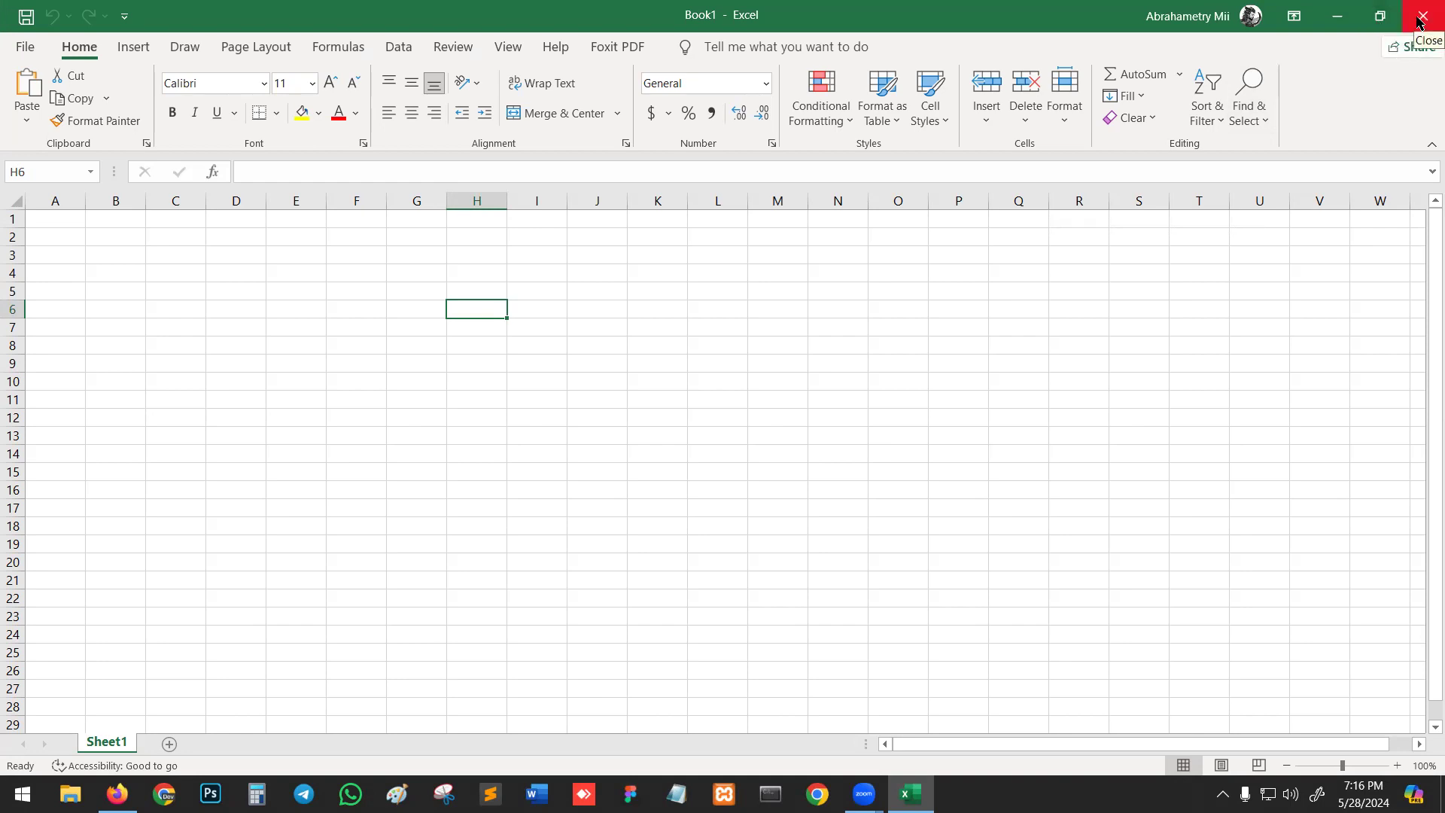
Look through the View, Review, Formulas, Page Layout, Draw and Insert command sets and return to the Home commands
click(832, 392)
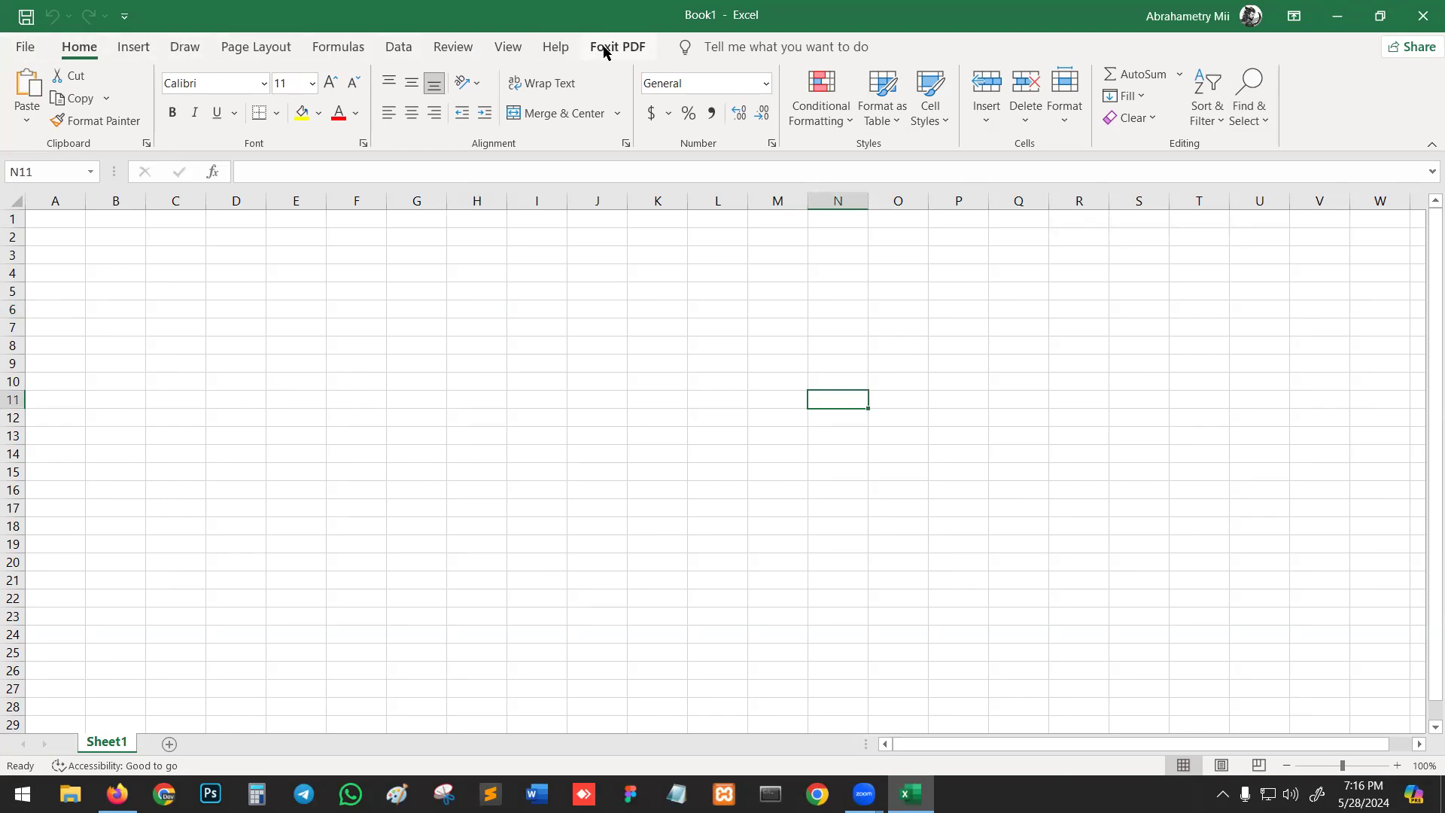
click(498, 53)
click(440, 51)
click(338, 49)
click(258, 48)
click(198, 48)
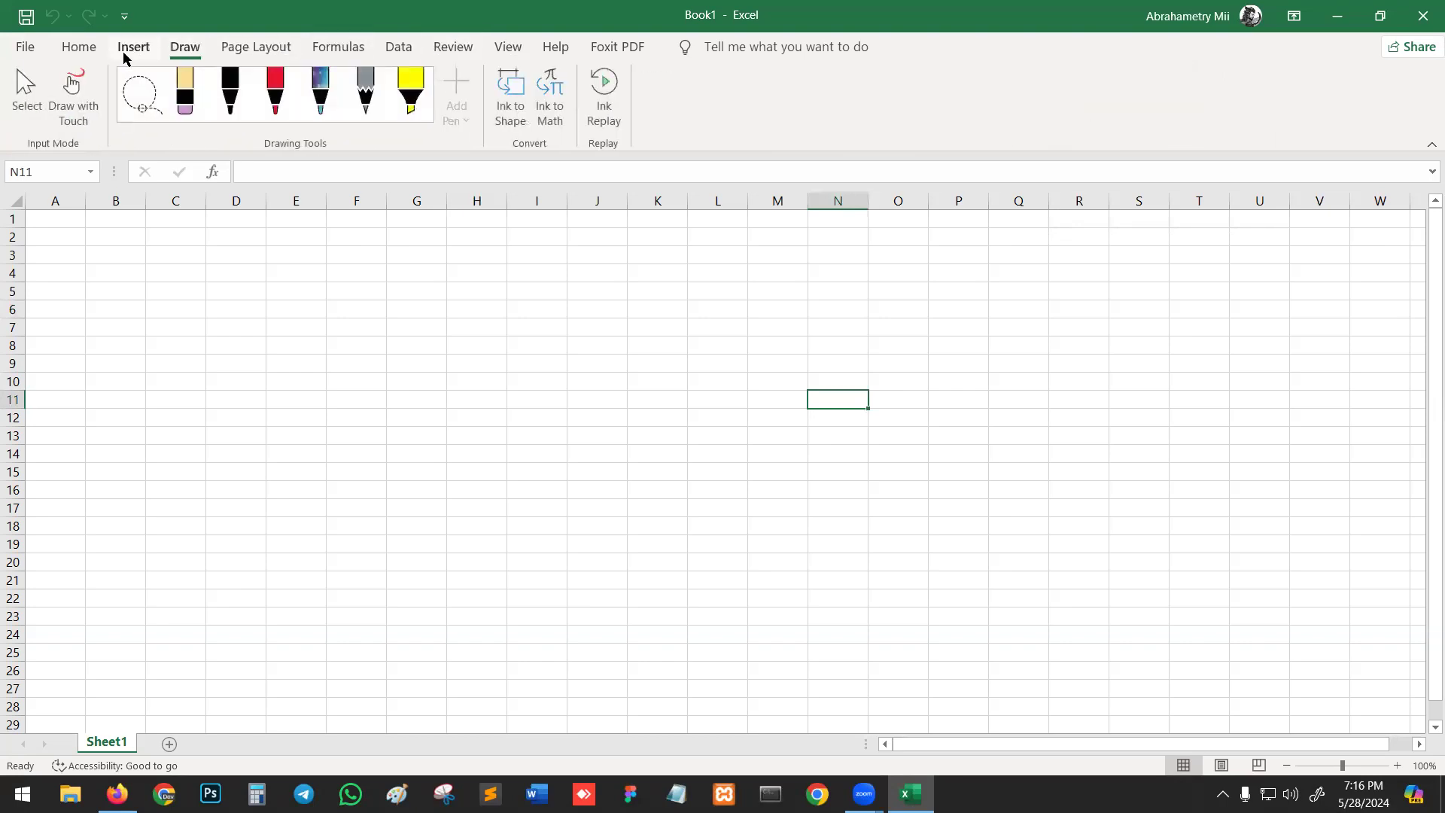
click(124, 49)
click(88, 50)
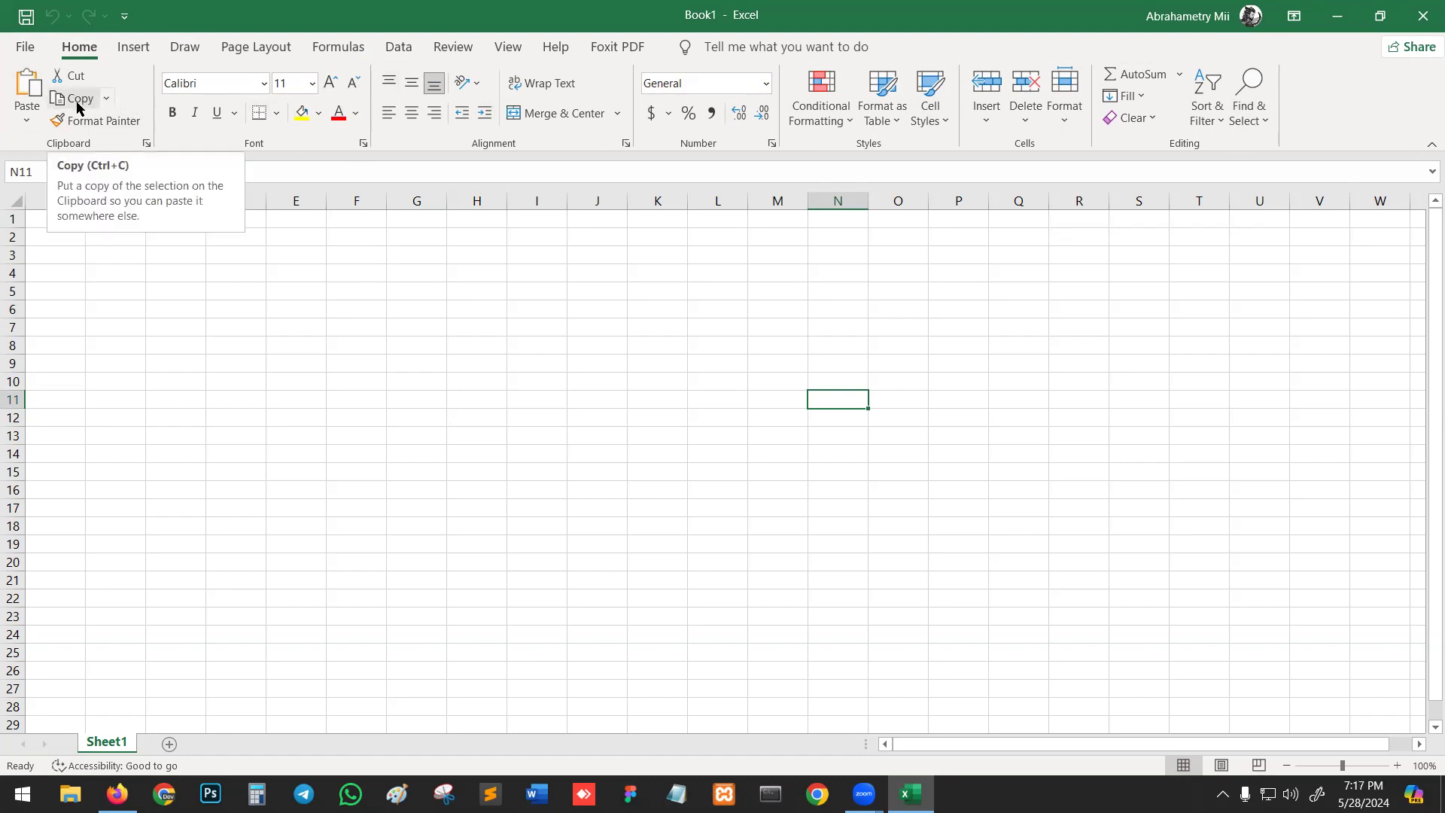
Look at the Copy variants and the fill color palette without applying any of them
click(106, 98)
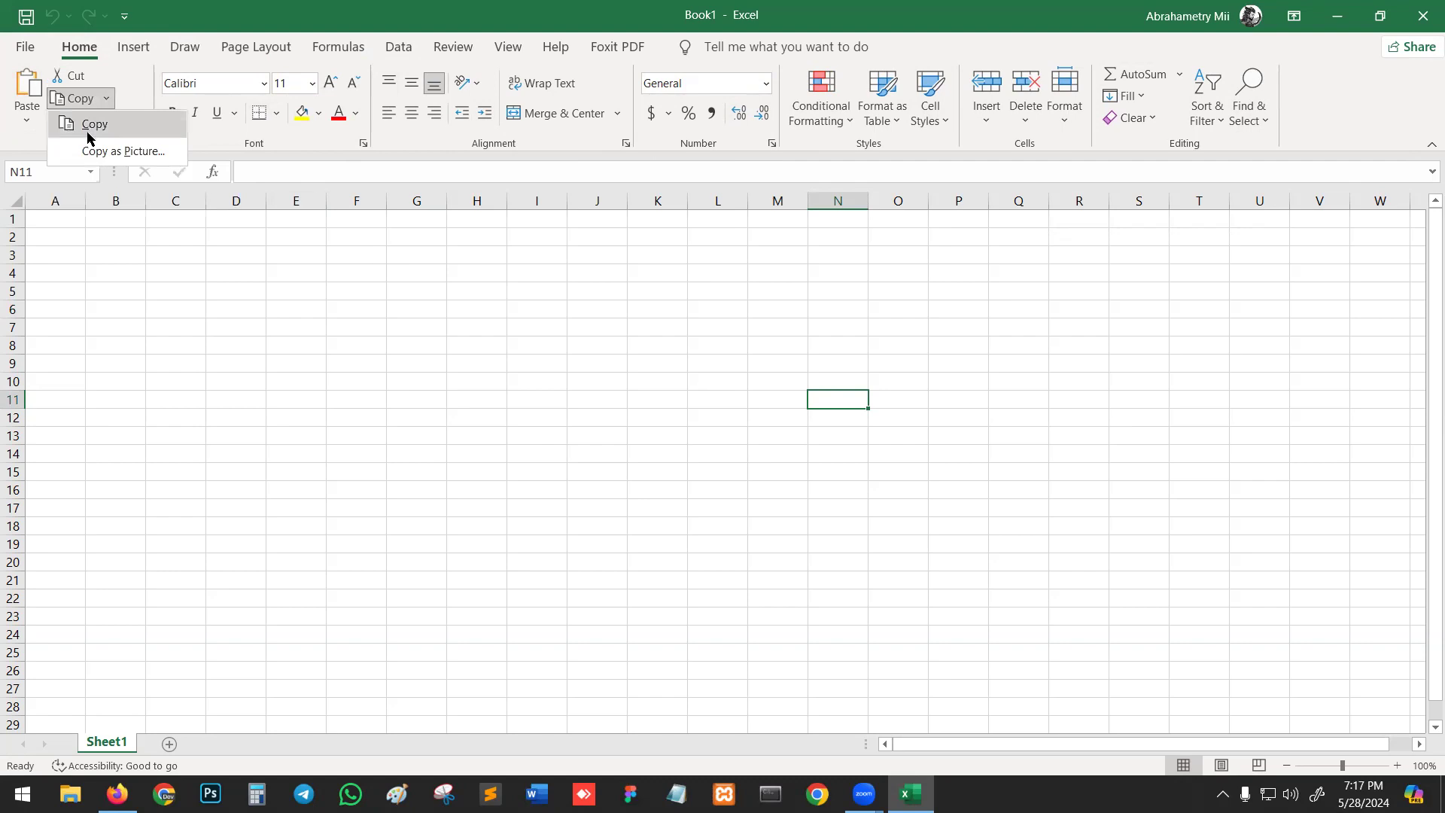
click(232, 340)
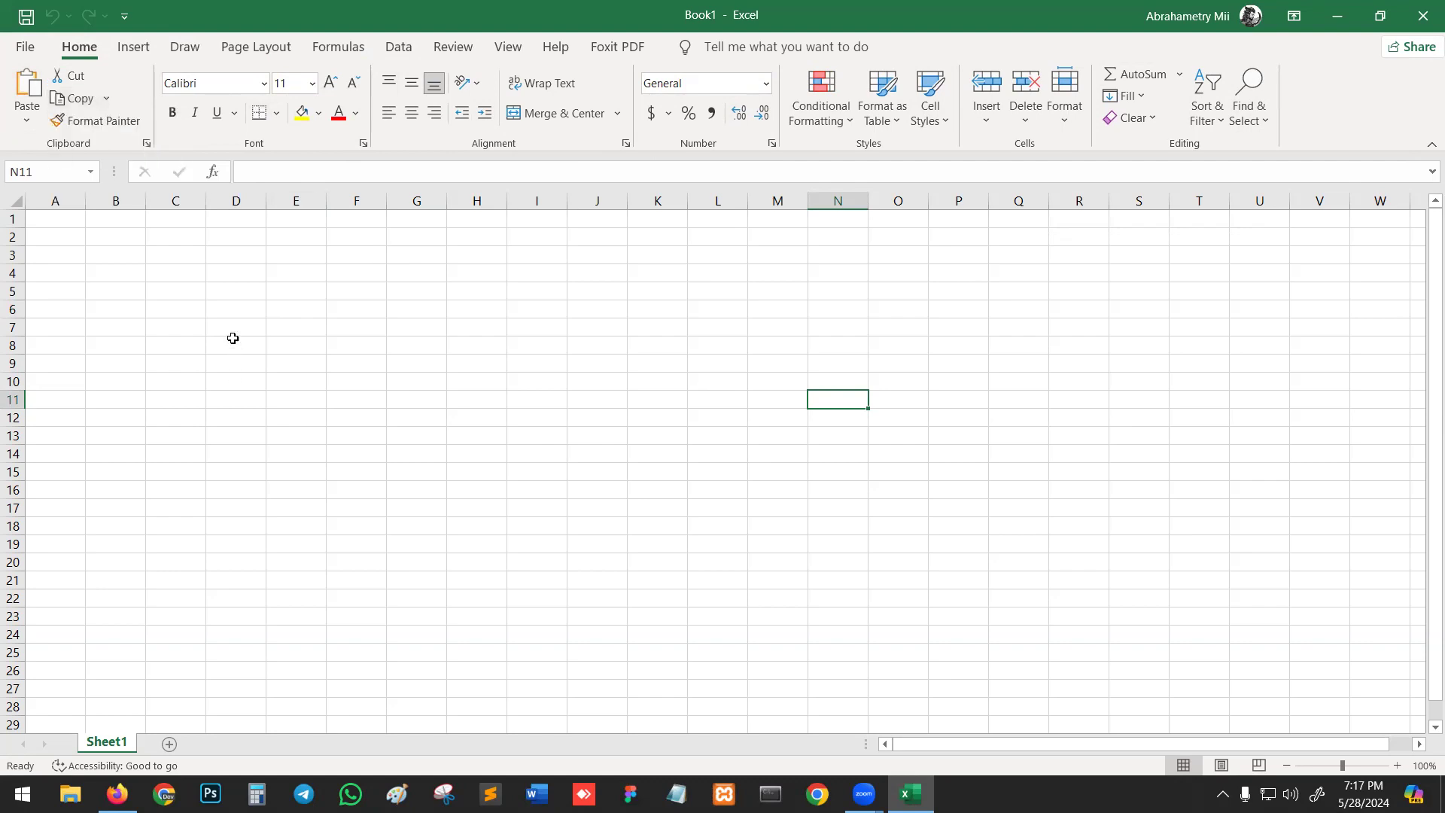
click(319, 114)
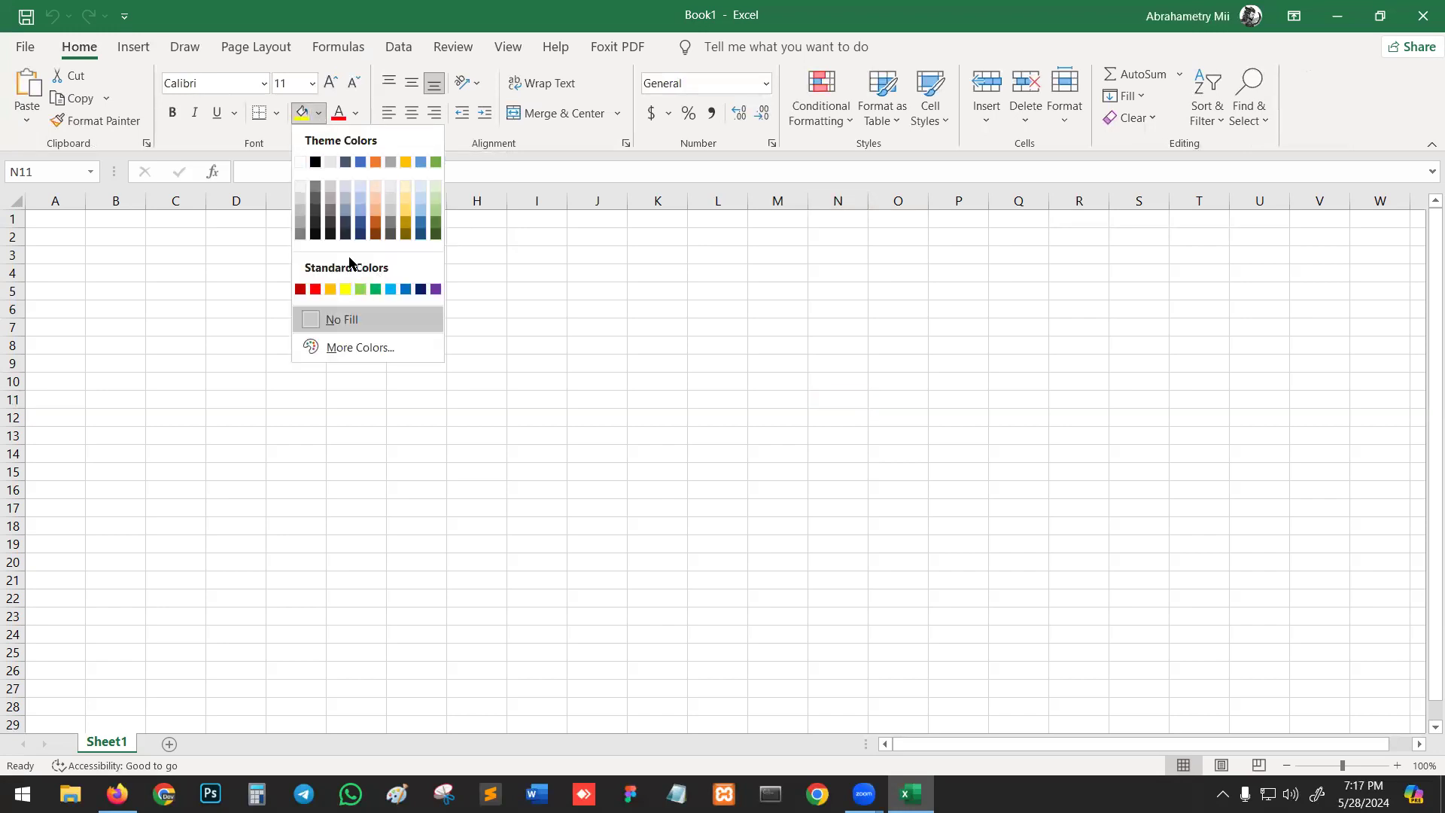
click(716, 288)
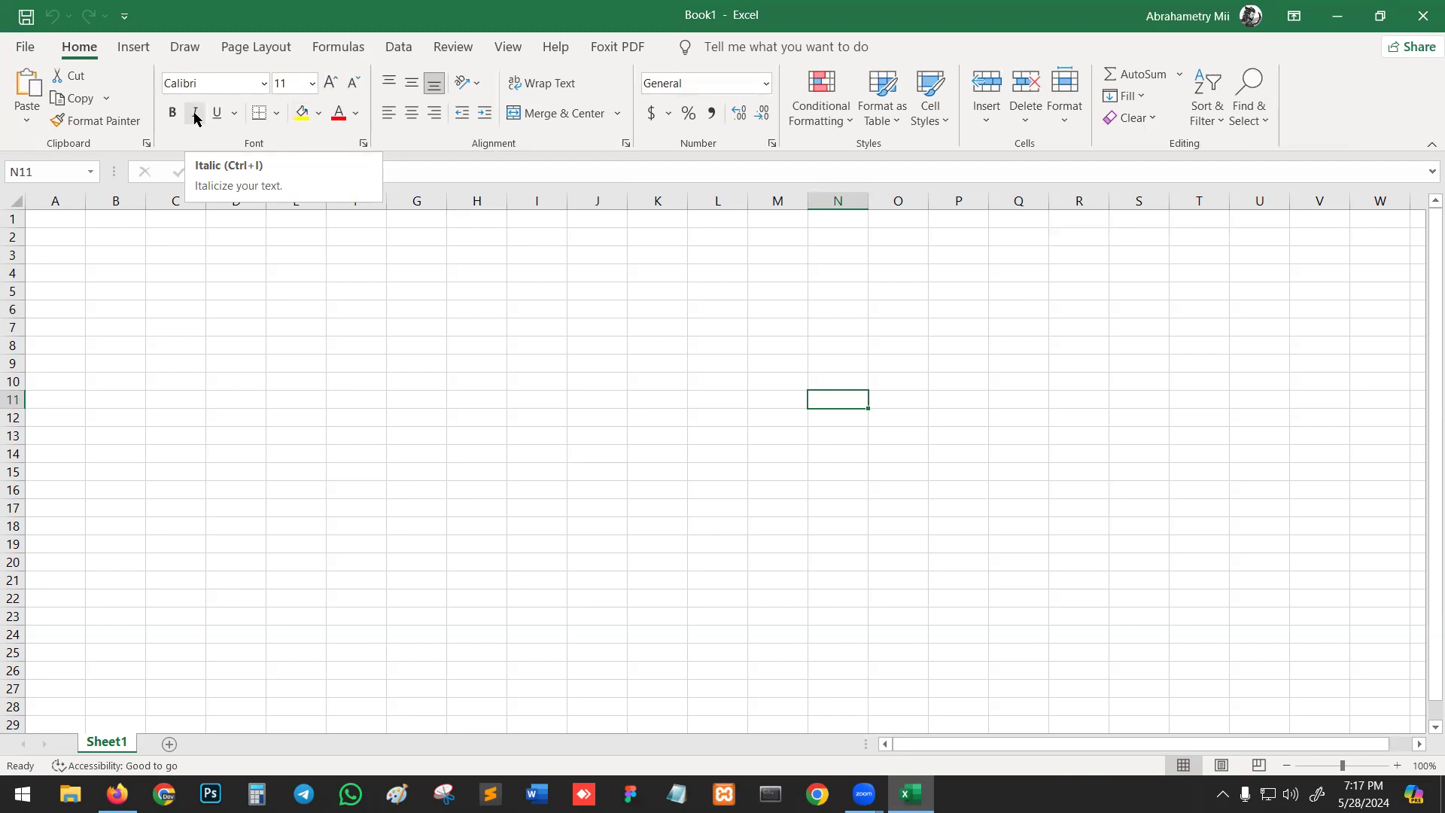
Select single cells such as J10, L7, F5 and K9 to examine their Name Box addresses and the formula bar
click(594, 379)
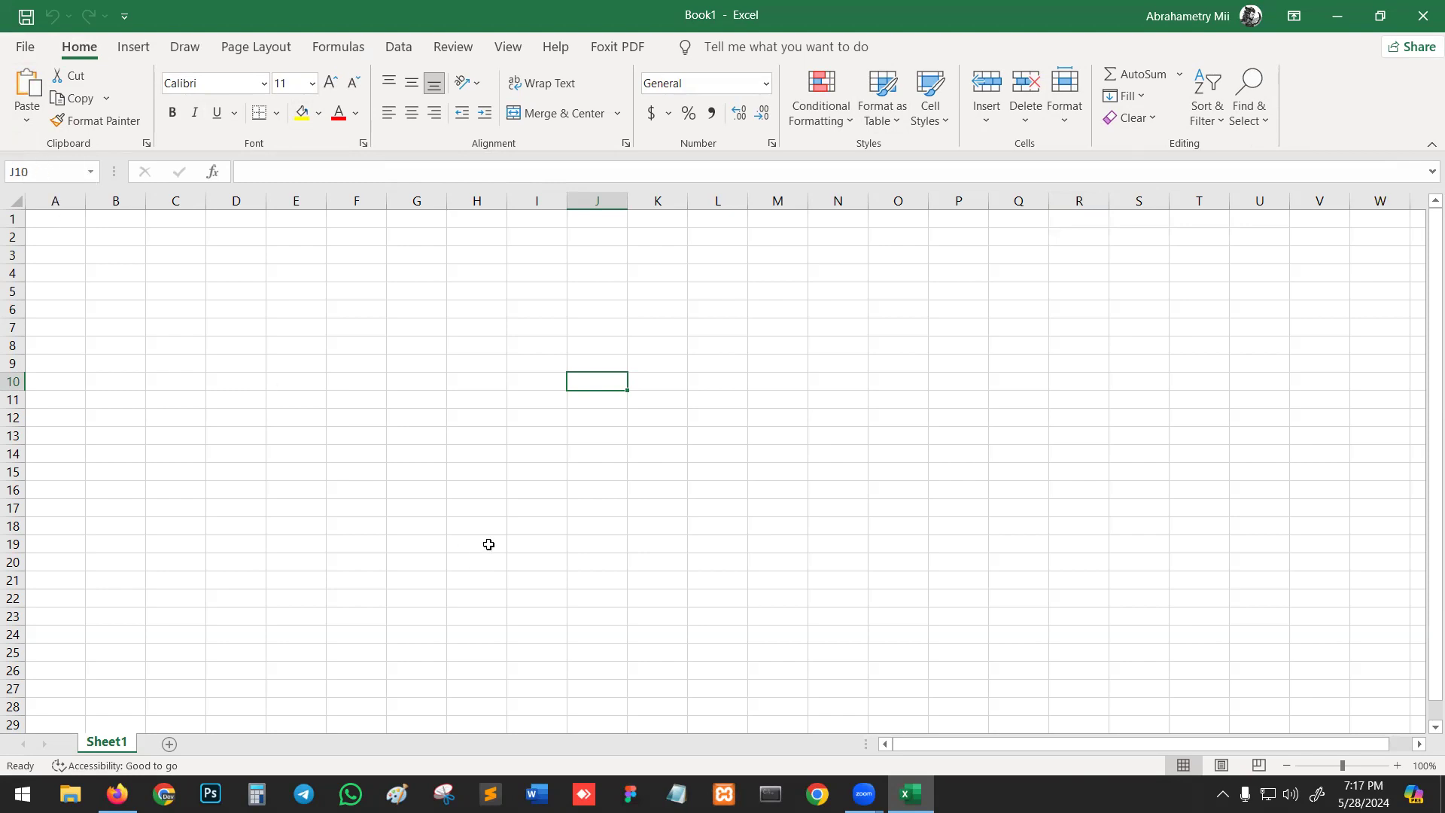
click(713, 326)
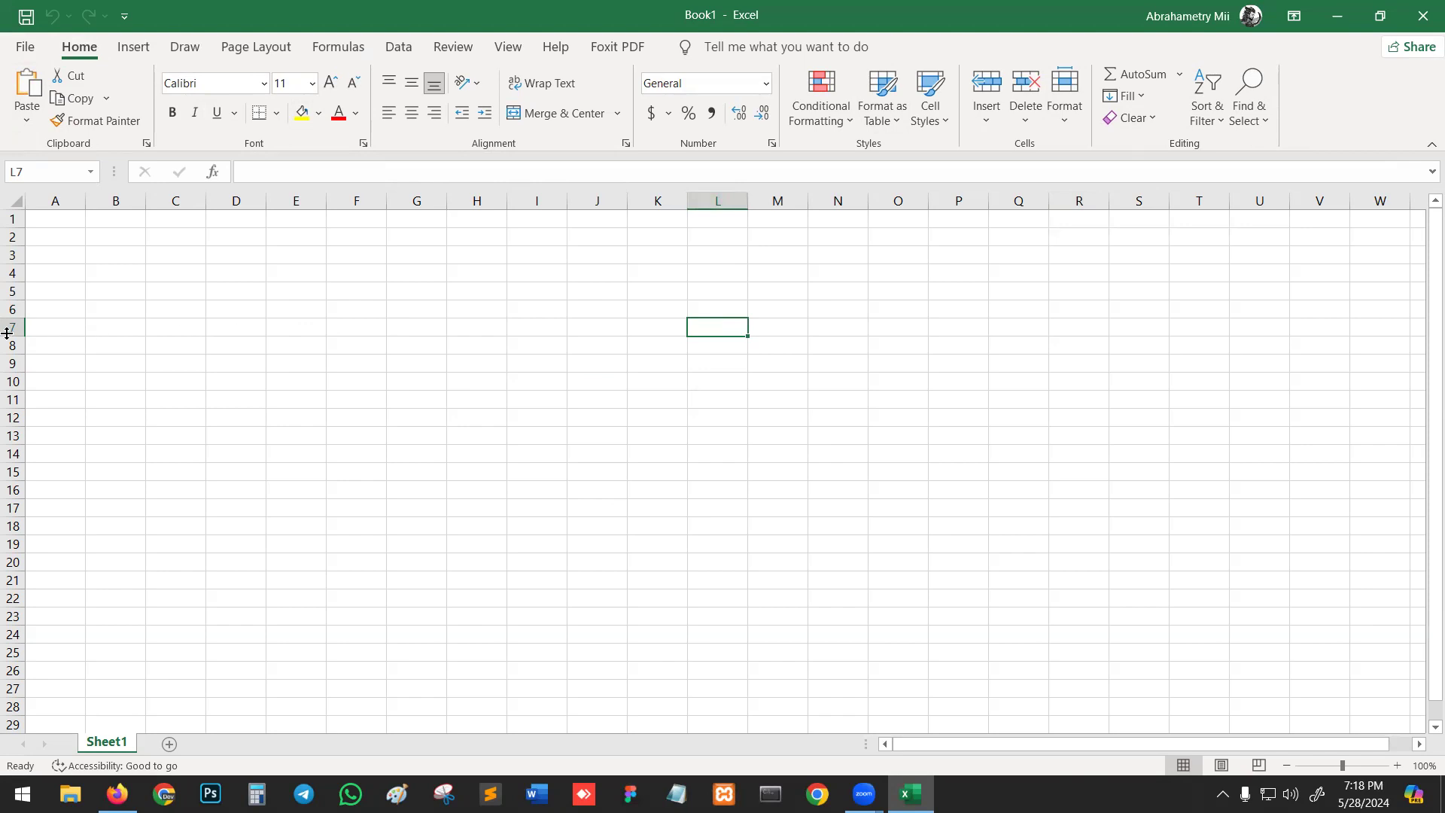
click(29, 173)
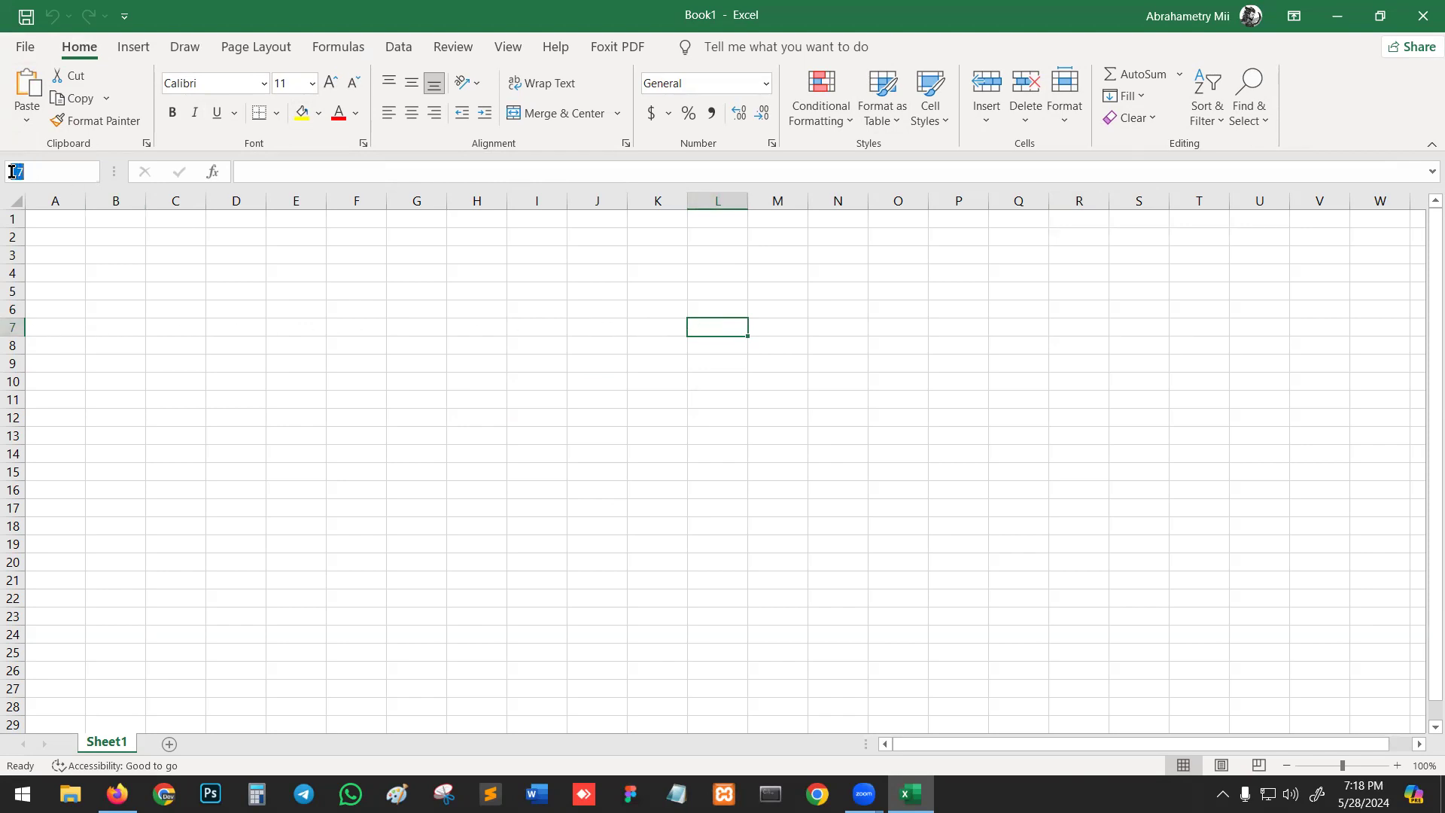
click(561, 365)
click(359, 296)
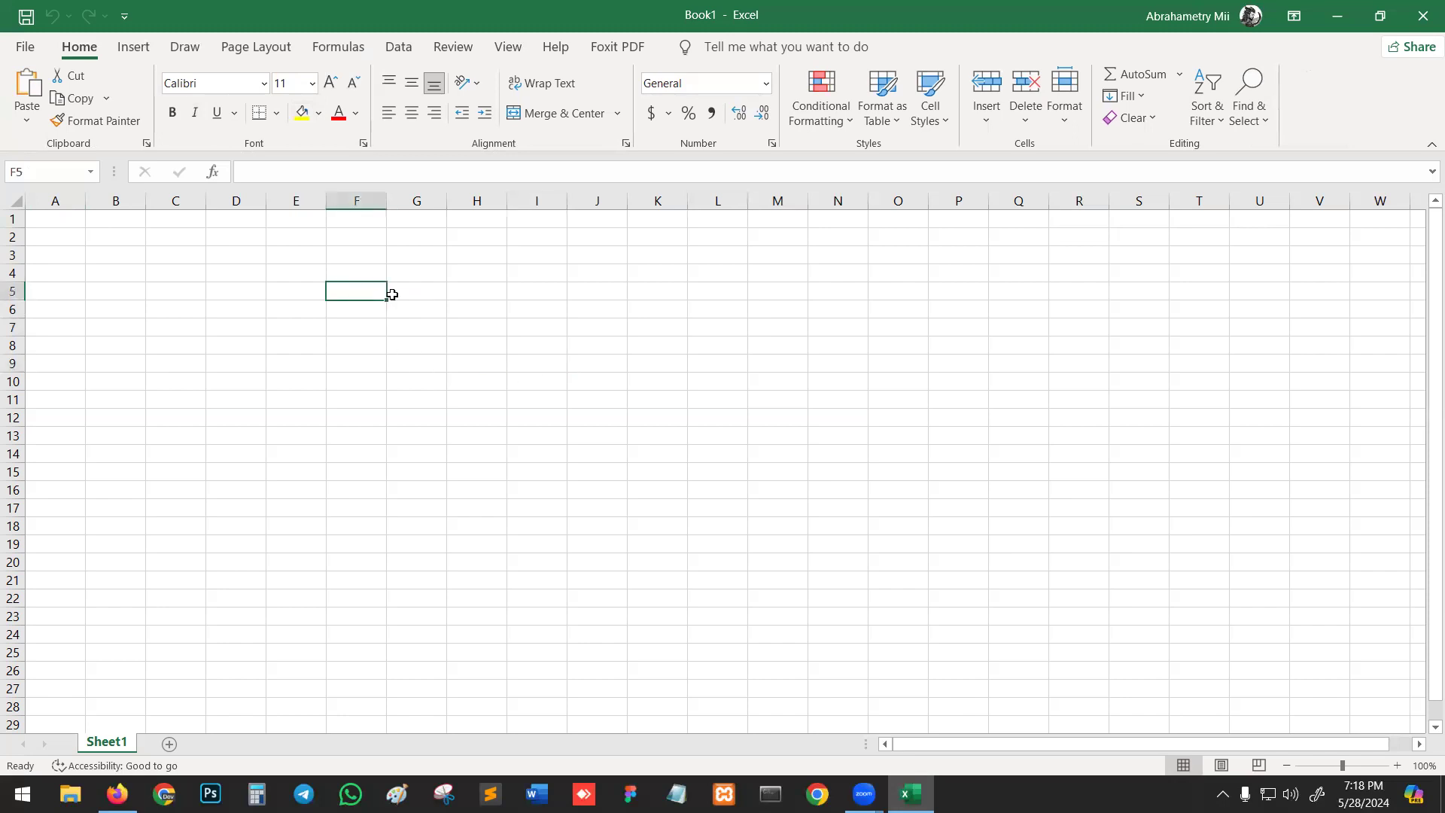
click(961, 234)
click(679, 371)
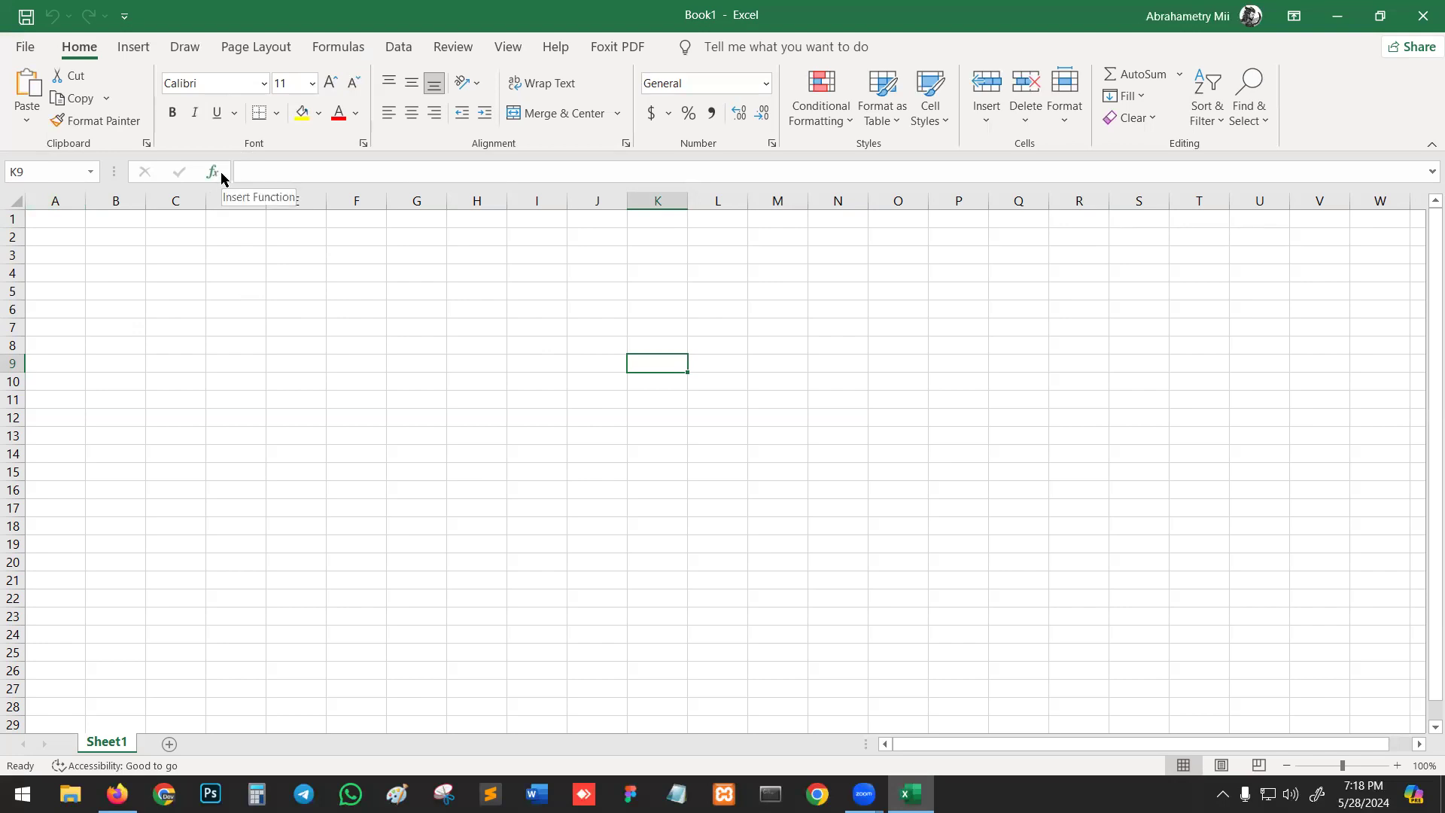
click(447, 168)
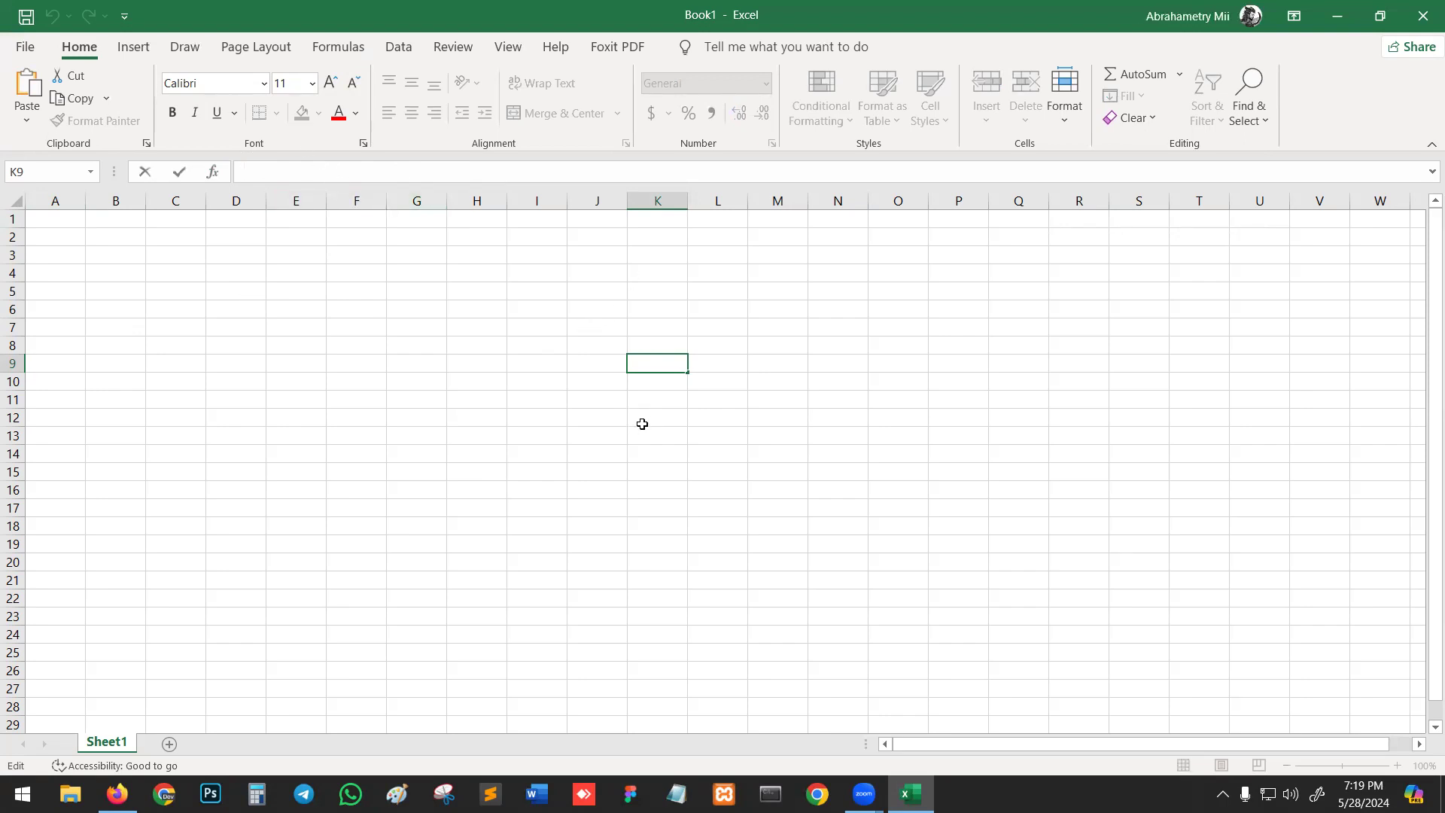
click(580, 370)
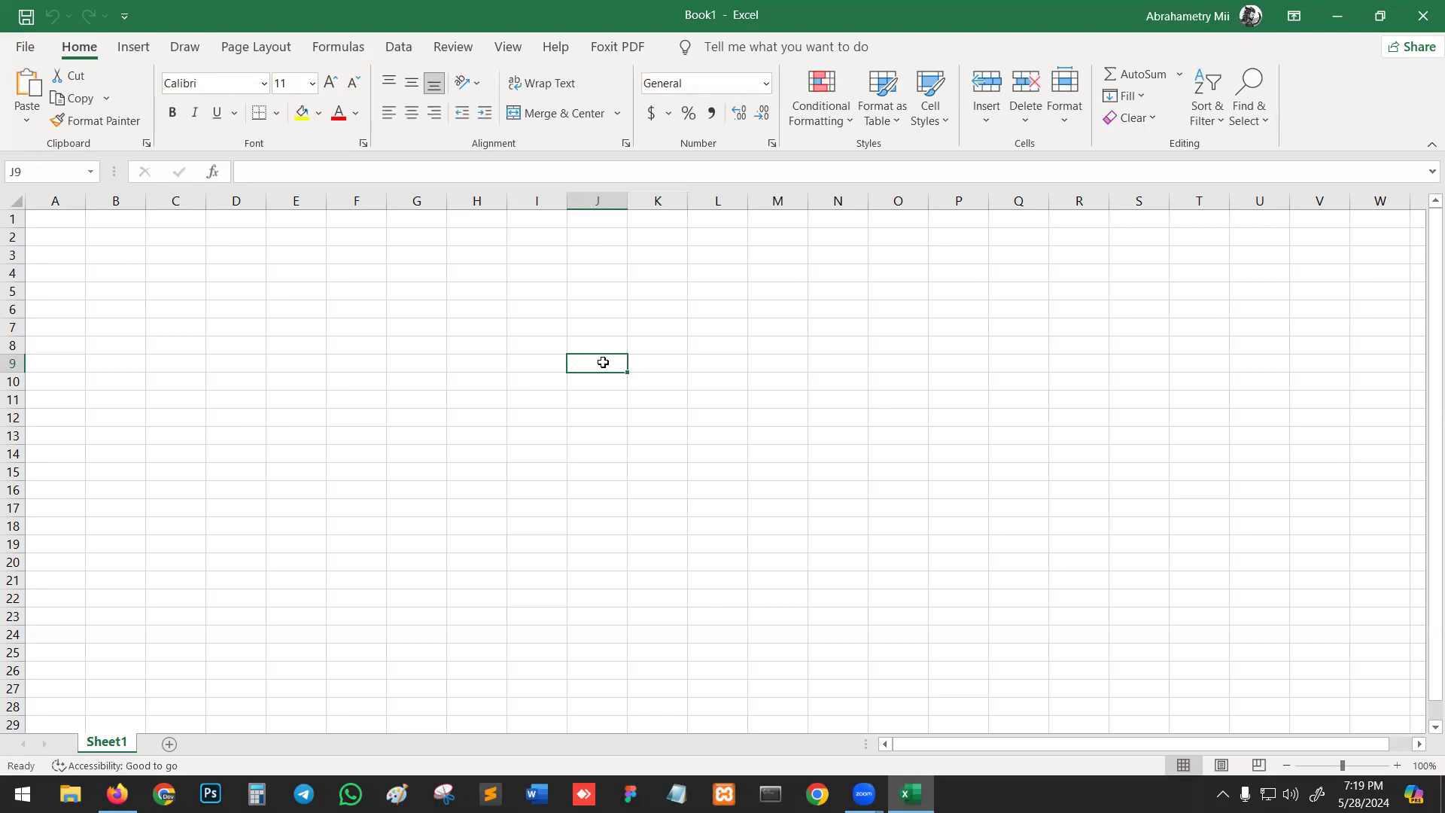
Select the columns A through F one after another, and go through columns A to D again, to examine the column lettering
click(49, 201)
click(118, 200)
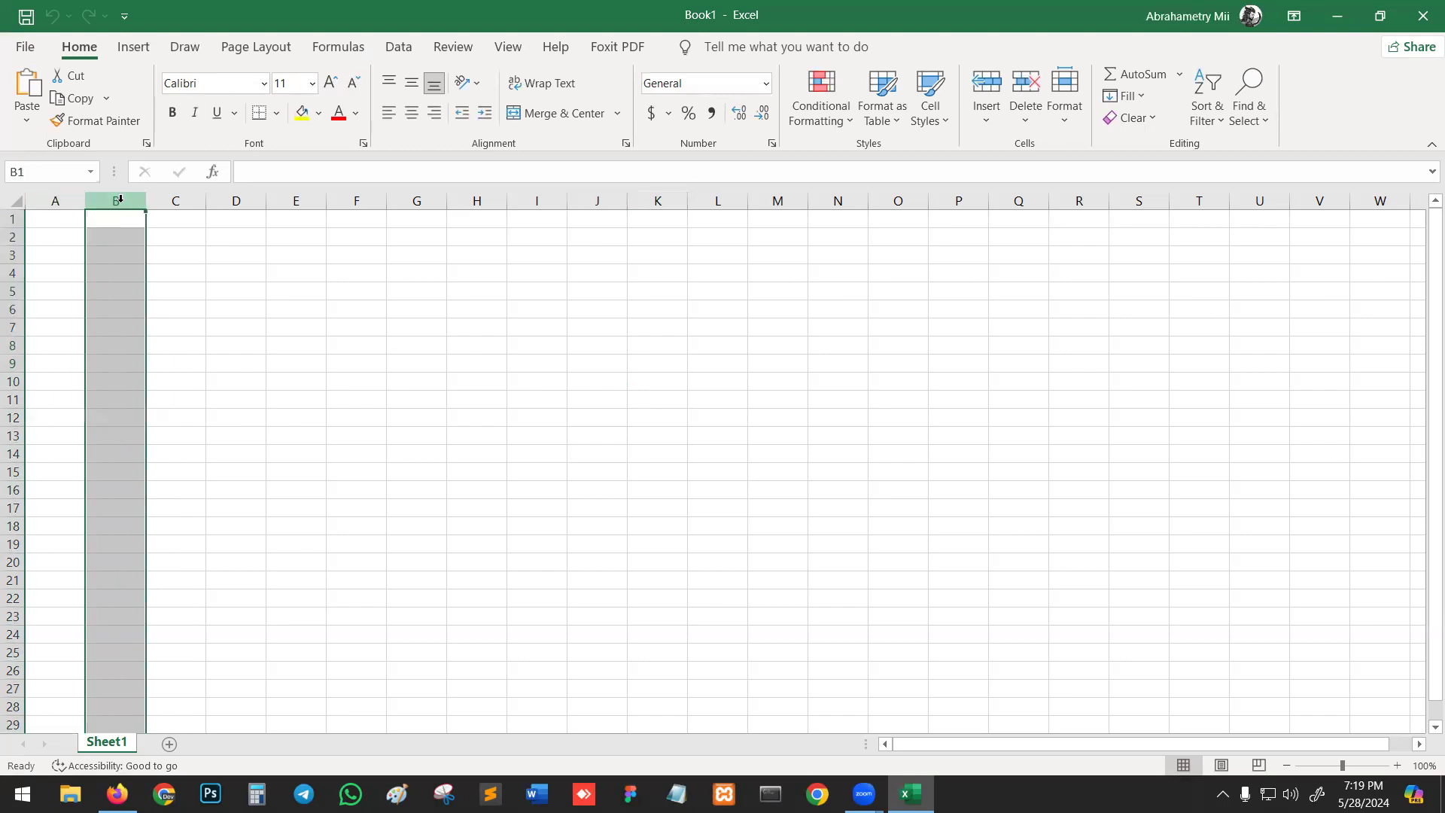
click(183, 197)
click(237, 200)
click(302, 201)
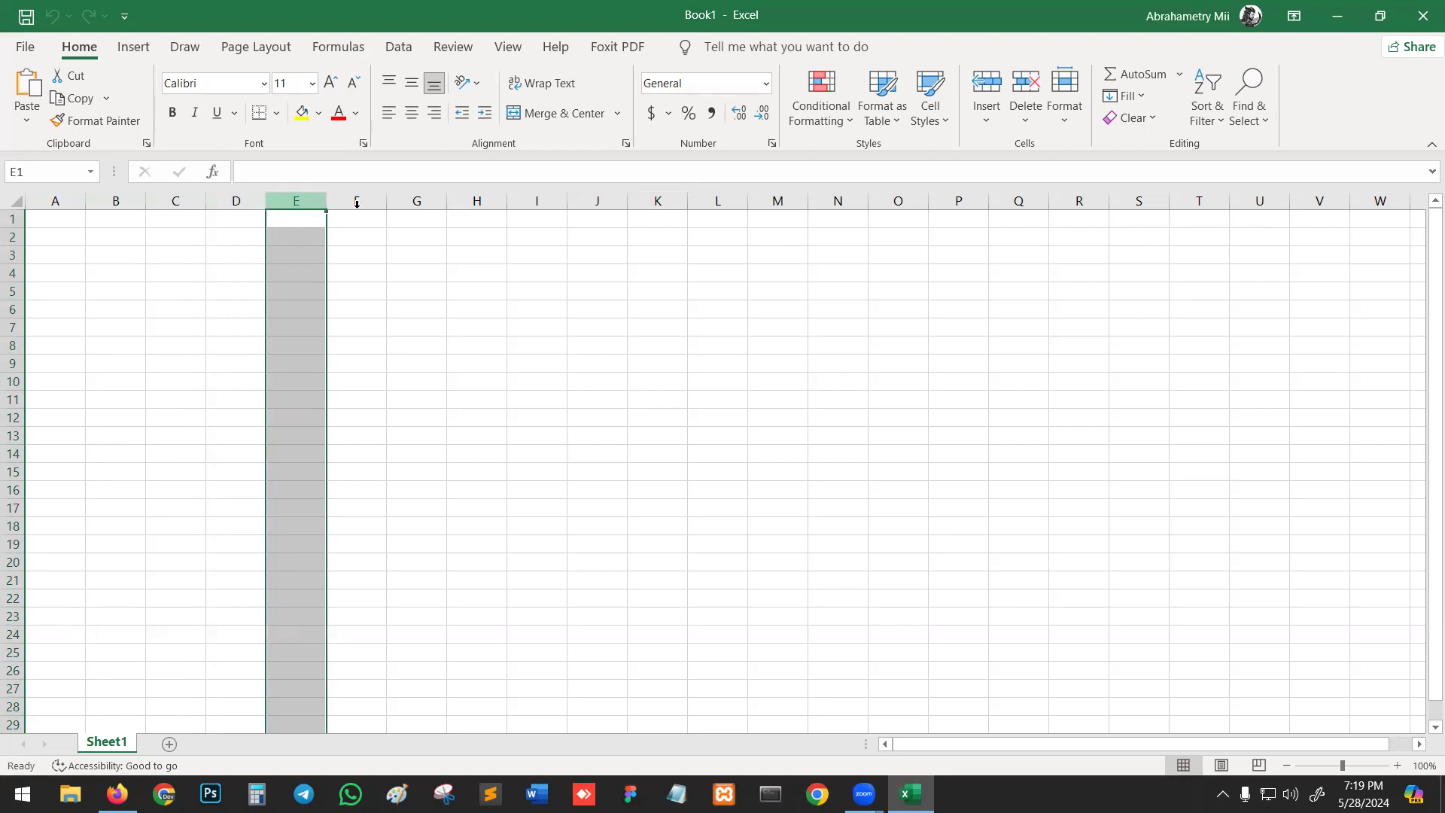
click(363, 200)
click(58, 201)
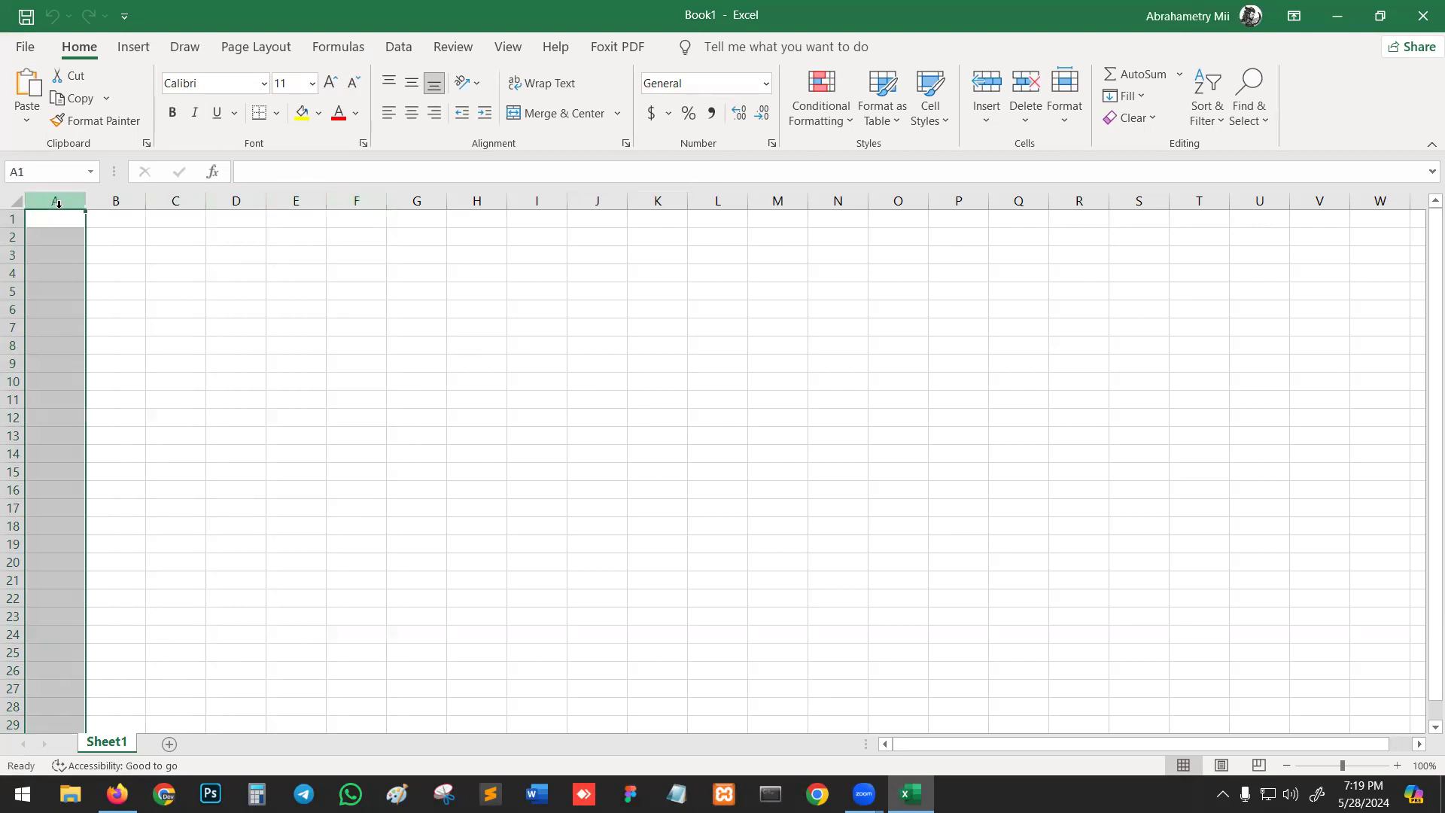
click(110, 201)
click(197, 200)
click(248, 198)
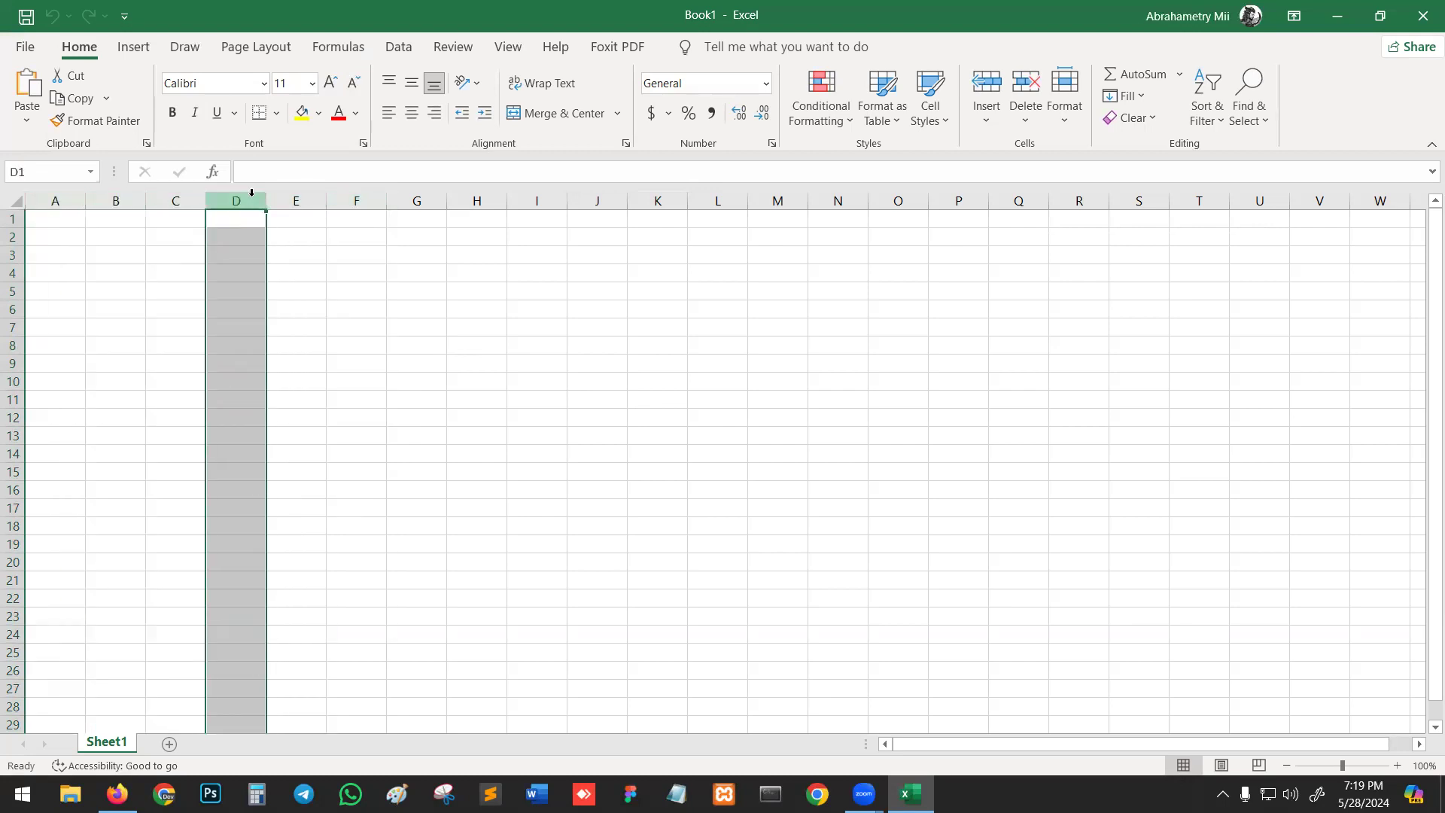
Examine the row numbering by running down the sheet, selecting row 1 and single cells such as I14, I10 and G5
click(536, 455)
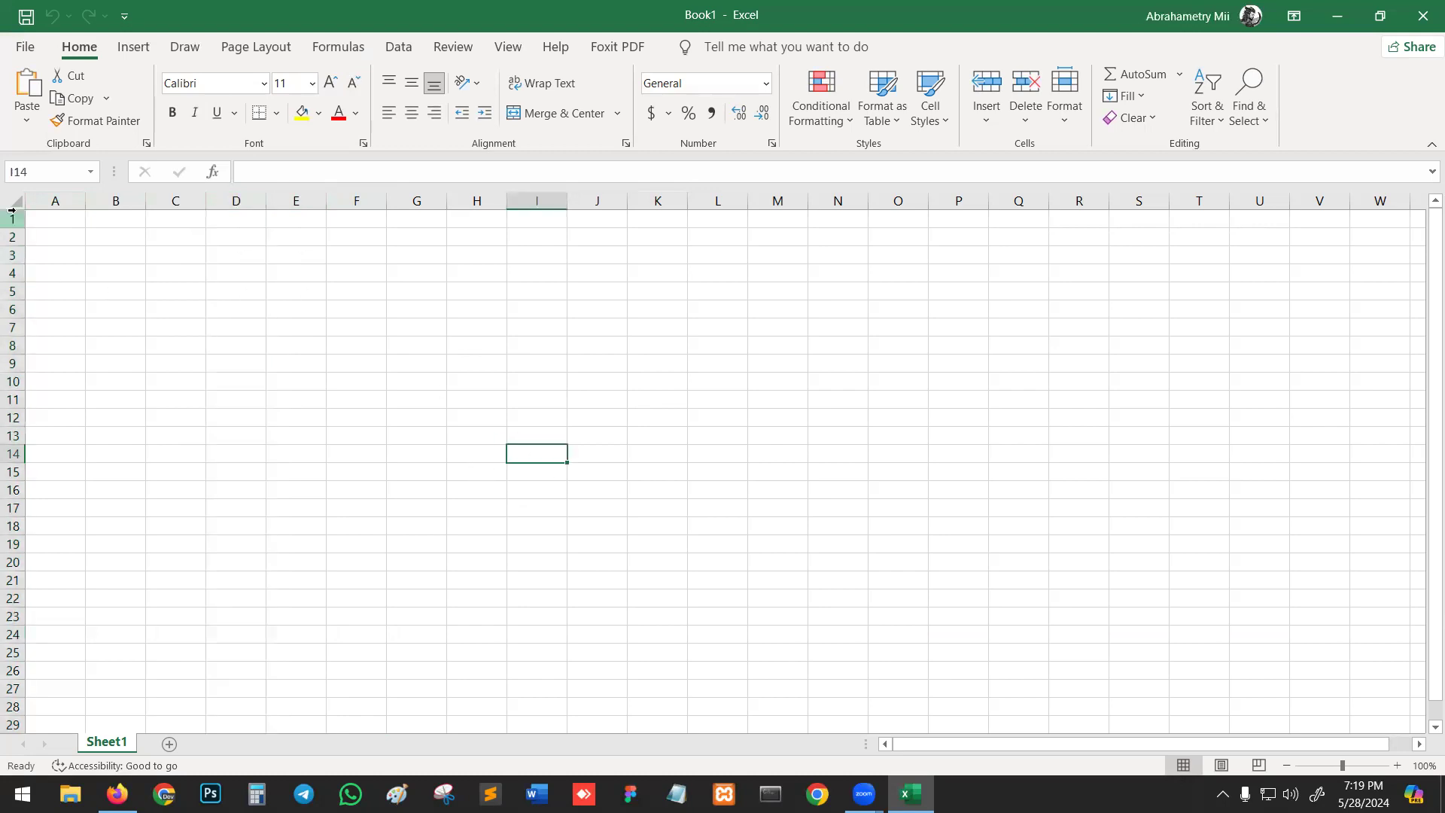
scroll(20, 339, down, 10)
scroll(20, 340, up, 10)
scroll(20, 340, down, 20)
scroll(21, 340, up, 20)
click(14, 219)
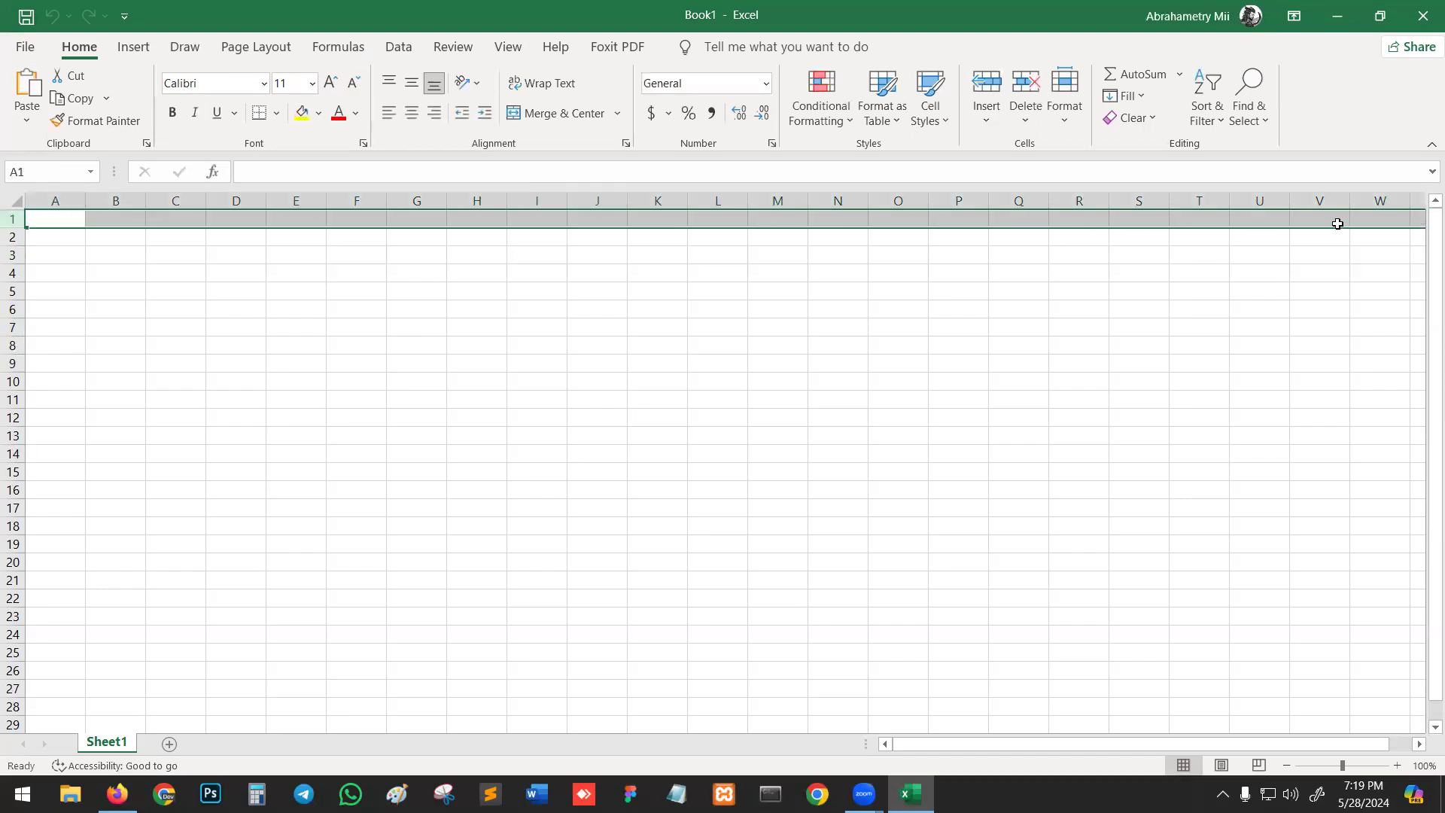
click(563, 382)
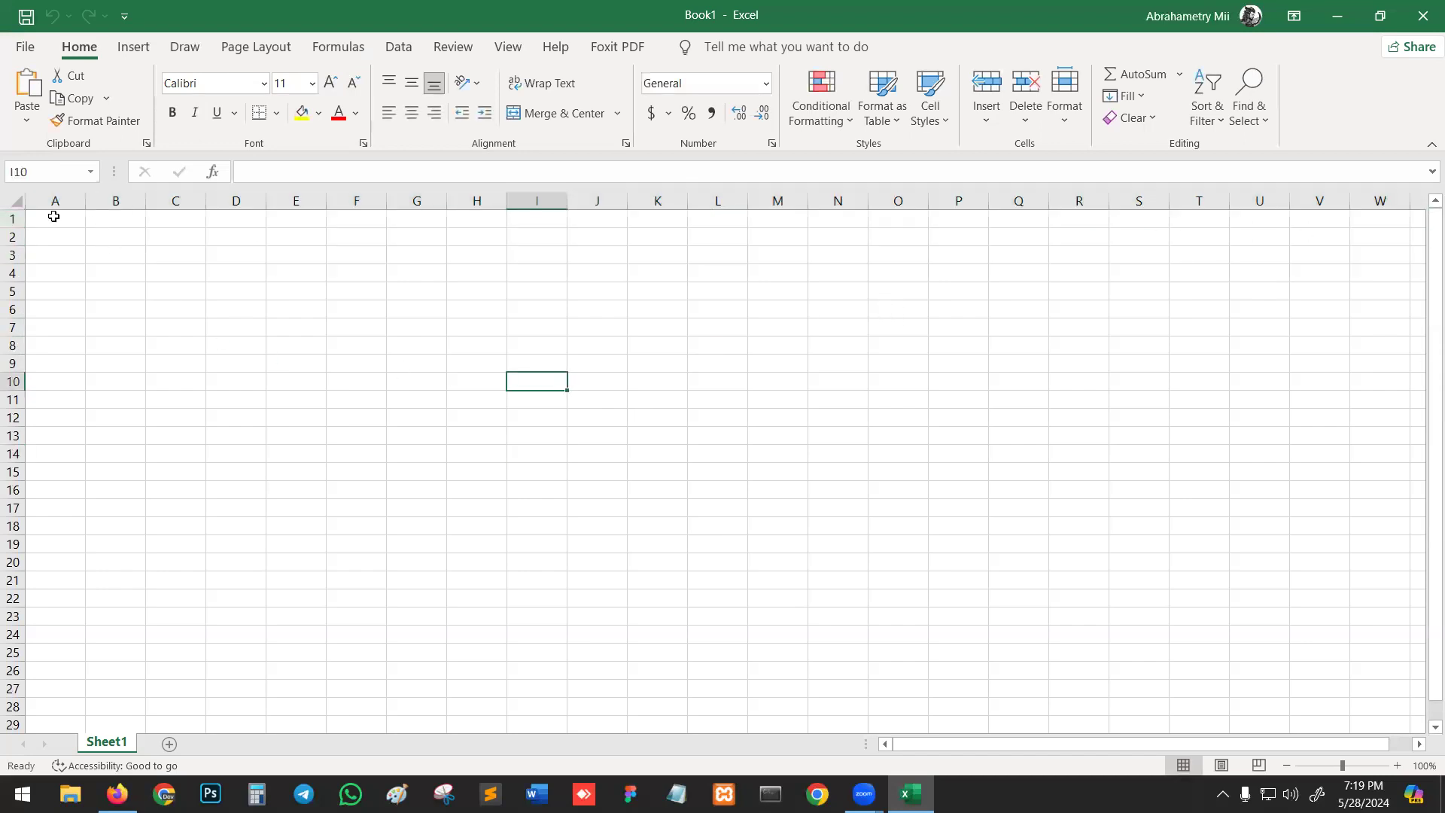
click(417, 292)
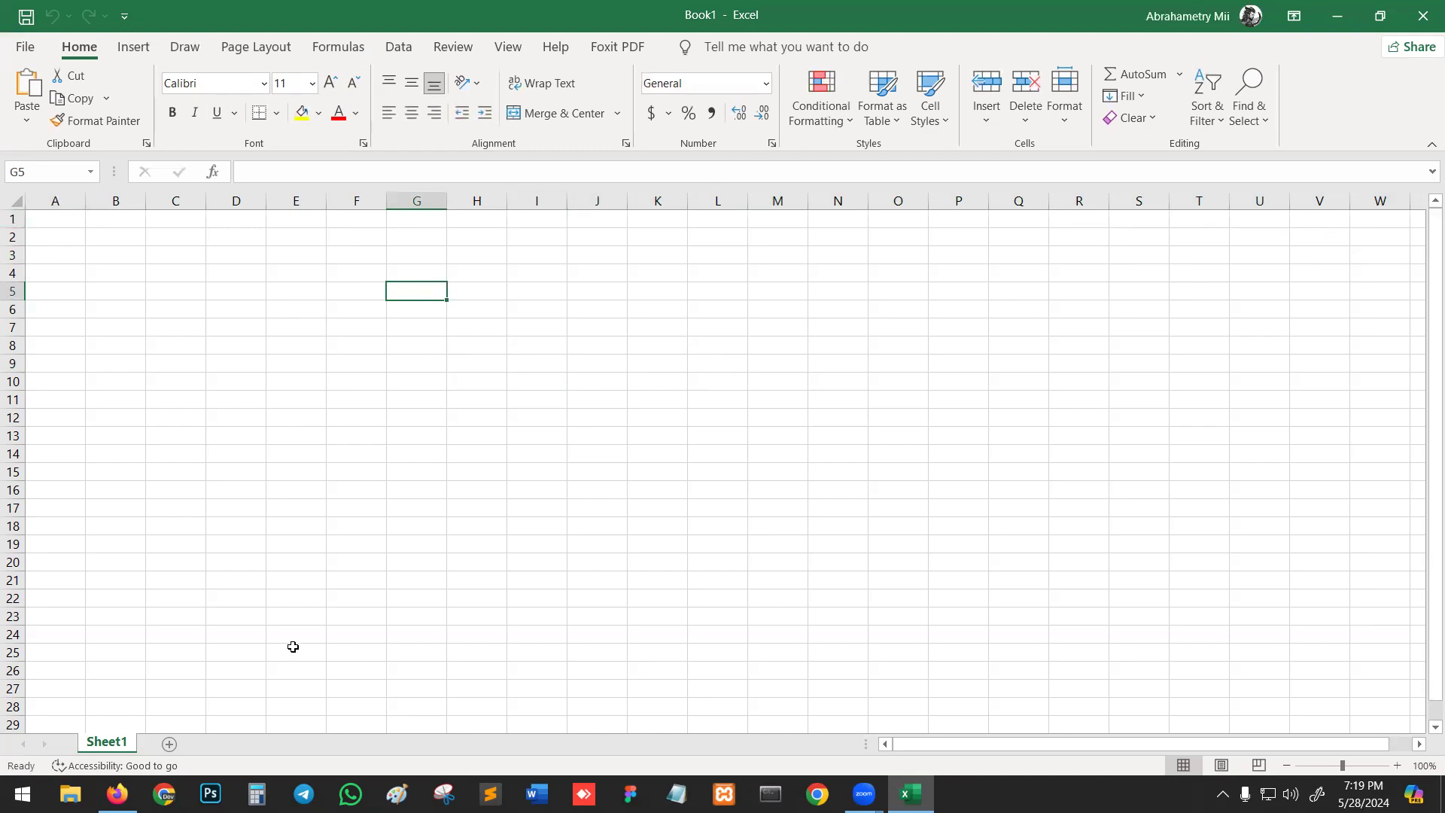
Examine how far the rows and columns extend, selecting far cells such as X51 and BF51, and return to the sheet's first rows and columns
scroll(871, 424, down, 20)
scroll(870, 423, up, 20)
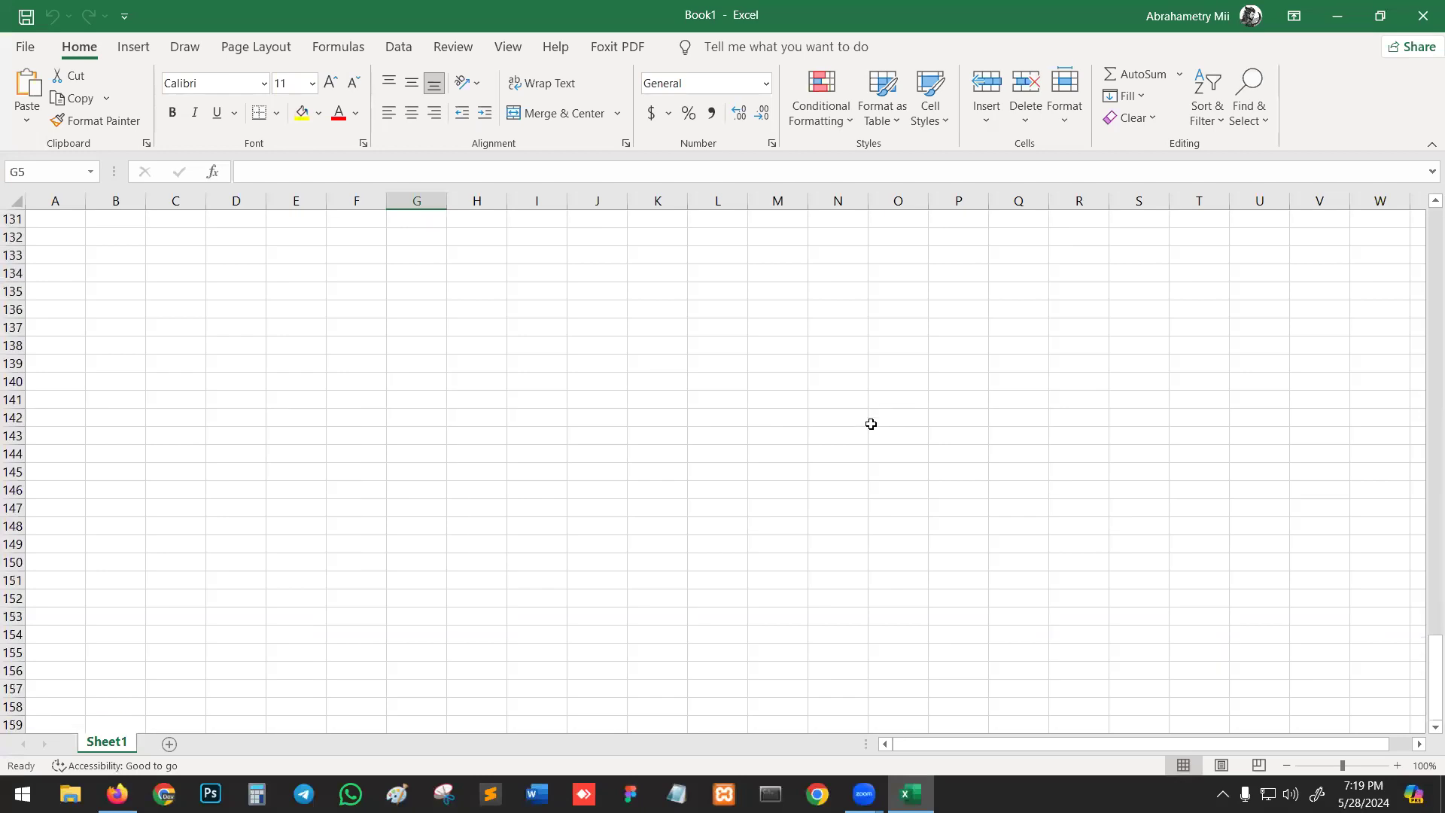
drag(932, 743, 1273, 756)
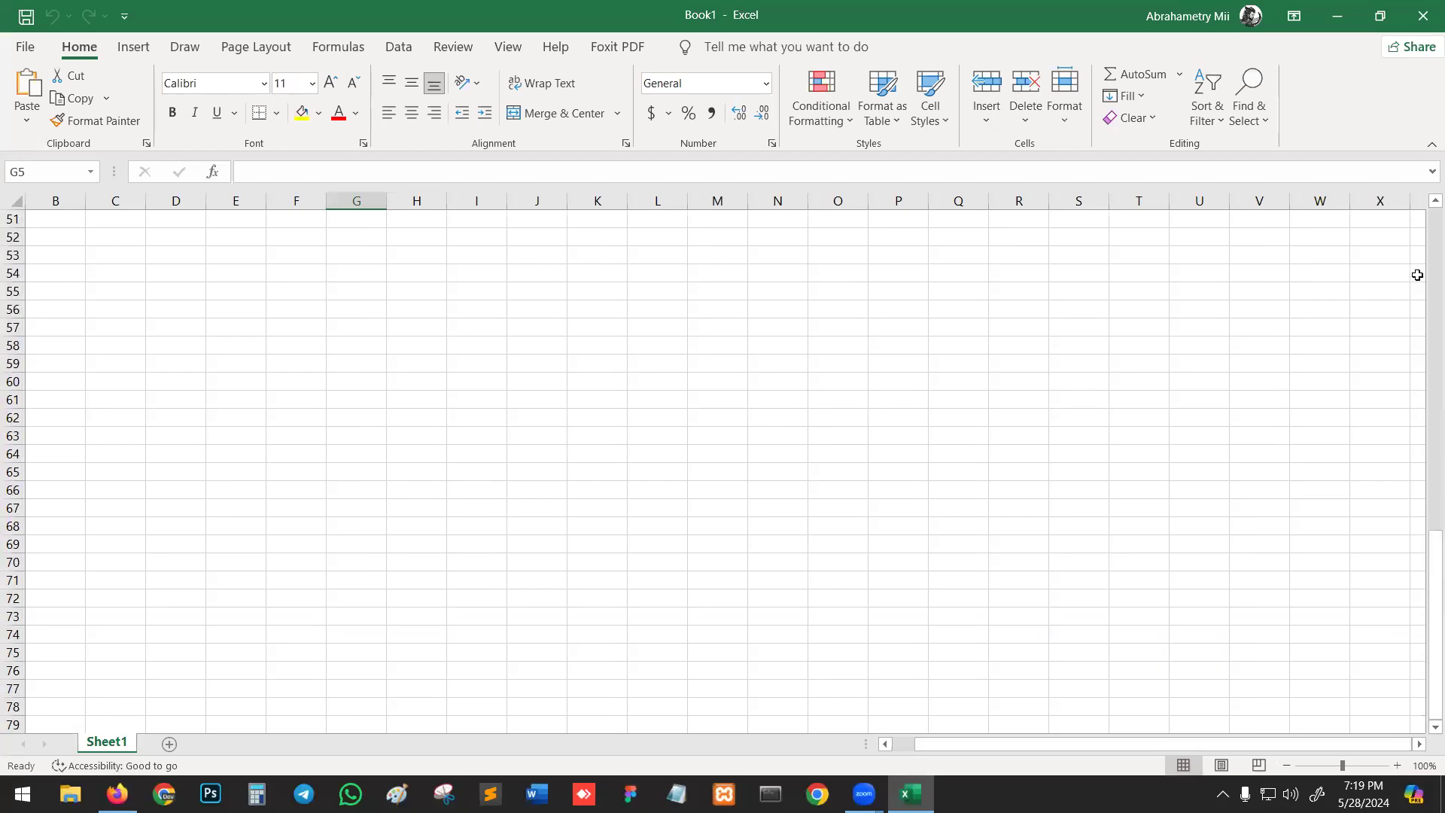
click(1391, 220)
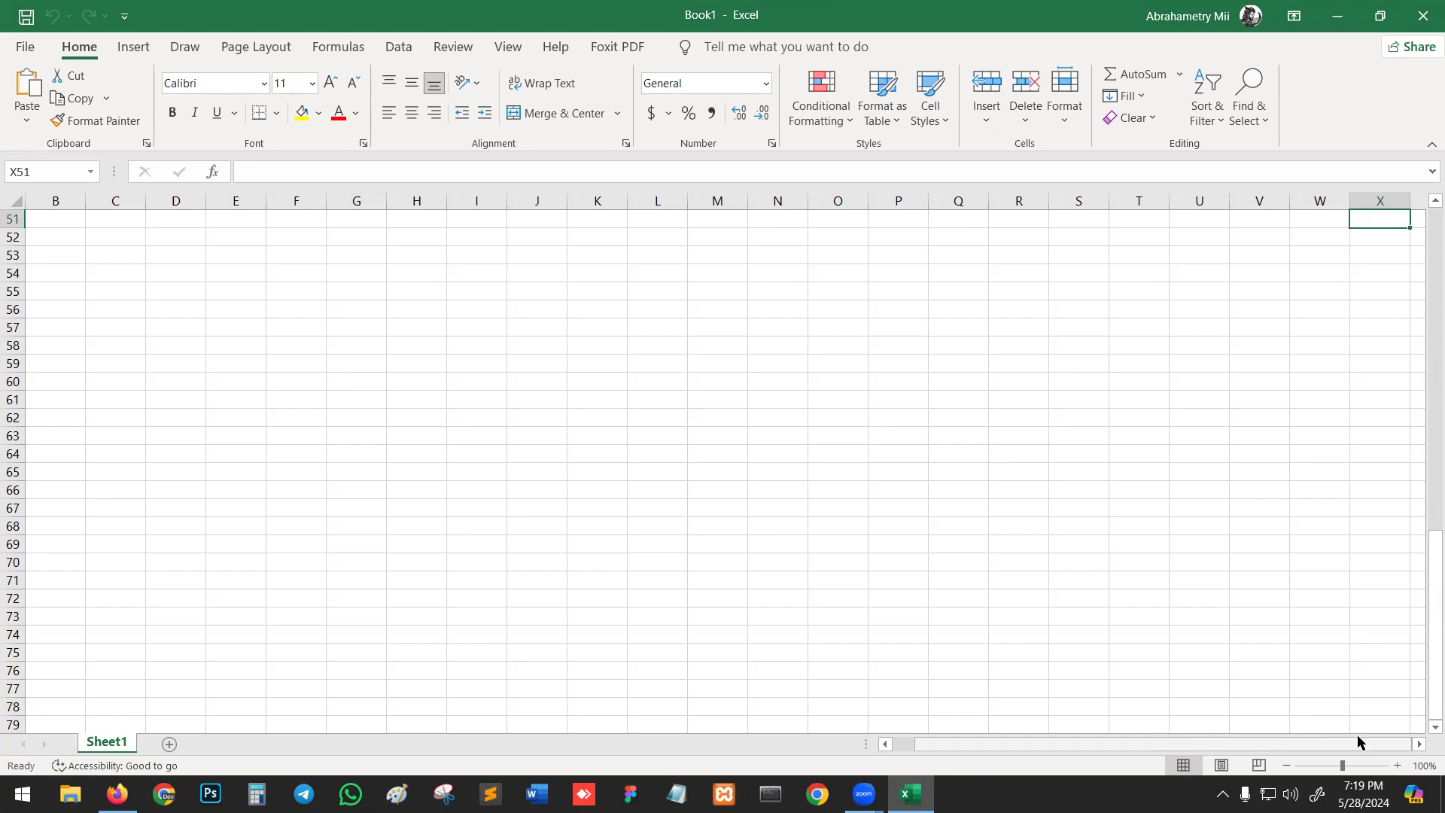
mouse_move(1421, 749)
mouse_down()
mouse_move(1316, 745)
mouse_move(1395, 742)
mouse_up()
click(1374, 219)
scroll(1323, 358, down, 20)
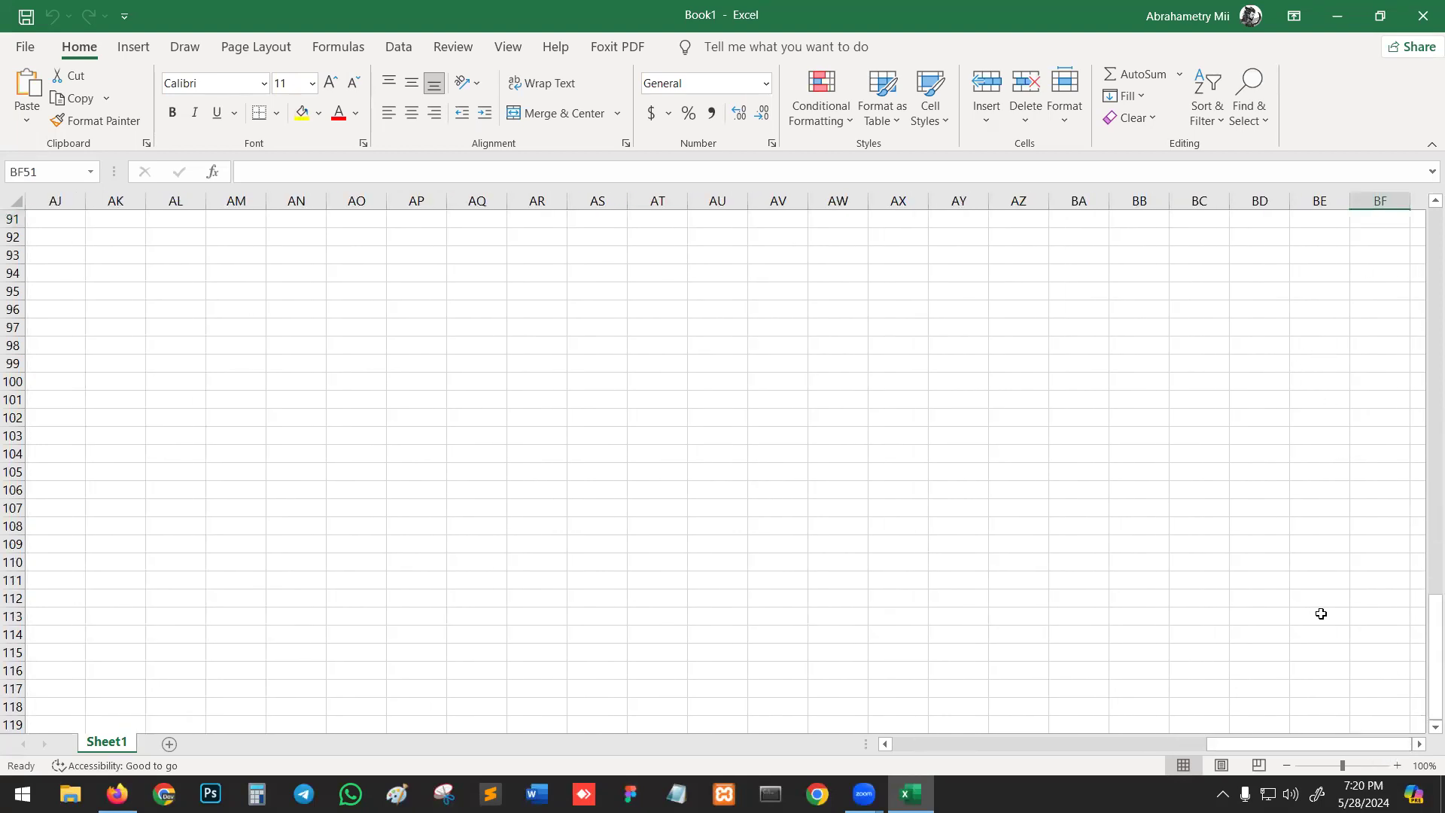
scroll(1286, 530, down, 20)
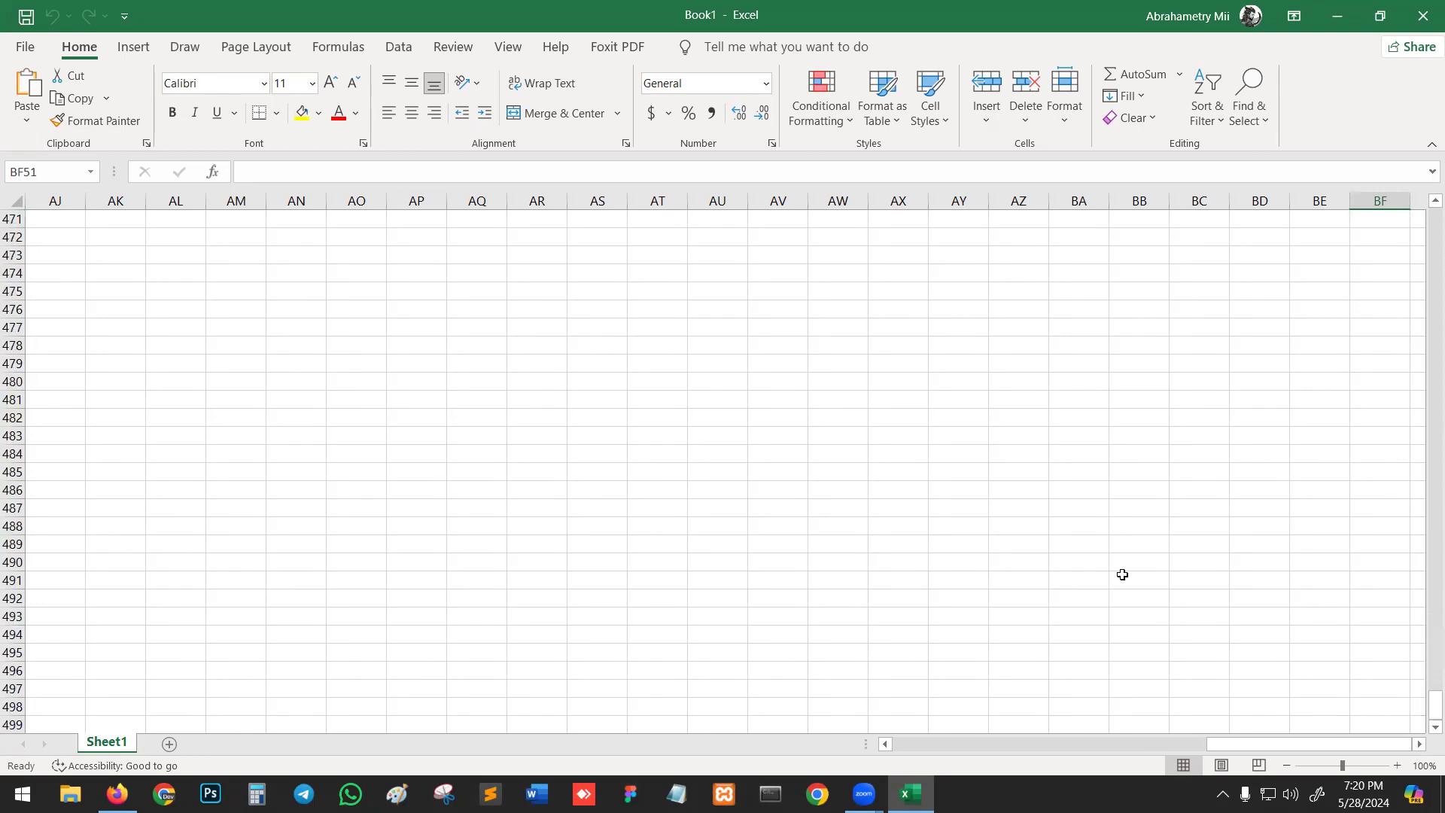
scroll(49, 654, down, 20)
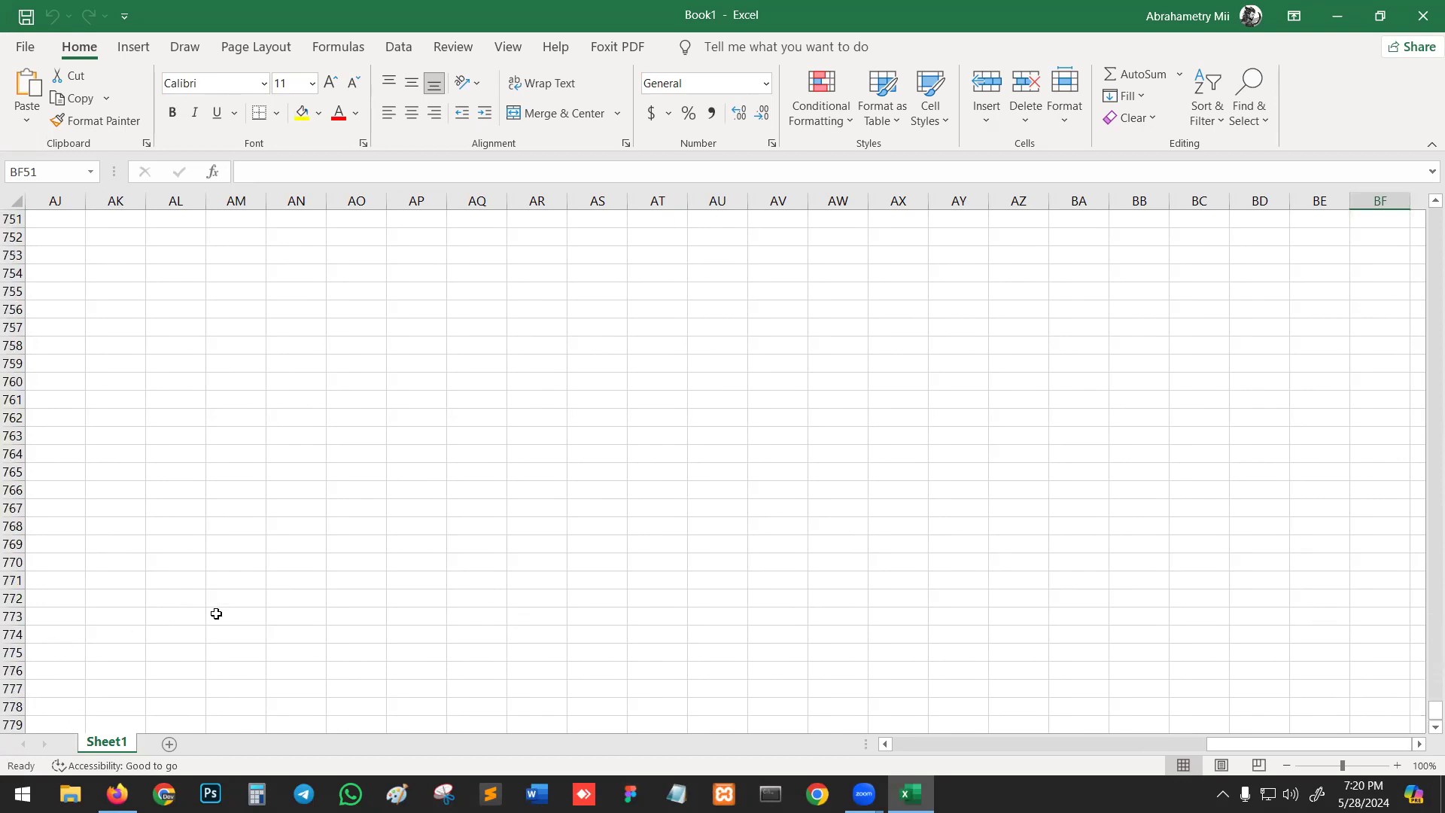
drag(1421, 714, 1420, 89)
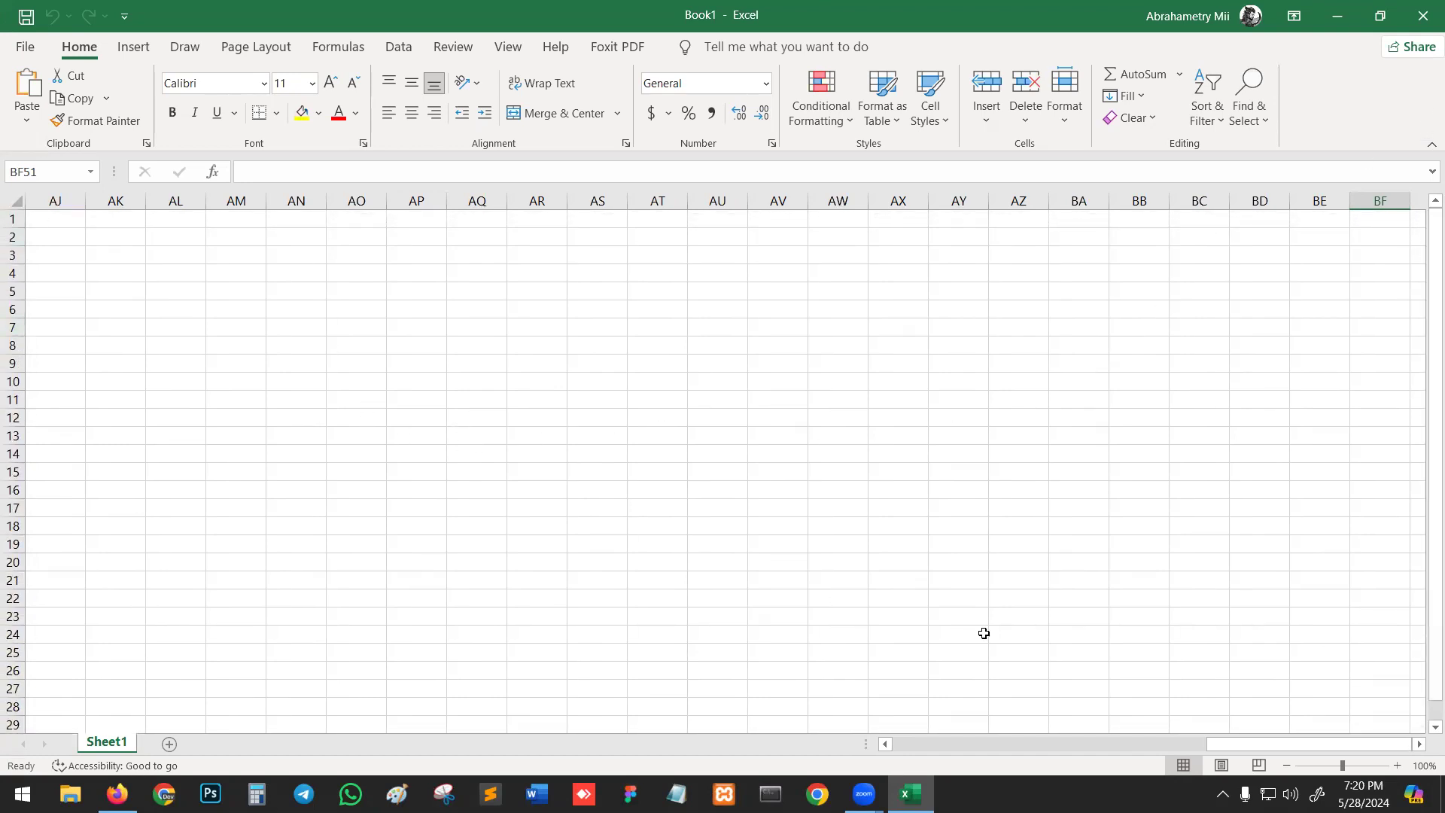
drag(1225, 747, 775, 724)
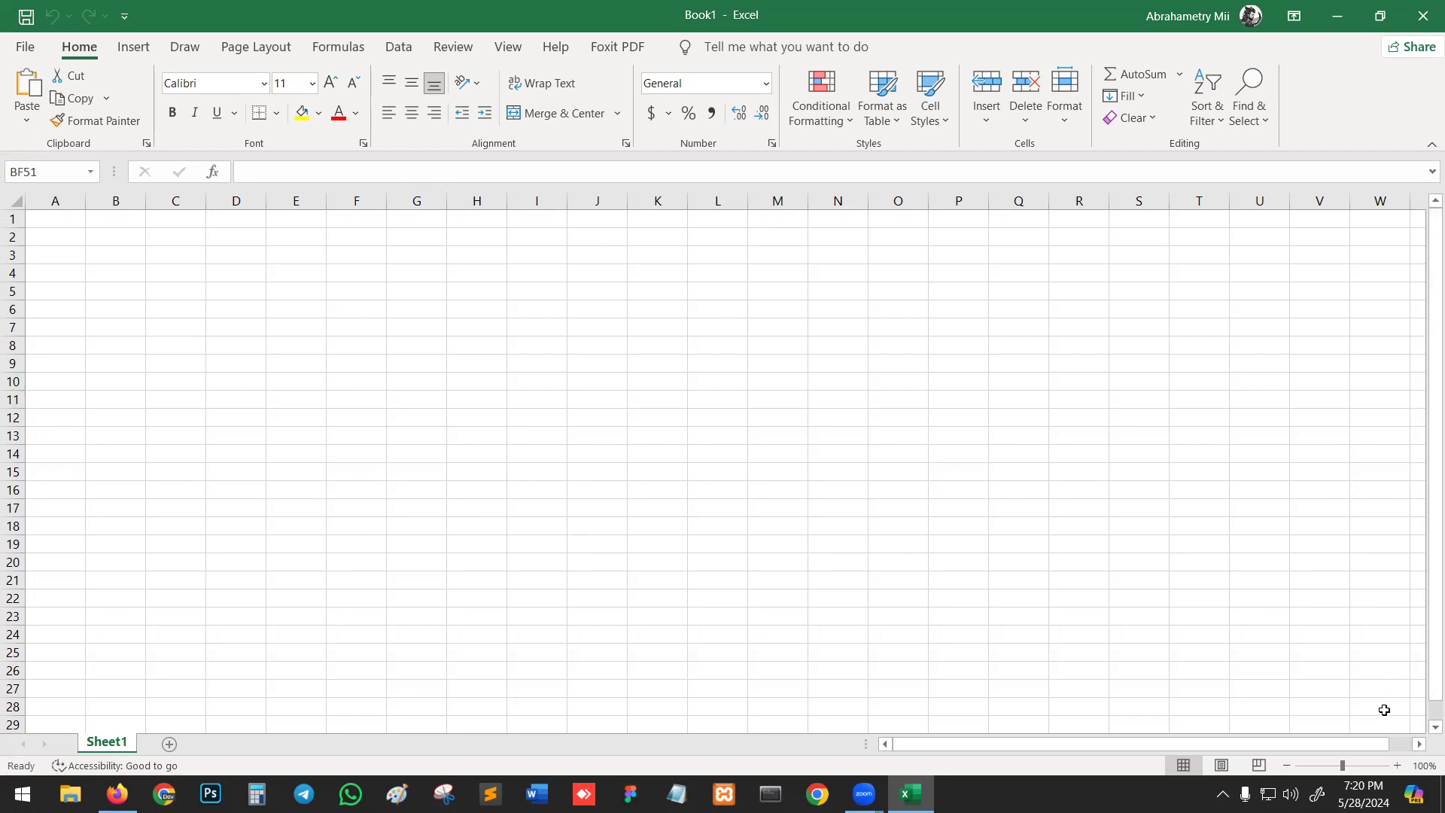
Rename the workbook's only sheet as Basic
right_click(105, 745)
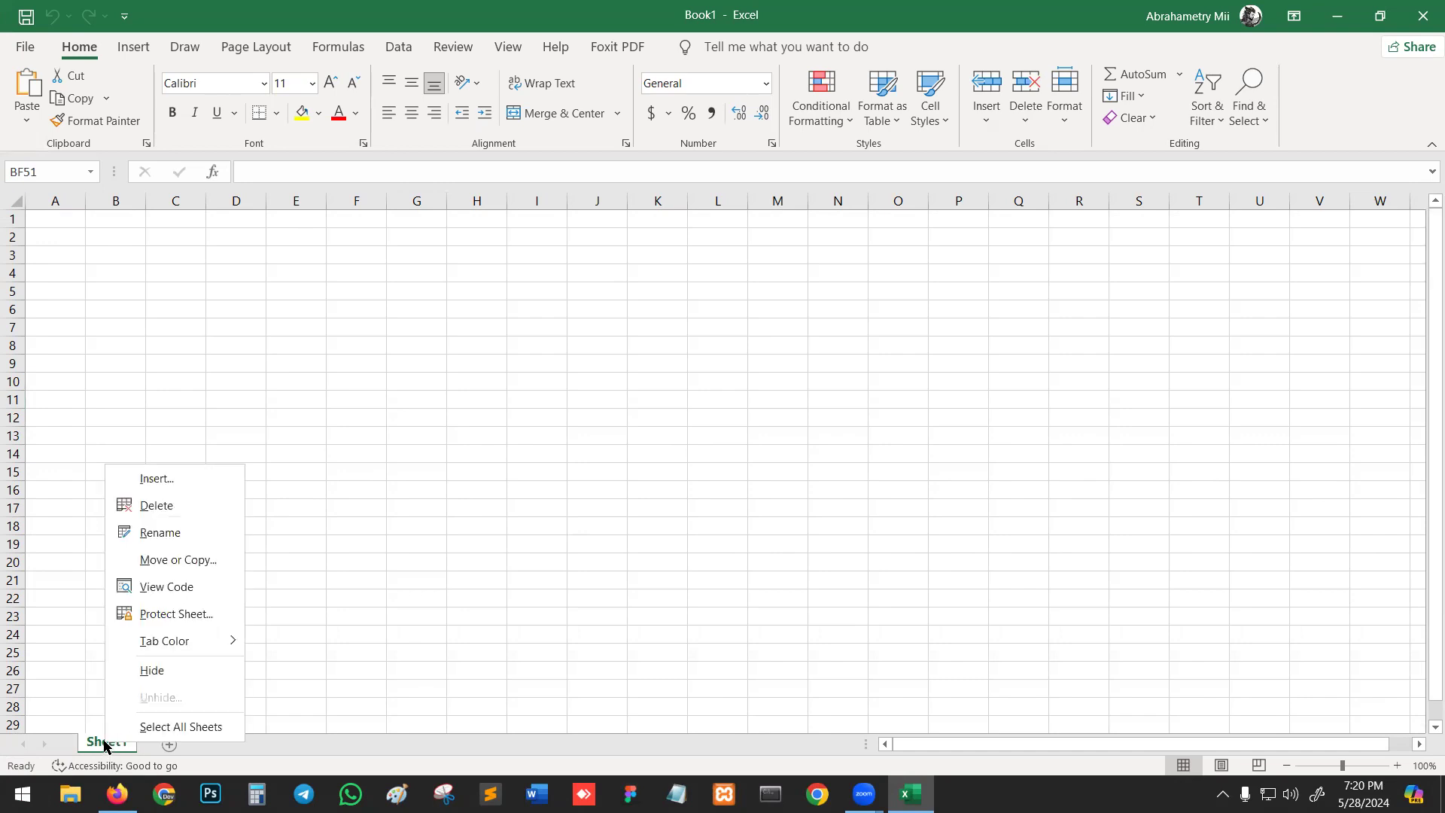
click(154, 532)
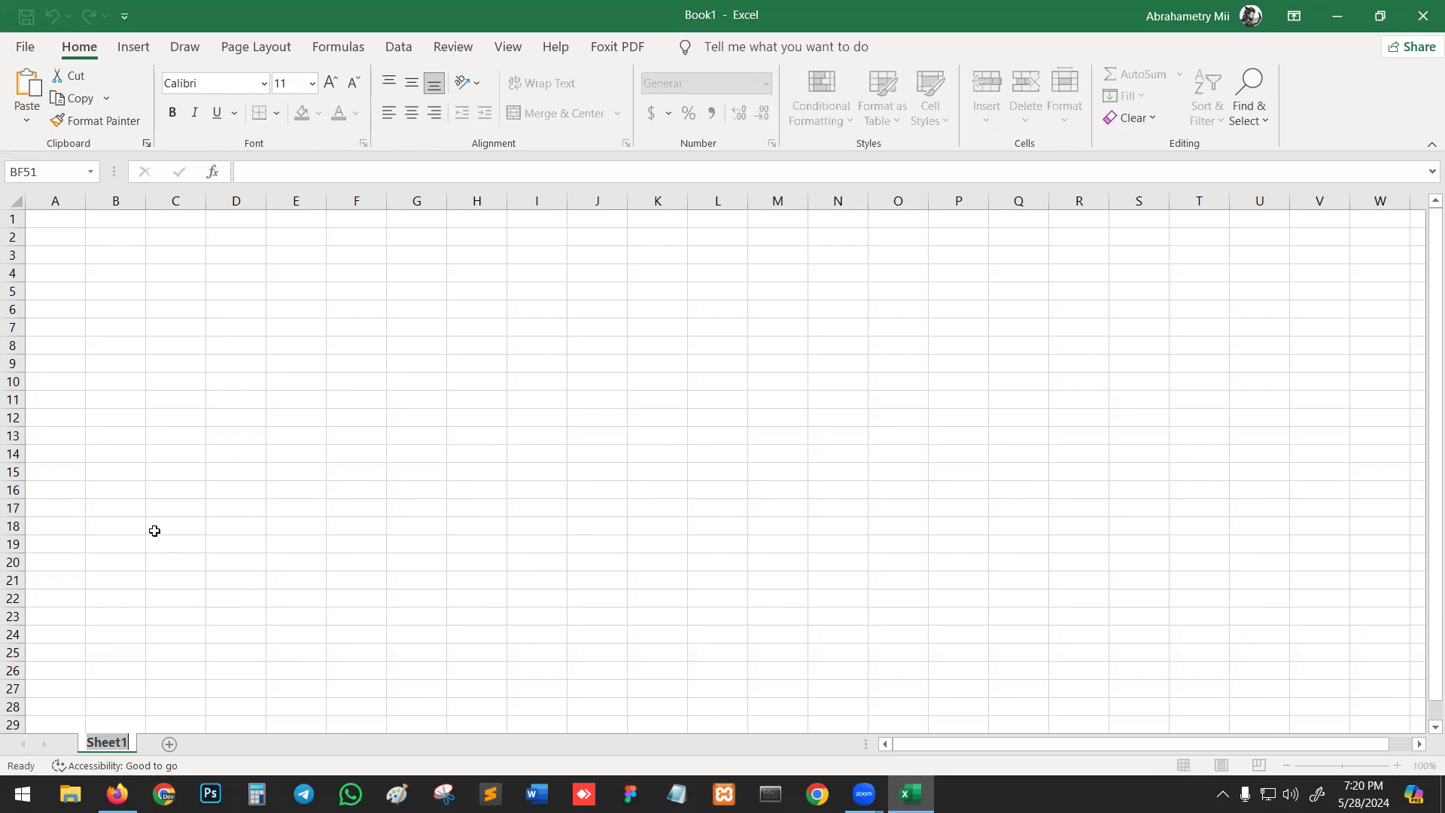
text(Basic)
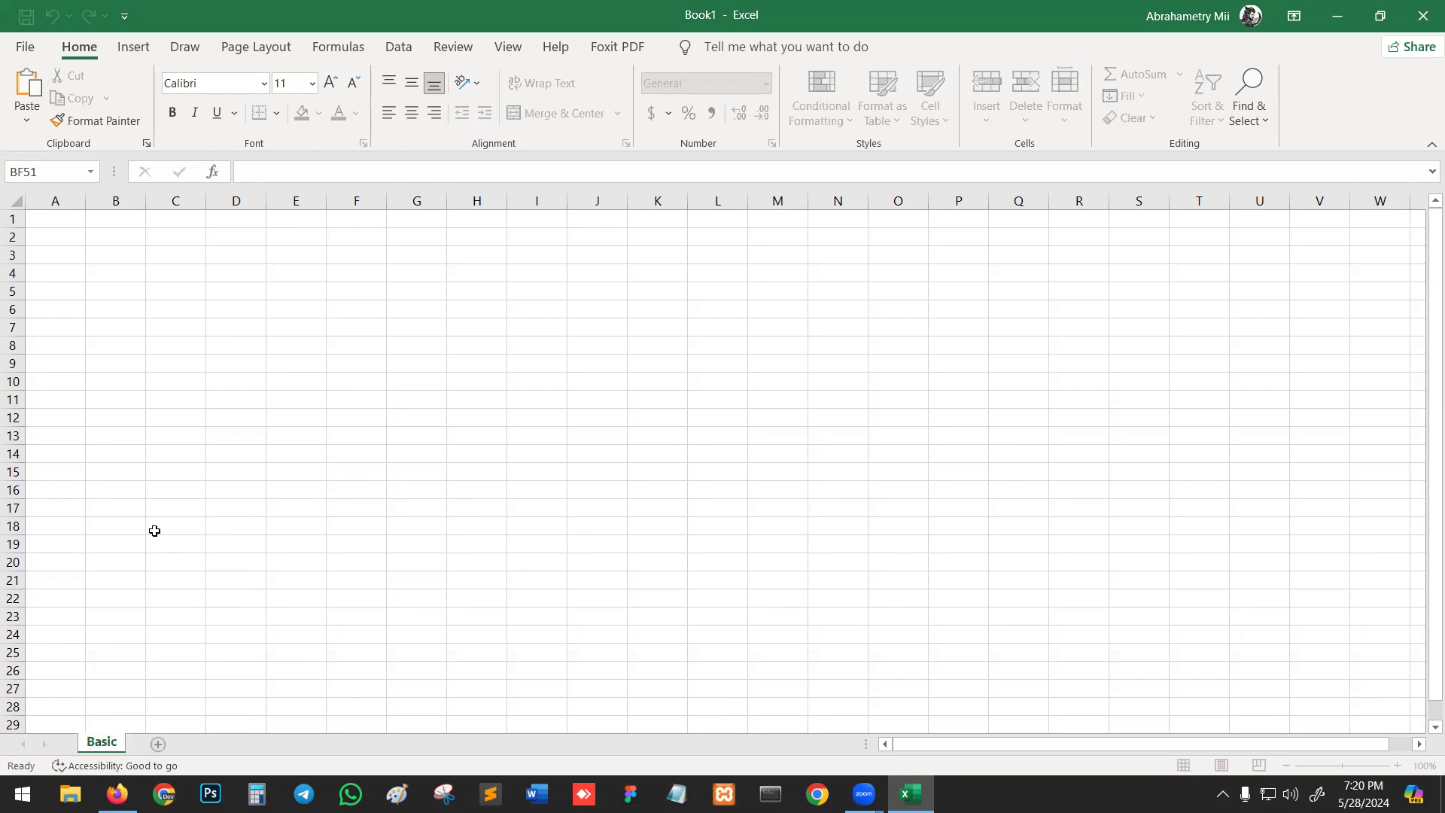
key(Return)
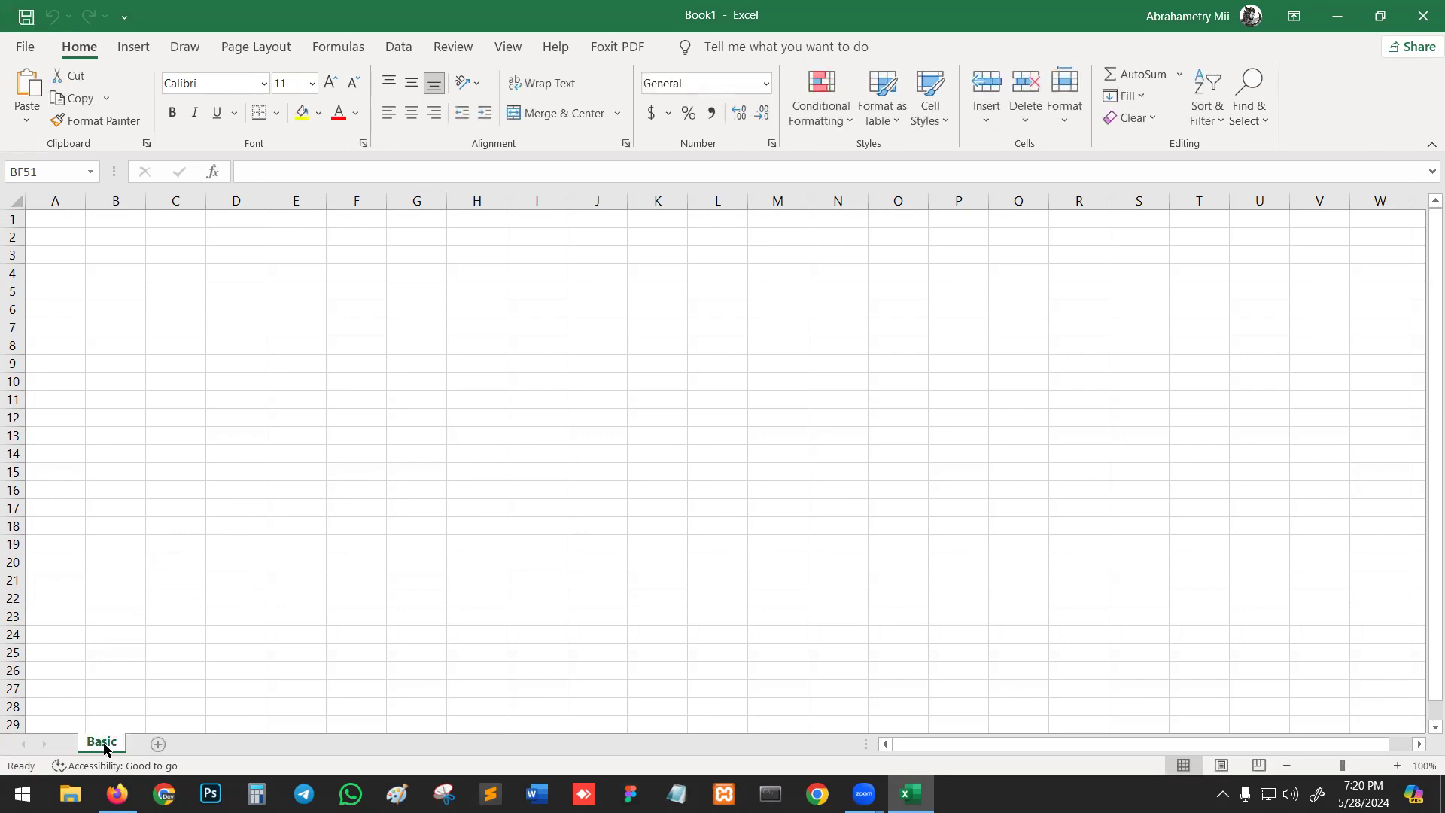
Add a second sheet to the workbook and name it Test
click(159, 744)
double_click(161, 744)
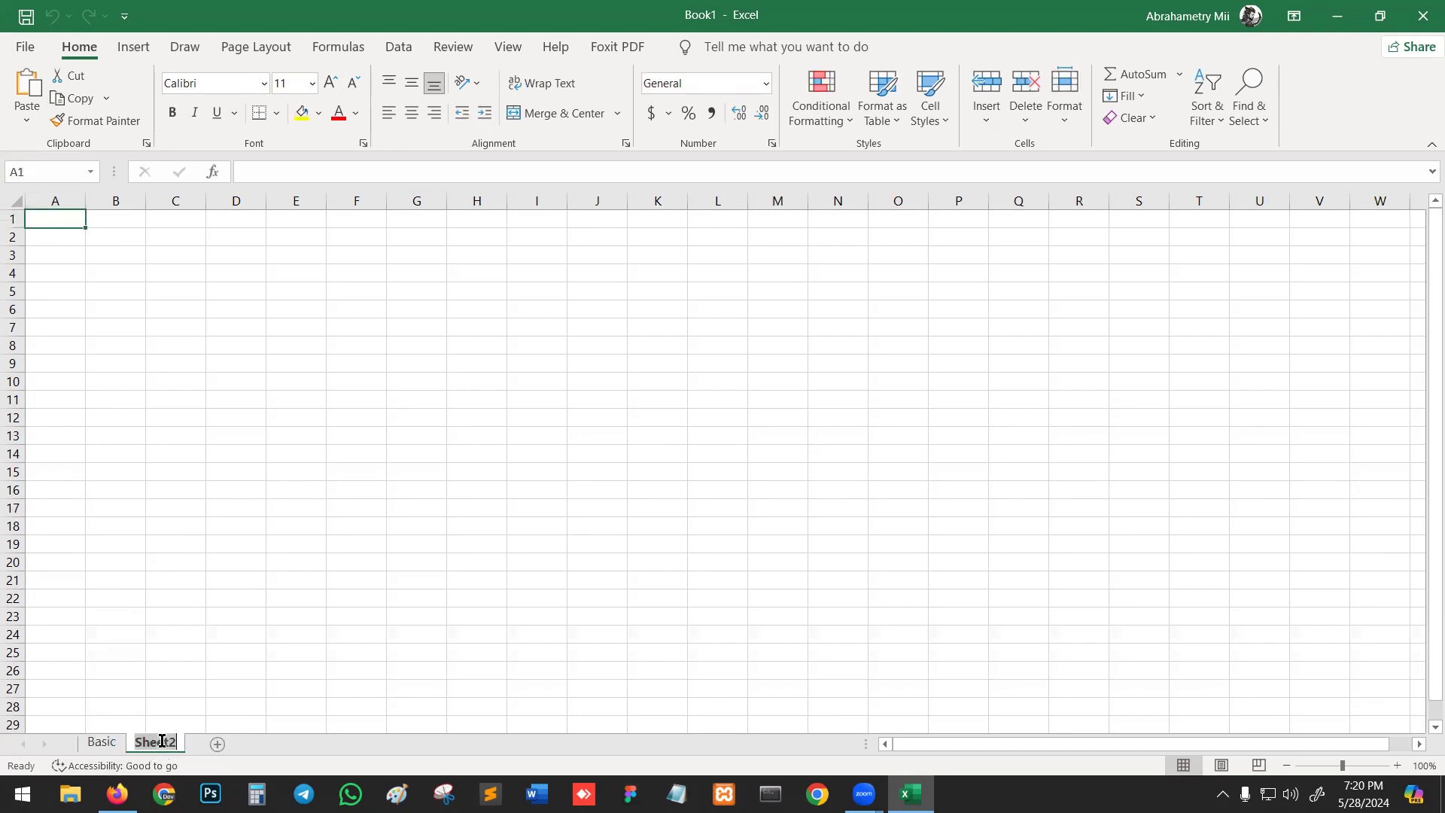
text(Test)
key(Return)
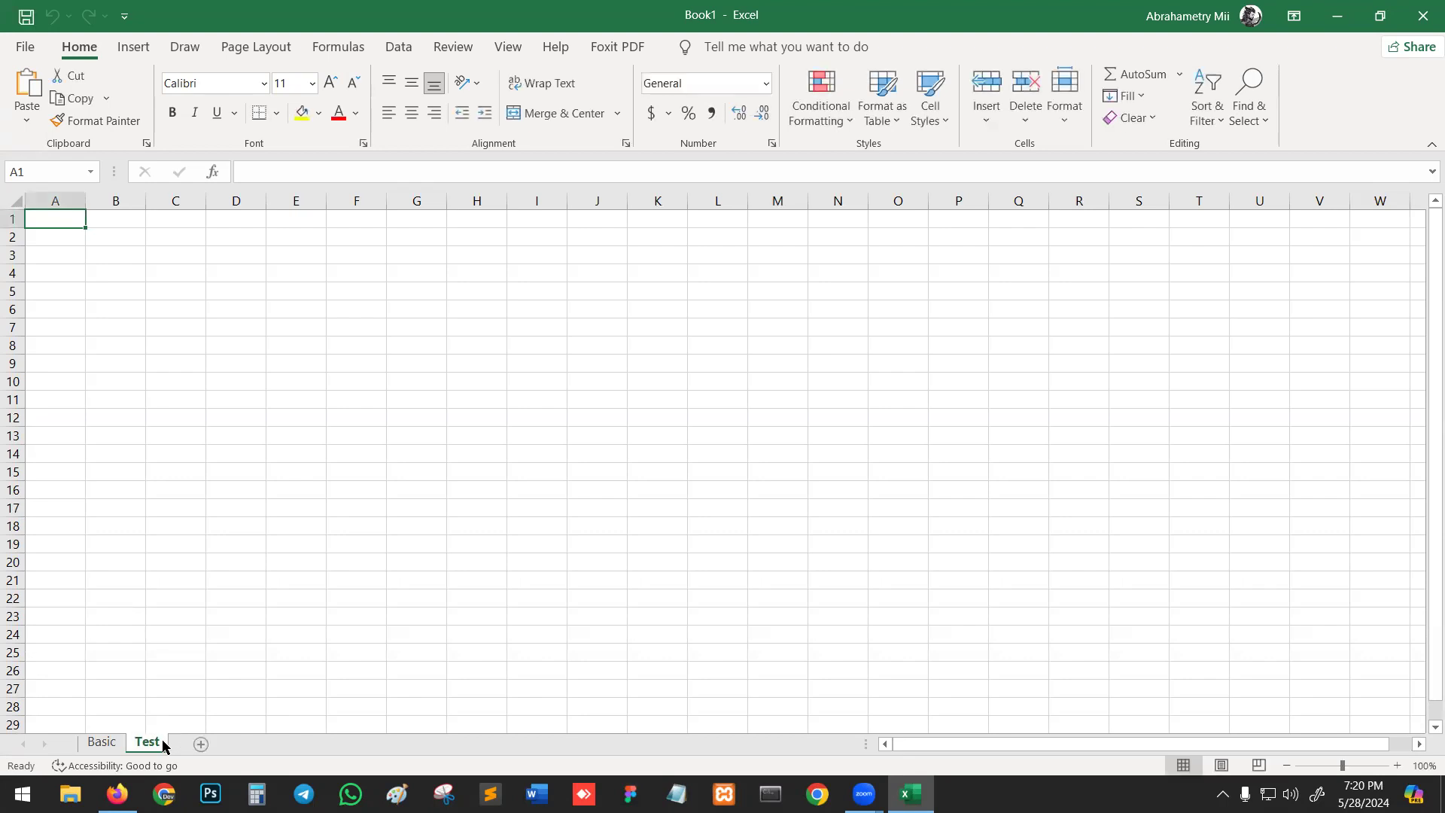
Switch back and forth between the Basic and Test sheets to view each one, ending on Basic
click(100, 743)
click(149, 745)
click(100, 743)
click(147, 744)
click(105, 745)
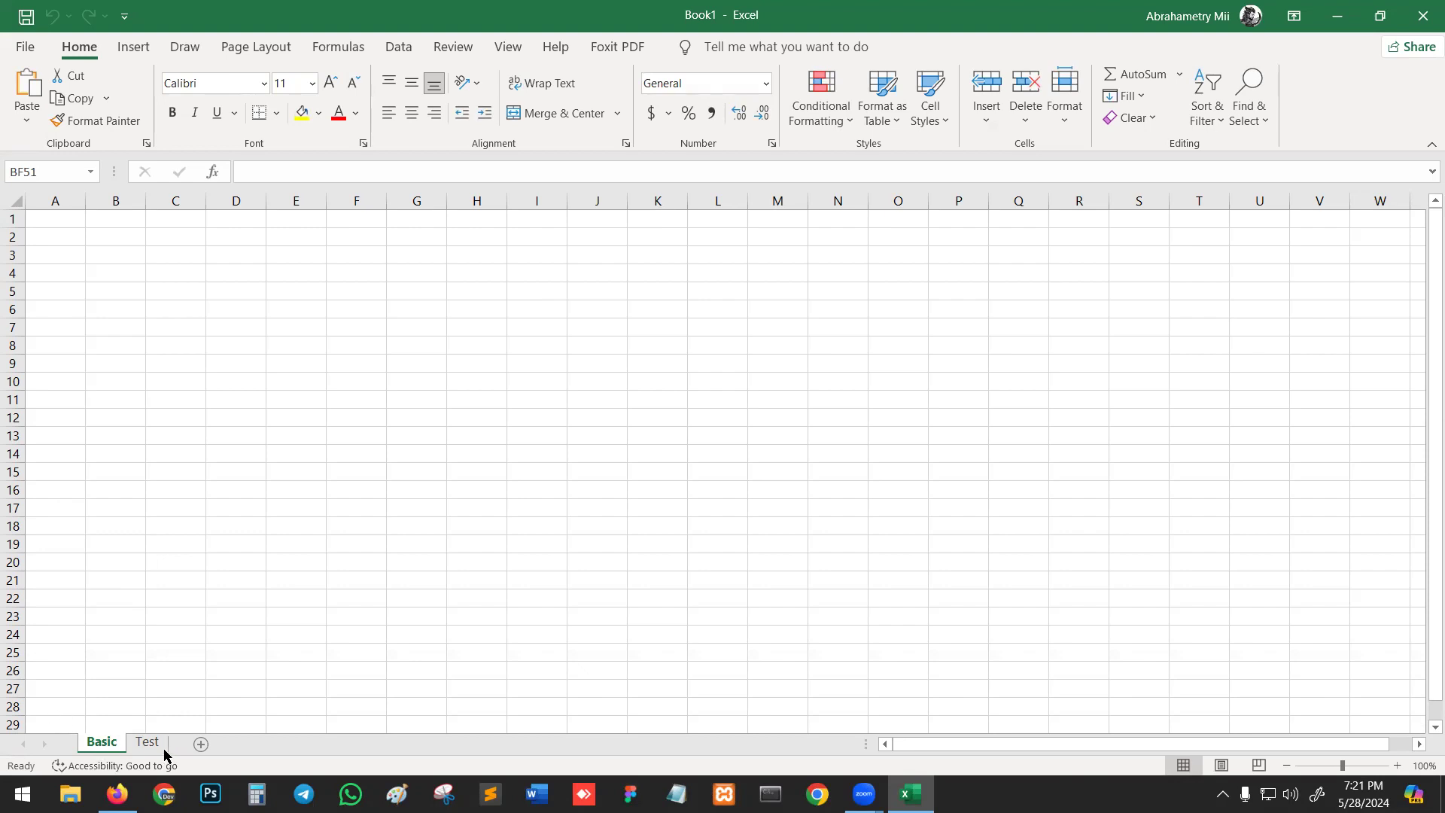
Delete the Basic sheet and create a copy of the Test sheet placed before the original in Book1
right_click(96, 741)
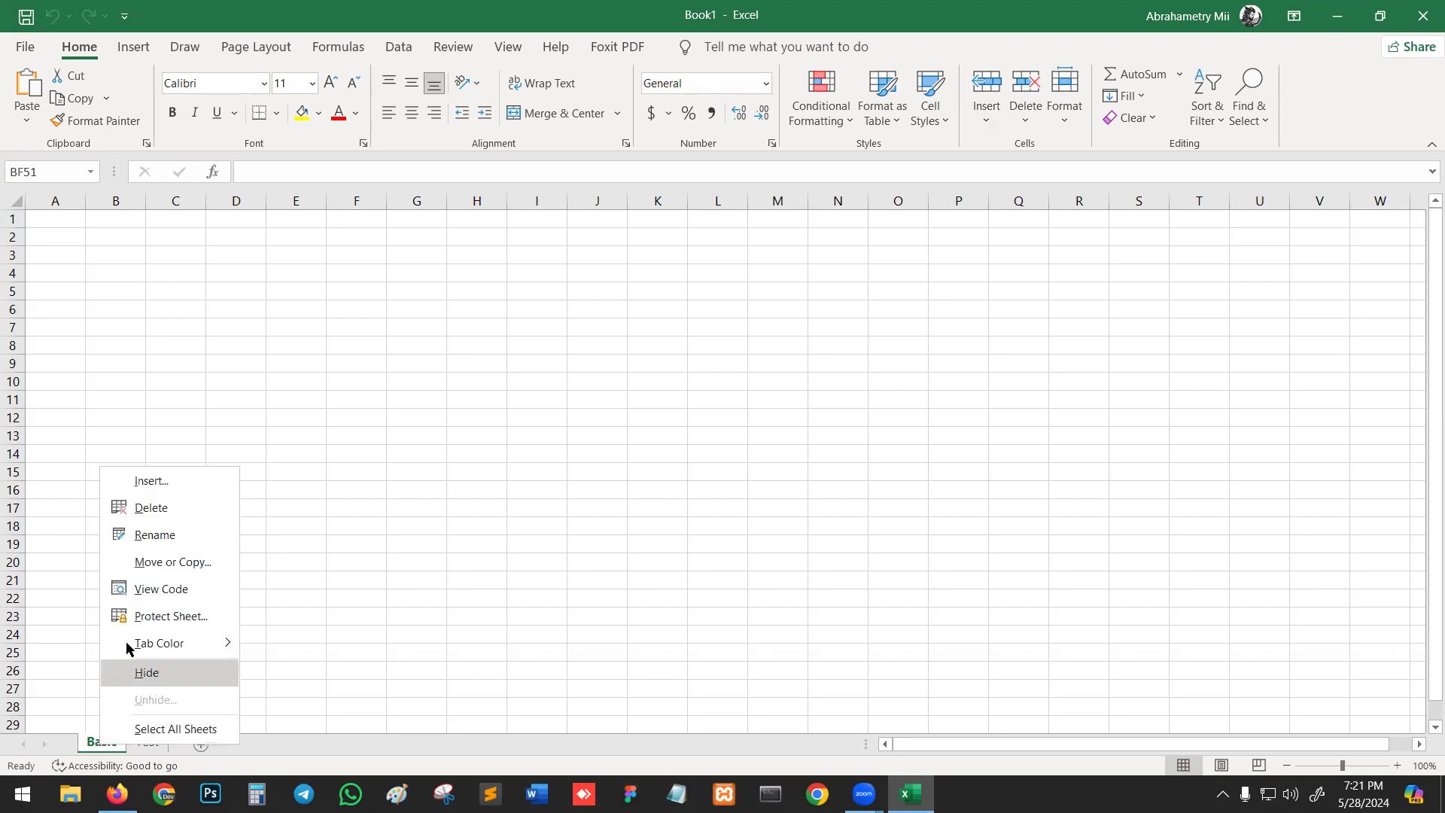
click(151, 509)
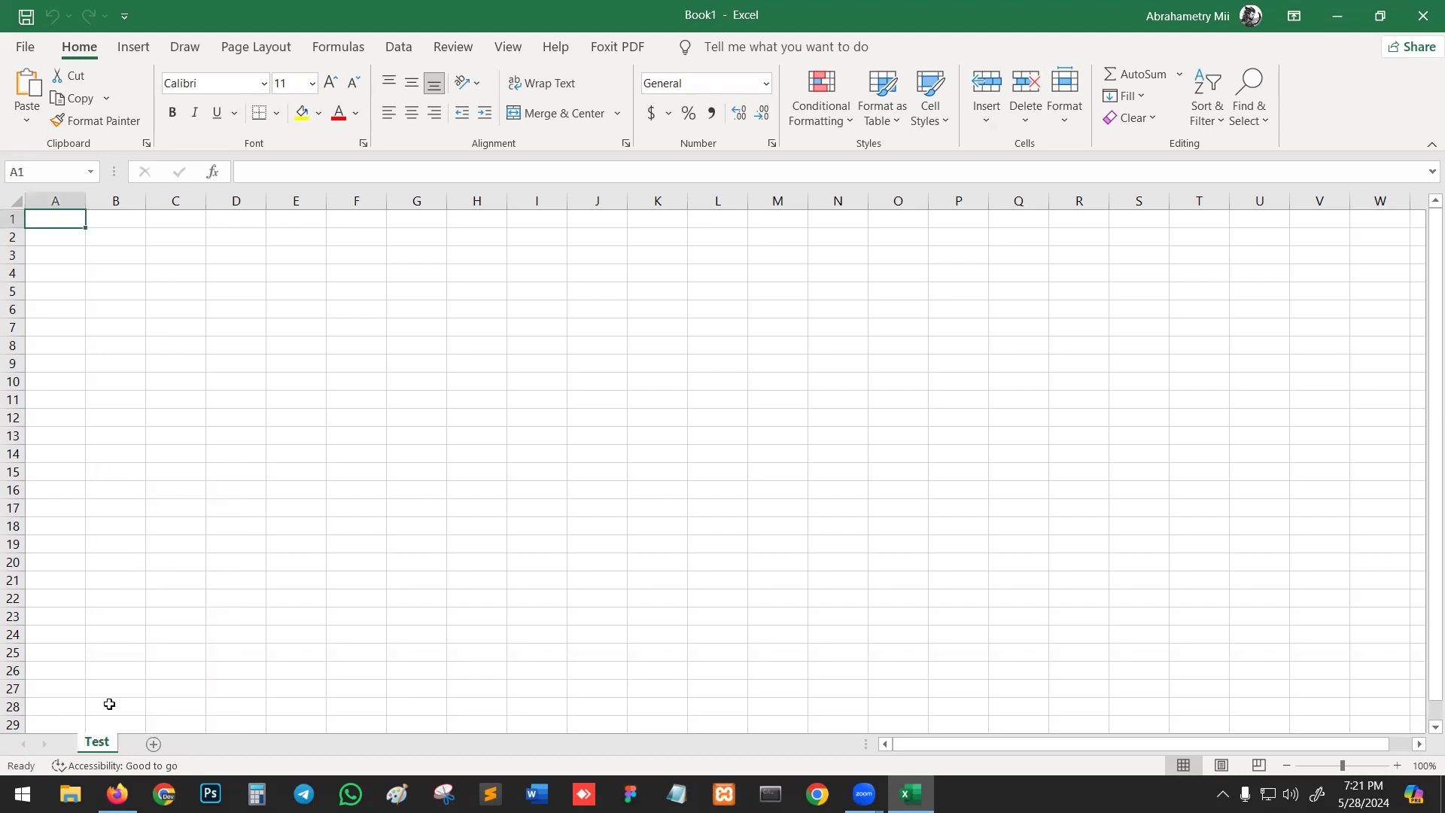
right_click(101, 744)
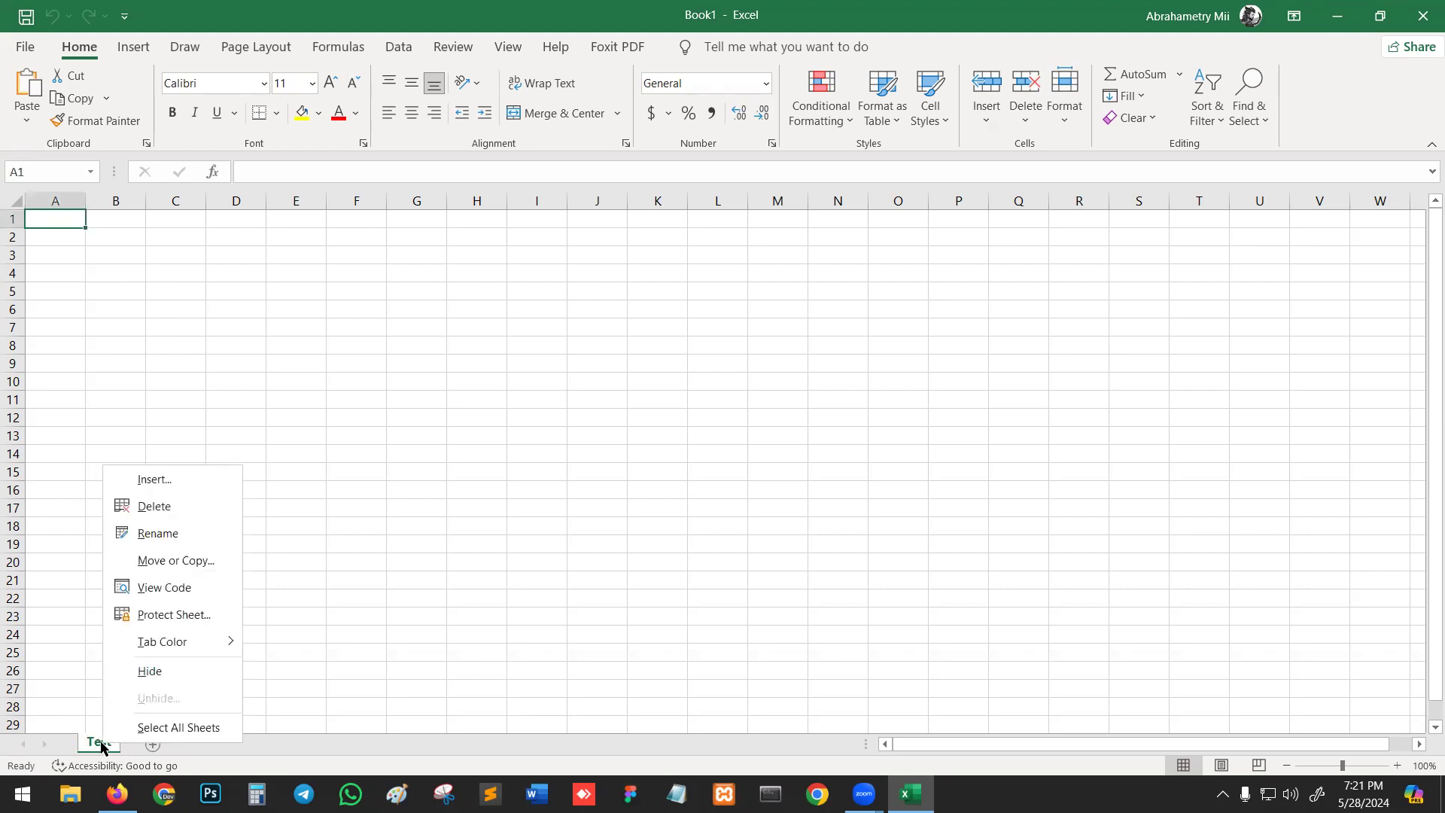
click(184, 568)
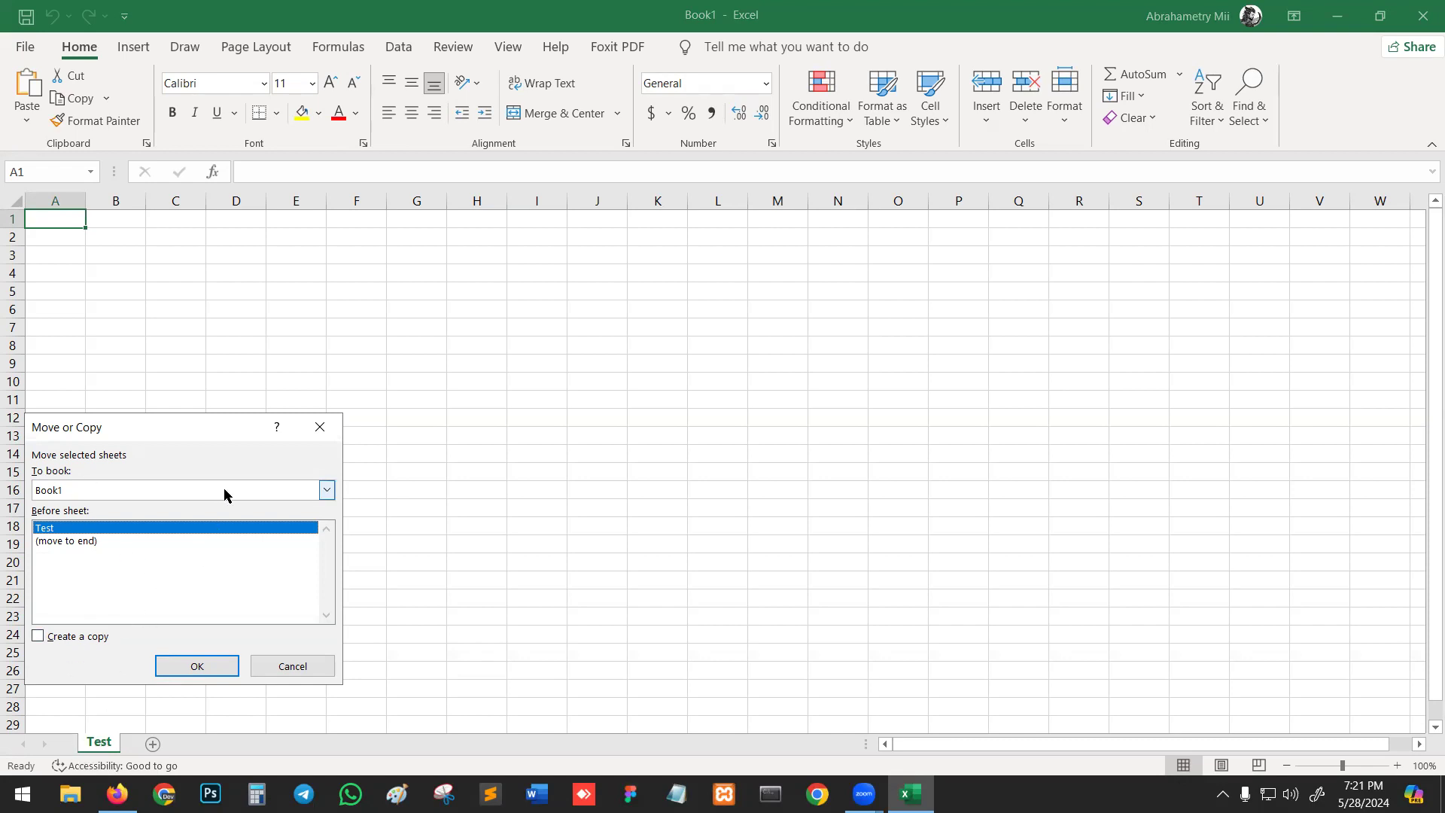
click(56, 638)
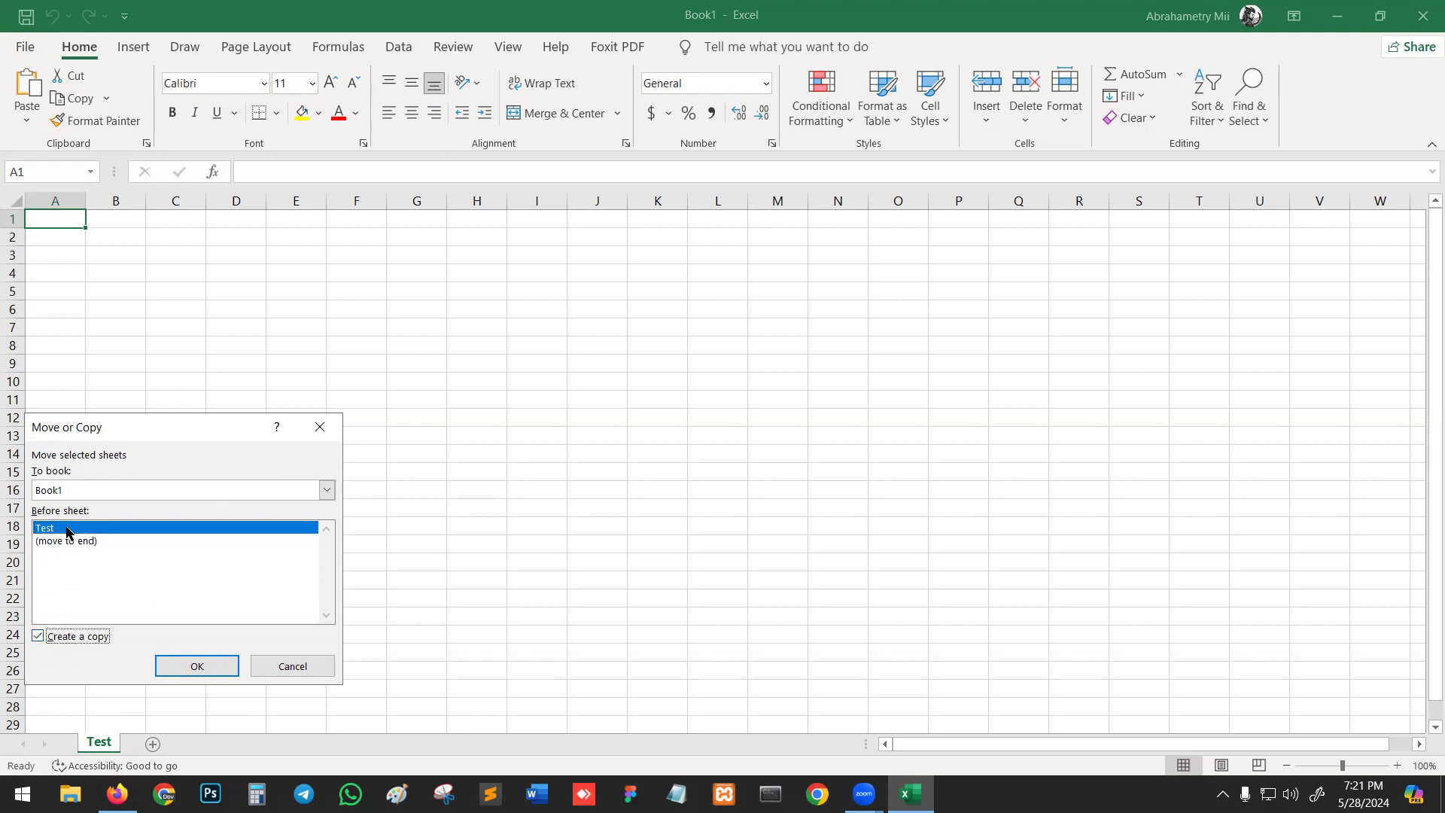
click(167, 668)
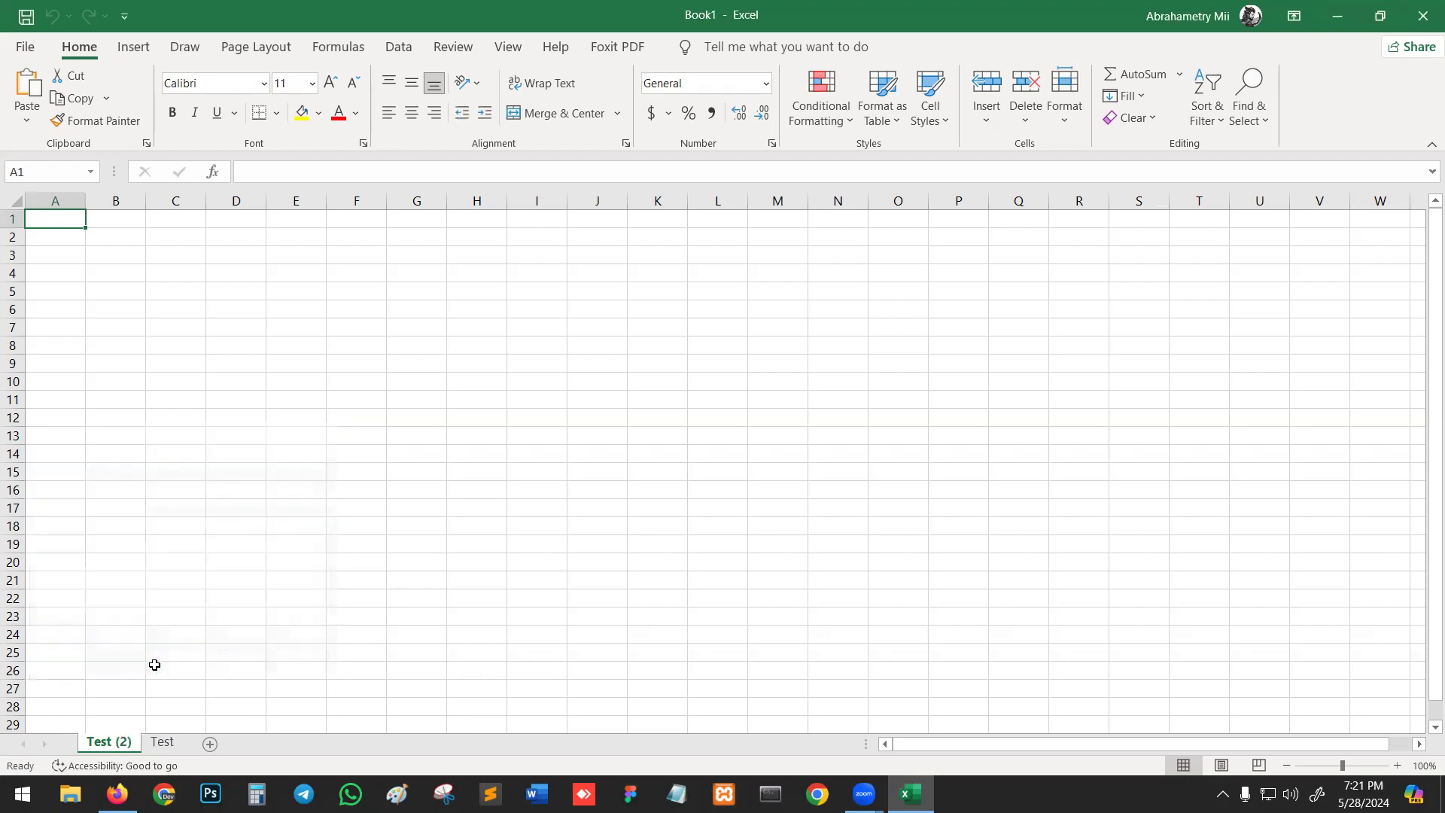
Rename the copied Test sheet as Book
double_click(116, 744)
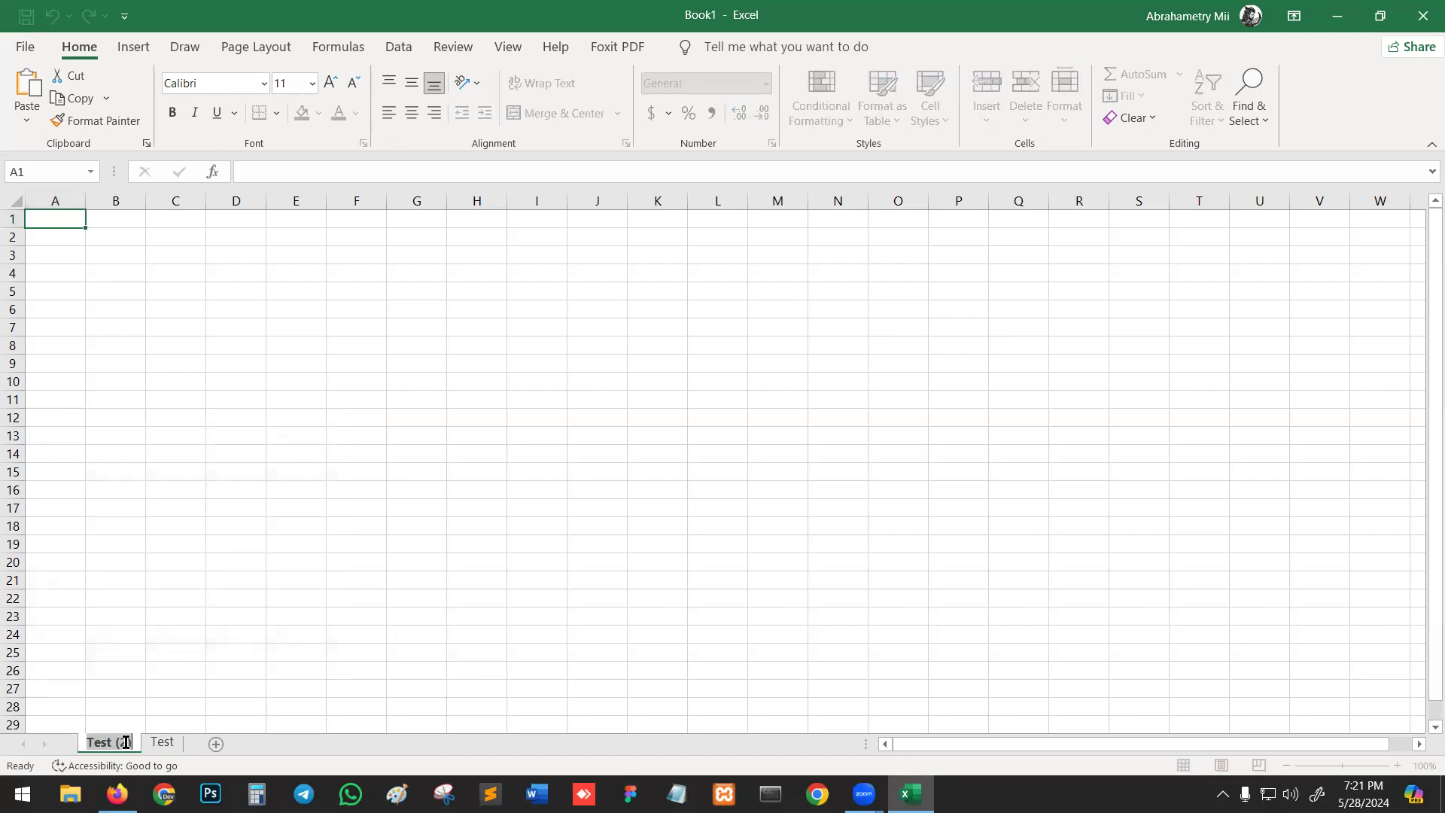
text(Book)
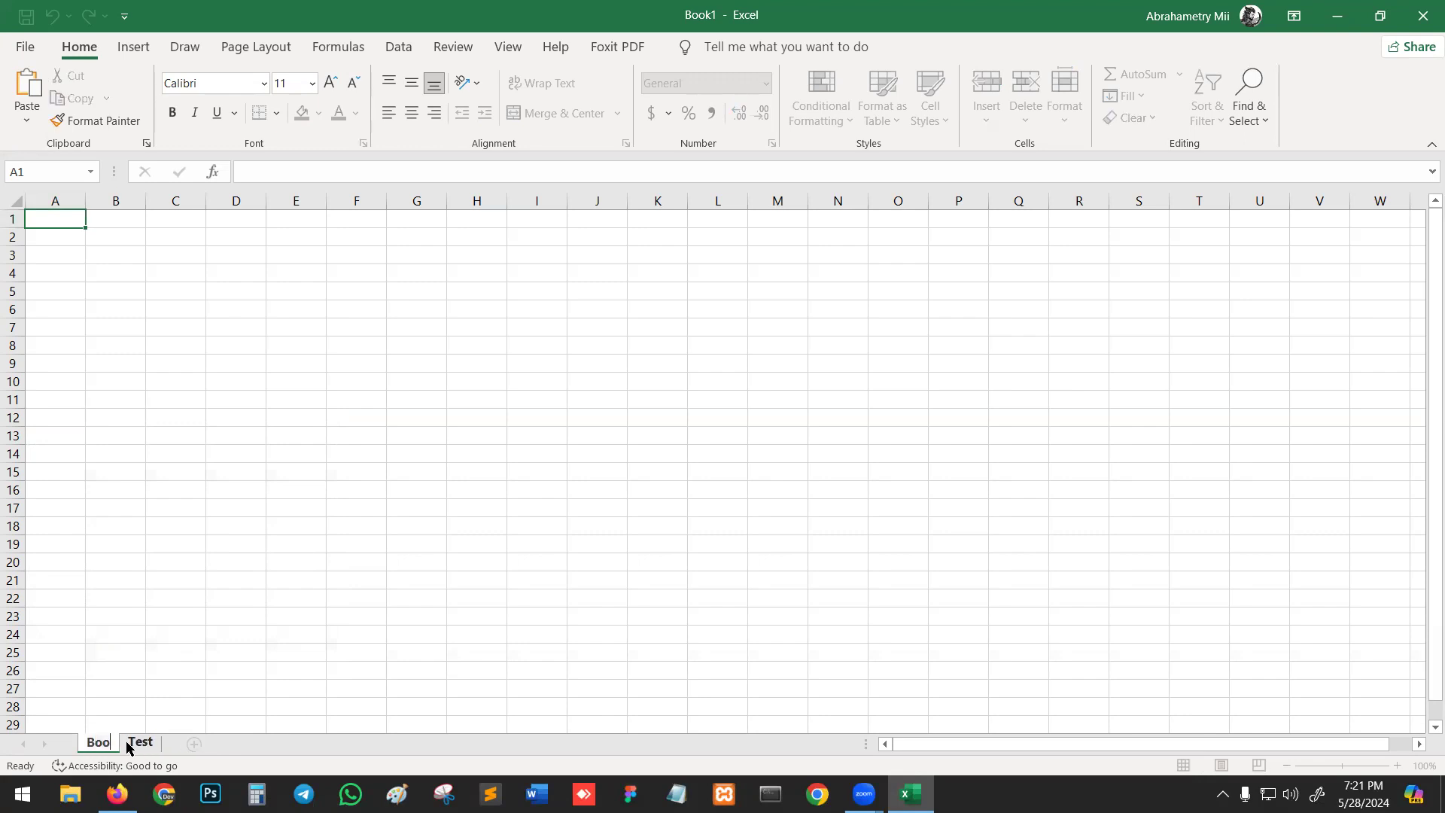
key(Return)
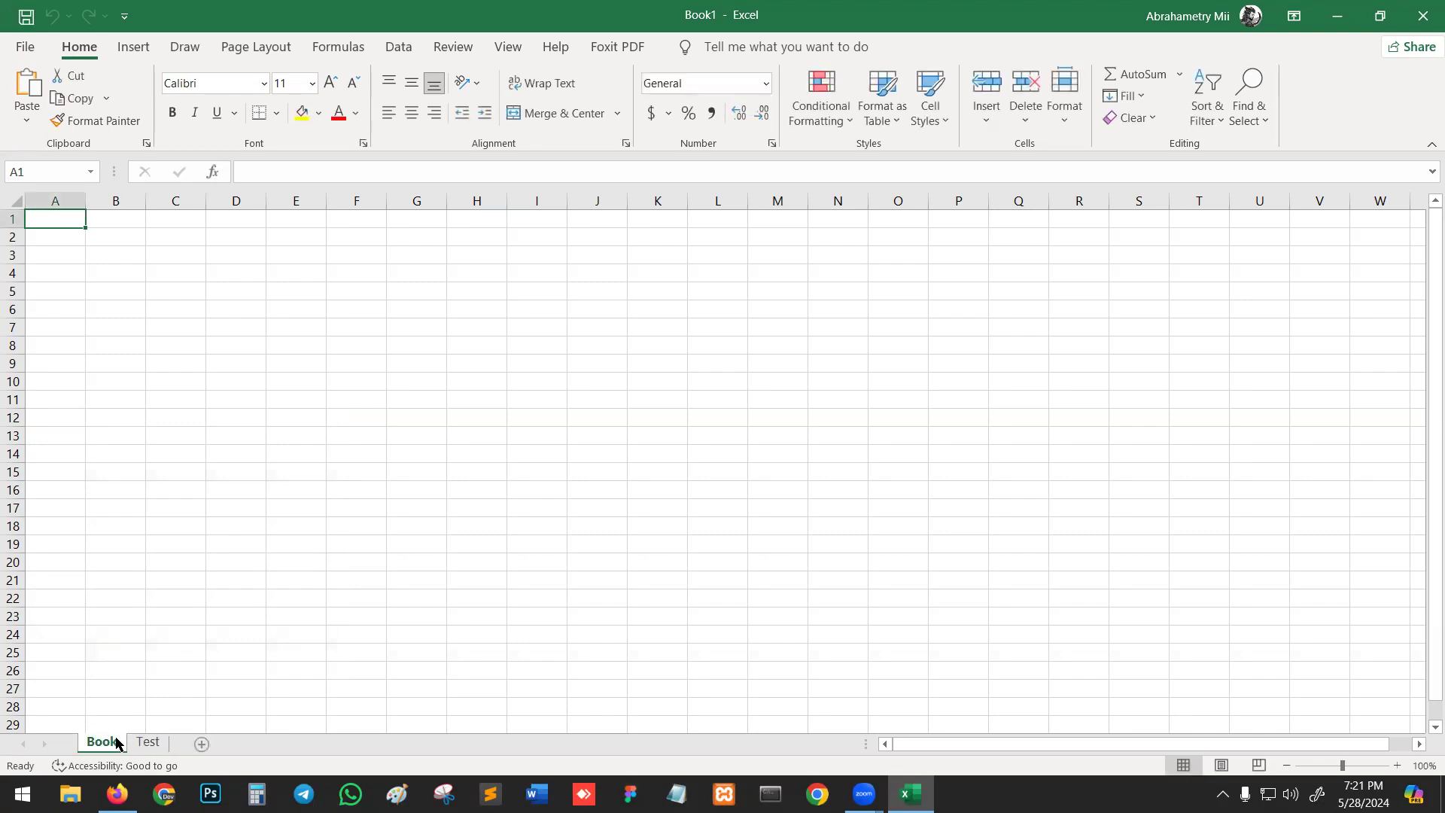
Set the Book sheet's tab color to dark red and the Test sheet's tab color to light blue
right_click(106, 744)
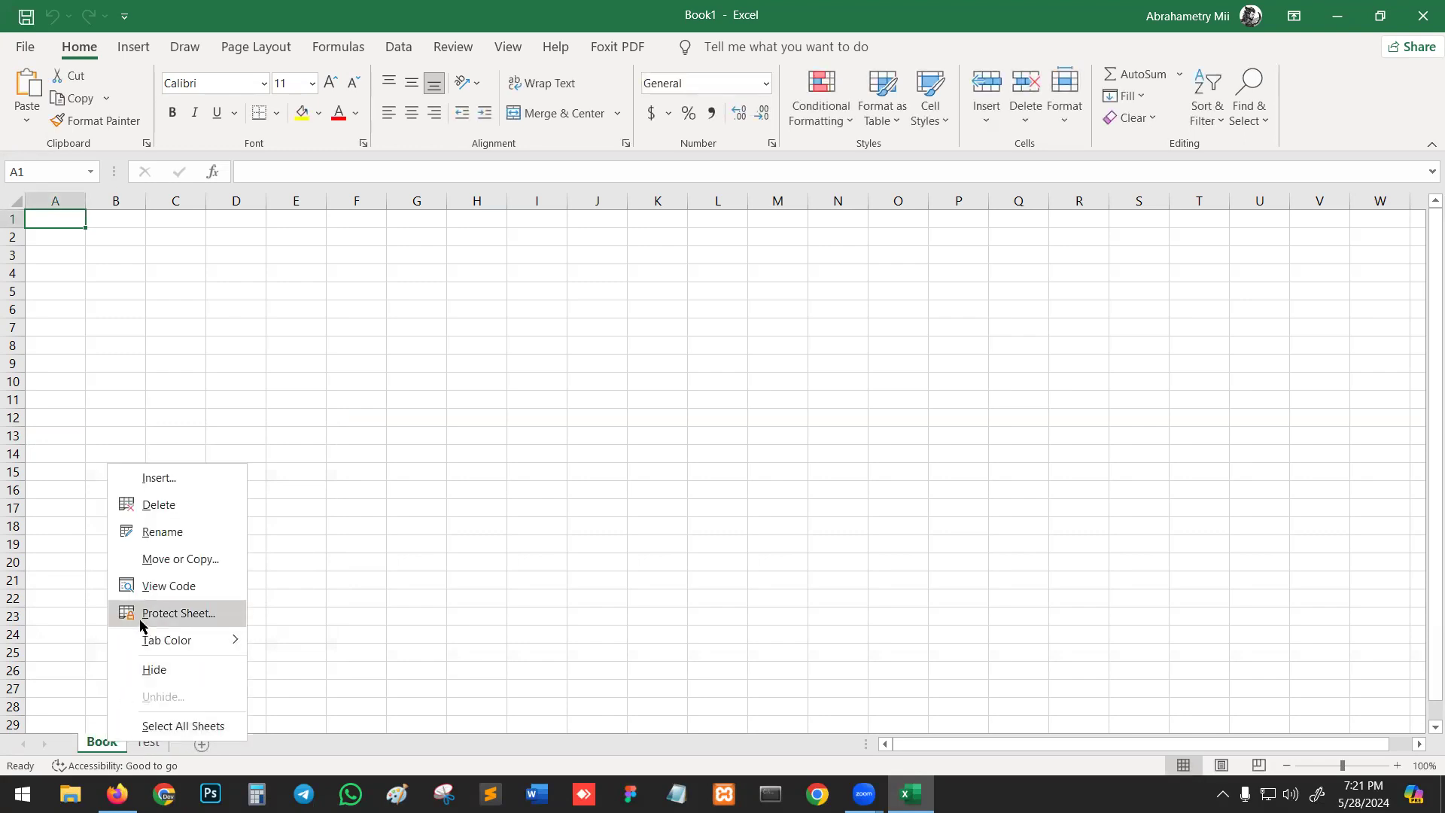
mouse_move(184, 649)
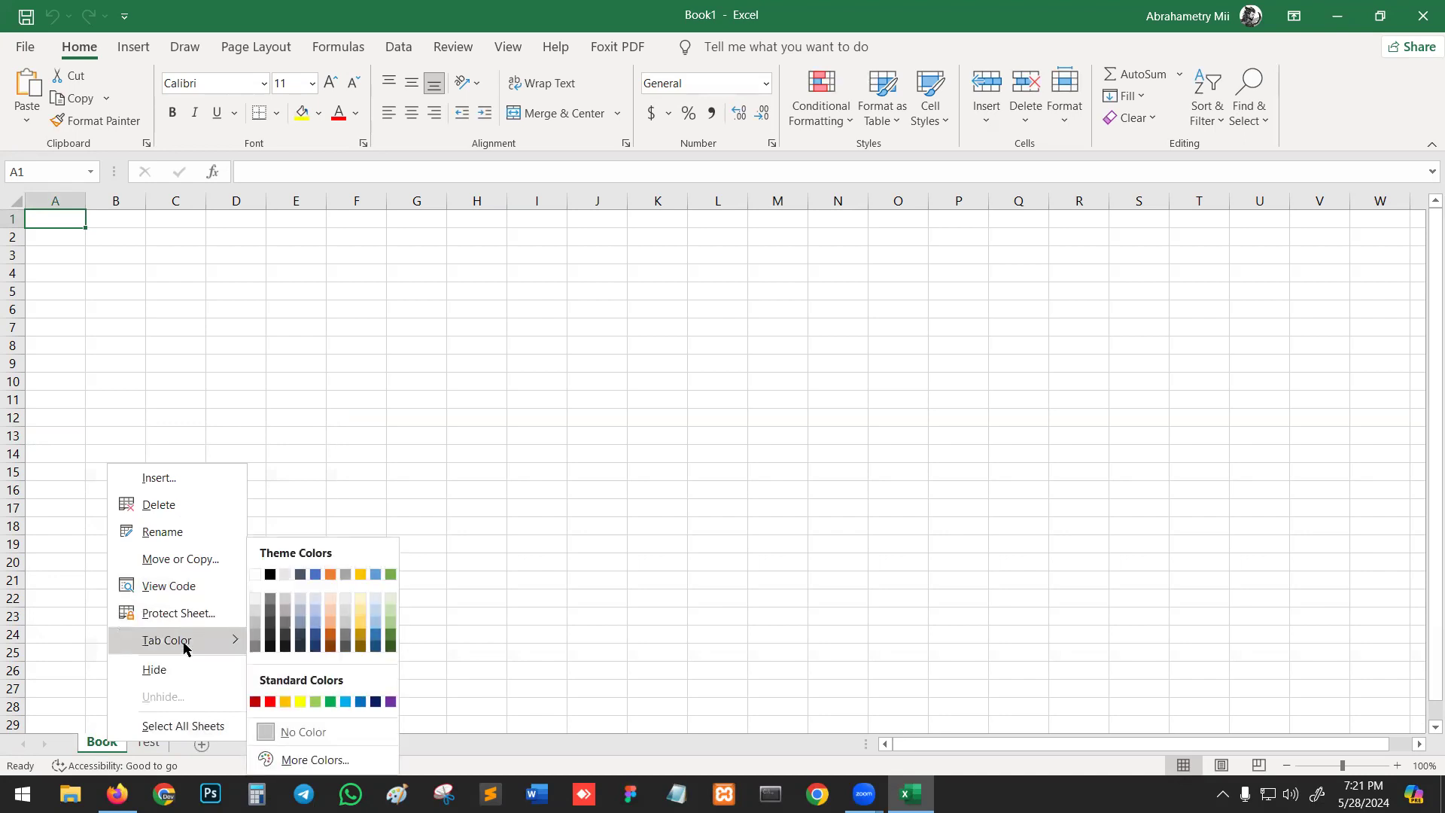
click(255, 703)
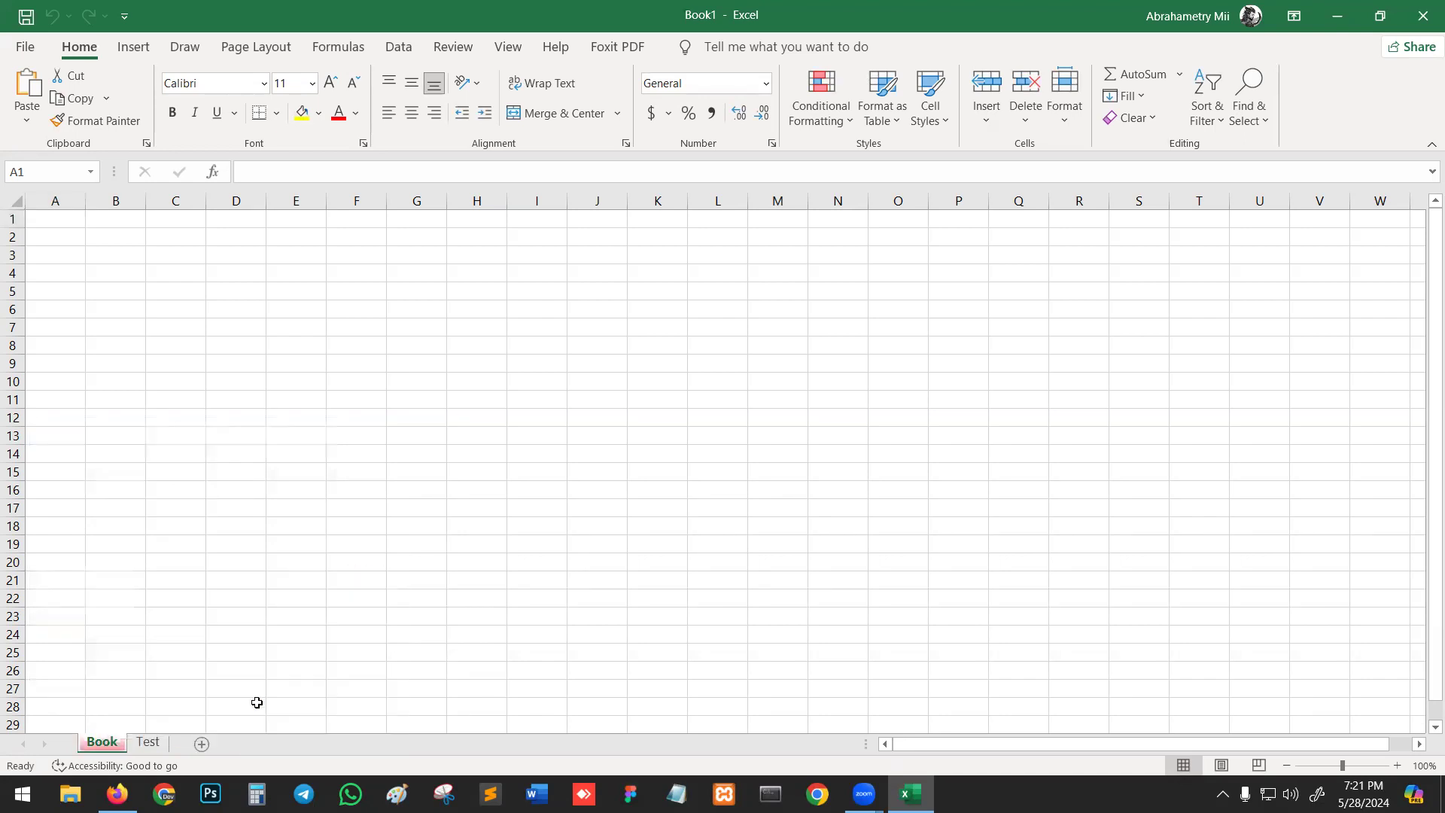
click(147, 744)
right_click(147, 744)
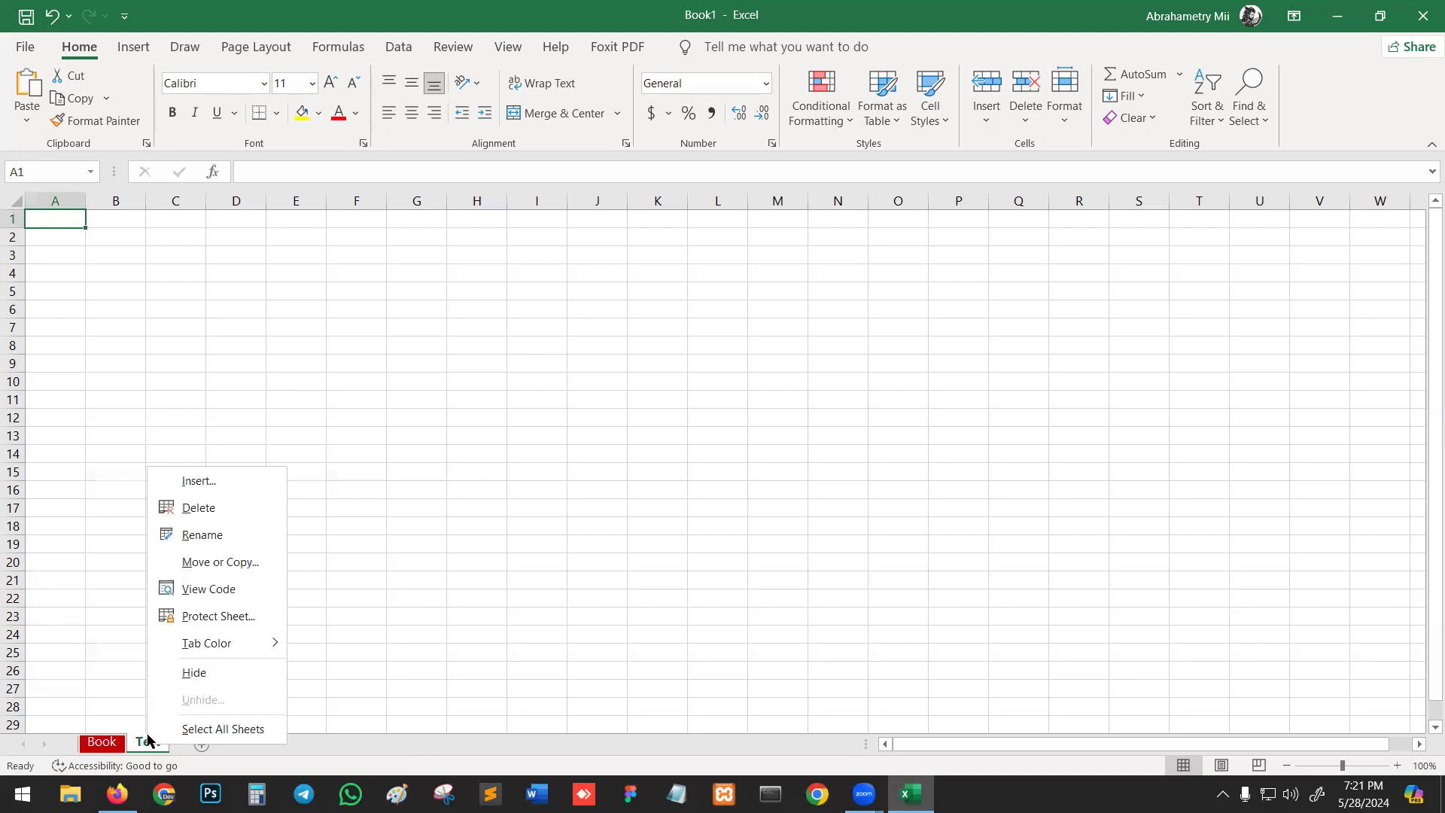
mouse_move(188, 643)
click(385, 702)
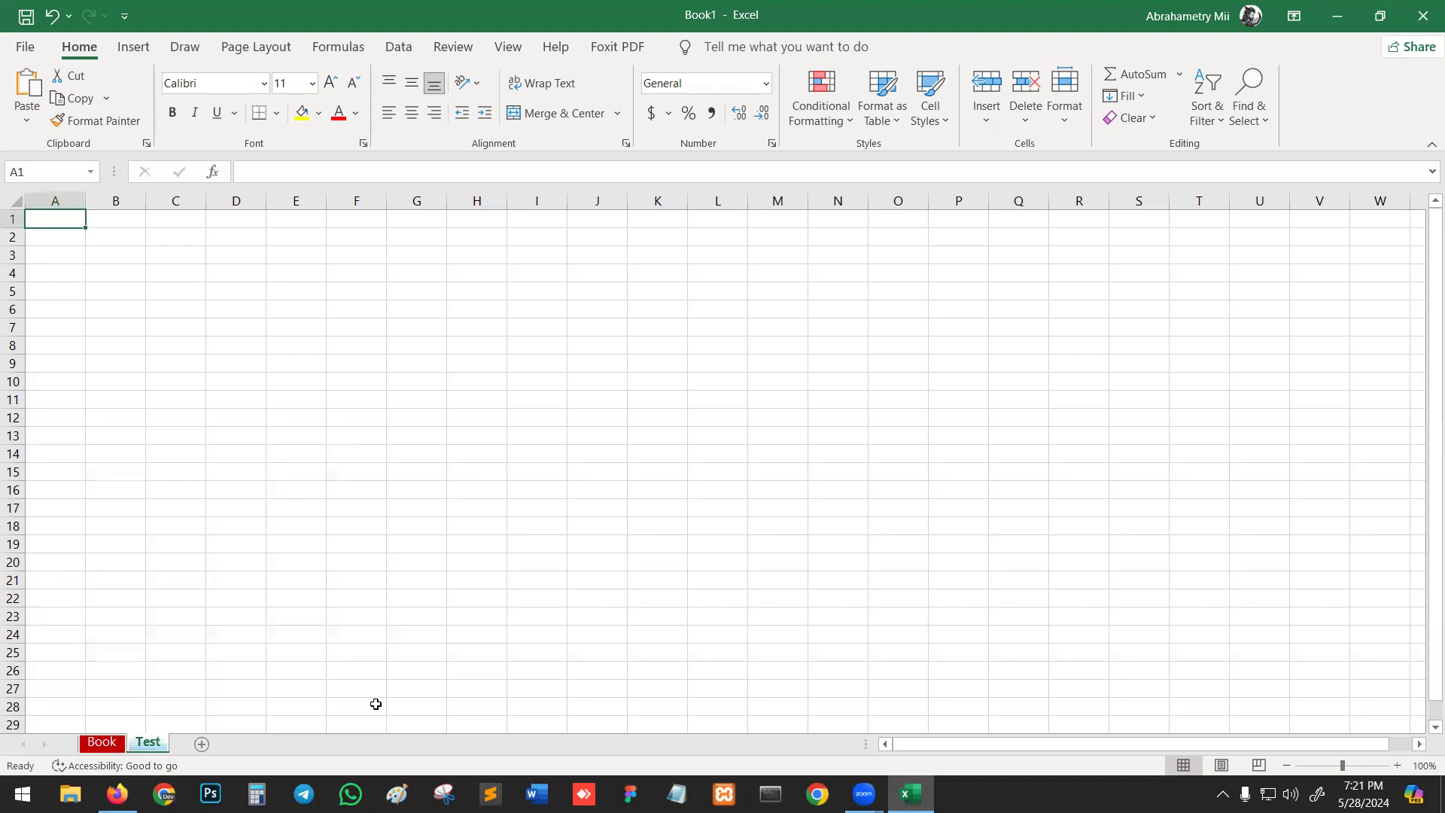
Hide the Book sheet, and unhide it again from the Test sheet
click(94, 743)
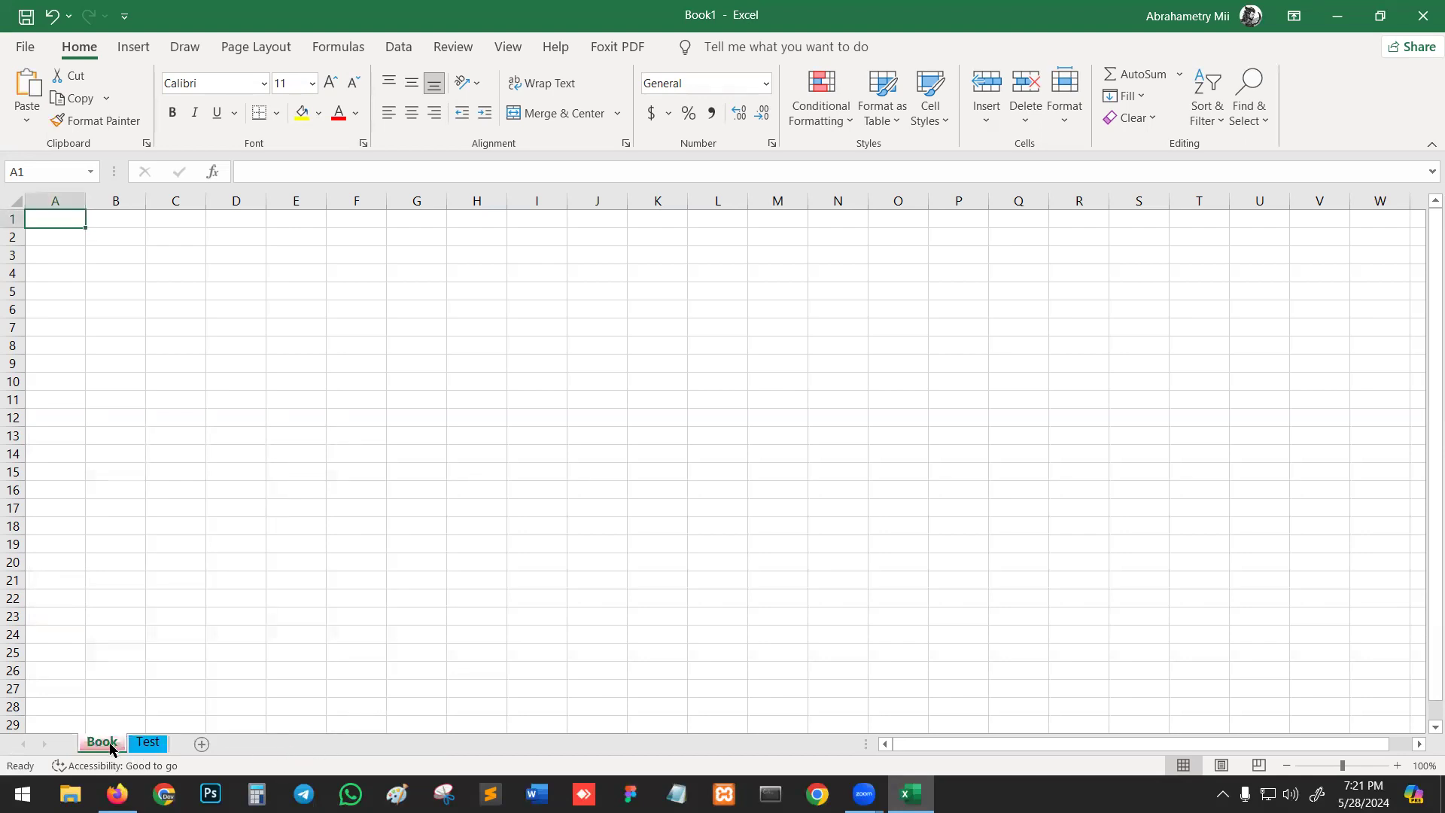
right_click(114, 750)
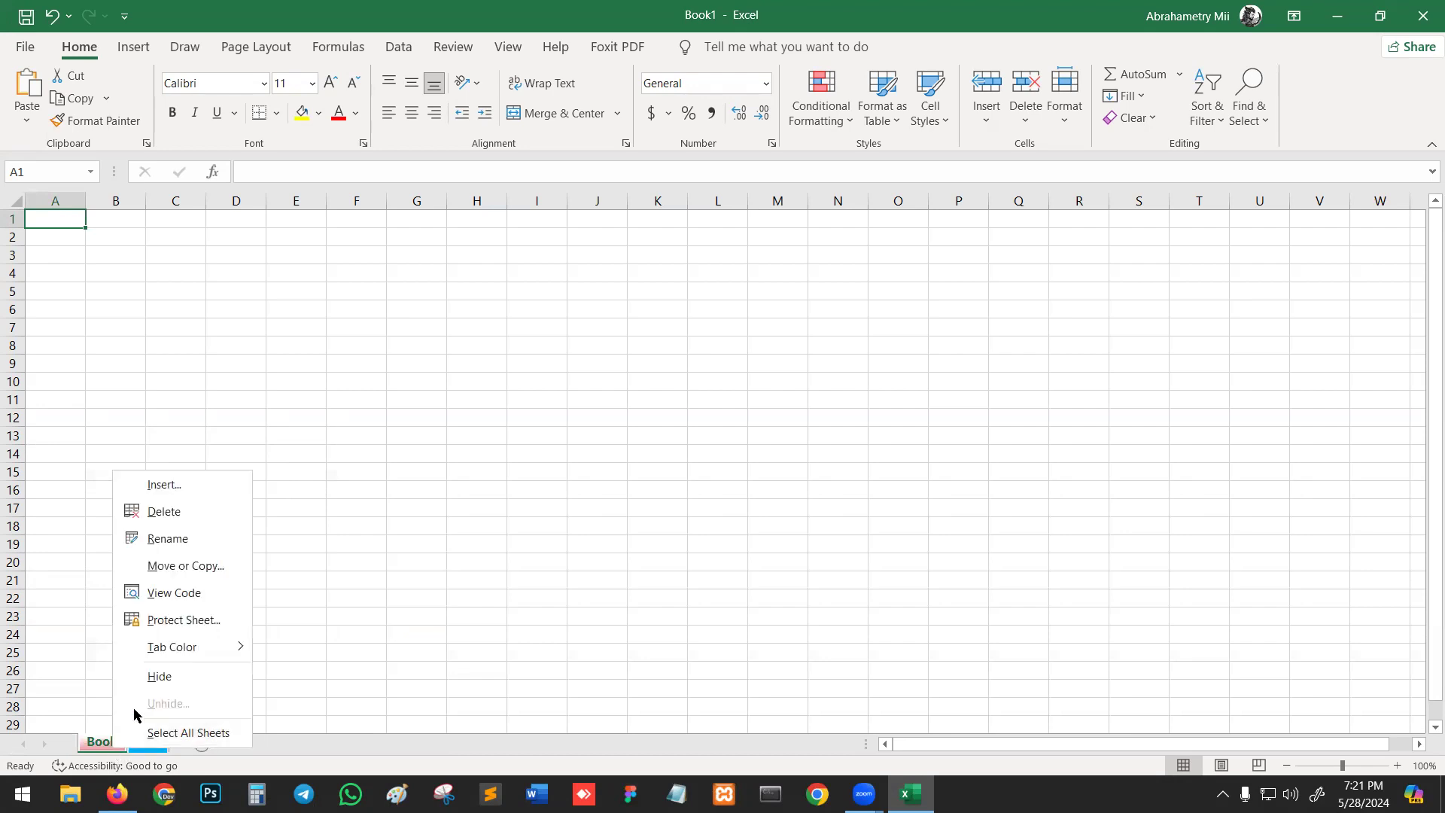
click(154, 677)
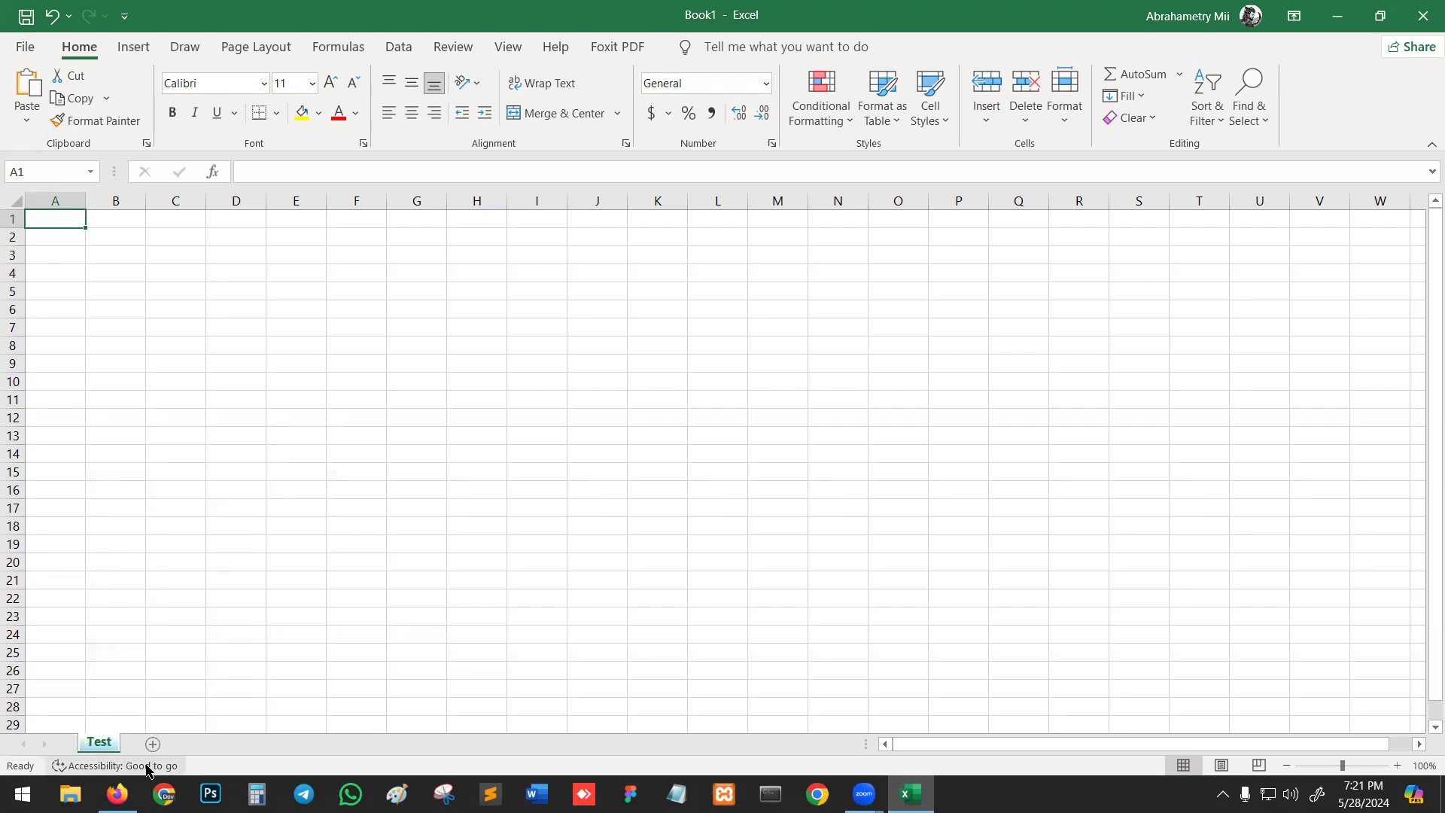
right_click(110, 744)
click(157, 696)
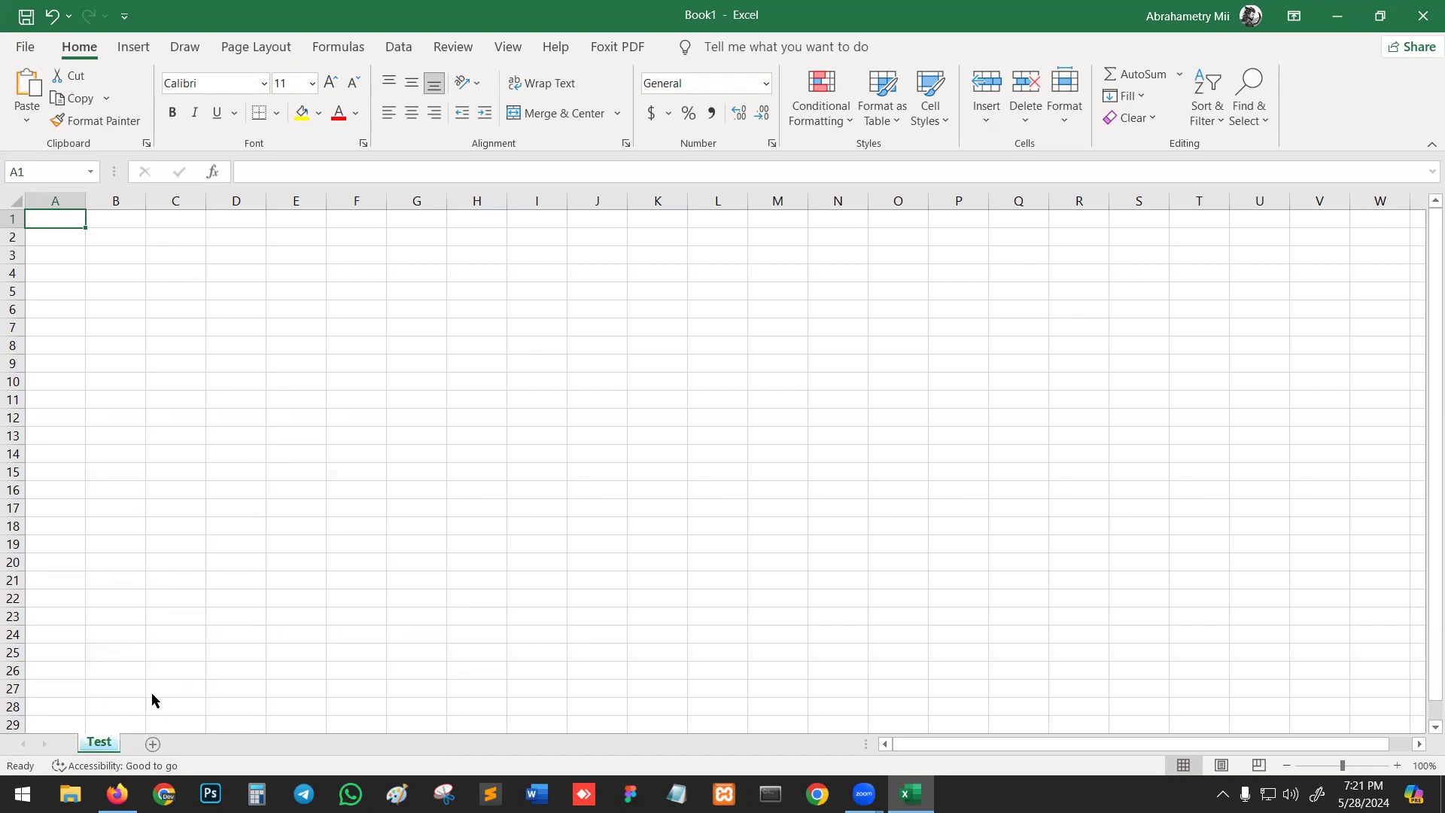
click(211, 749)
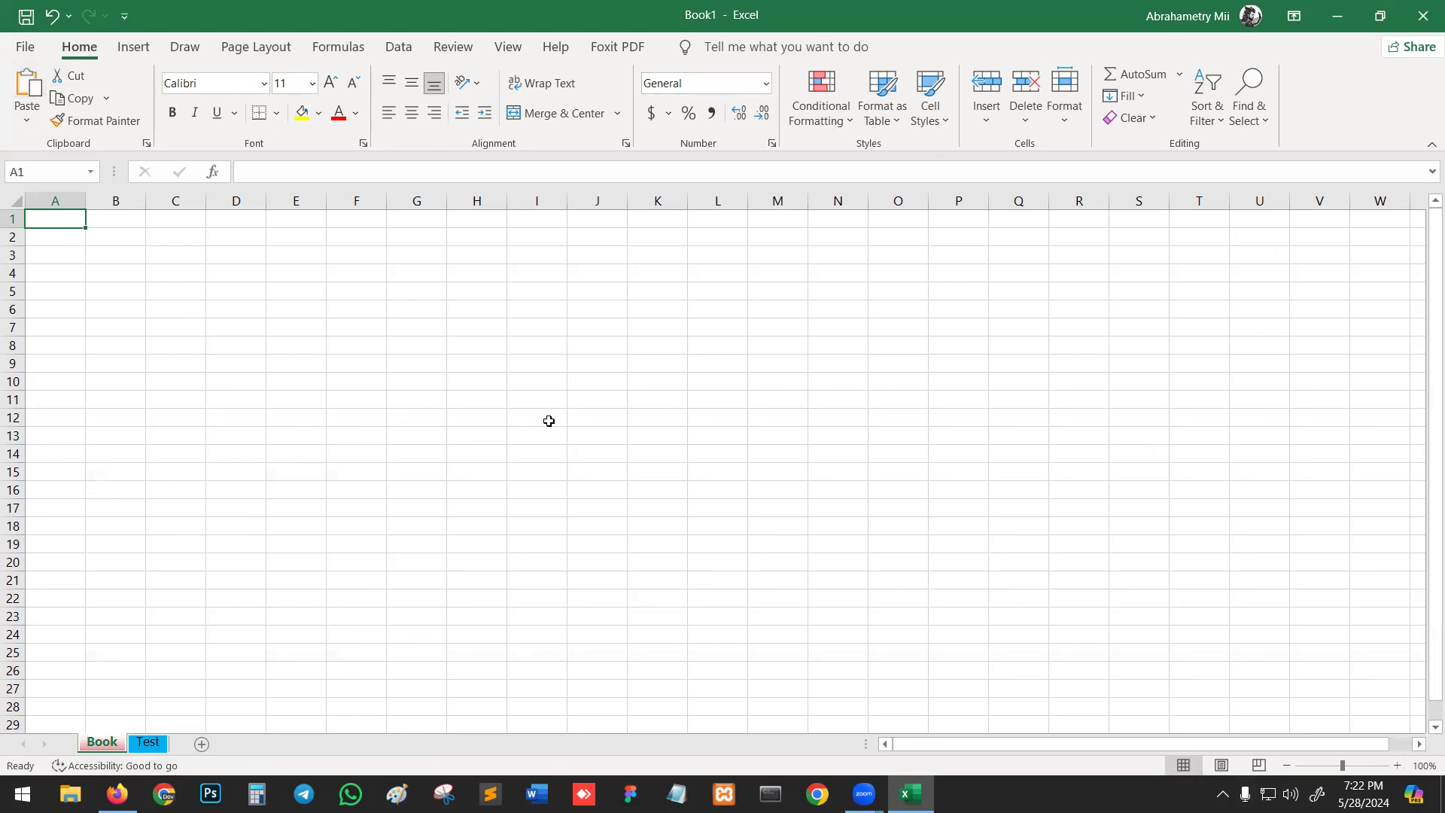
View the unsaved workbook's properties on the Info page and return to the worksheet
click(25, 47)
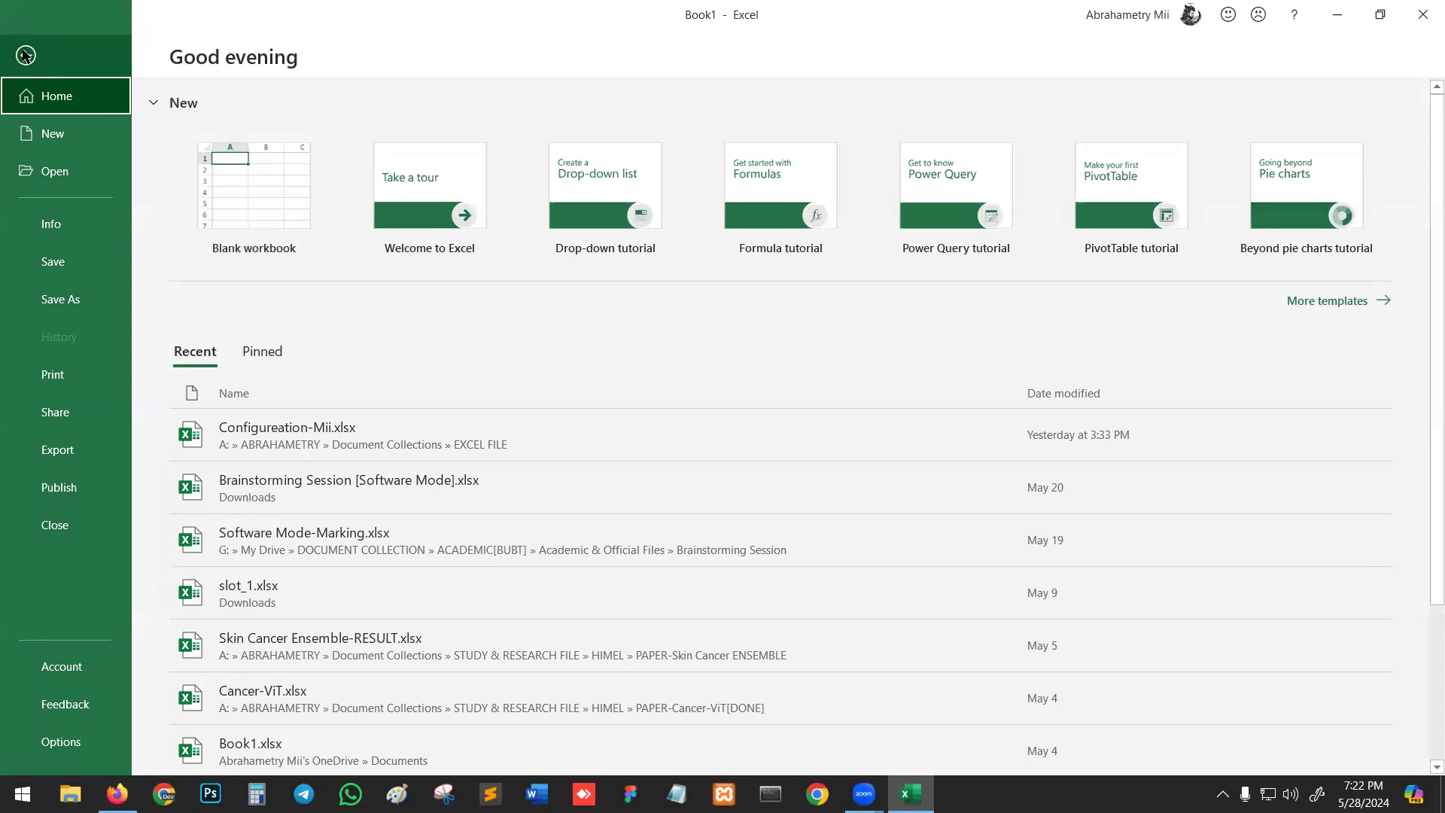
click(68, 232)
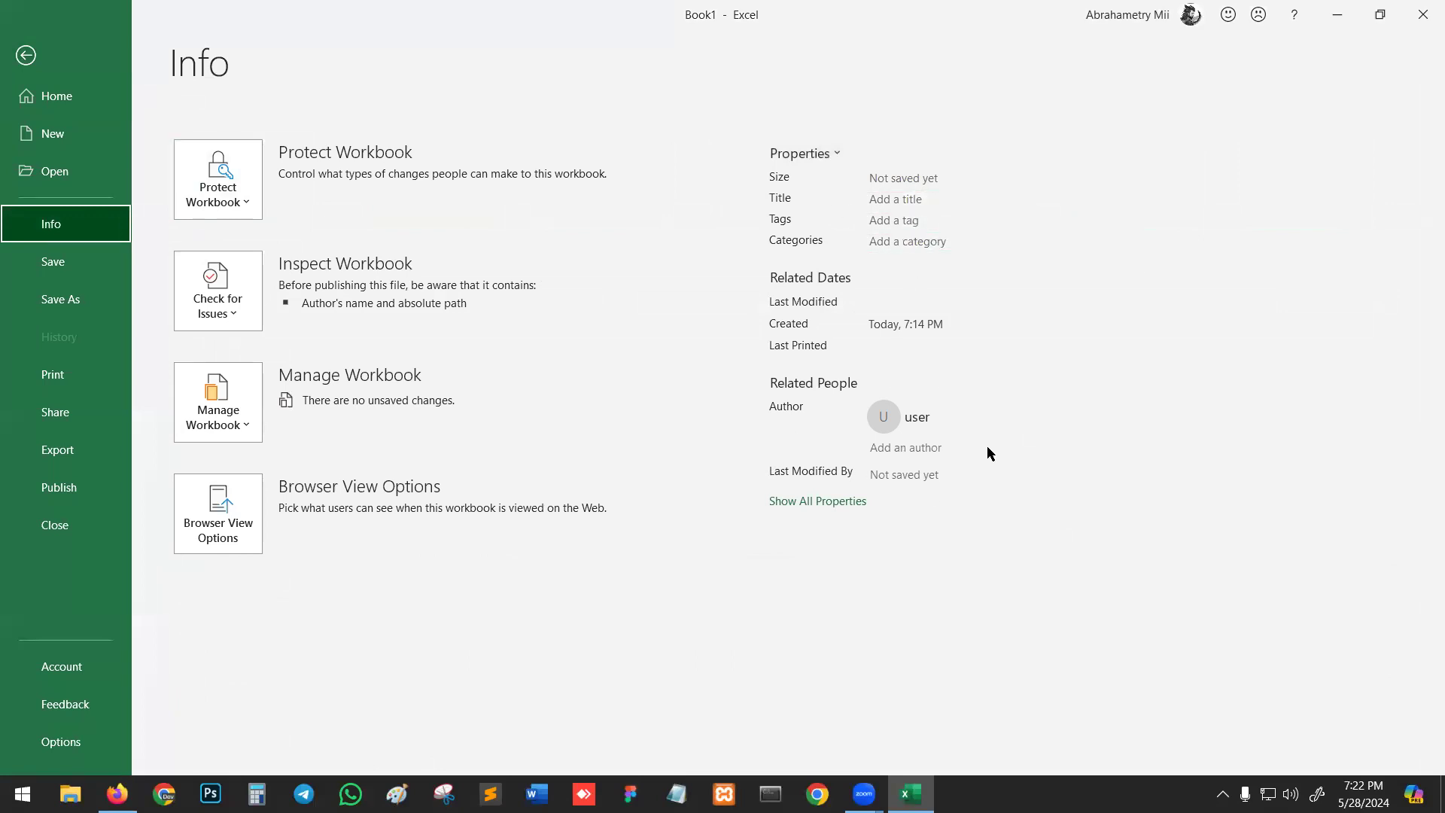
click(47, 46)
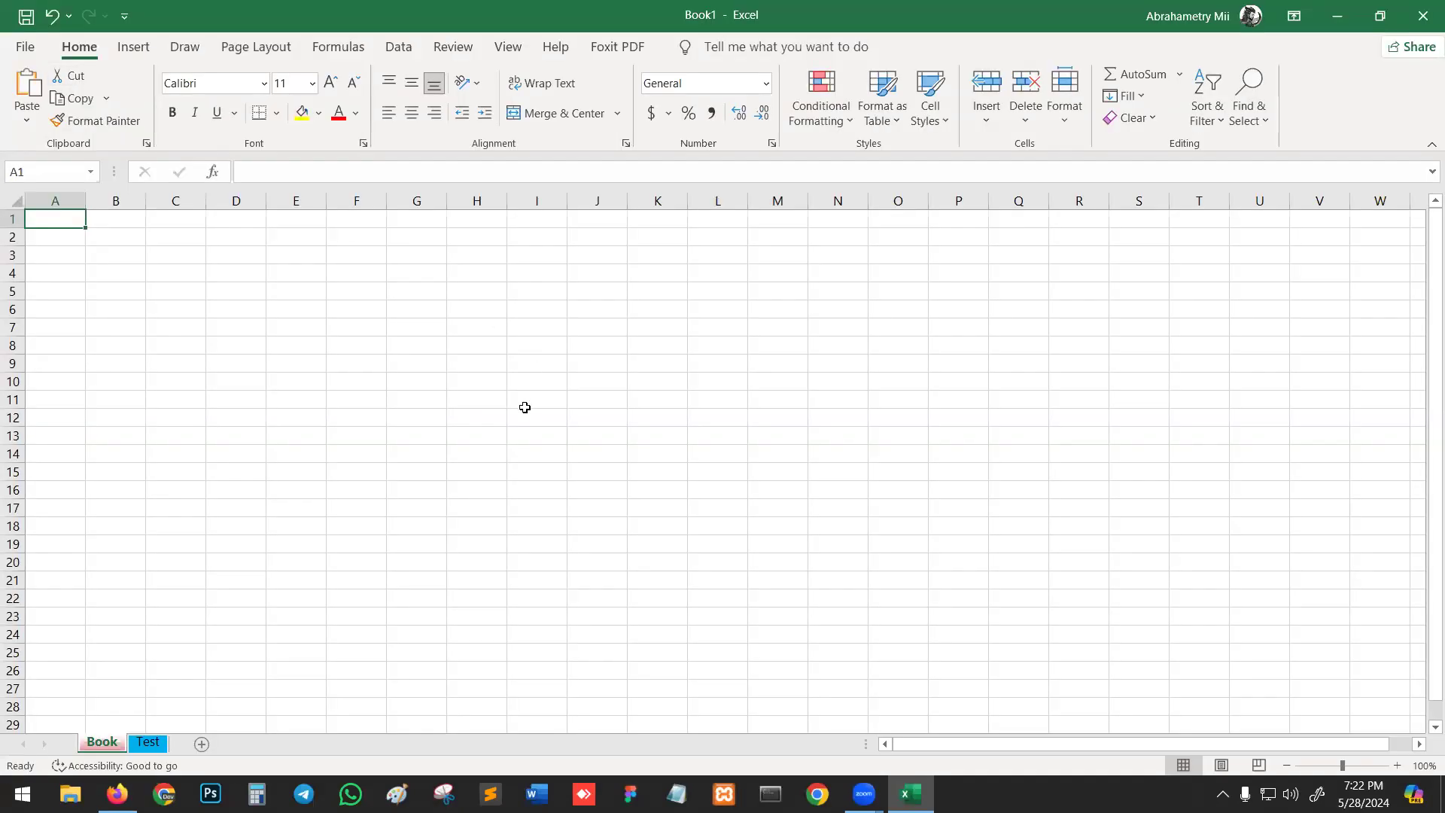
Save the workbook to the Desktop as an Excel Workbook named test
click(463, 324)
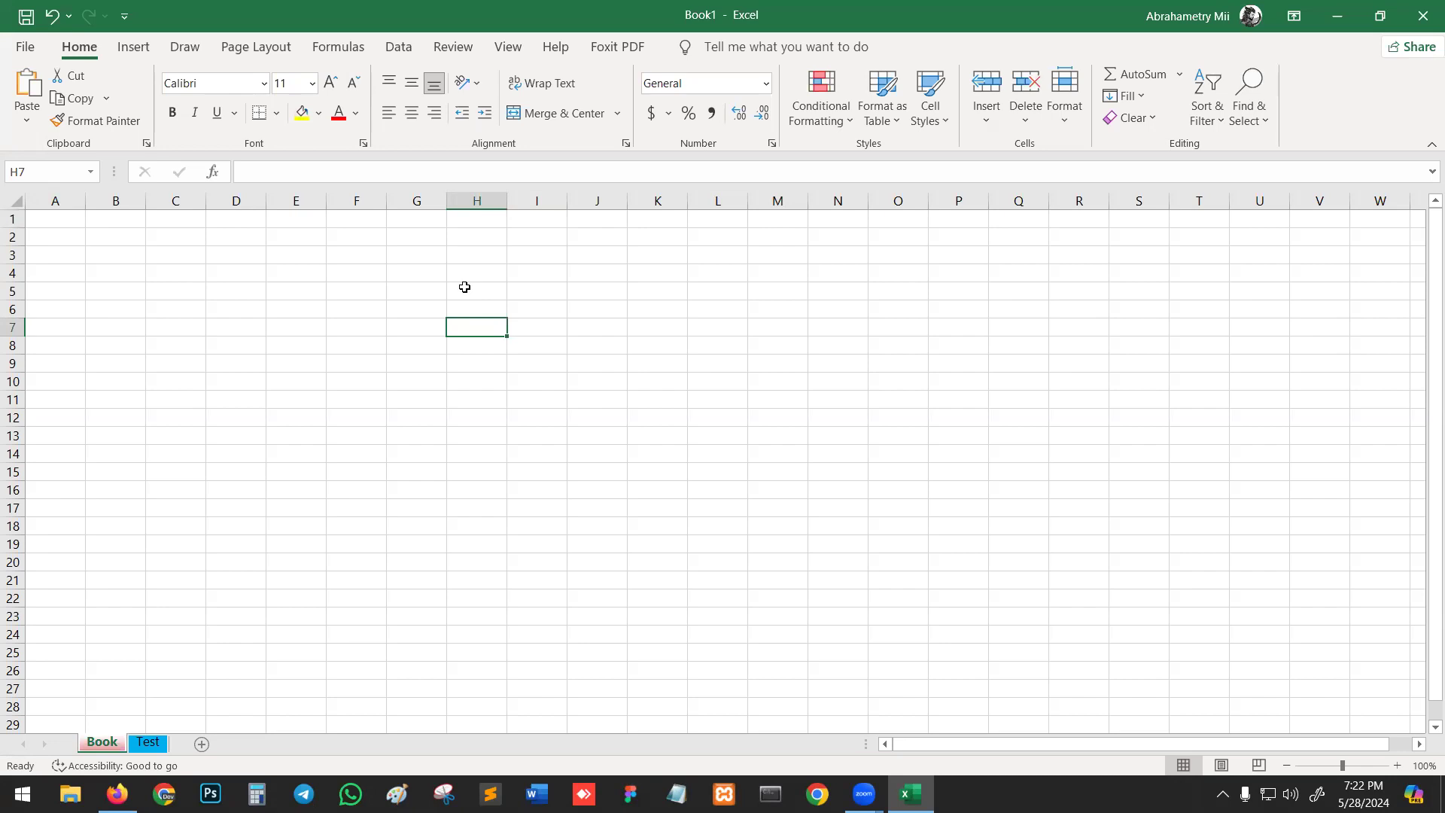
key(ctrl+s)
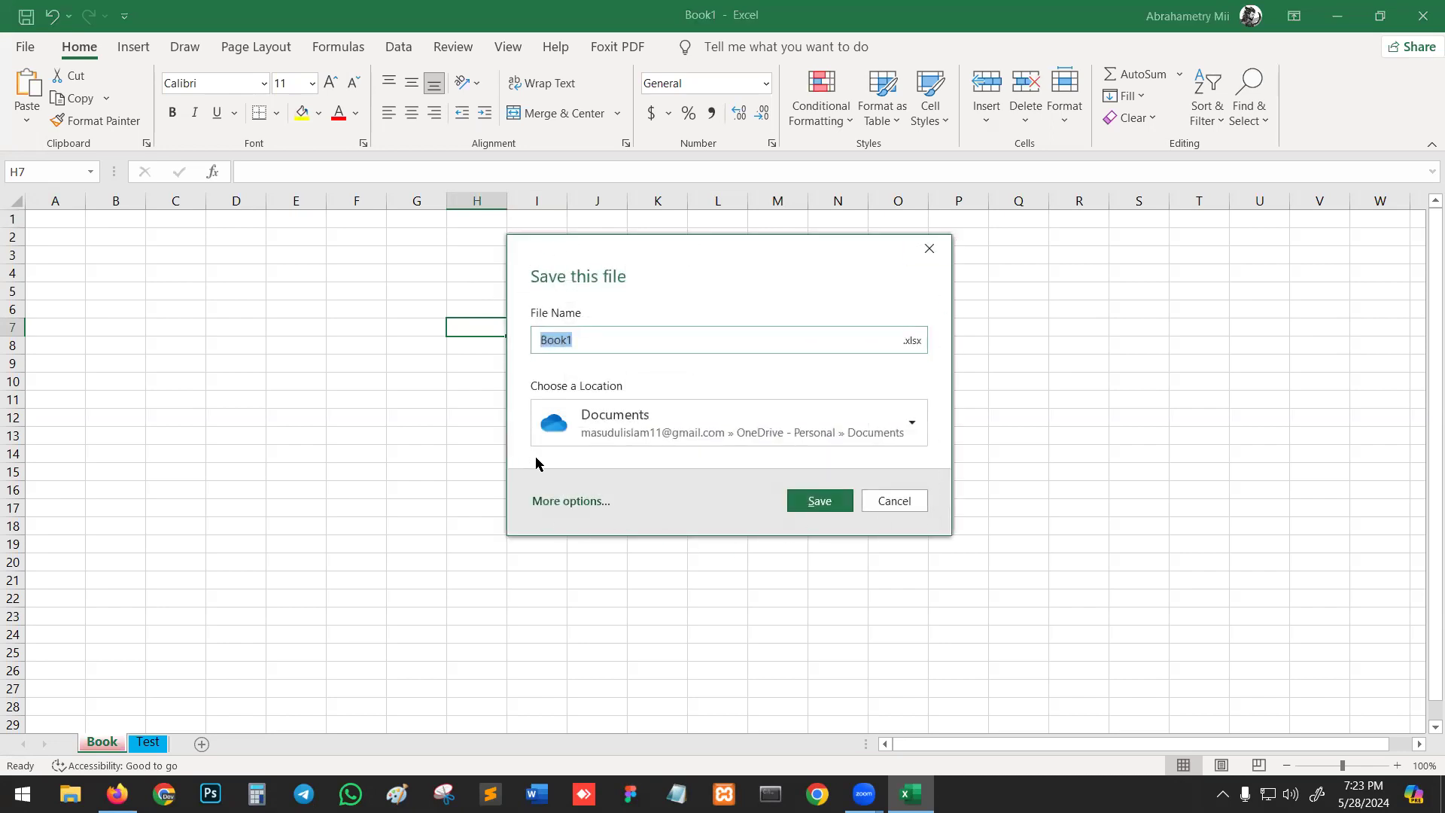
click(564, 502)
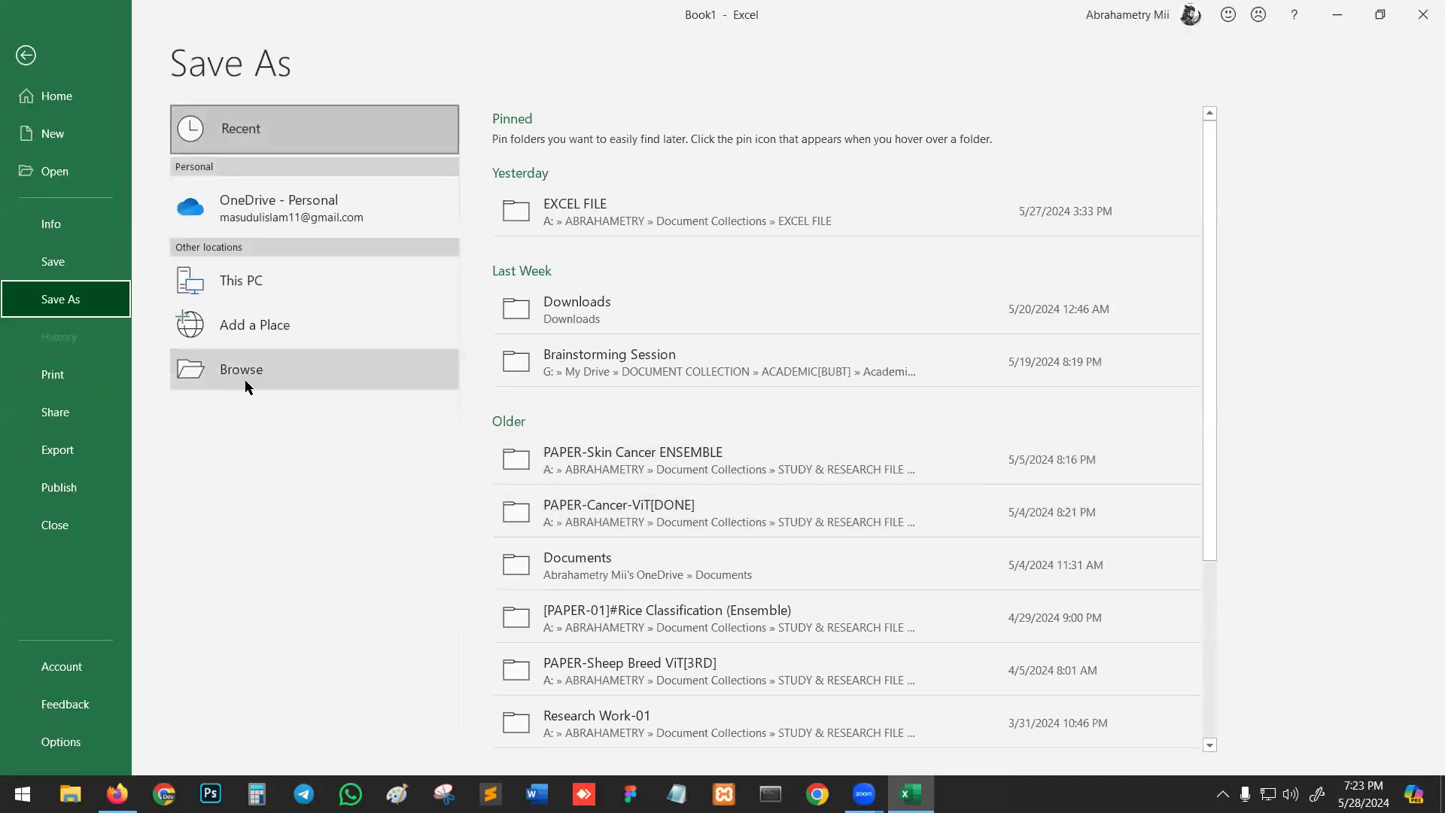
click(254, 374)
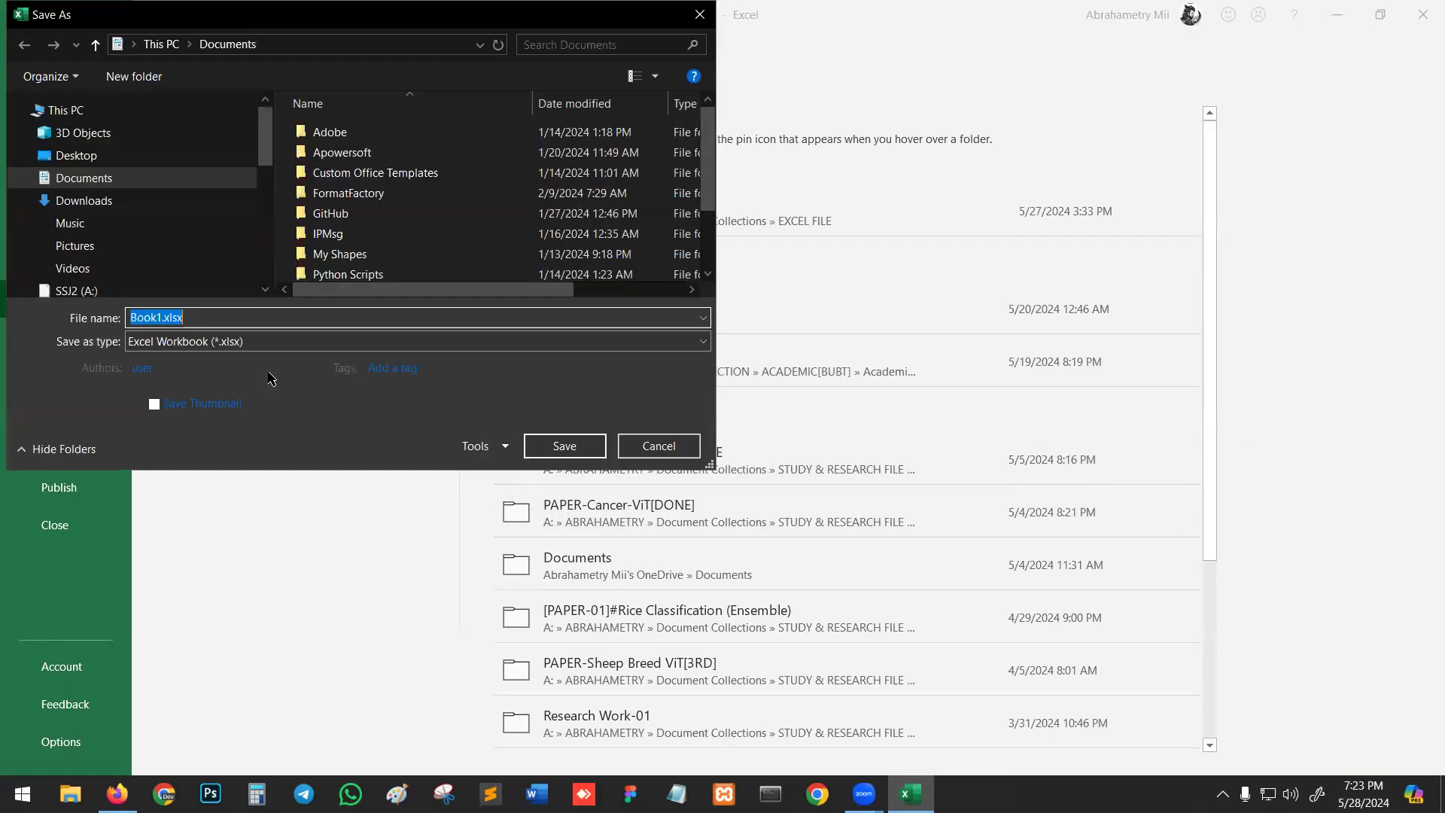
click(155, 262)
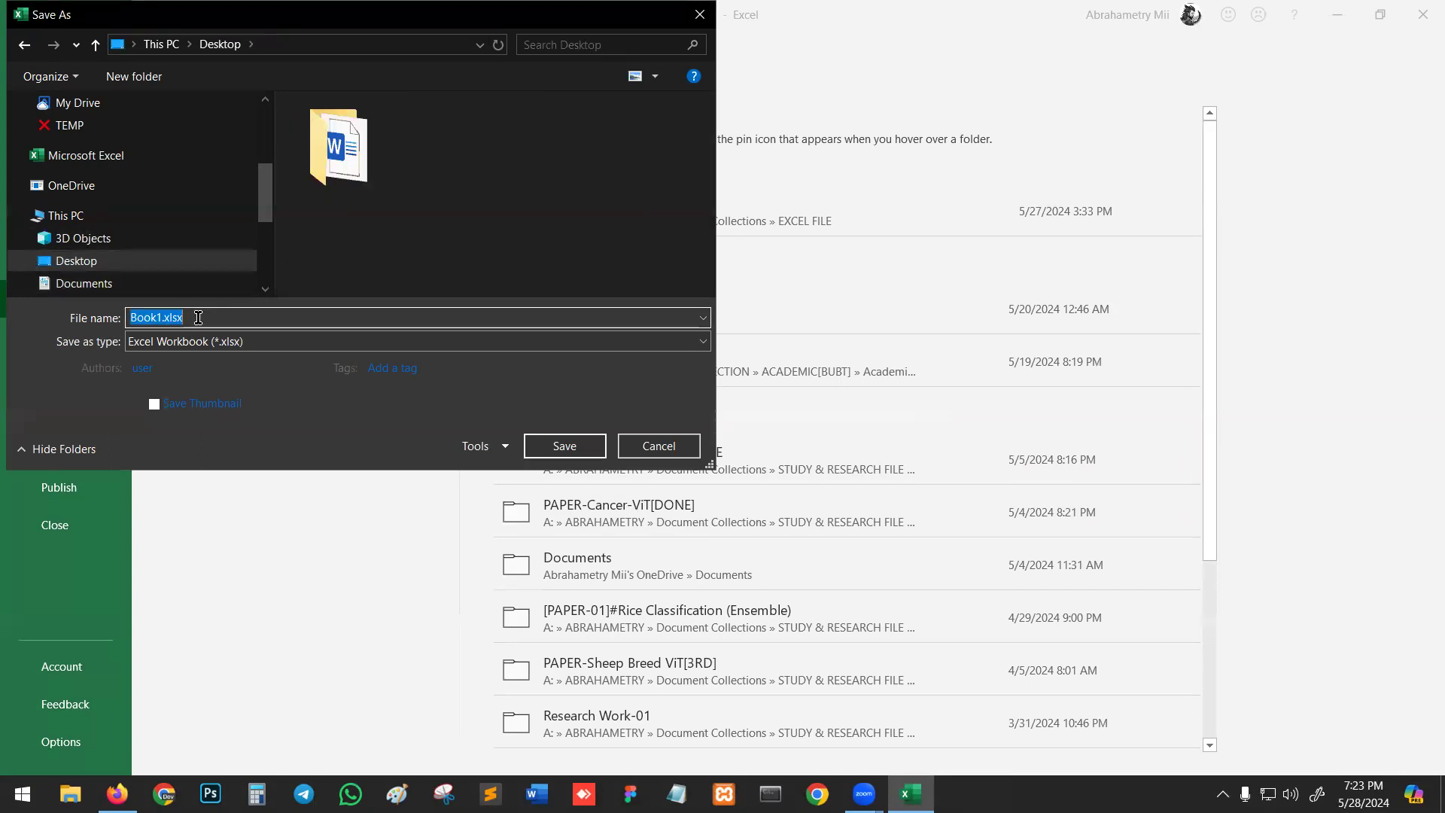
text(test)
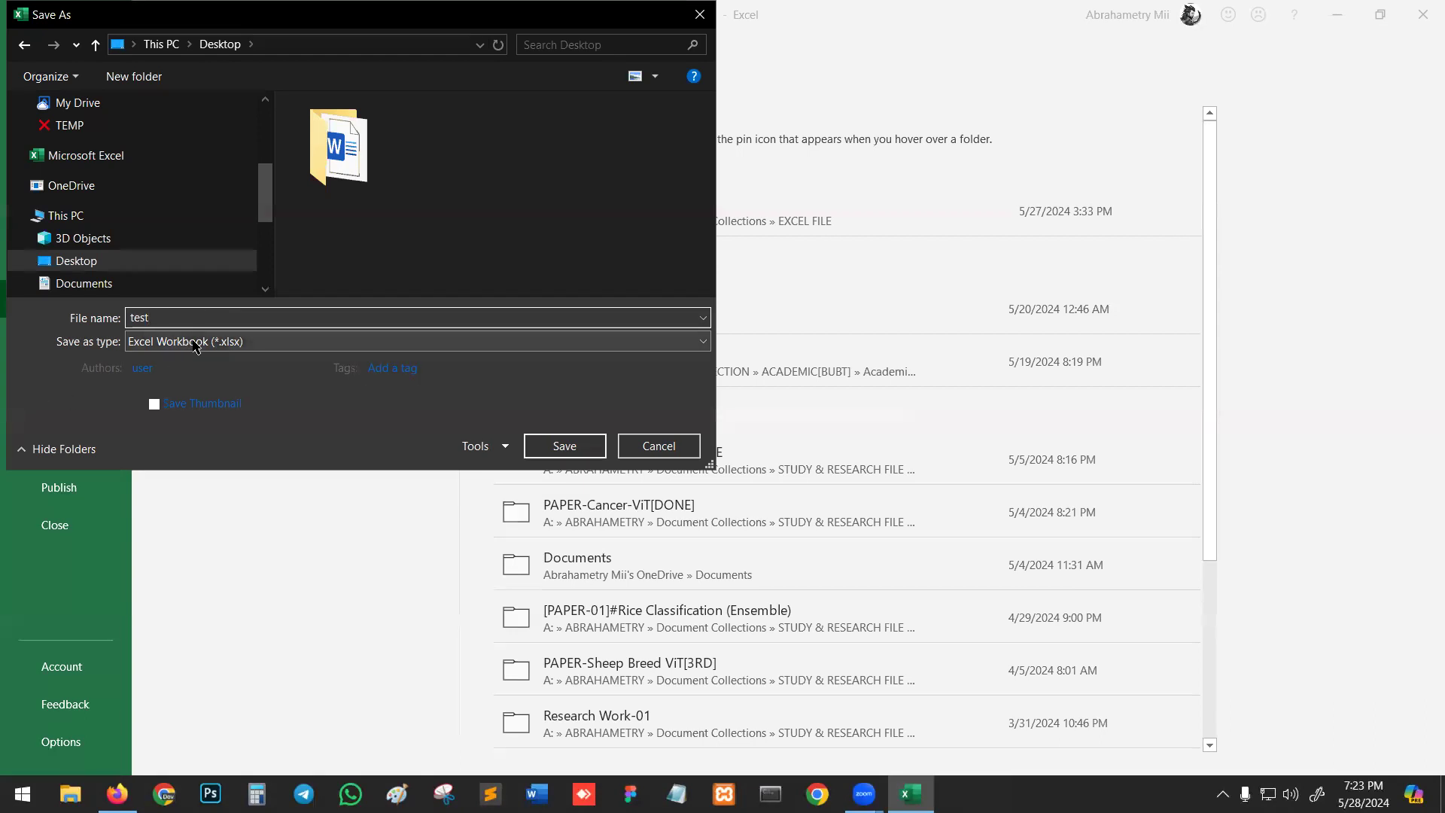
click(542, 446)
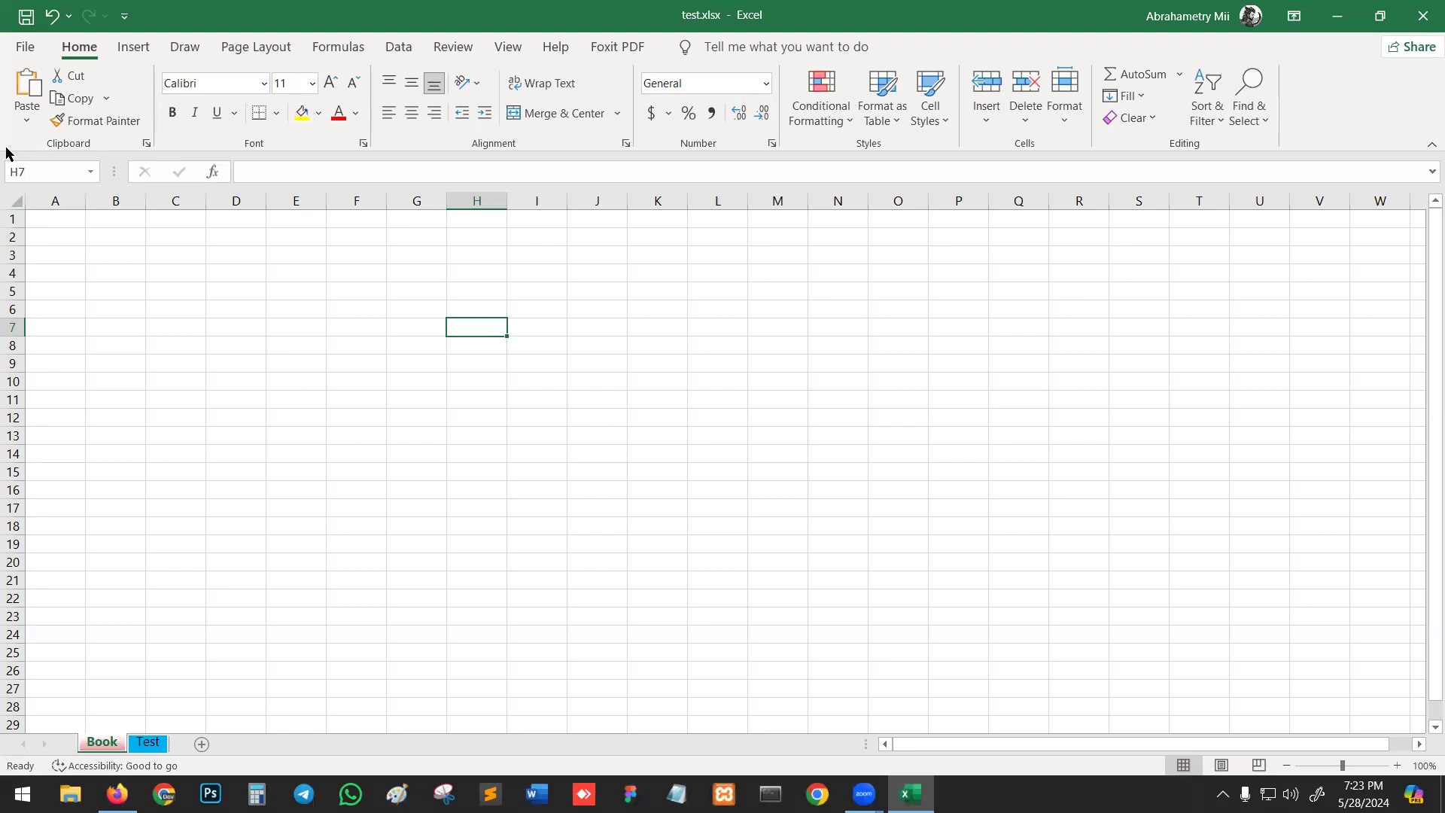
Review the saved workbook's properties and its export options, and return to the worksheet
click(25, 55)
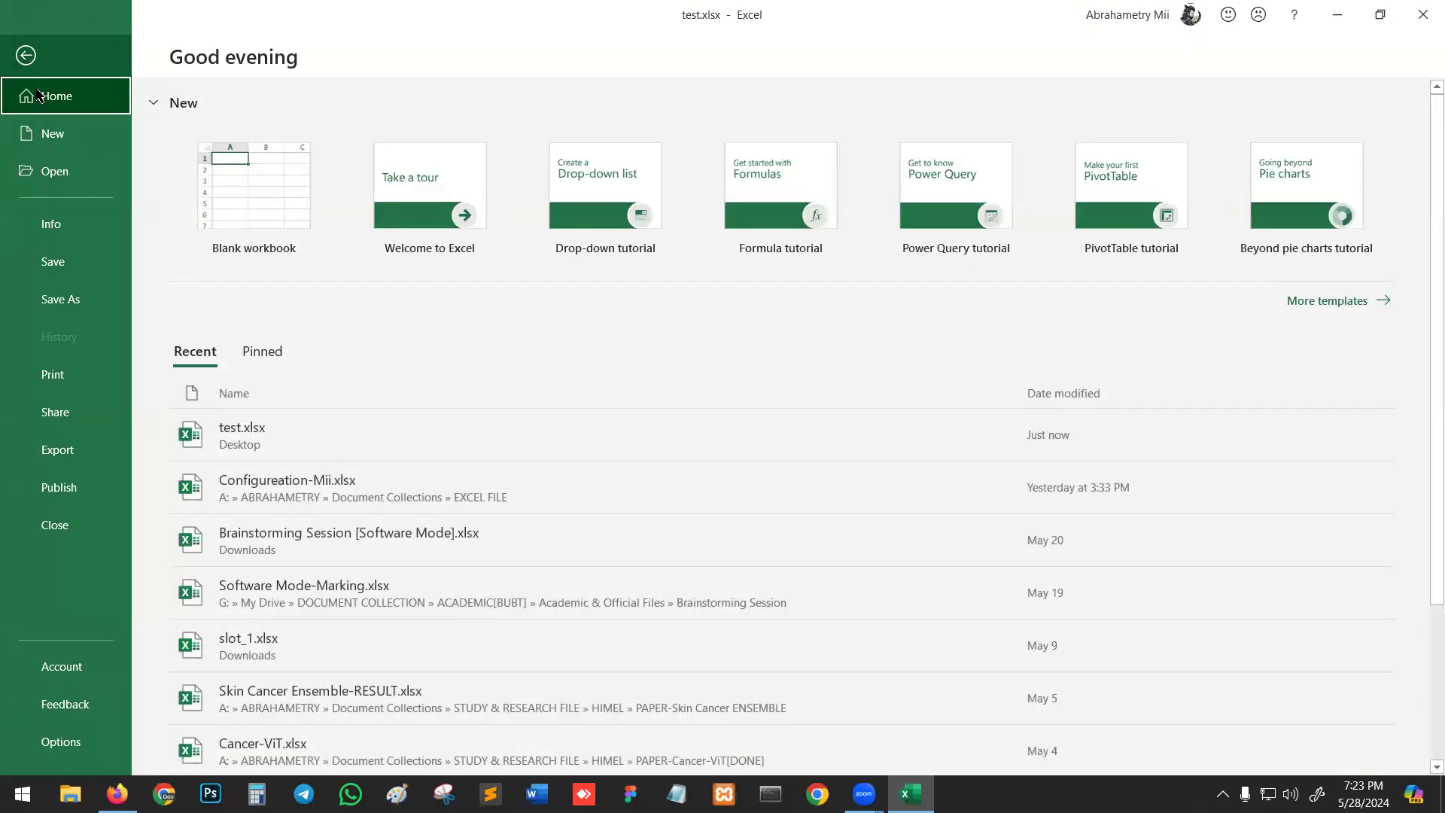
click(57, 228)
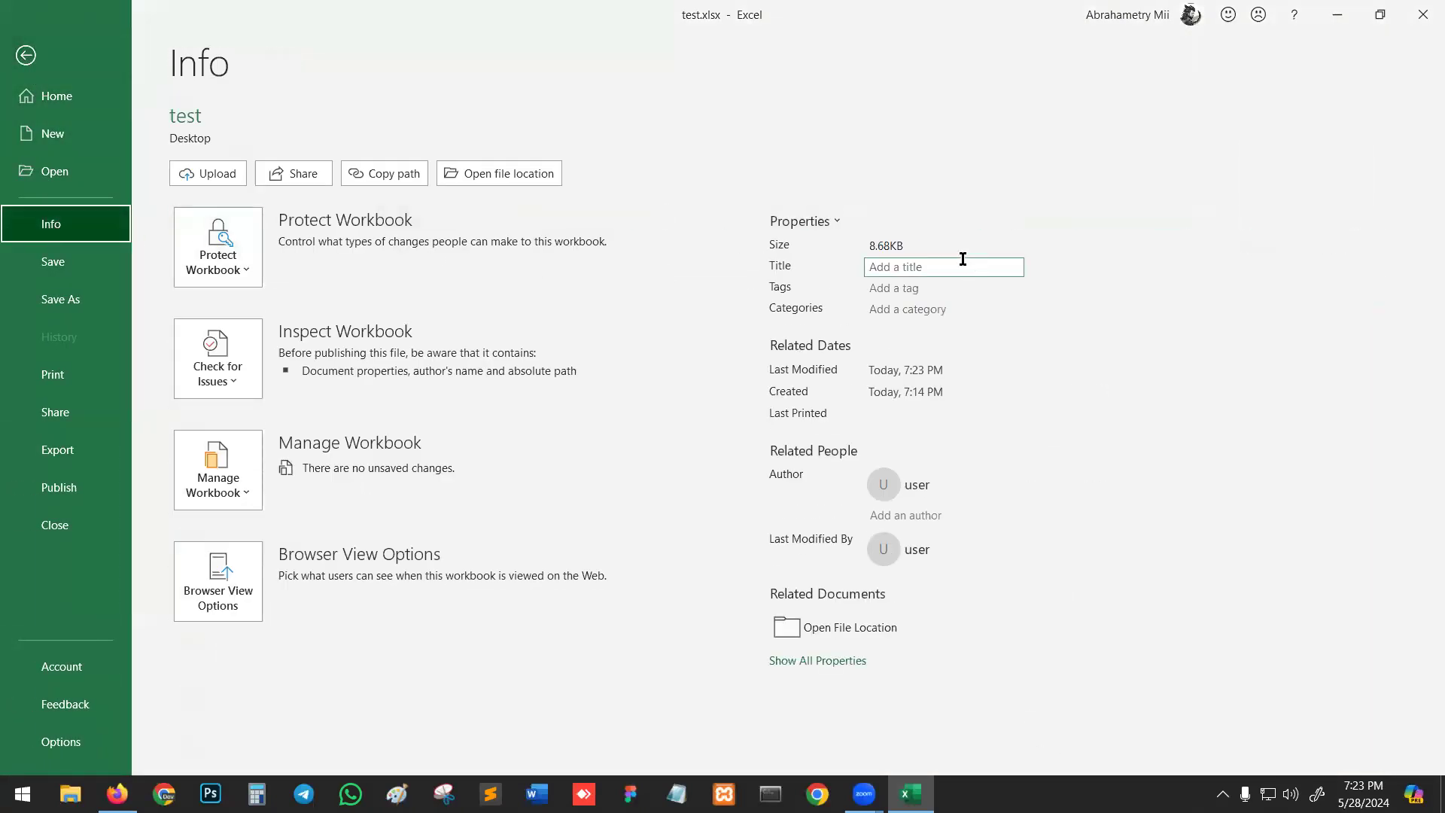
click(907, 515)
click(934, 481)
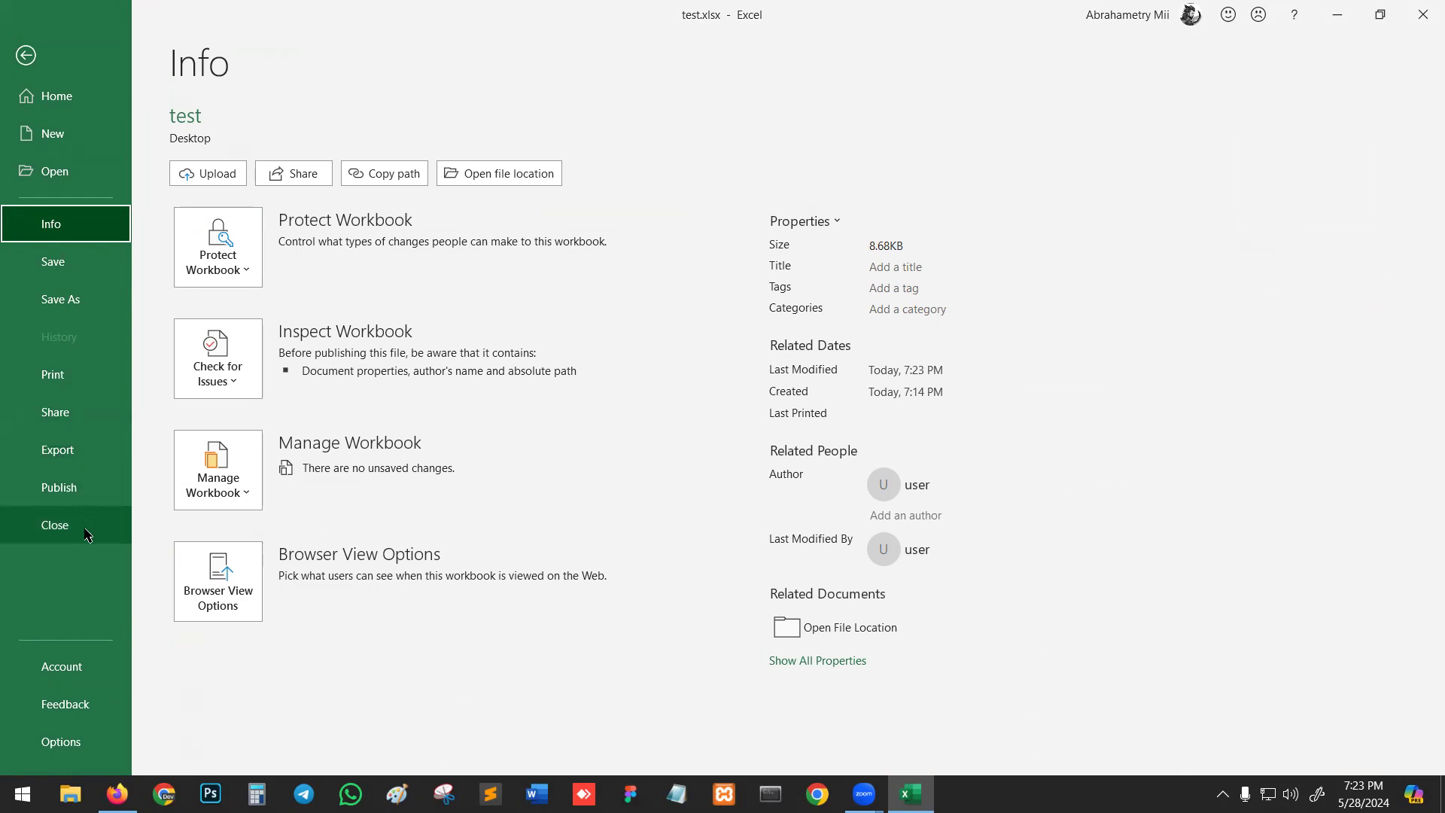
click(64, 452)
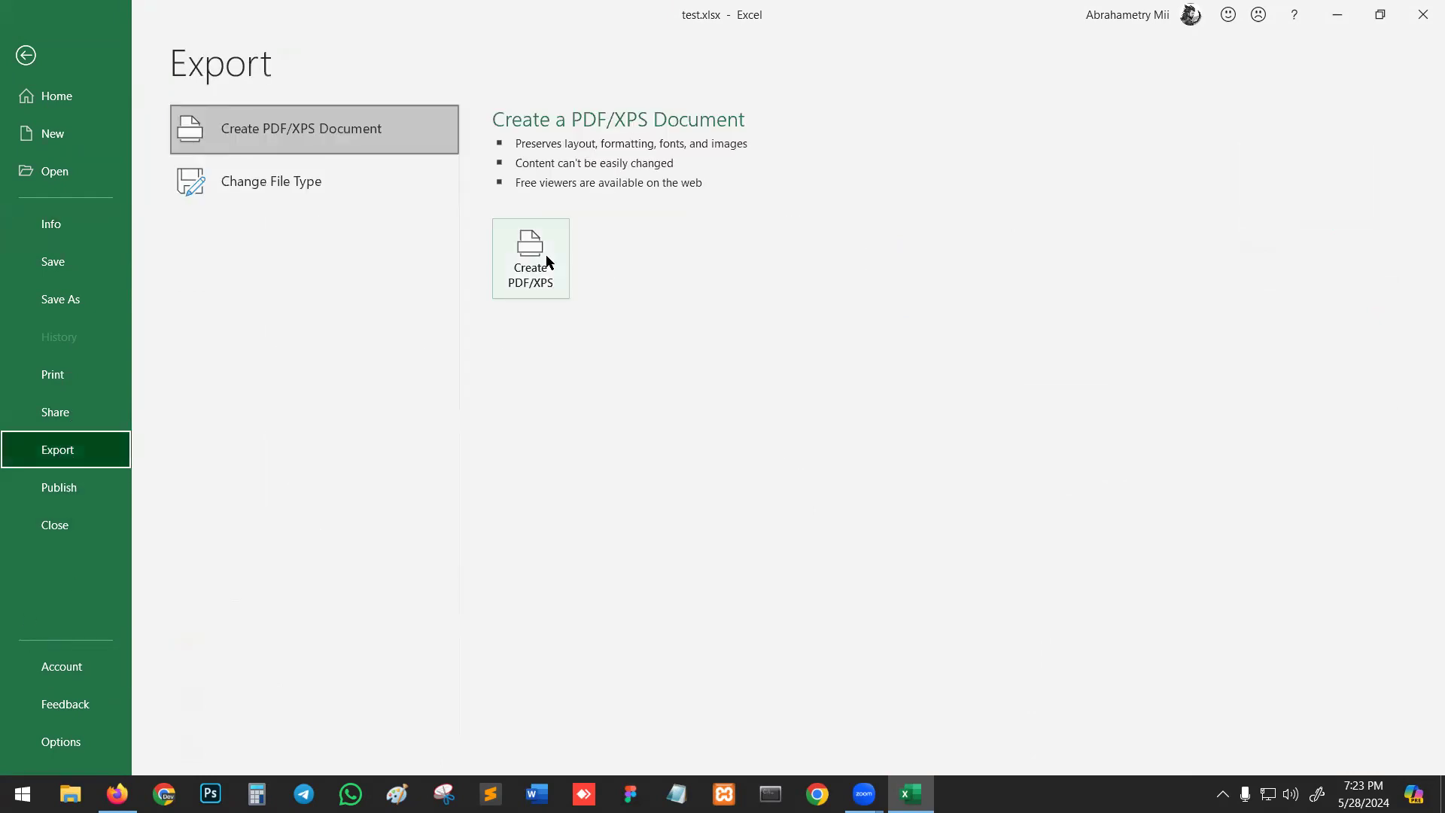
click(29, 55)
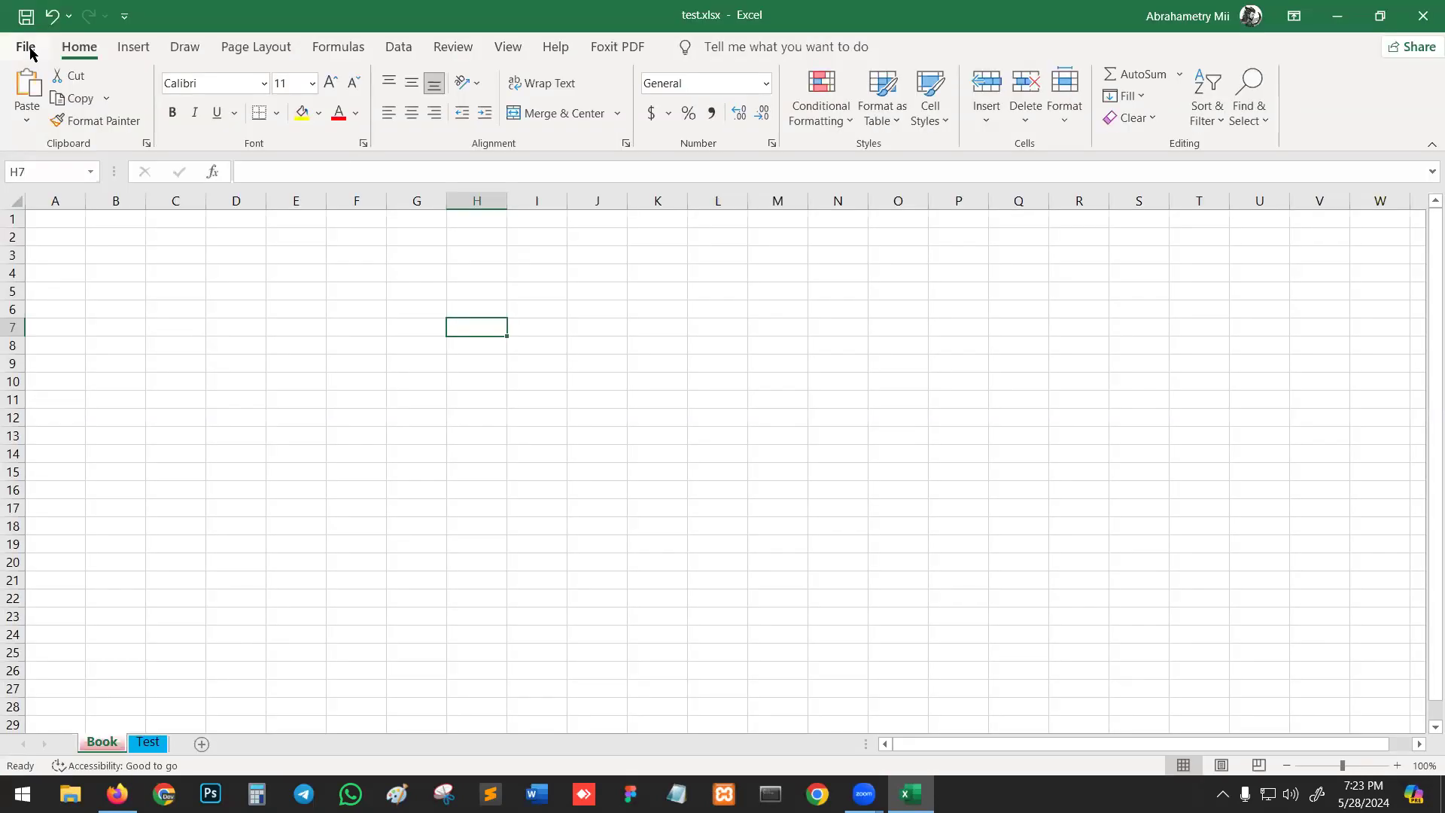
click(280, 308)
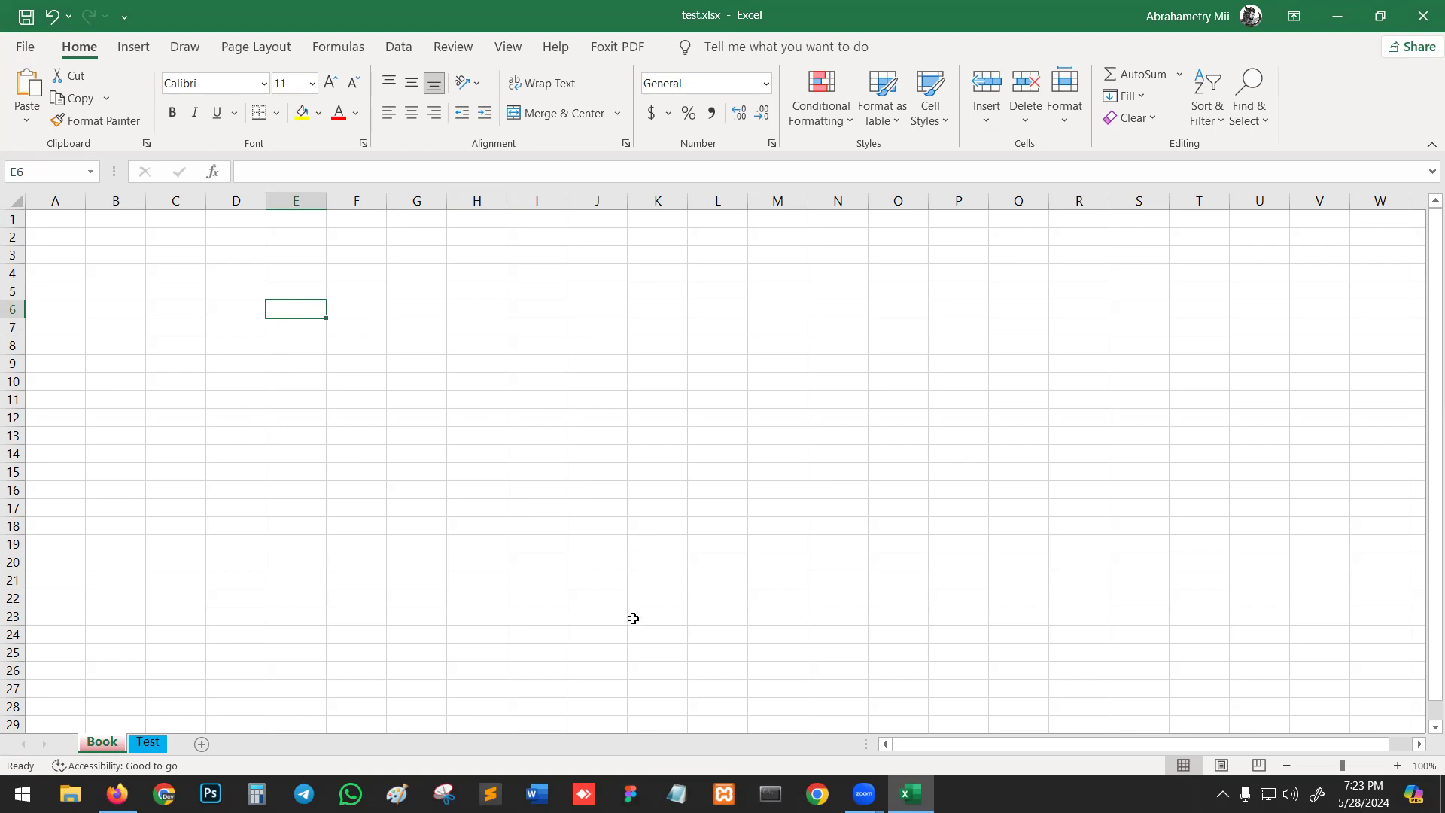
click(582, 378)
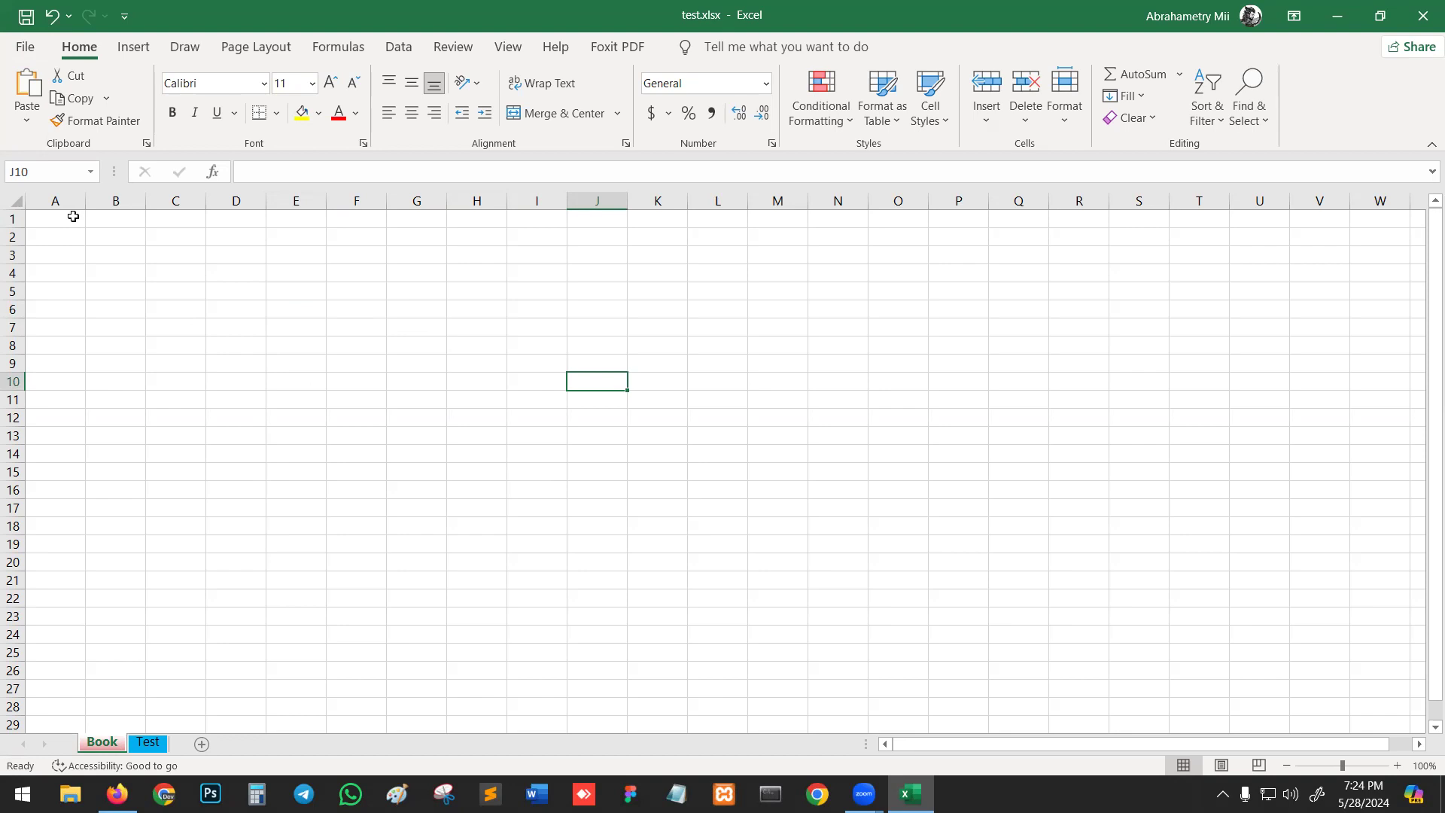
click(497, 400)
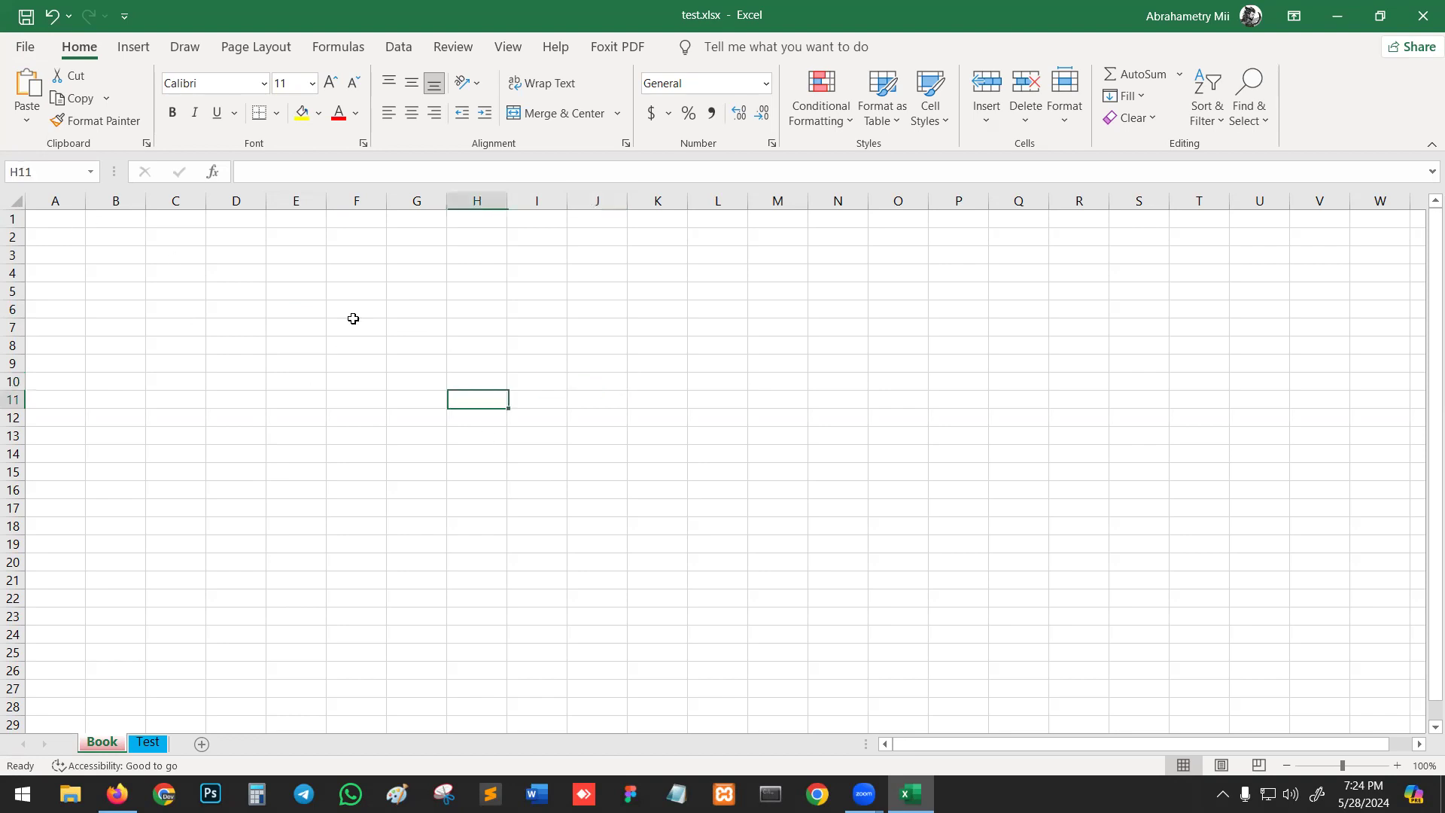
click(73, 218)
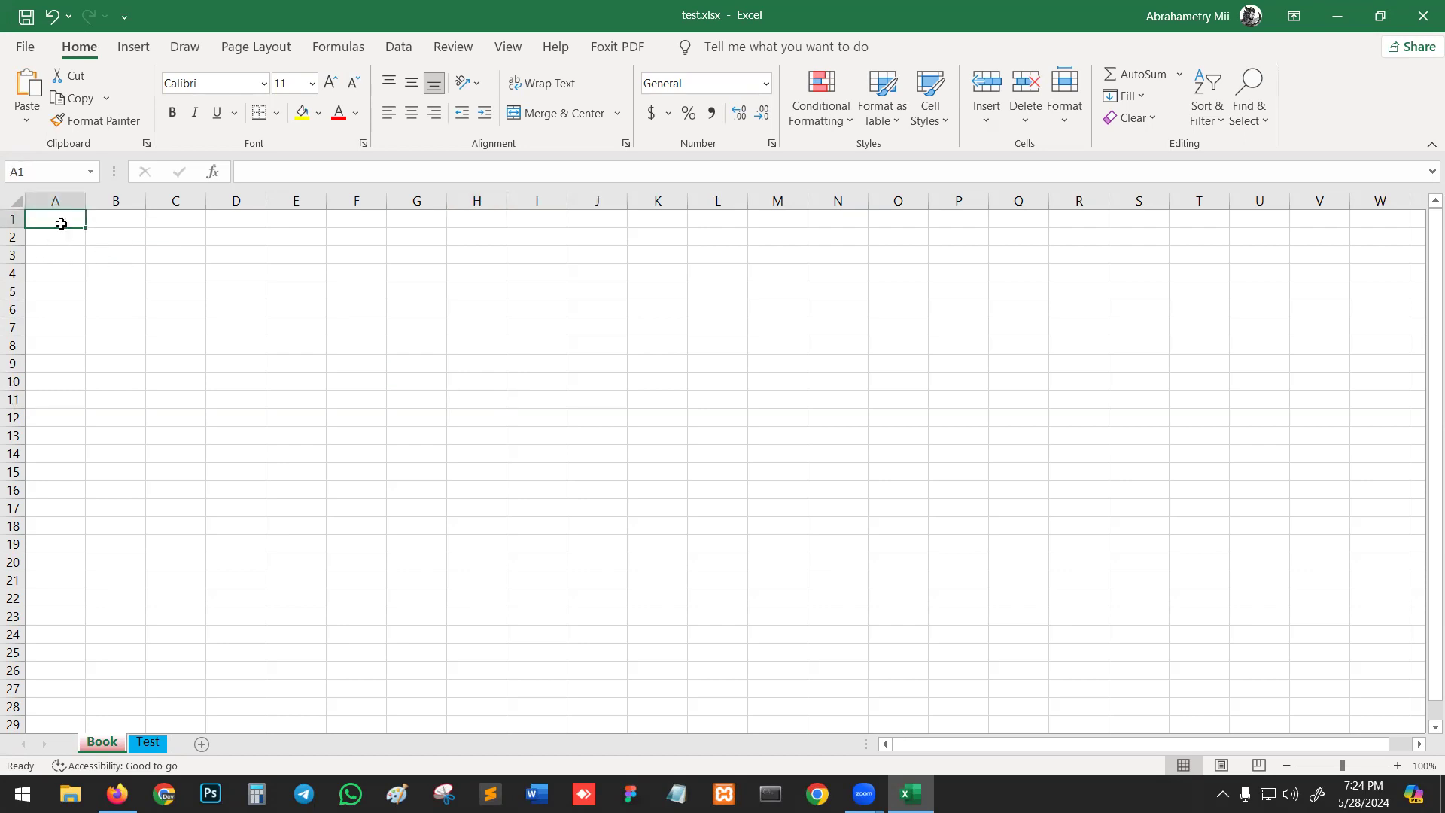
text(Routine)
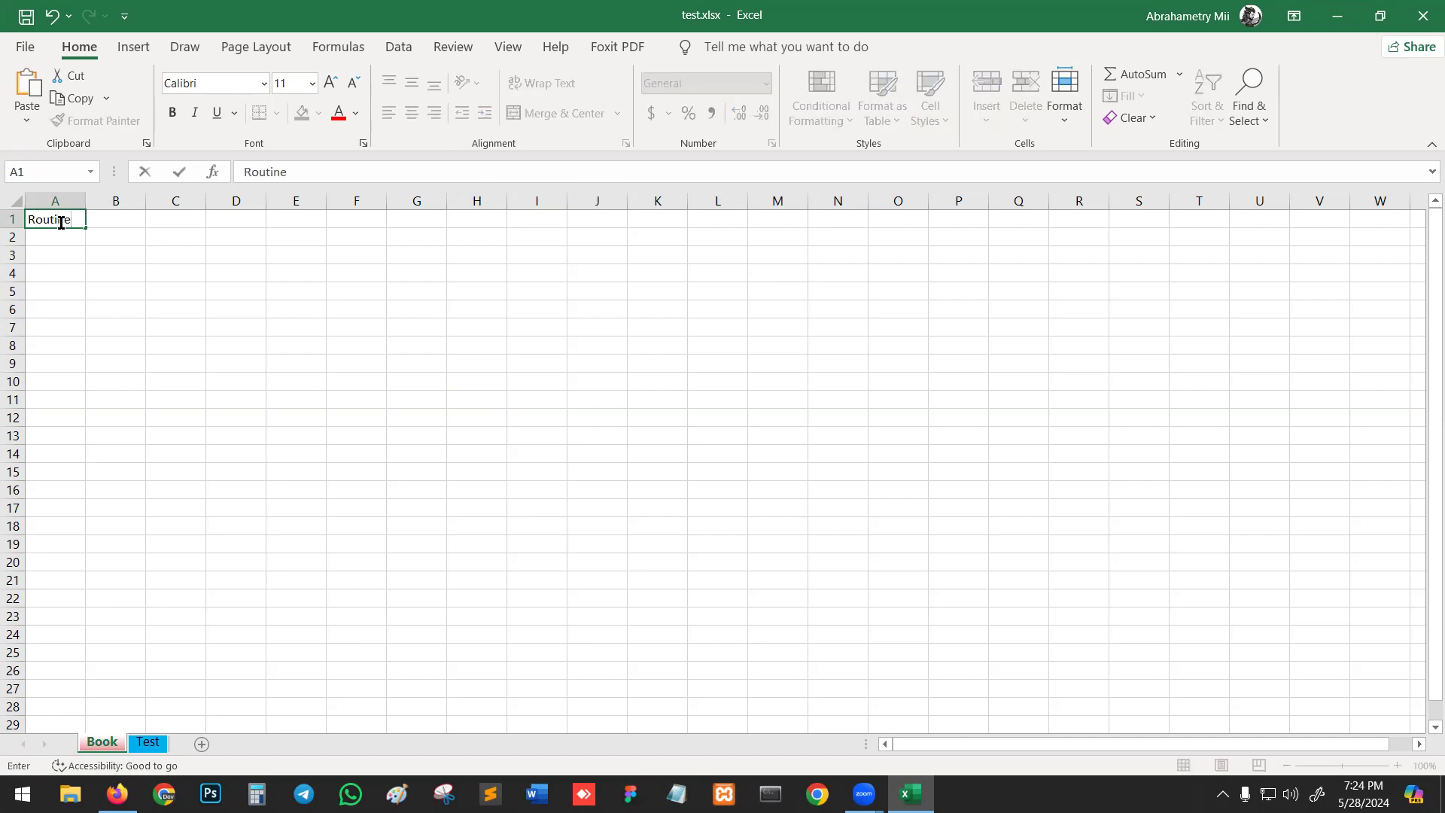
key(ctrl+Return)
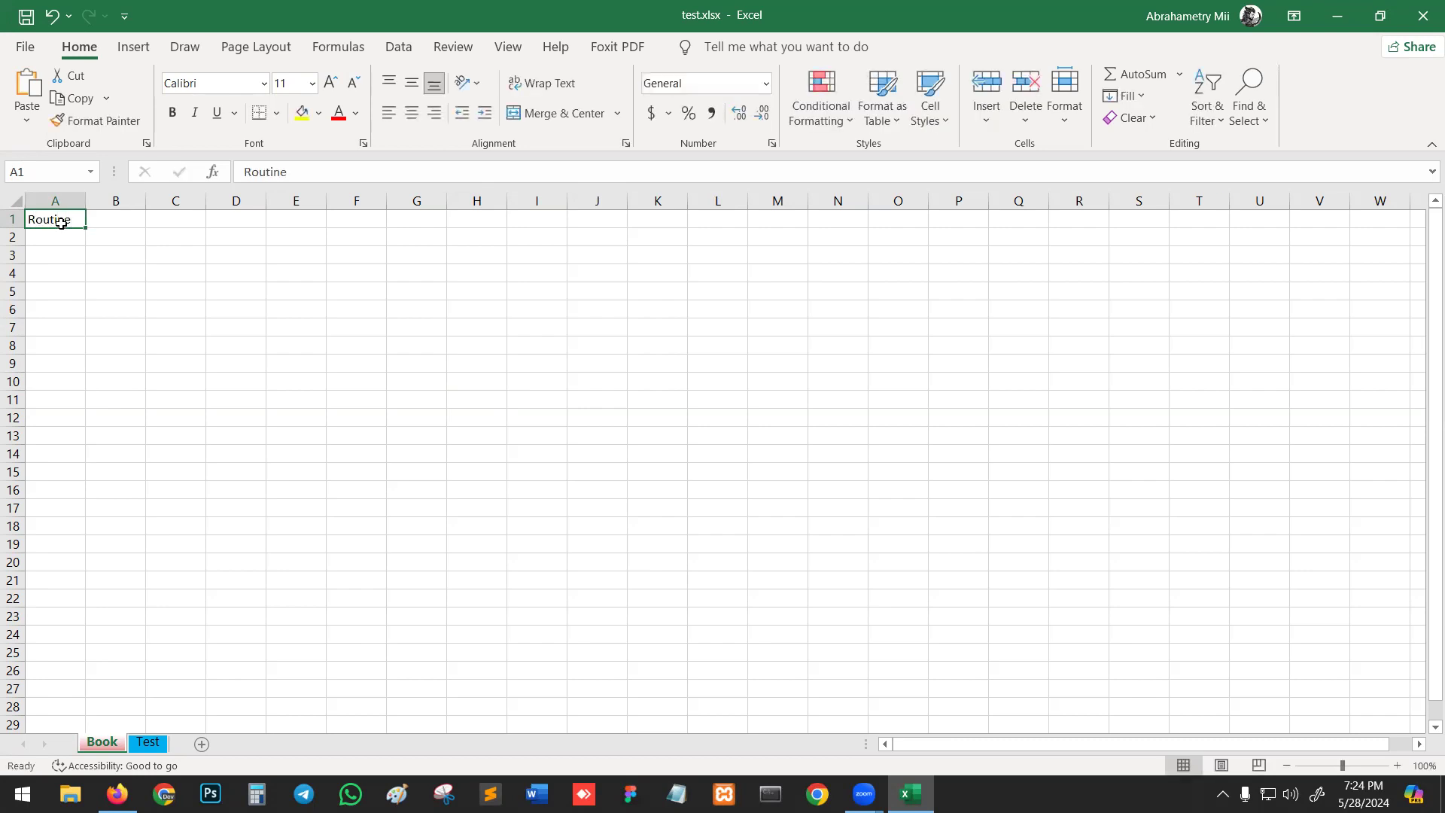
key(Delete)
Enter the heading "Daily Routine" in cell A1 of the Book sheet
click(71, 273)
click(79, 210)
text(Daily Routine)
key(Return)
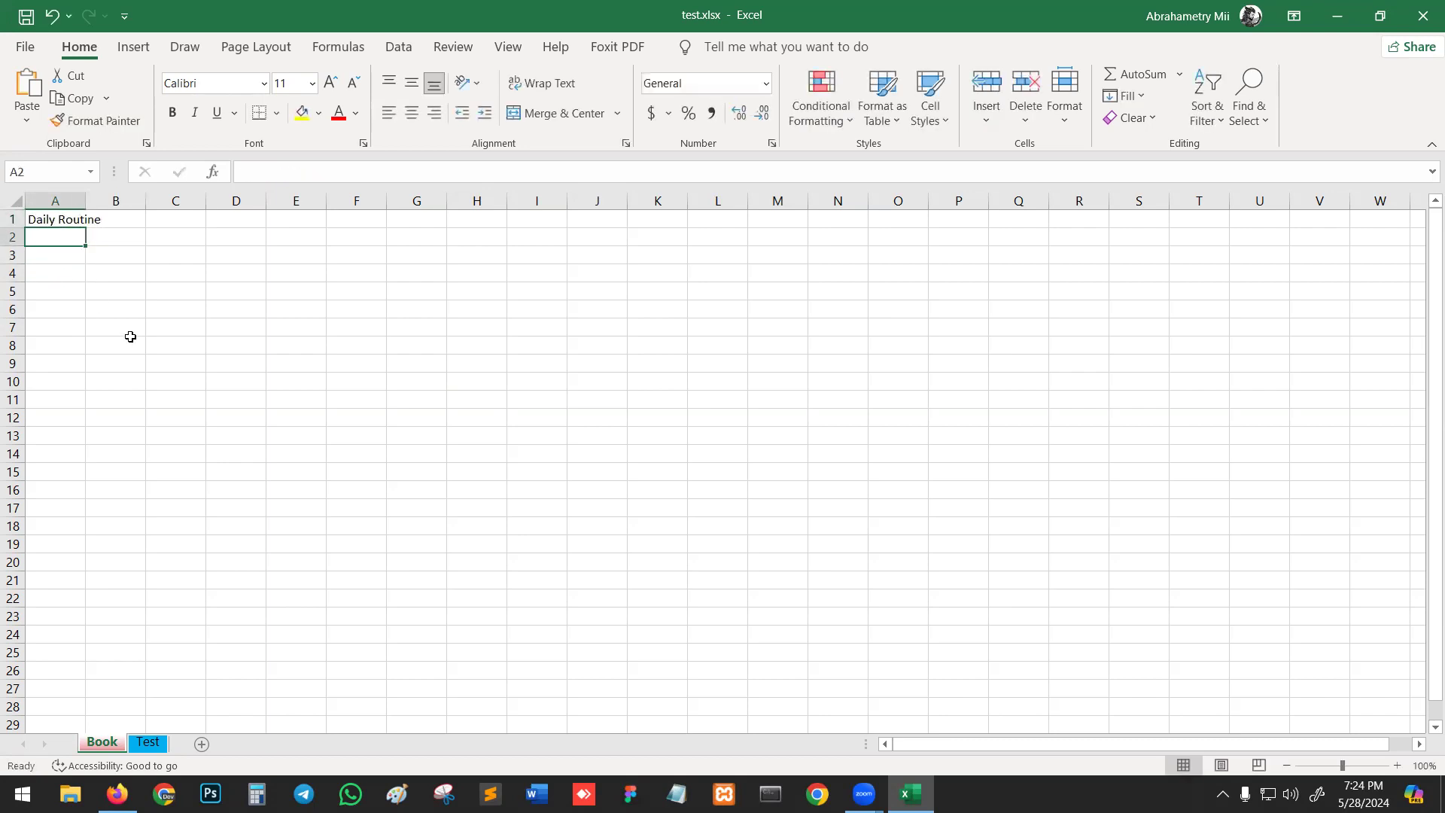
click(172, 376)
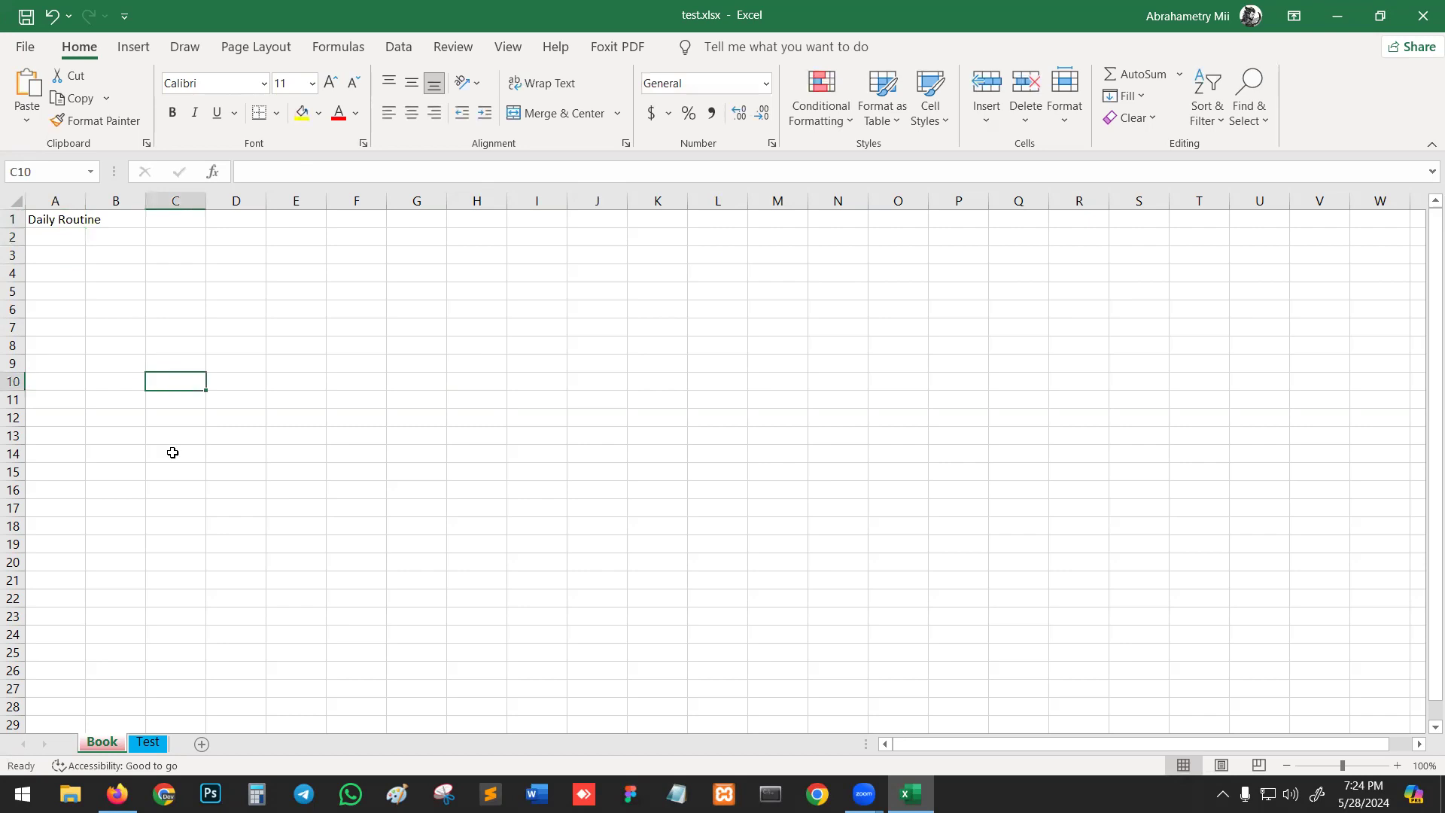
click(48, 222)
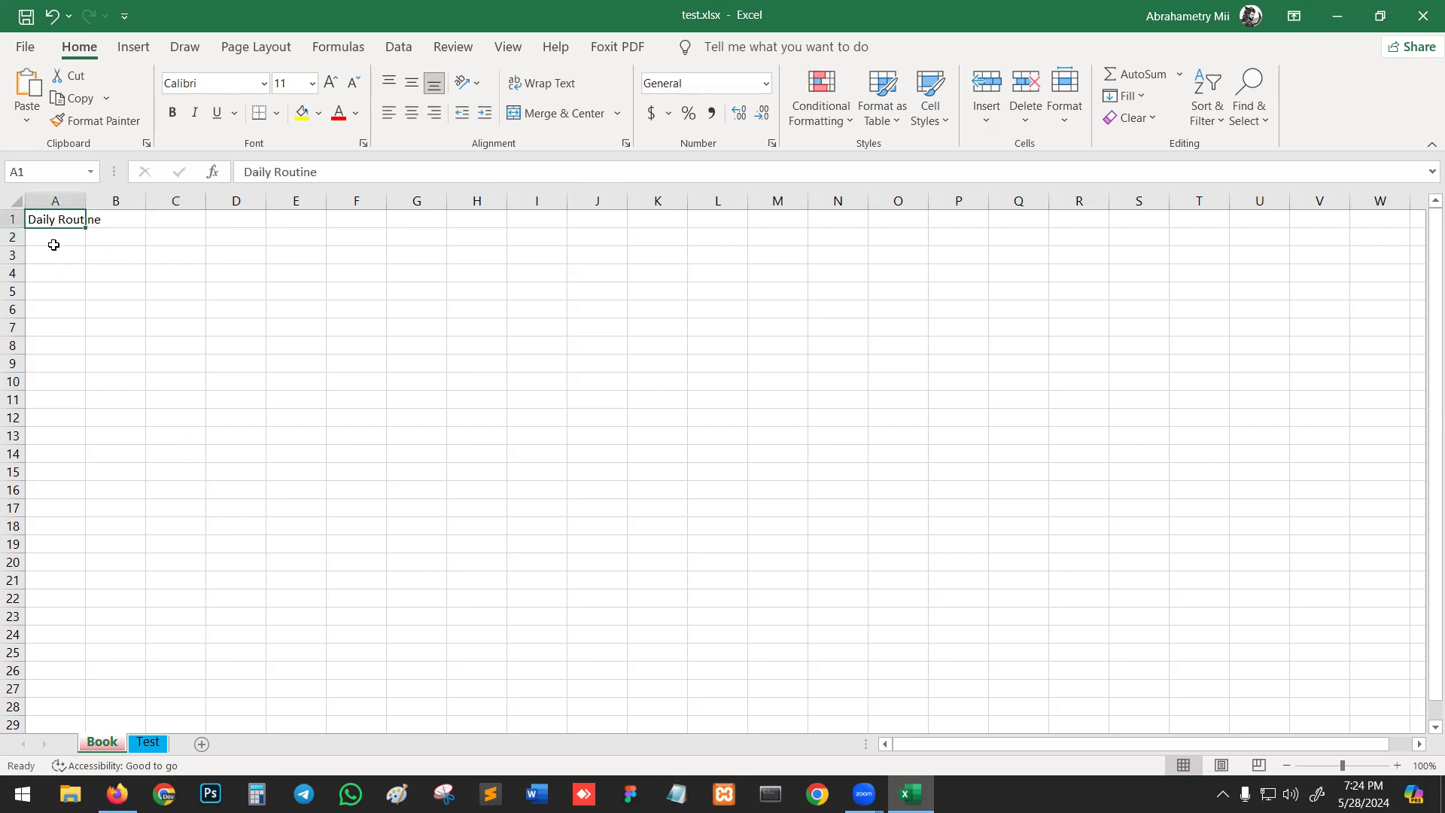
click(74, 274)
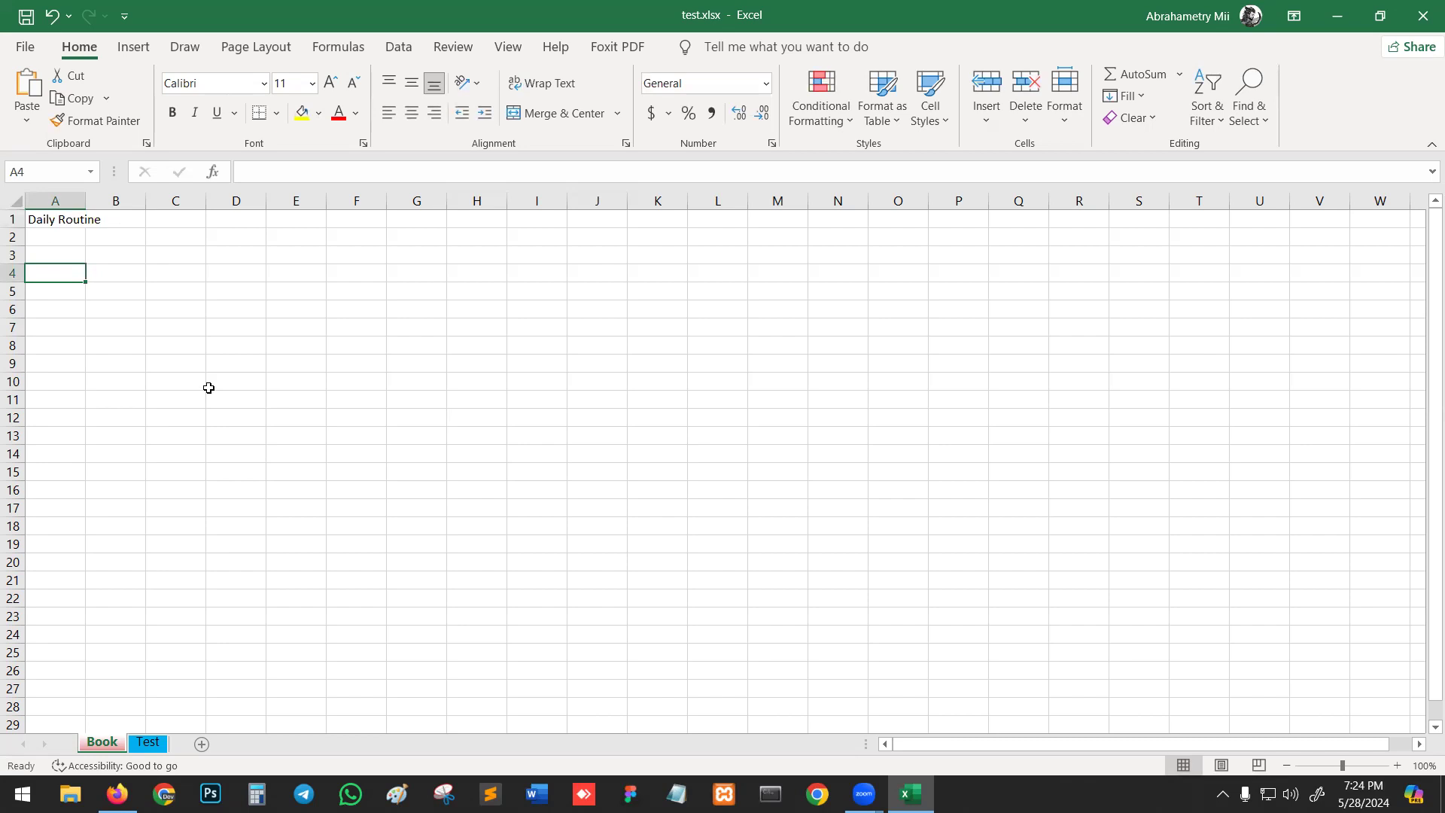
click(141, 311)
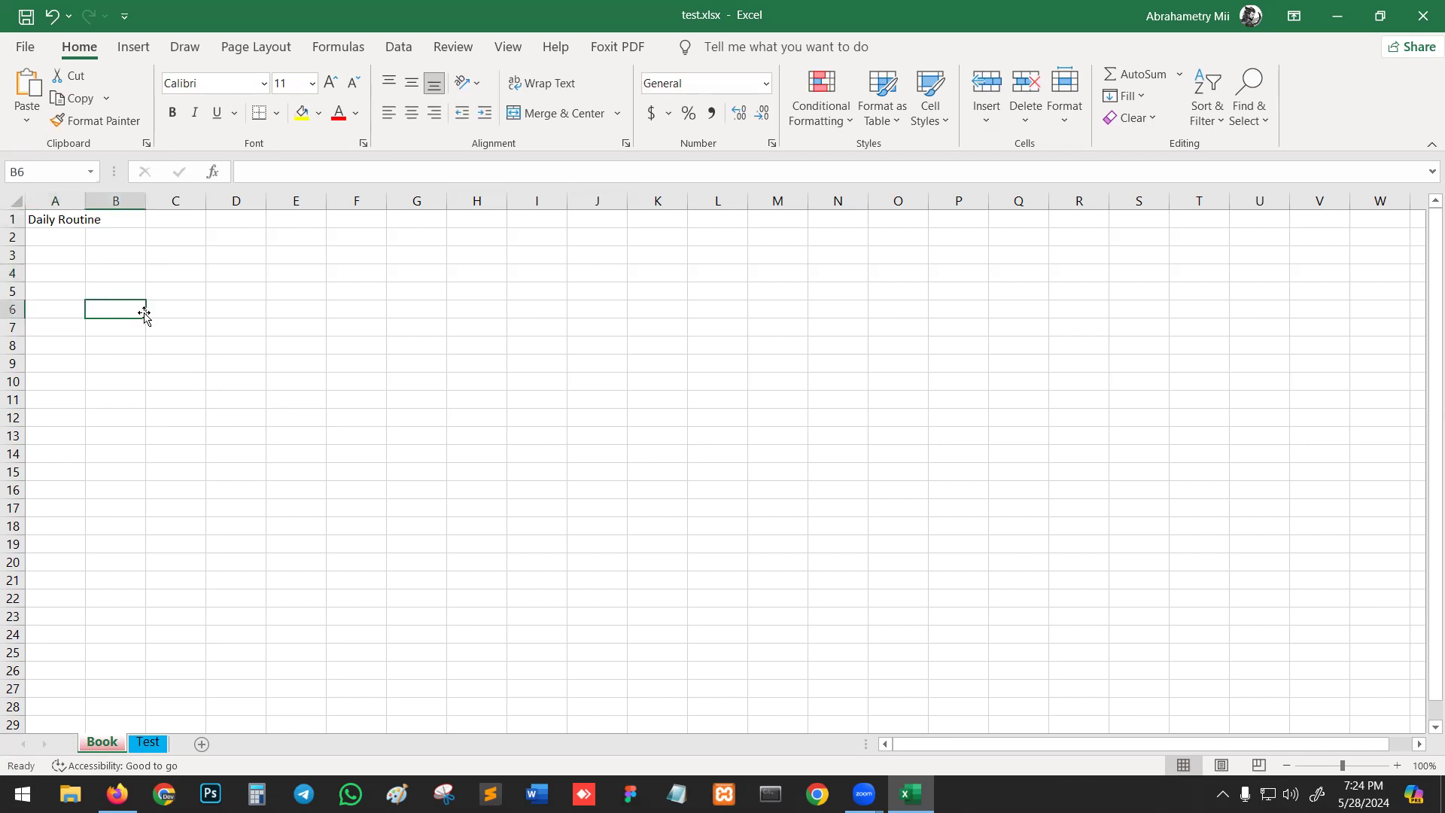
Extend the heading in cell A1 so it reads "Daily Routine for Student"
click(46, 220)
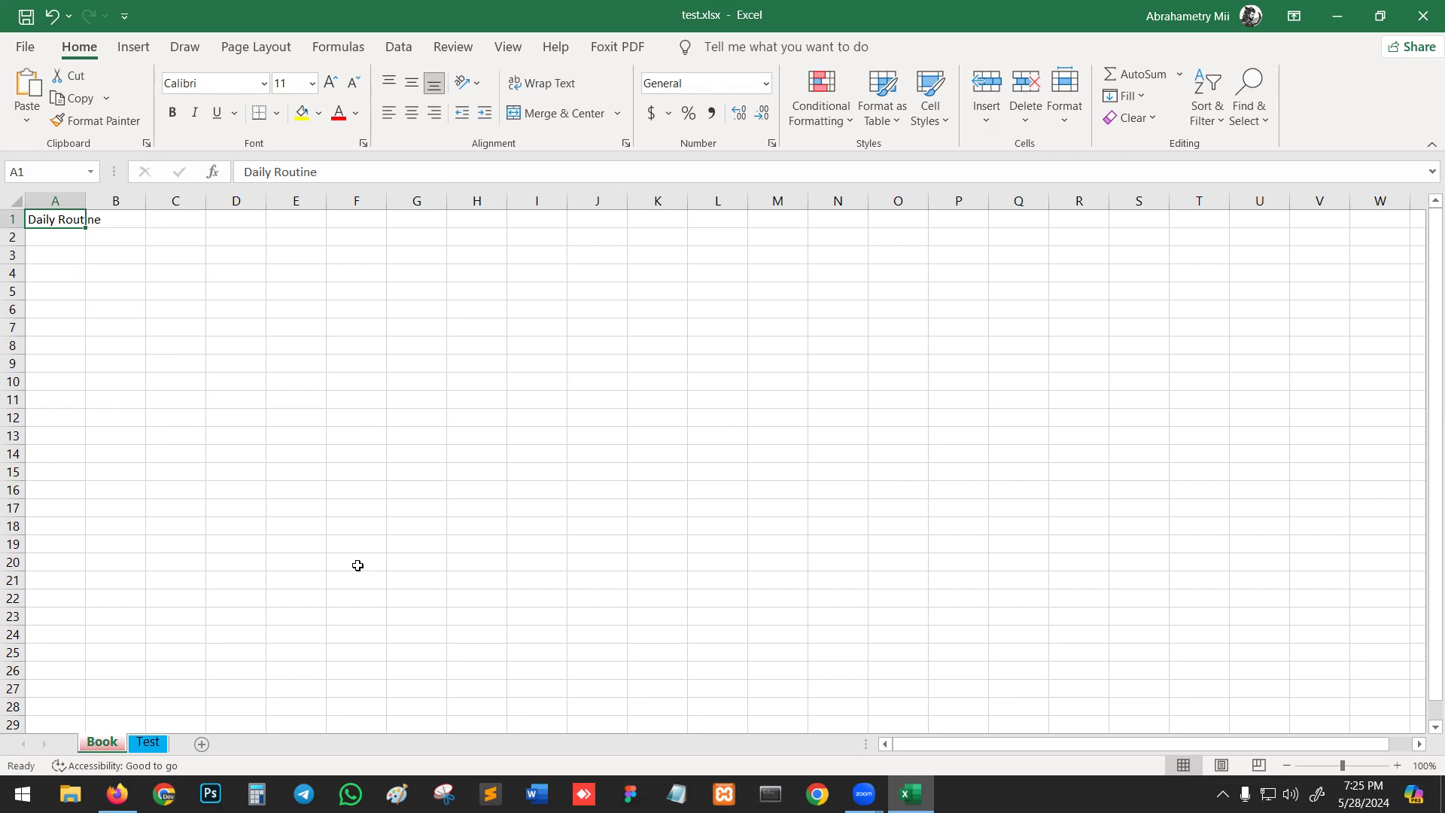
click(341, 169)
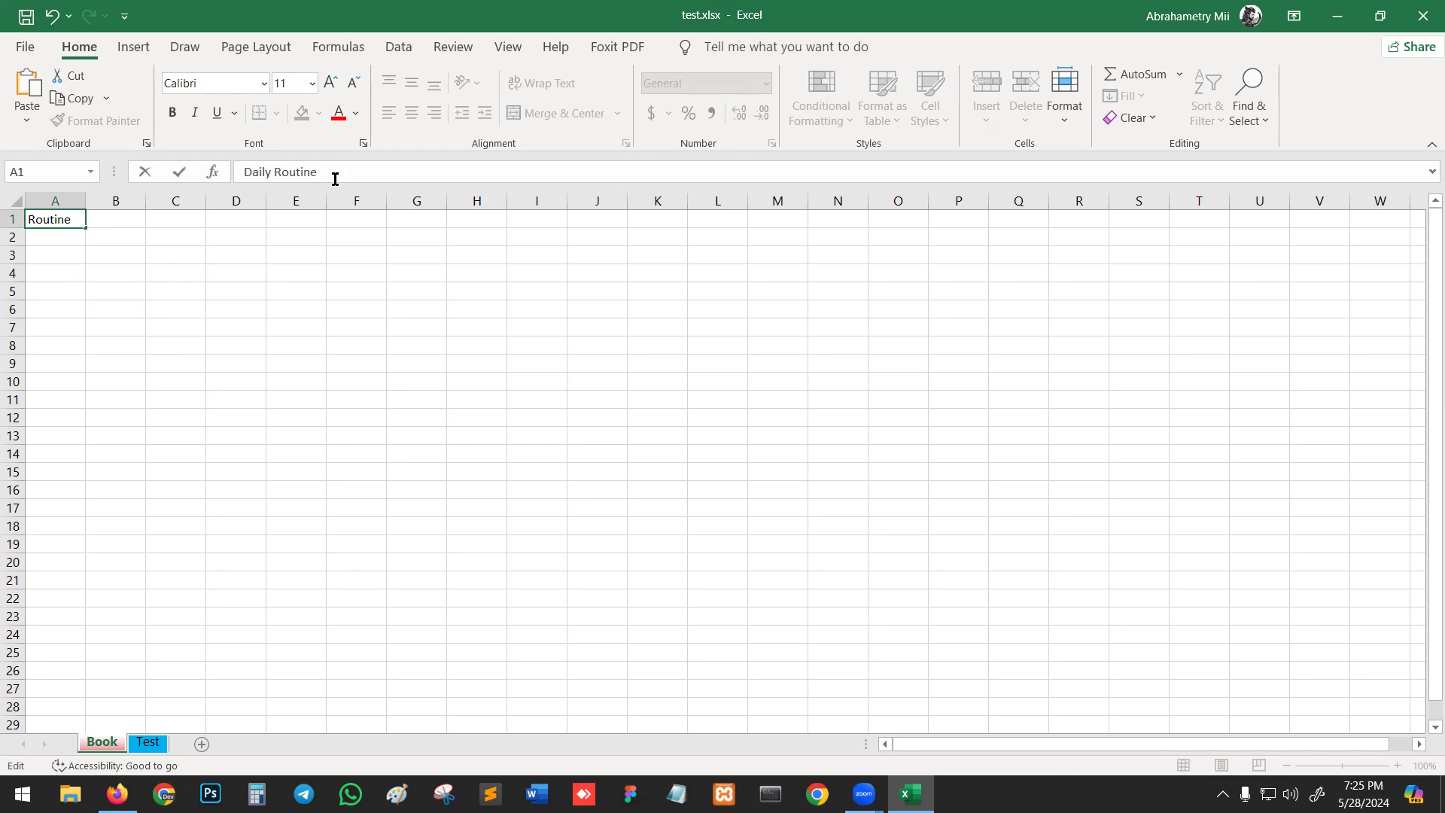
text(for Studnt)
key(Left)
key(Left)
text(e)
key(Return)
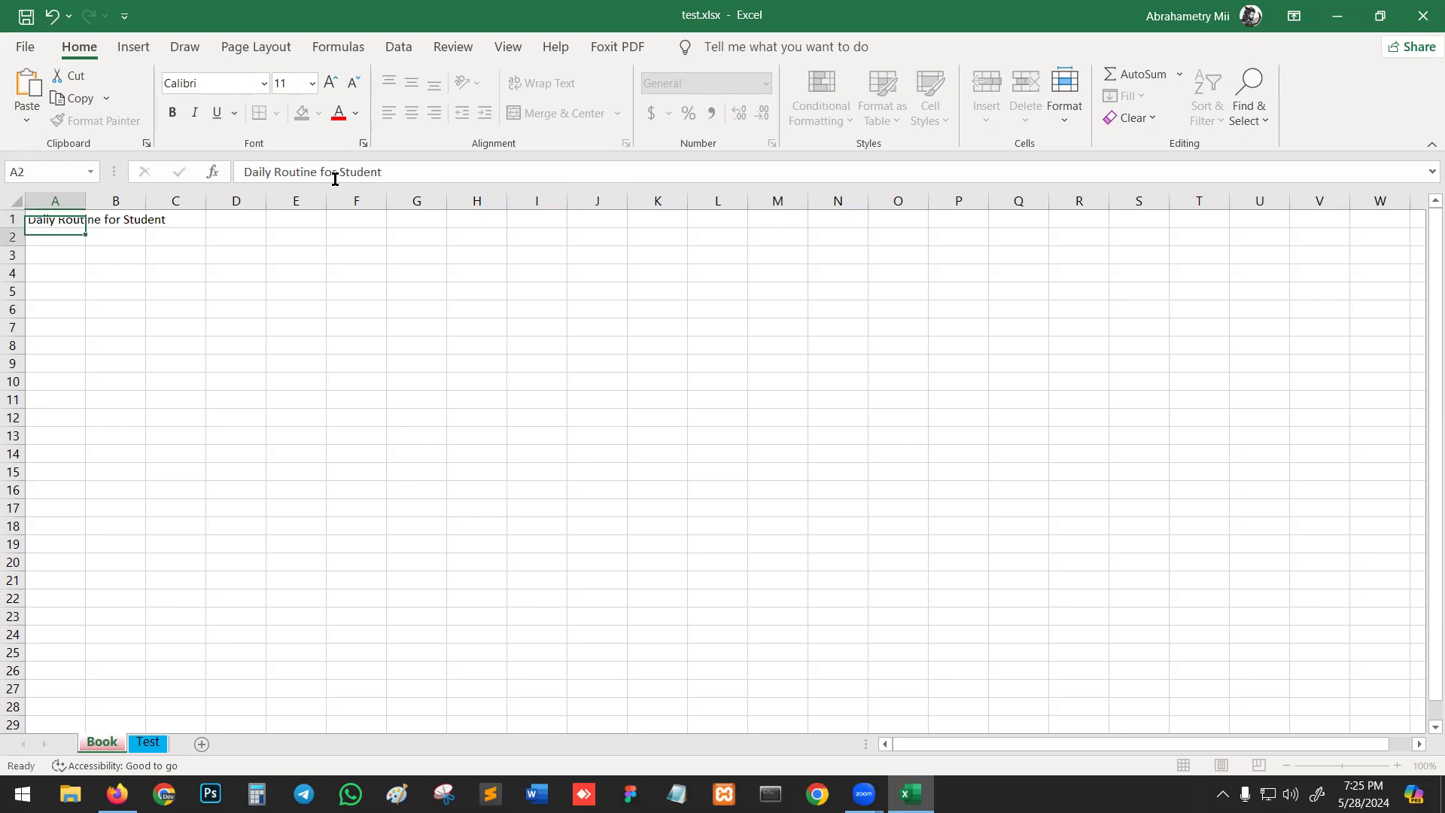
click(365, 365)
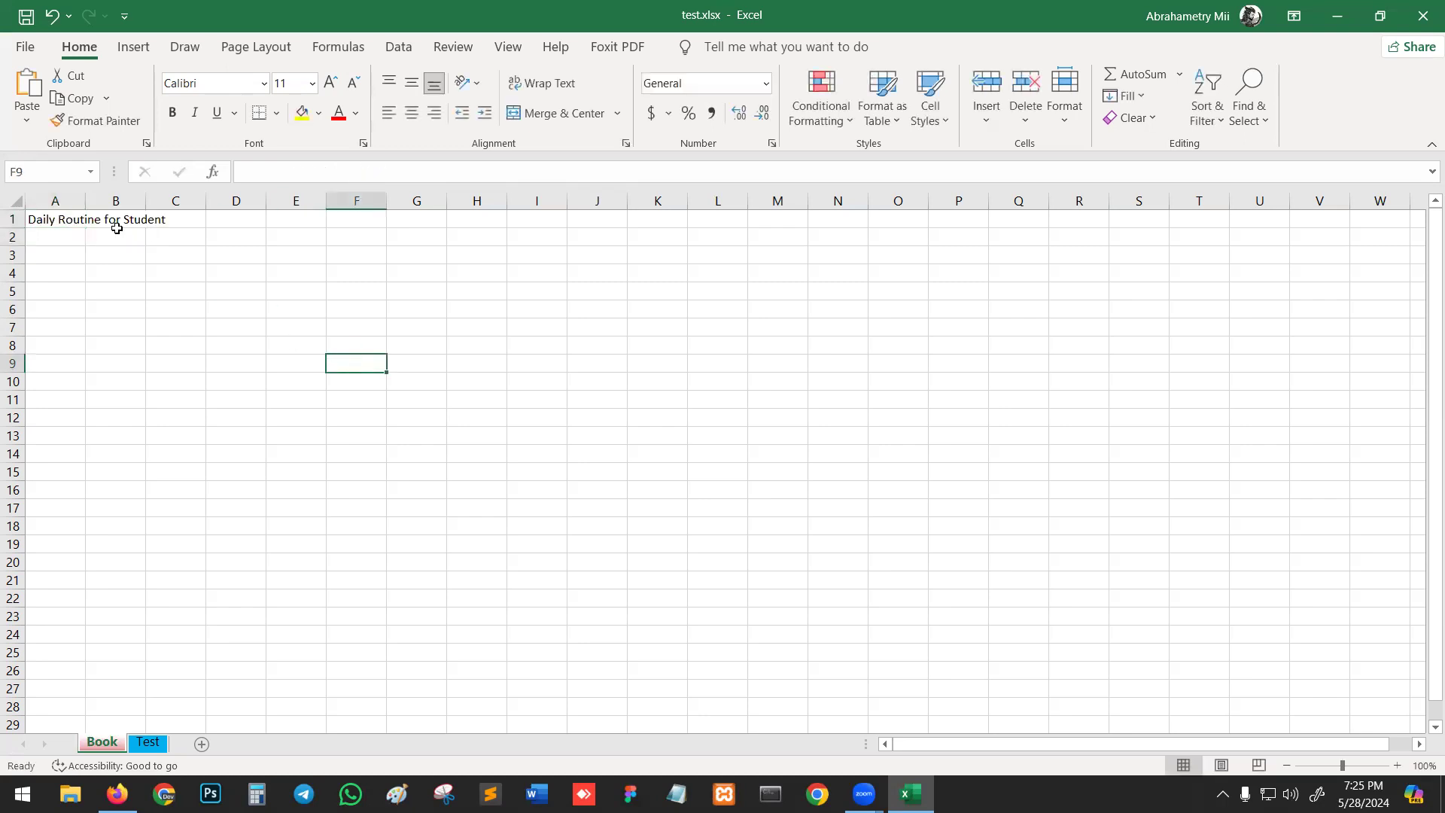
Examine the full heading text stored in cell A1 and compare it with the empty cells around it
click(69, 217)
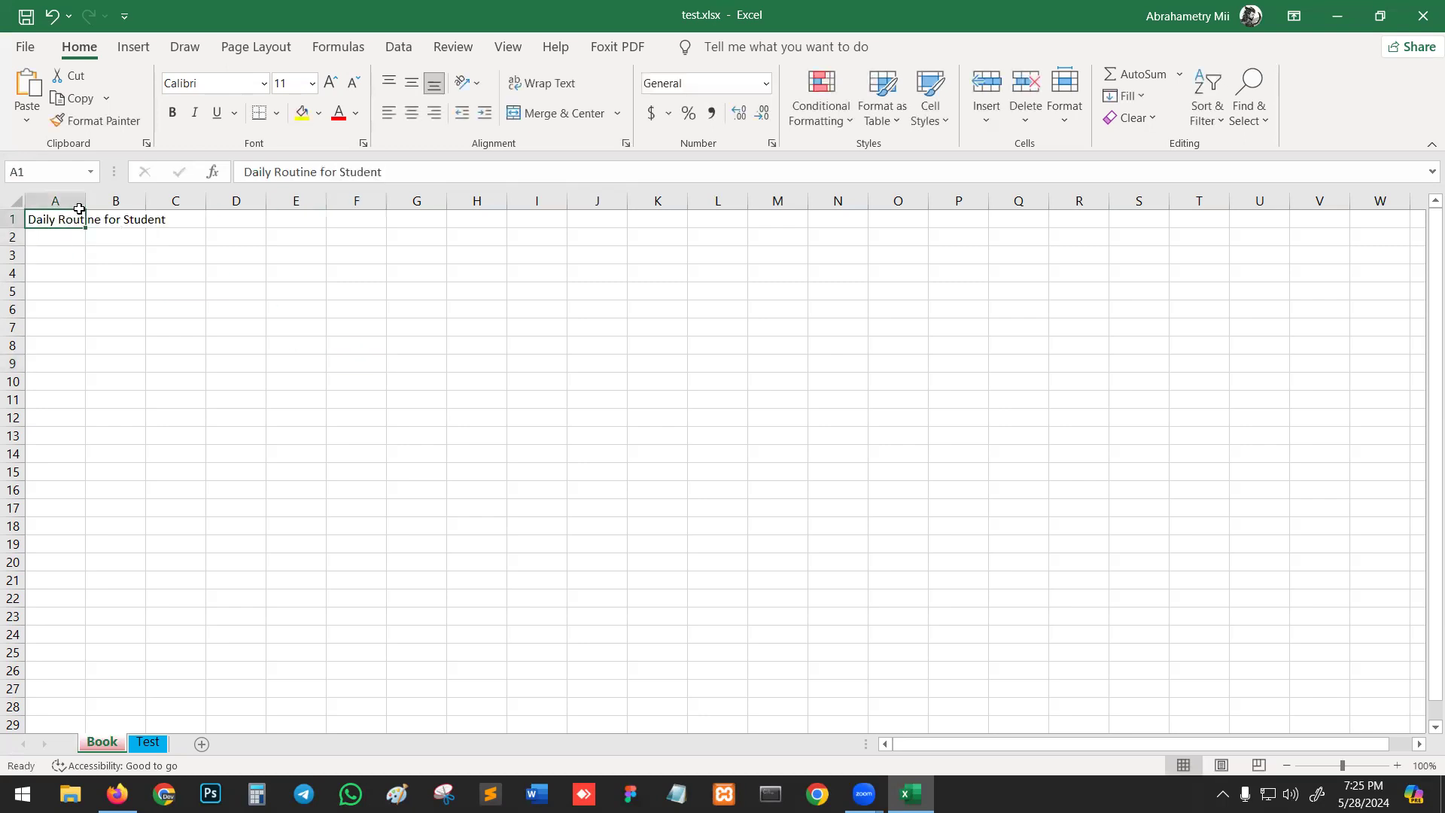
click(397, 169)
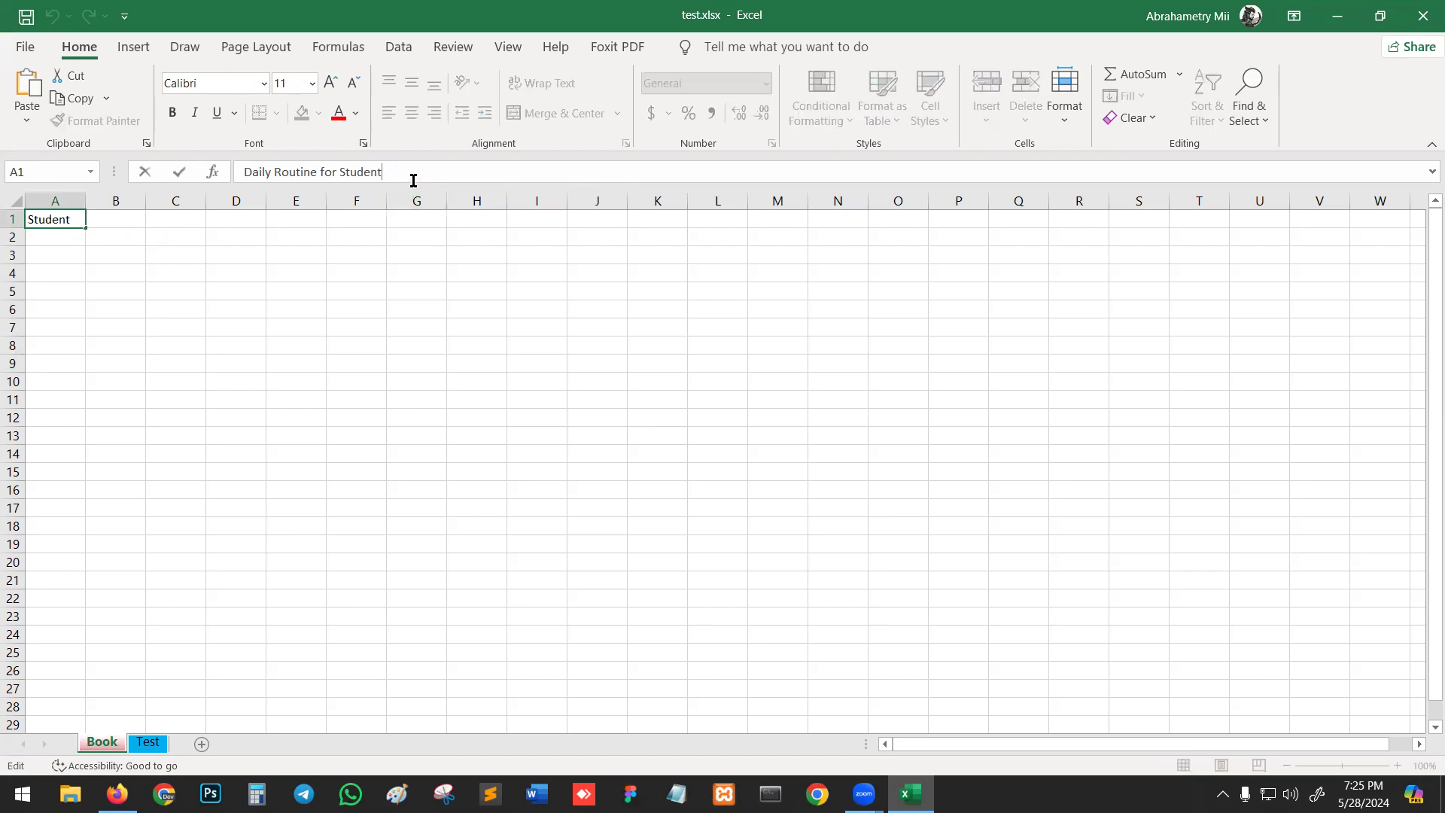
click(122, 273)
click(54, 220)
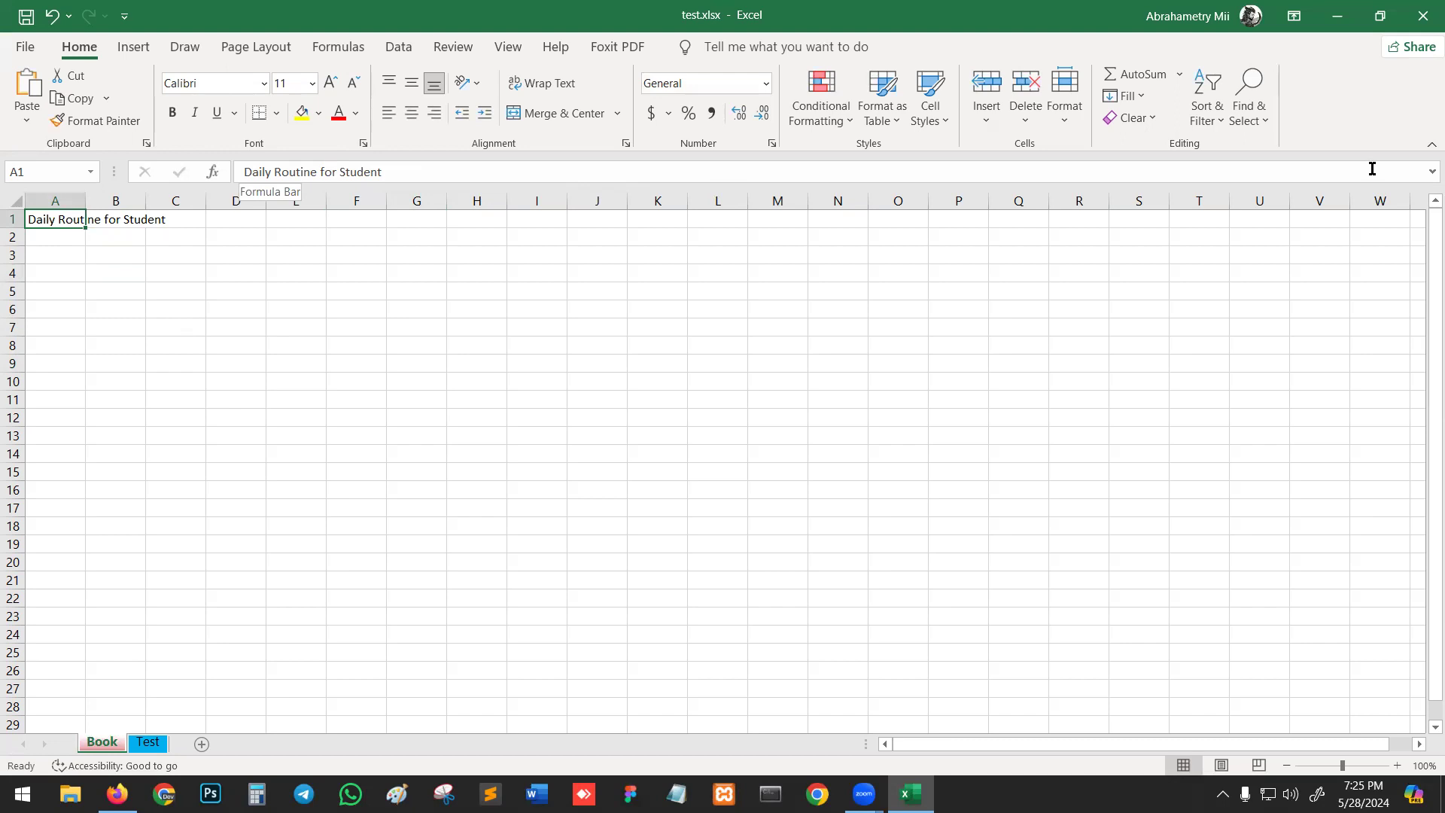
click(138, 344)
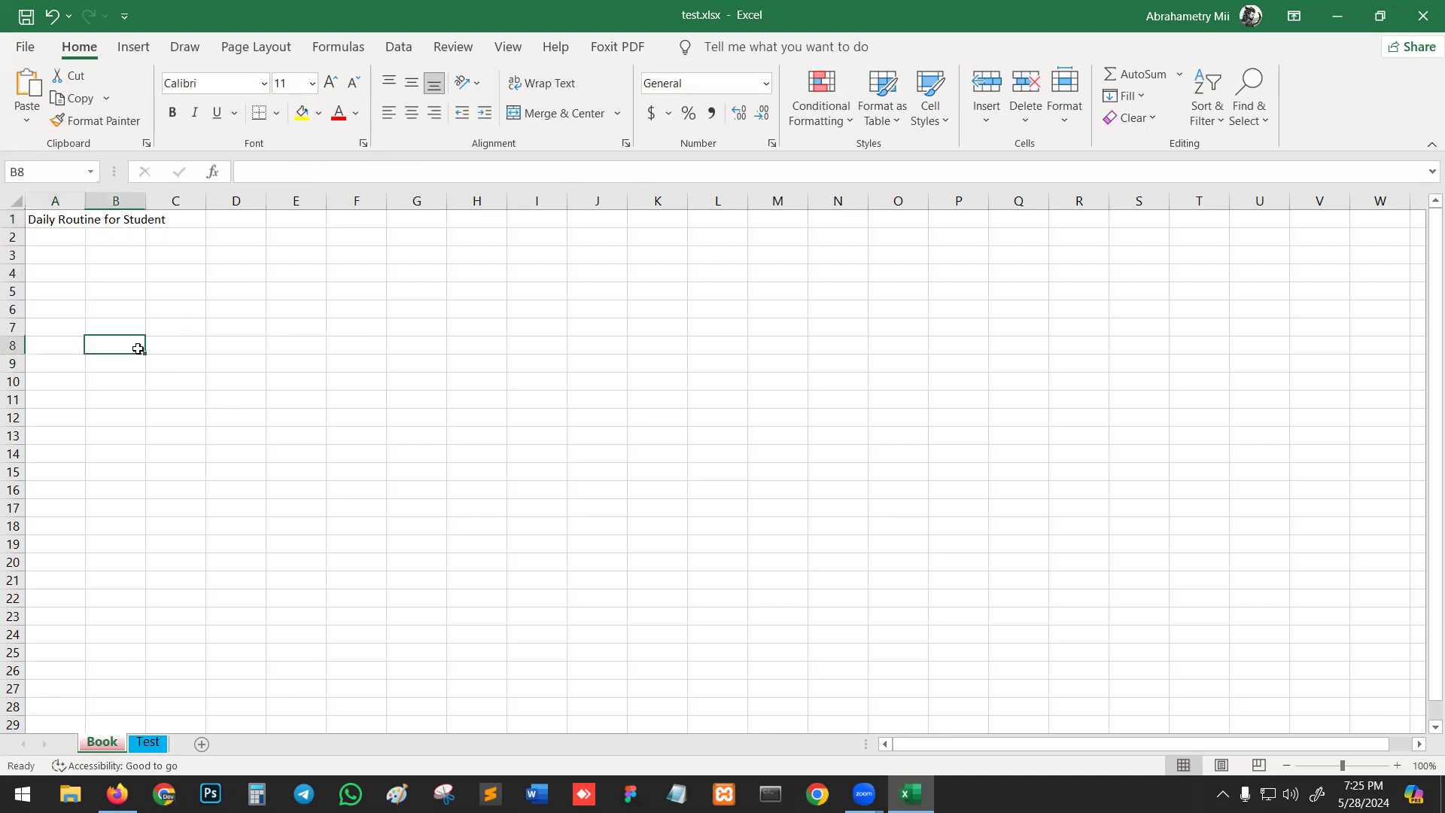
click(66, 221)
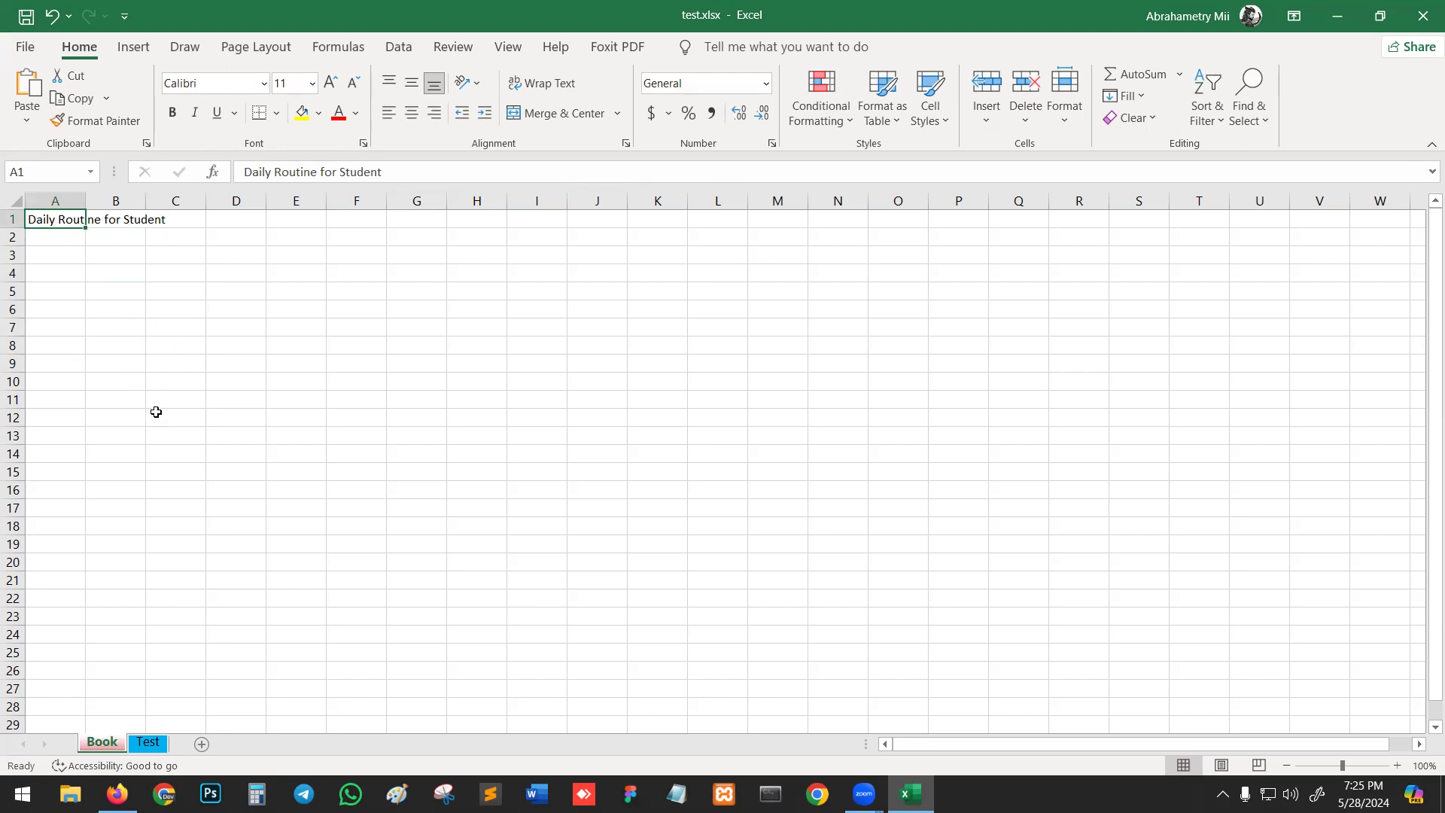
click(236, 406)
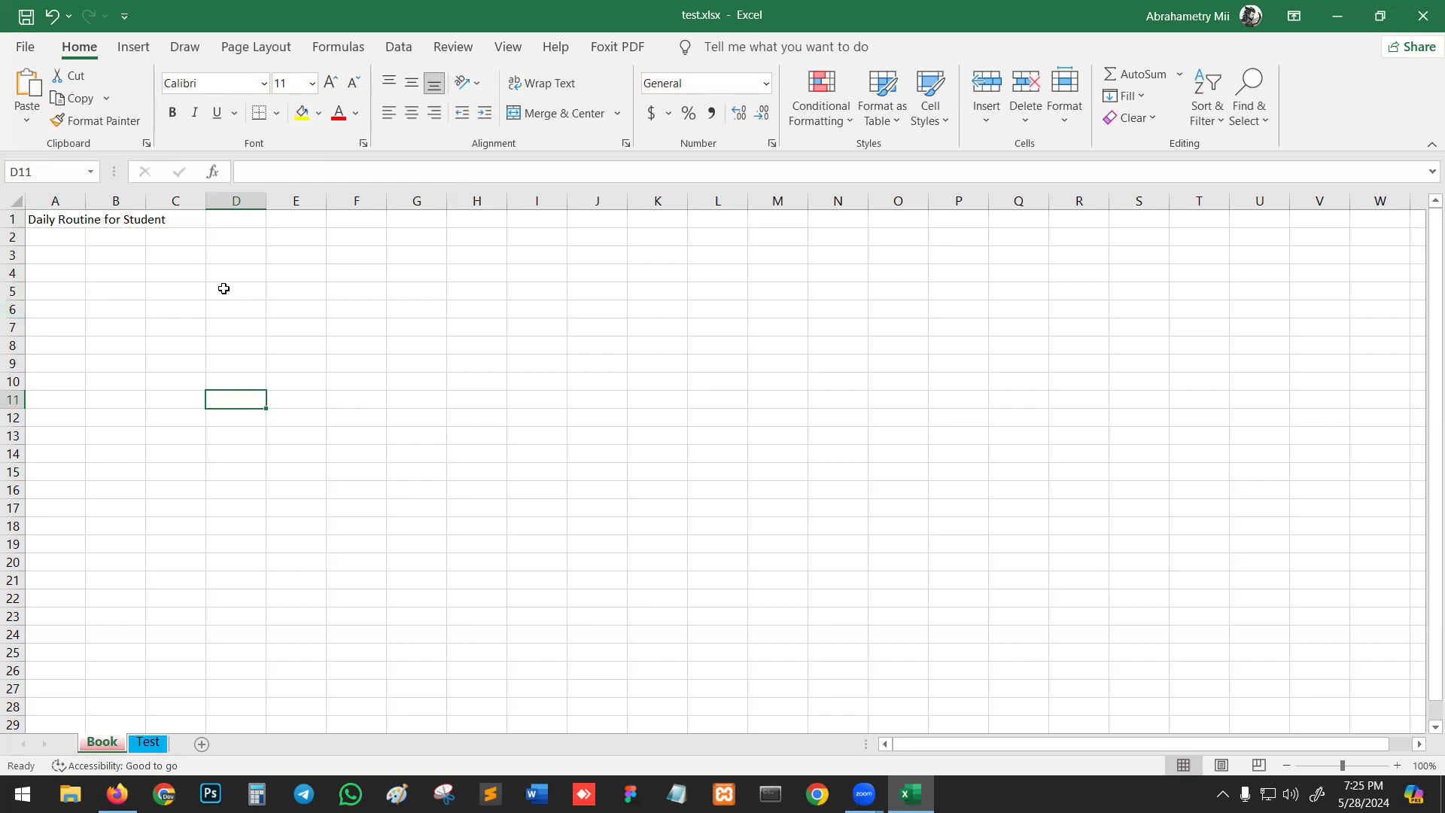
Try fitting column A's width to the heading in cell A1, and undo the resize each time
double_click(85, 200)
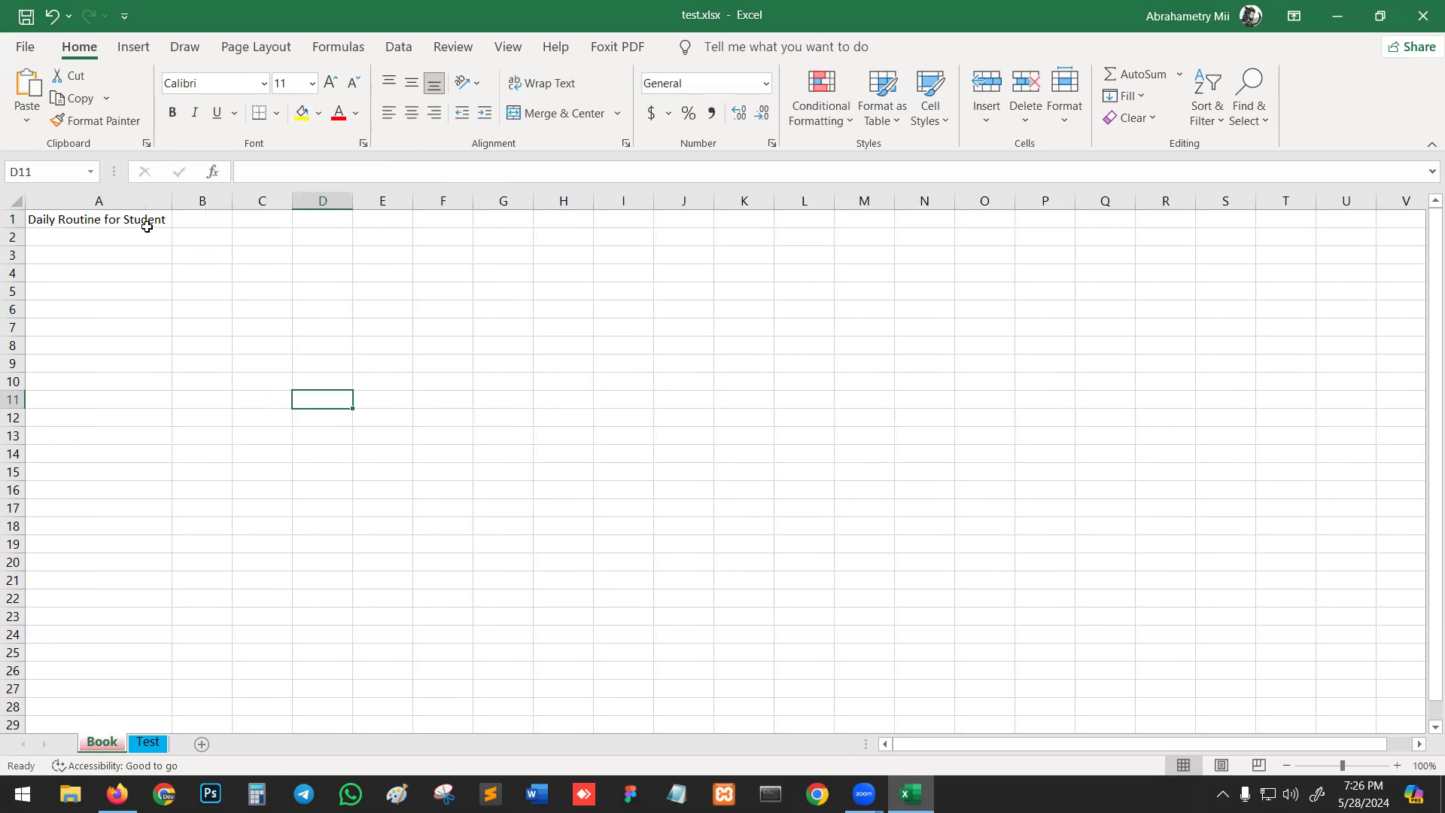
click(205, 357)
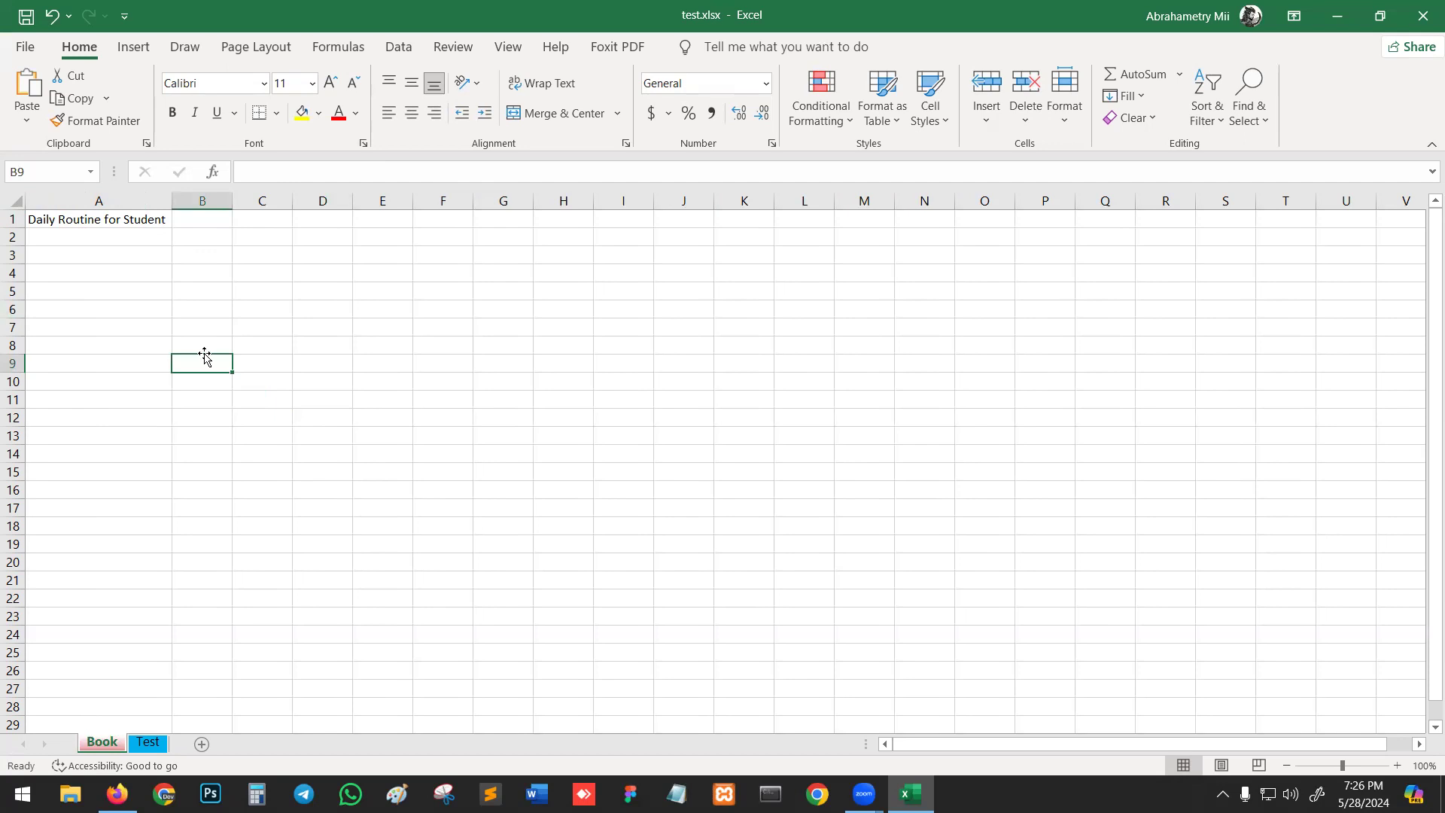
key(ctrl+z)
key(ctrl+z)
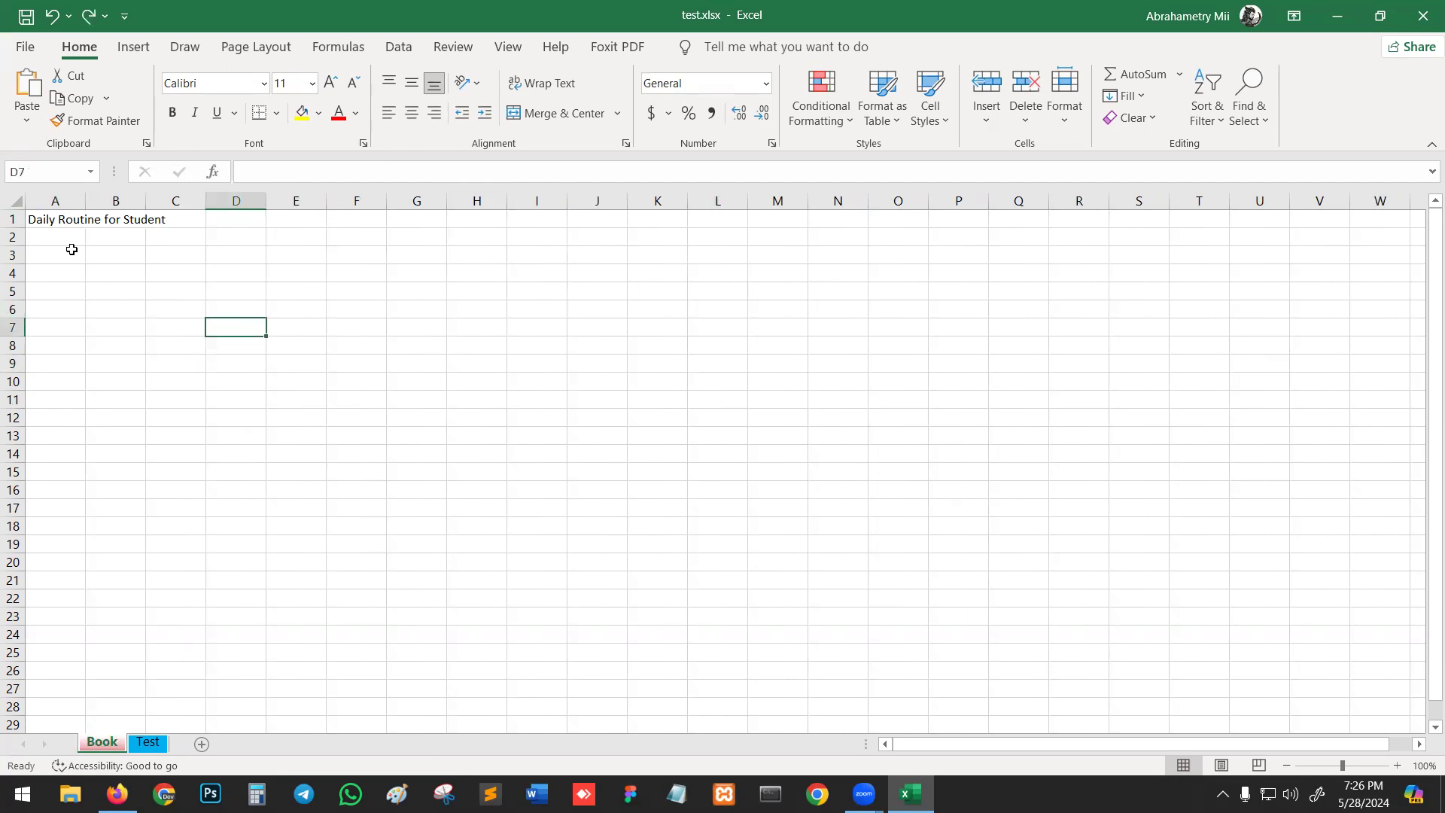
double_click(87, 201)
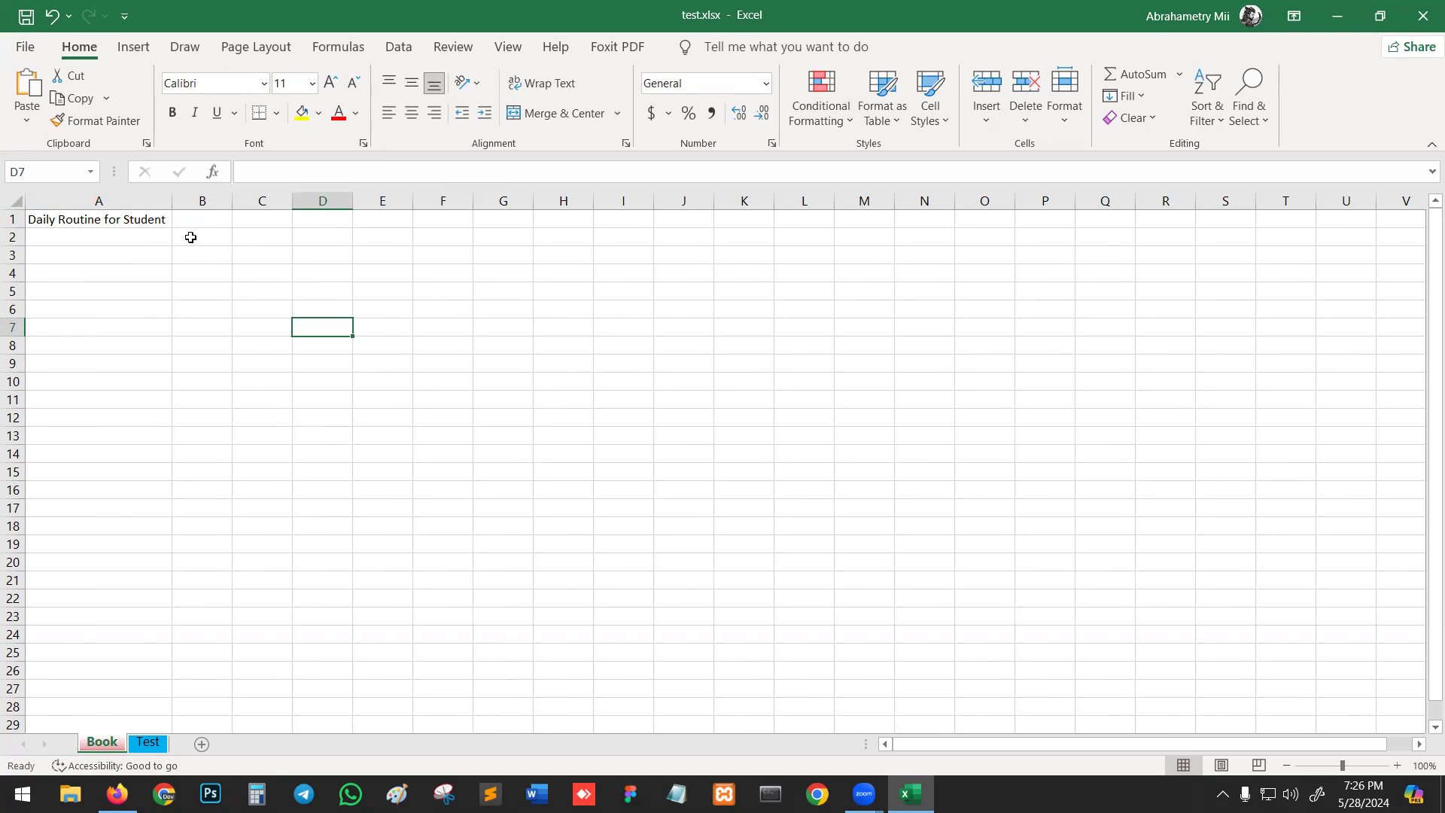
key(ctrl+z)
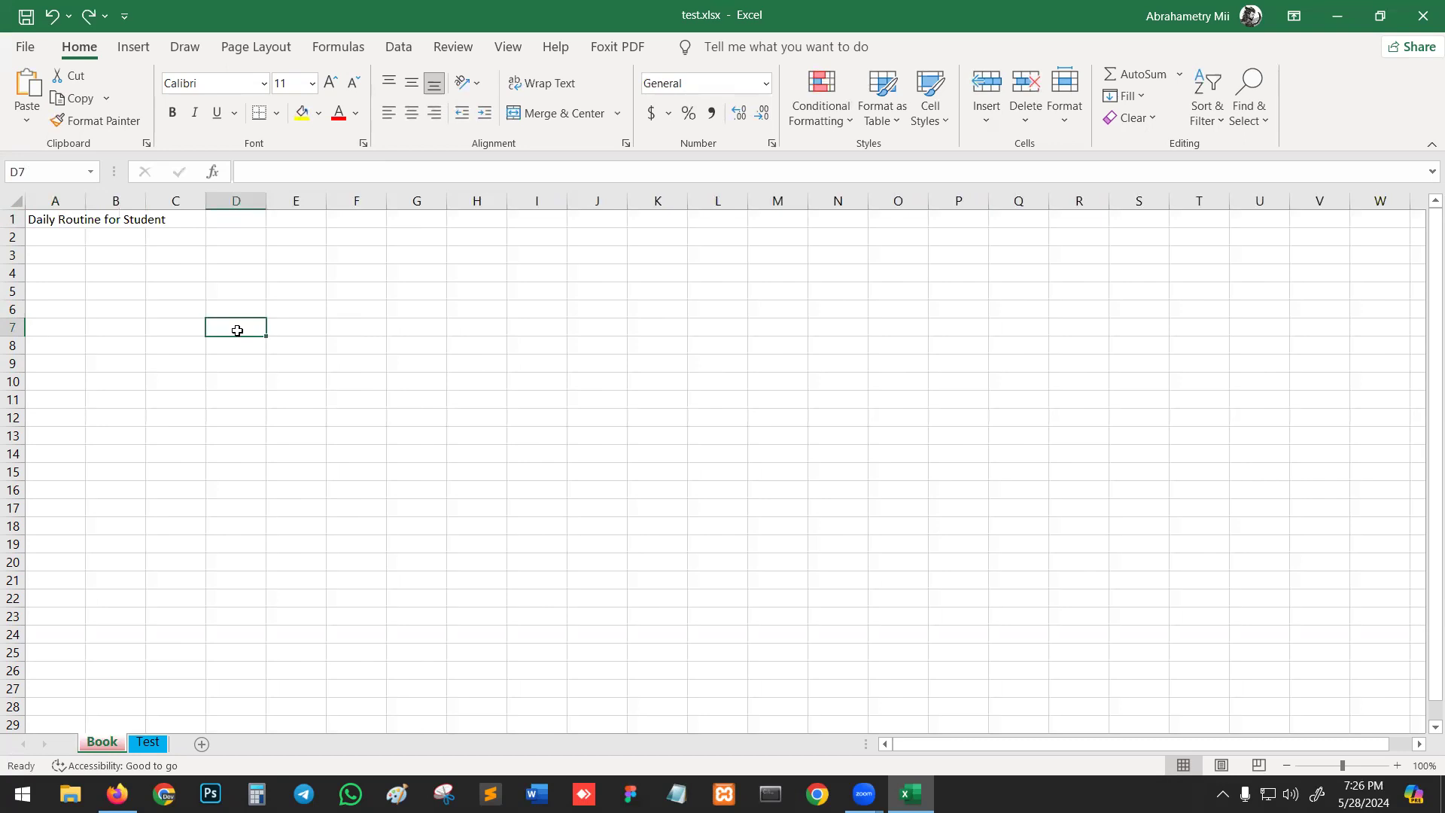
click(162, 312)
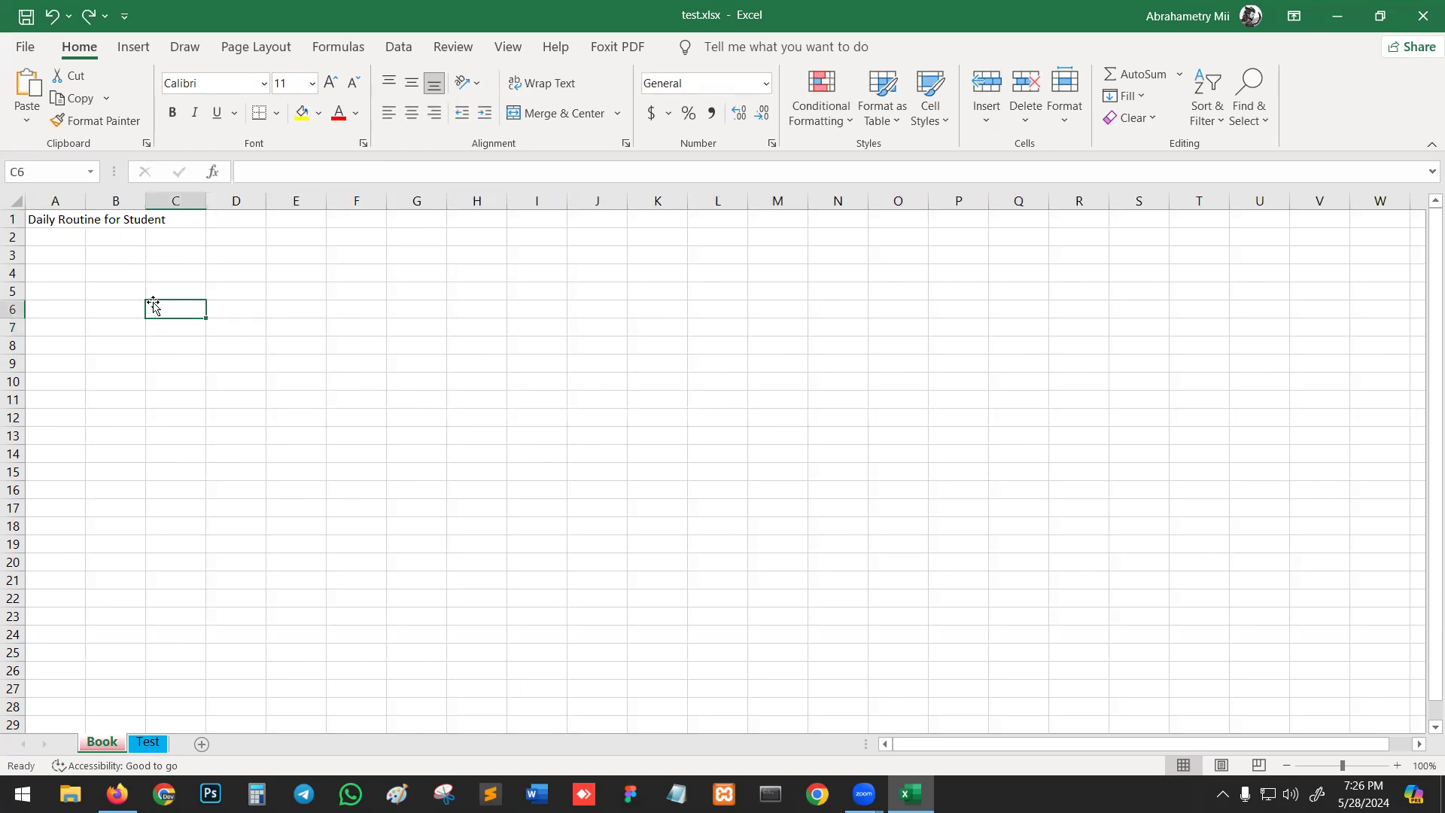
Try wrapping the heading text within cell A1, and undo the wrapping
click(58, 220)
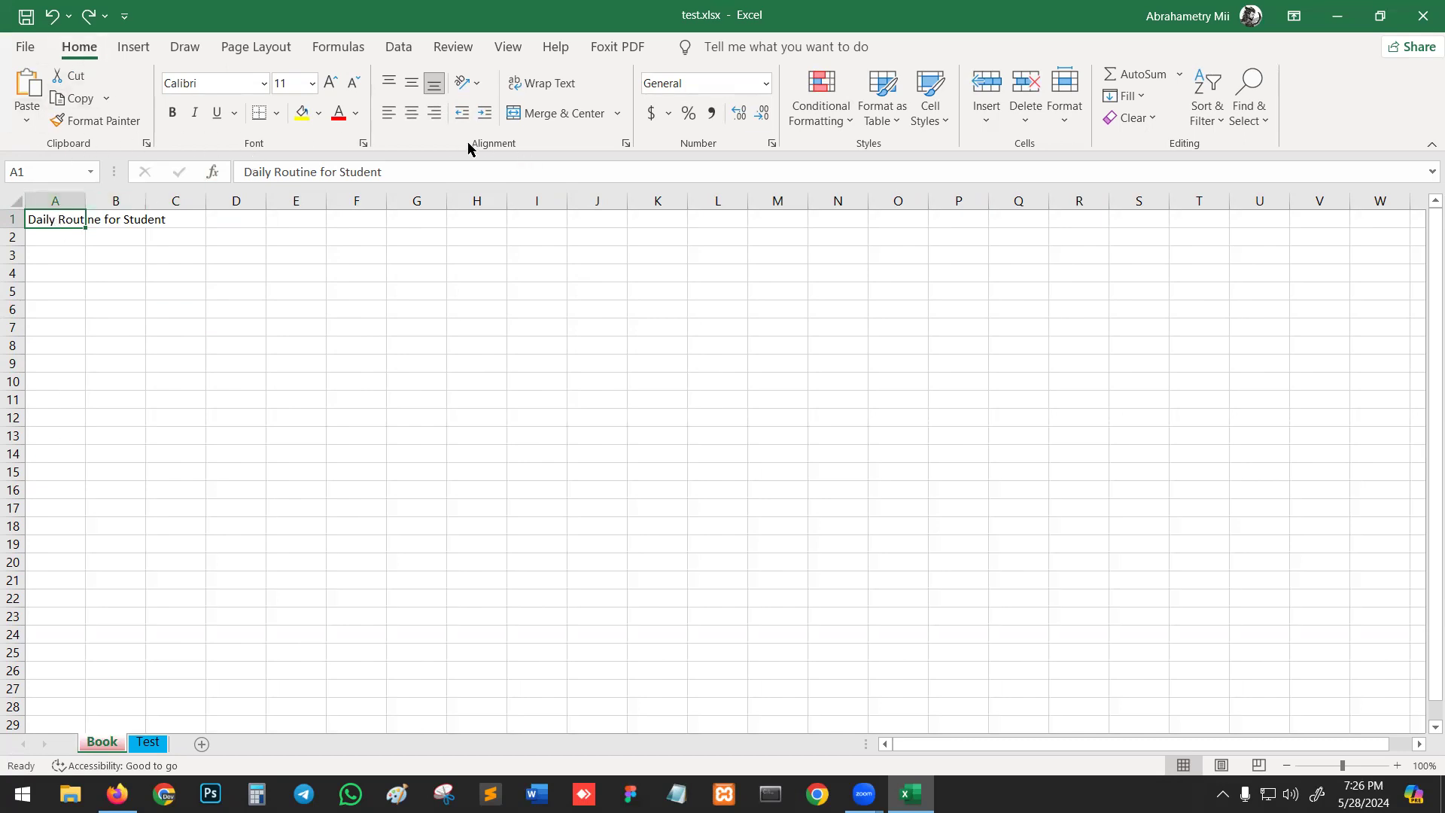
click(539, 86)
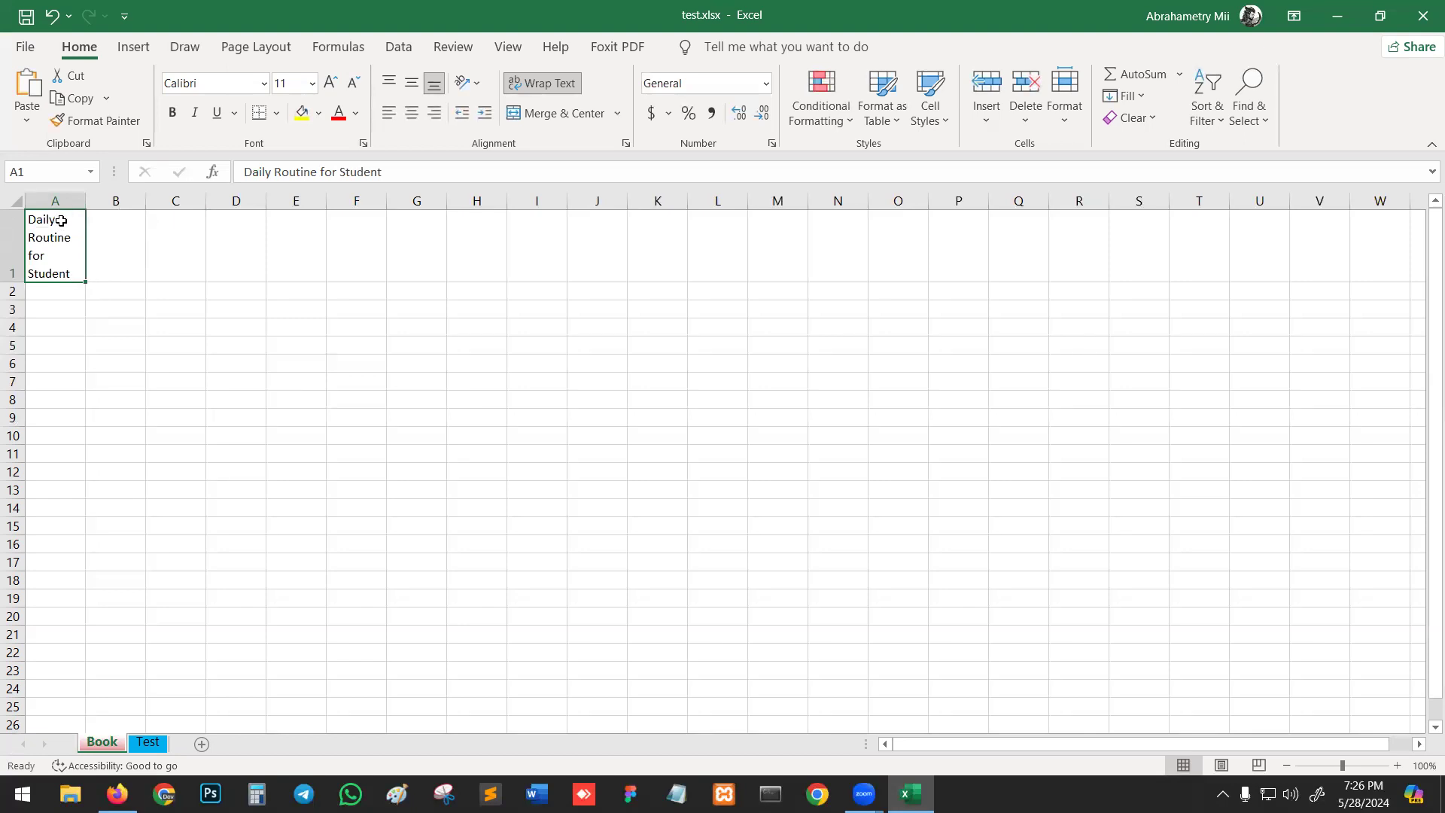
click(62, 288)
click(54, 258)
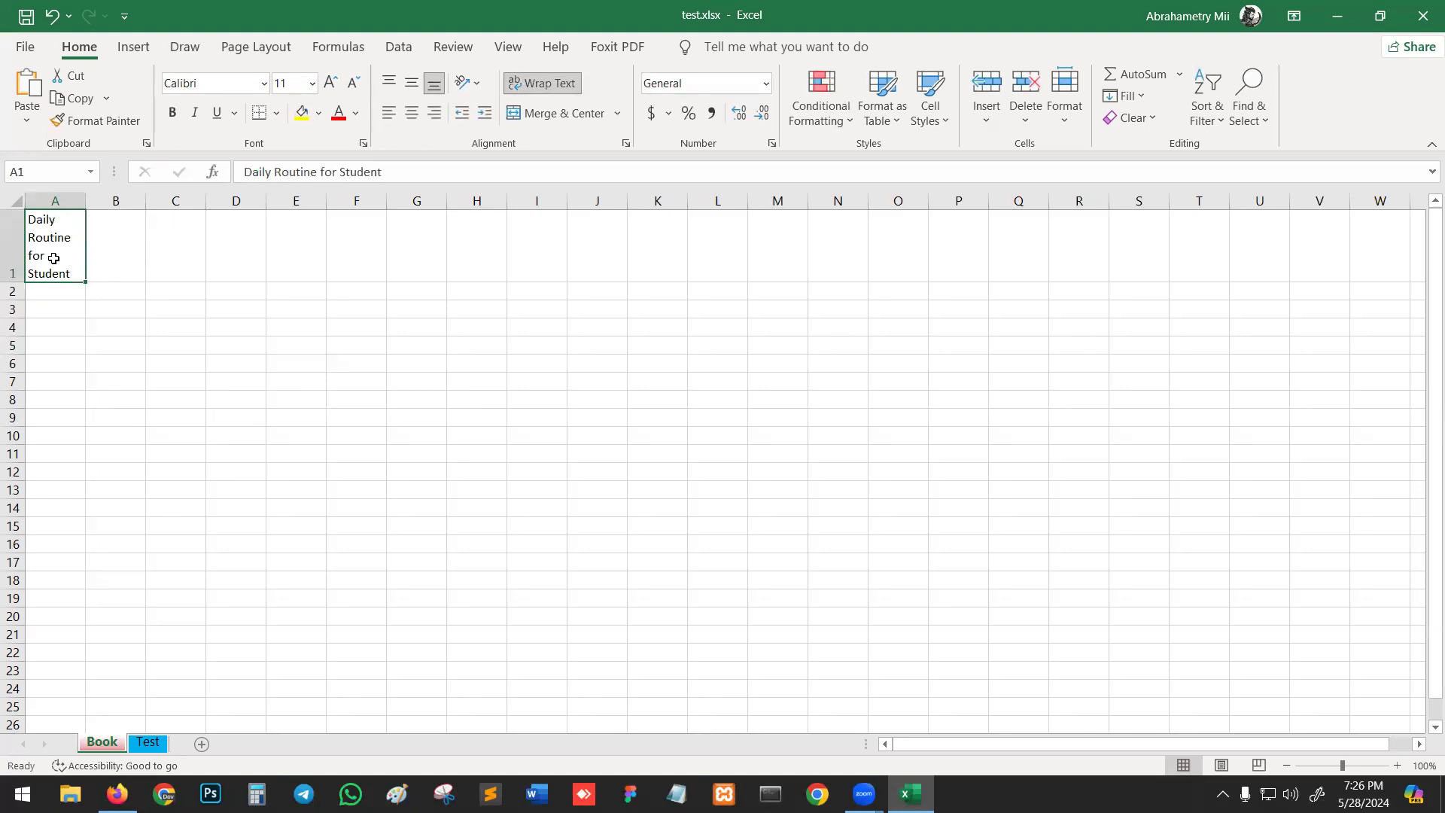
click(180, 366)
click(45, 254)
key(ctrl+z)
click(476, 507)
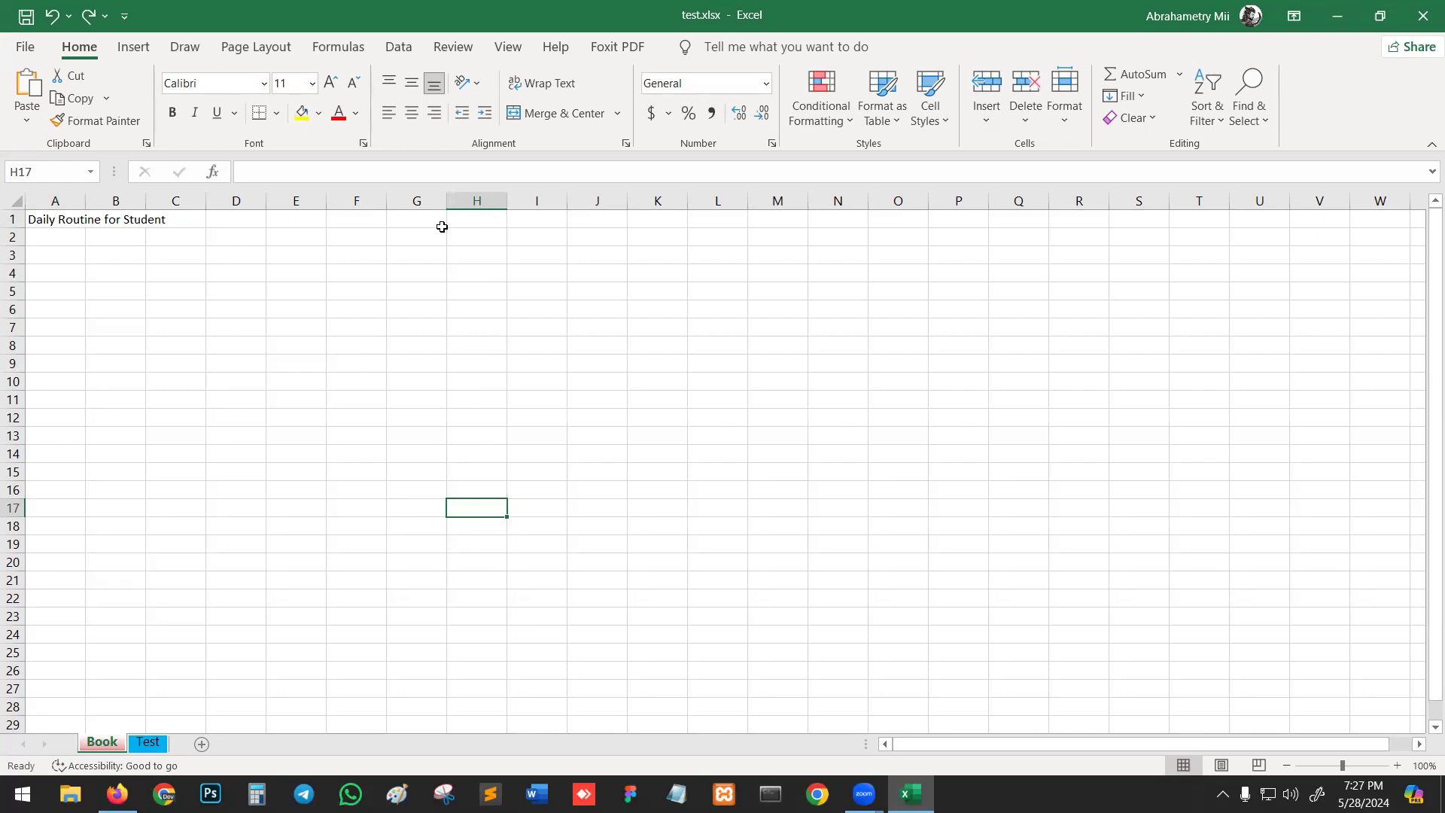
Enter the column heading "Day/Time" in cell A2 below the routine title
click(67, 242)
text(Da)
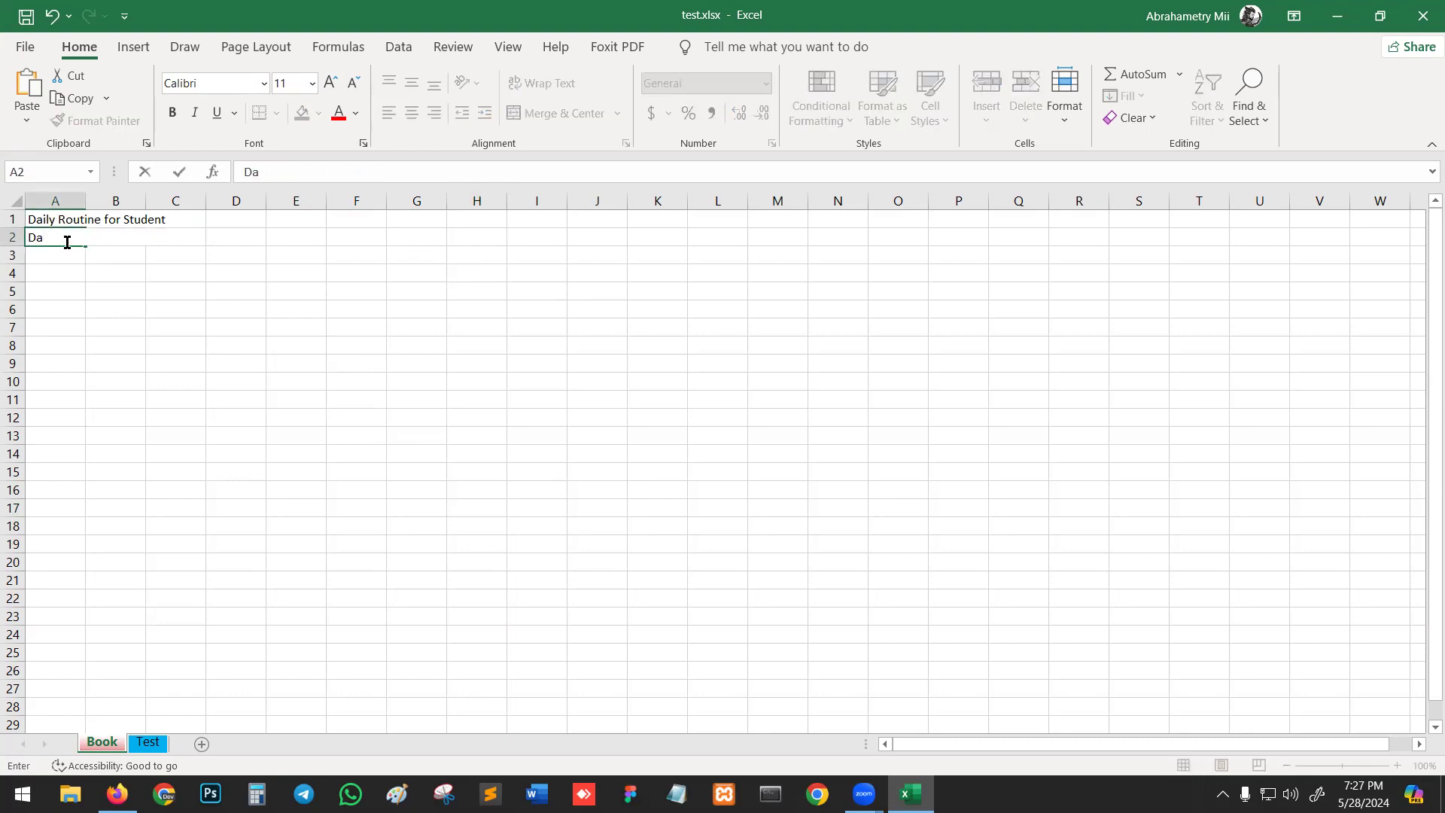
text(teTime)
key(Return)
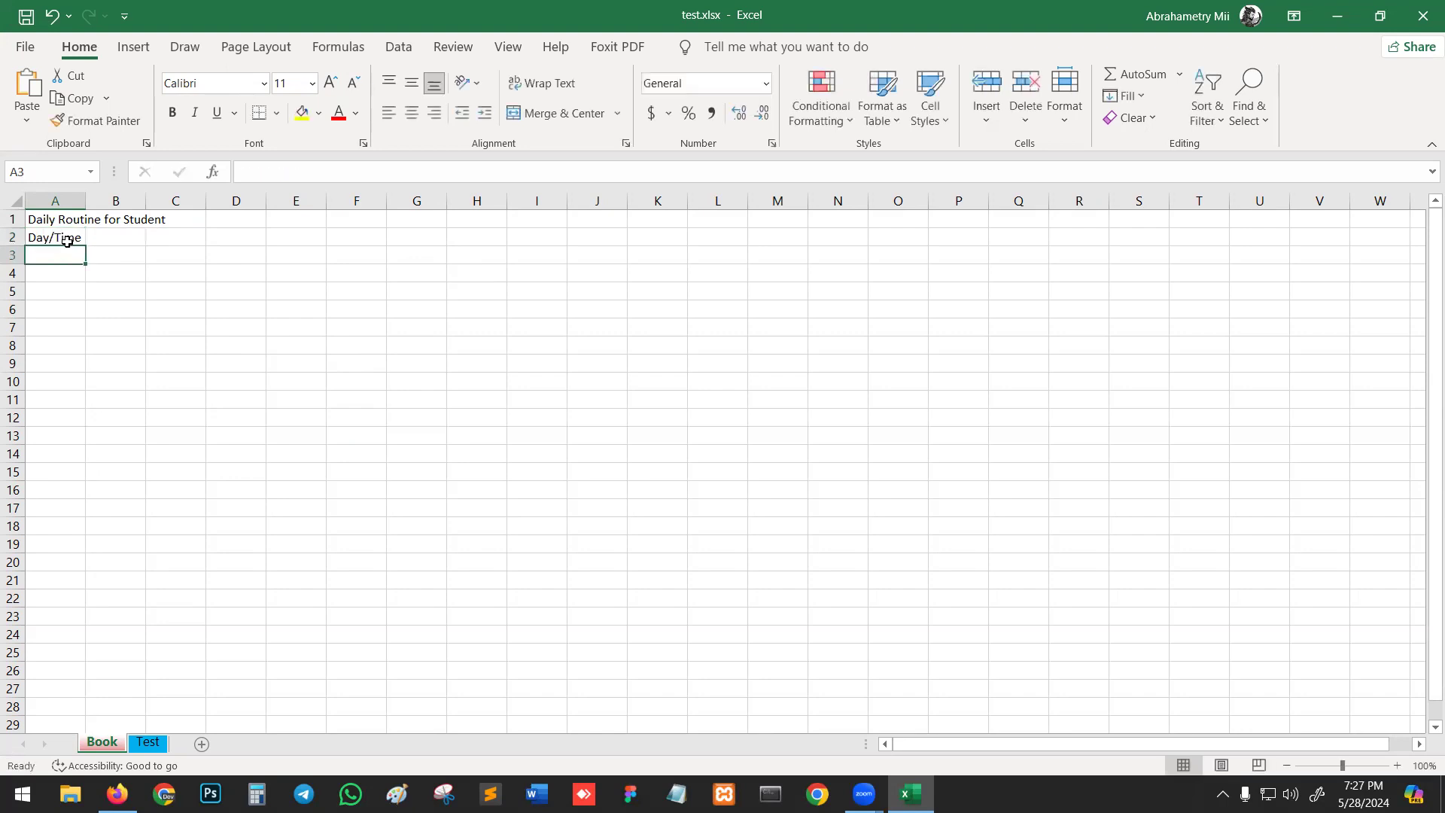
Enter the time slots 8.00-9.30 in cell B2 and 9.30-11.00 in cell C2
click(119, 241)
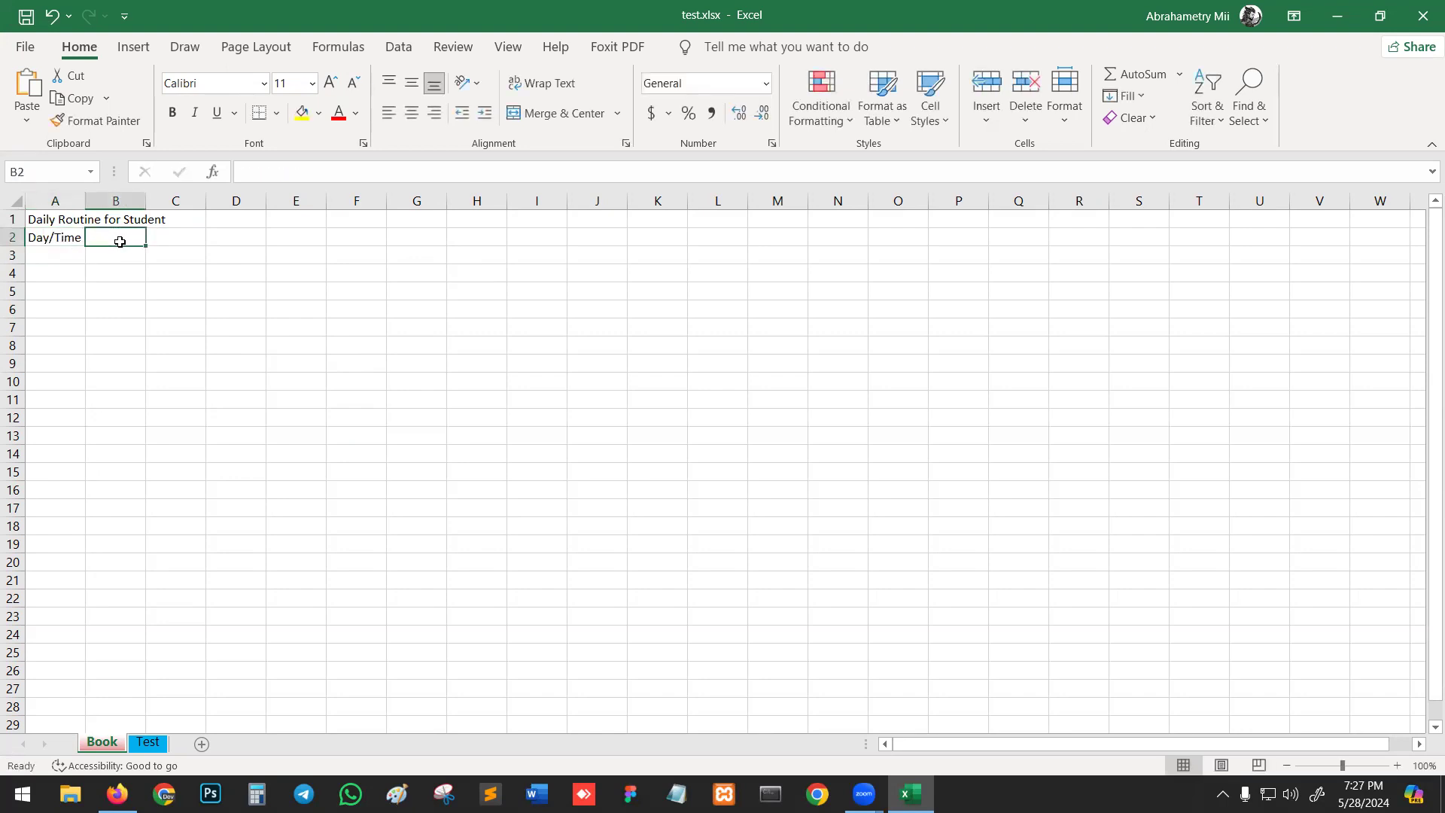
text(8.00)
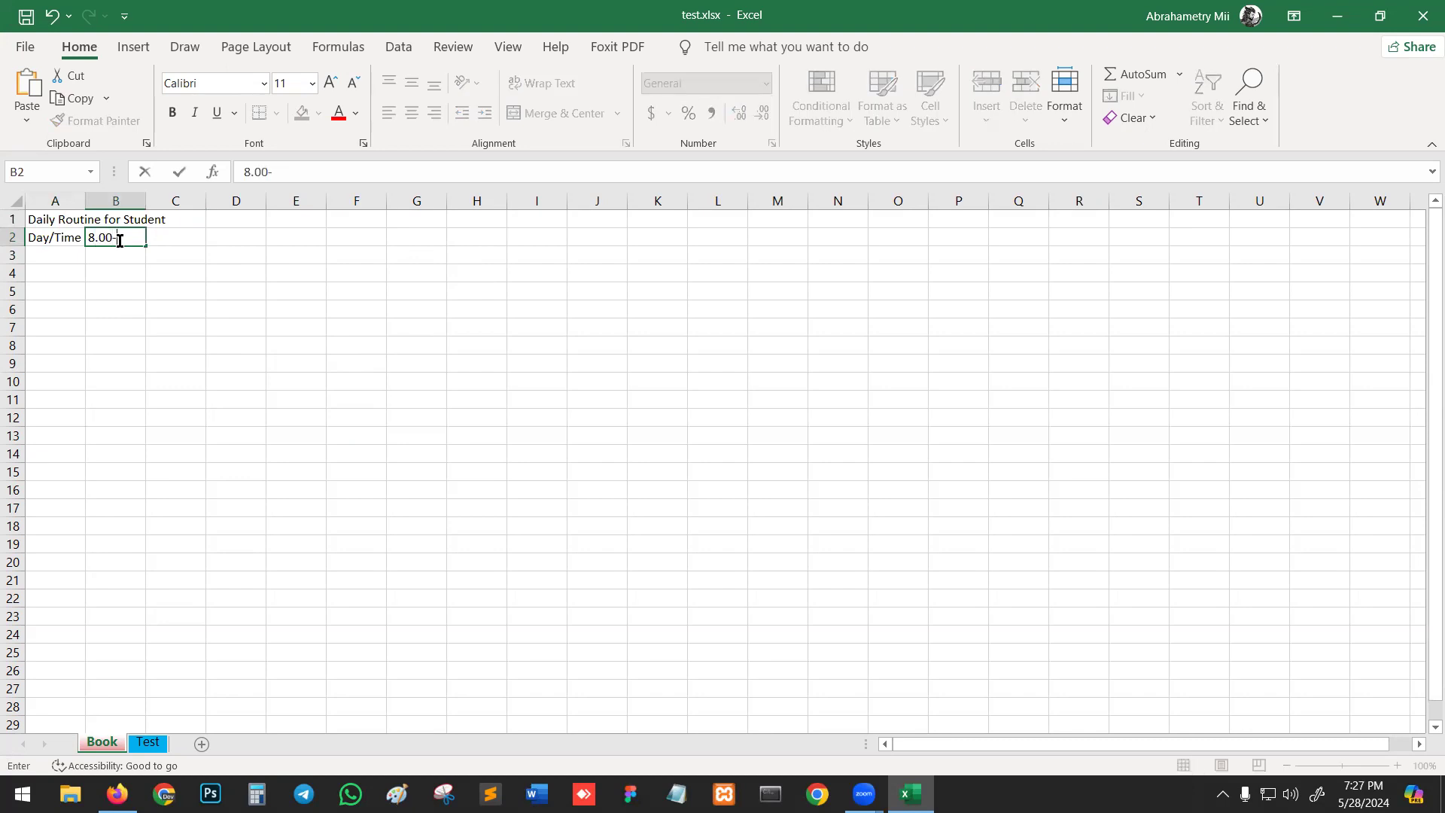
text(-9.30)
key(Tab)
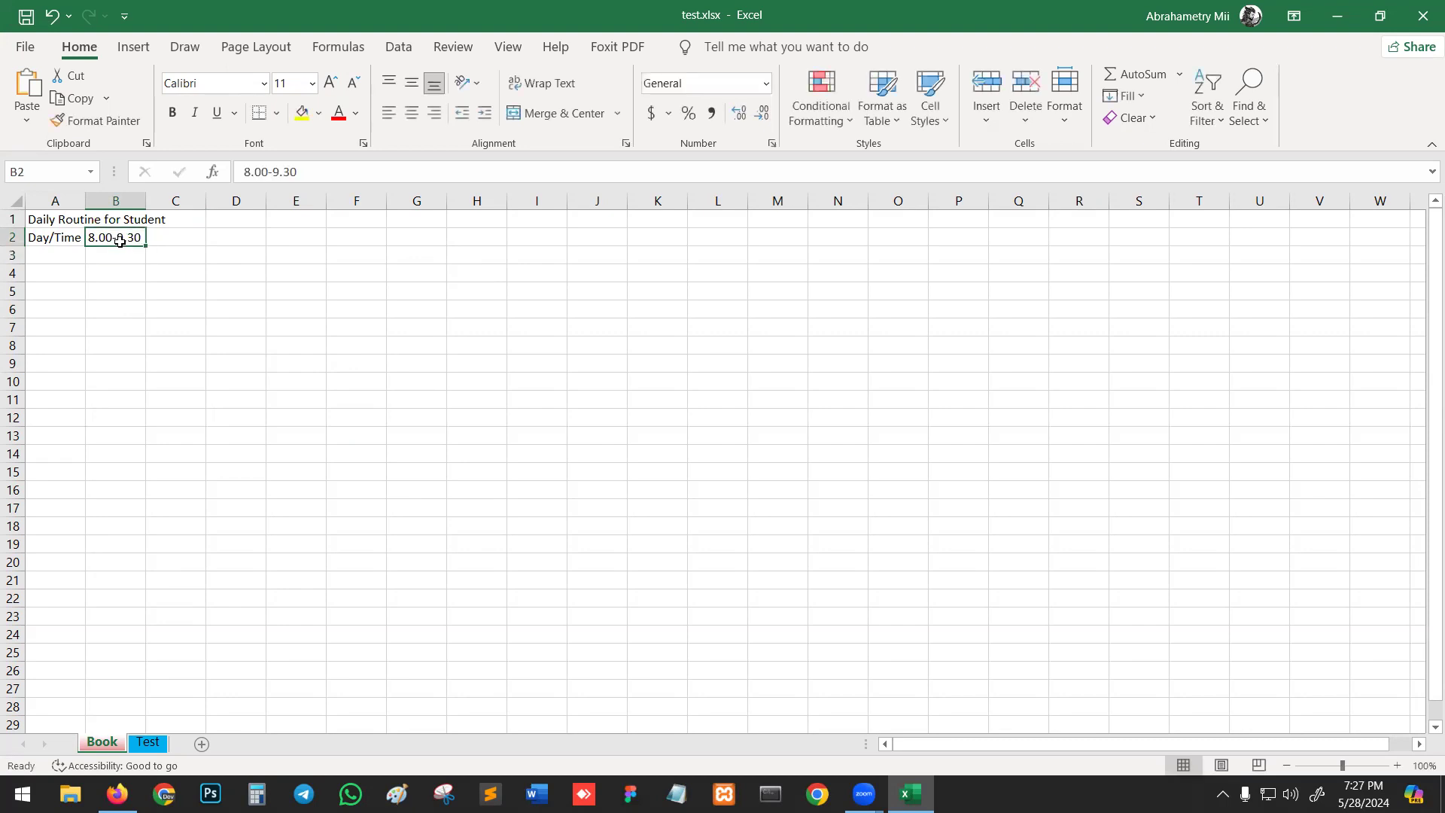
text(9.30-)
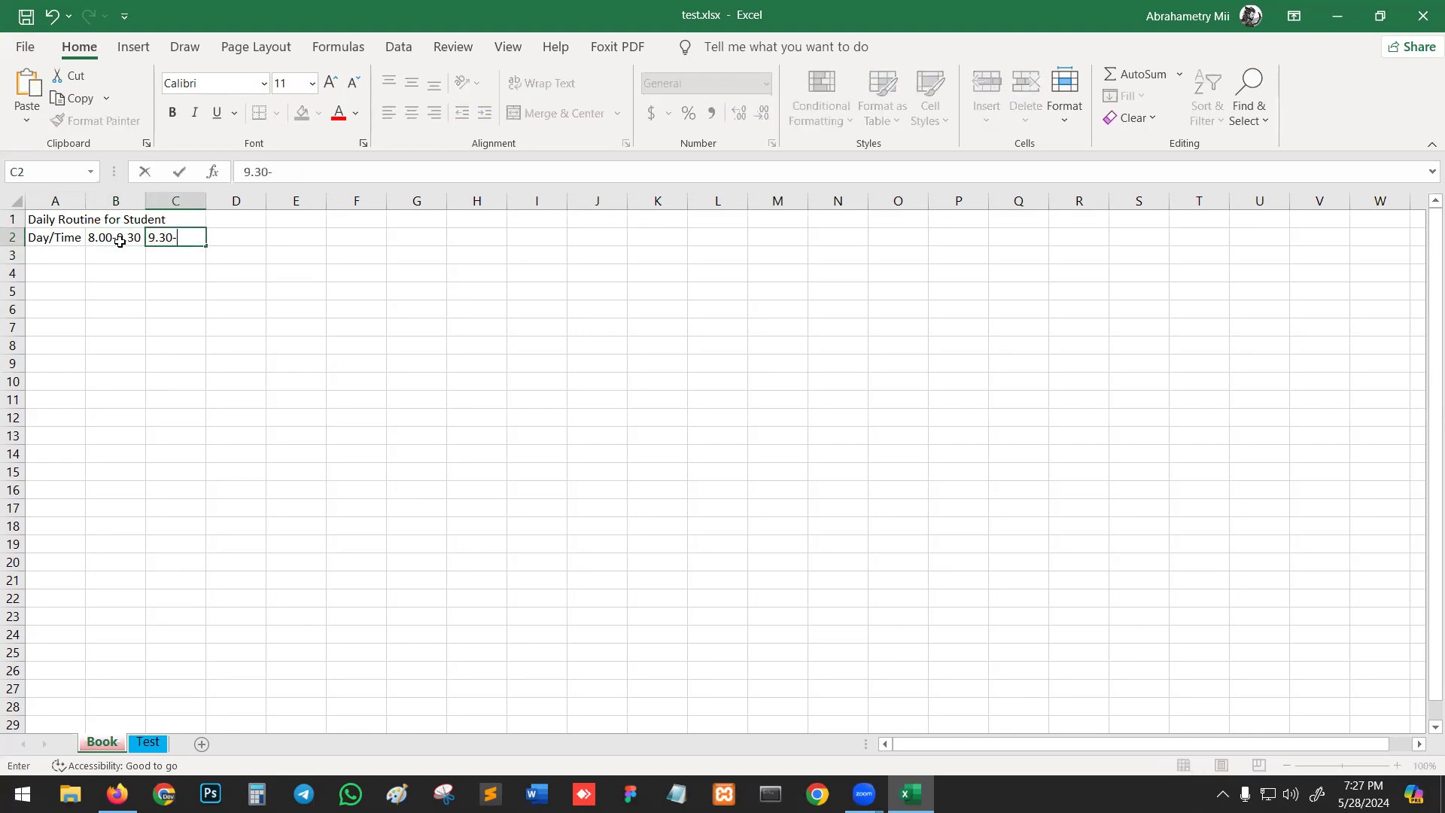
text(11.00)
key(Return)
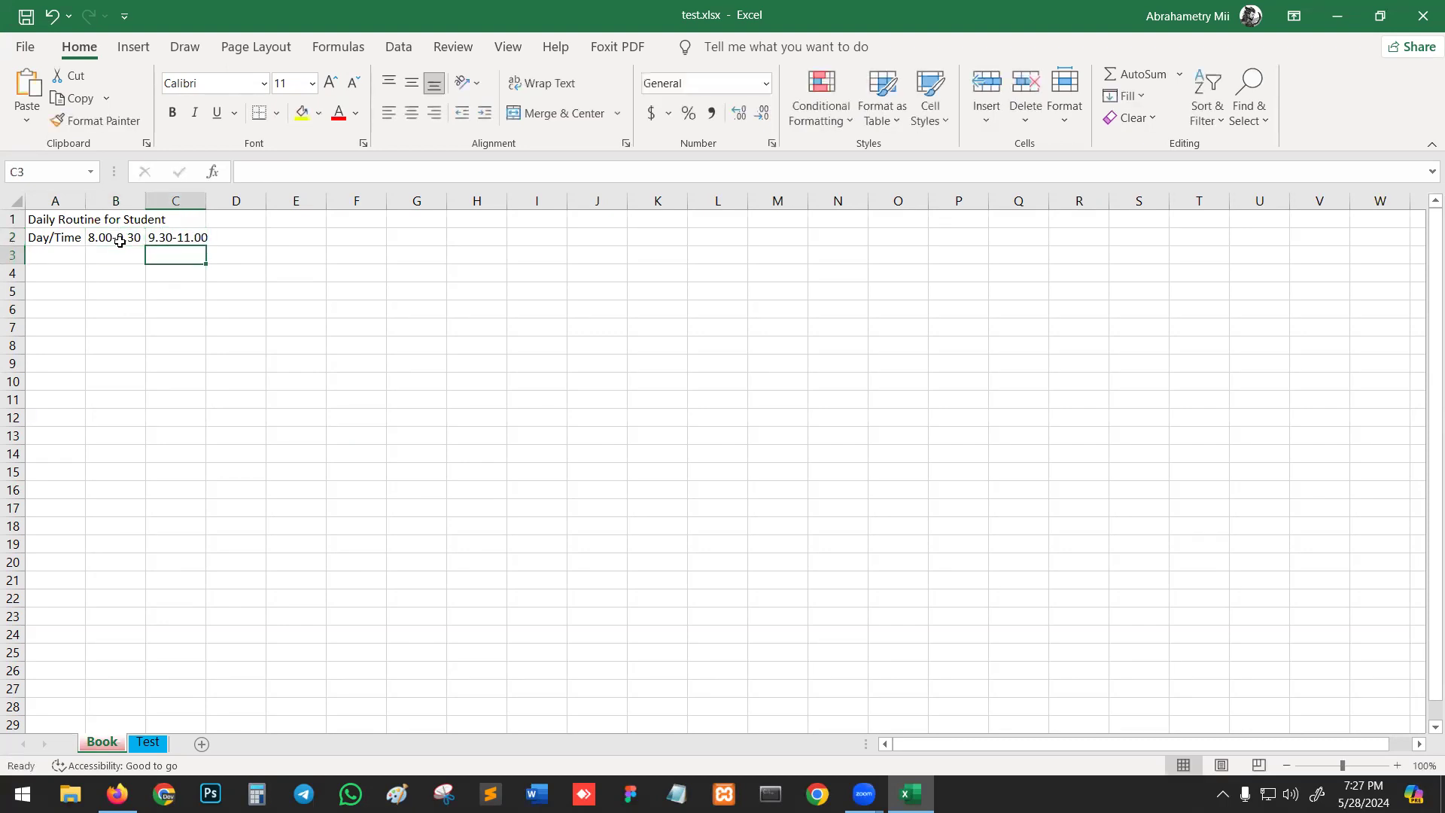
Enter the time slots 11.00-12.30, 12.30-2.00 and 2.00-3.30 in cells D2, E2 and F2
key(Up)
key(Right)
text(11.00-)
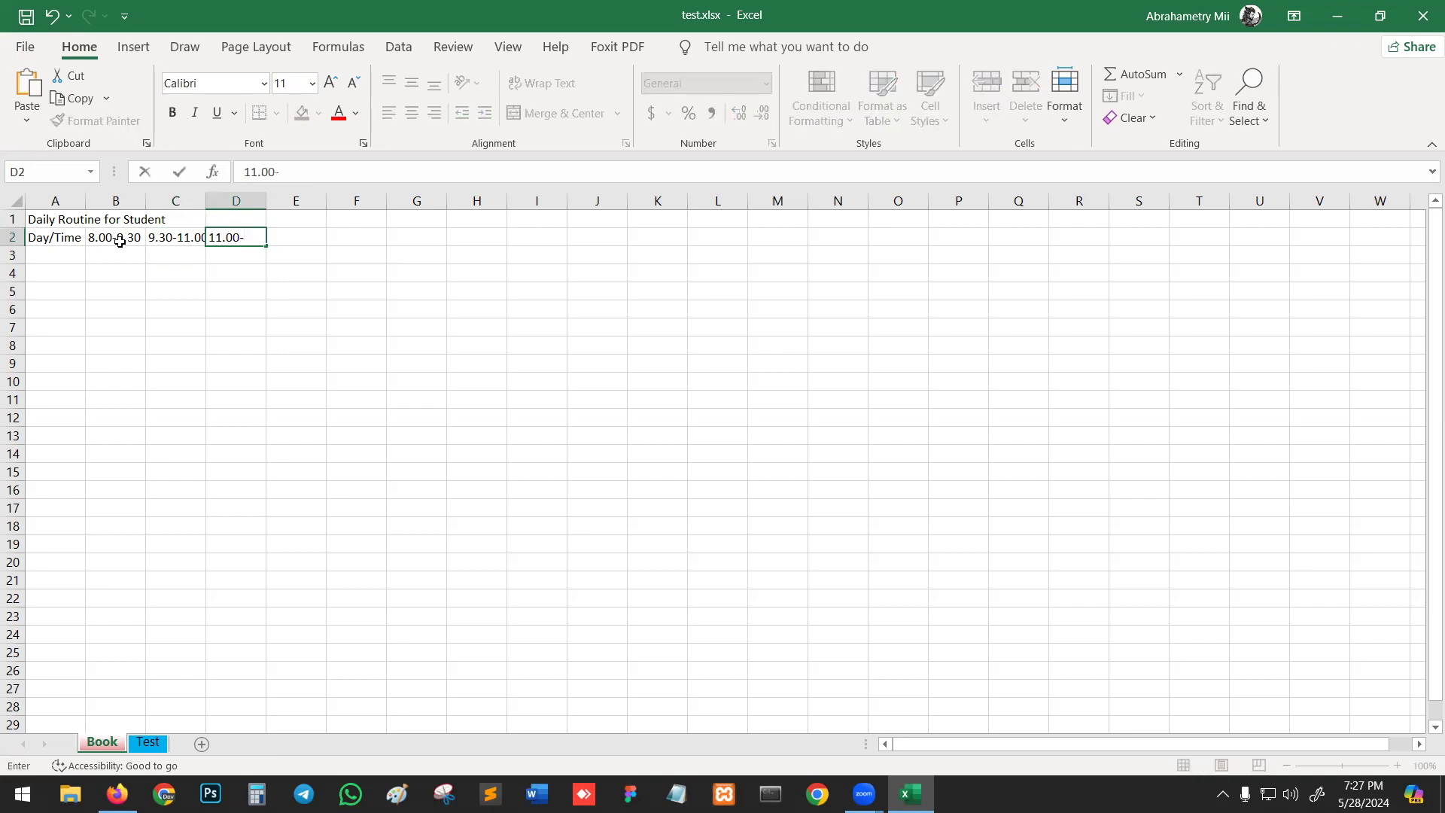
text(12.30)
key(Return)
key(Up)
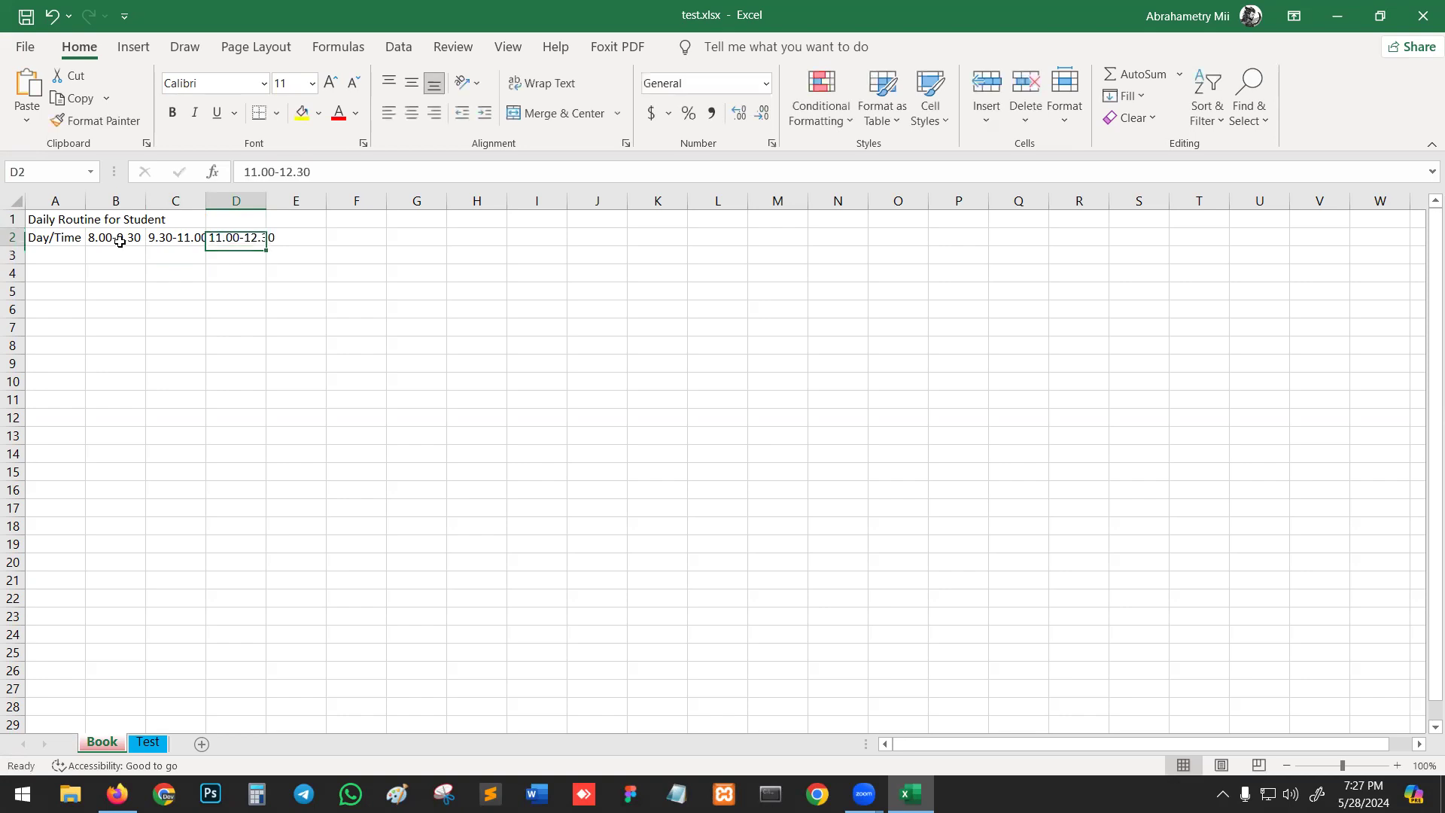
key(Right)
text(12)
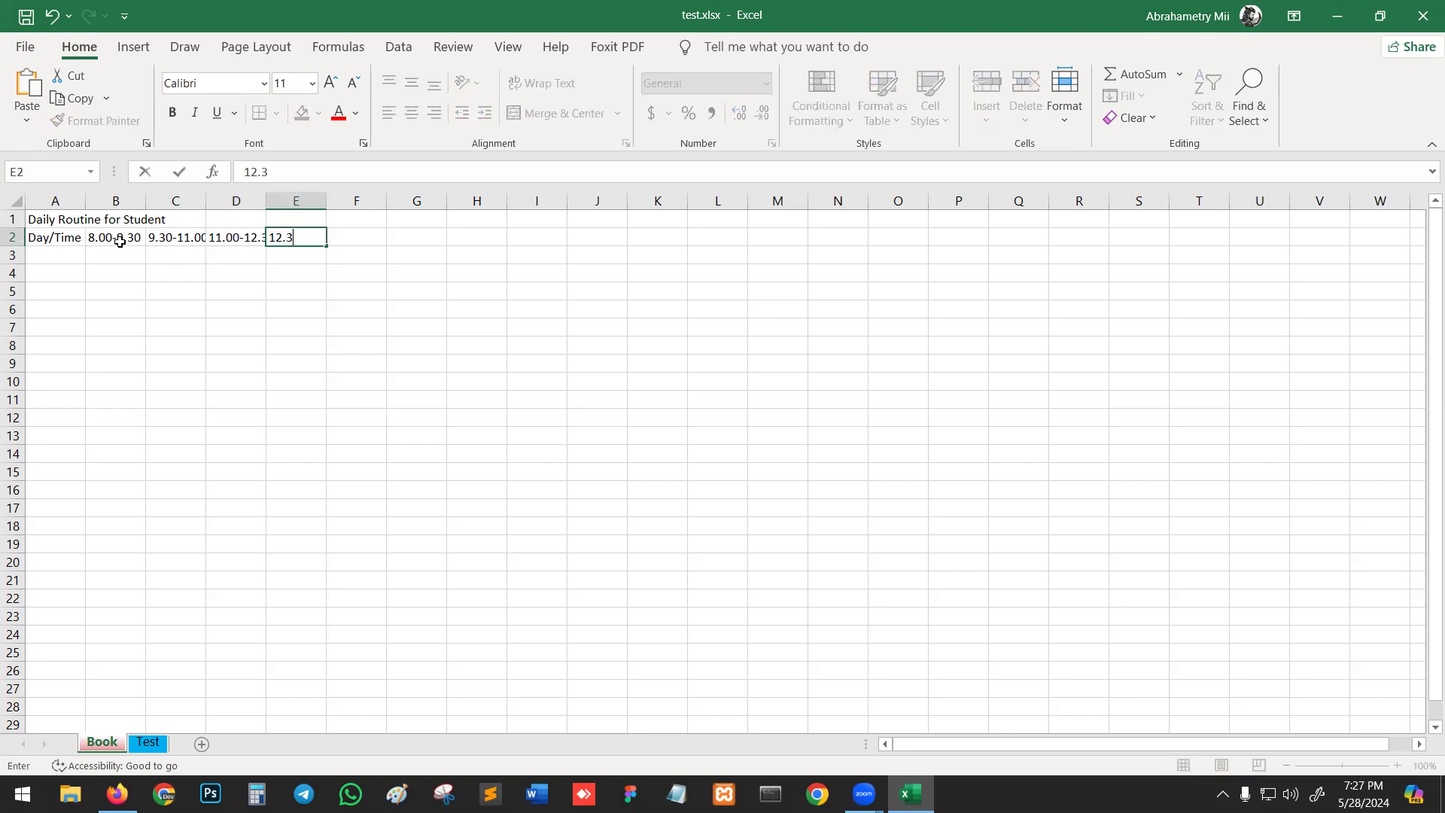
text(.30-2.00)
key(Return)
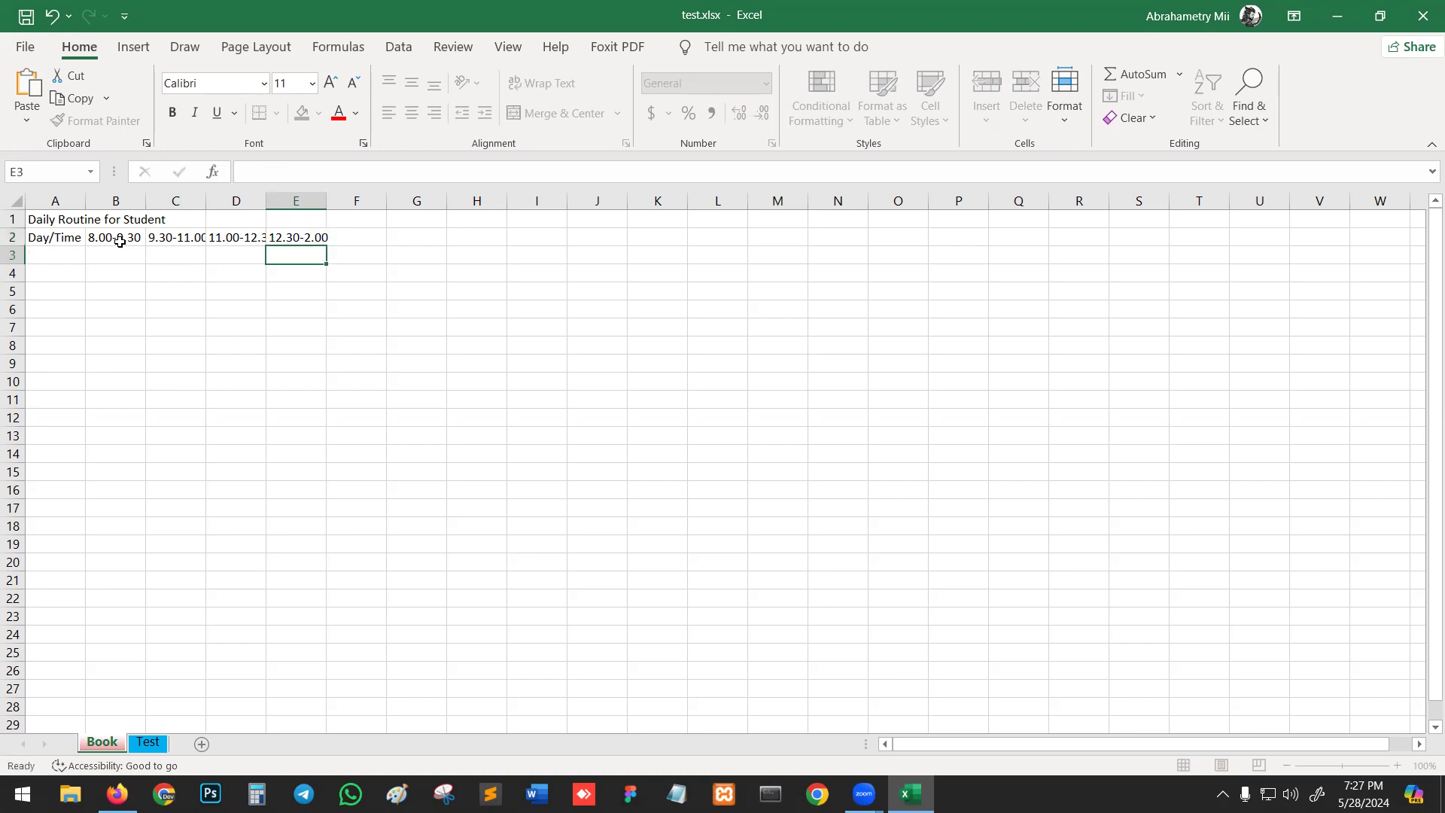
click(353, 241)
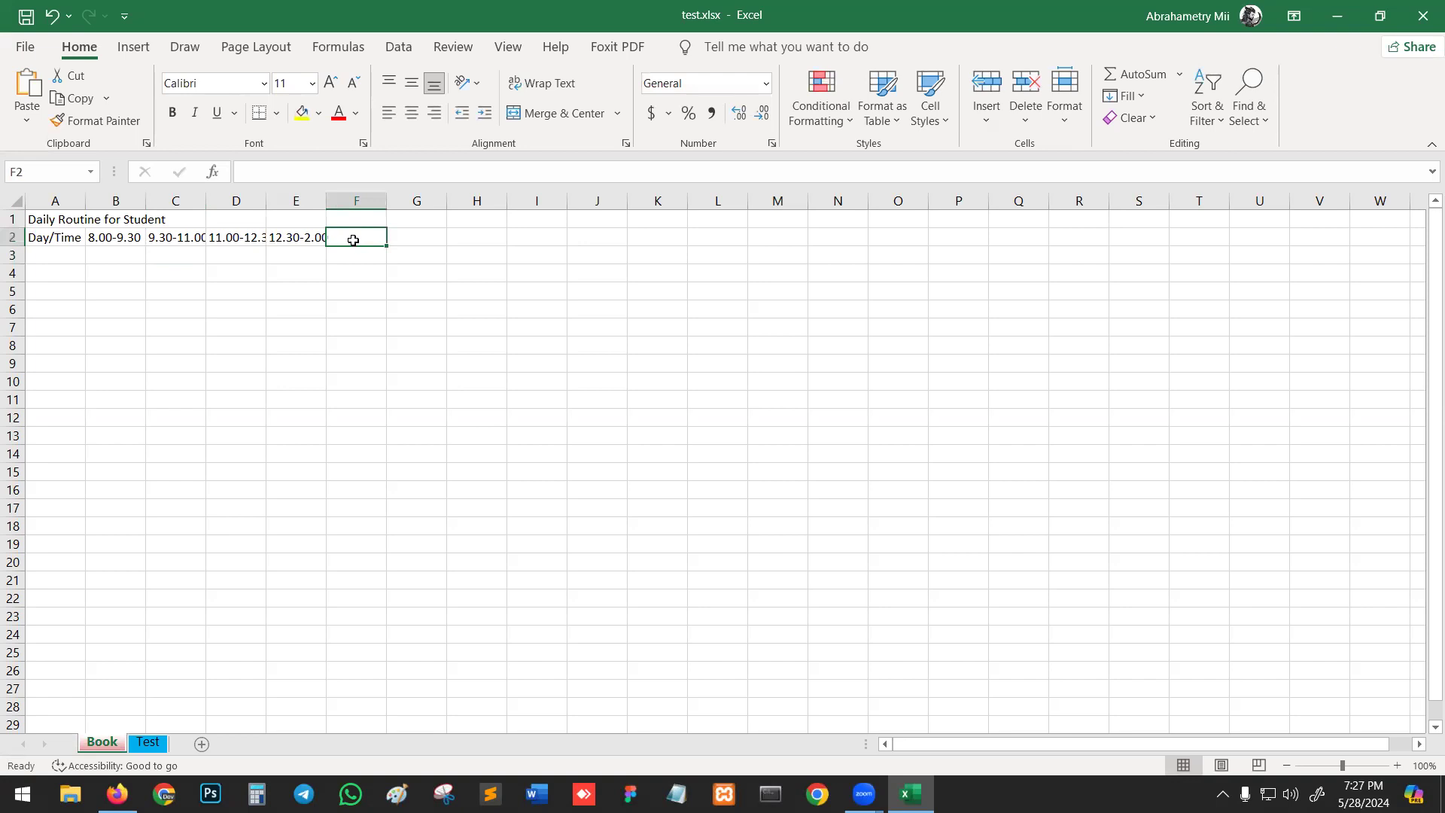
text(2.00-3.30)
key(Return)
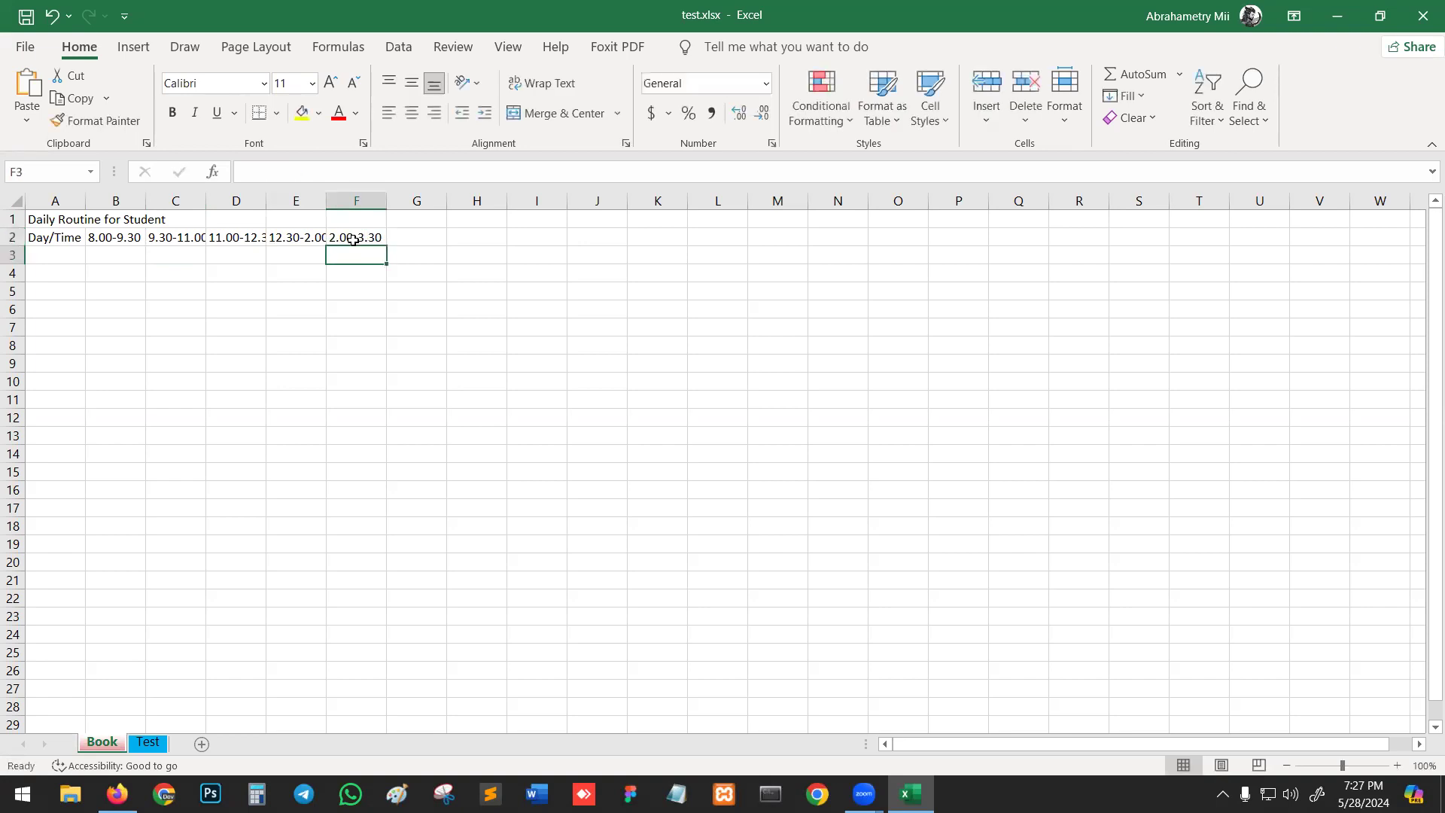
List the days Sat, Sun, Mon and Tue in cells A3 to A6 under the Day/Time heading
click(54, 253)
text(Sat)
key(Return)
text(Satun)
key(Return)
text(Mon)
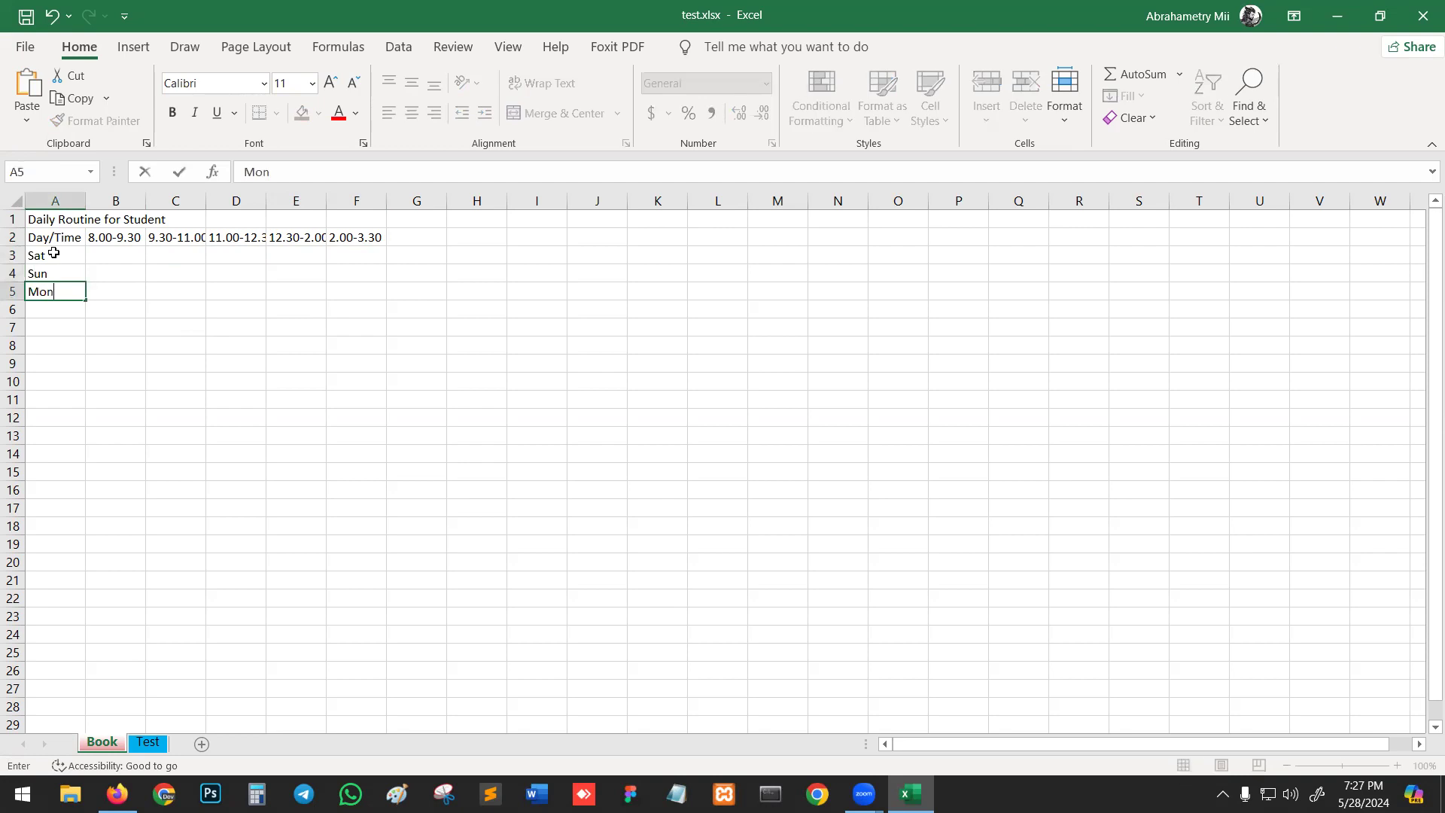
key(Return)
text(Tue)
key(Return)
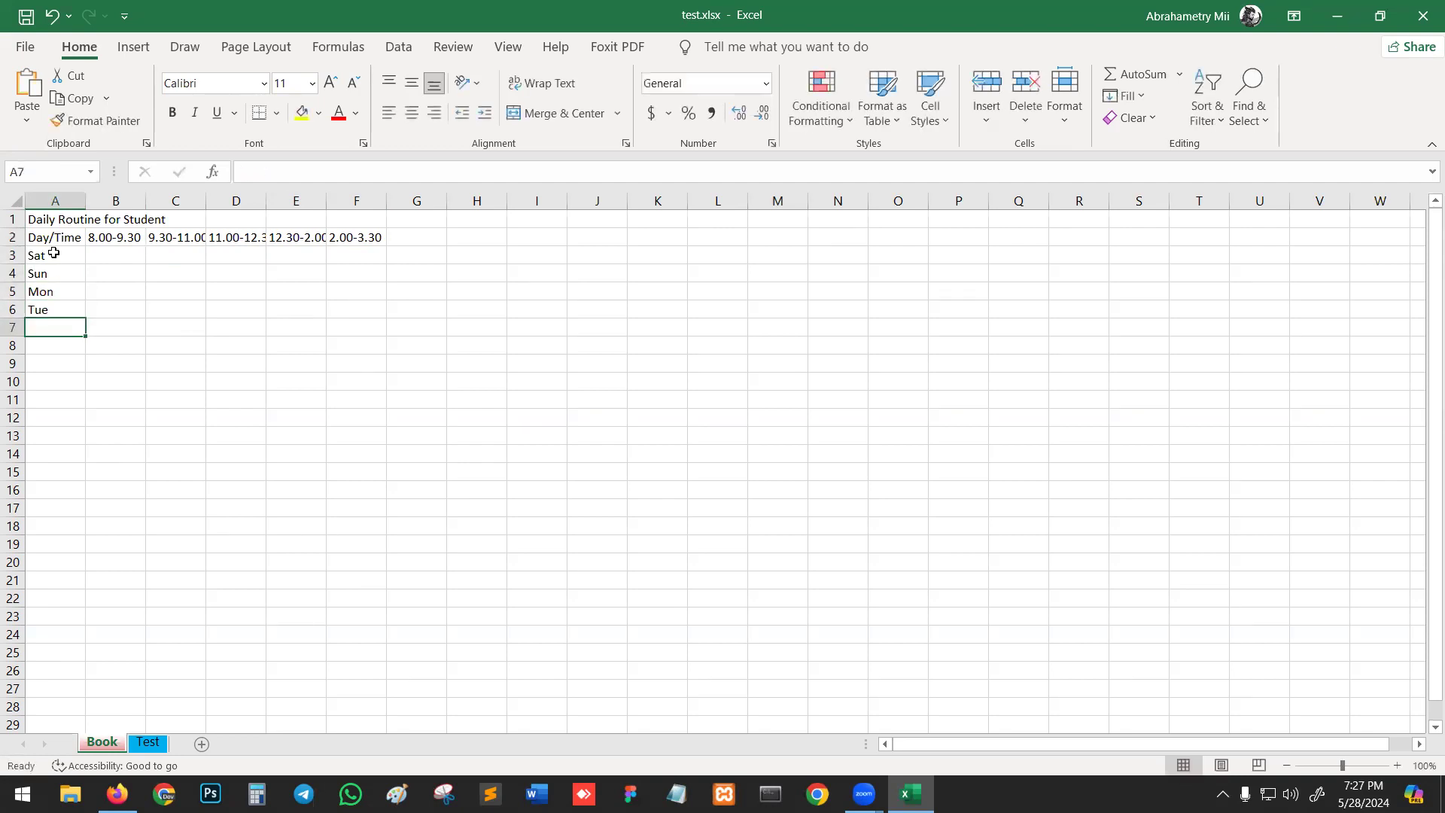
AutoFit all columns of the Book sheet to the width of their contents
click(305, 450)
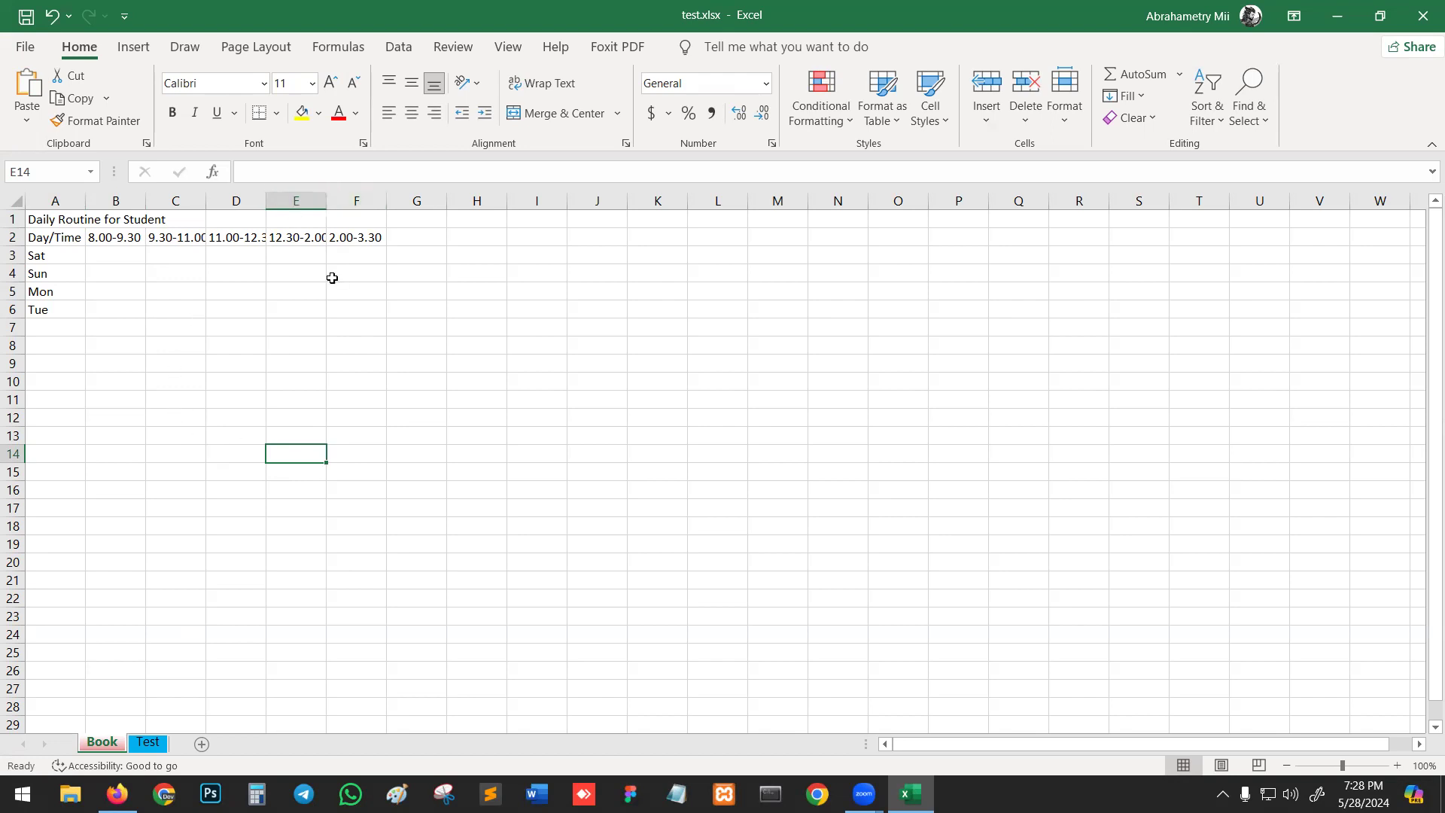
key(ctrl+a)
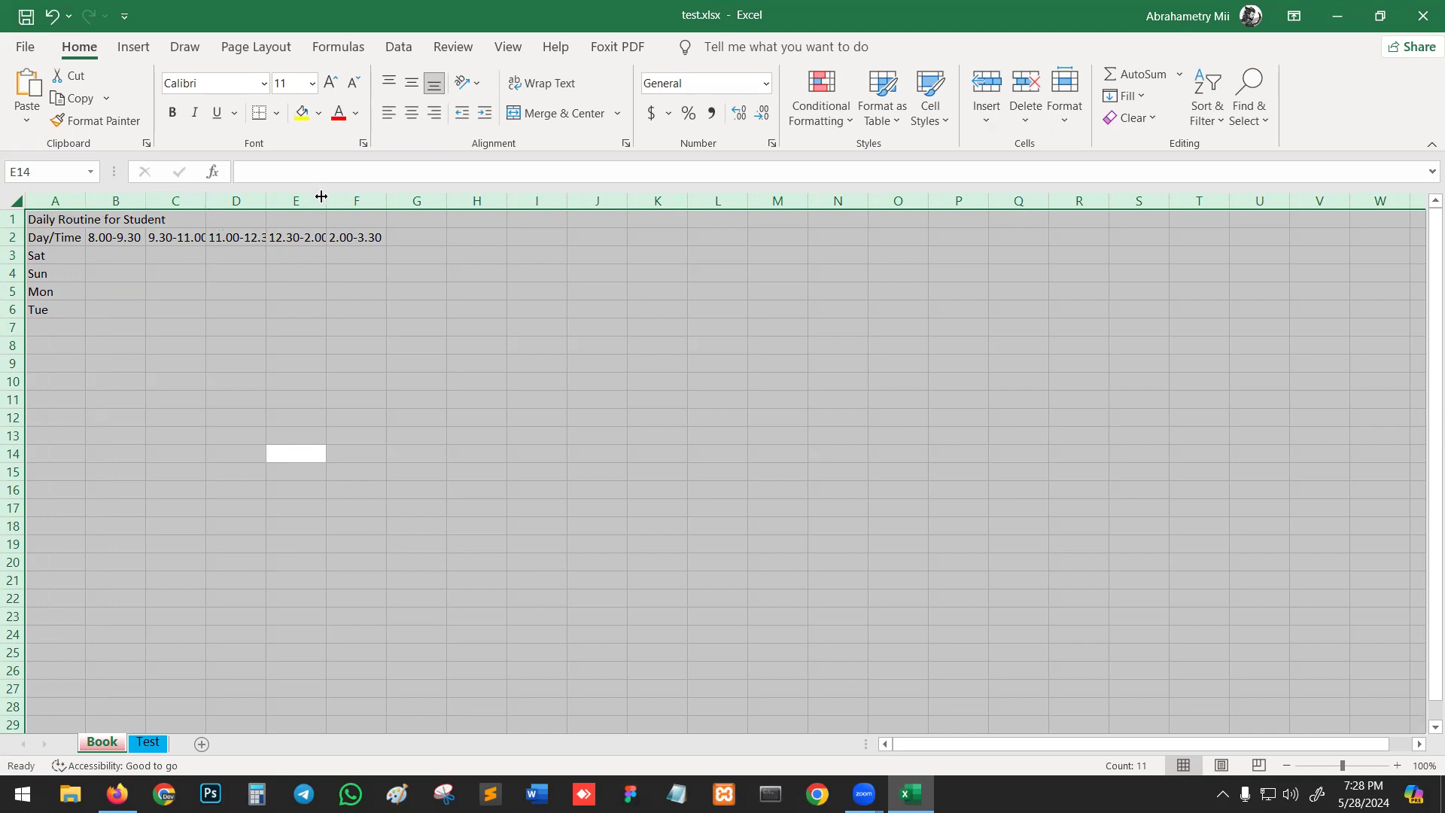
double_click(265, 201)
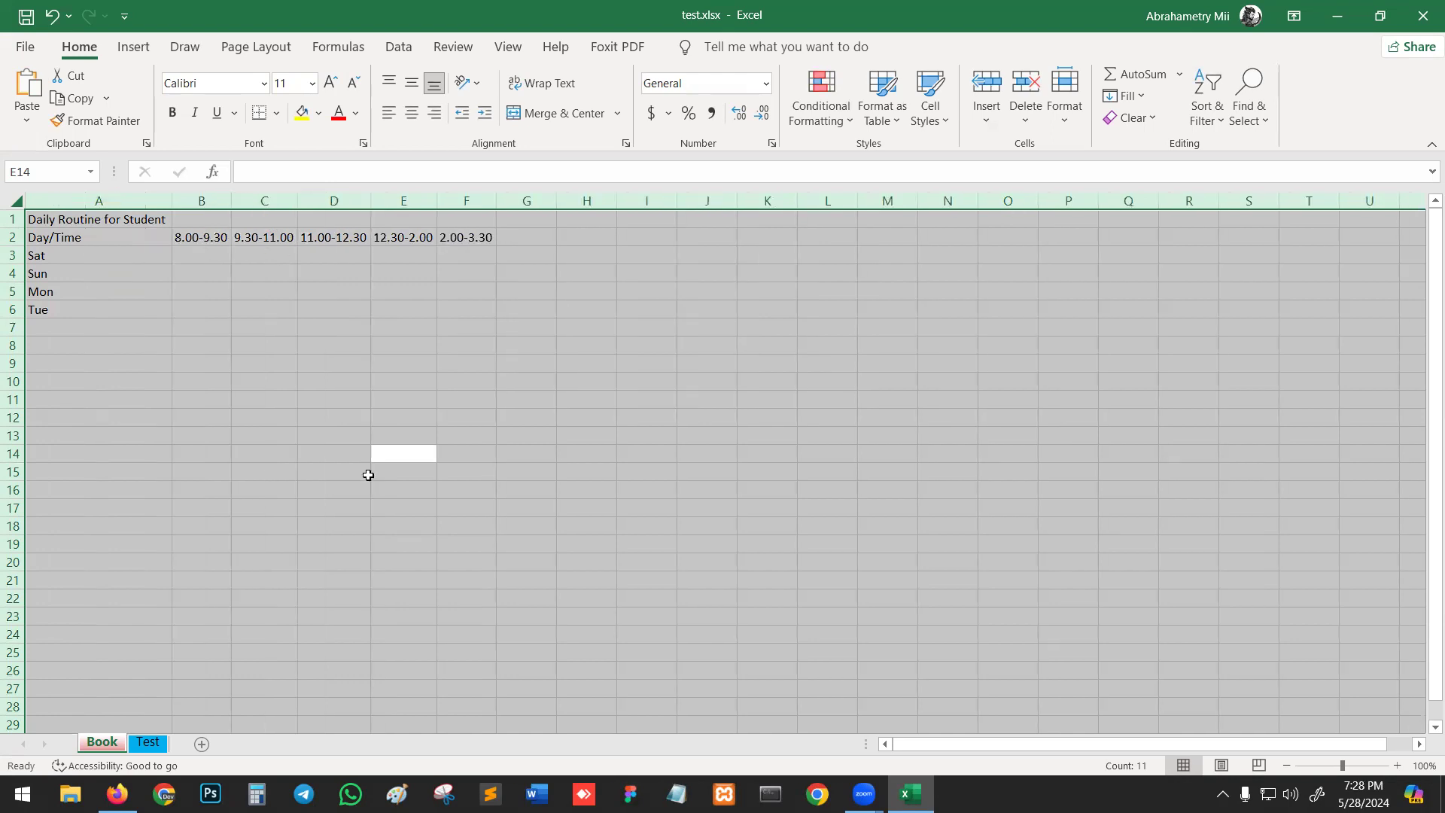
click(390, 411)
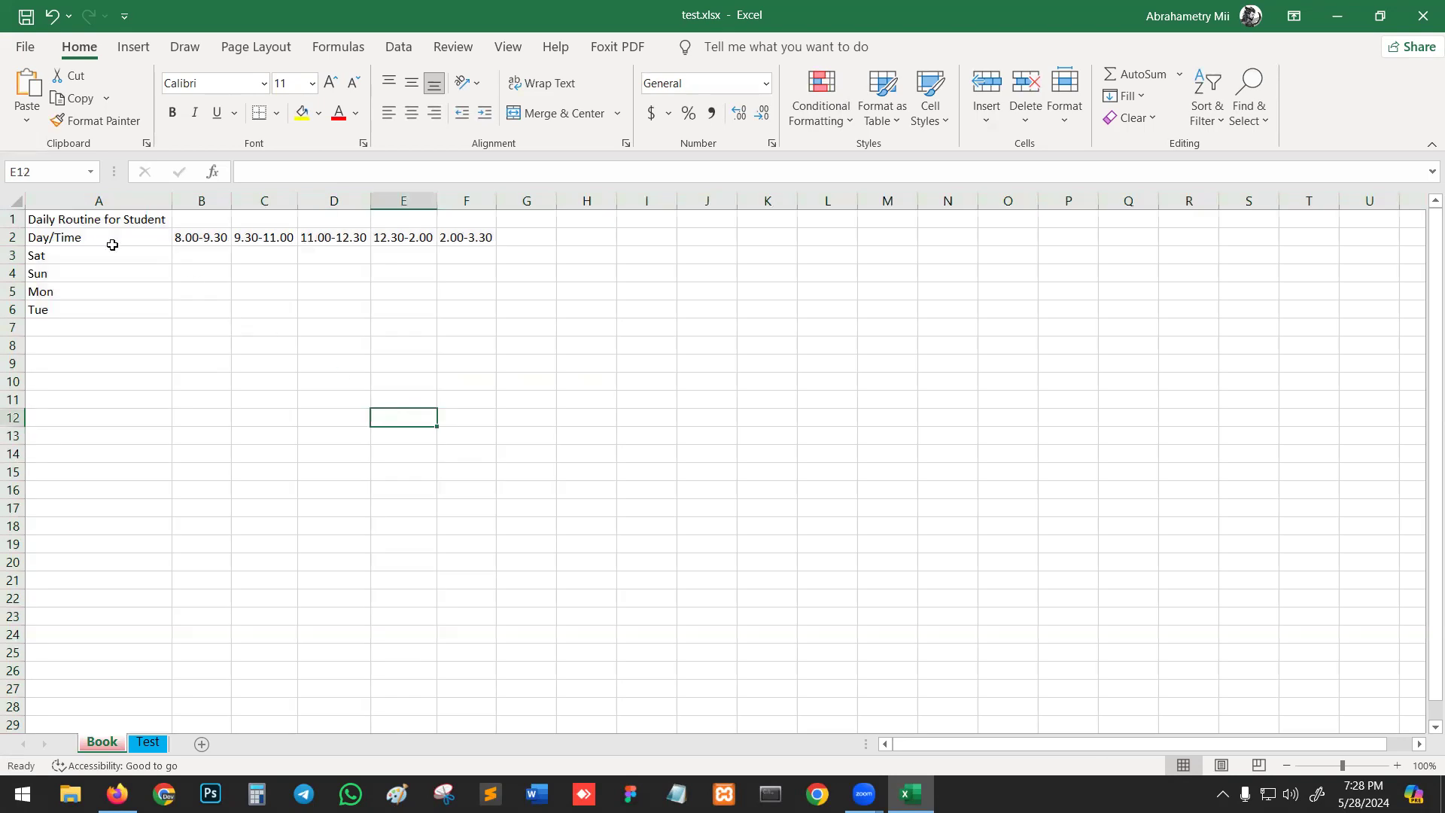
Merge and center the title Daily Routine for Student across cells A1 to I1
drag(95, 220, 642, 219)
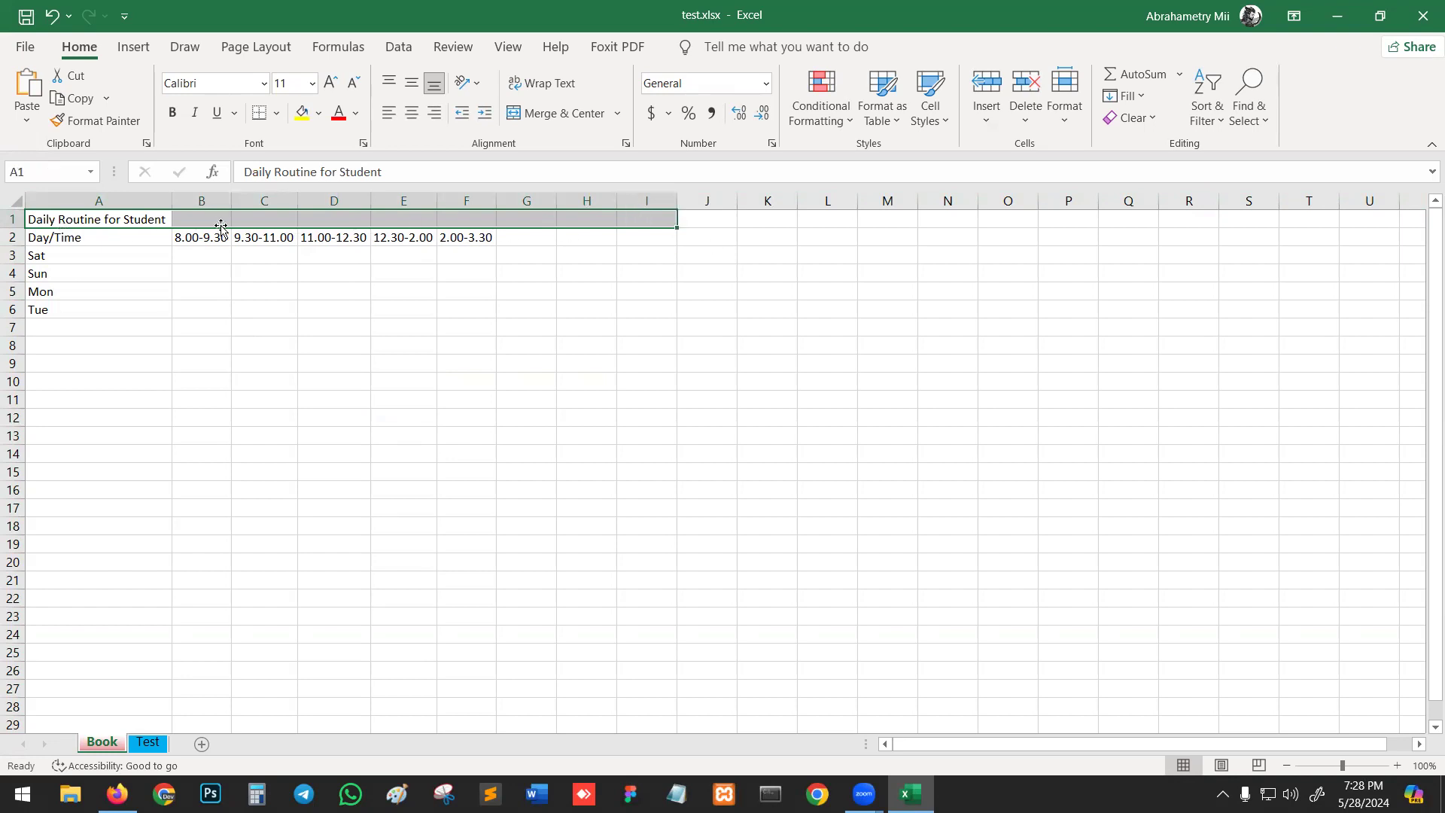
click(548, 120)
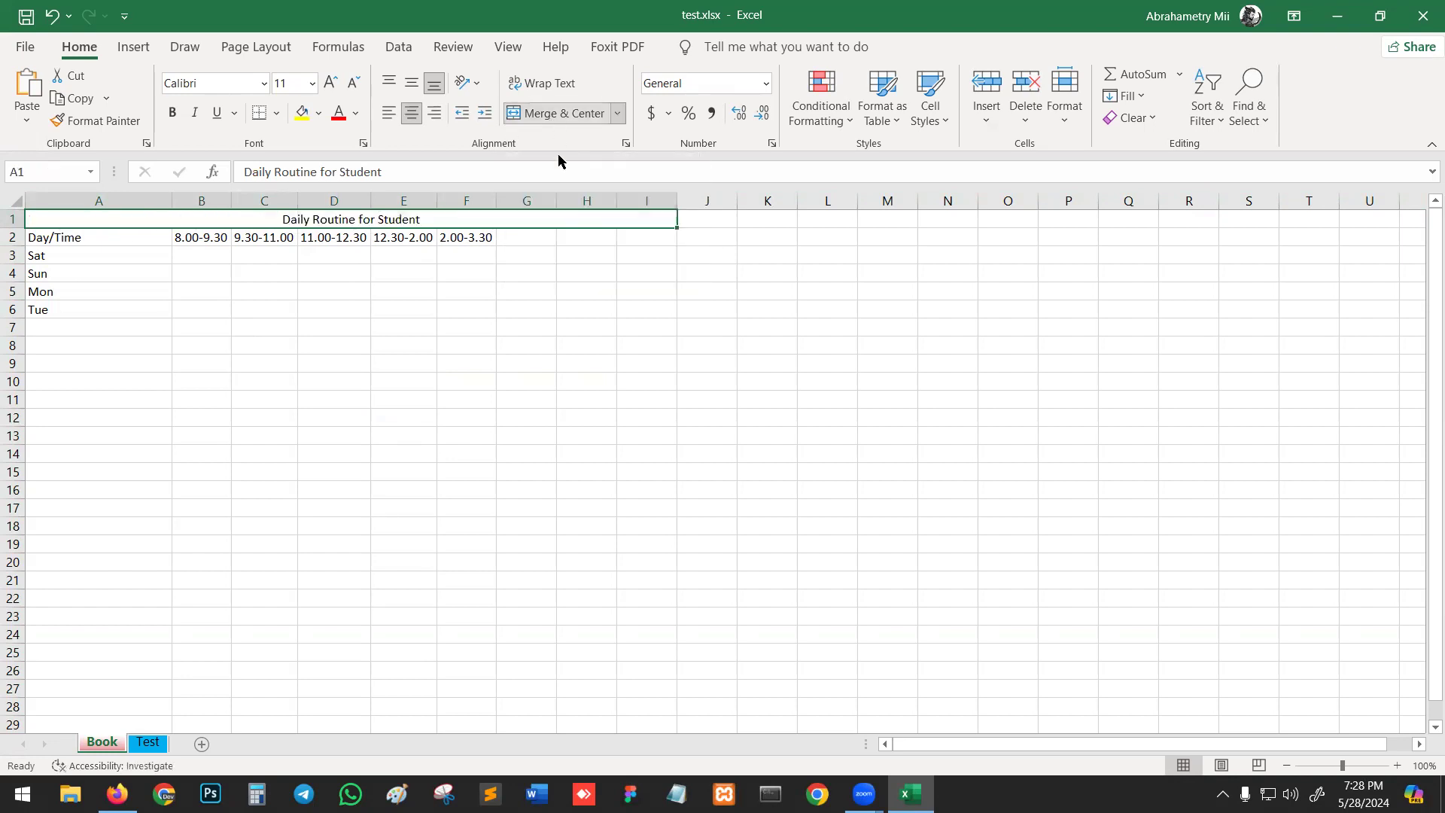
click(360, 429)
click(155, 216)
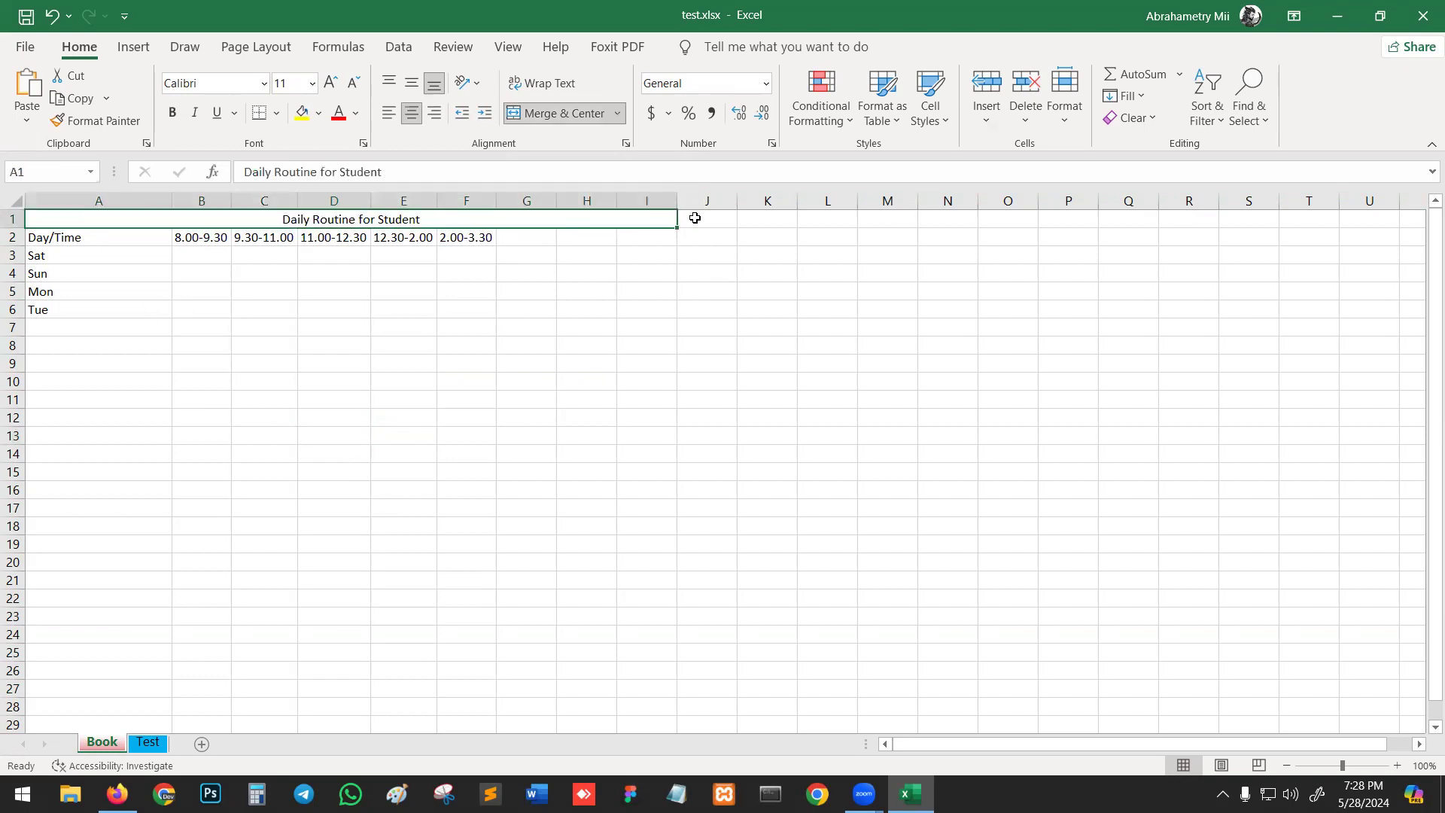
click(608, 315)
Bold the Day/Time heading and the day names in cells A2 to A6
drag(91, 238, 101, 304)
click(132, 379)
drag(119, 236, 125, 311)
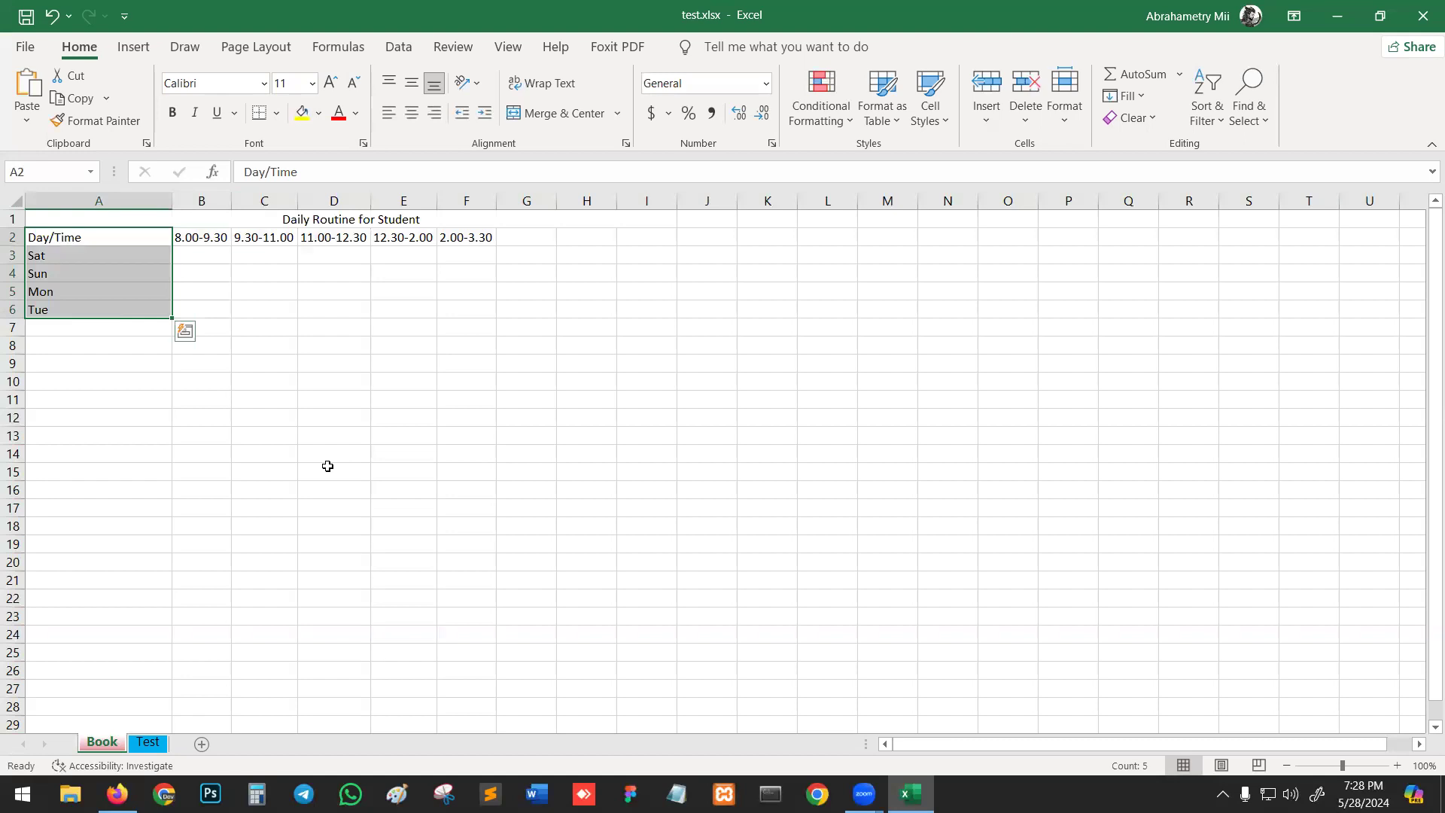
key(ctrl+b)
click(193, 448)
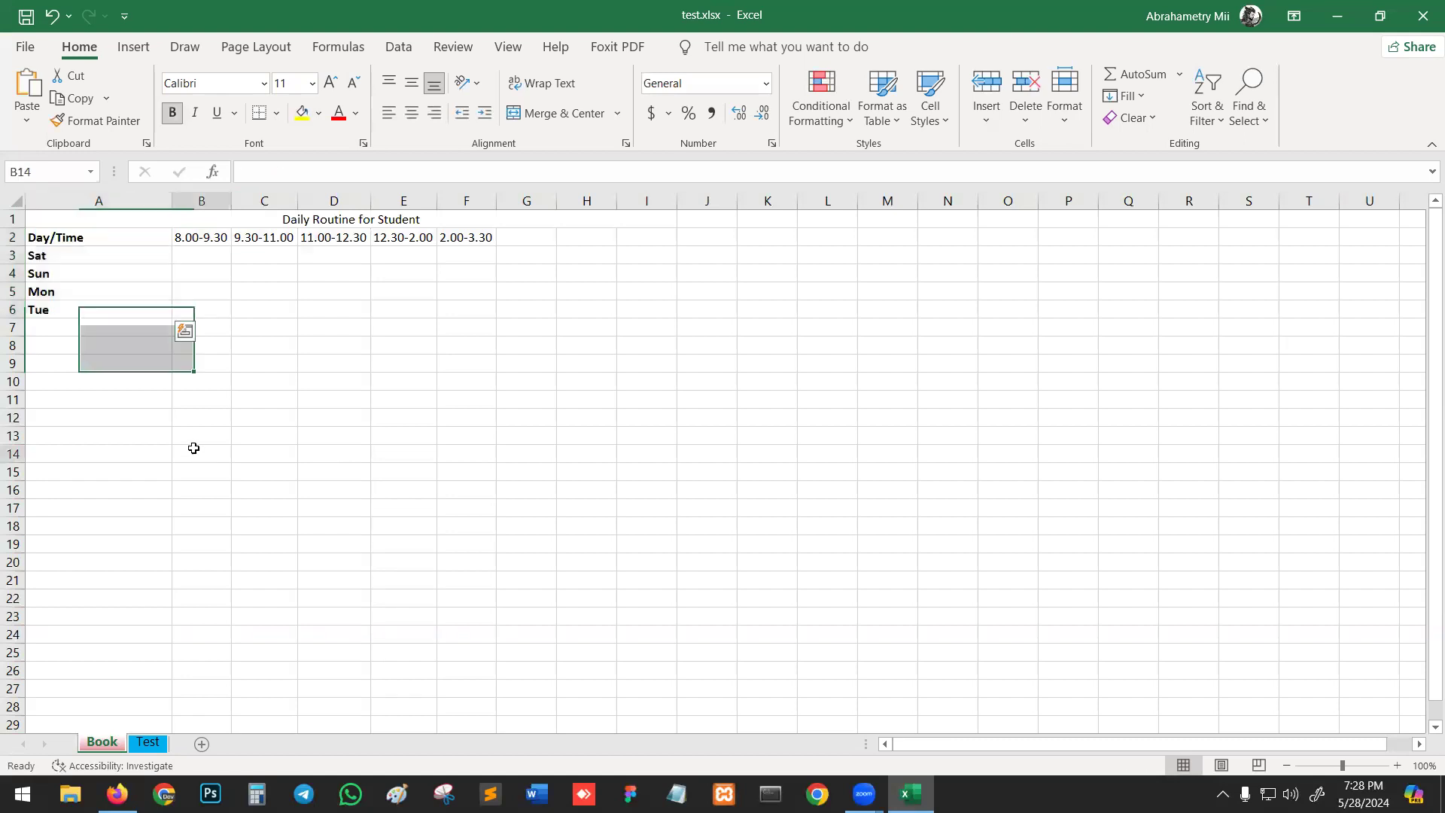
Bold the time slots in cells B2 to F2 and fit the width of column A to its contents
drag(200, 237, 465, 236)
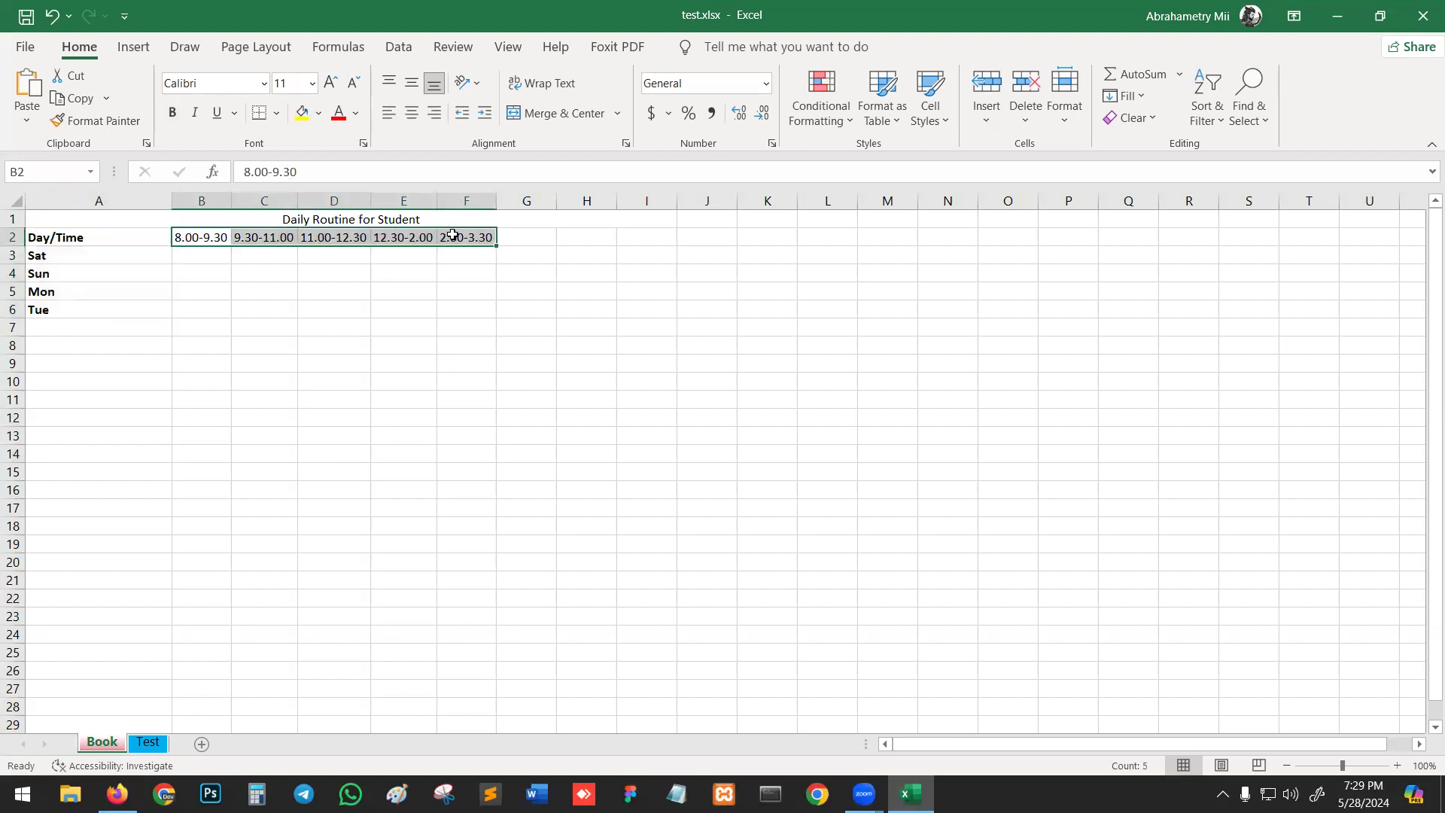
key(ctrl+b)
click(522, 473)
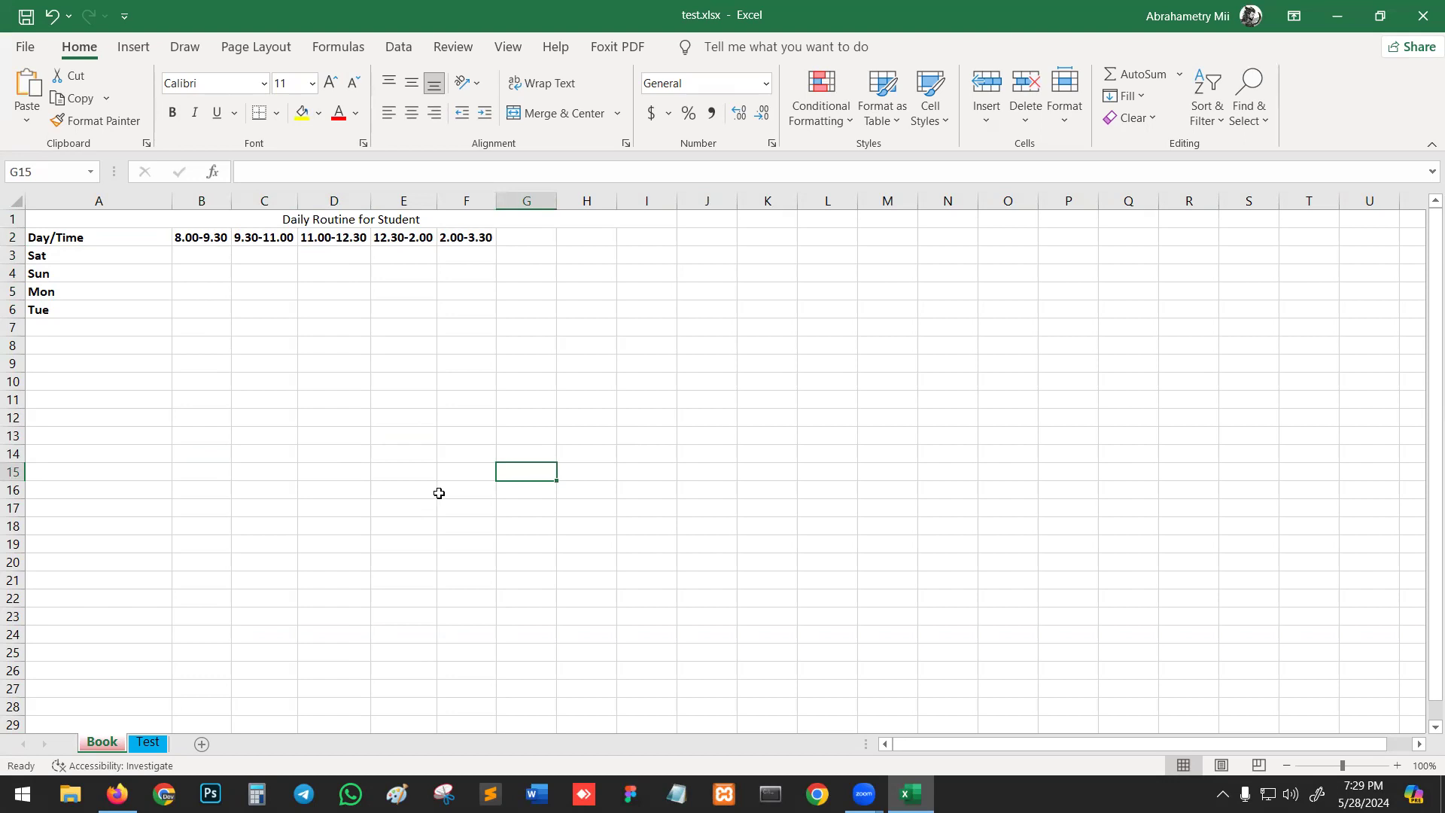
double_click(172, 200)
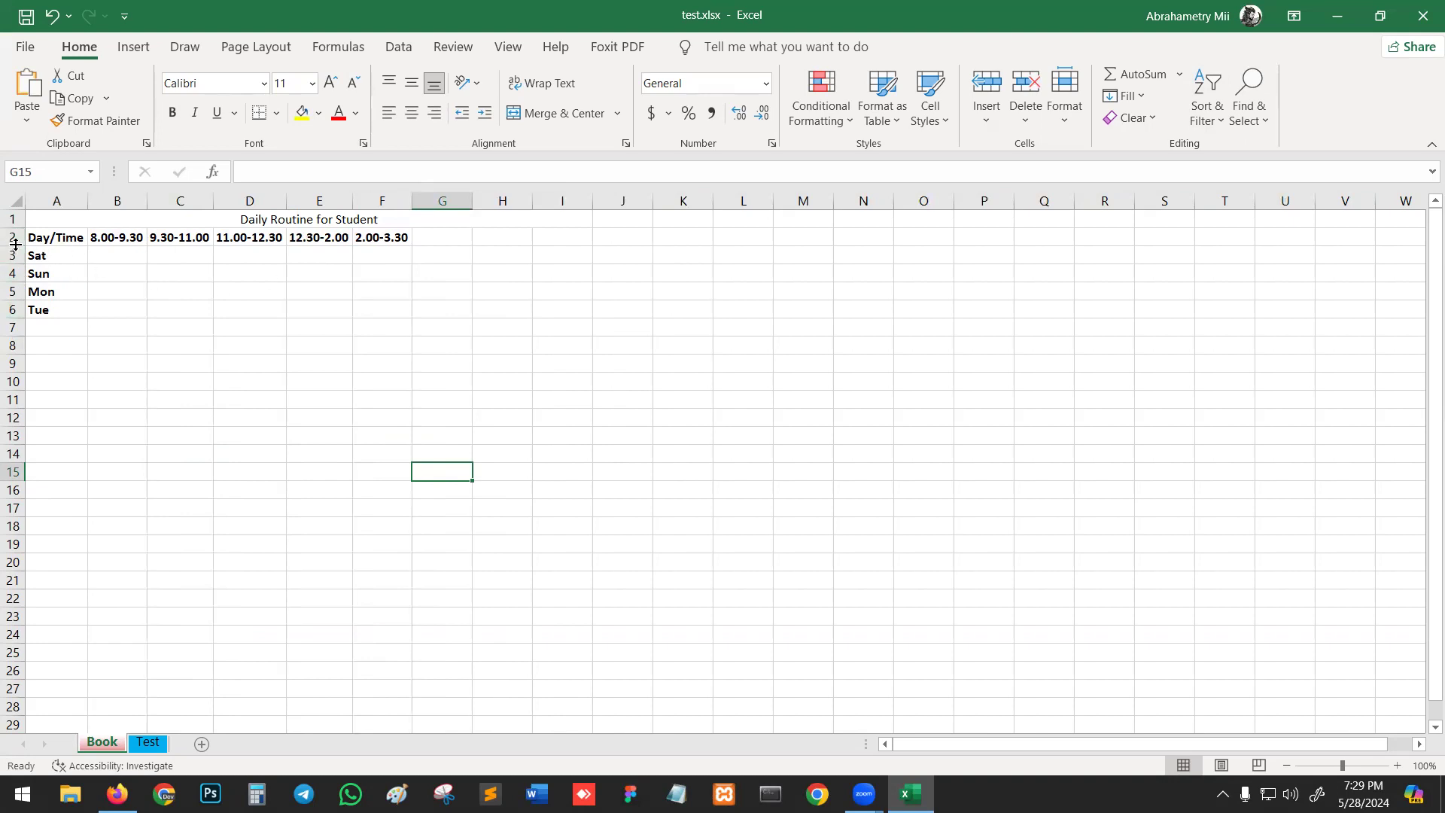
click(431, 417)
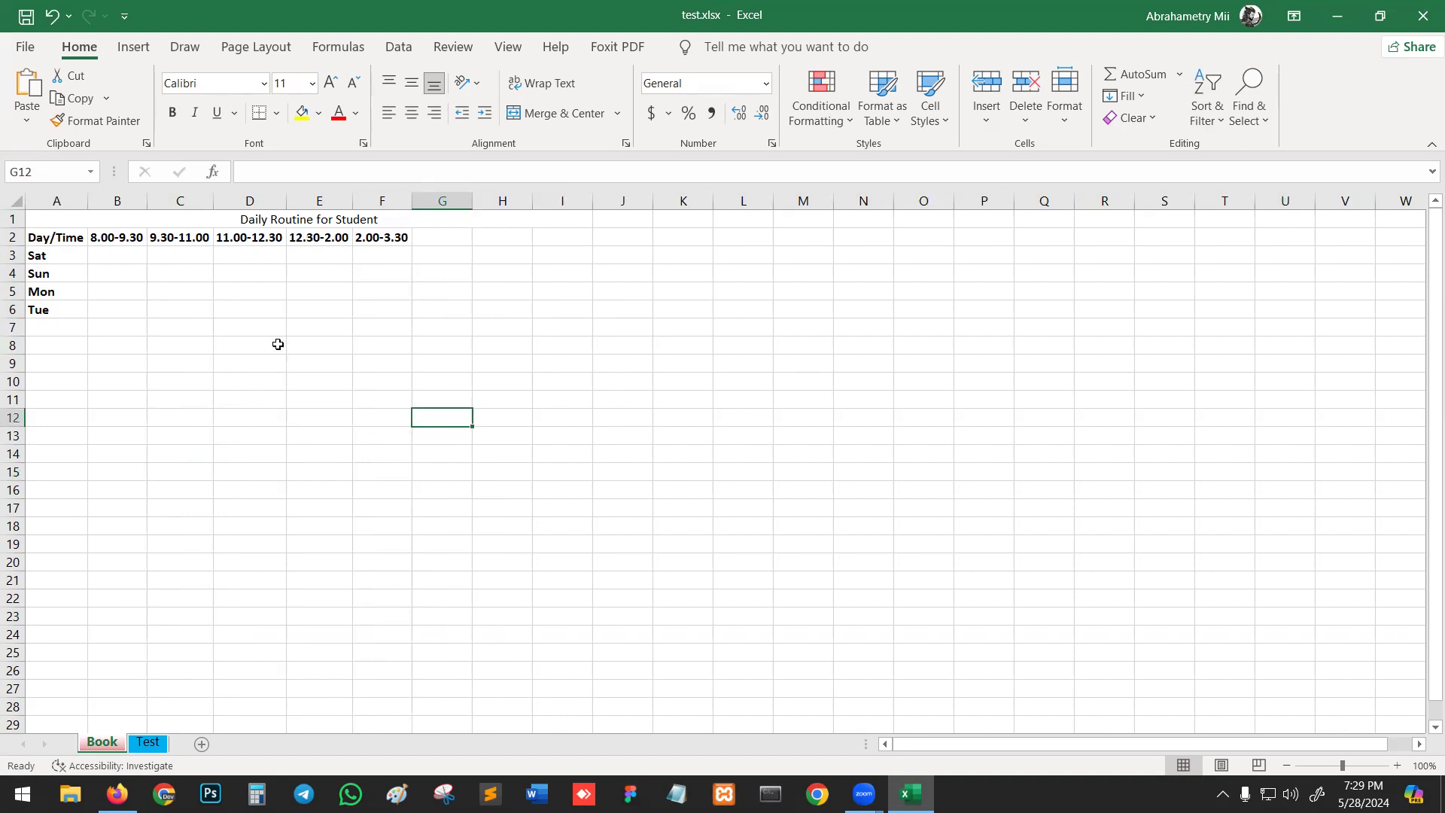
Enter Reading in cell B3 for Sat and Writing in cell C4 for Sun
click(140, 258)
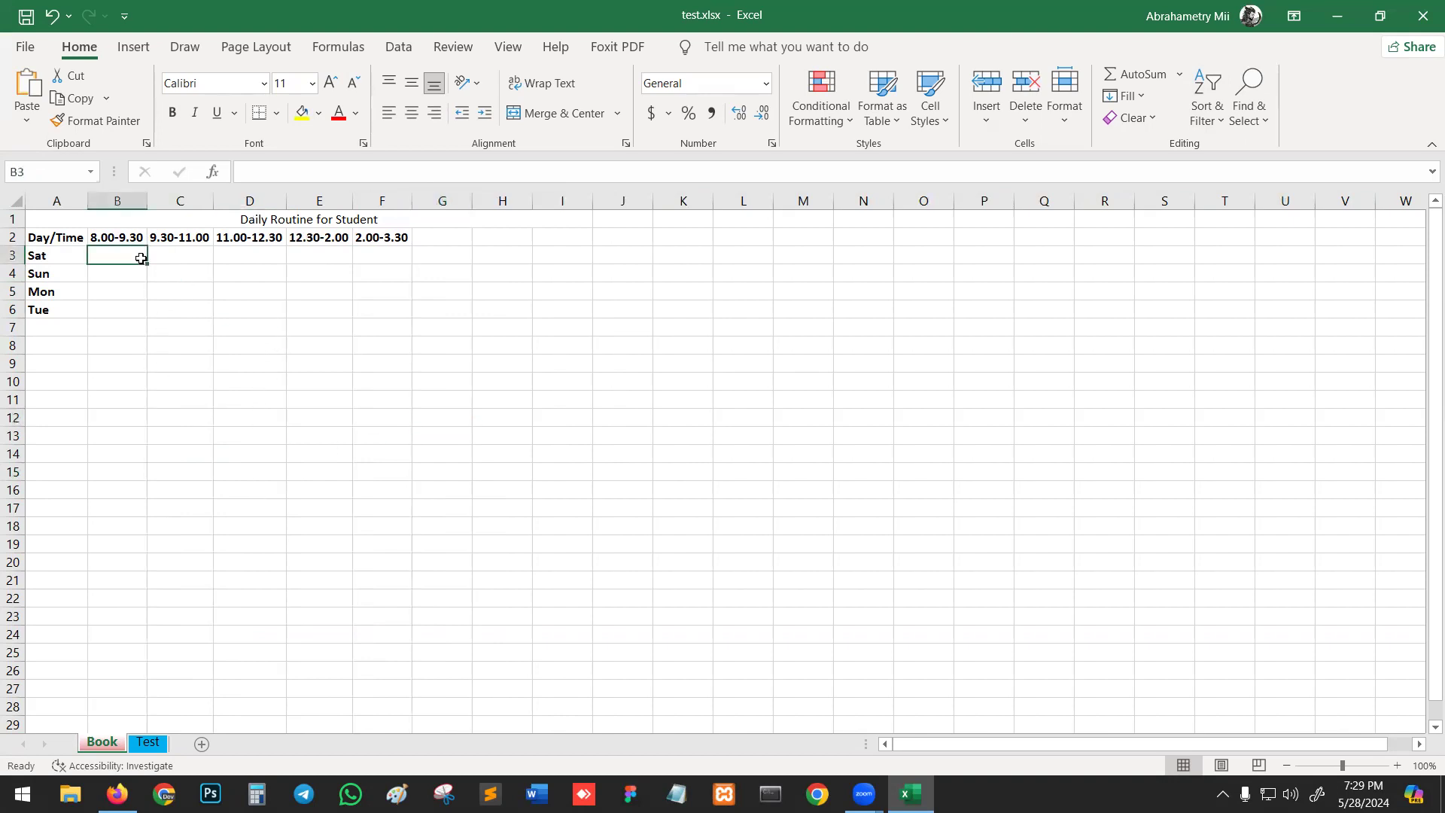
text(Reading)
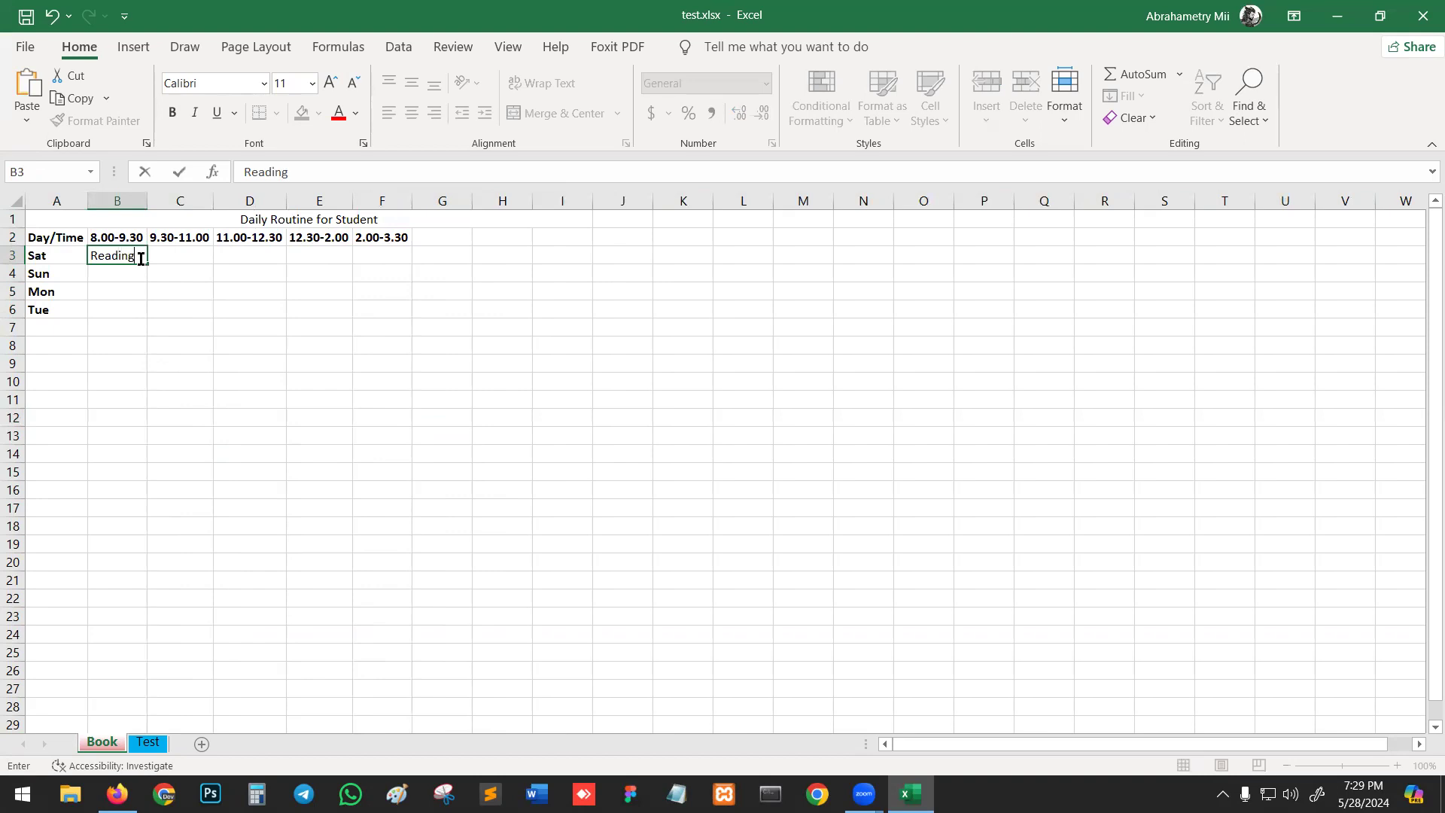
key(Return)
key(Tab)
text(Writing)
key(Return)
key(Tab)
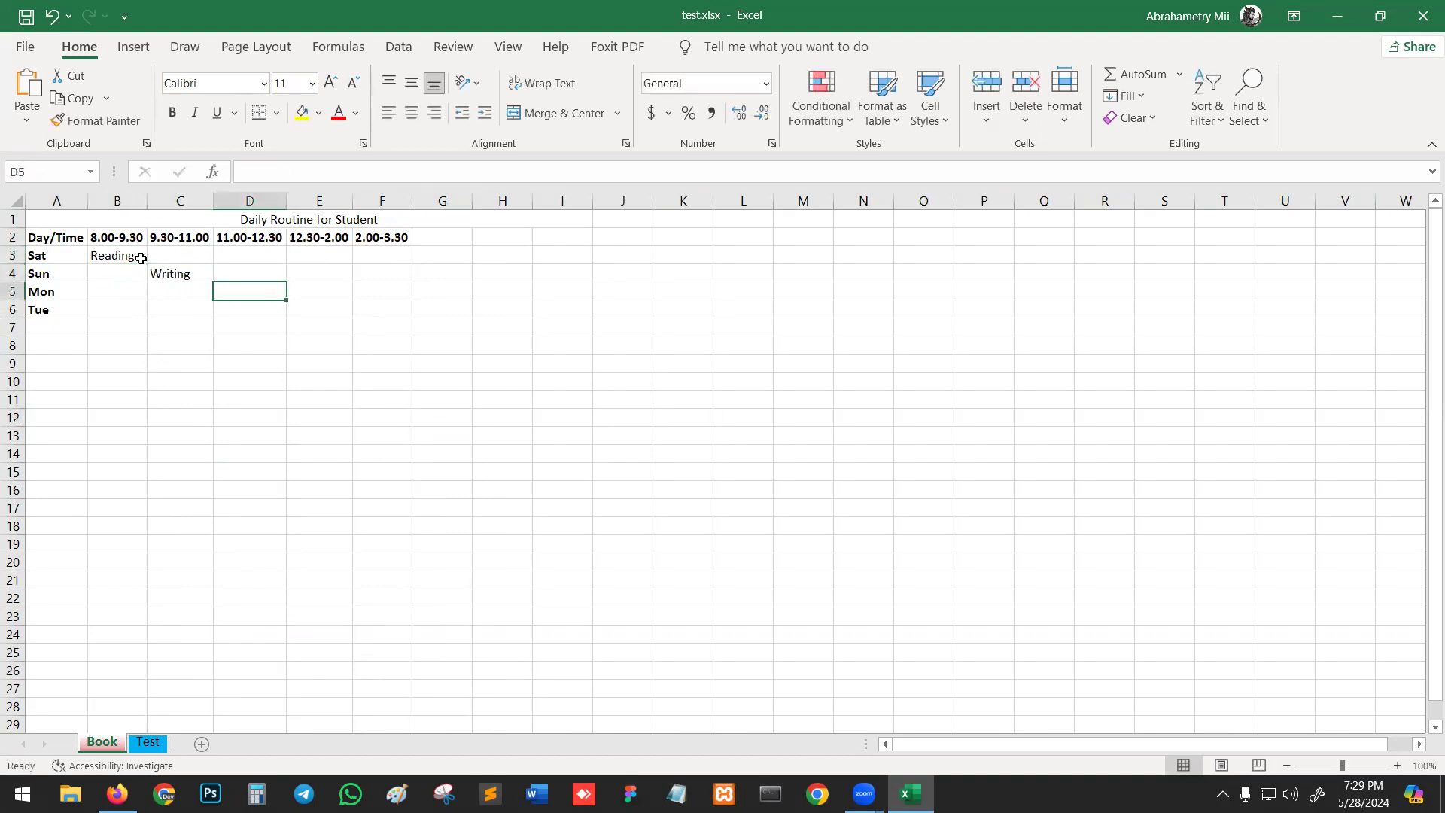
Enter Shoppin in cell D5 for Mon and Eating in cell E6 for Tue
text(Shoppin)
key(Return)
key(Up)
key(Right)
key(Up)
key(Down)
key(Down)
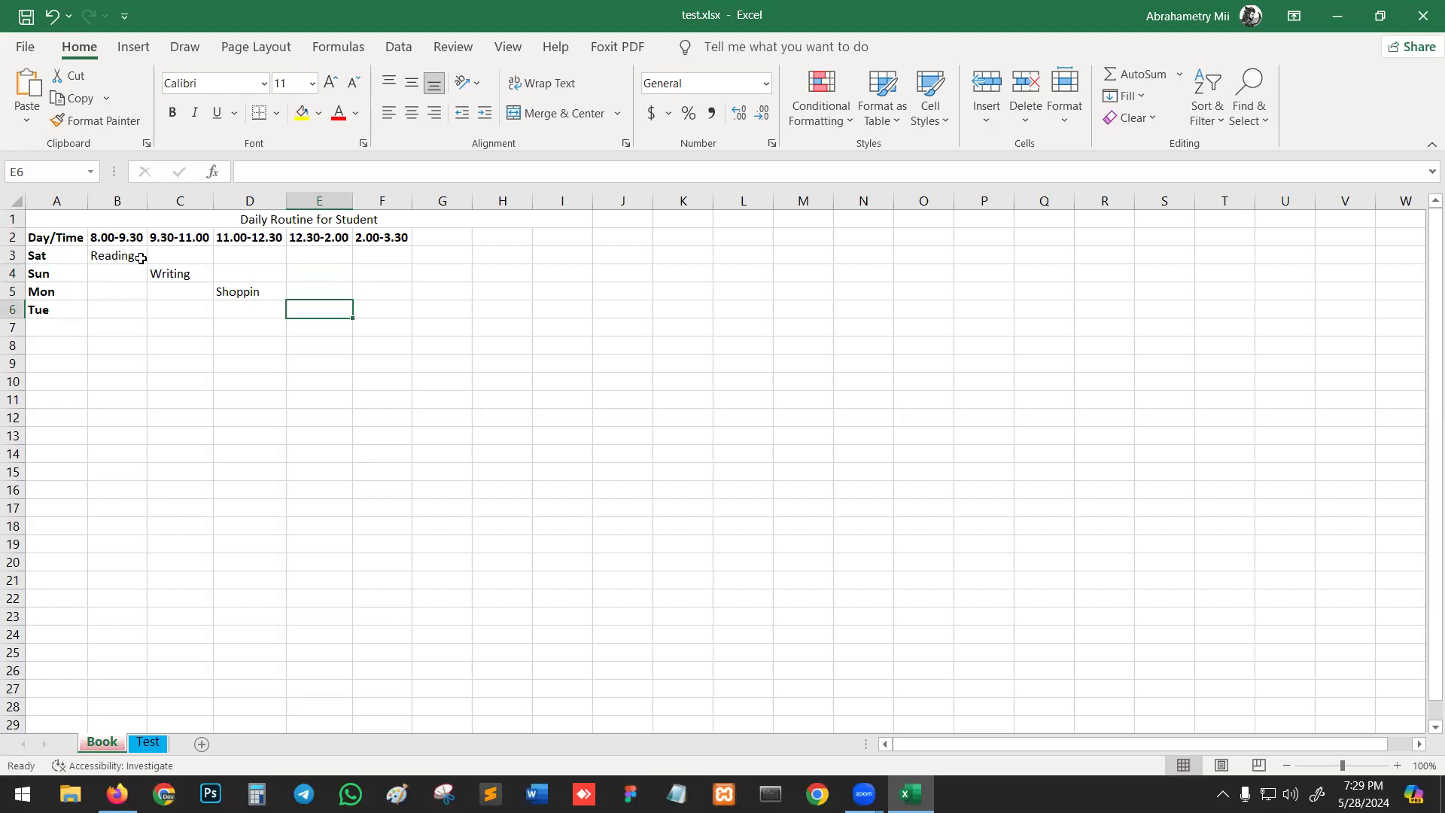
text(Eating)
key(Return)
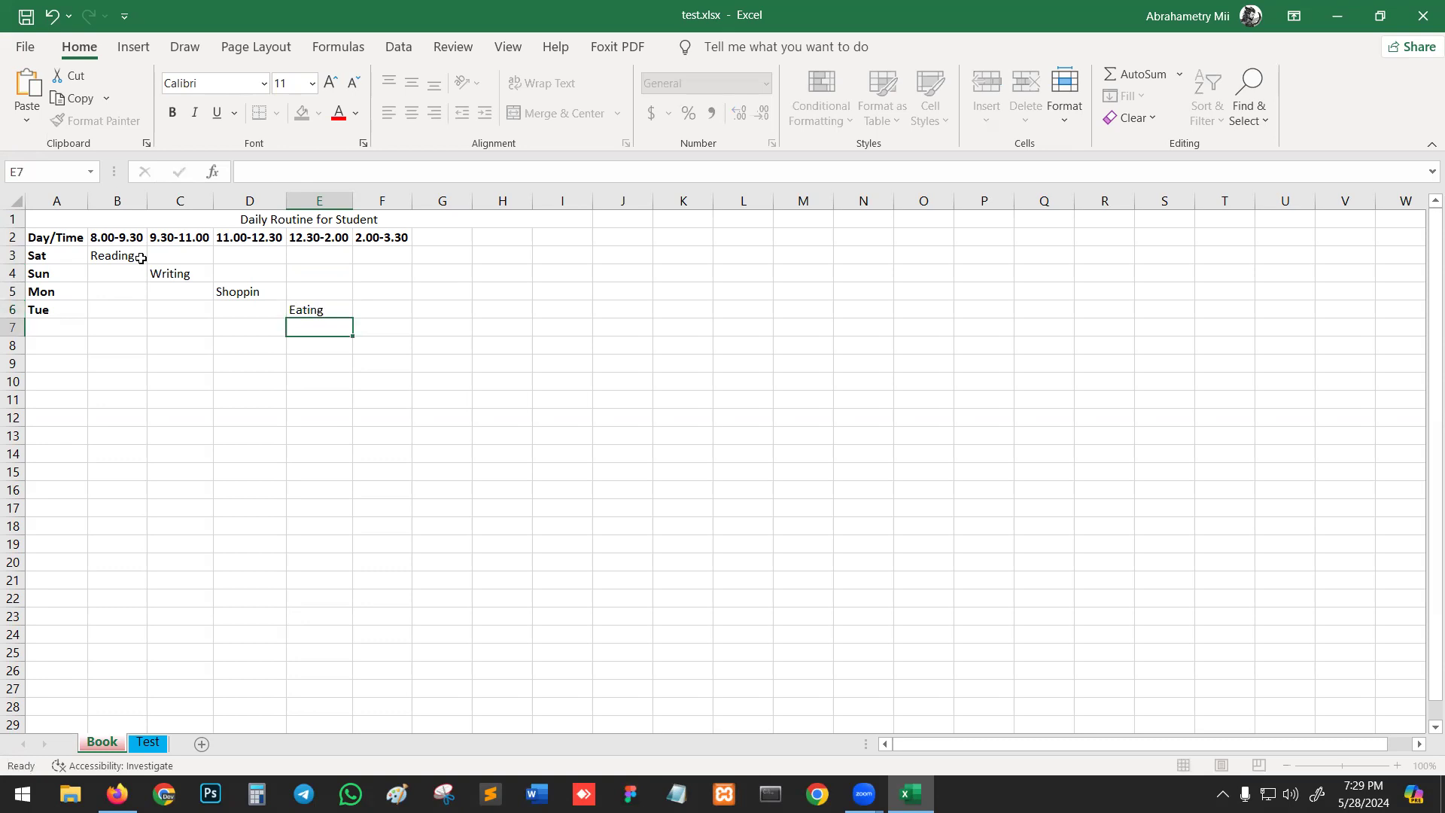
Enter Jogging in cell B6, the 8.00-9.30 slot on Tue
key(Left)
key(Left)
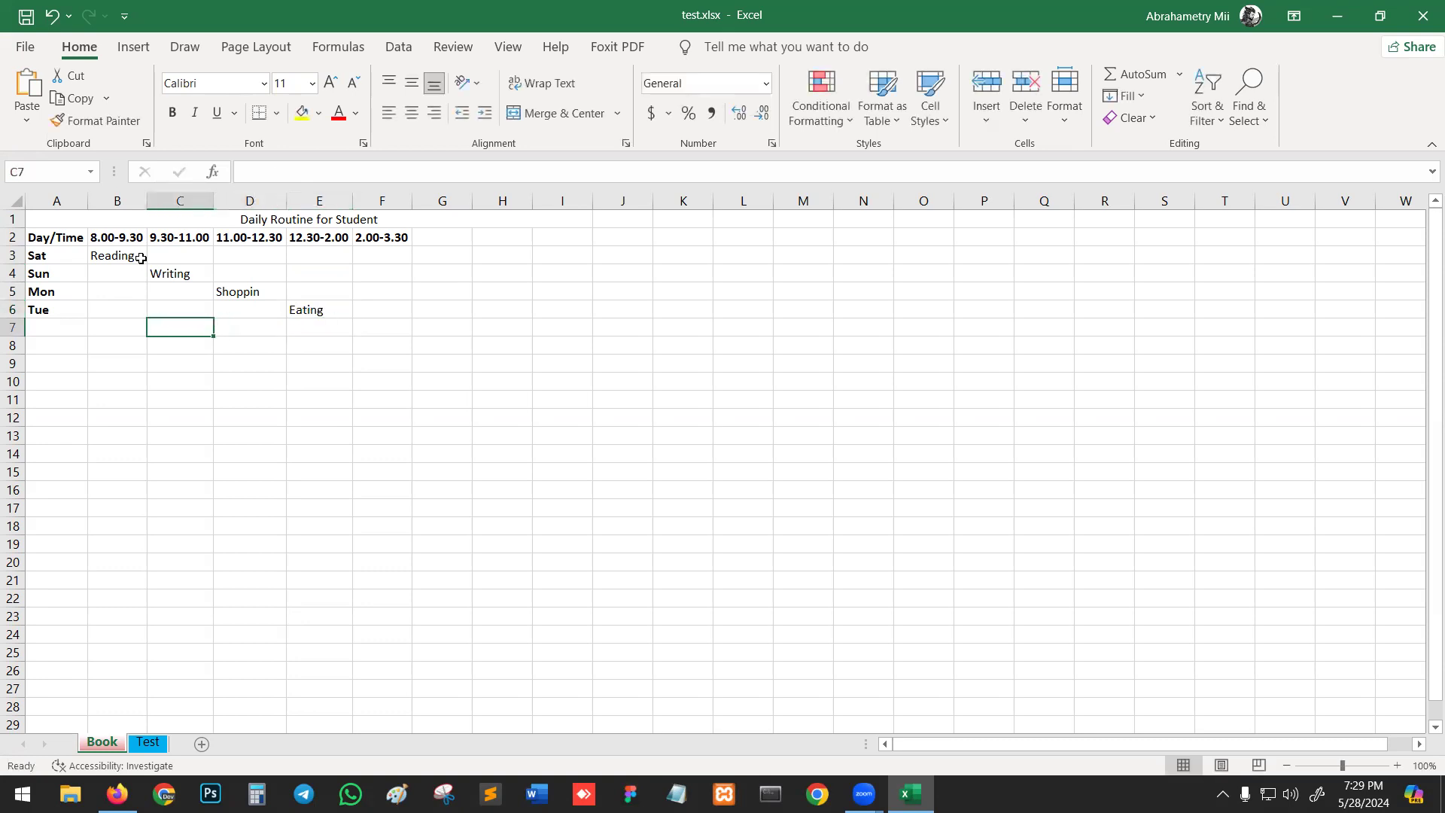
key(Up)
key(Left)
text(Jogg)
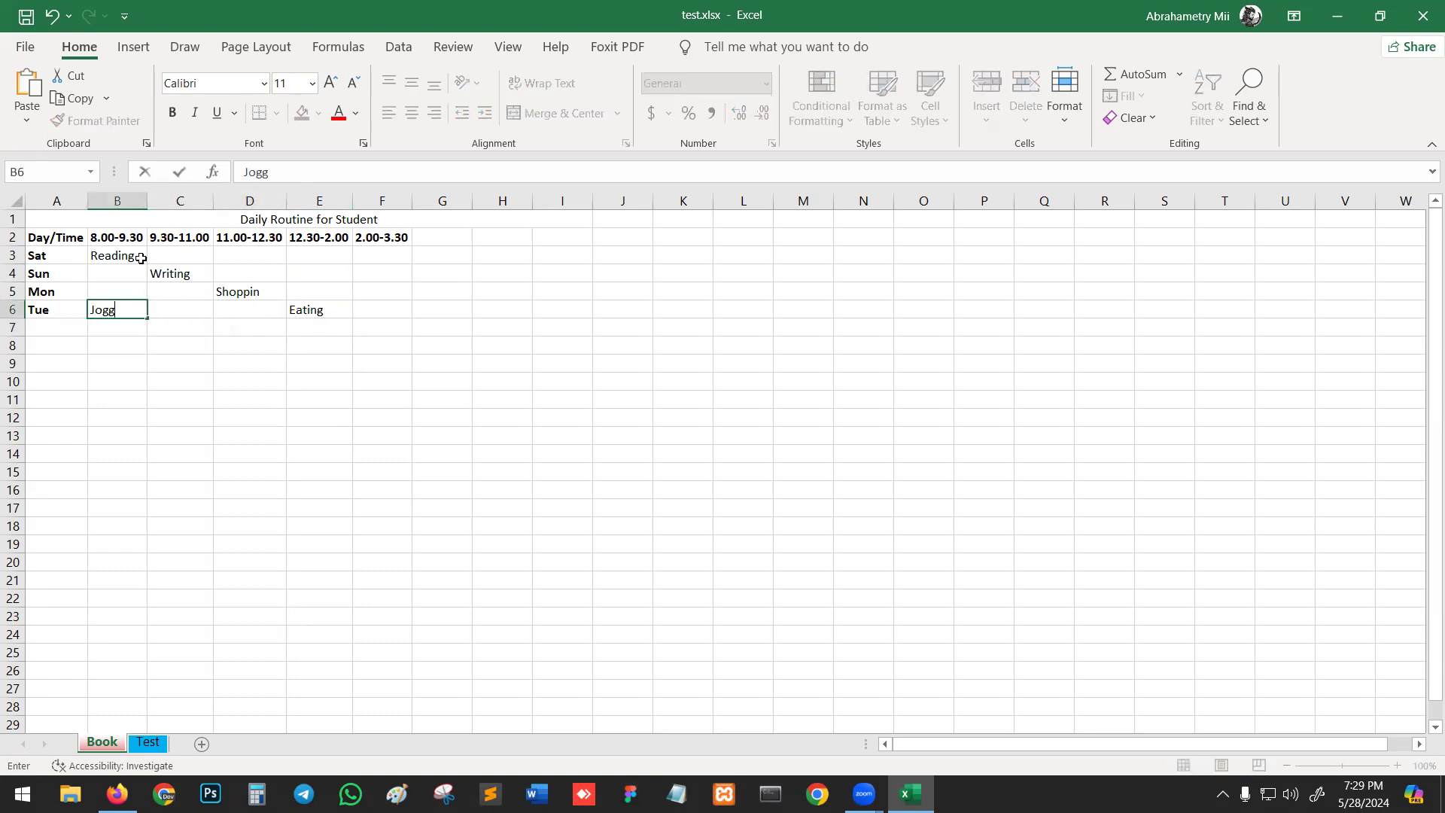
text(ing)
key(Return)
Enter Rest in cell F4, the 2.00-3.30 slot on Sun
key(Up)
key(Up)
key(Right)
key(Right)
key(Up)
key(Right)
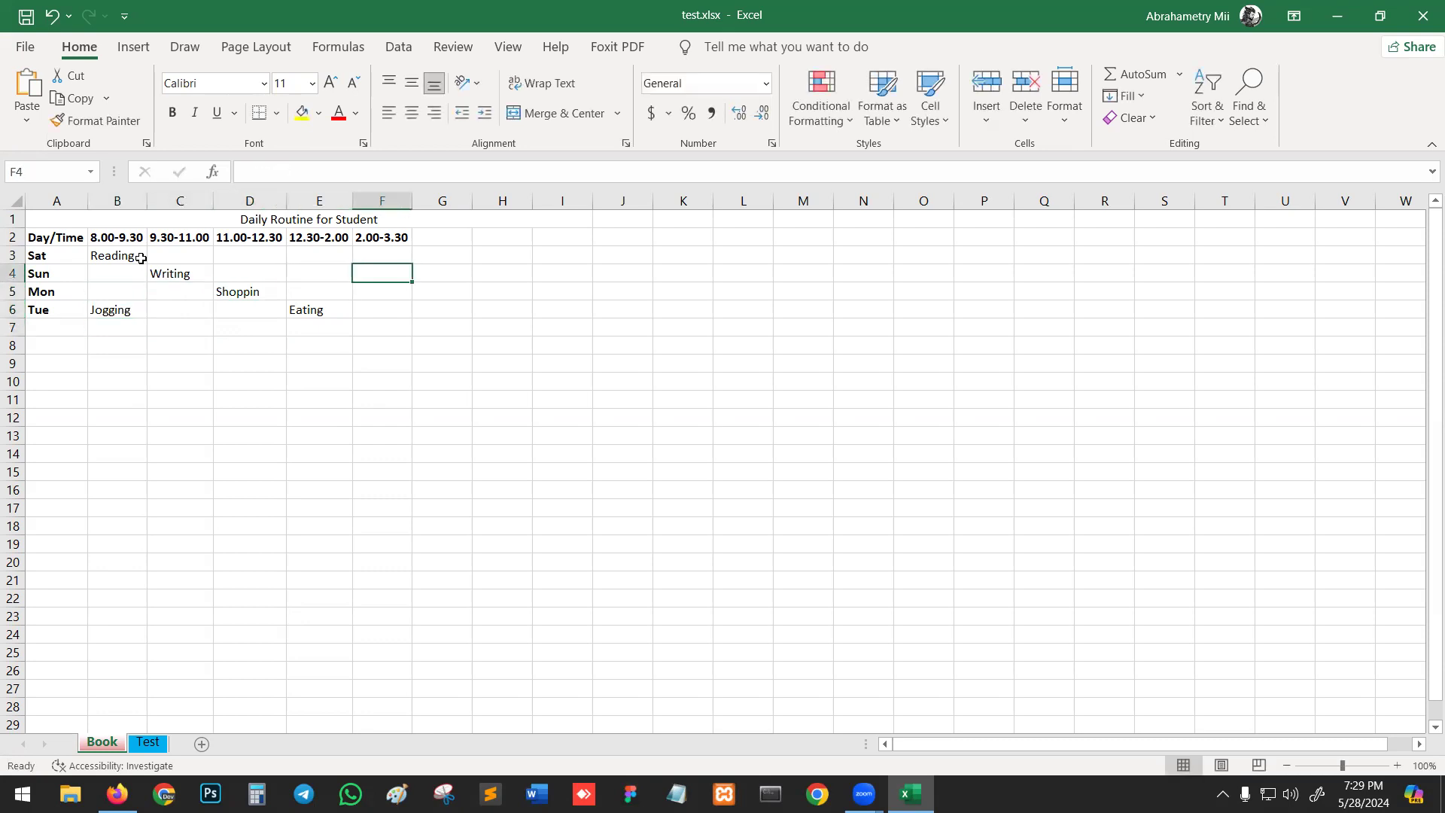
text(Rest)
key(Return)
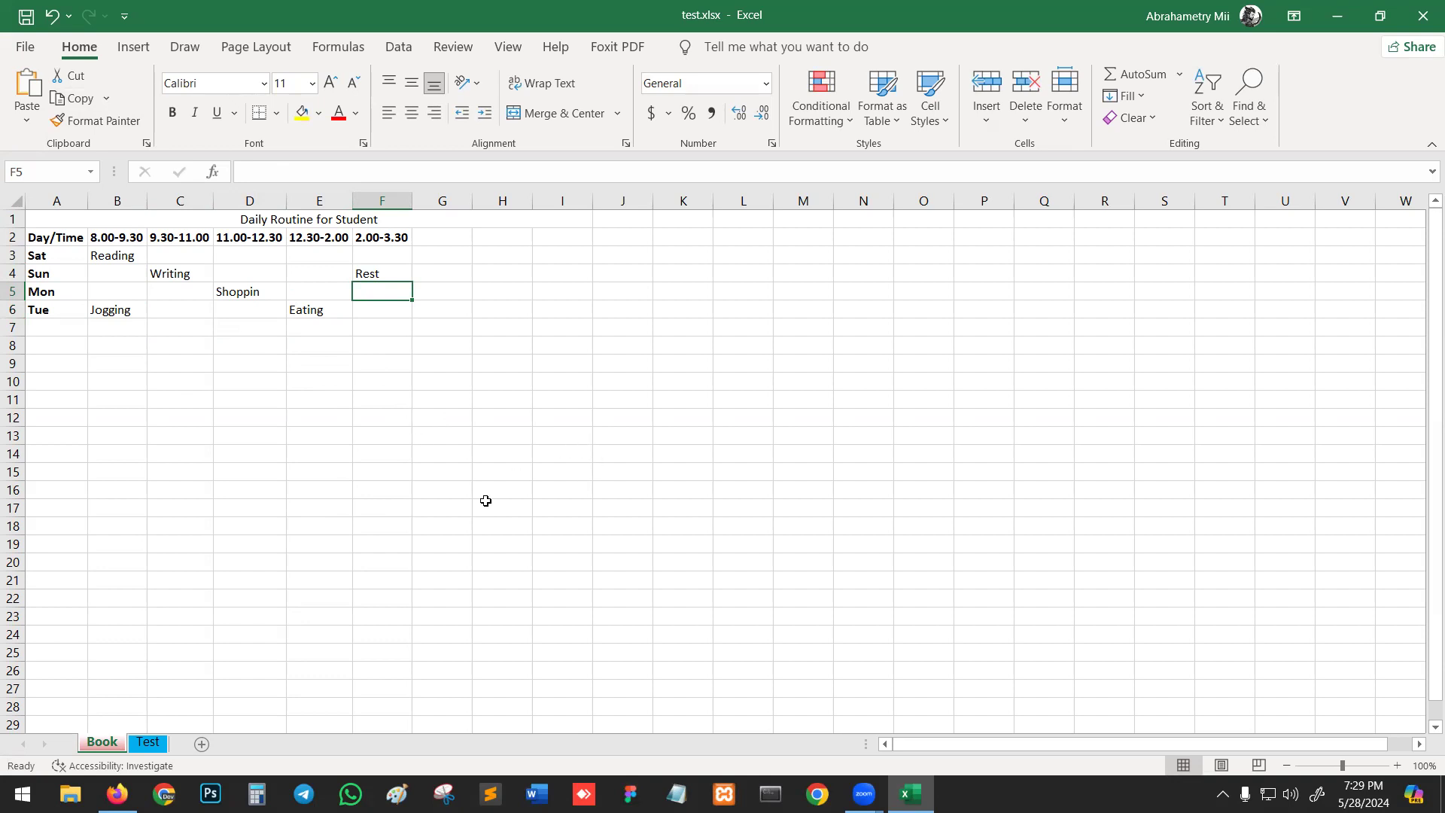
Overwrite the whole entry in cell D5 with shopping
click(256, 293)
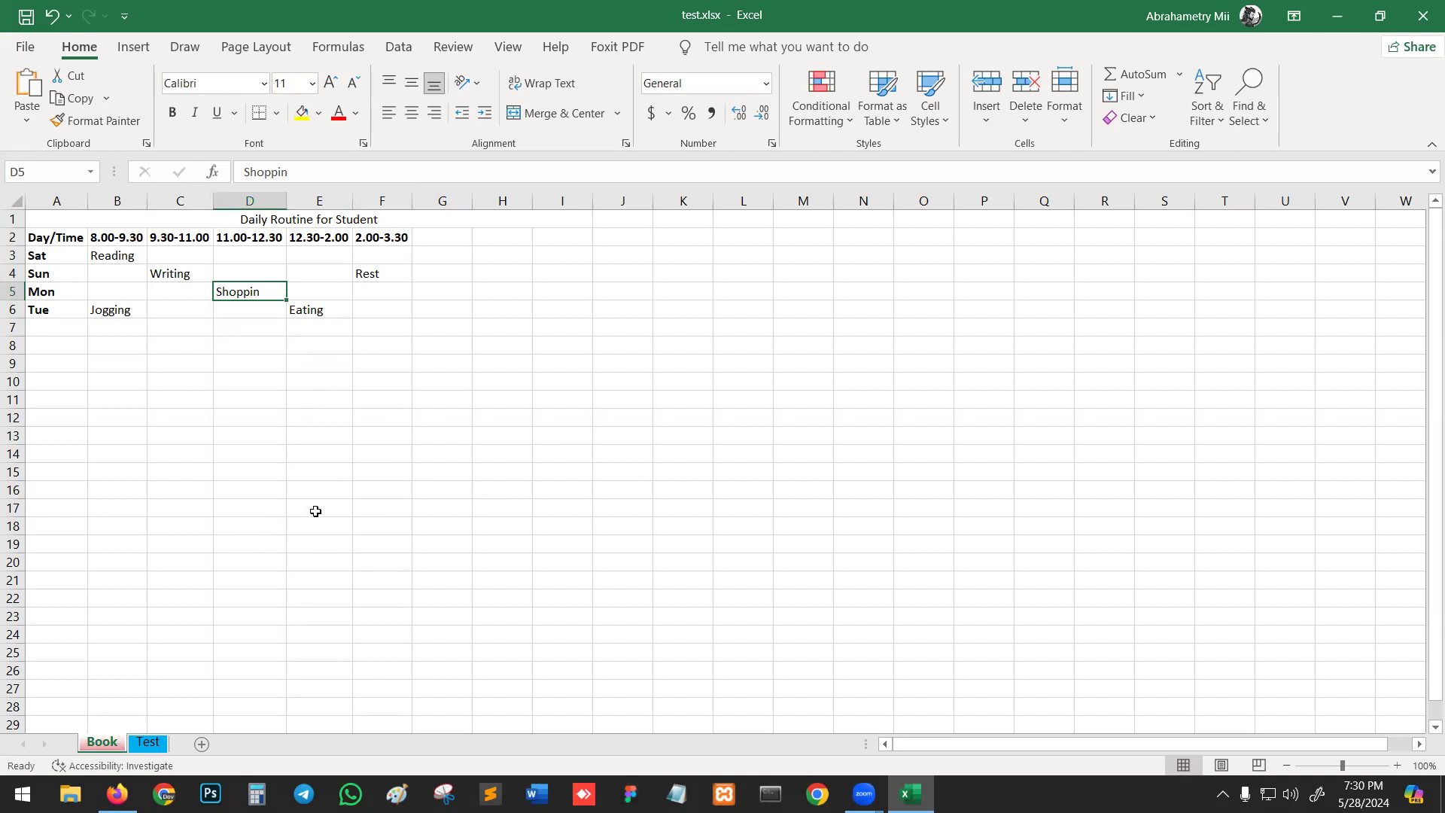
click(315, 511)
click(261, 290)
text(shop)
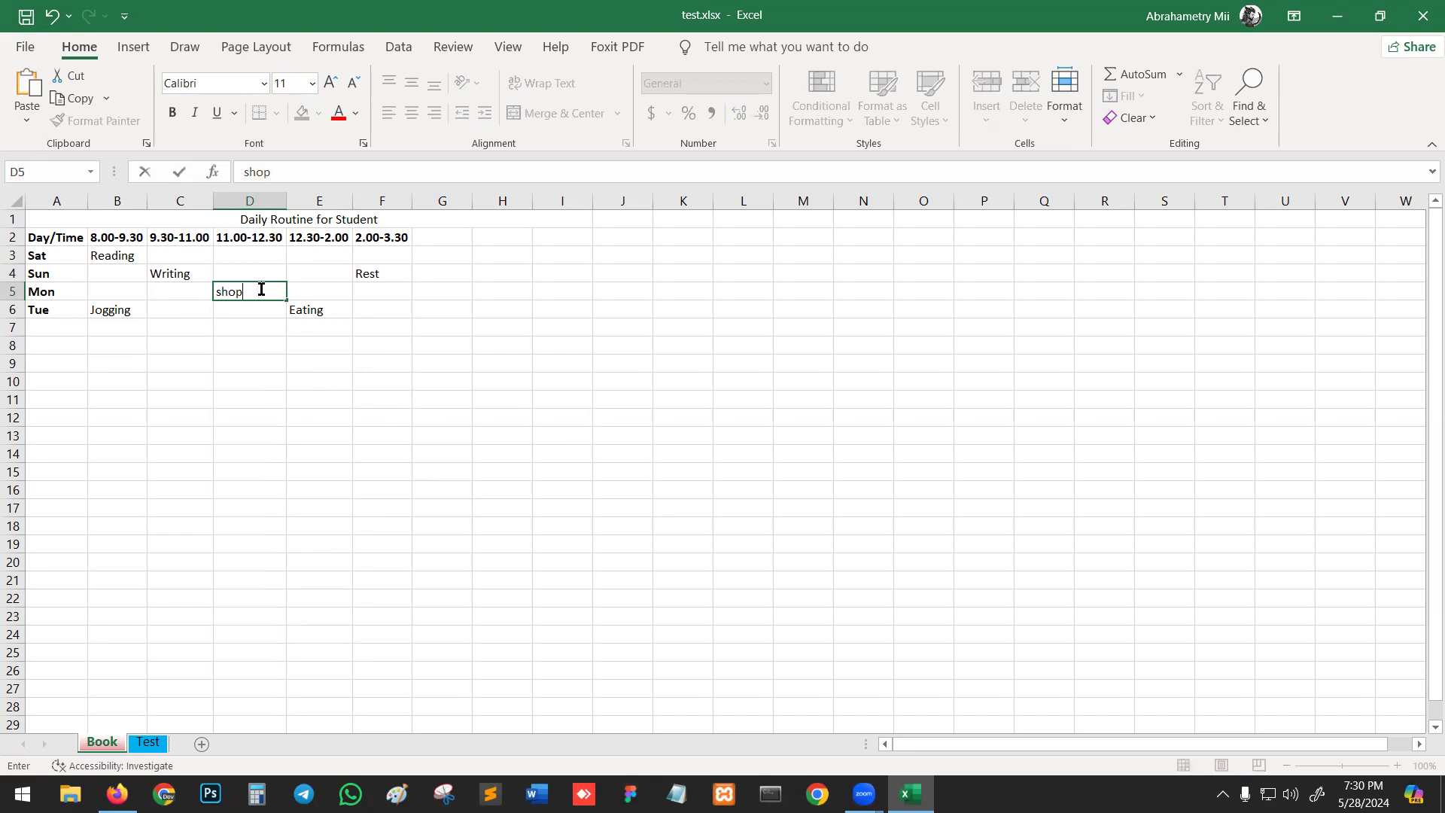
text(ping)
key(Return)
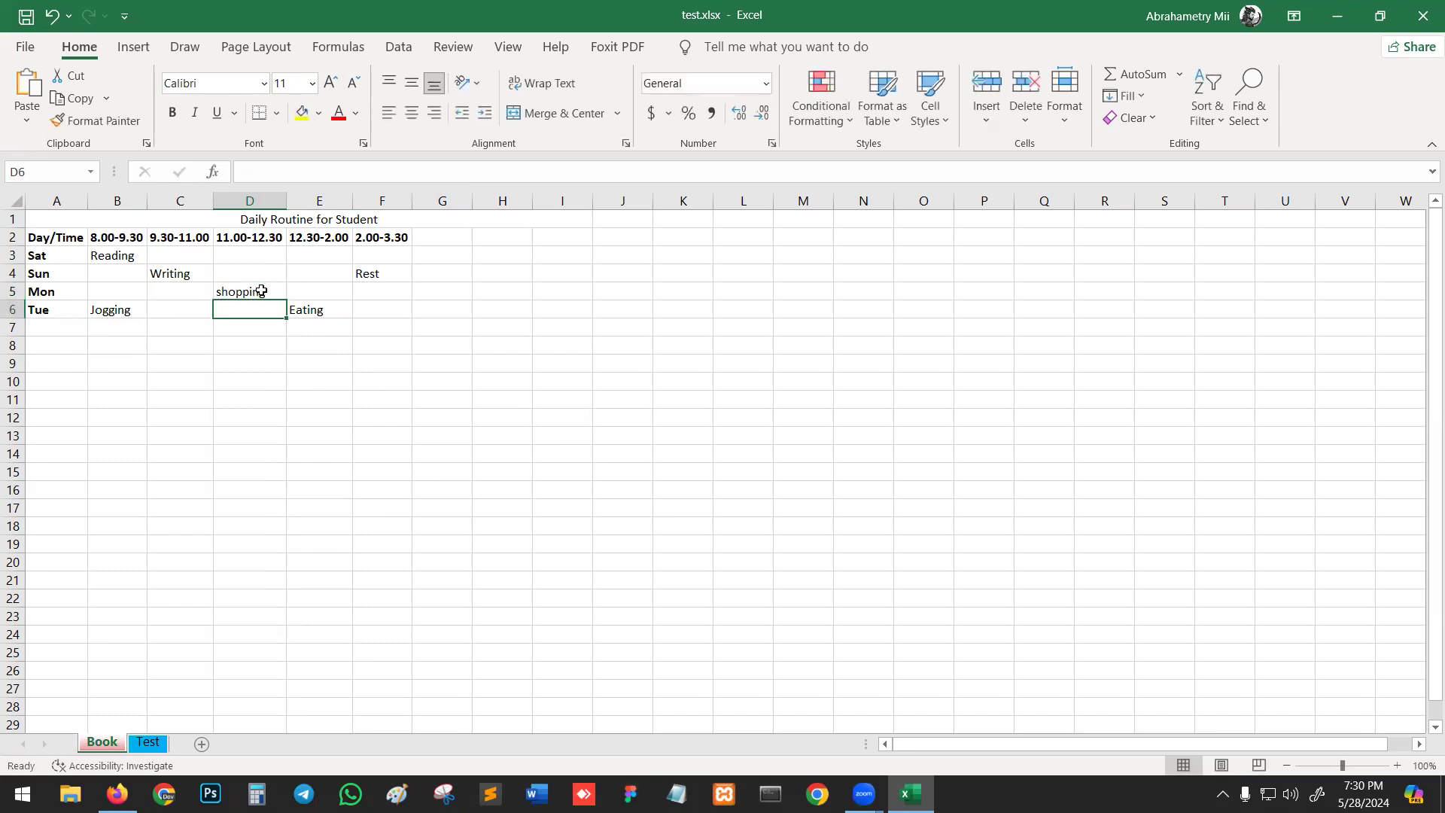
Undo the overwriting of the entry in cell D5
click(250, 290)
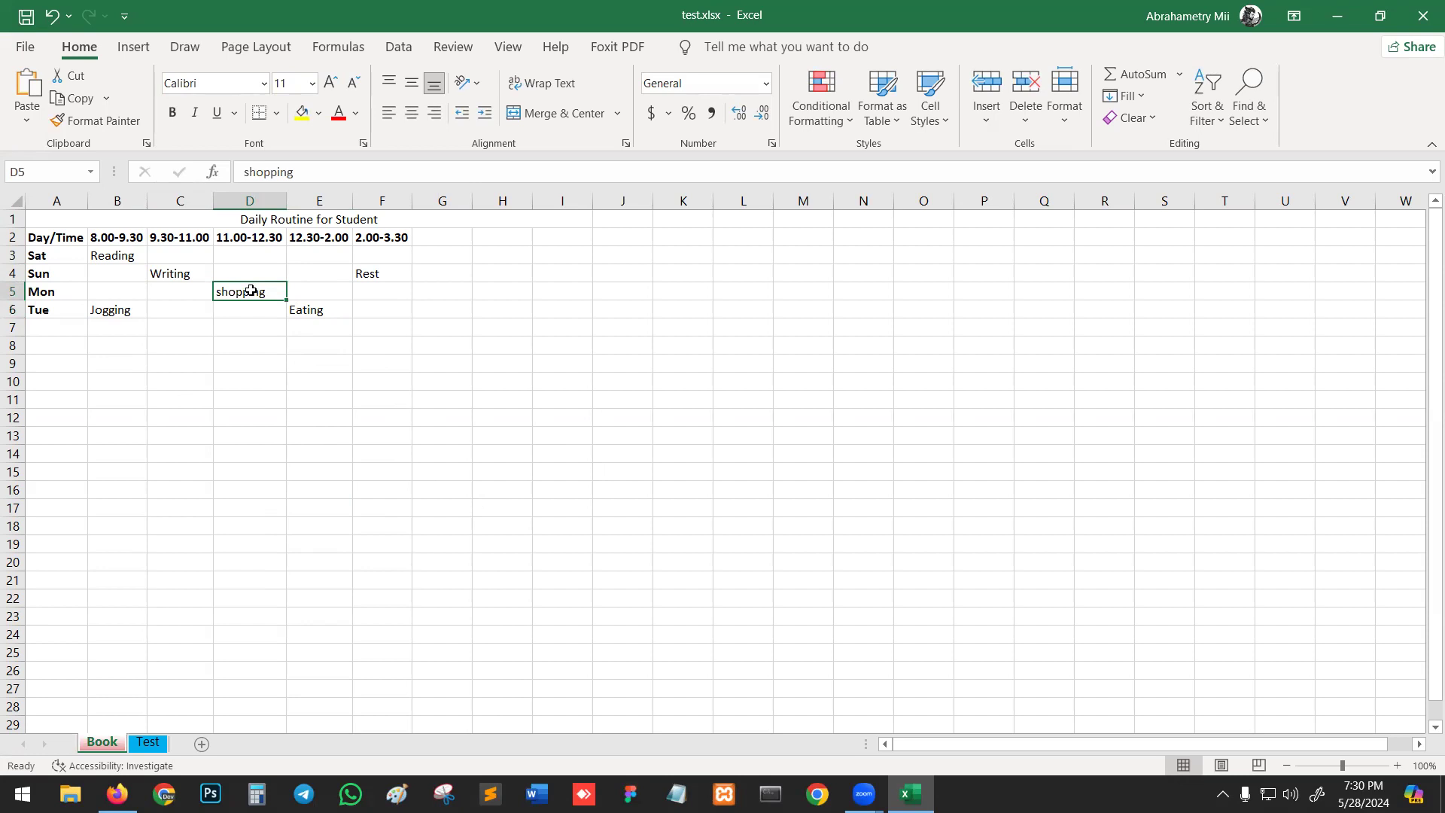
key(ctrl+z)
click(254, 471)
Edit the existing text inside cell D5 so that it reads Shopping
click(269, 292)
double_click(270, 291)
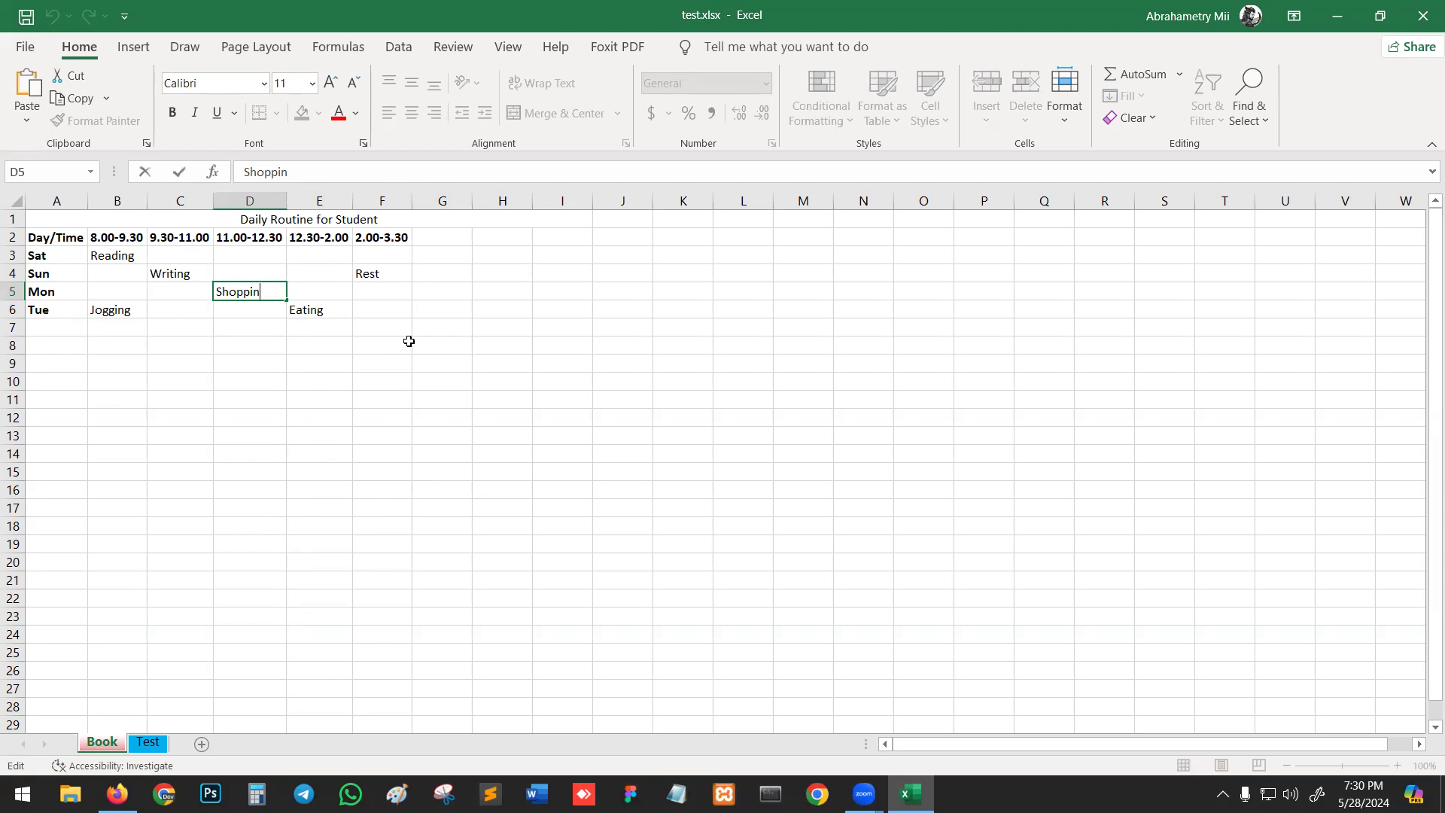
key(Return)
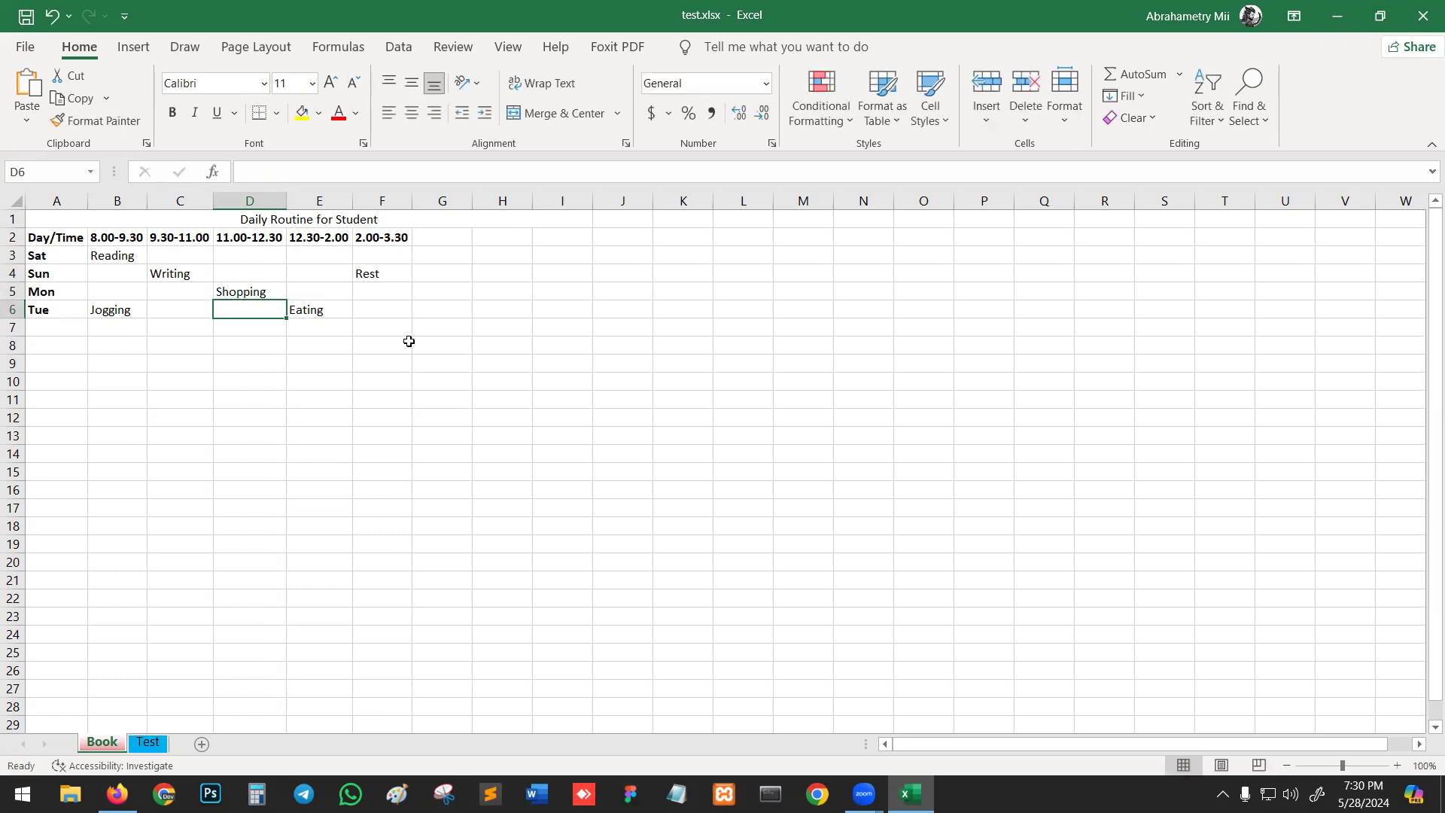
Delete the final g of Shopping in cell D5 through the formula bar and enter it again
click(274, 294)
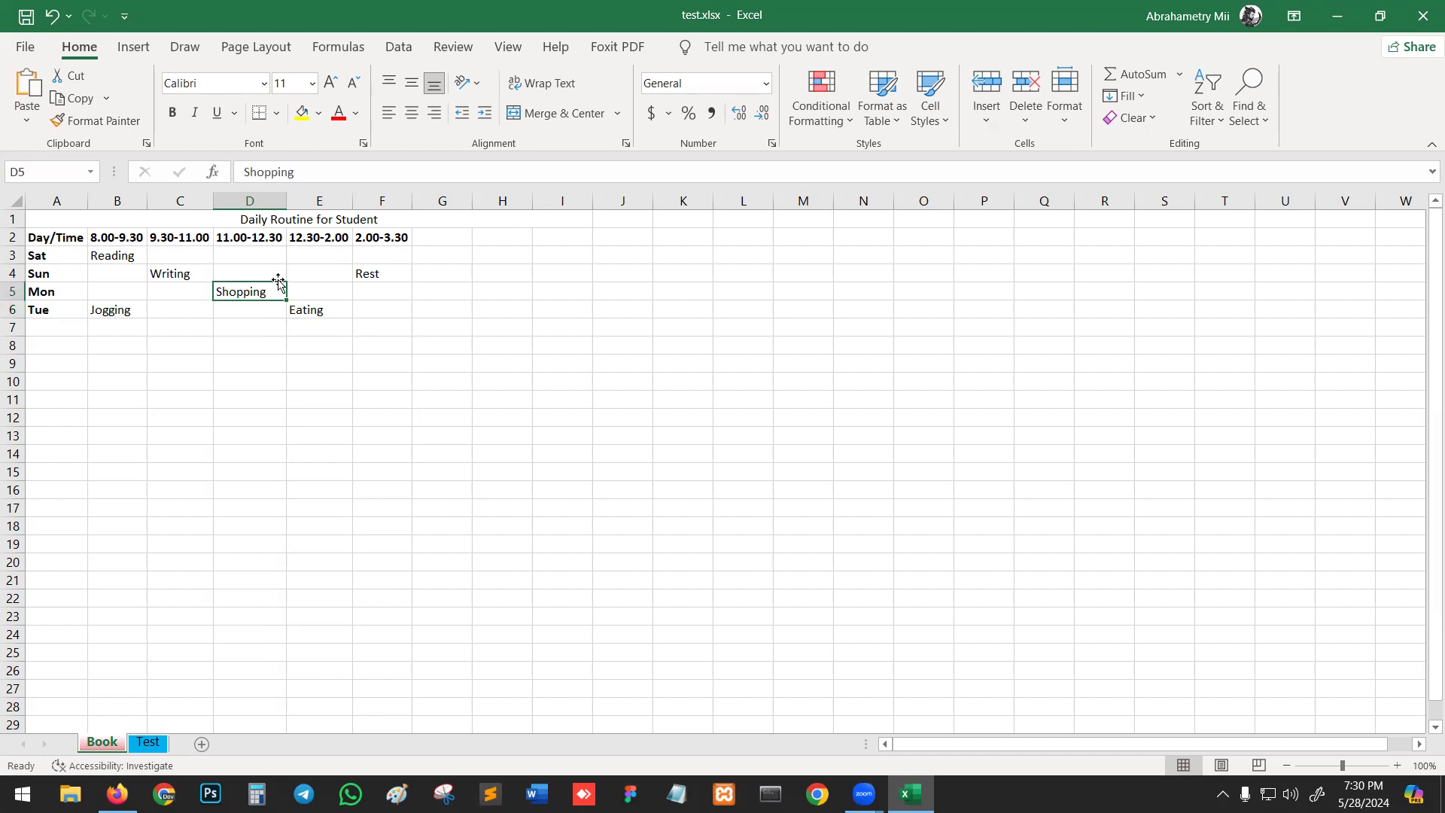
click(297, 172)
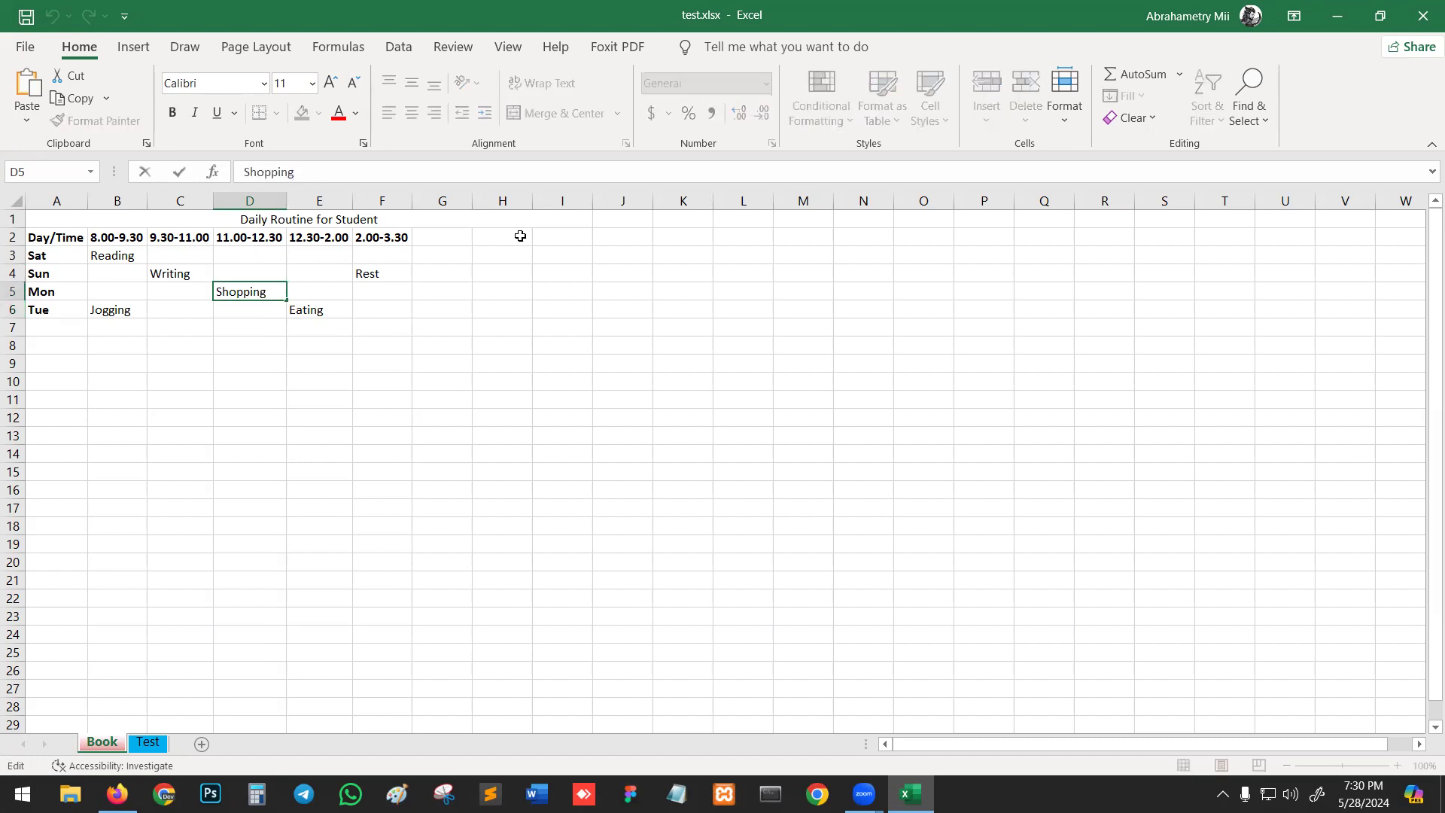
key(BackSpace)
text(g)
key(Return)
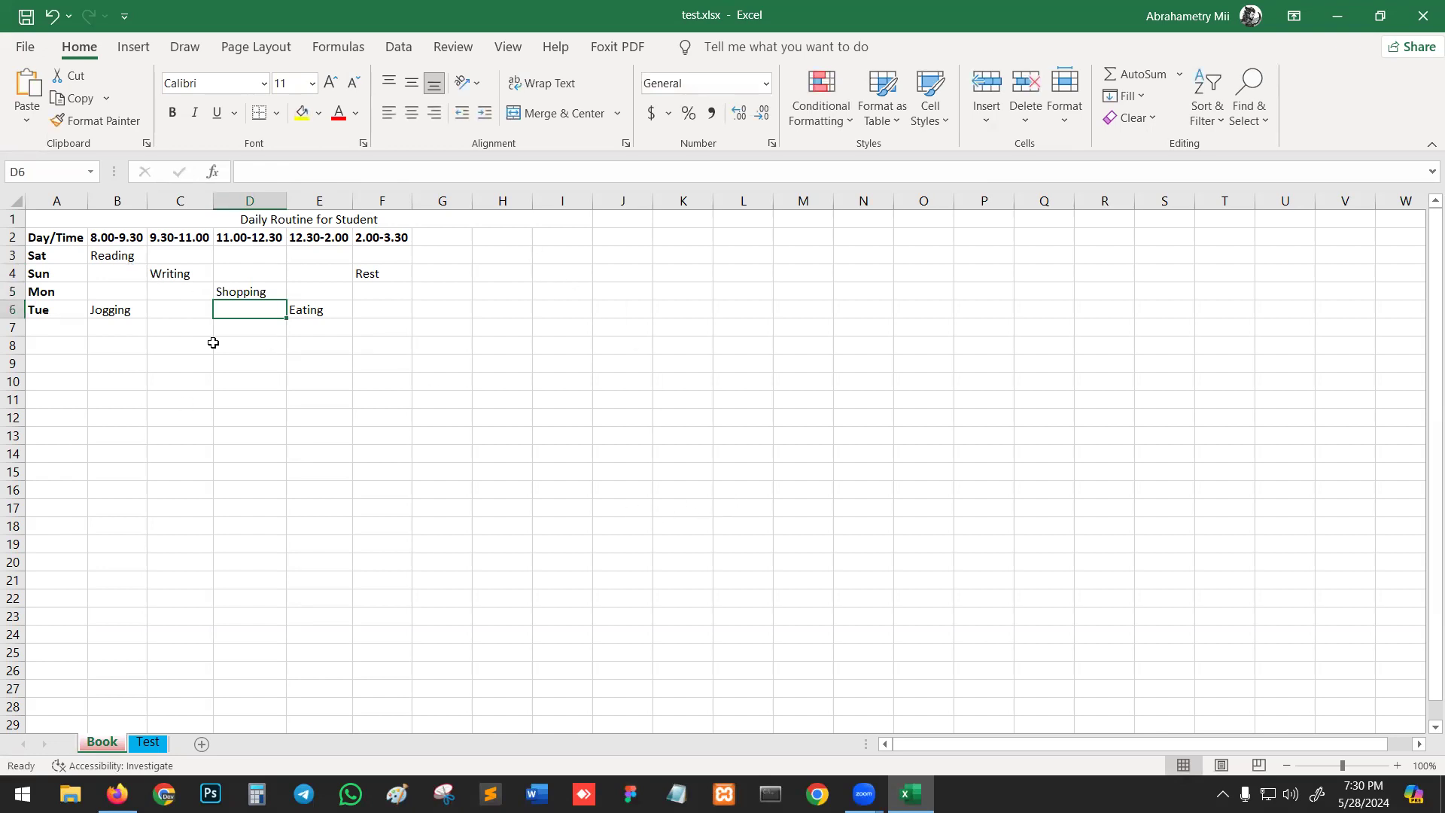
Extend the Tuesday entry in cell B6 to Jogging drink water rest
click(330, 369)
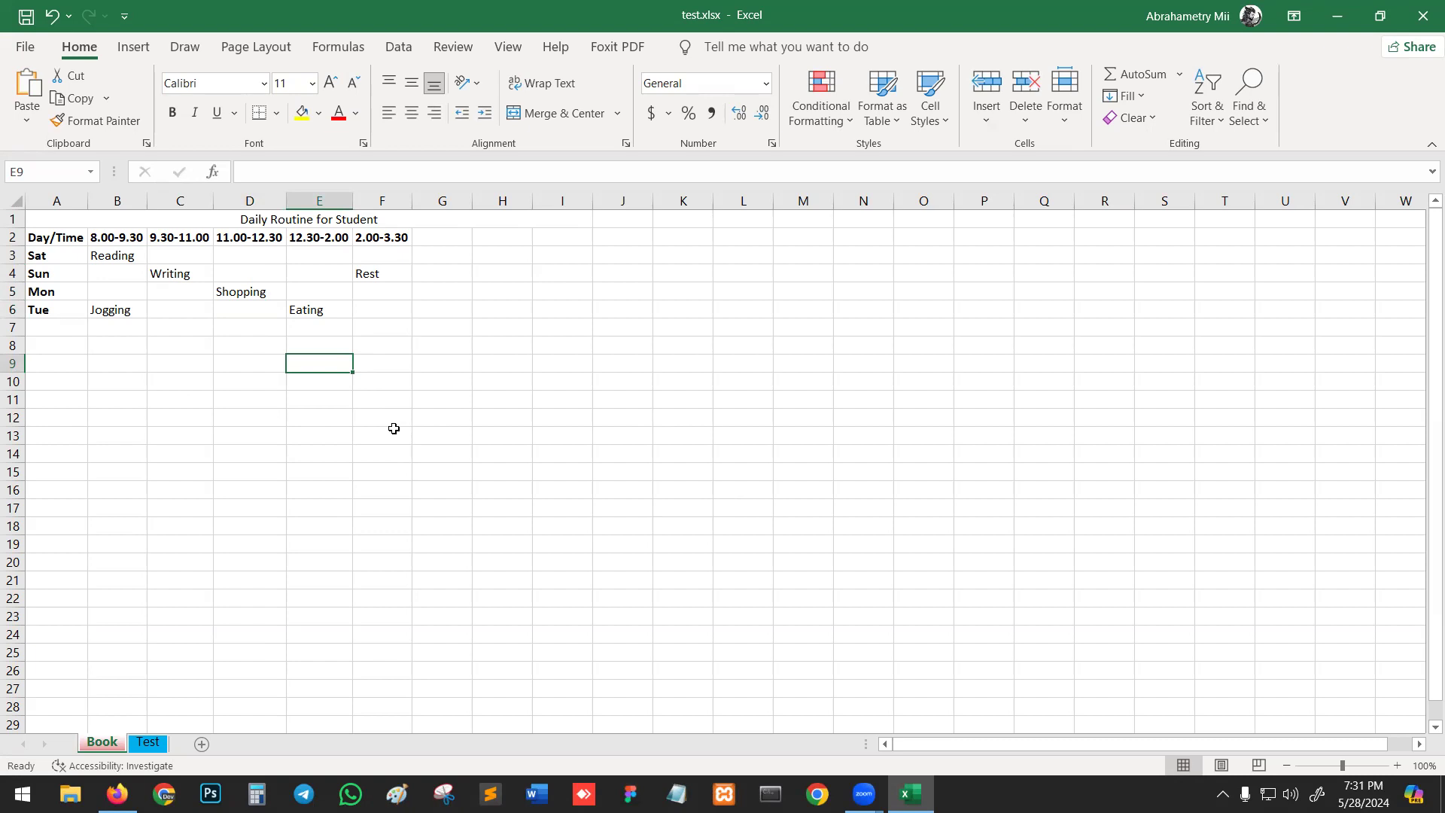
click(68, 357)
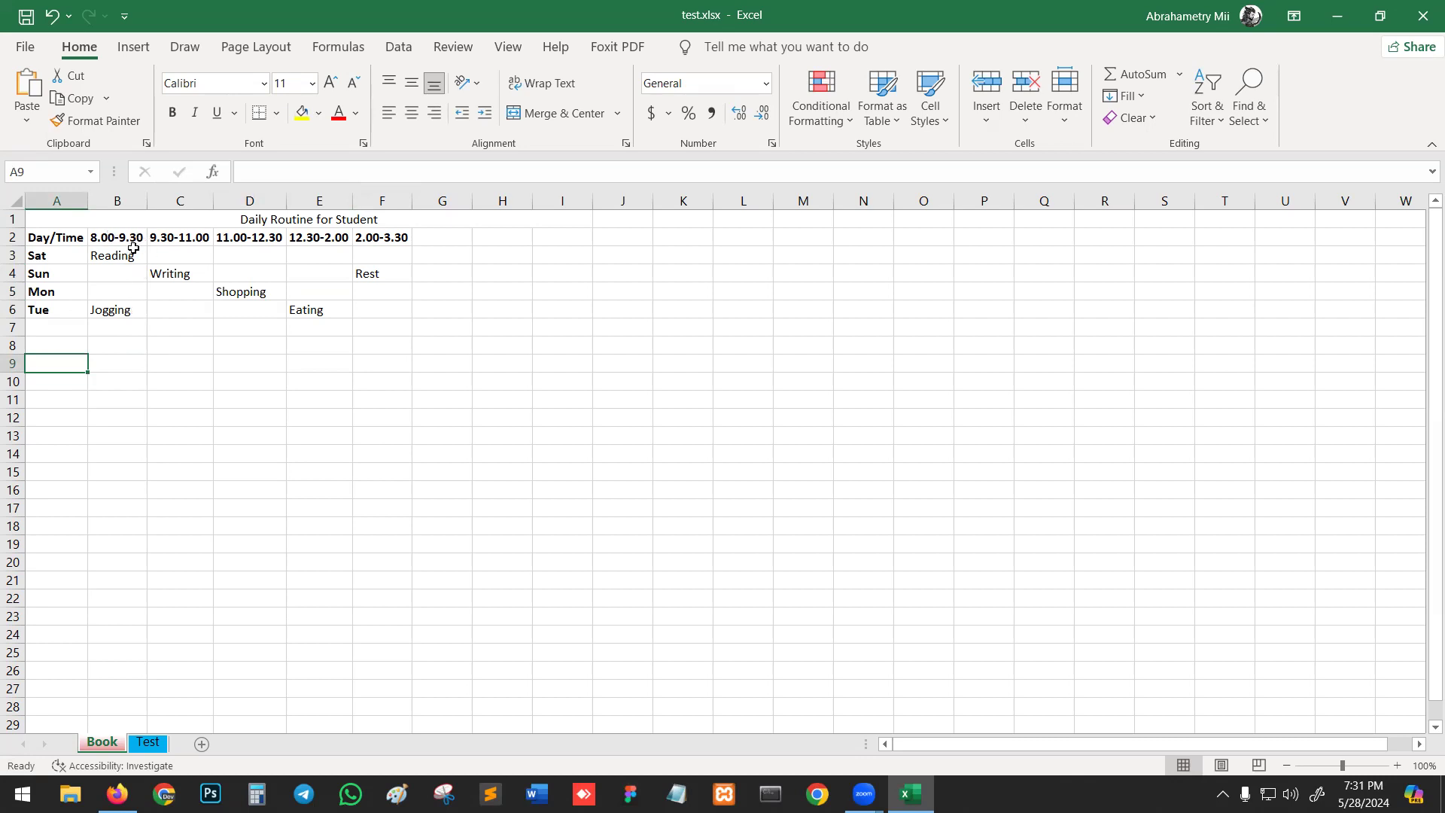
double_click(134, 310)
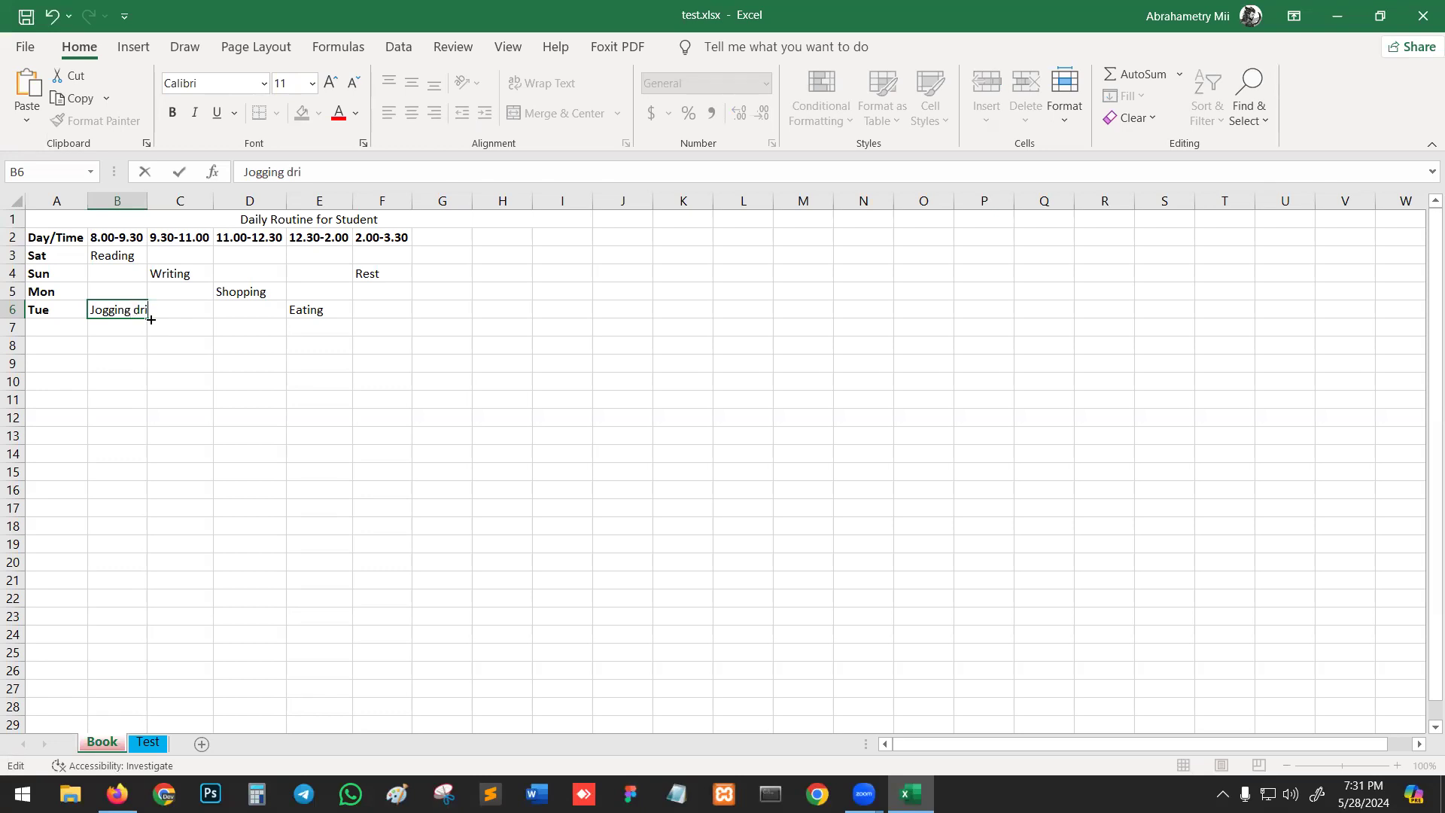
text(drink water rest)
click(114, 412)
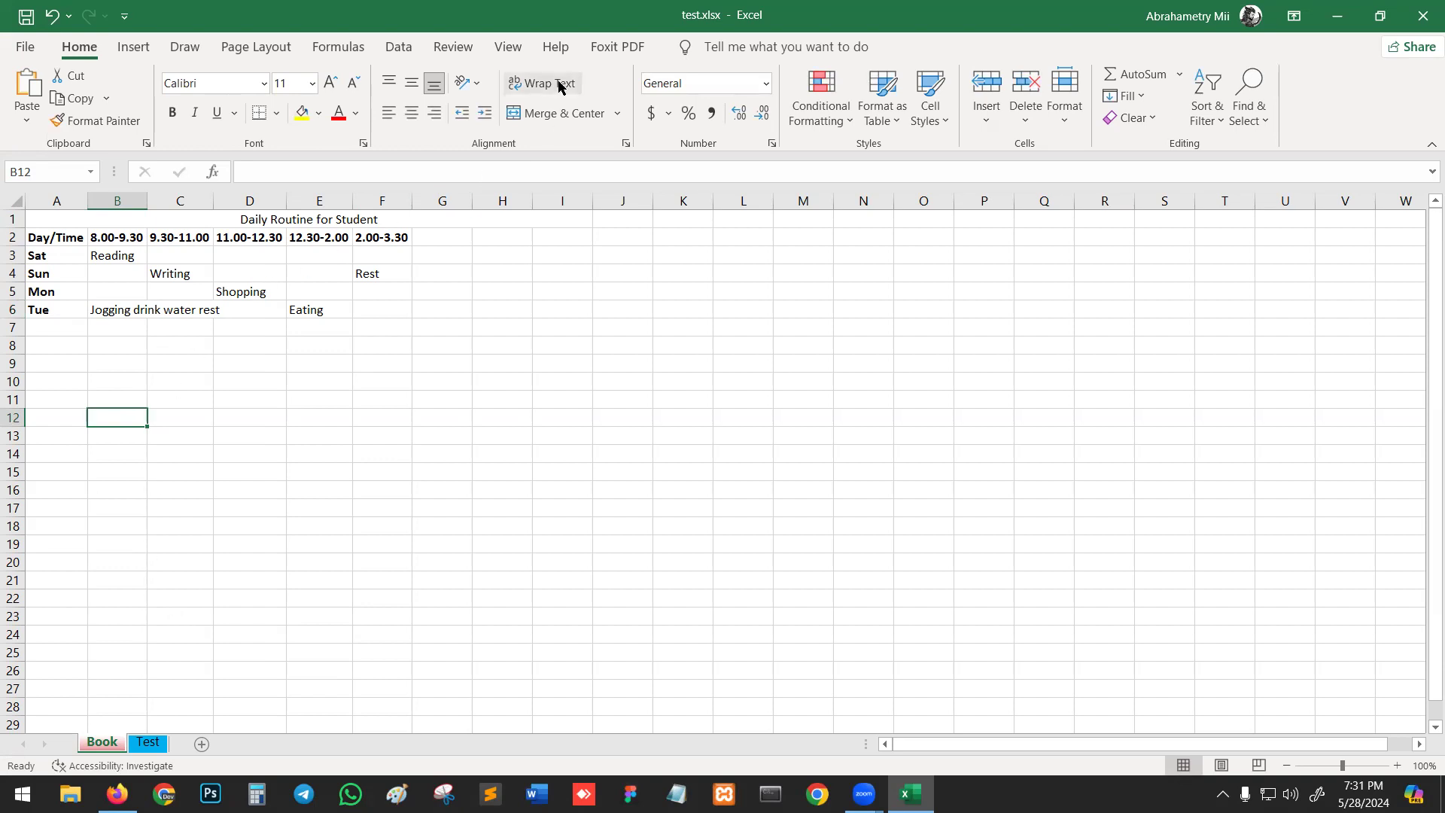
Insert line breaks in cell B6 so that Jogging, drink water and rest stand on three separate lines
click(128, 313)
double_click(128, 312)
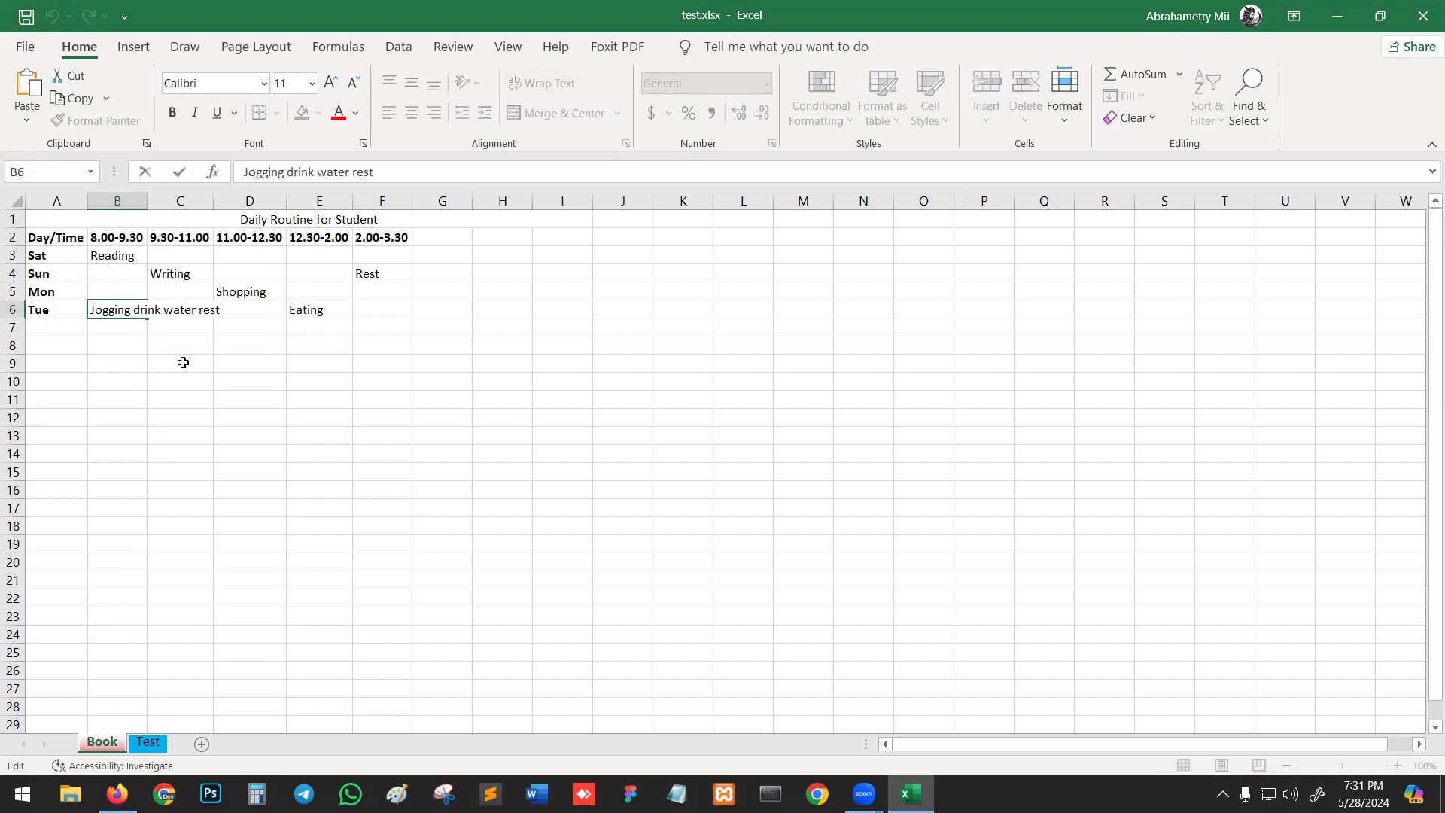
key(Delete)
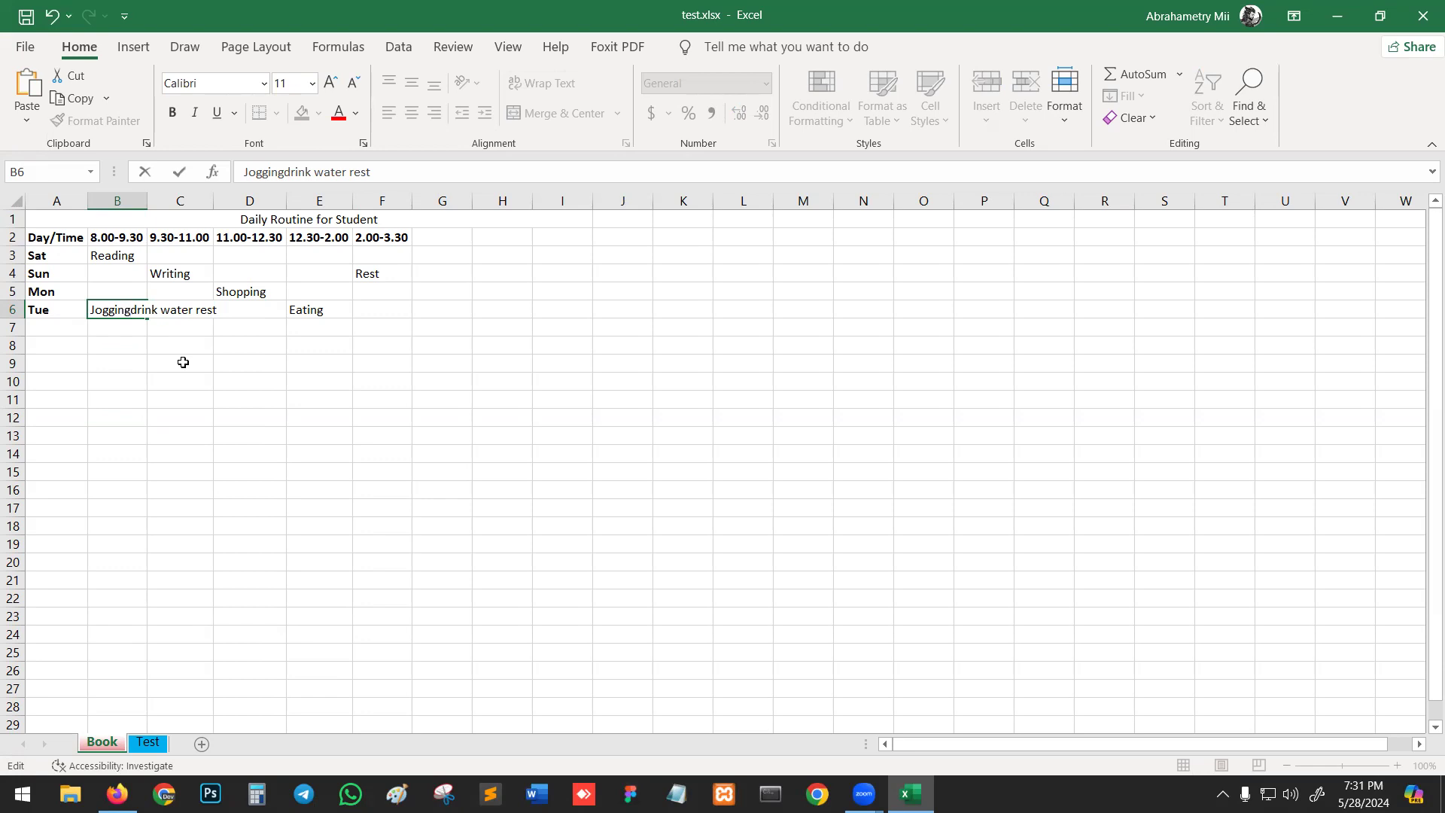
key(alt+Return)
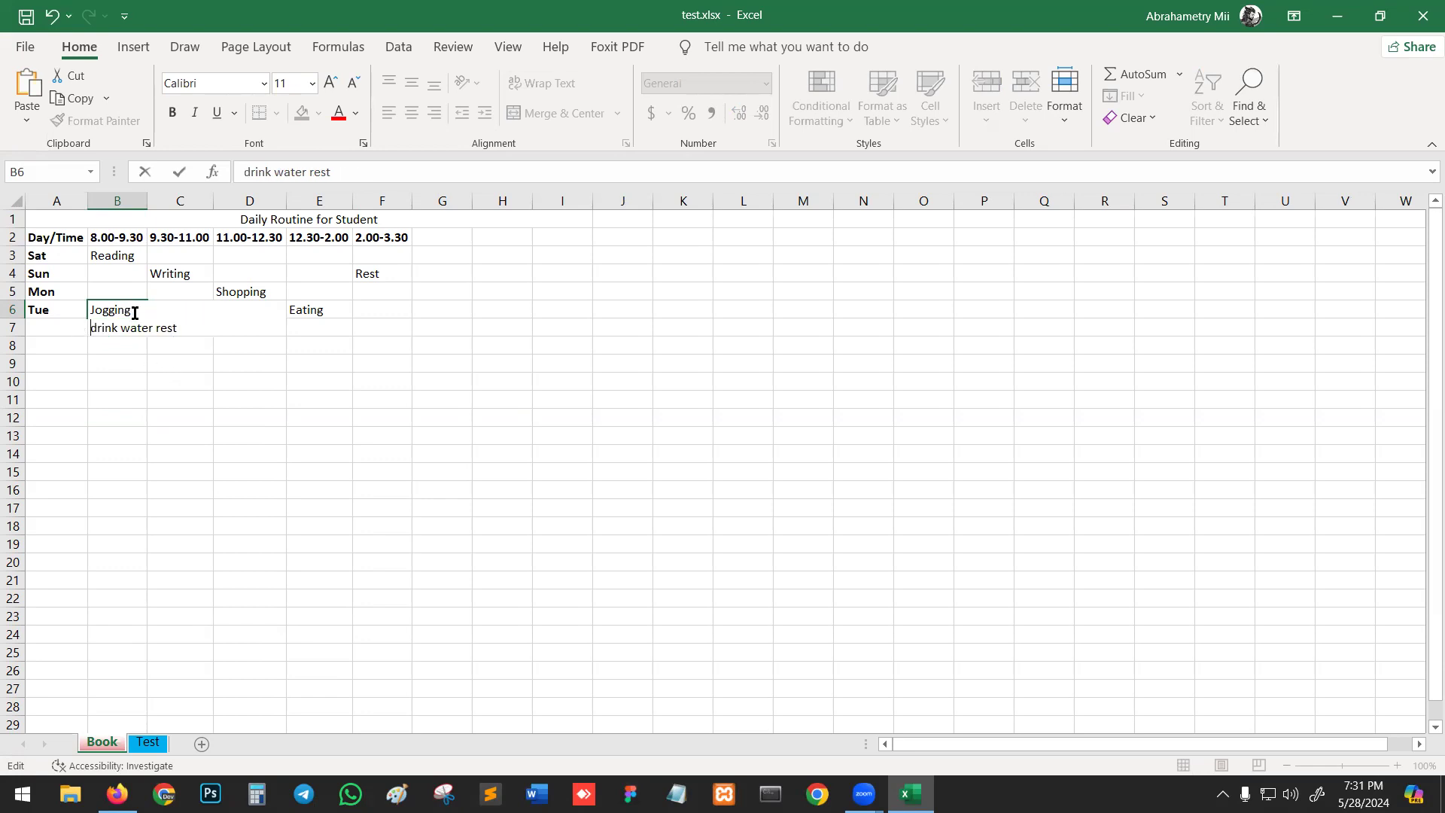
click(156, 328)
key(alt+Return)
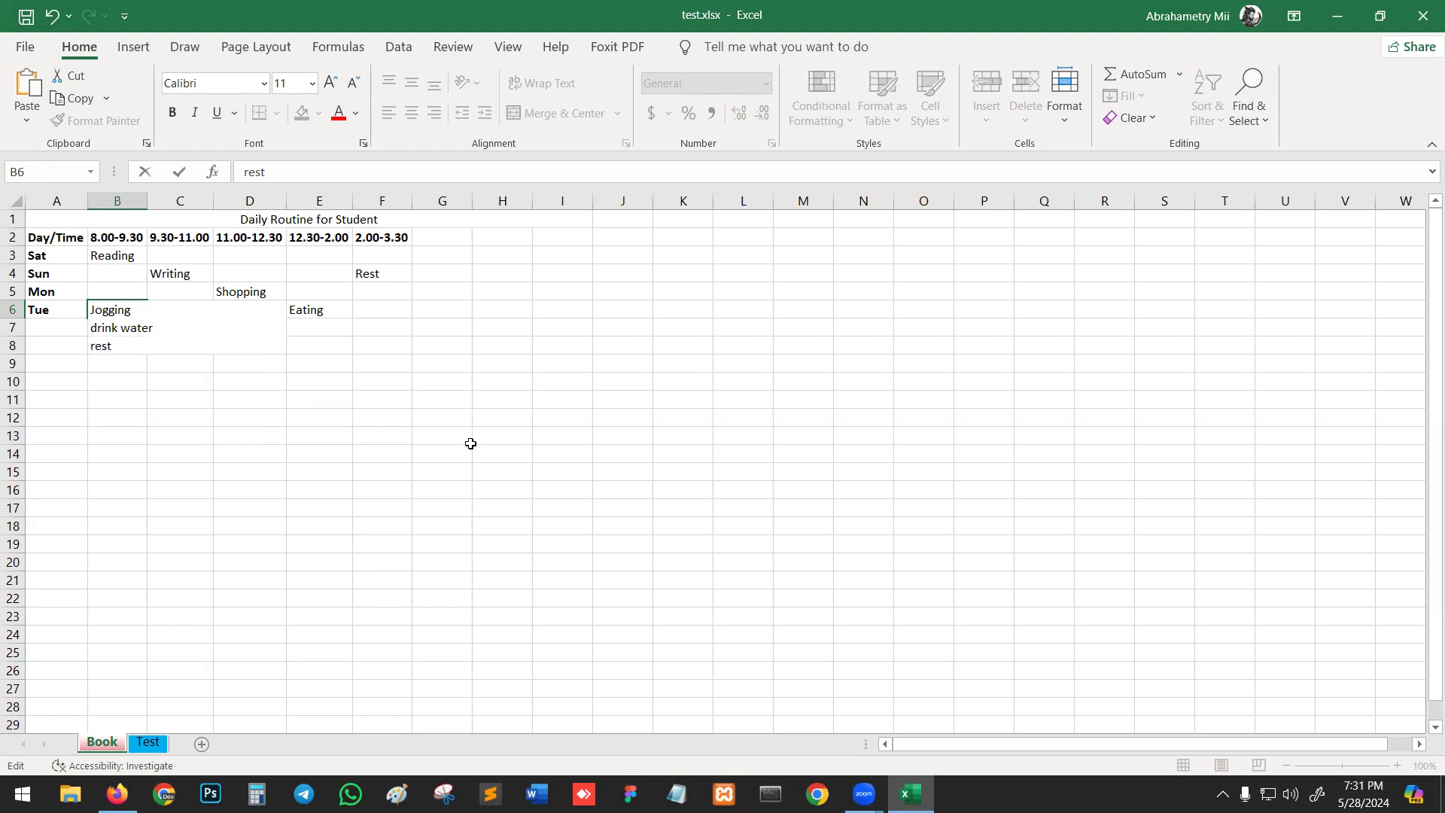
Undo the text wrapping applied to the Tuesday entry in cell B6
click(410, 435)
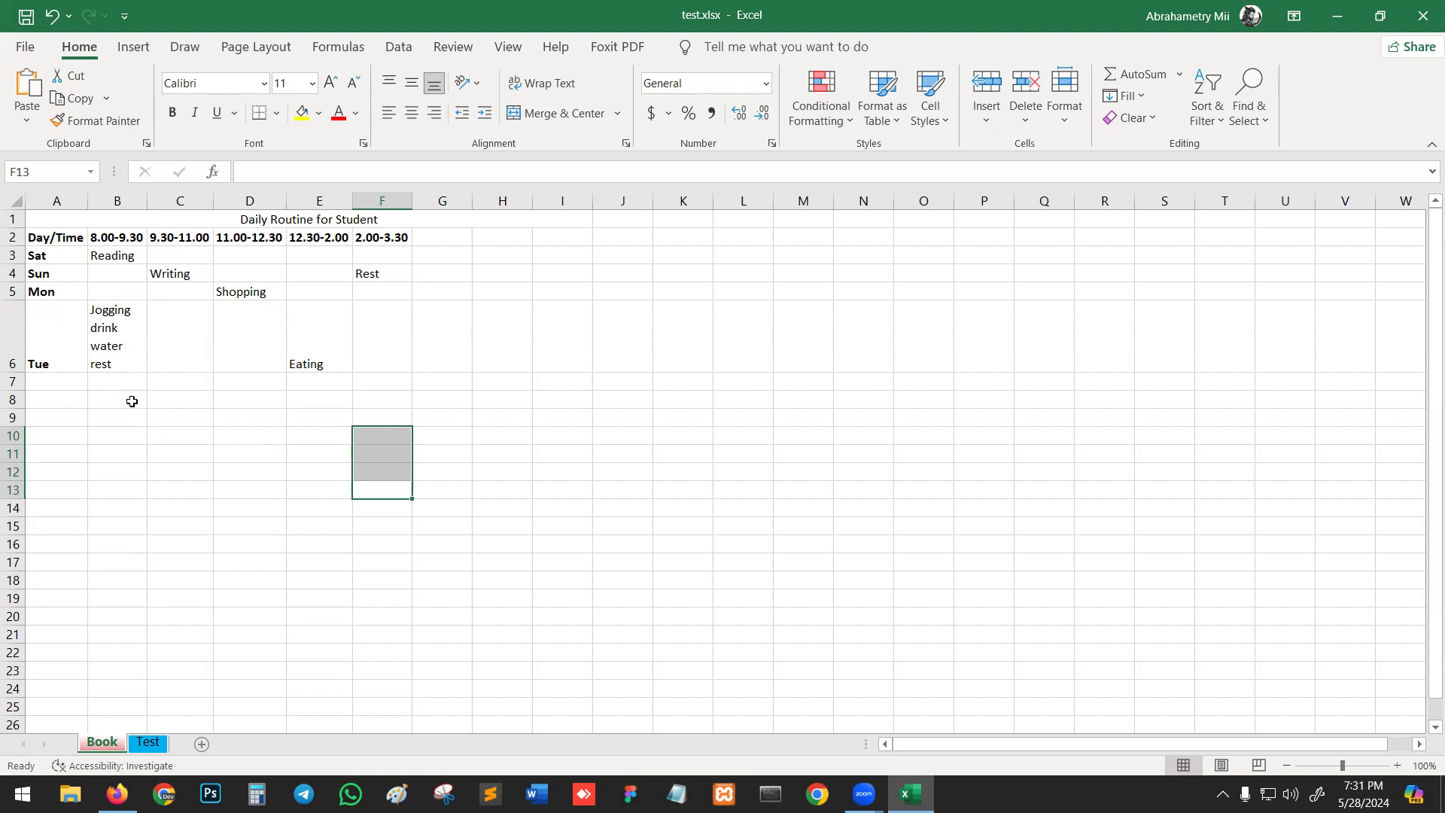
drag(145, 399, 181, 401)
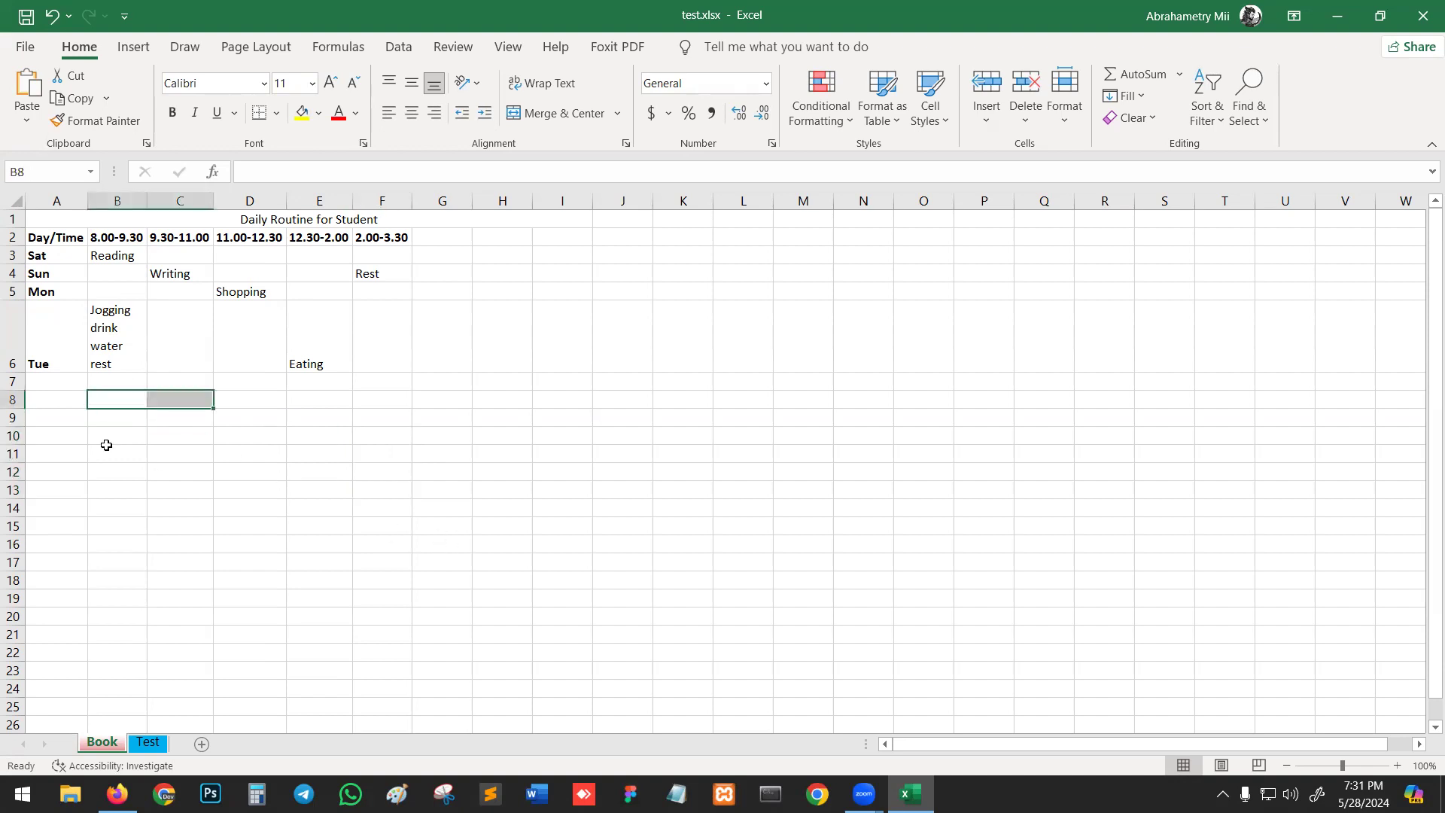
click(116, 335)
click(255, 436)
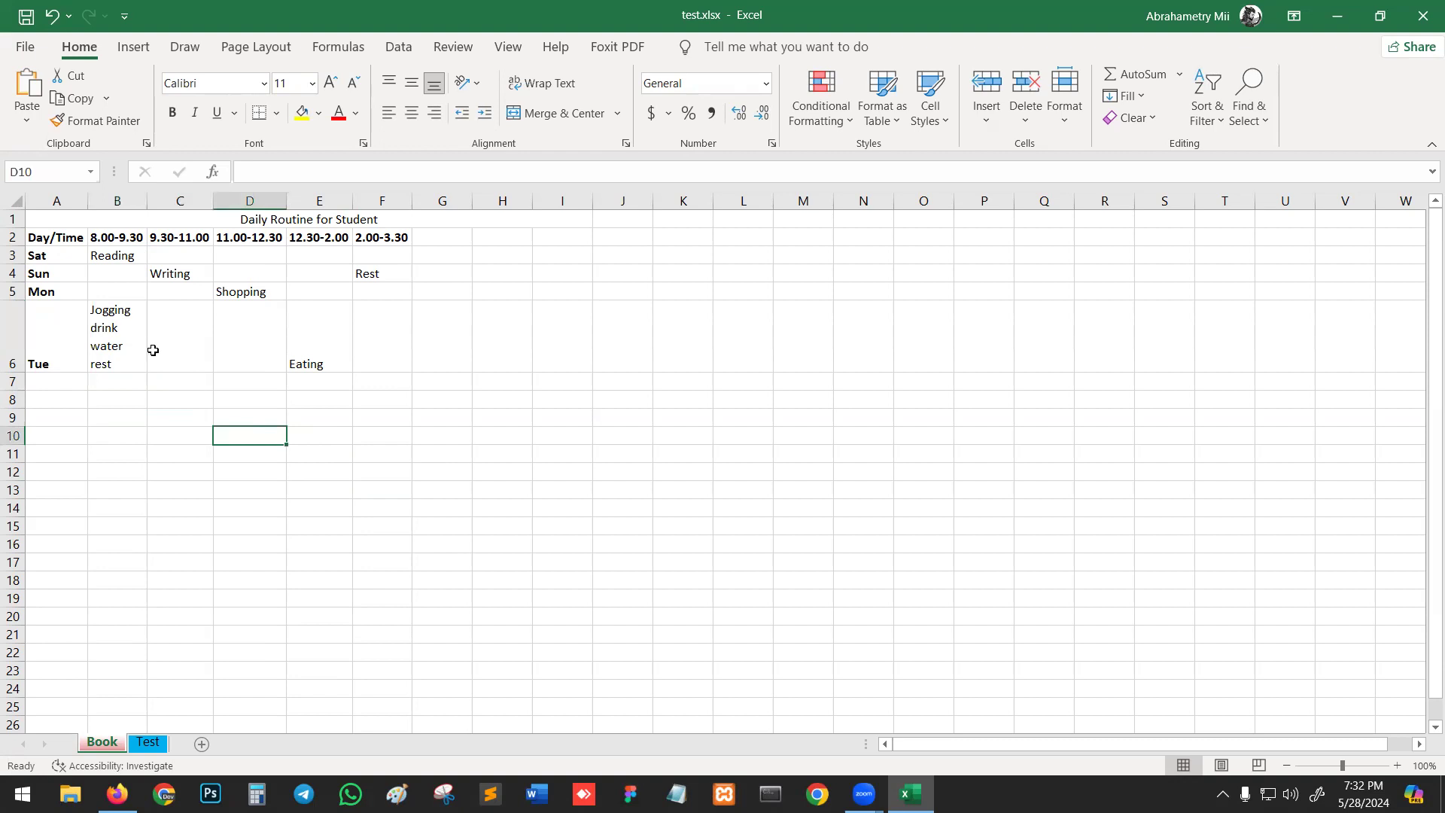
key(ctrl+z)
click(188, 418)
Apply Wrap Text to cell B6 so that Jogging drink water rest fits within its column width
click(122, 309)
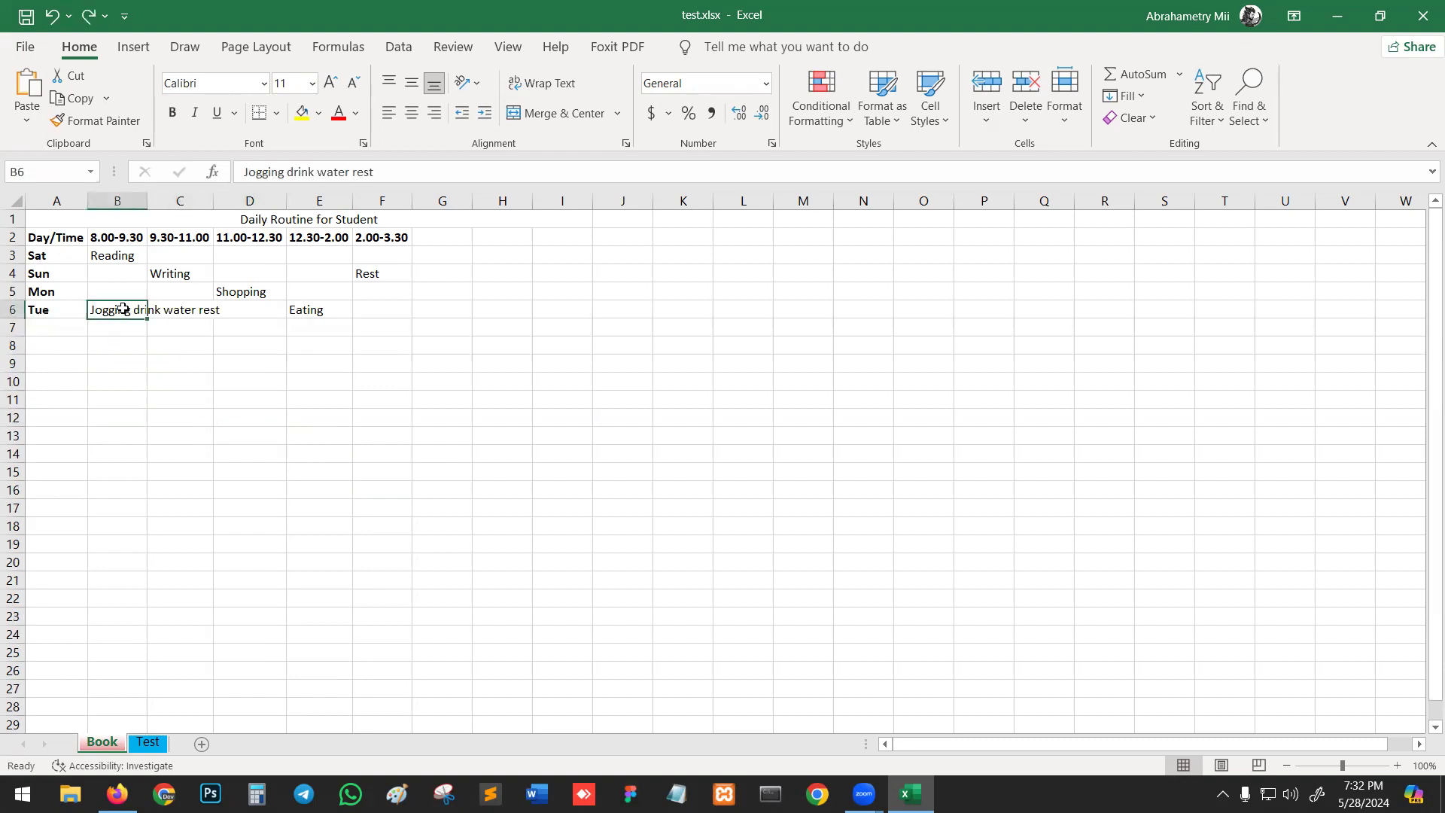
click(542, 83)
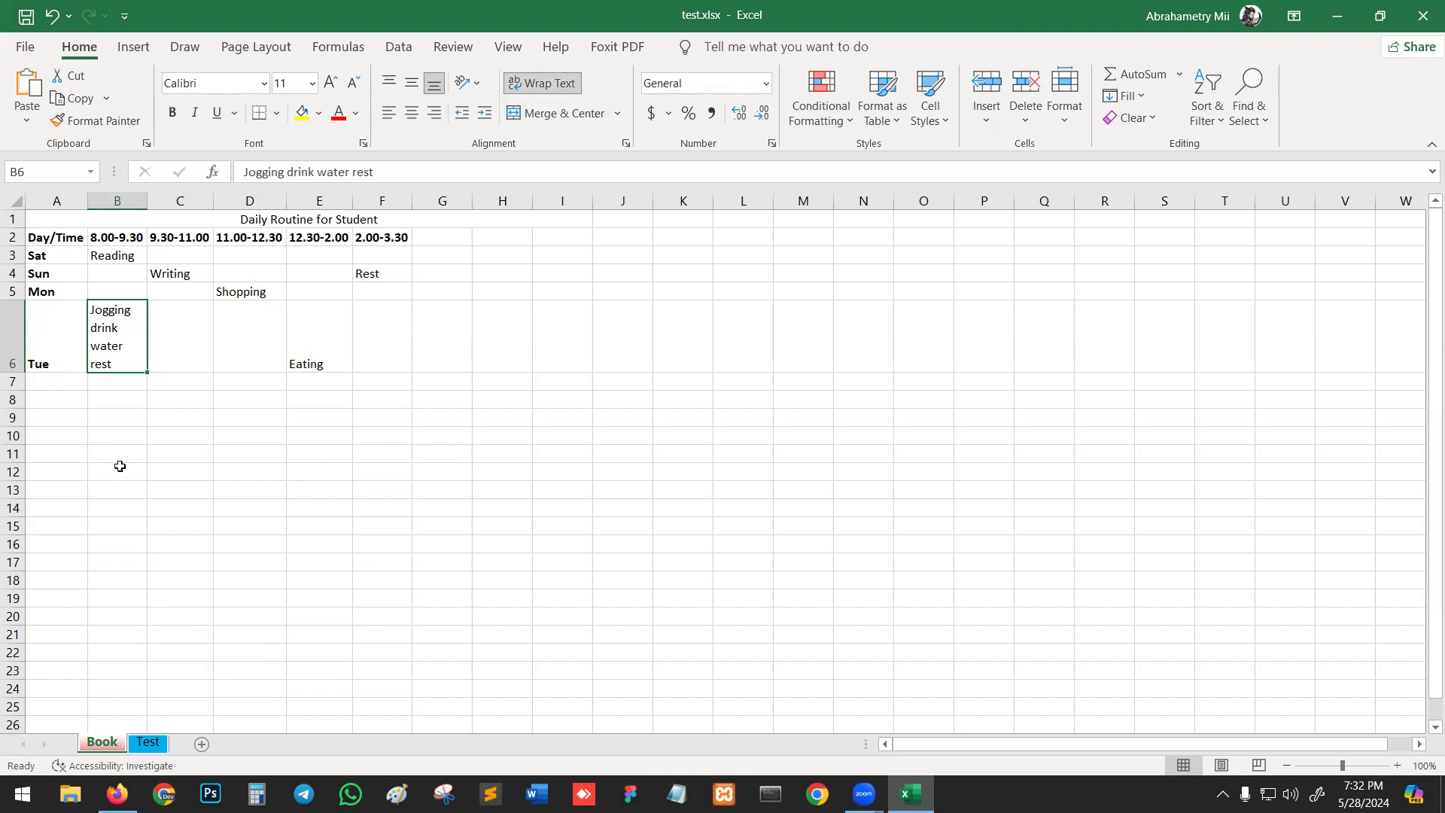
click(340, 452)
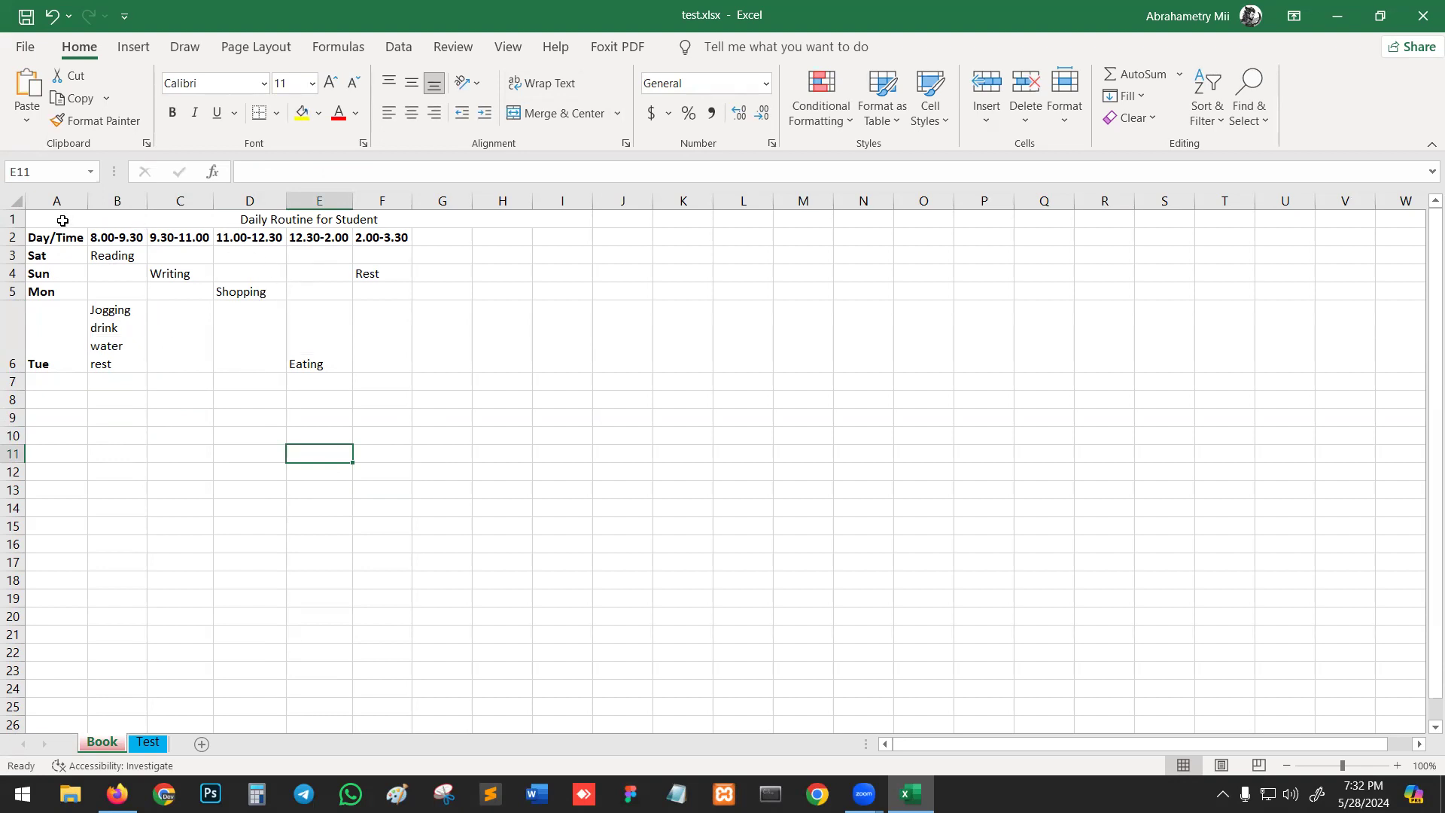
Change the font of the whole routine table, A1:I6, to Cambria
drag(60, 213, 288, 347)
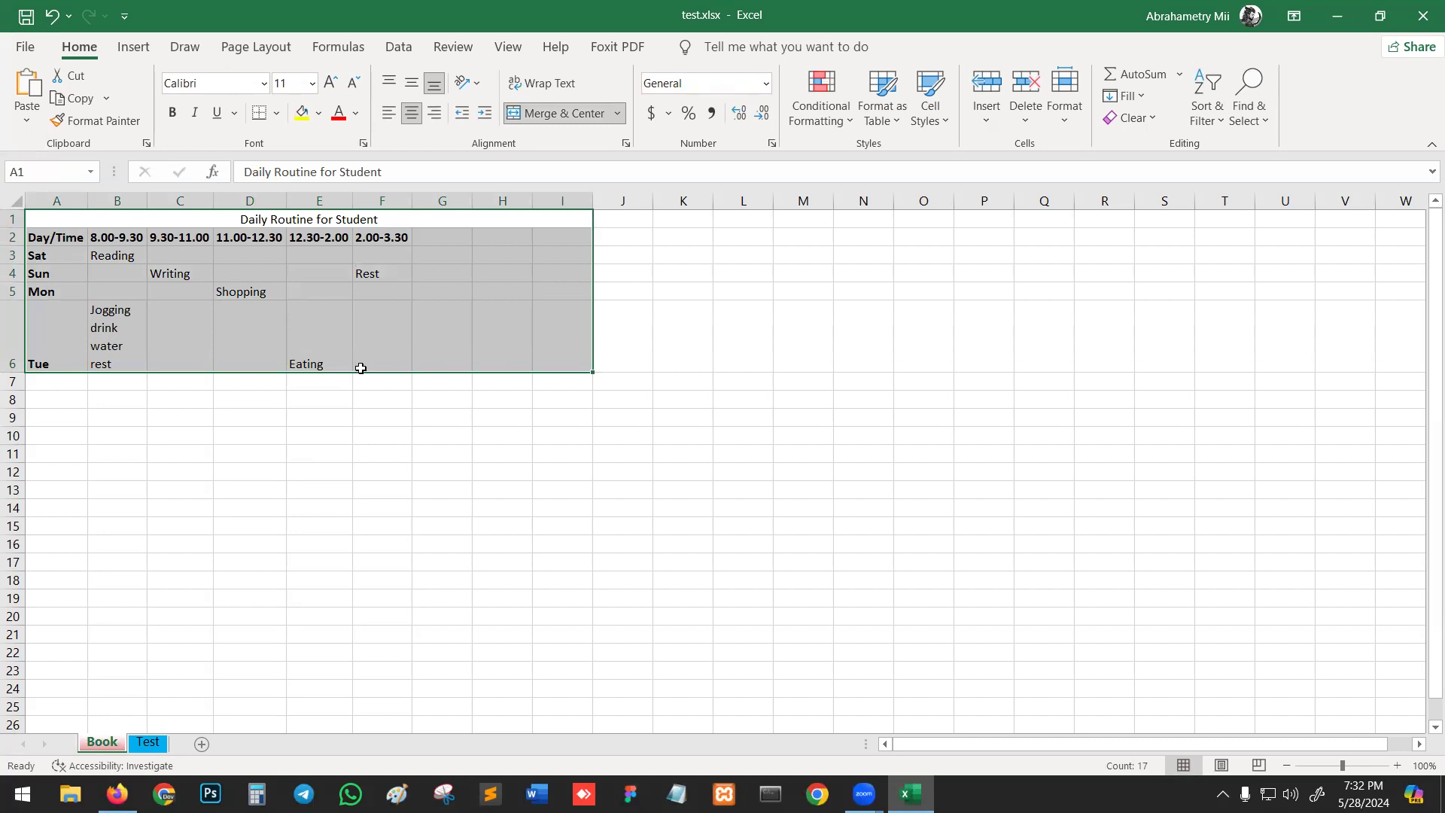
click(265, 84)
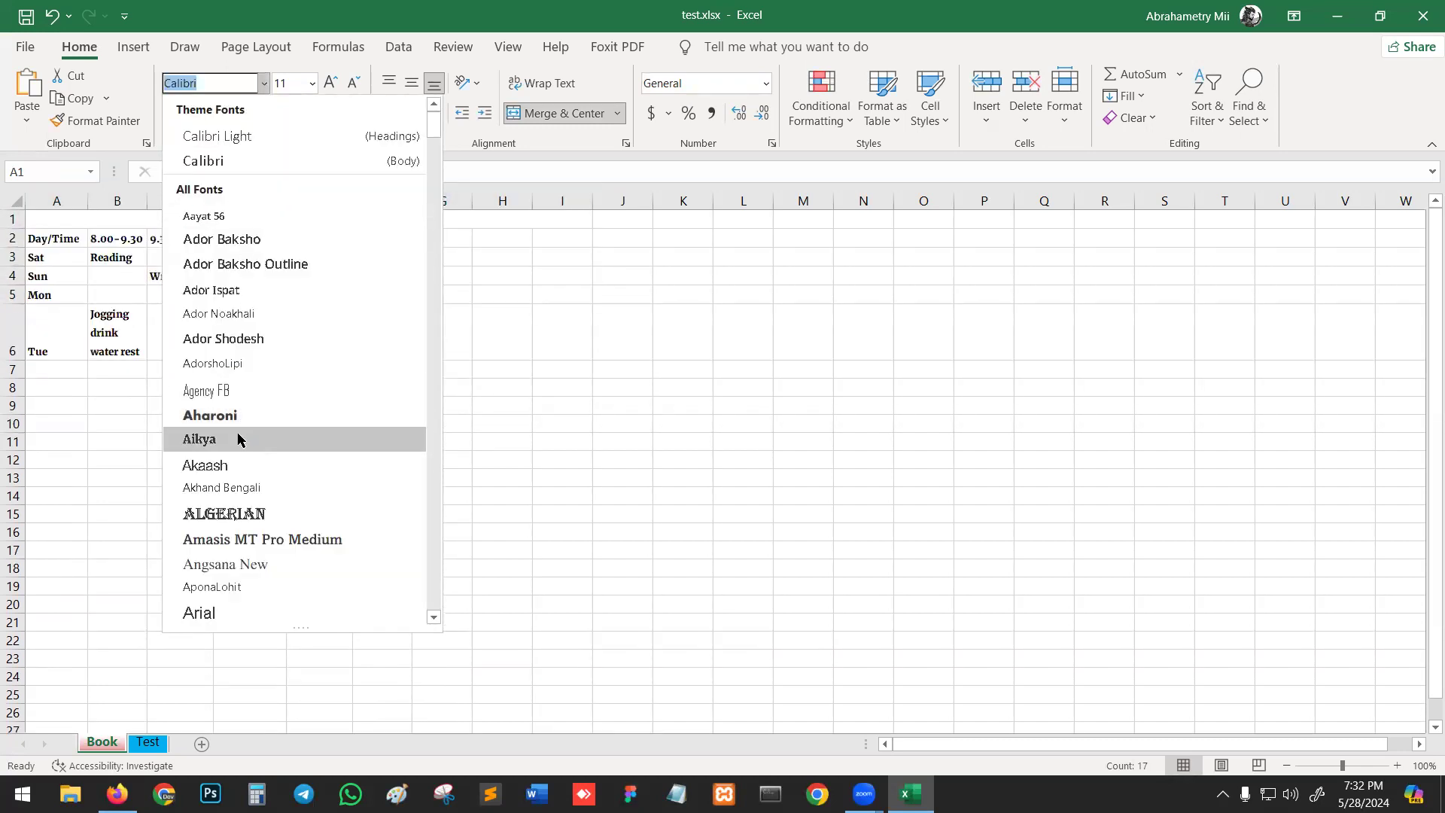
scroll(238, 439, down, 10)
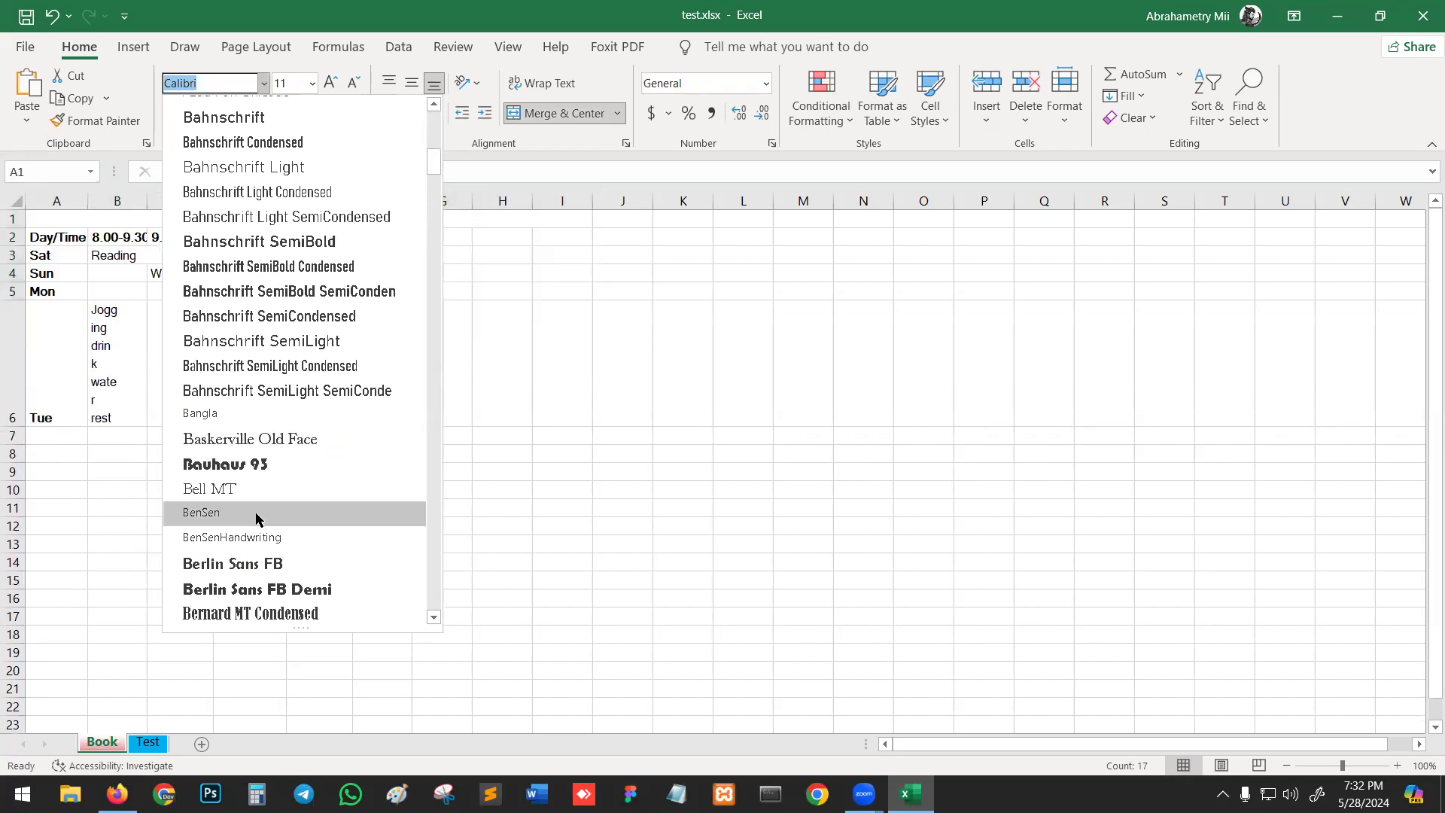
scroll(259, 519, down, 7)
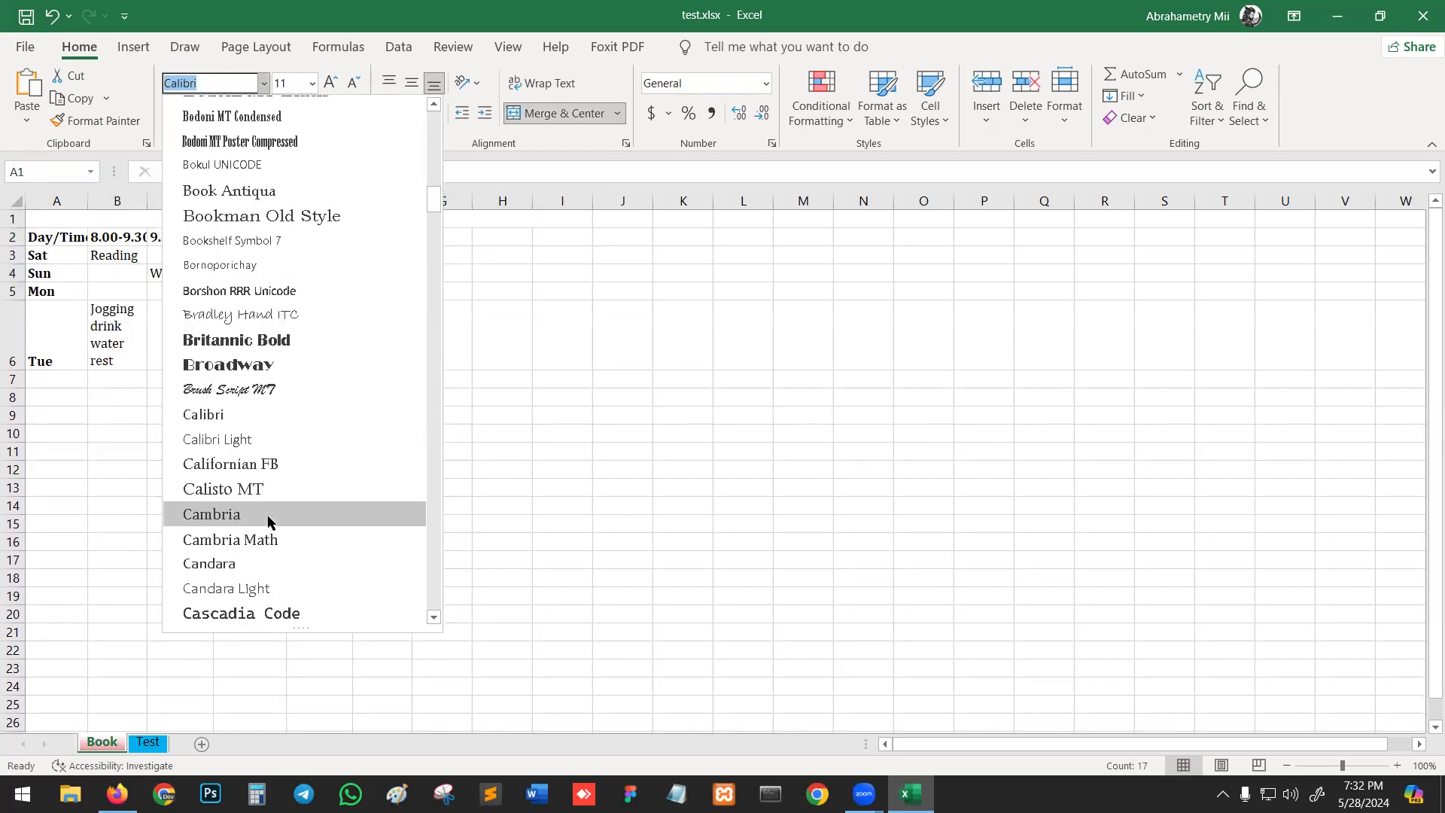
click(267, 518)
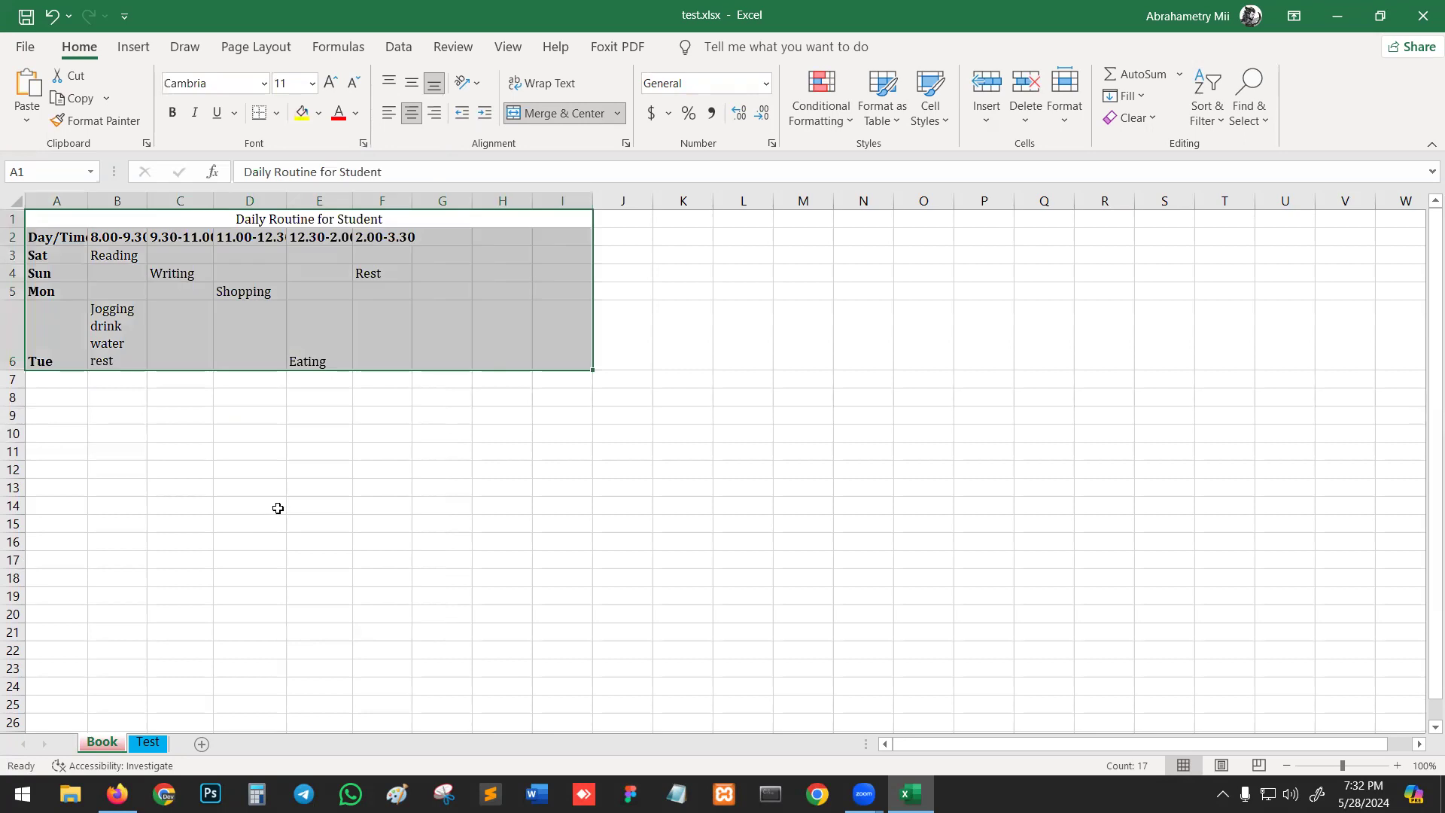
Format the merged title Daily Routine for Student at font size 26, bold and underlined
click(340, 218)
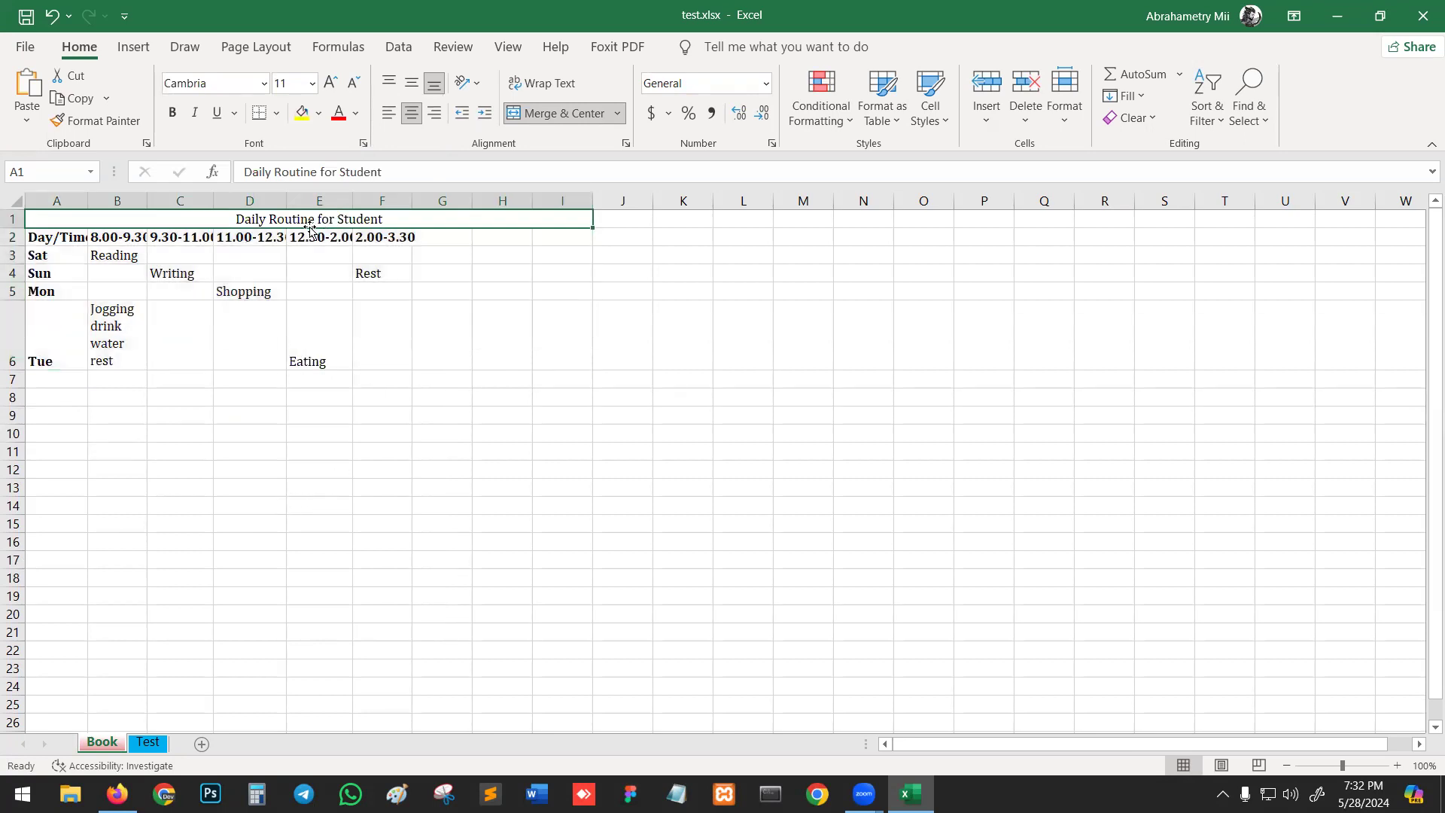
click(311, 83)
click(309, 360)
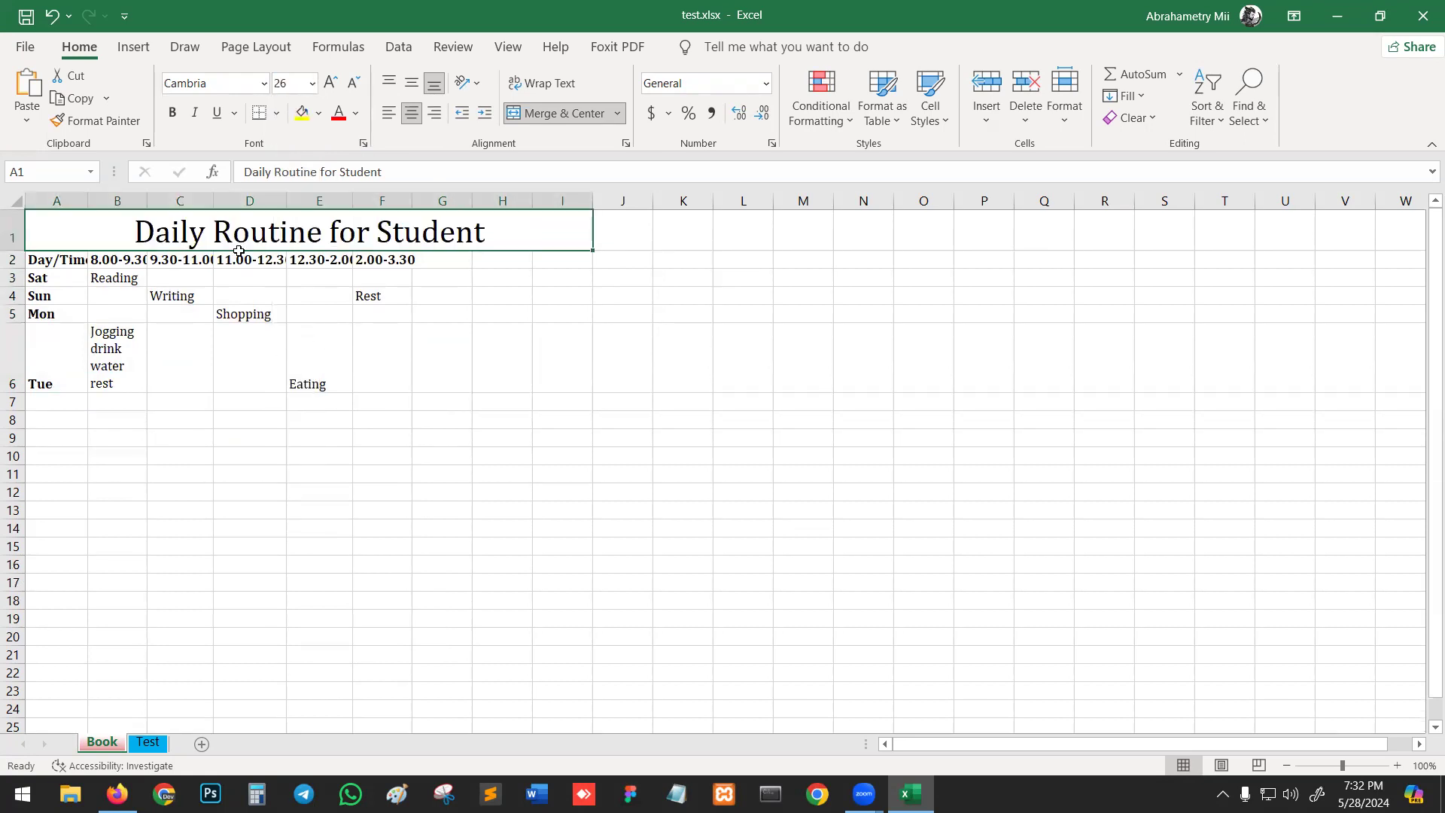
click(172, 113)
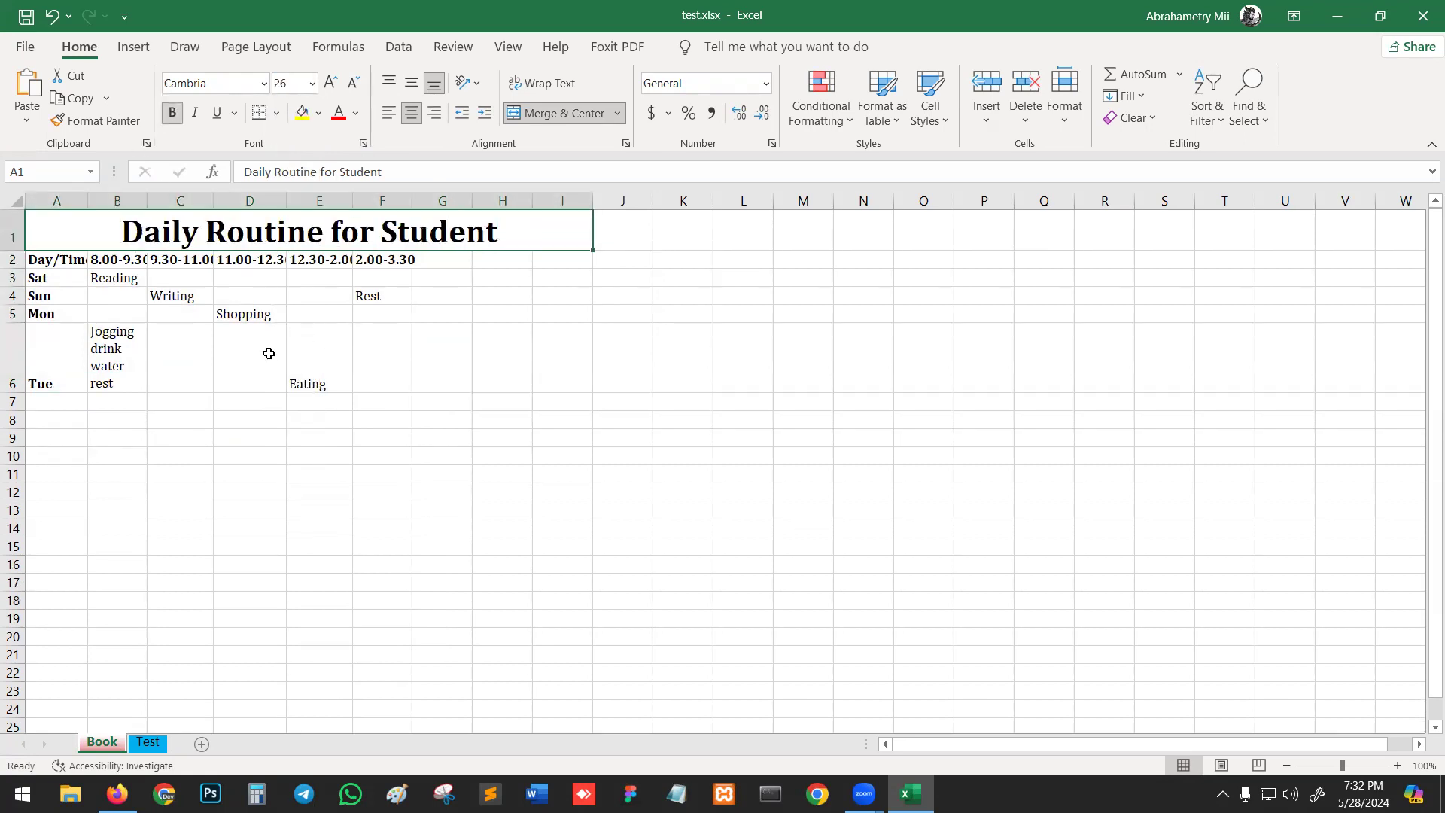
click(216, 112)
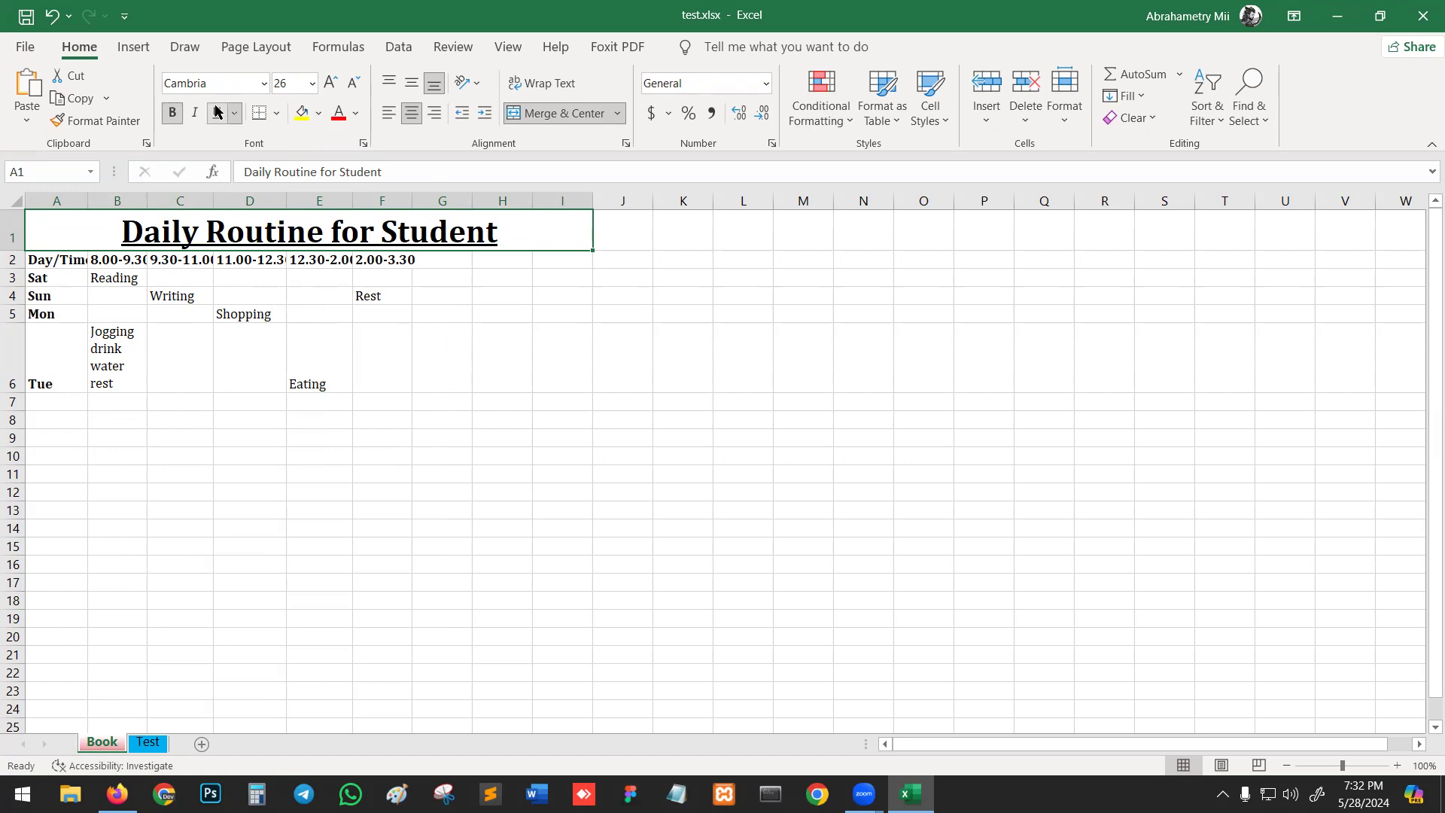
Fill the merged title cell in row 1 with the standard orange color
click(320, 114)
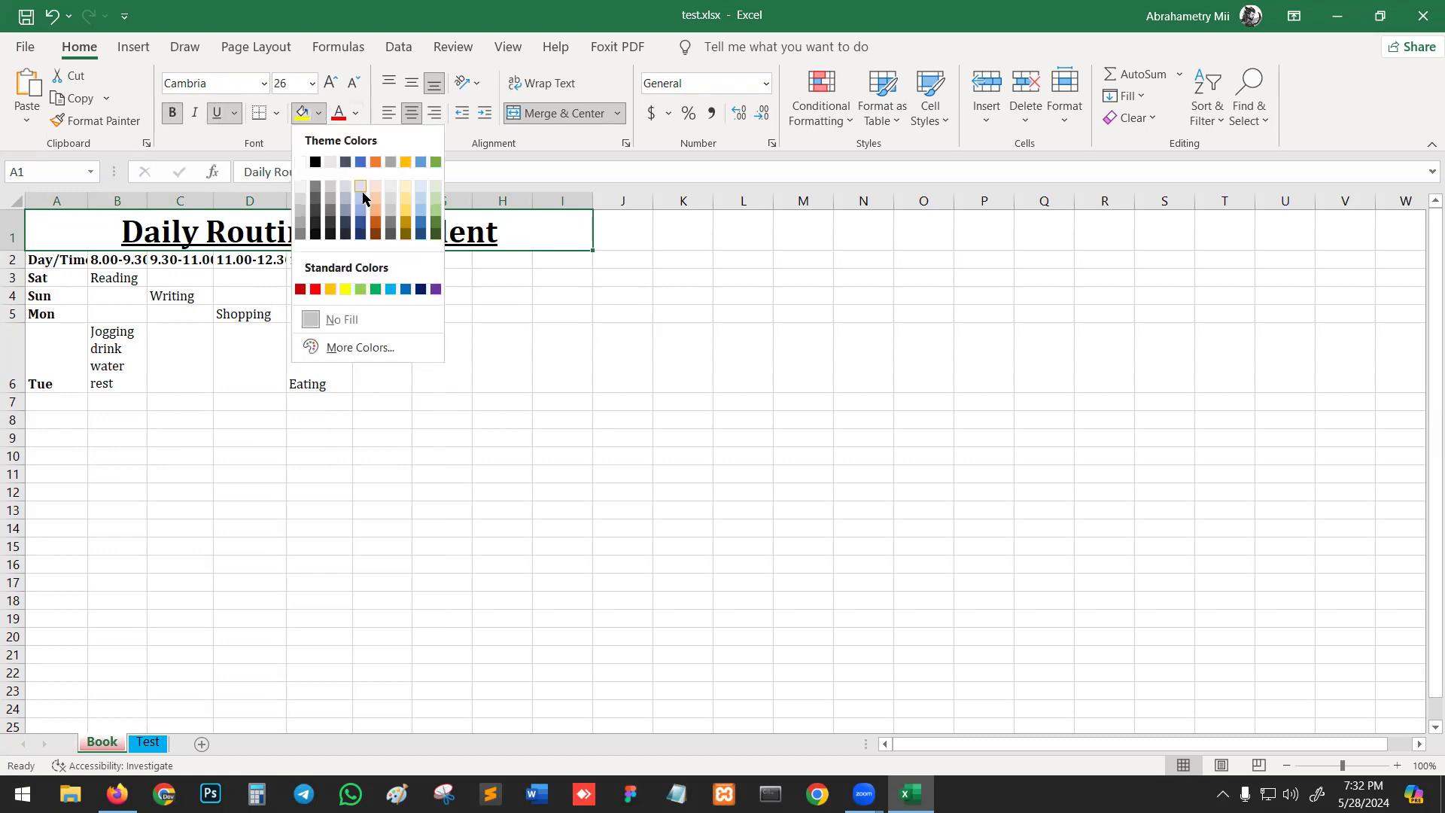
click(332, 289)
click(493, 419)
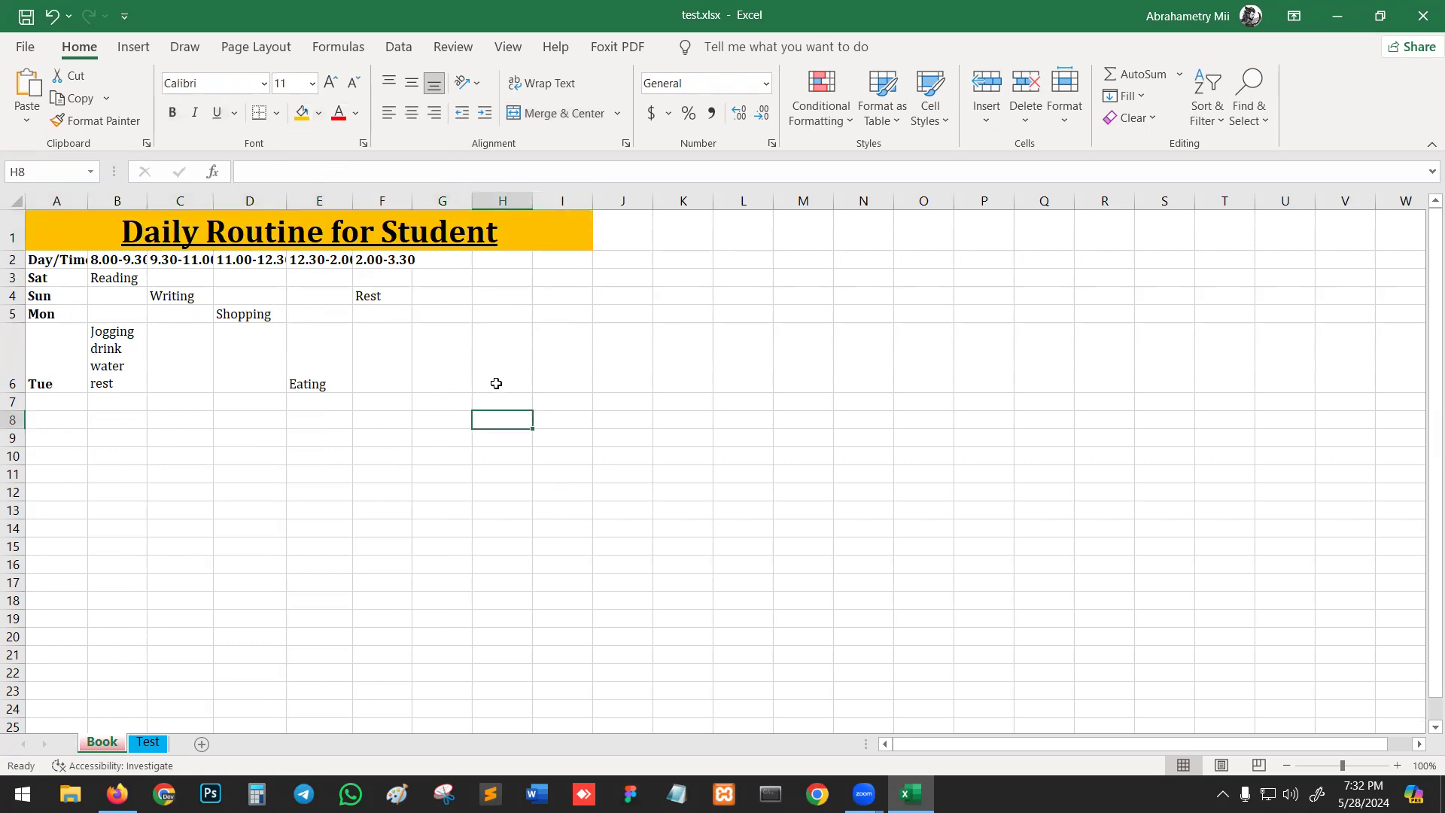
Select the entire sheet and autofit all column widths to their contents
click(387, 441)
key(ctrl+a)
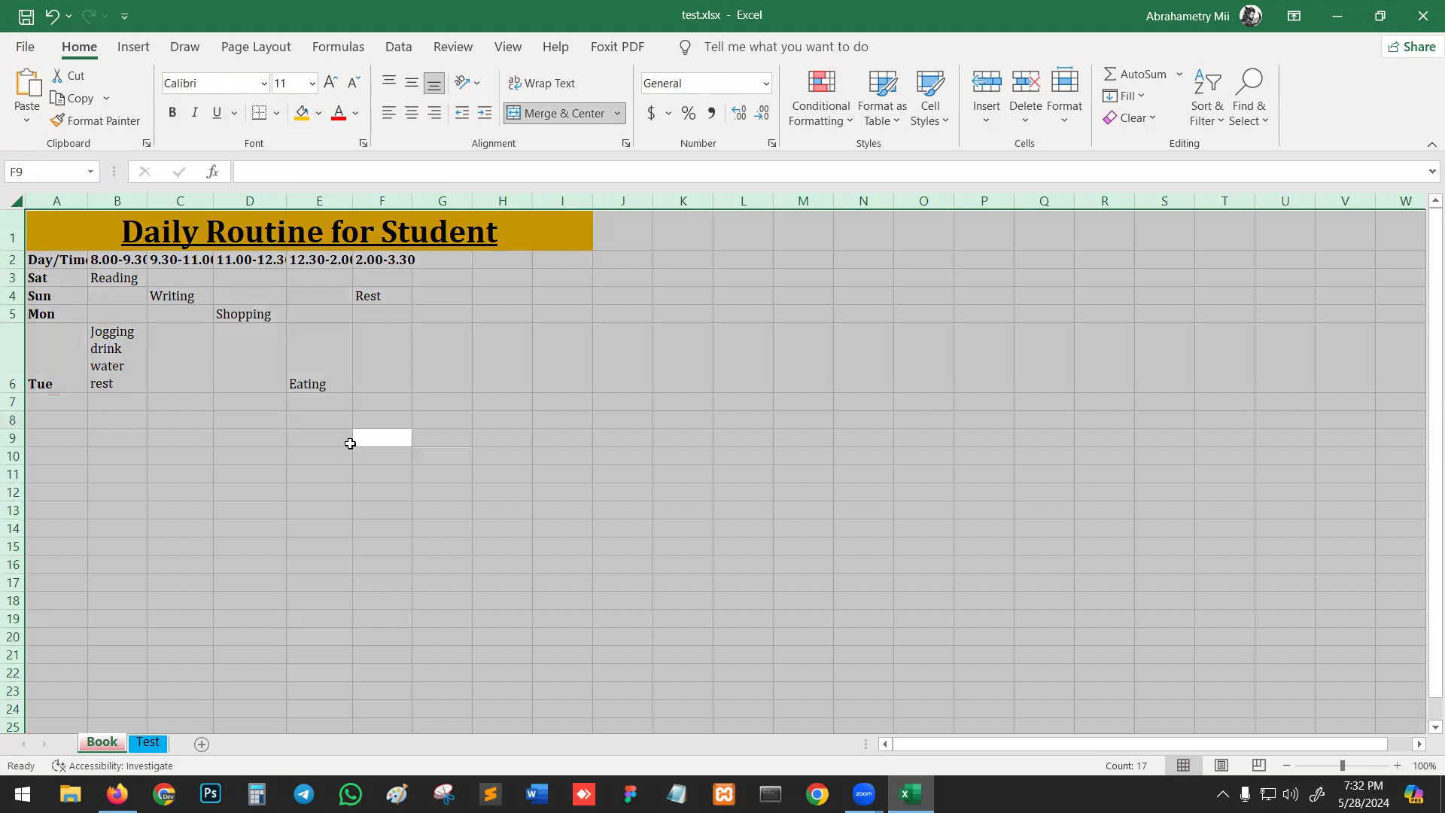
double_click(214, 198)
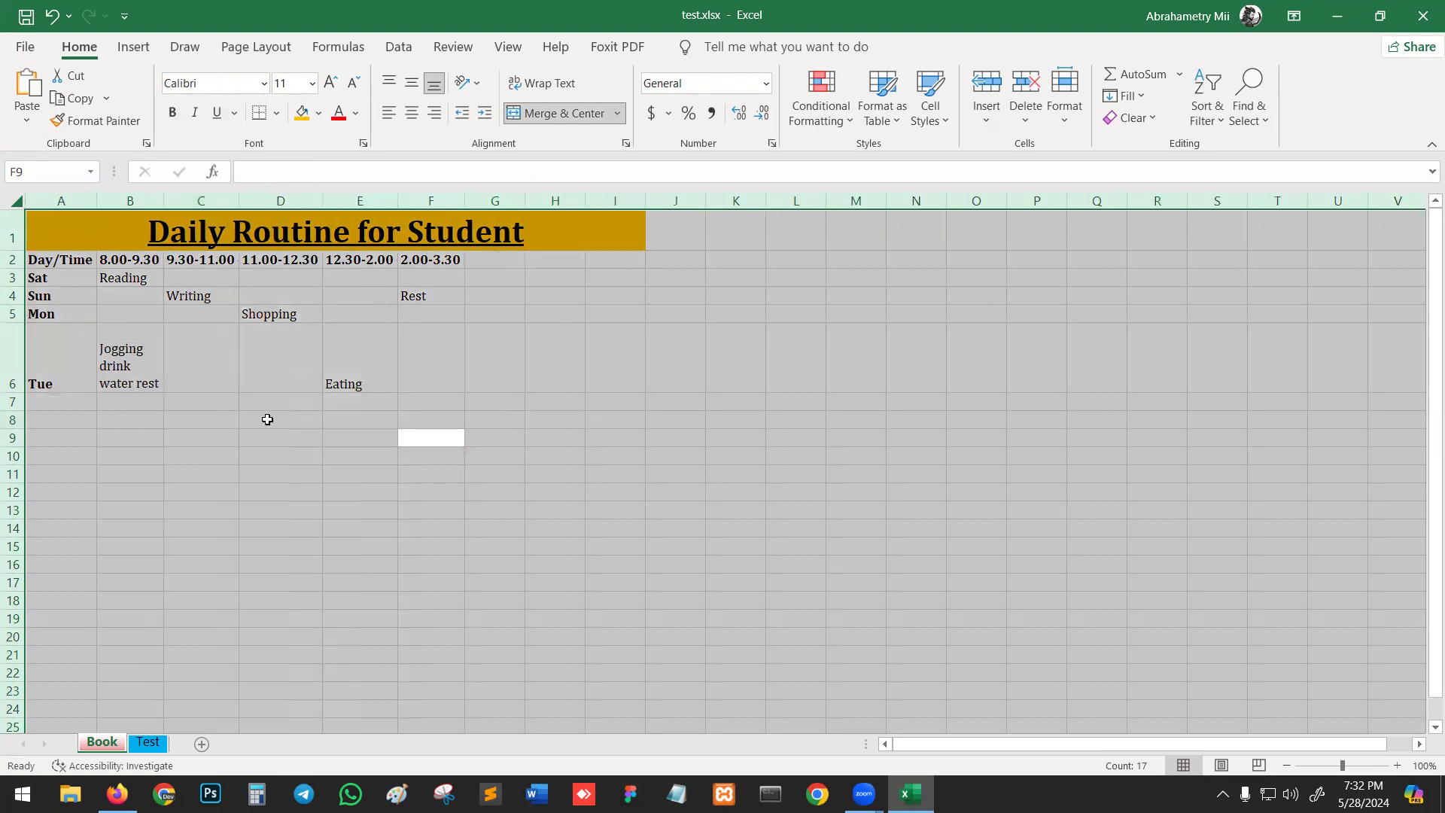
click(459, 377)
Fill the Day/Time header row, A2:I2, with the standard light blue color
drag(72, 260, 597, 264)
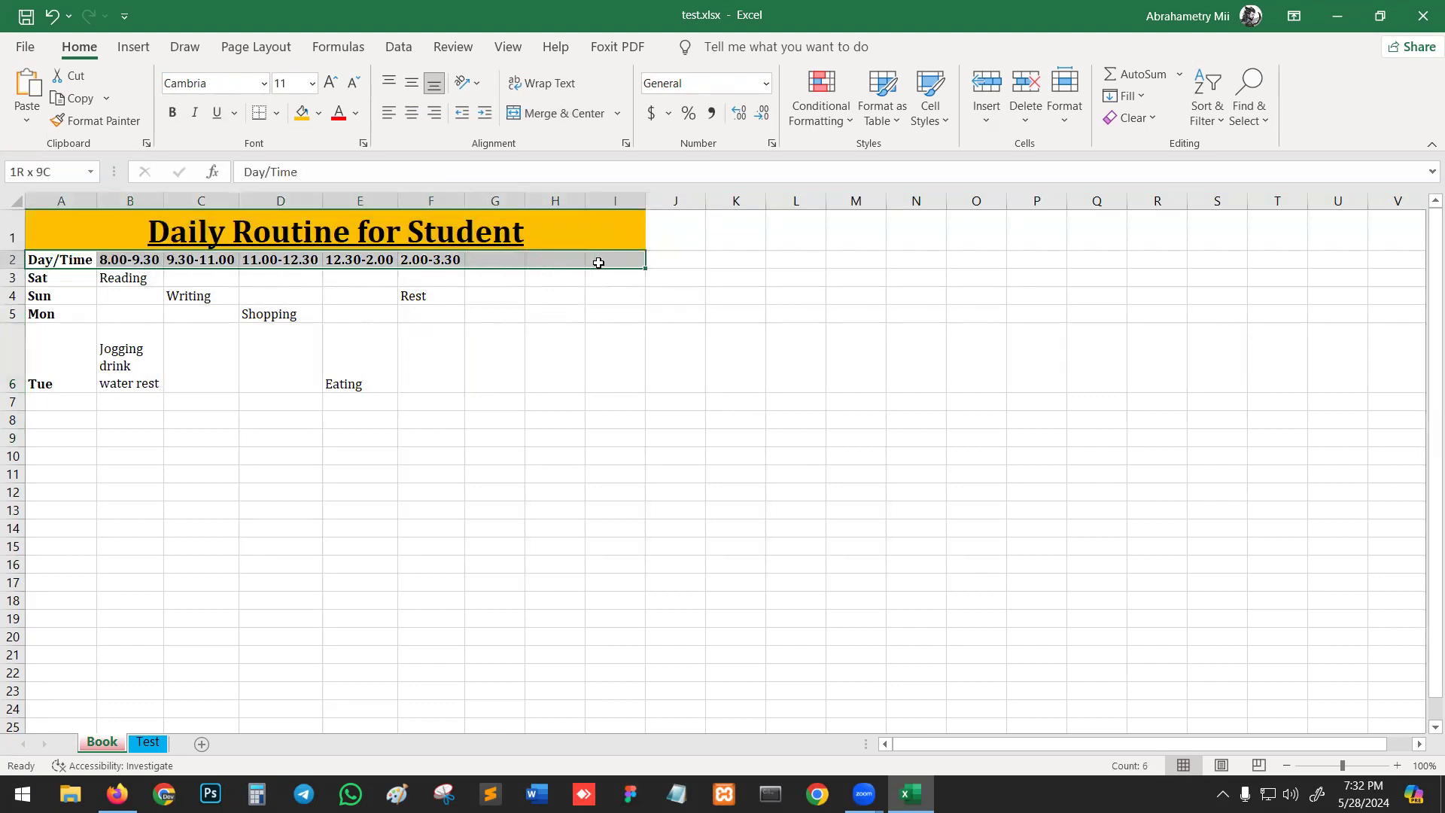
click(320, 113)
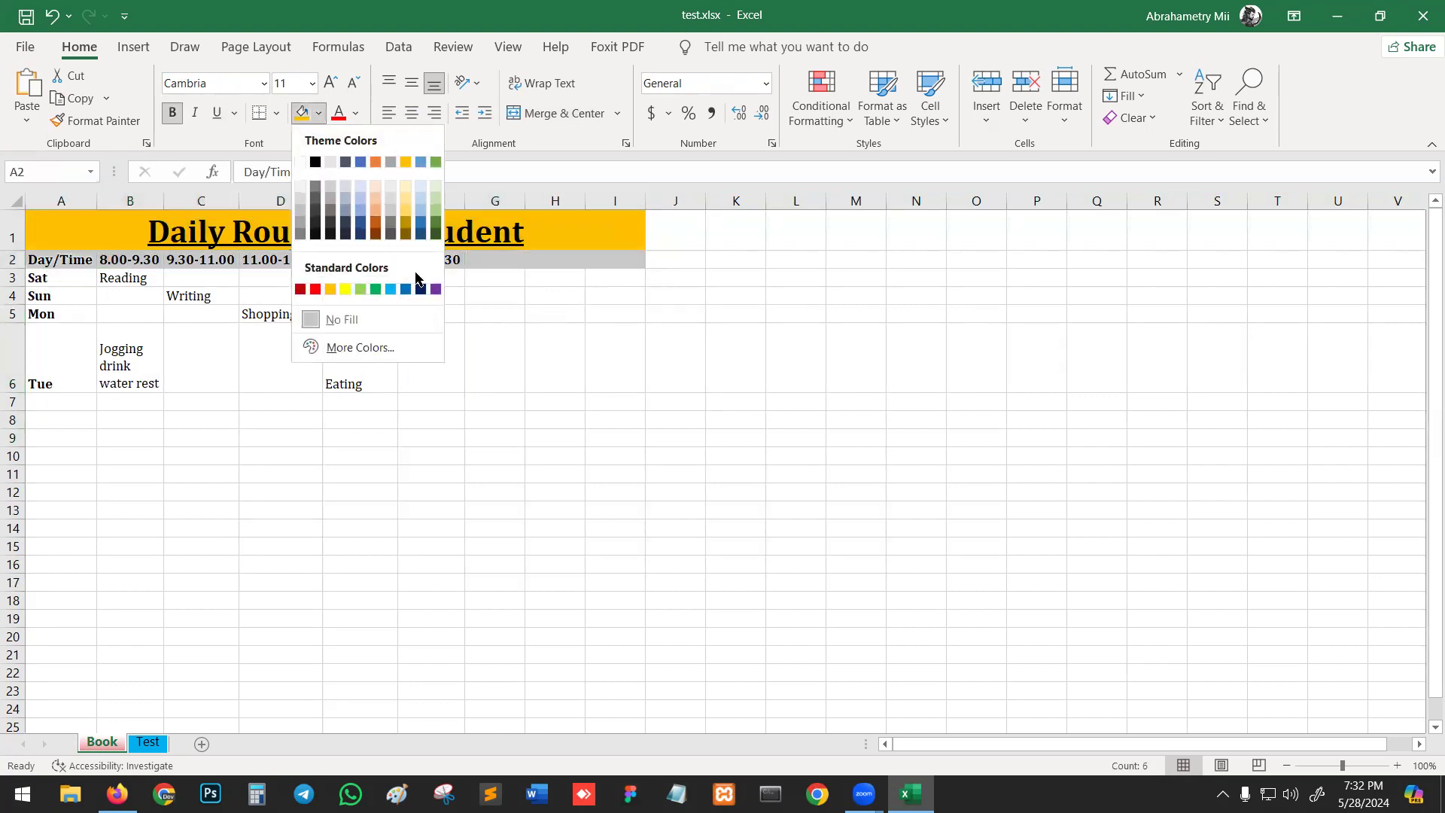
click(387, 288)
Fill the day cells Sat to Tue, A3:A6, with a light orange theme color
drag(42, 280, 60, 380)
click(319, 119)
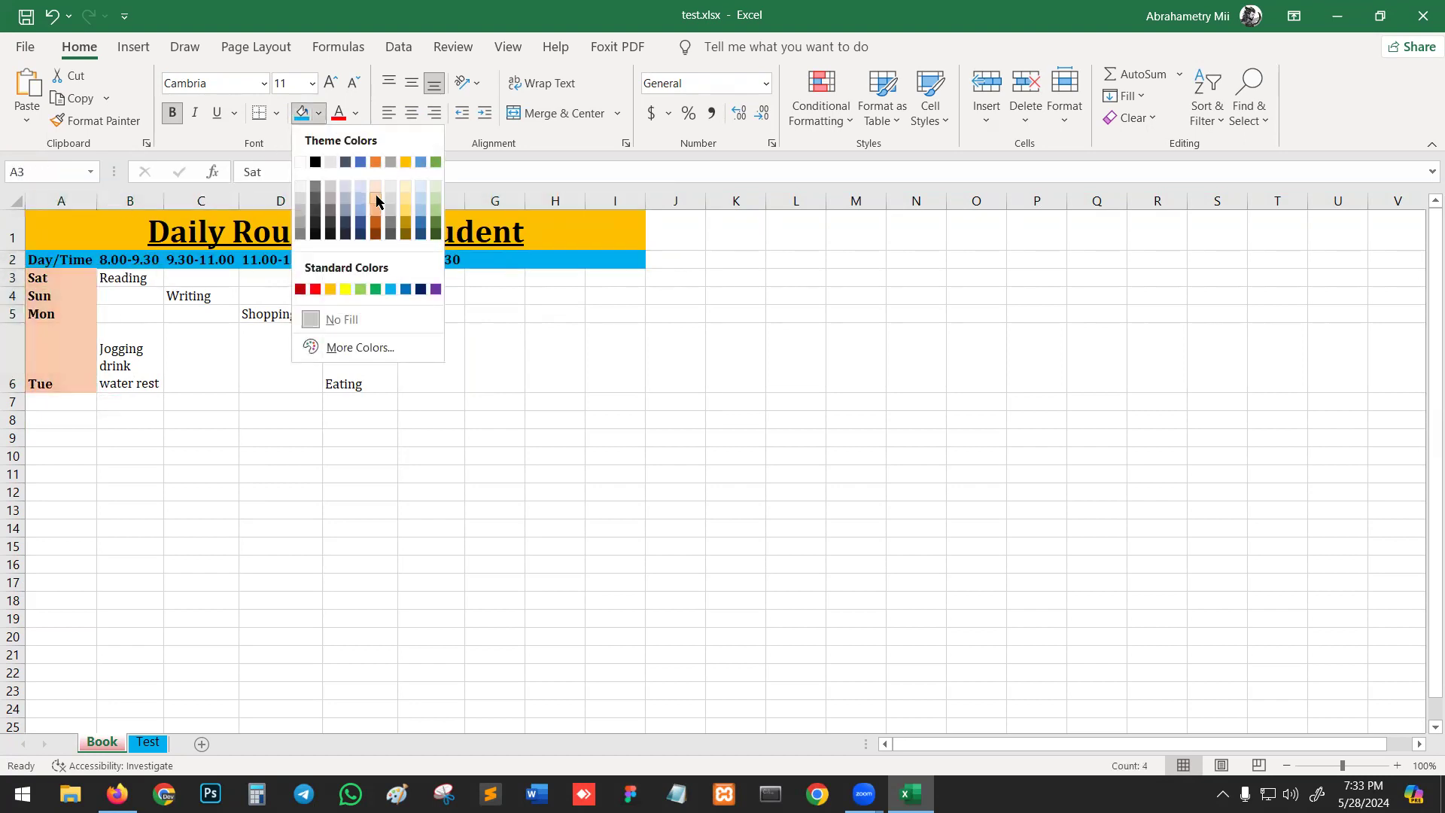
click(376, 217)
click(216, 530)
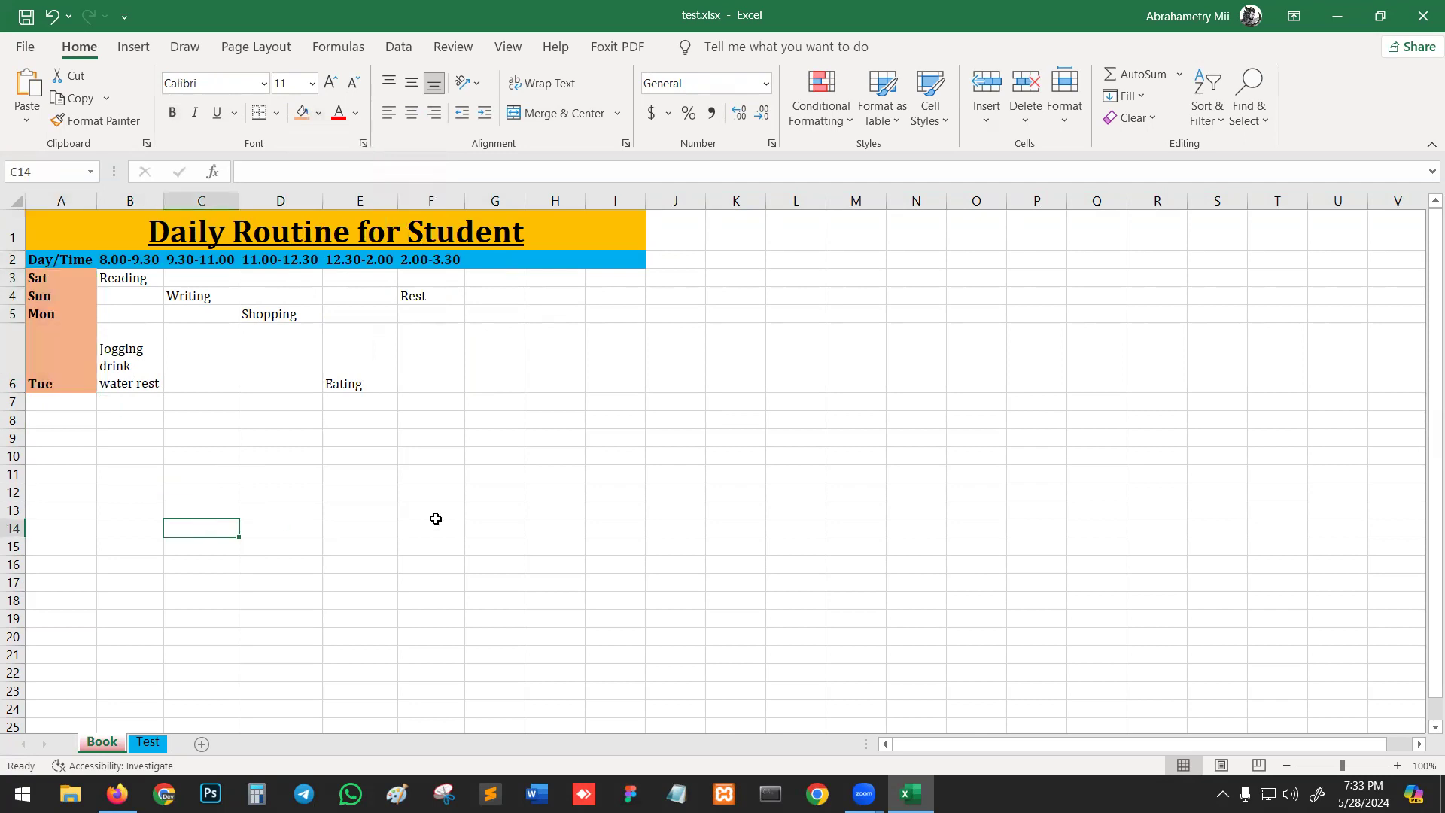
Select the whole routine table, A1:I6, and apply All Borders to it
click(436, 516)
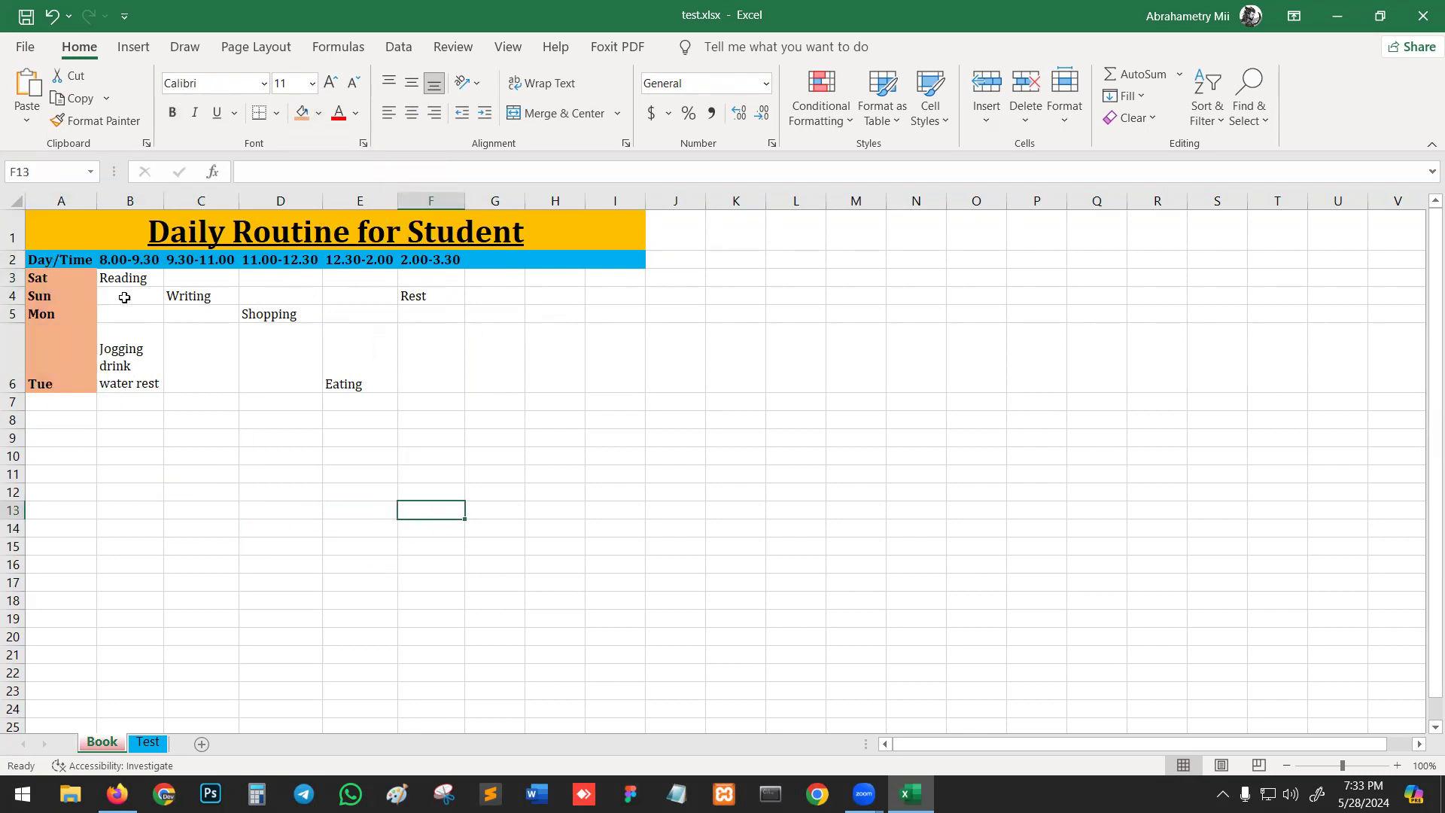
click(124, 299)
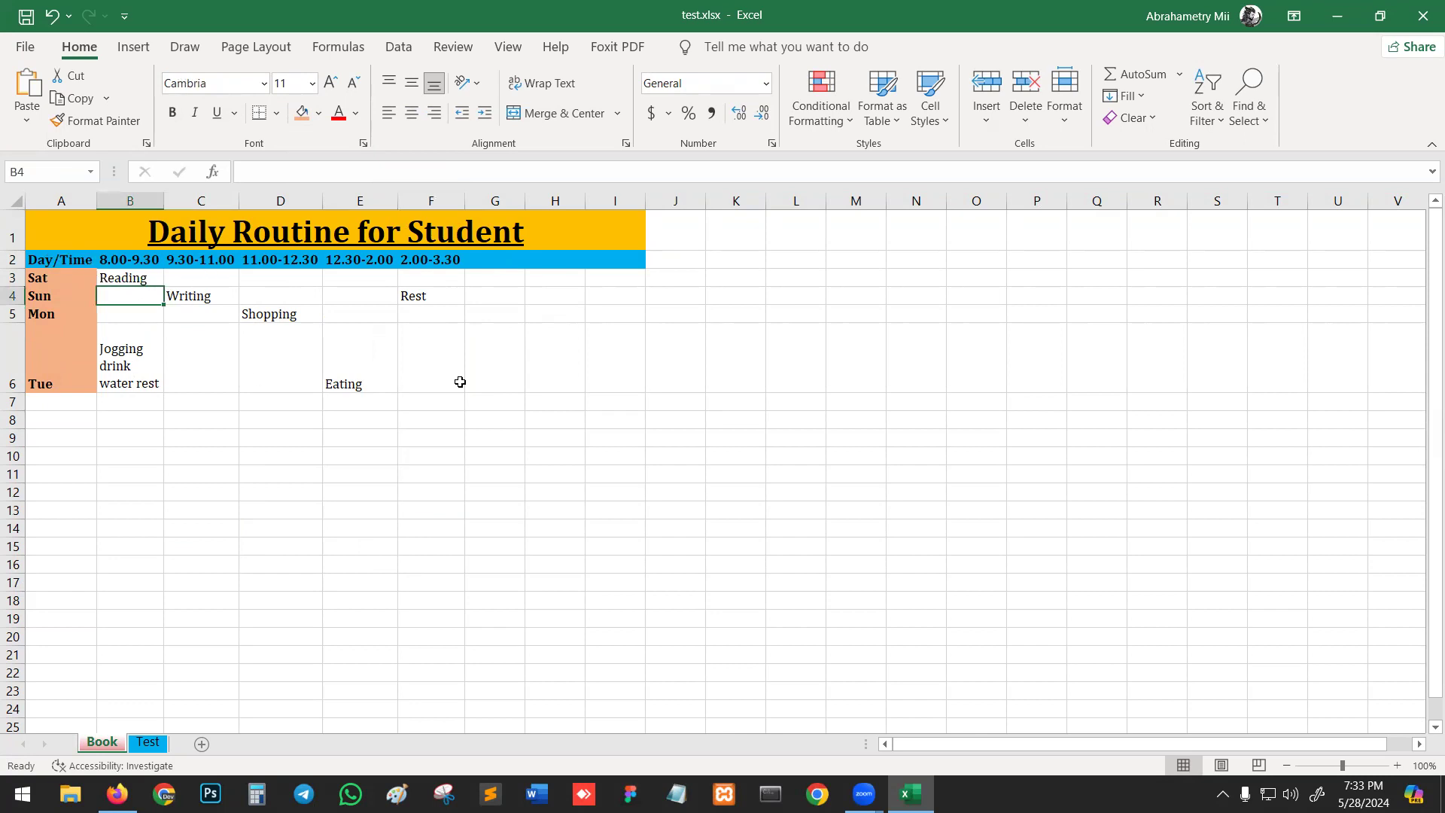
click(460, 383)
key(ctrl+a)
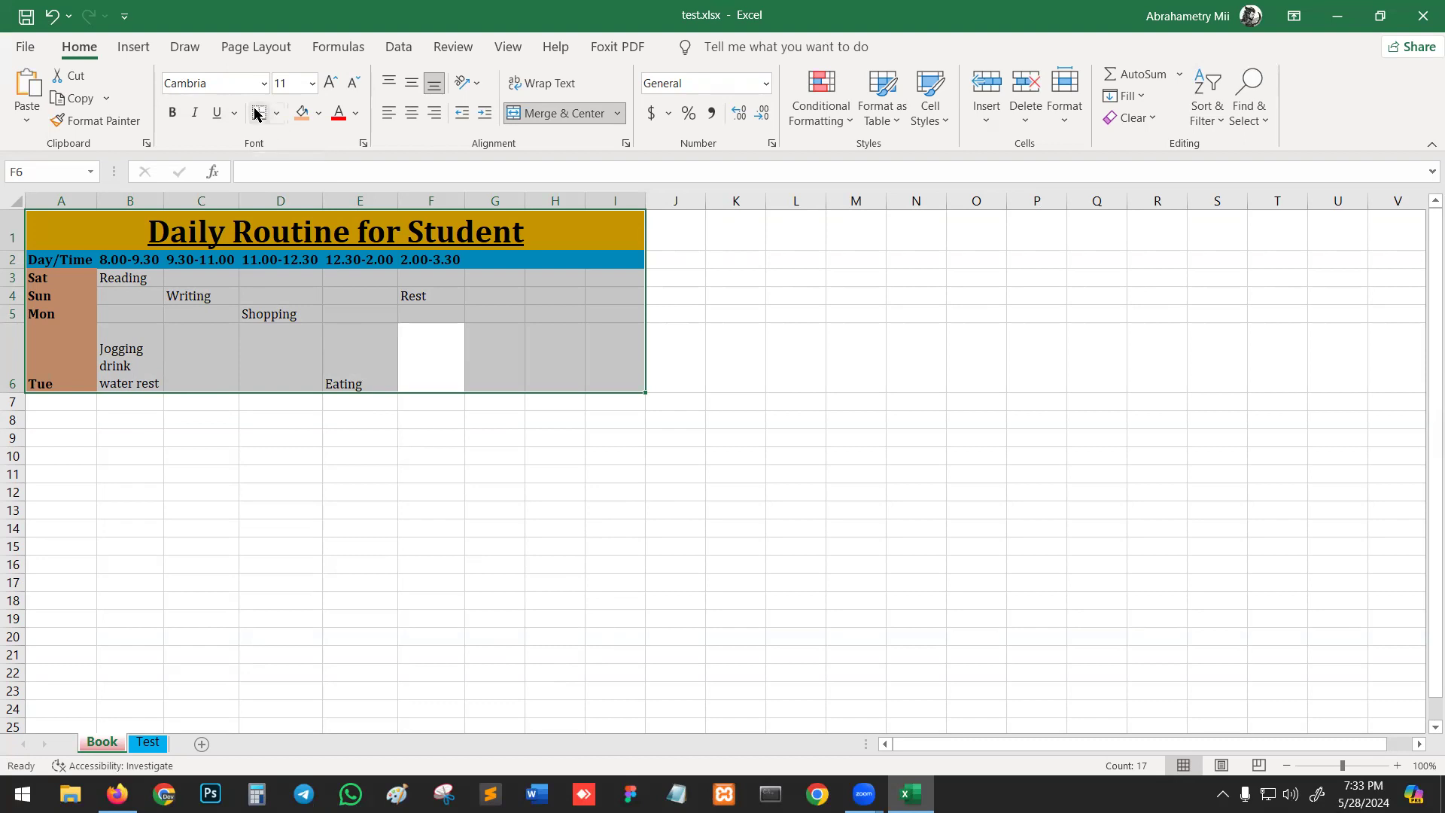
click(276, 112)
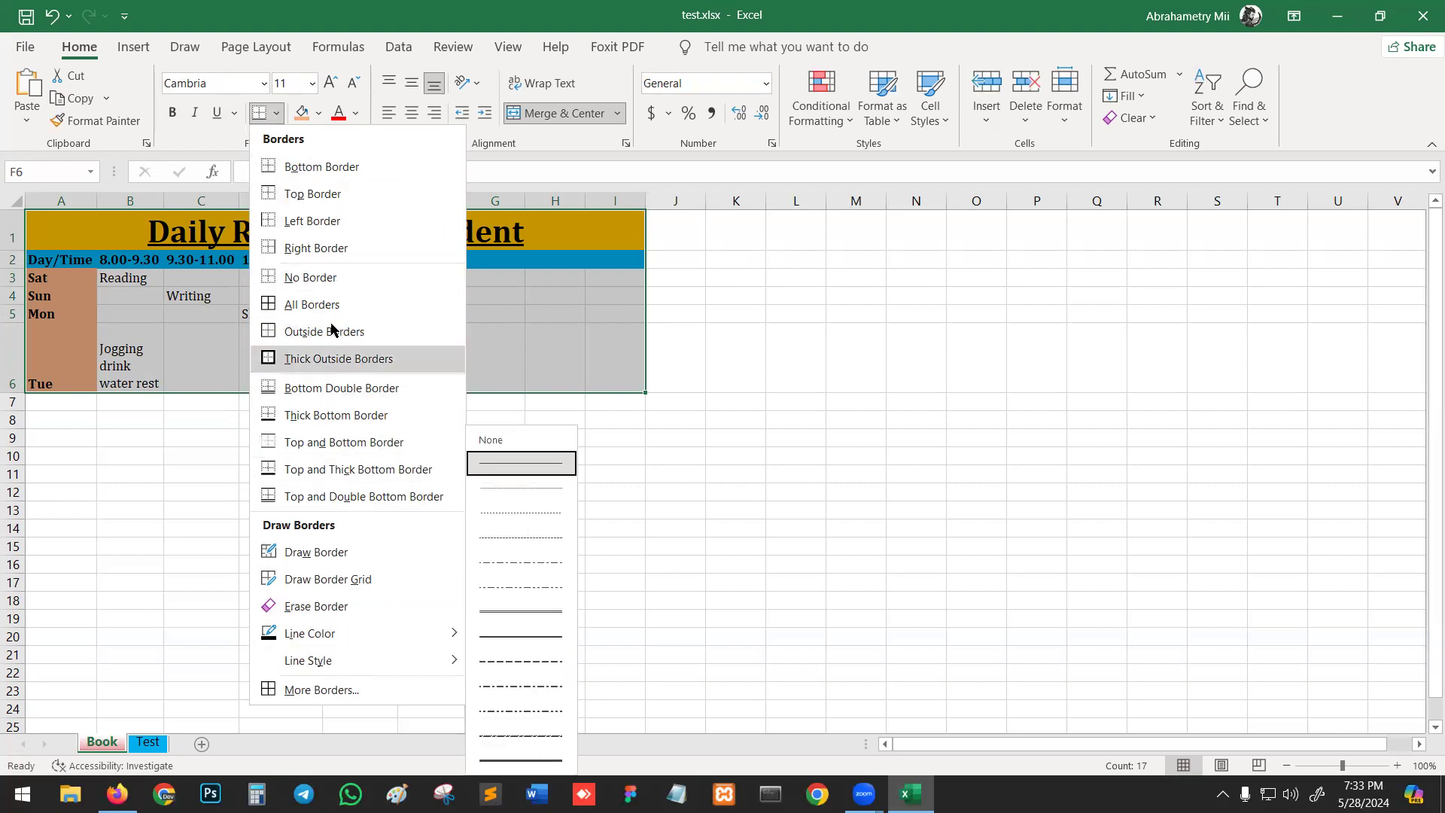
click(312, 304)
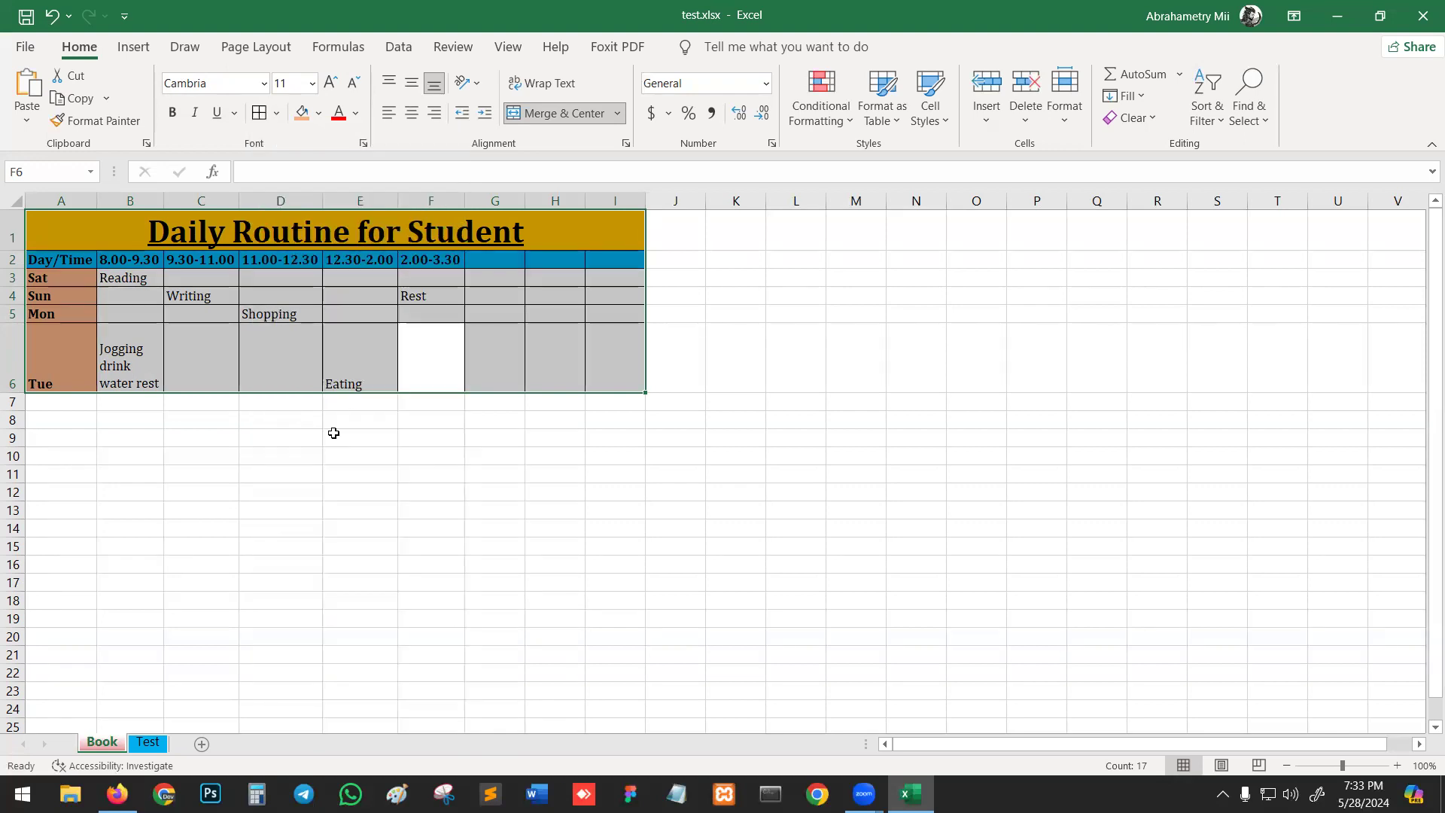
click(478, 598)
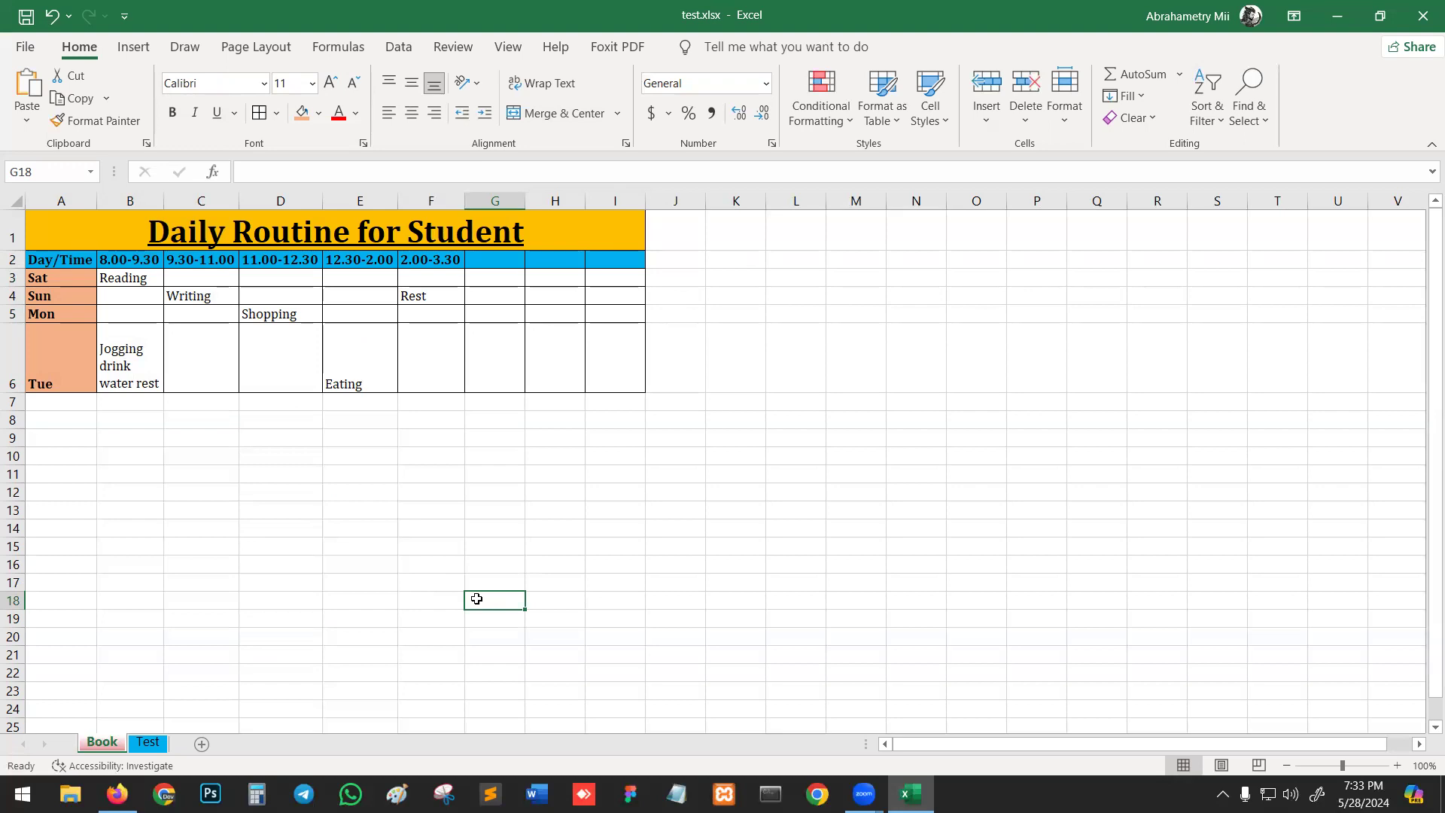
Insert a new column before the 2.00-3.30 column F of the routine table
click(554, 538)
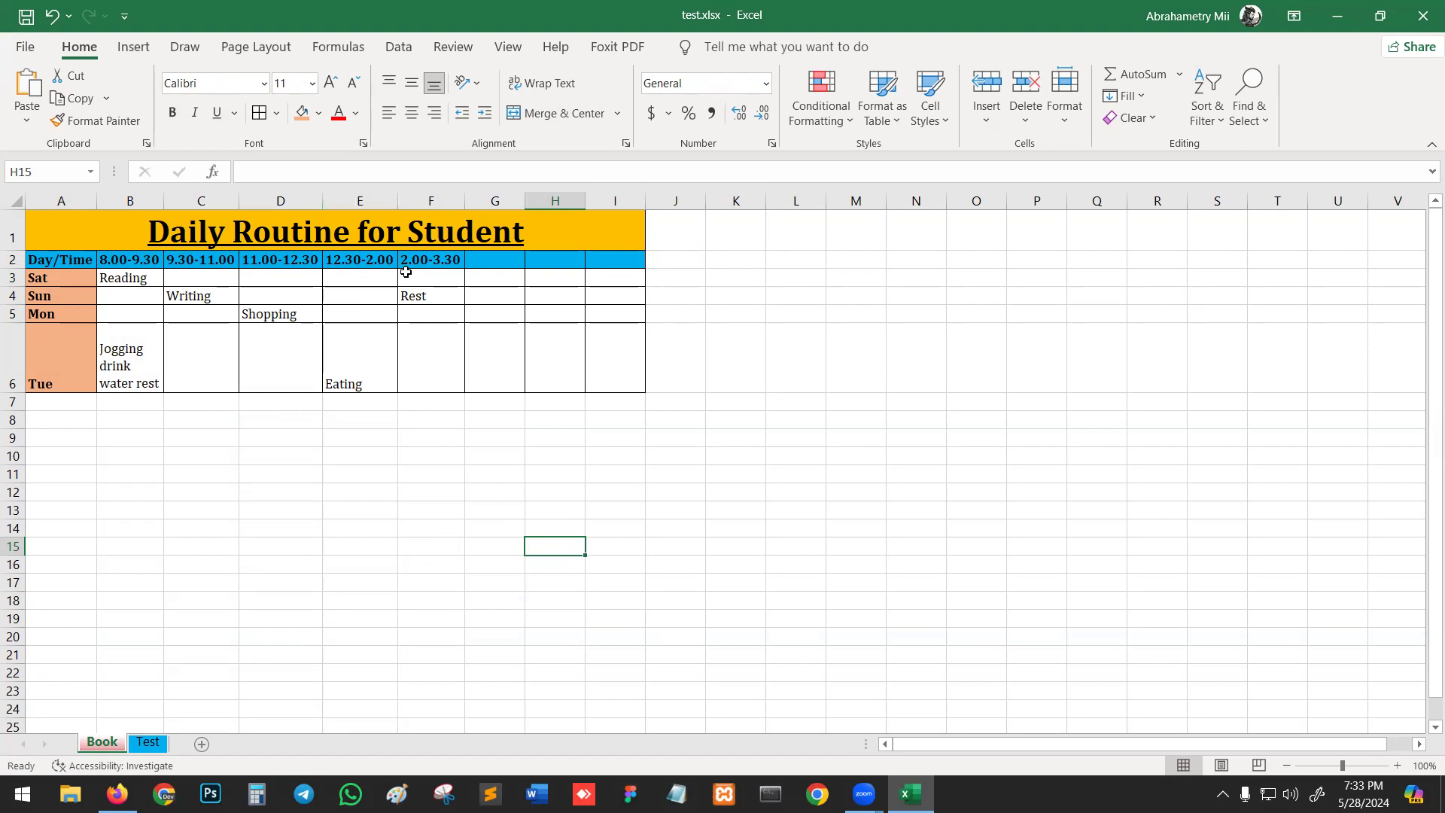
click(429, 200)
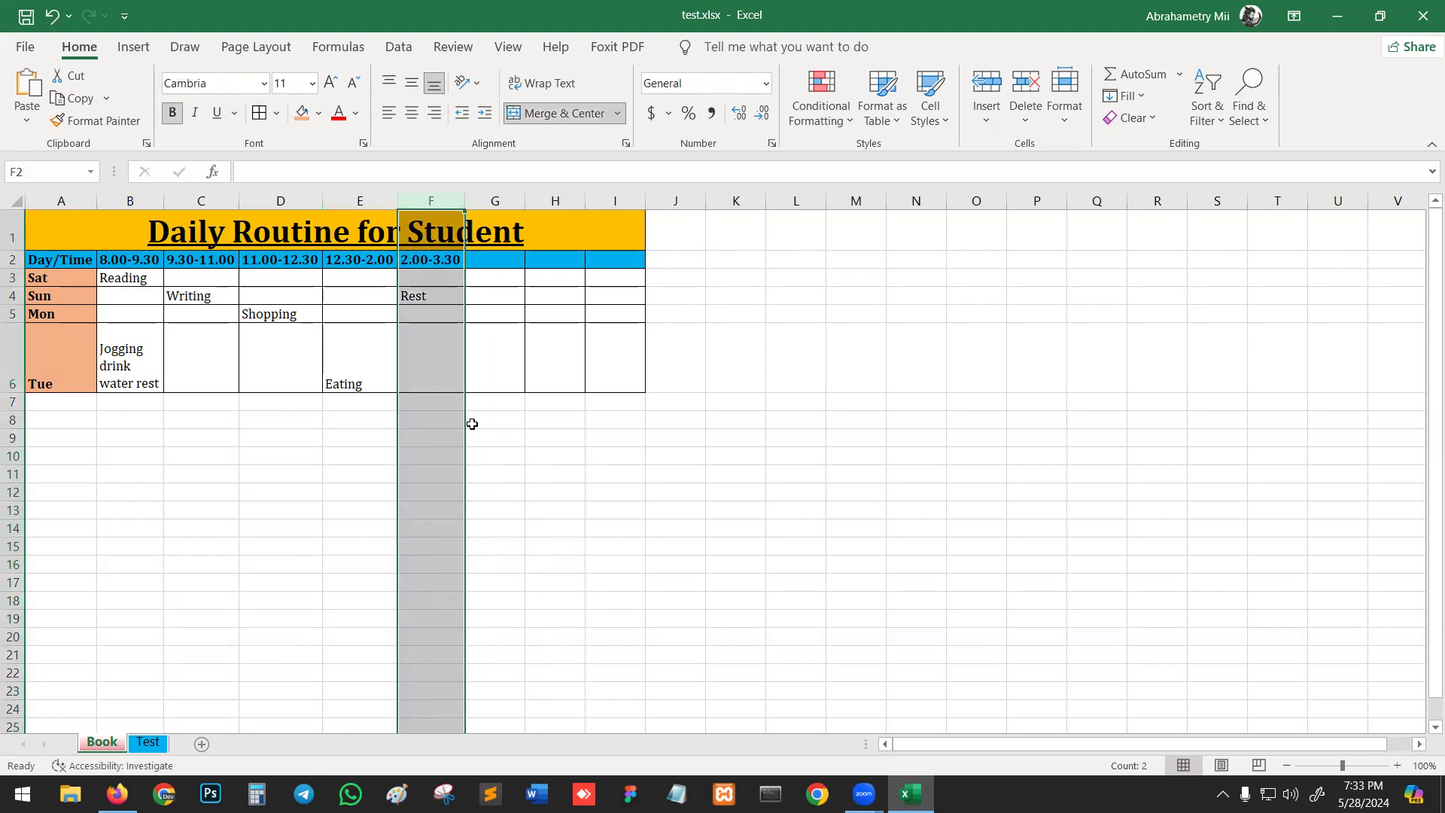
click(433, 258)
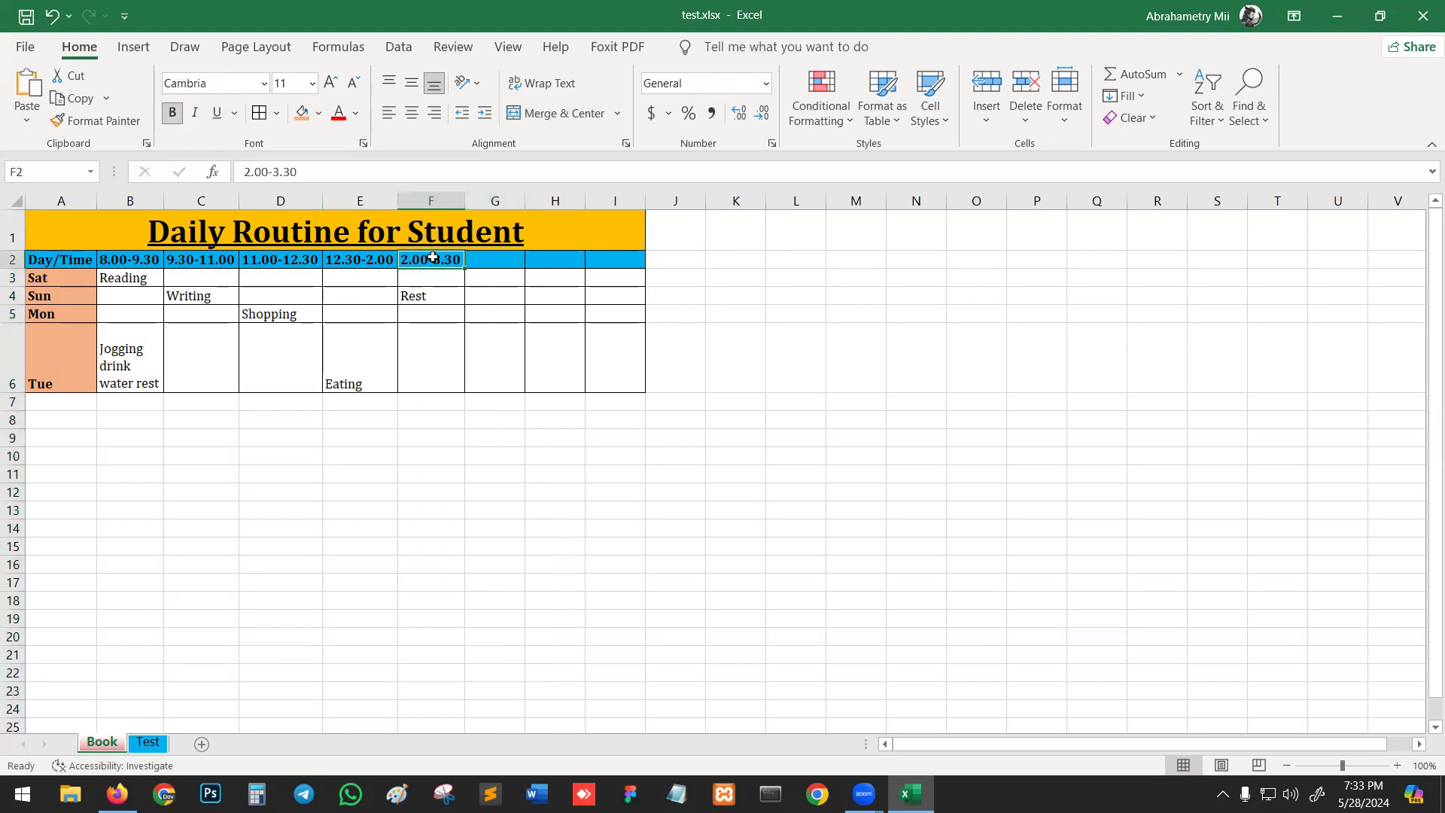
click(435, 198)
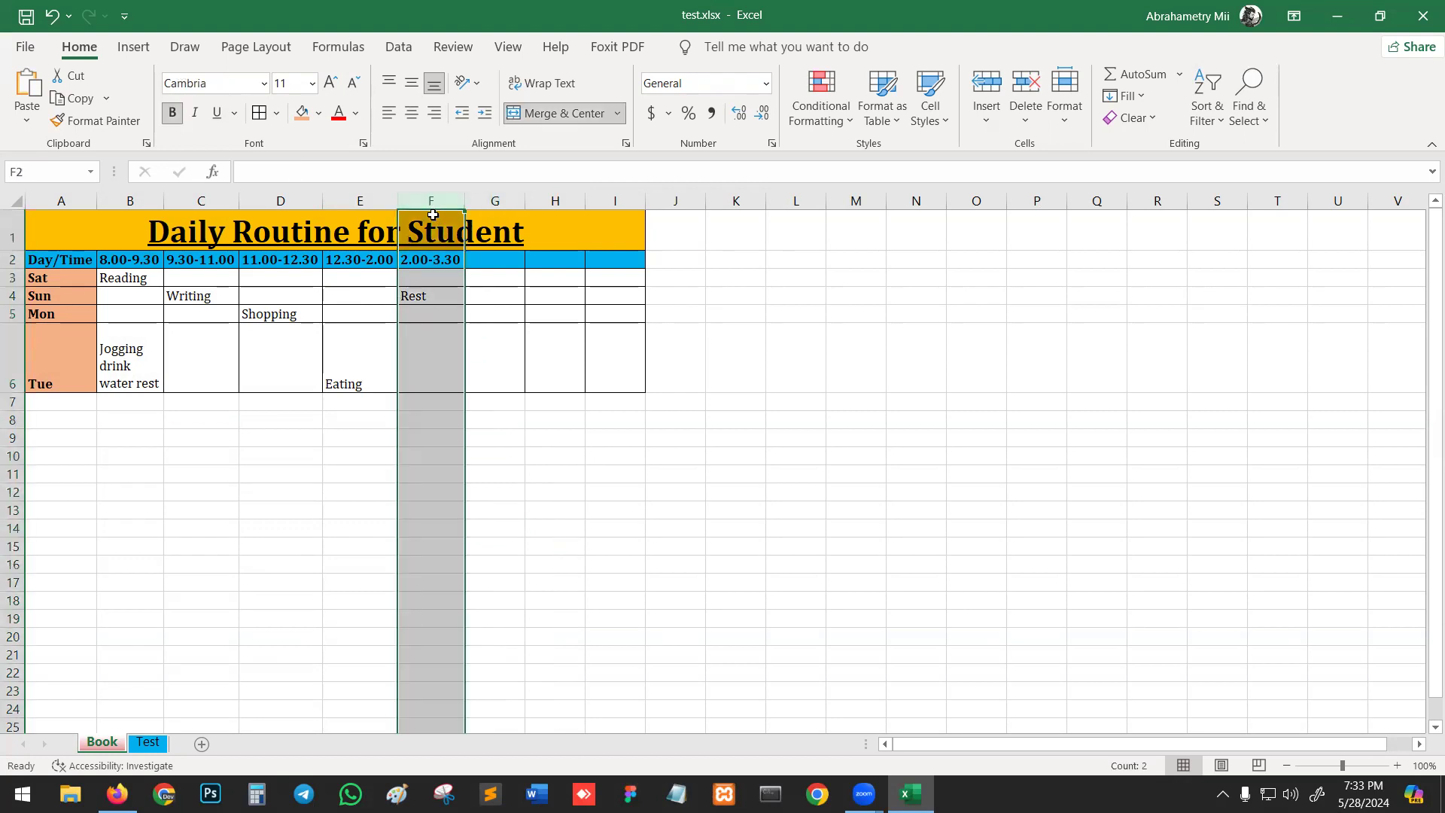
right_click(436, 202)
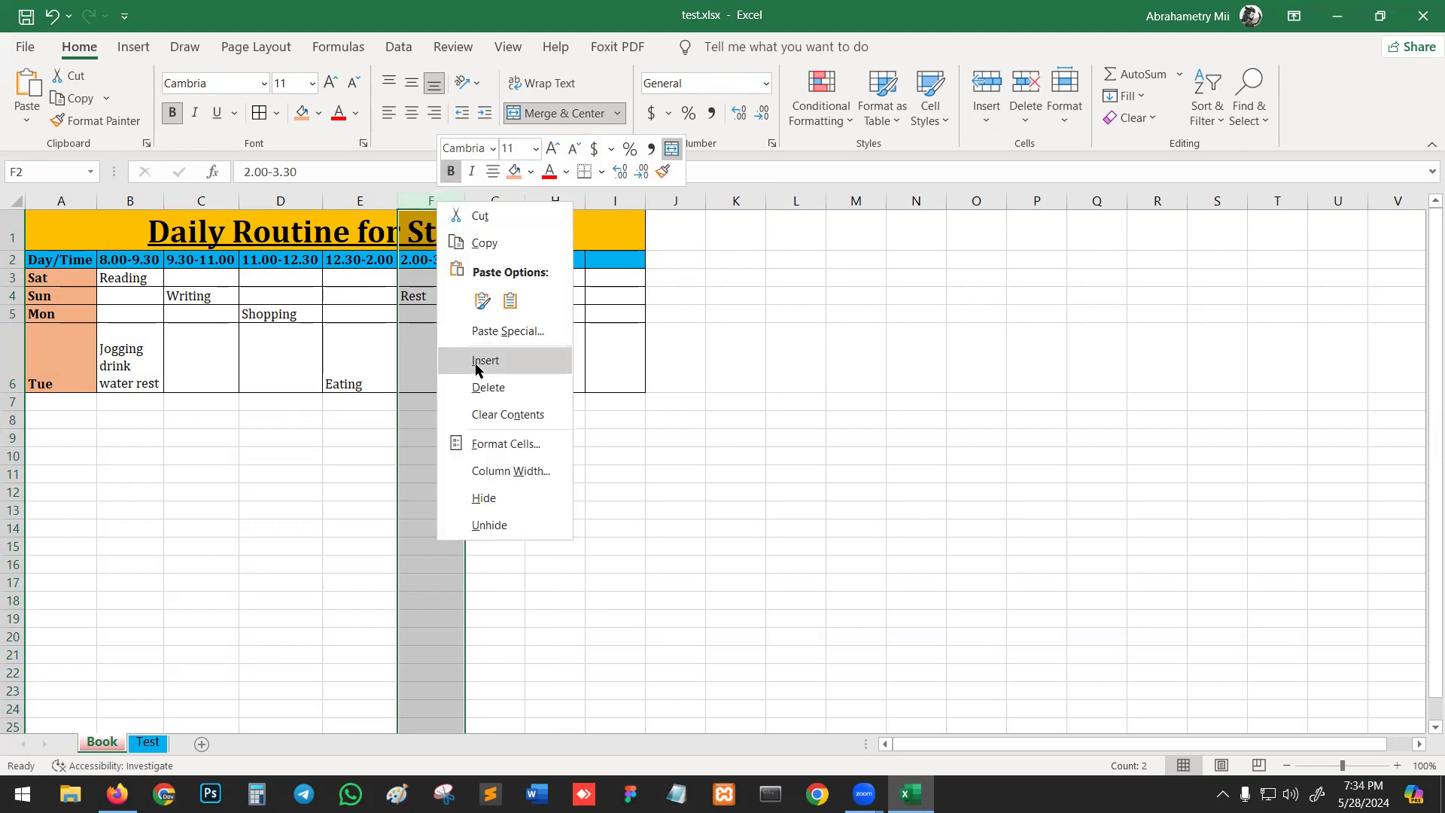
click(511, 360)
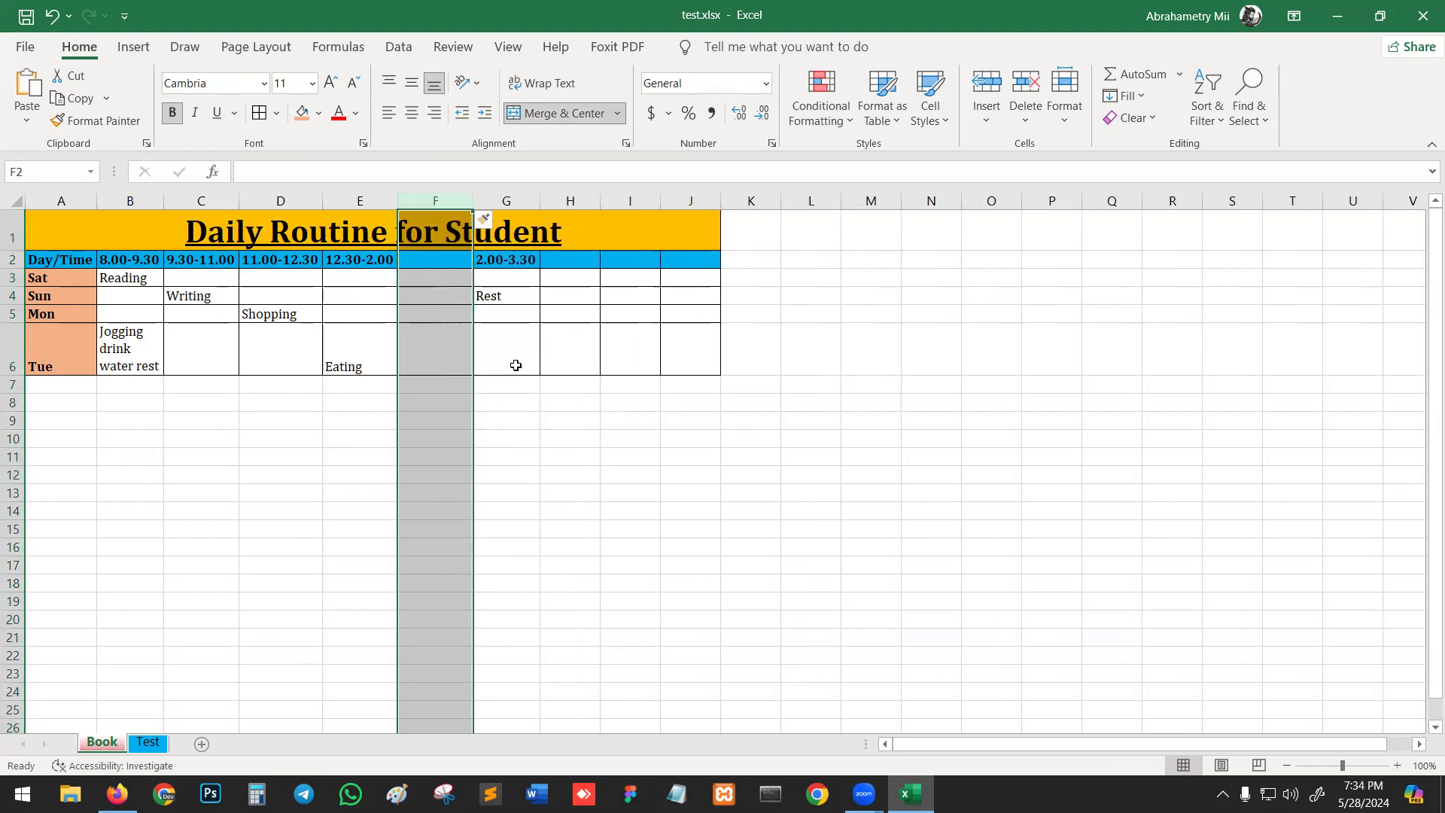
Enter the time slot 2.00-2.30 as the header of the new column, in cell F2
click(430, 262)
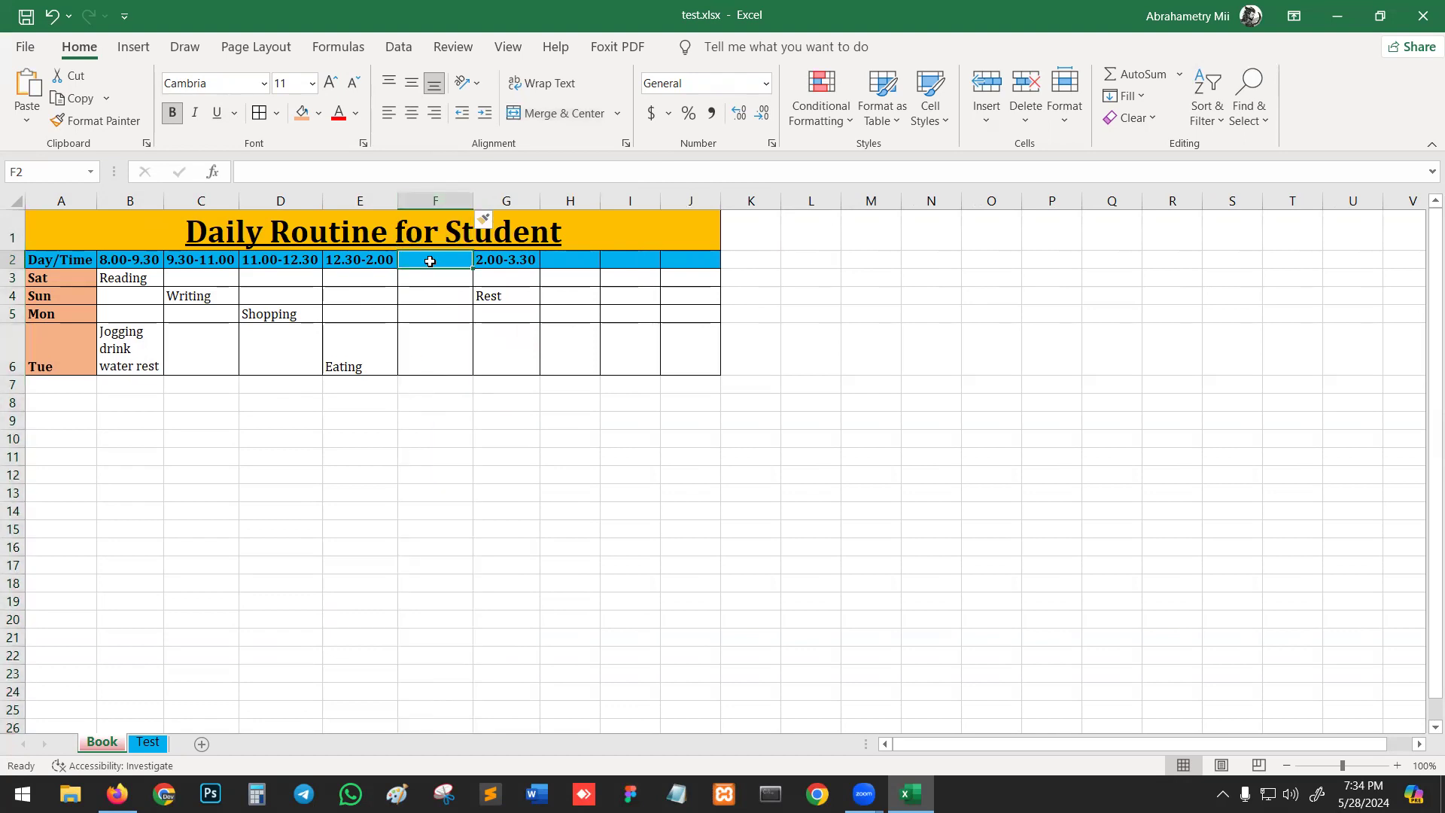
text(2.00)
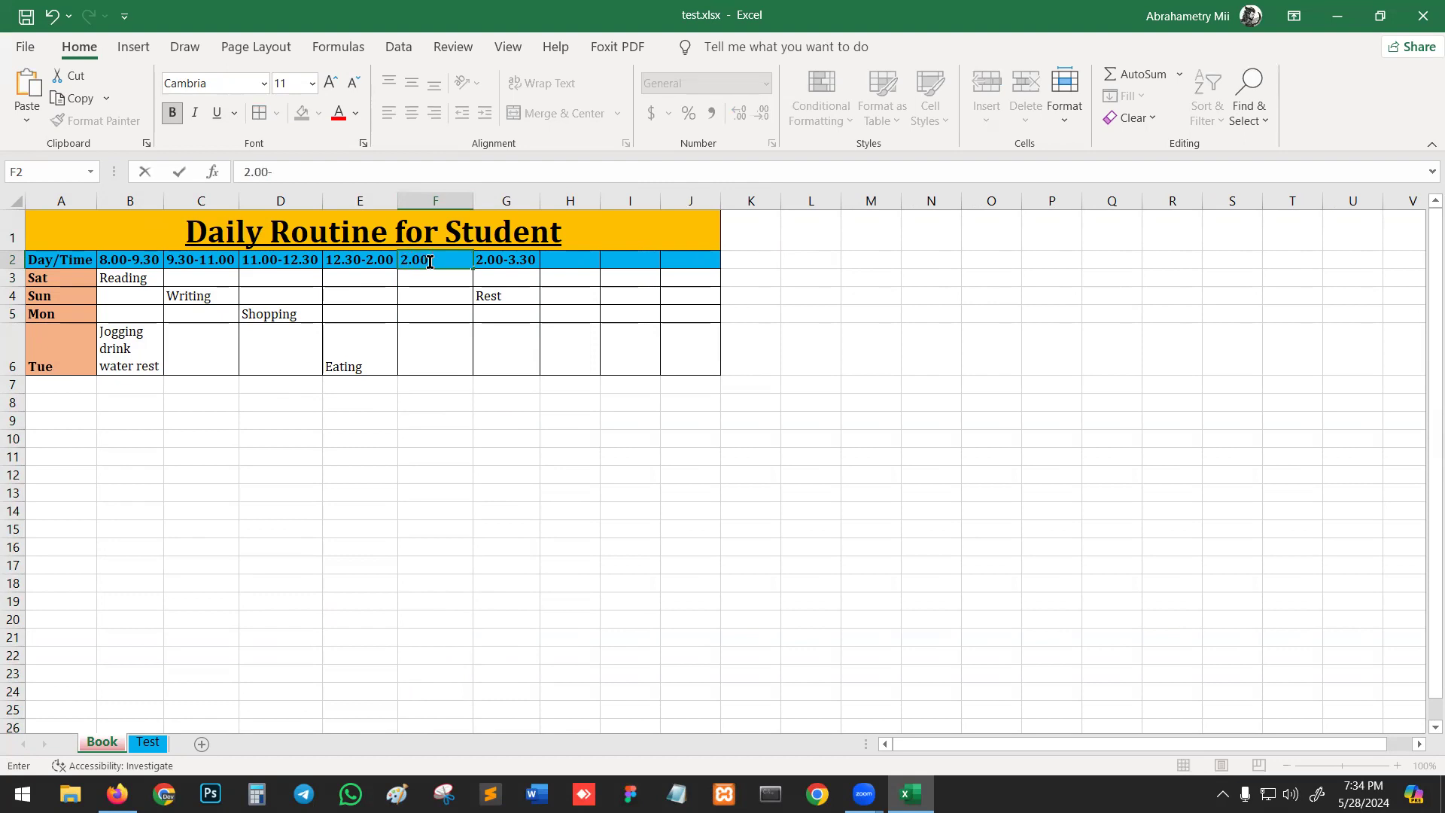
text(-)
text(.30)
text(0)
key(Return)
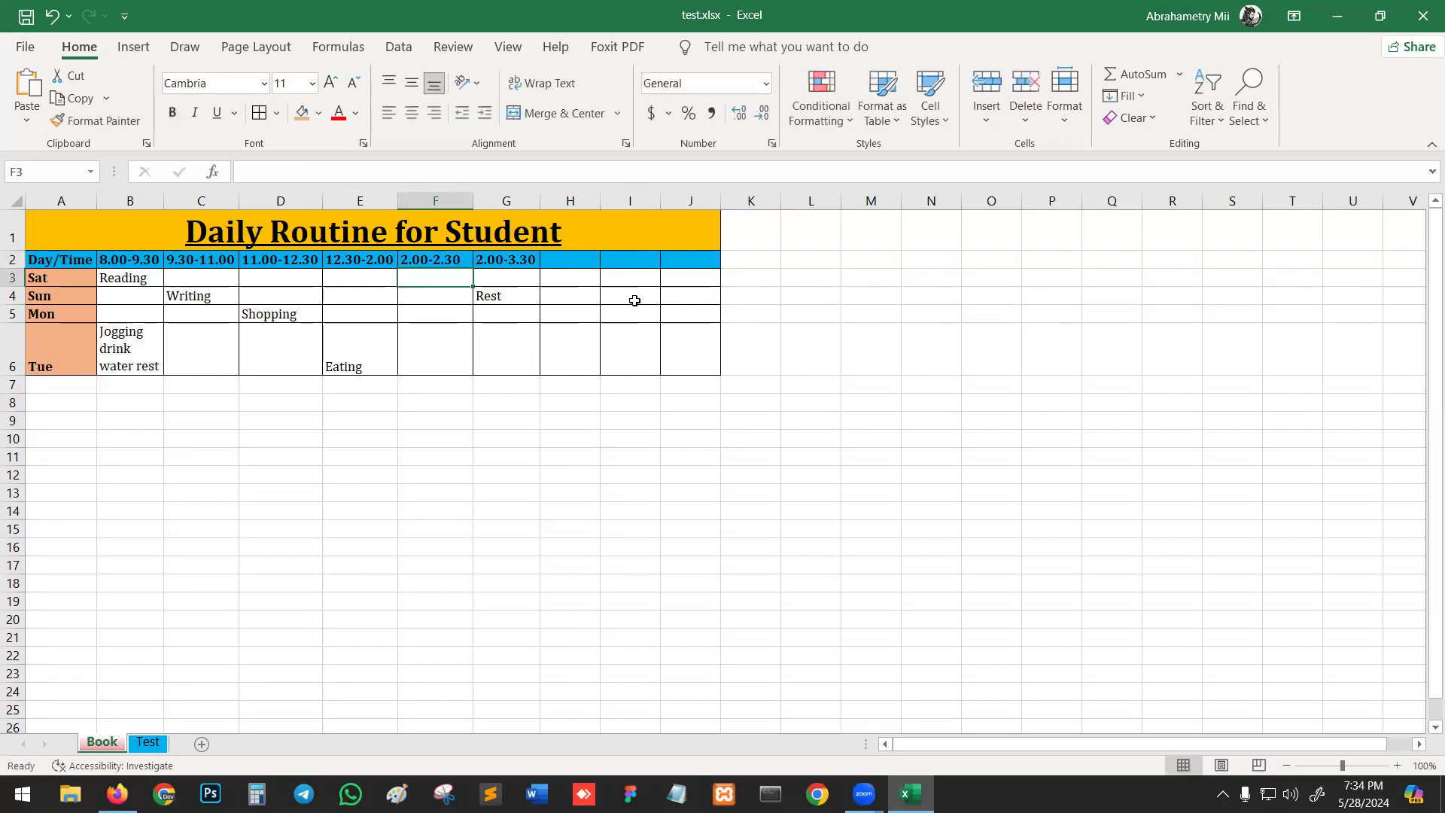
Change the time slot header in G2 to 2.30-4.00 and narrow column F to fit its header
click(499, 257)
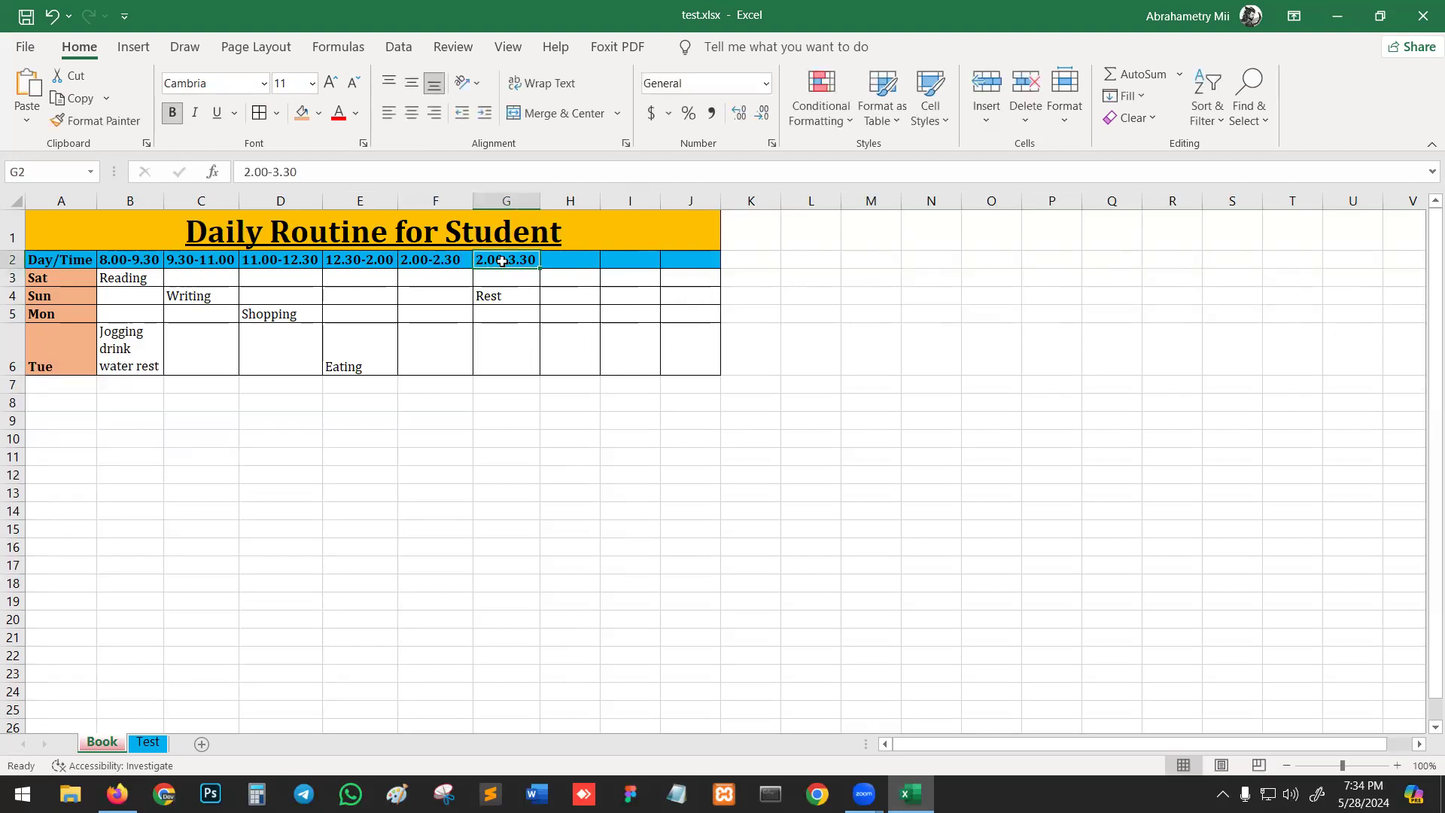
double_click(496, 256)
key(BackSpace)
text(3)
key(BackSpace)
key(BackSpace)
key(BackSpace)
key(BackSpace)
text(4.30)
key(BackSpace)
key(BackSpace)
text(00)
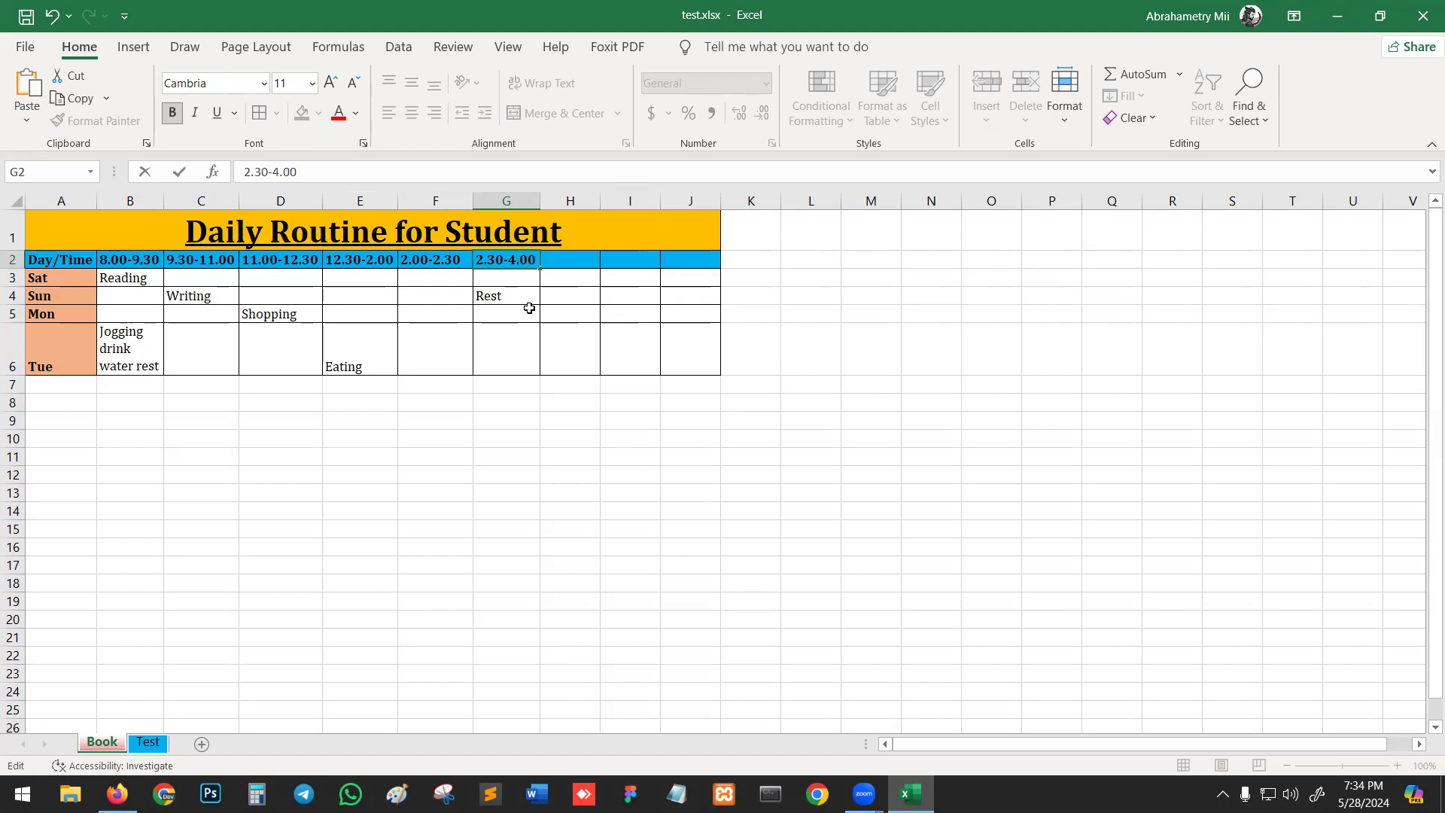
key(Return)
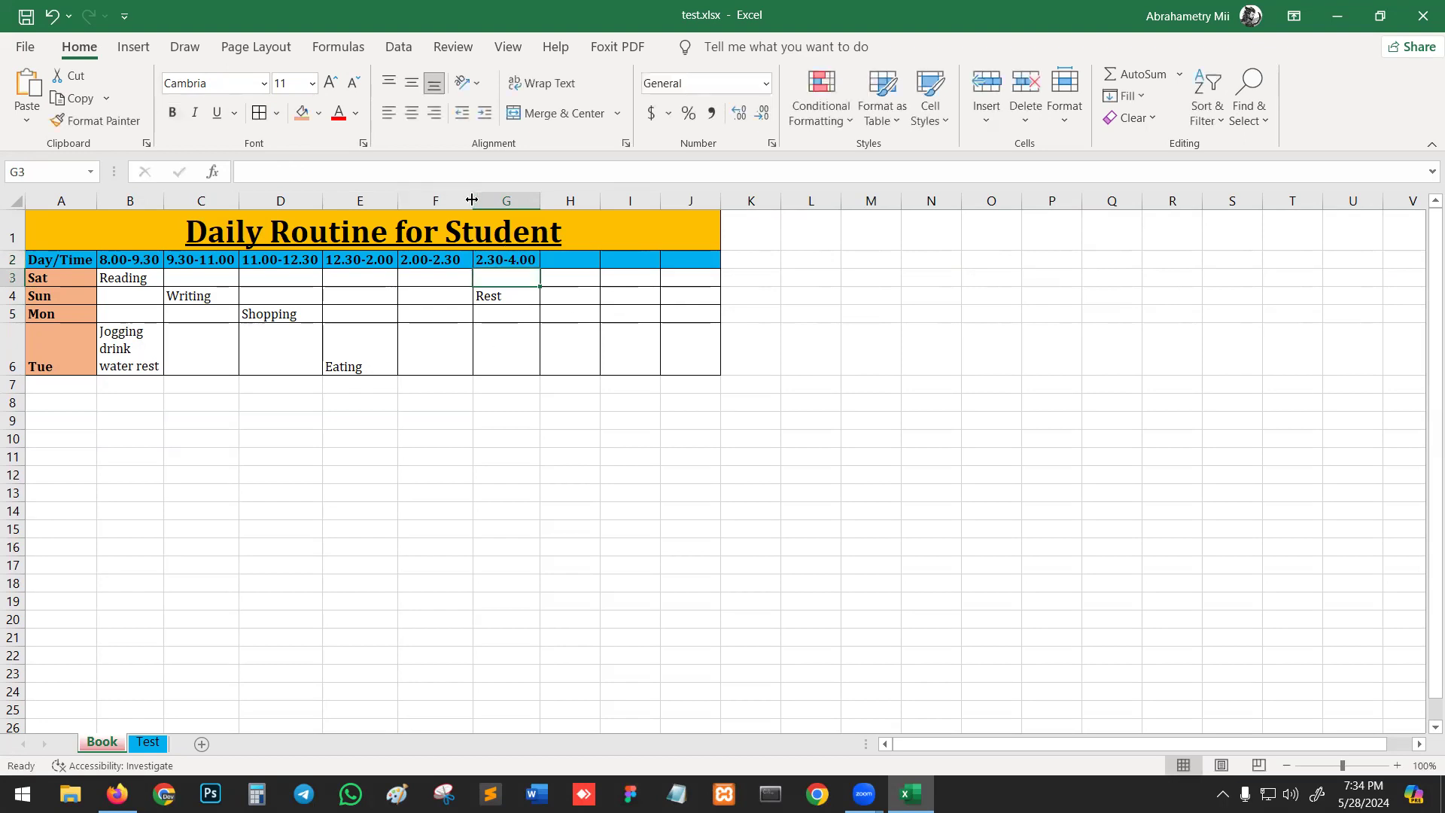
drag(473, 200, 465, 201)
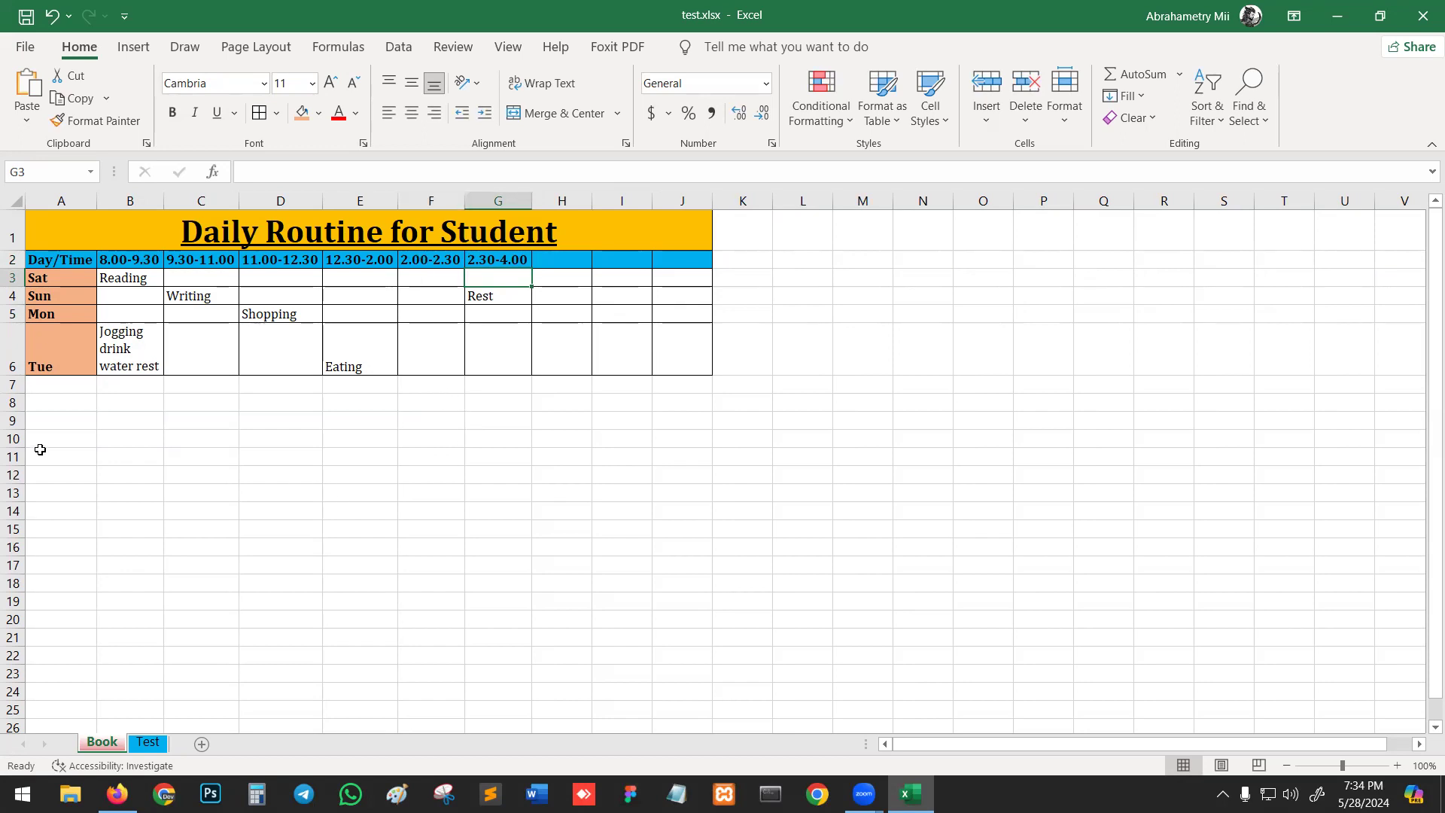
Try inserting a blank row above the Mon row of the routine table, and undo the insertion
click(14, 342)
right_click(21, 317)
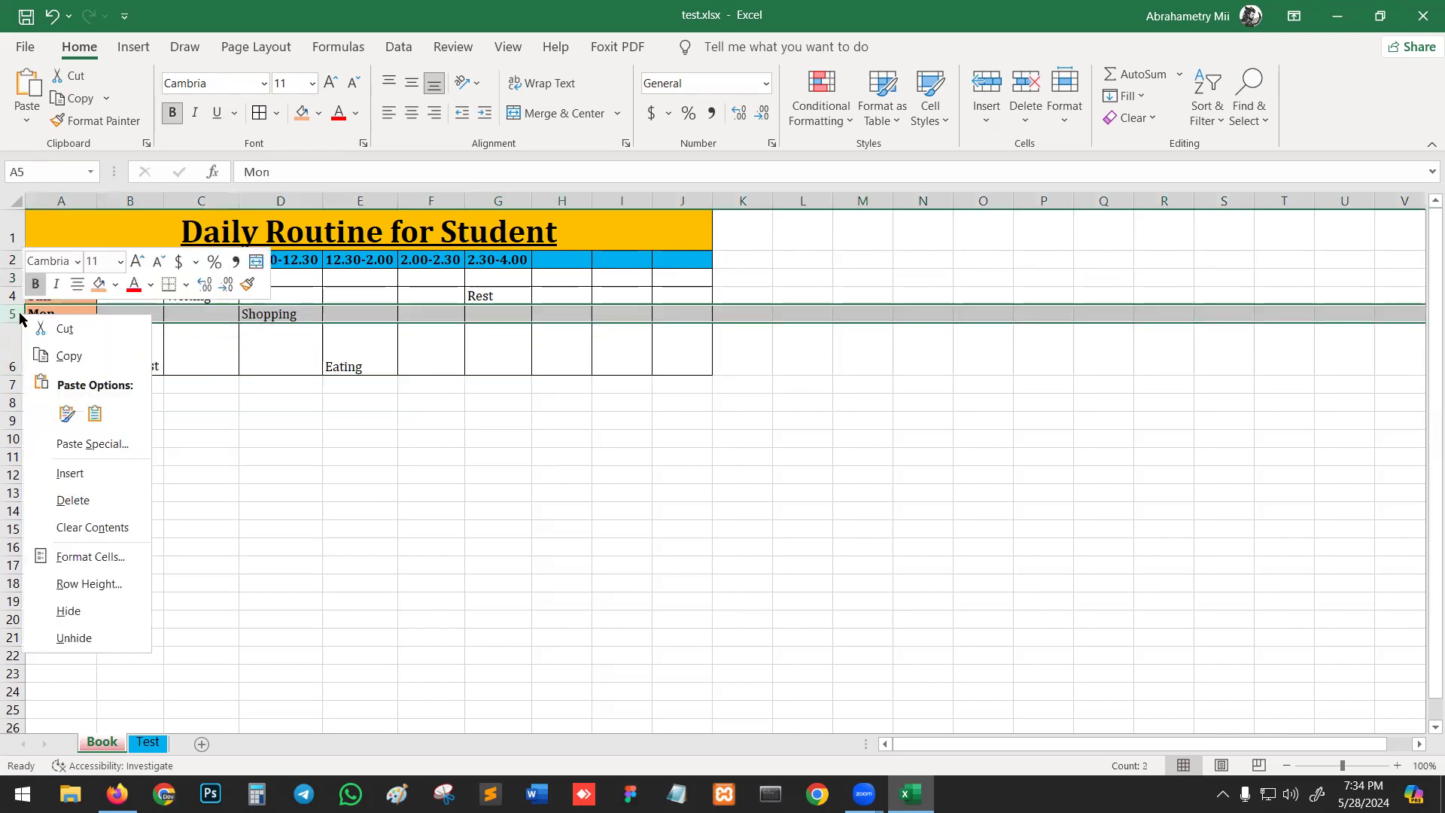
click(70, 473)
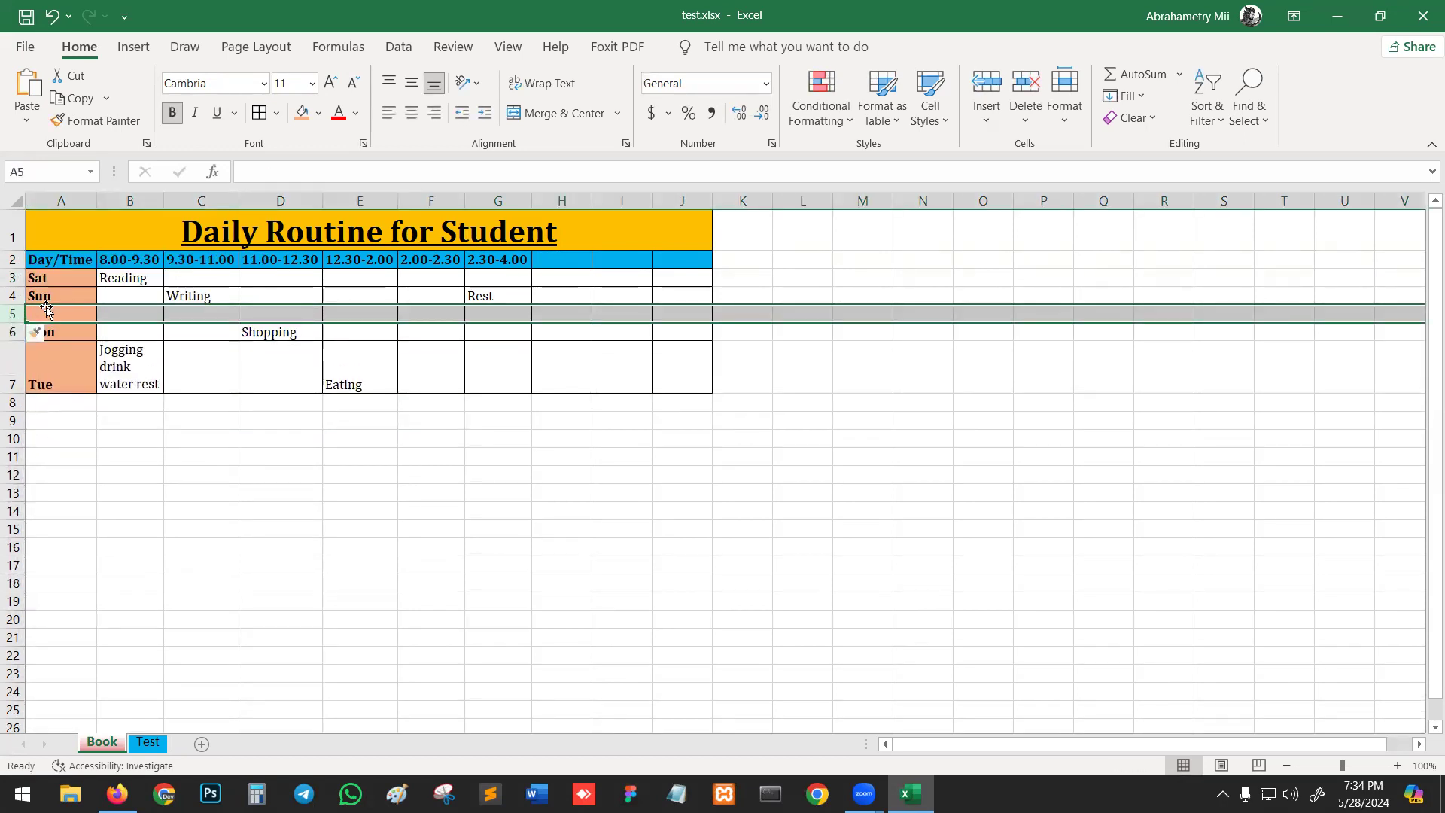
click(438, 314)
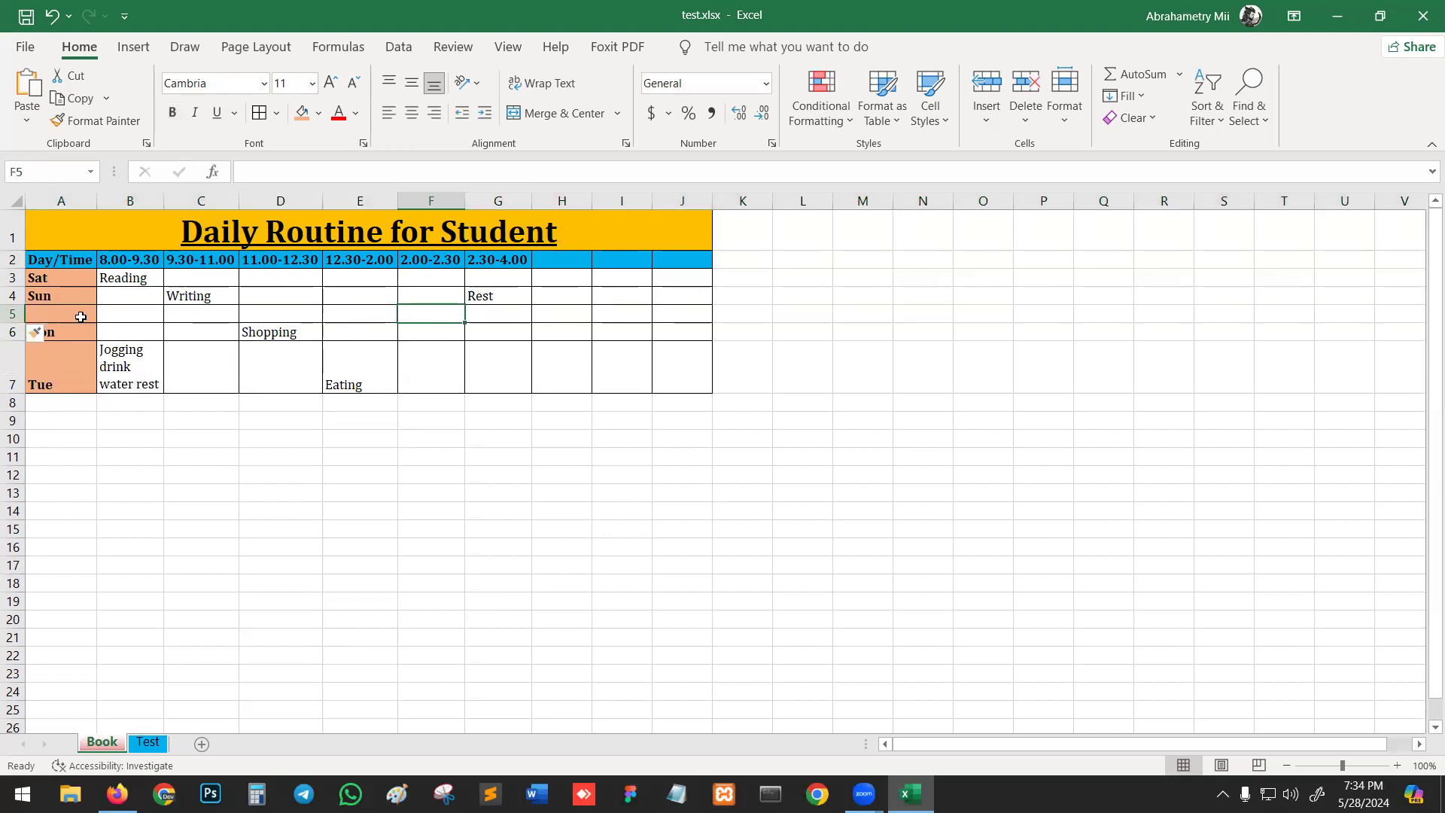
key(ctrl+z)
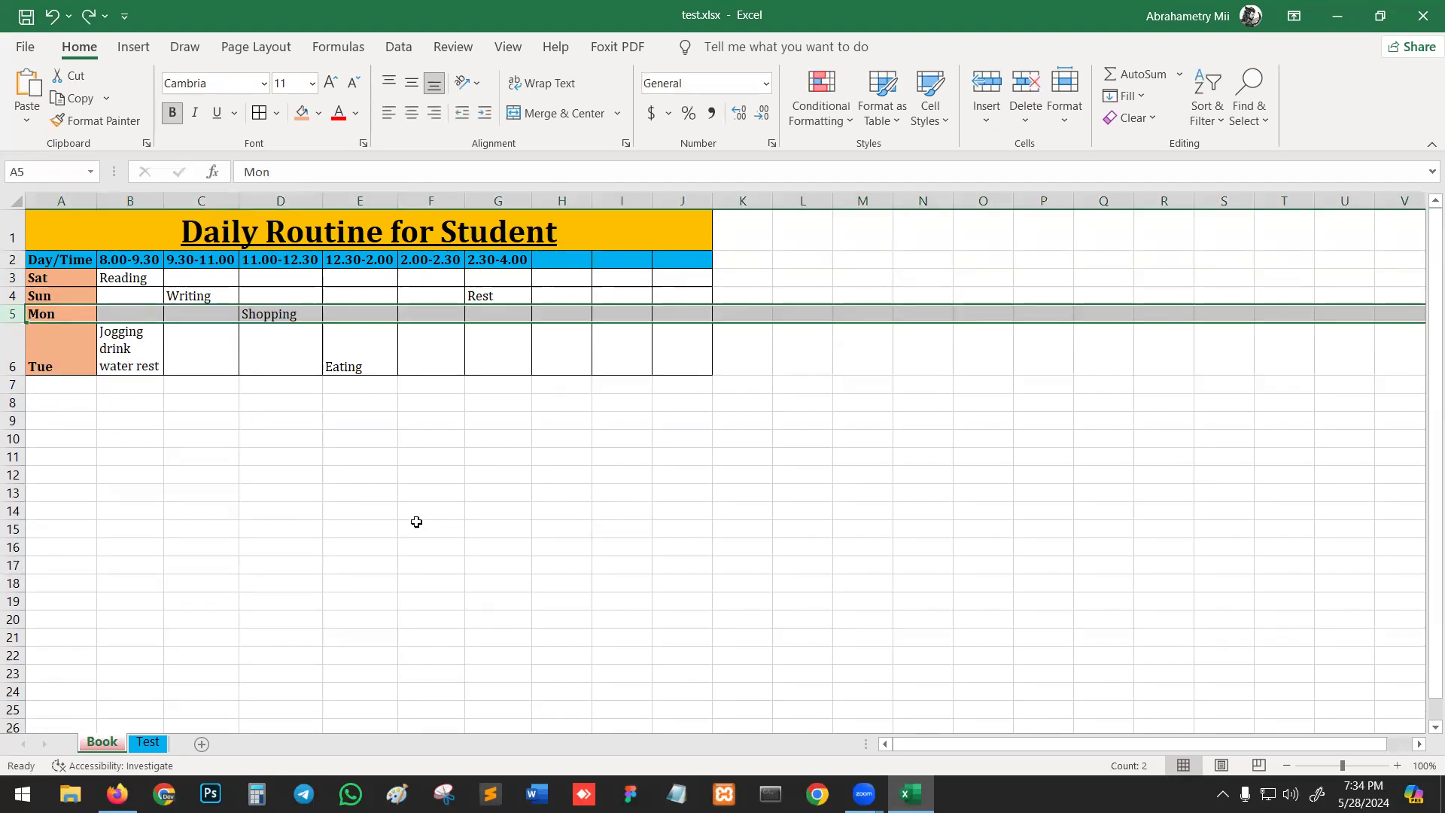
click(493, 416)
Merge and center cells F3:F6 under the 2.00-2.30 header and enter BREAK in bold
drag(430, 280, 439, 351)
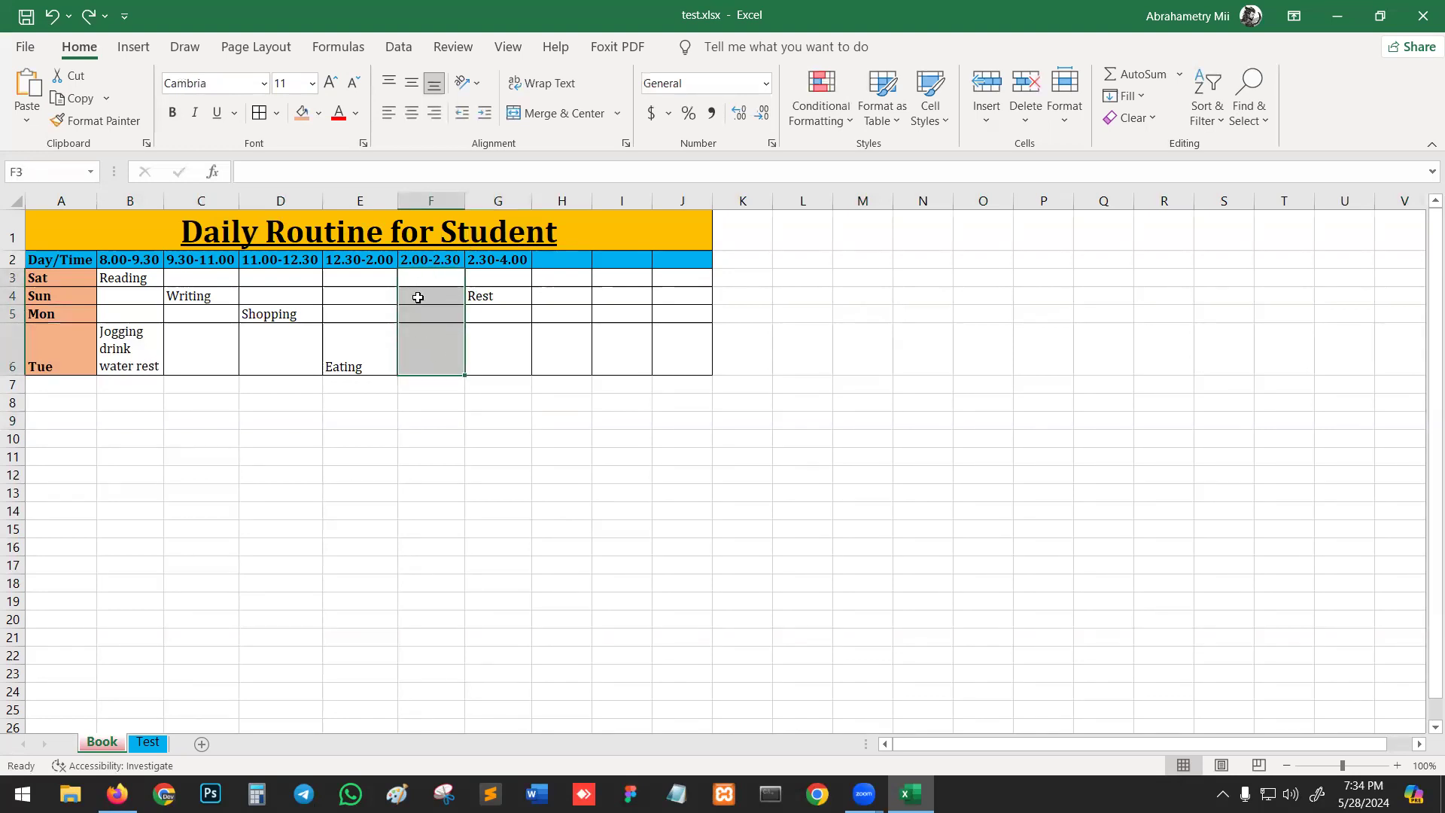
click(441, 486)
drag(433, 272, 445, 344)
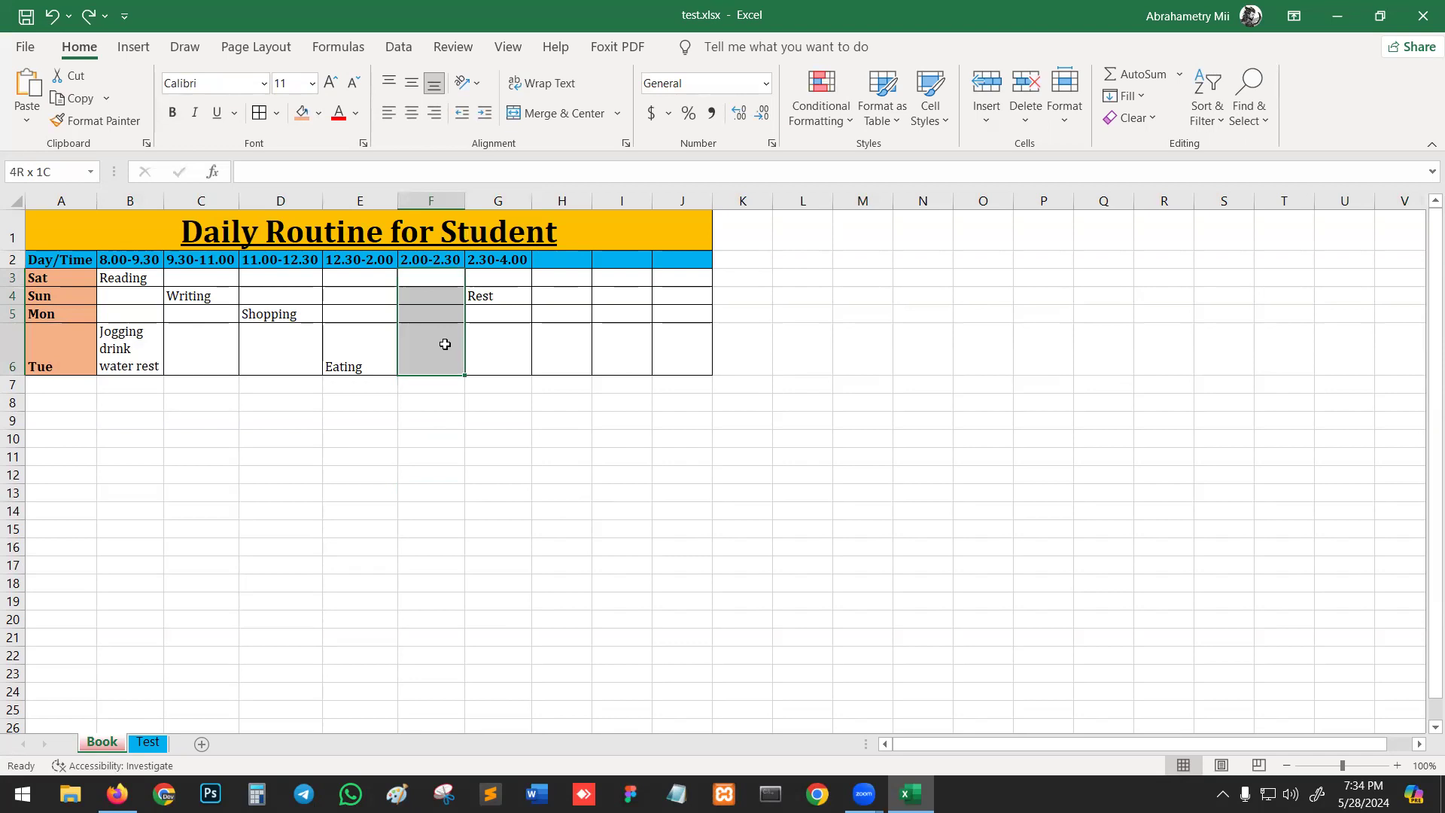
click(554, 114)
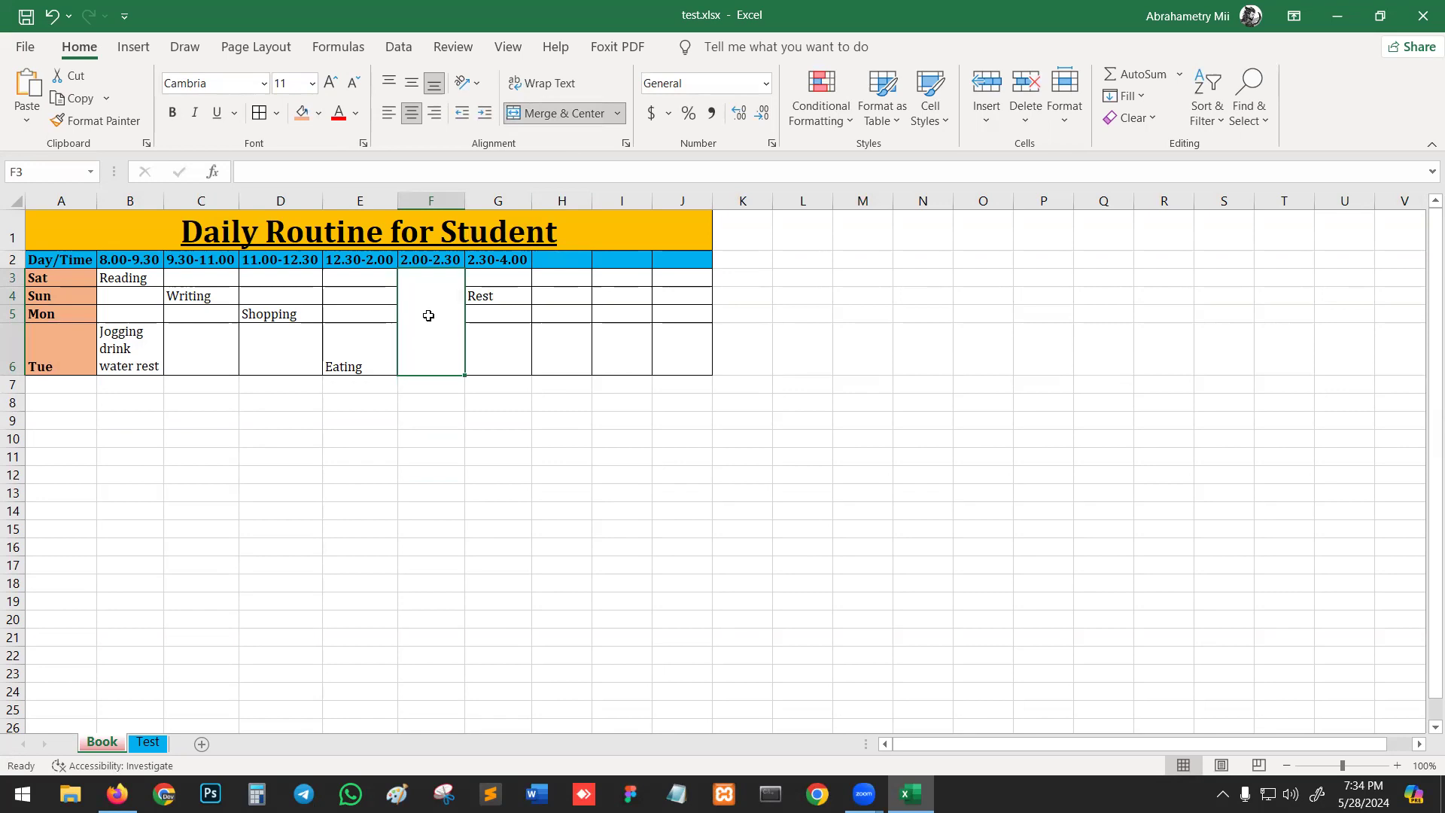
text(BREAK)
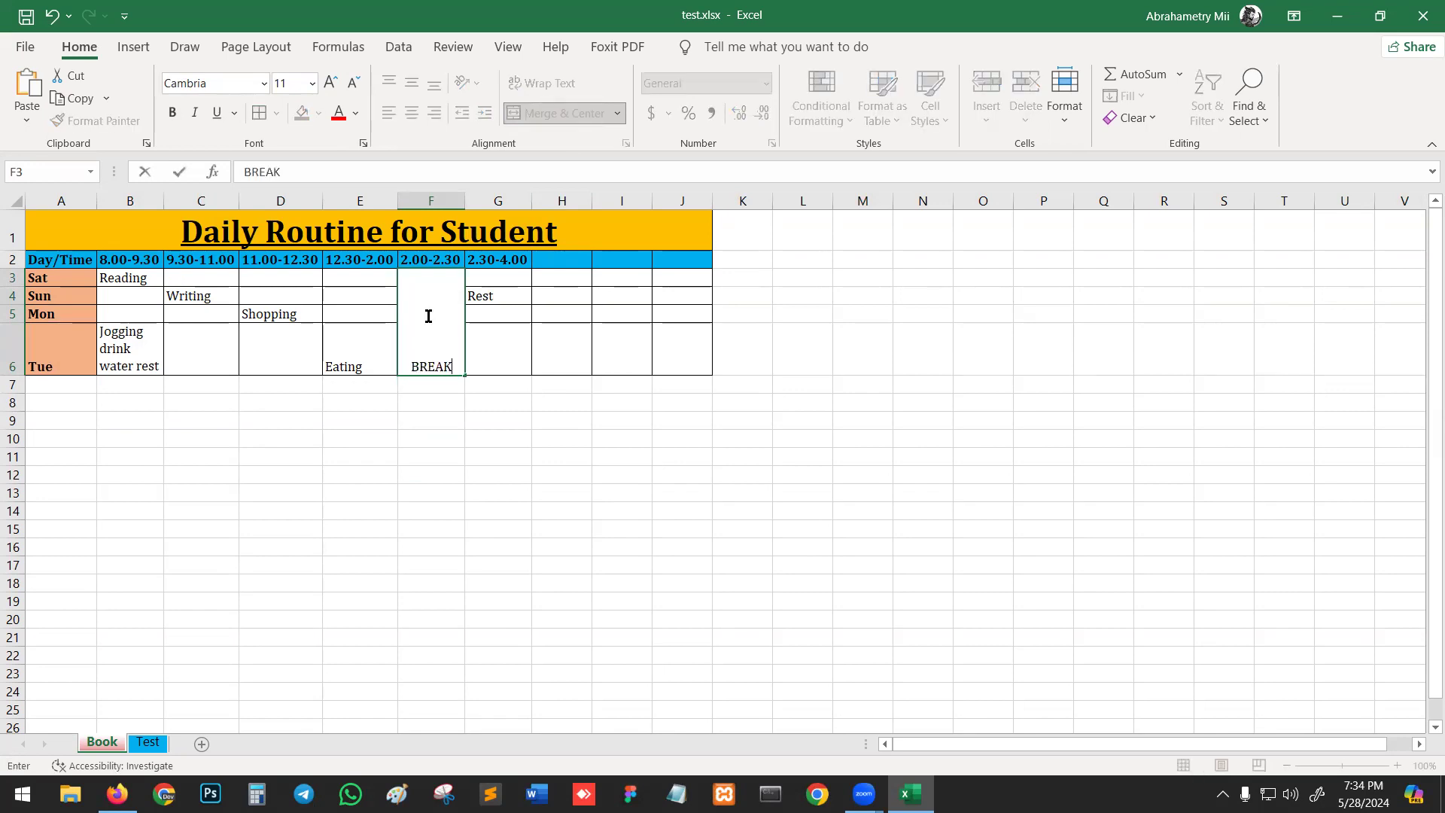
key(Return)
click(460, 331)
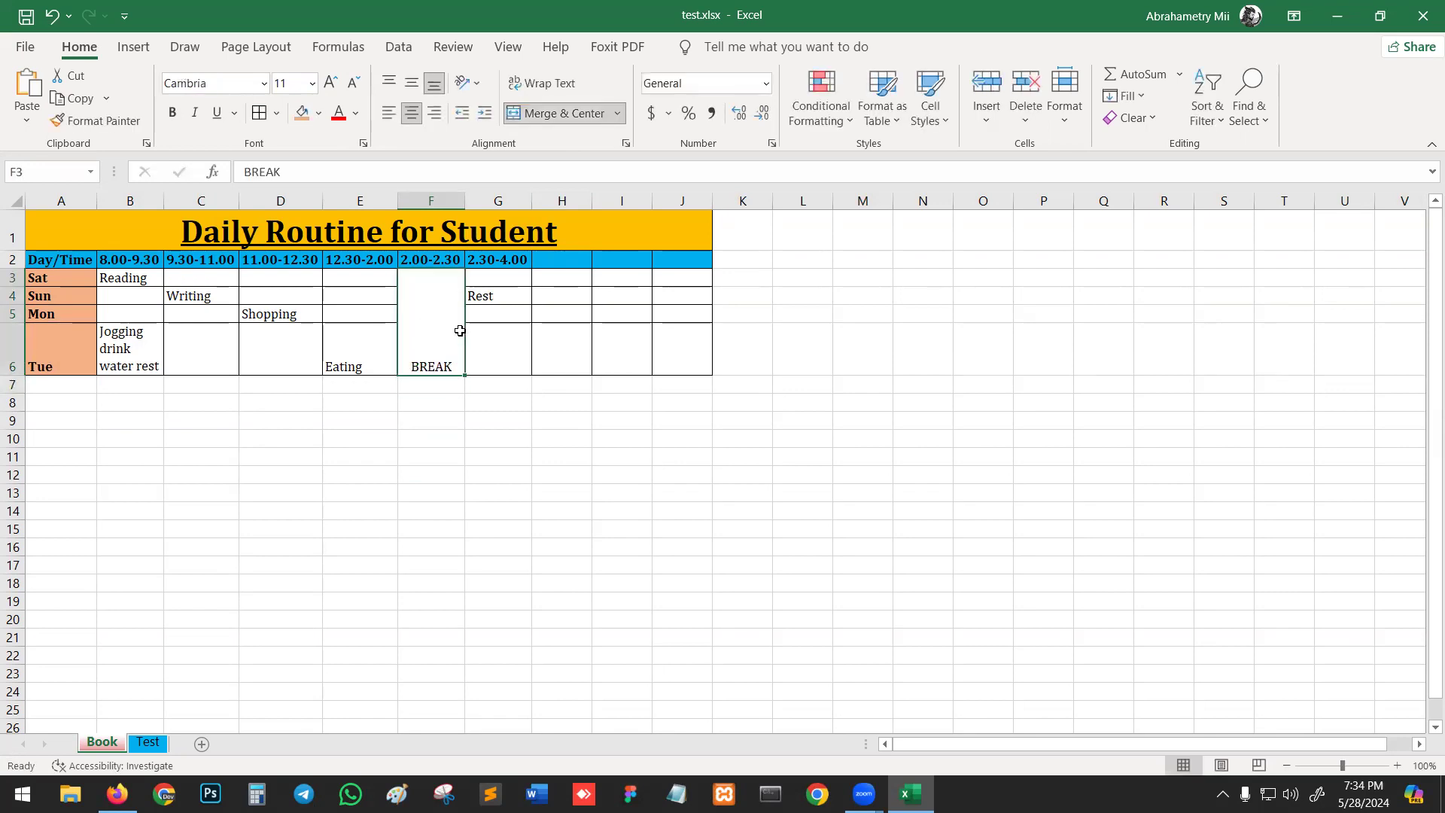
key(ctrl+b)
click(452, 452)
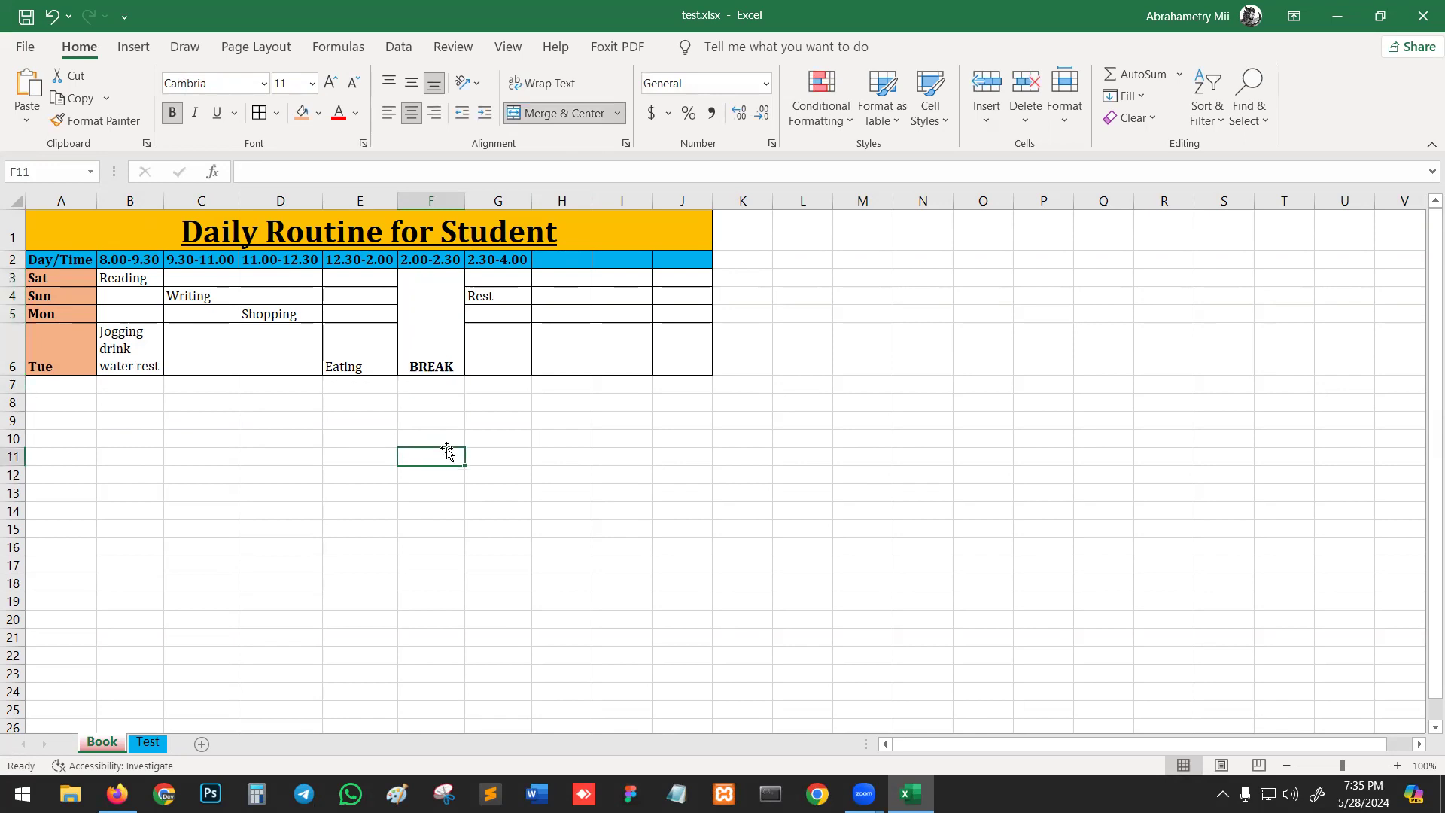
Middle-align the contents of the whole routine table, A1:J6, vertically
click(430, 344)
click(523, 529)
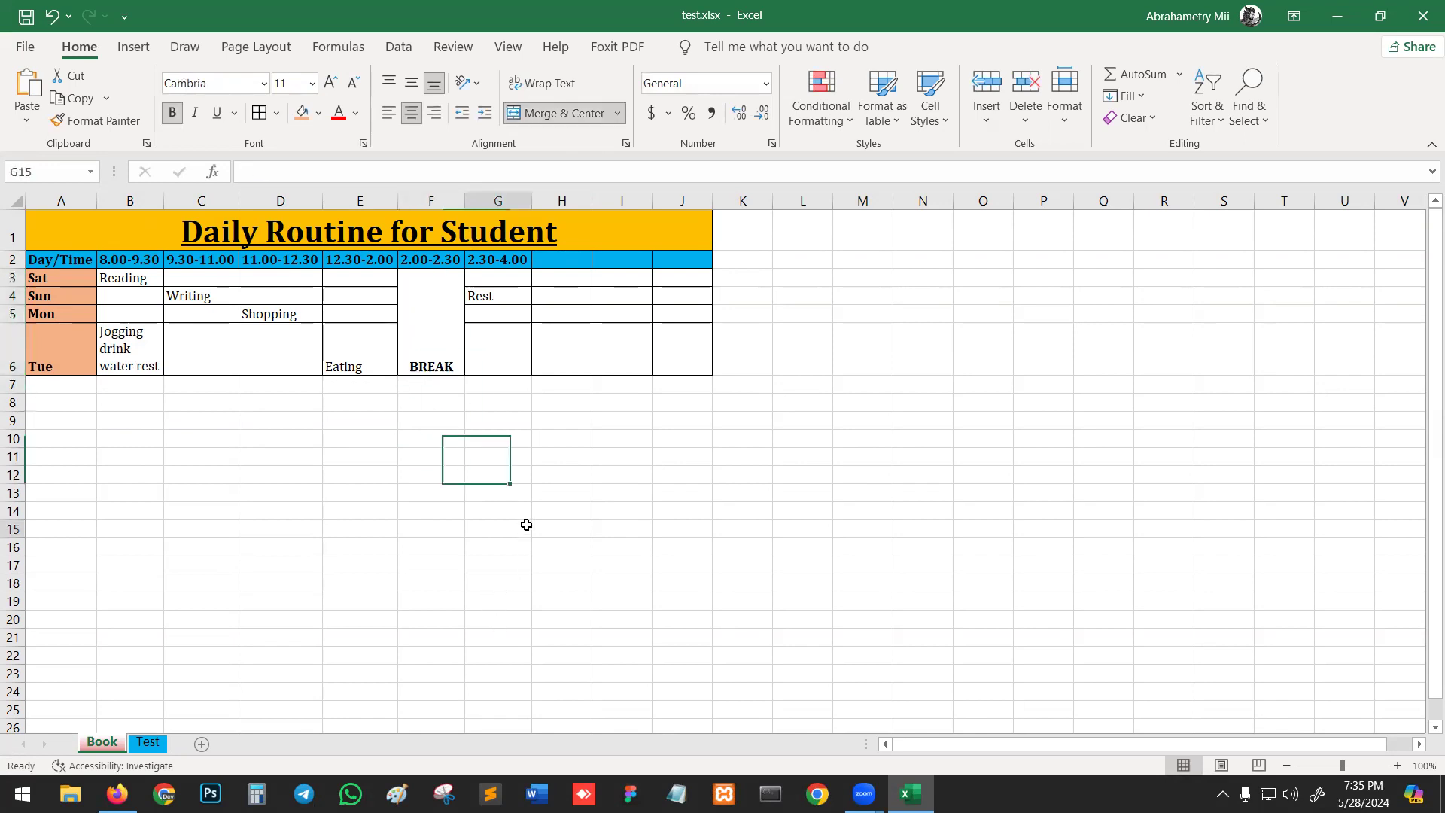
drag(109, 217, 481, 338)
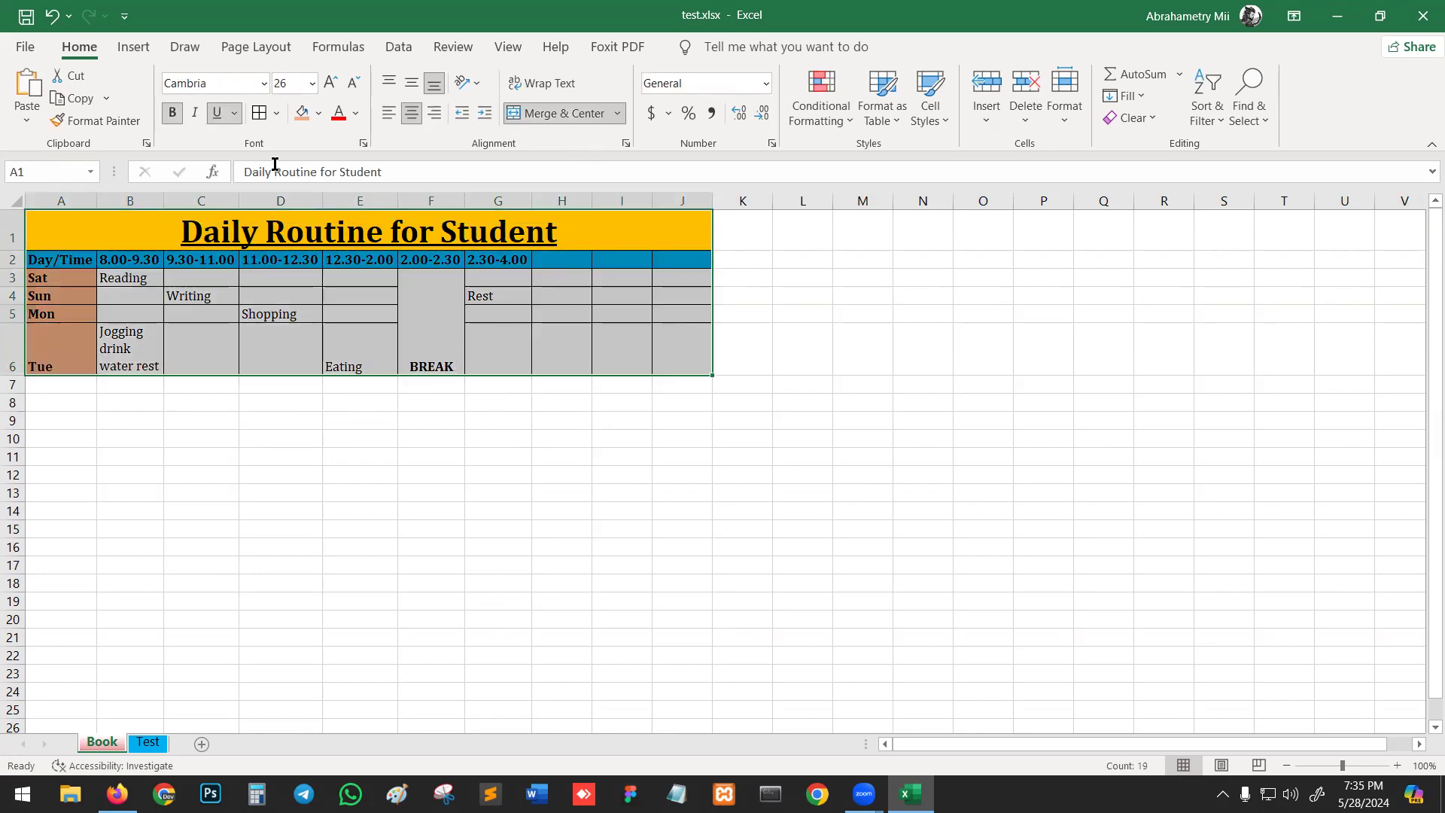
click(411, 85)
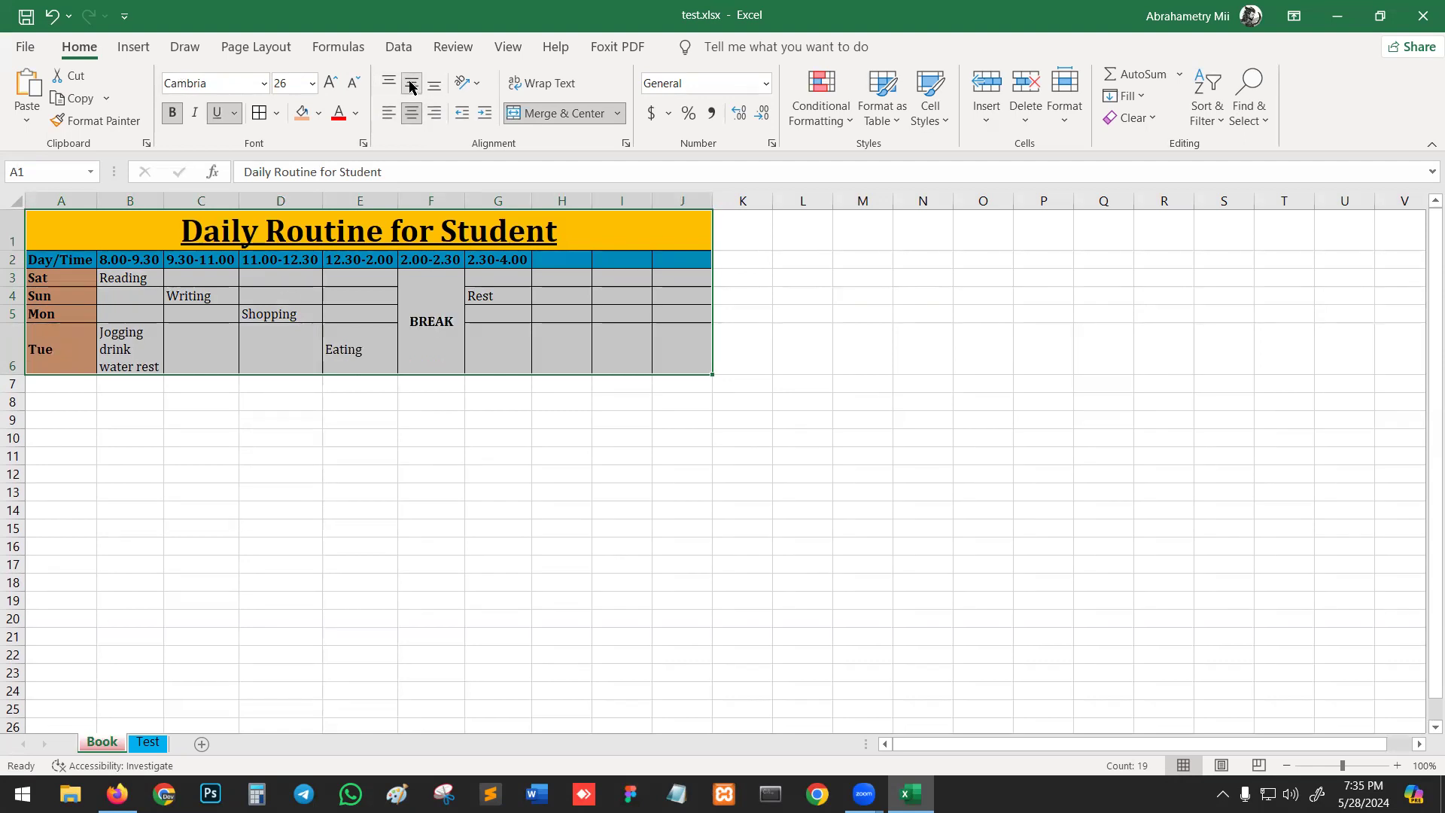
Try the Angle Counterclockwise, Angle Clockwise, Vertical Text and Rotate Text Up orientations on the merged BREAK cell
click(432, 329)
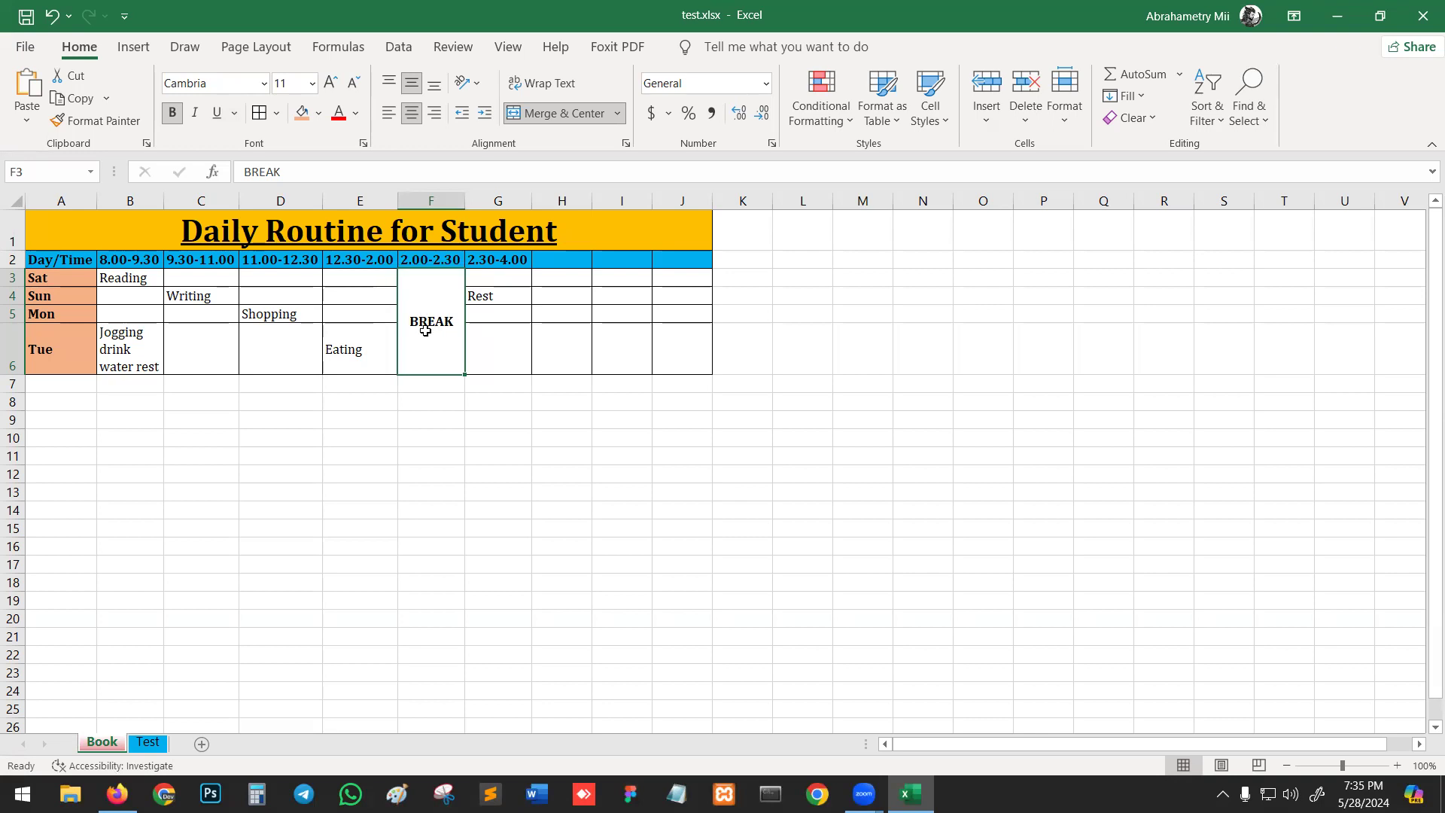
click(474, 83)
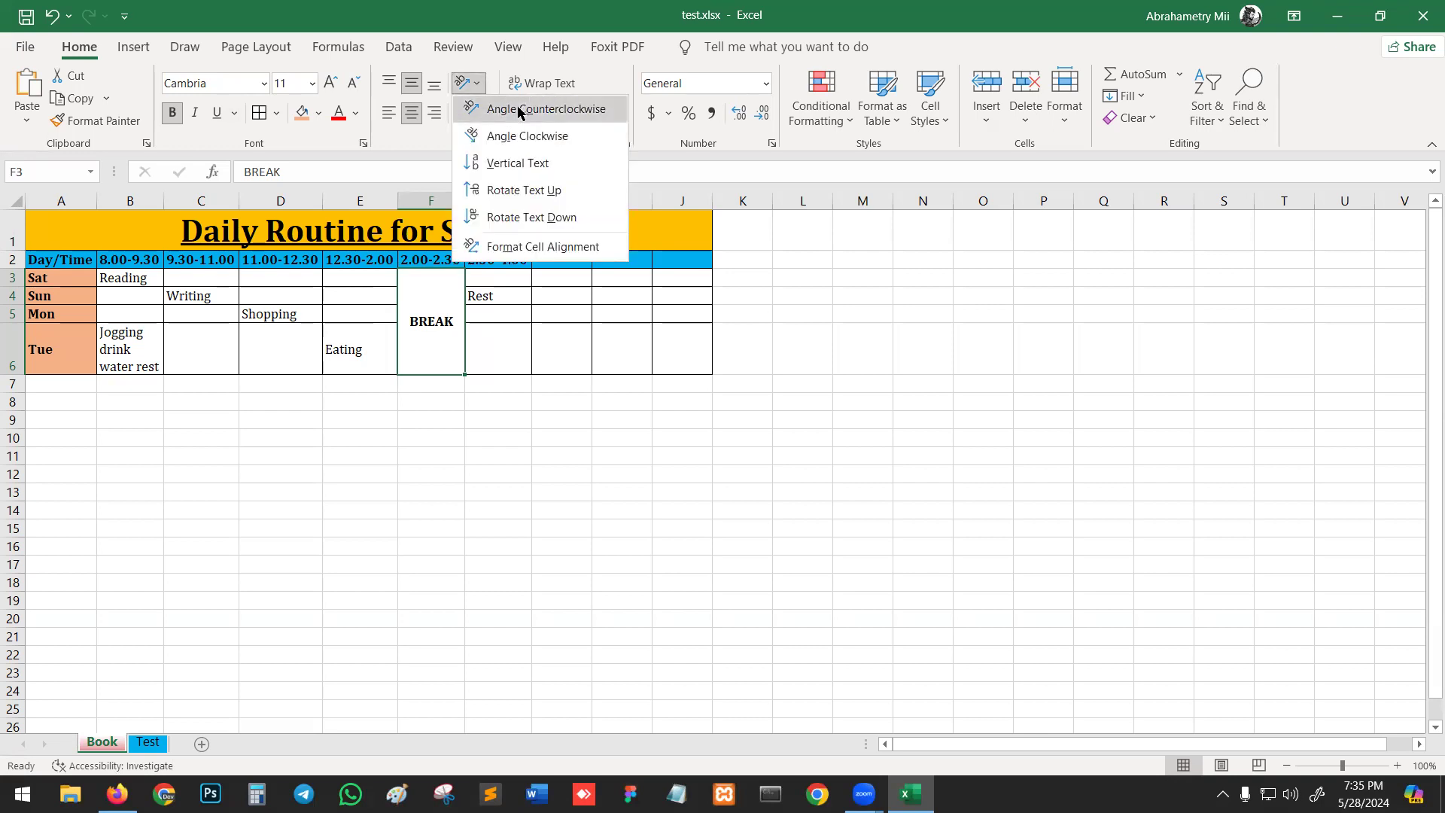
click(518, 111)
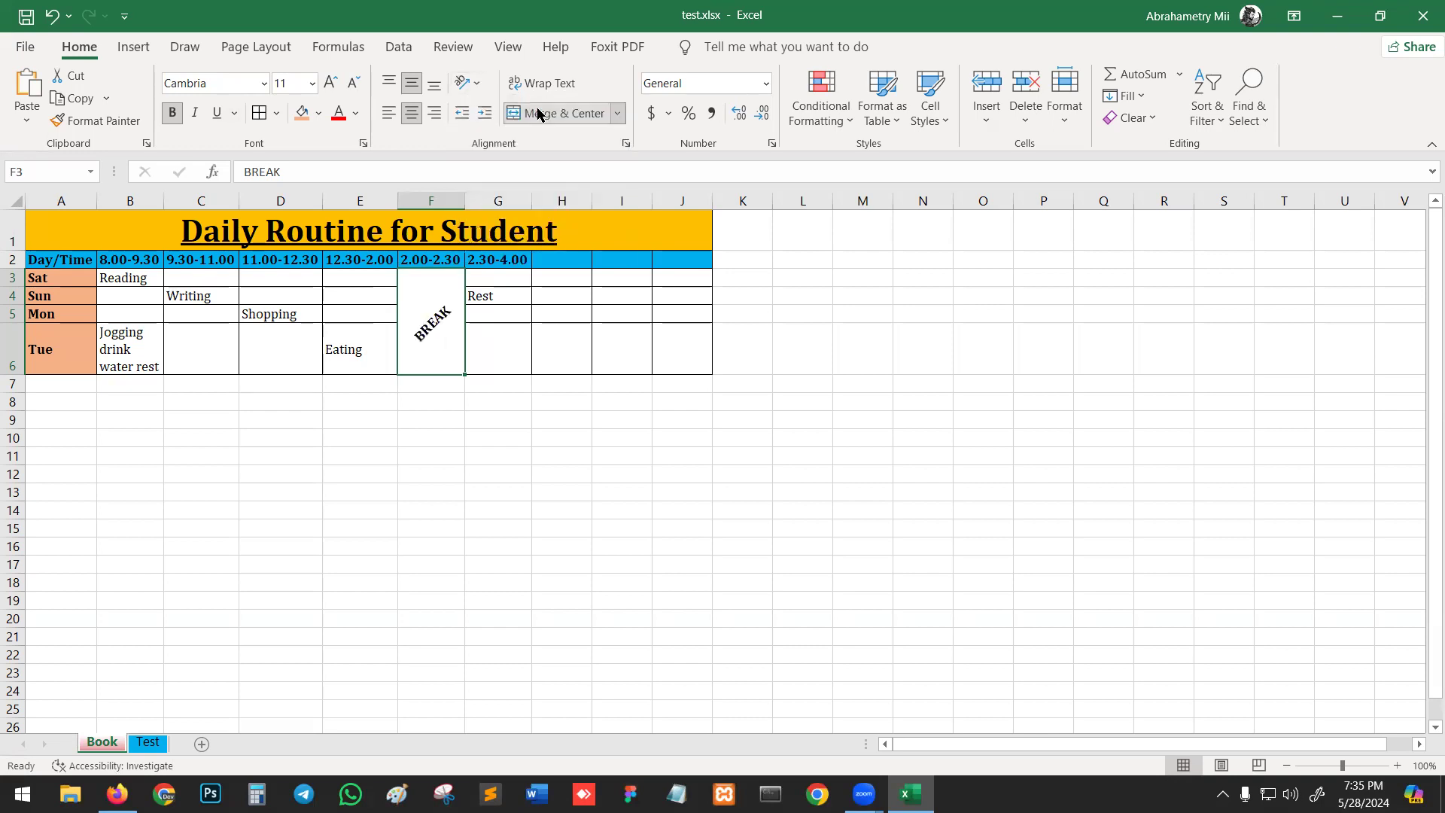
click(474, 83)
click(499, 137)
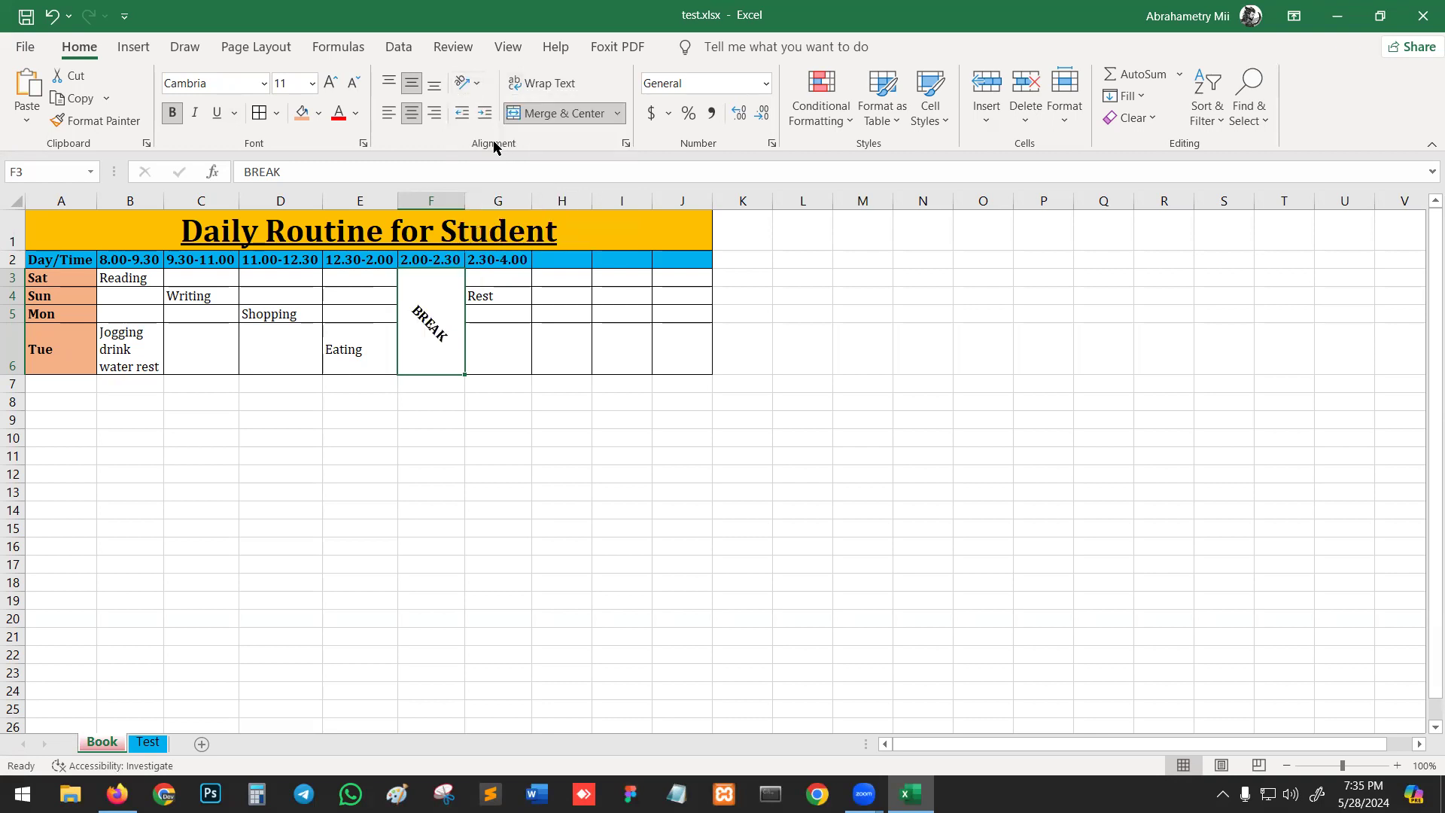
click(476, 83)
click(508, 161)
click(474, 84)
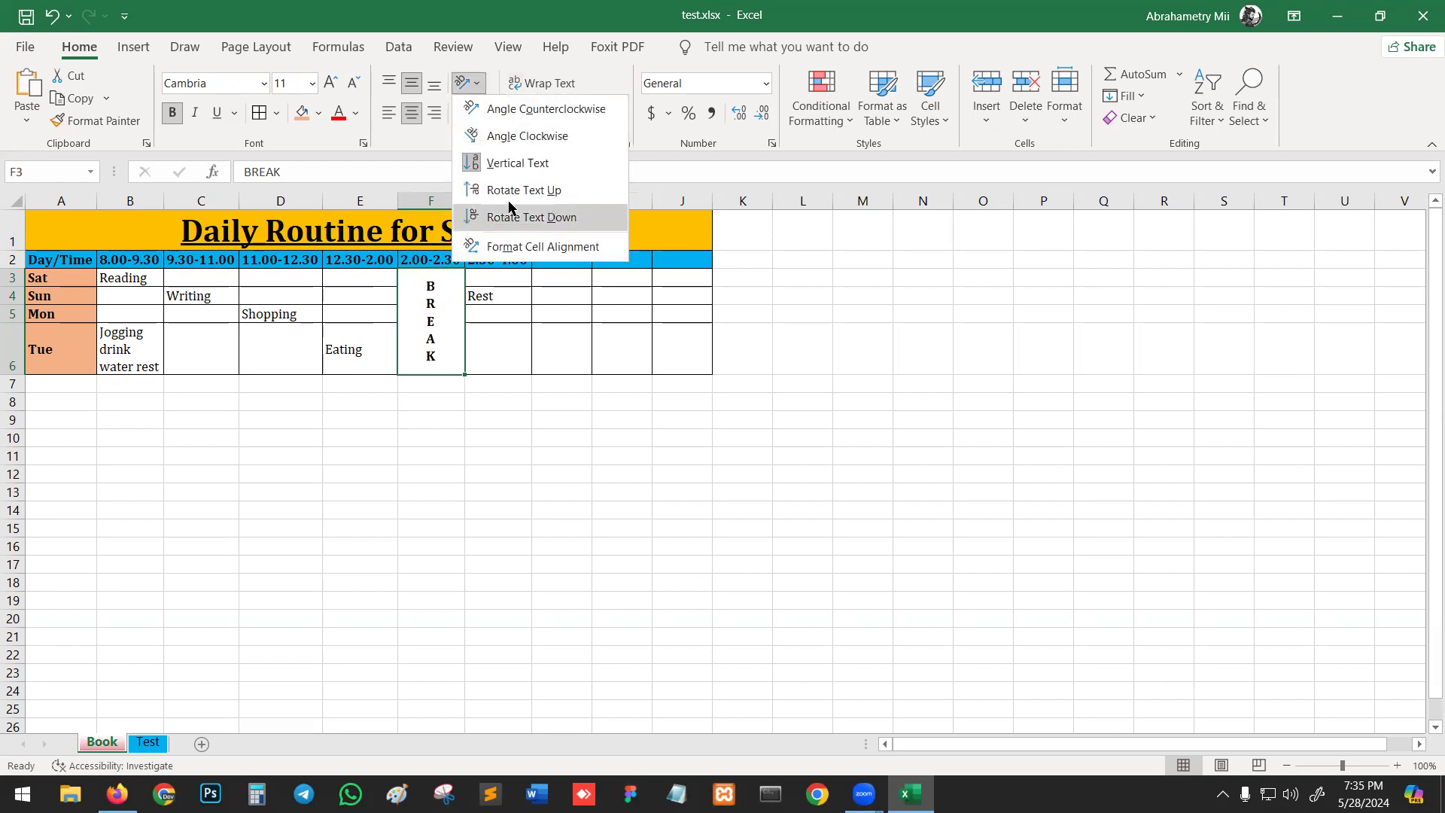
click(505, 190)
Set the text orientation of the merged BREAK cell to Angle Counterclockwise
click(477, 83)
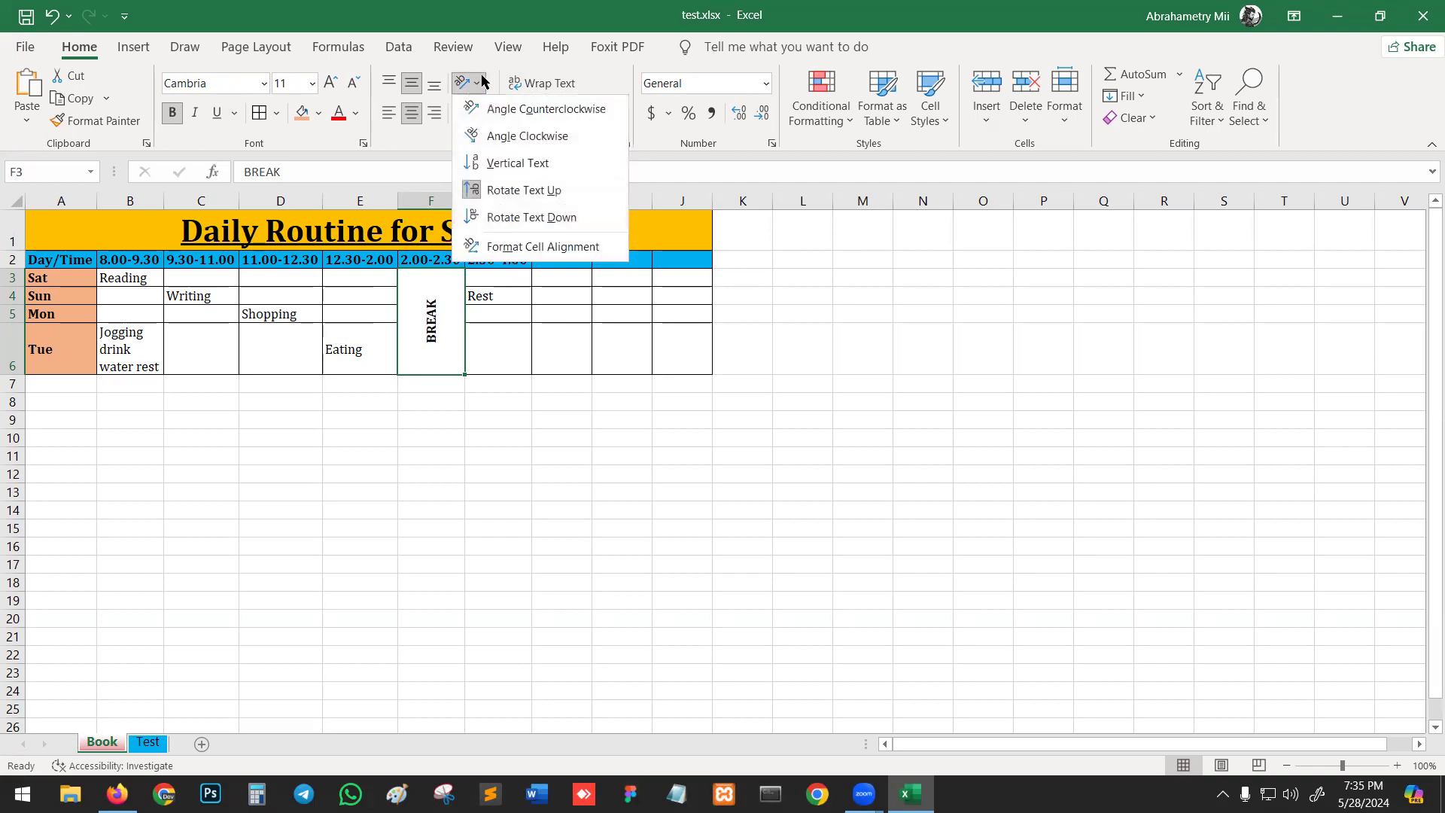
click(509, 109)
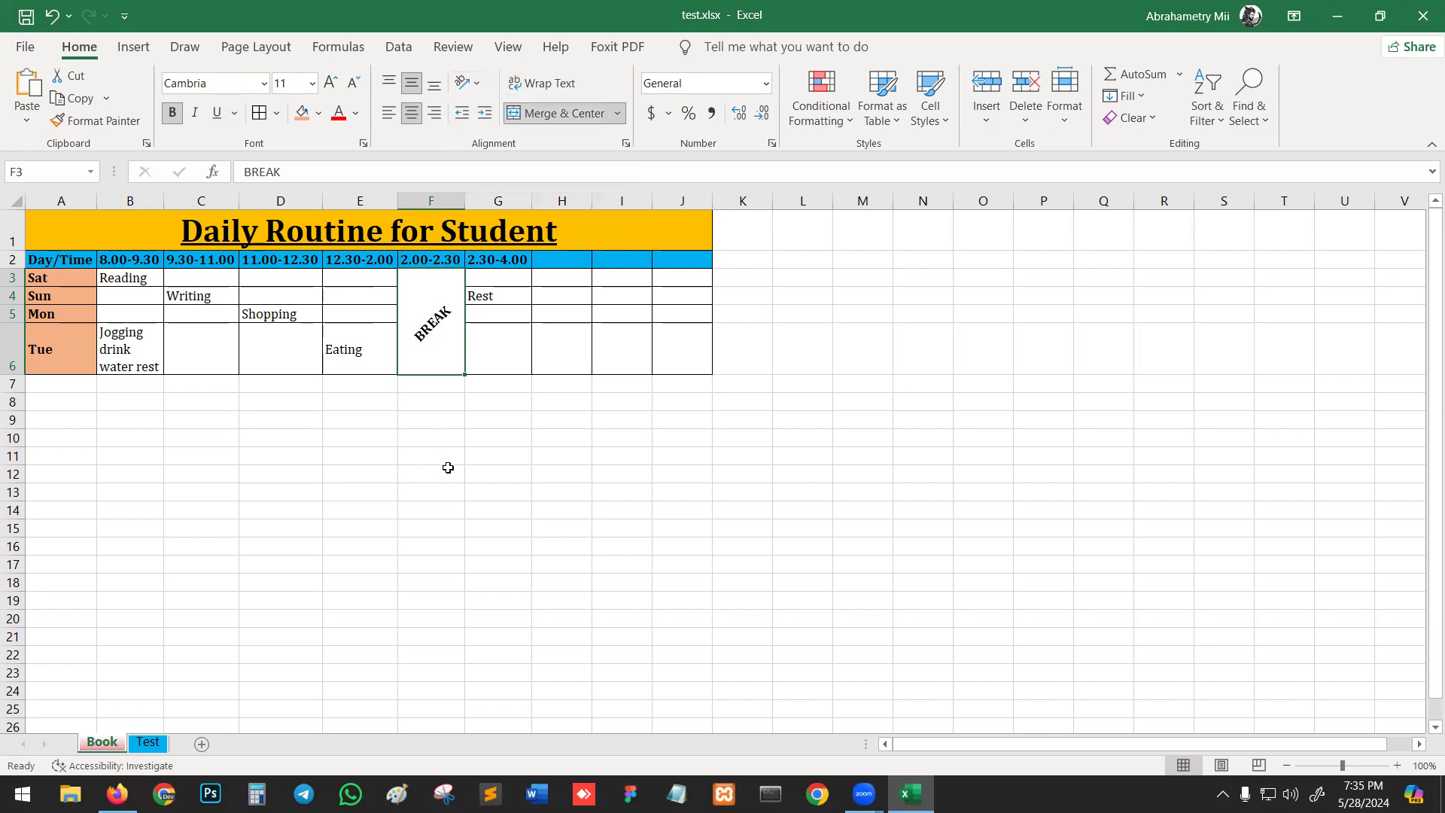
click(519, 443)
click(434, 325)
Fill the empty Sun cells D4:E4 with the lightest gold theme color
click(293, 295)
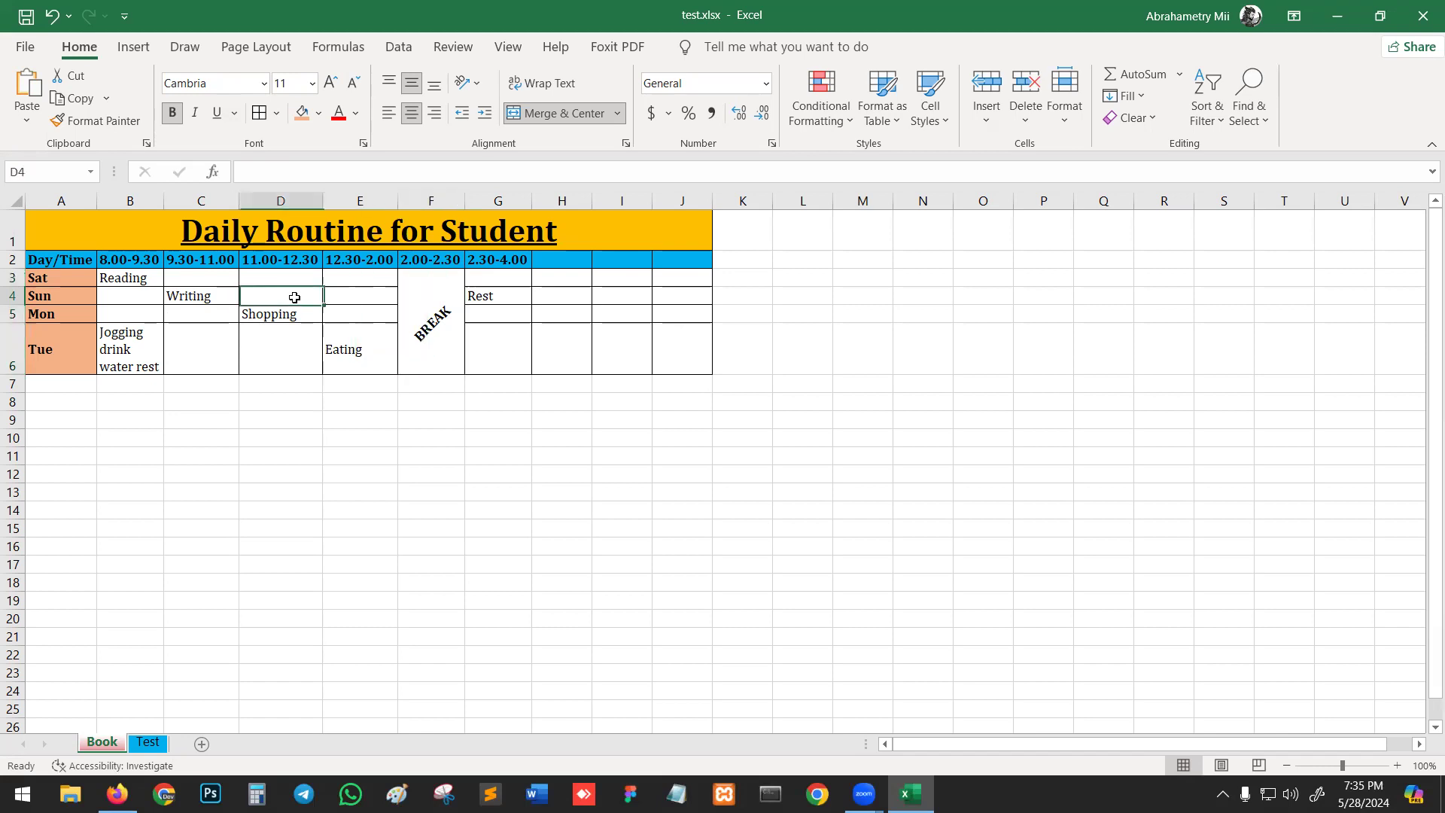
drag(281, 296, 352, 295)
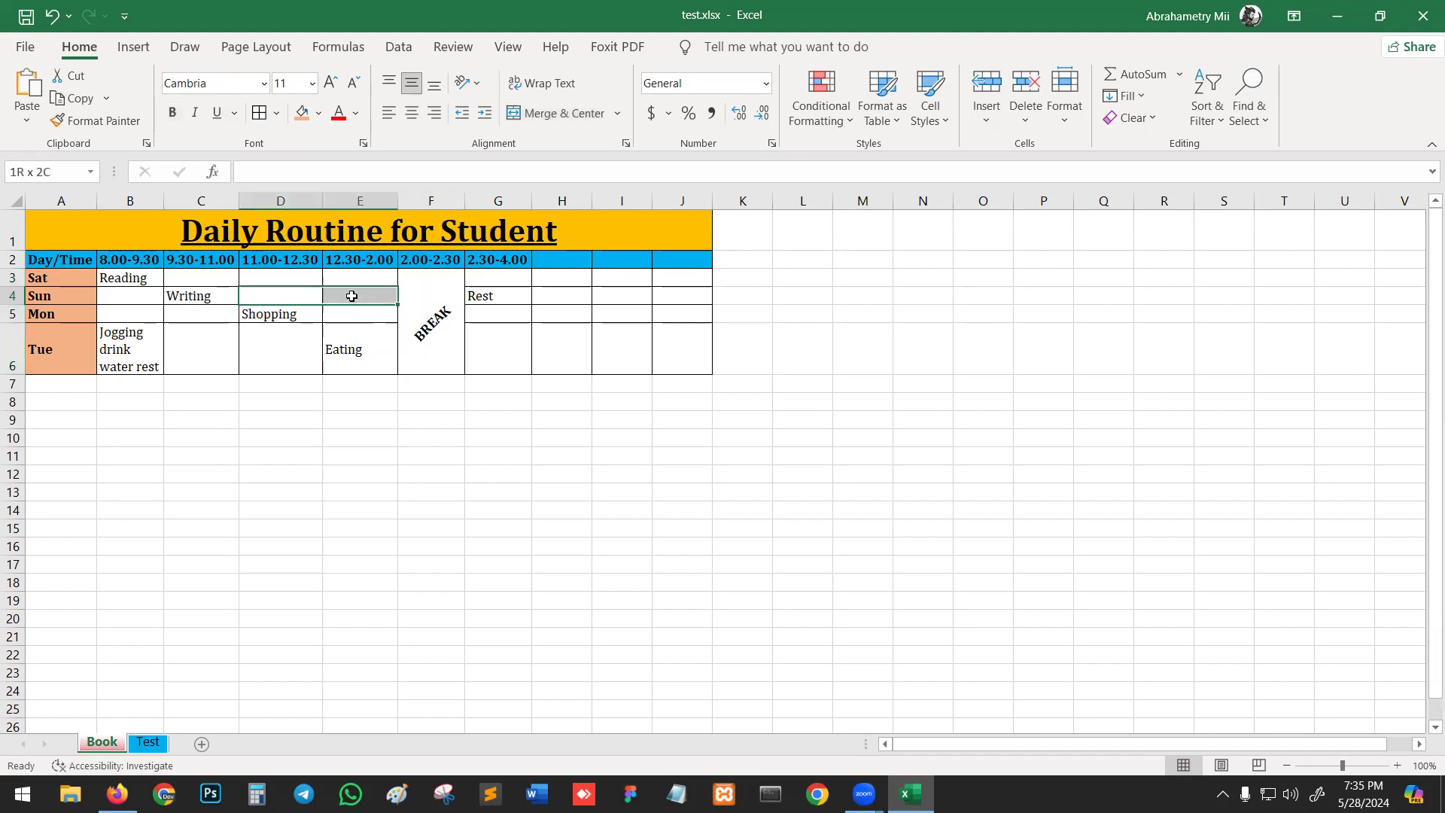
click(319, 113)
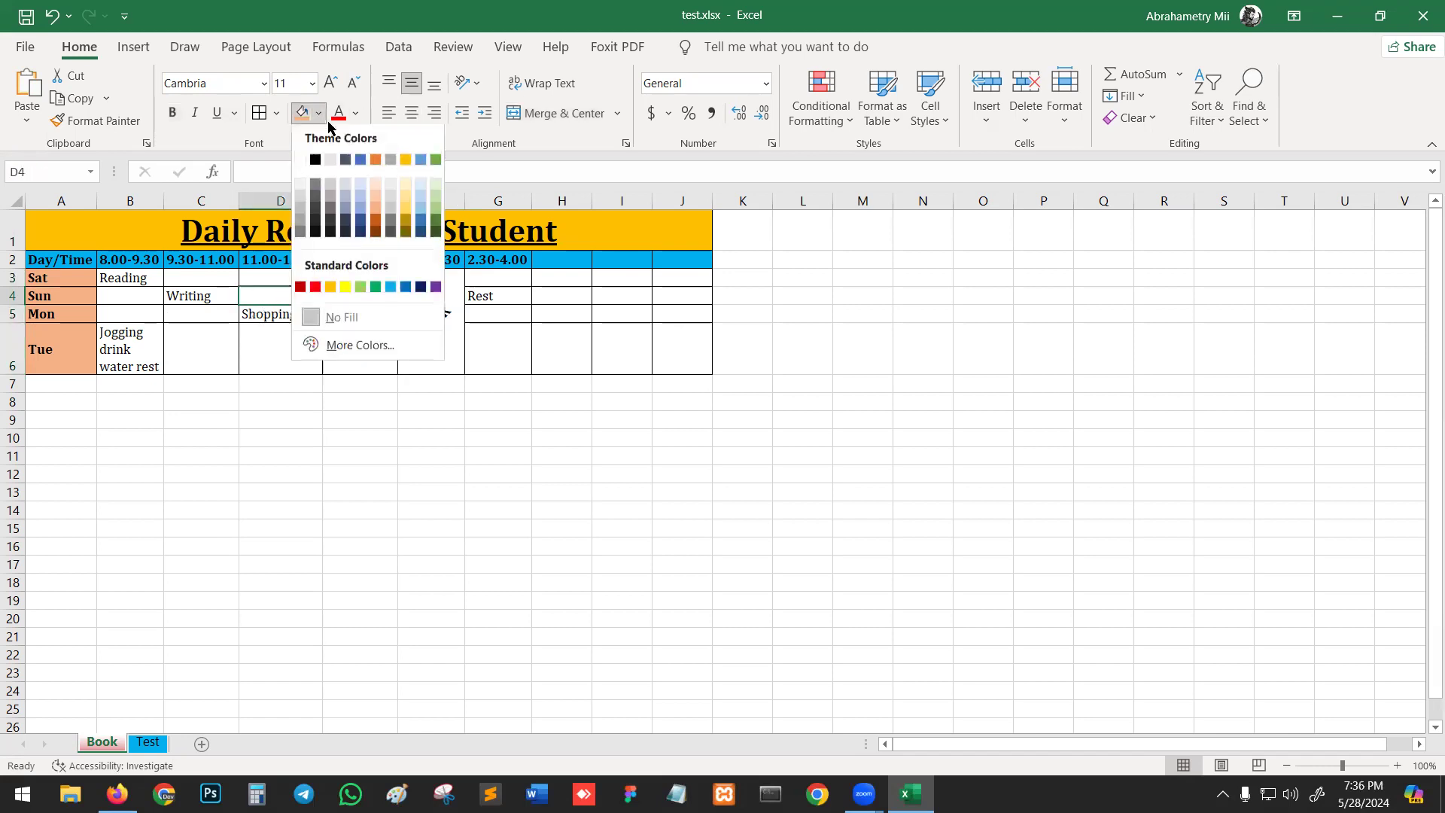
click(406, 183)
click(622, 313)
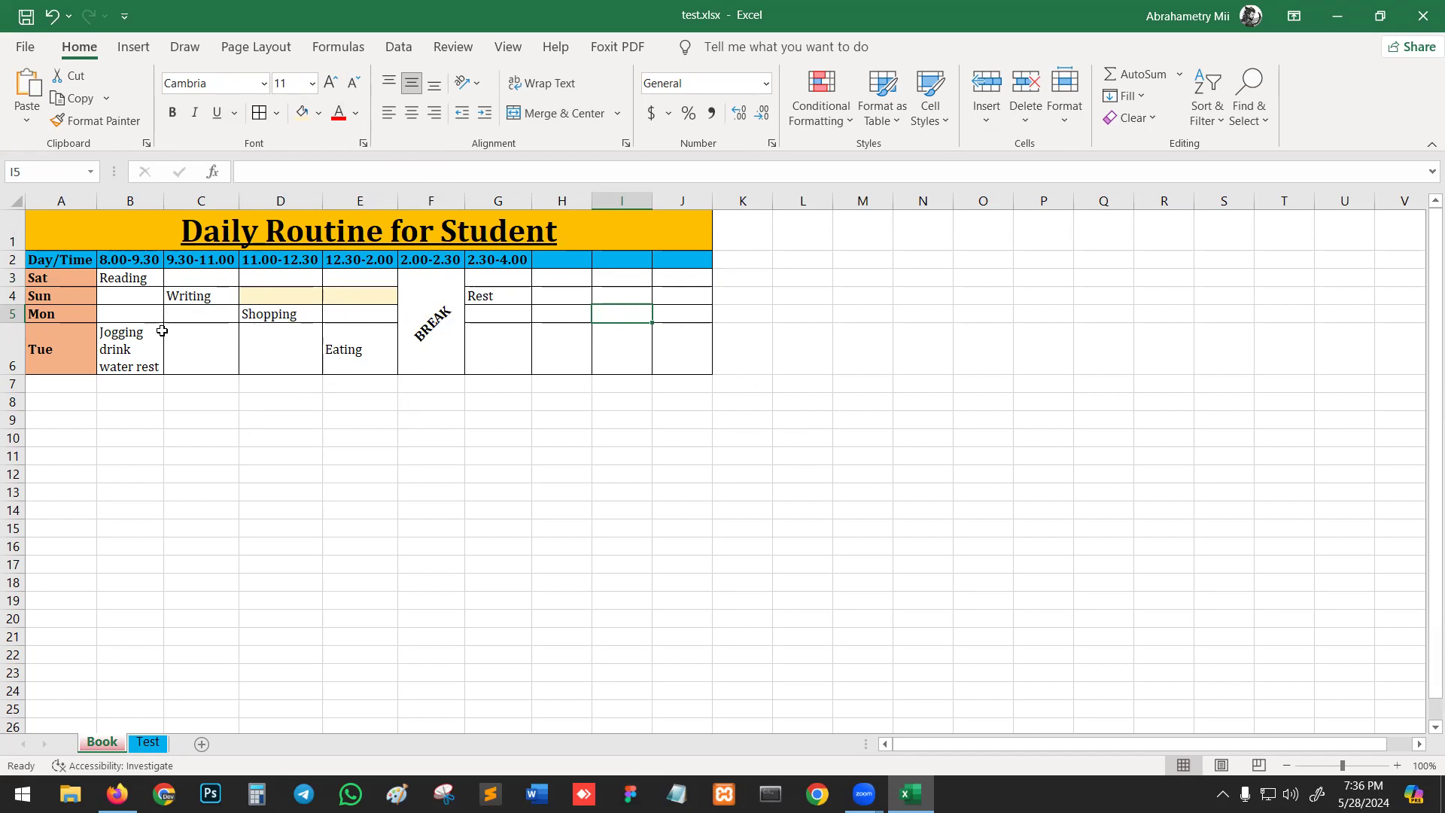
Examine the number formats offered for the whole routine table, A1:J6, from General to Text
drag(113, 259, 520, 260)
click(562, 383)
drag(106, 229, 429, 352)
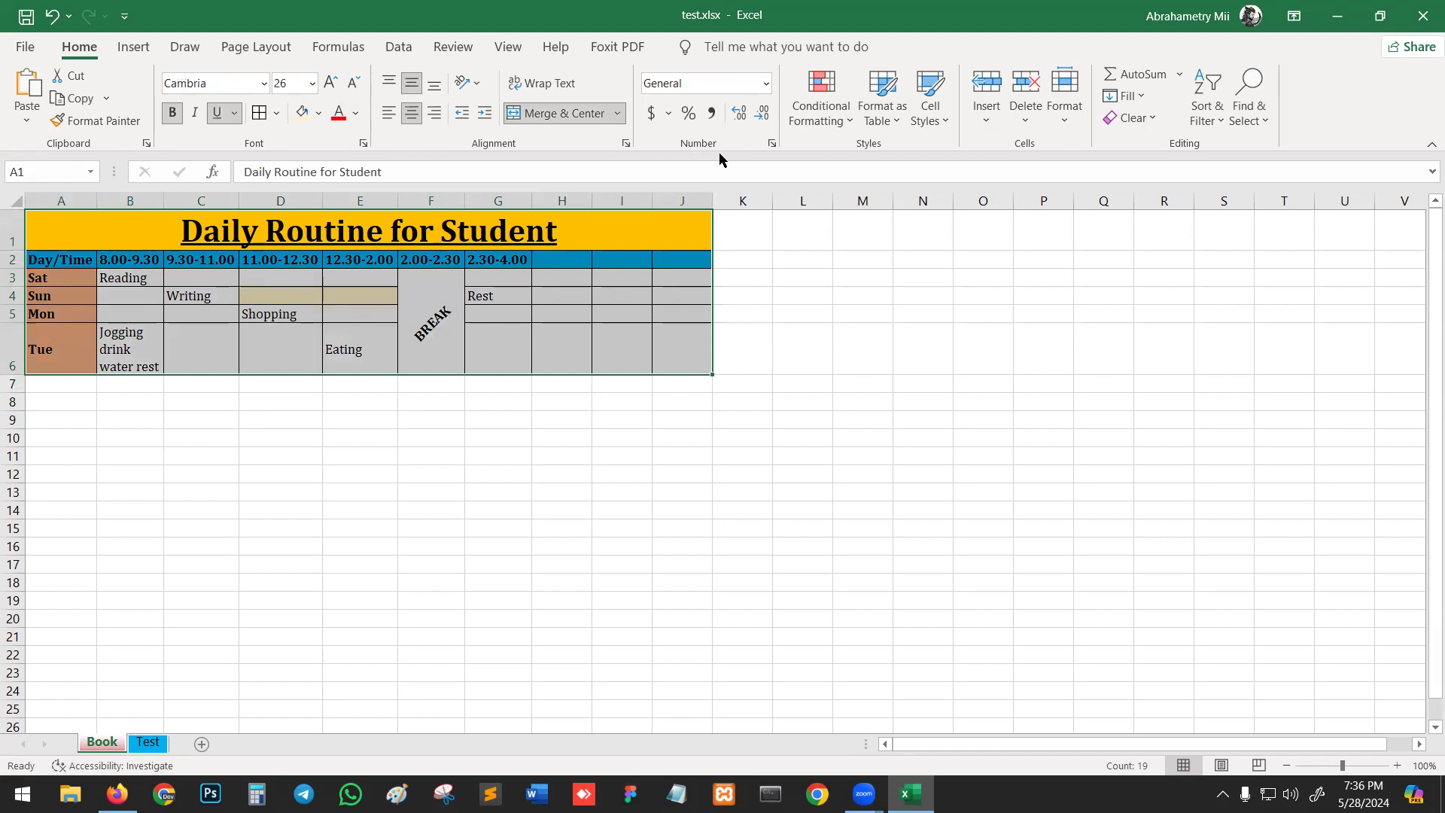
click(766, 84)
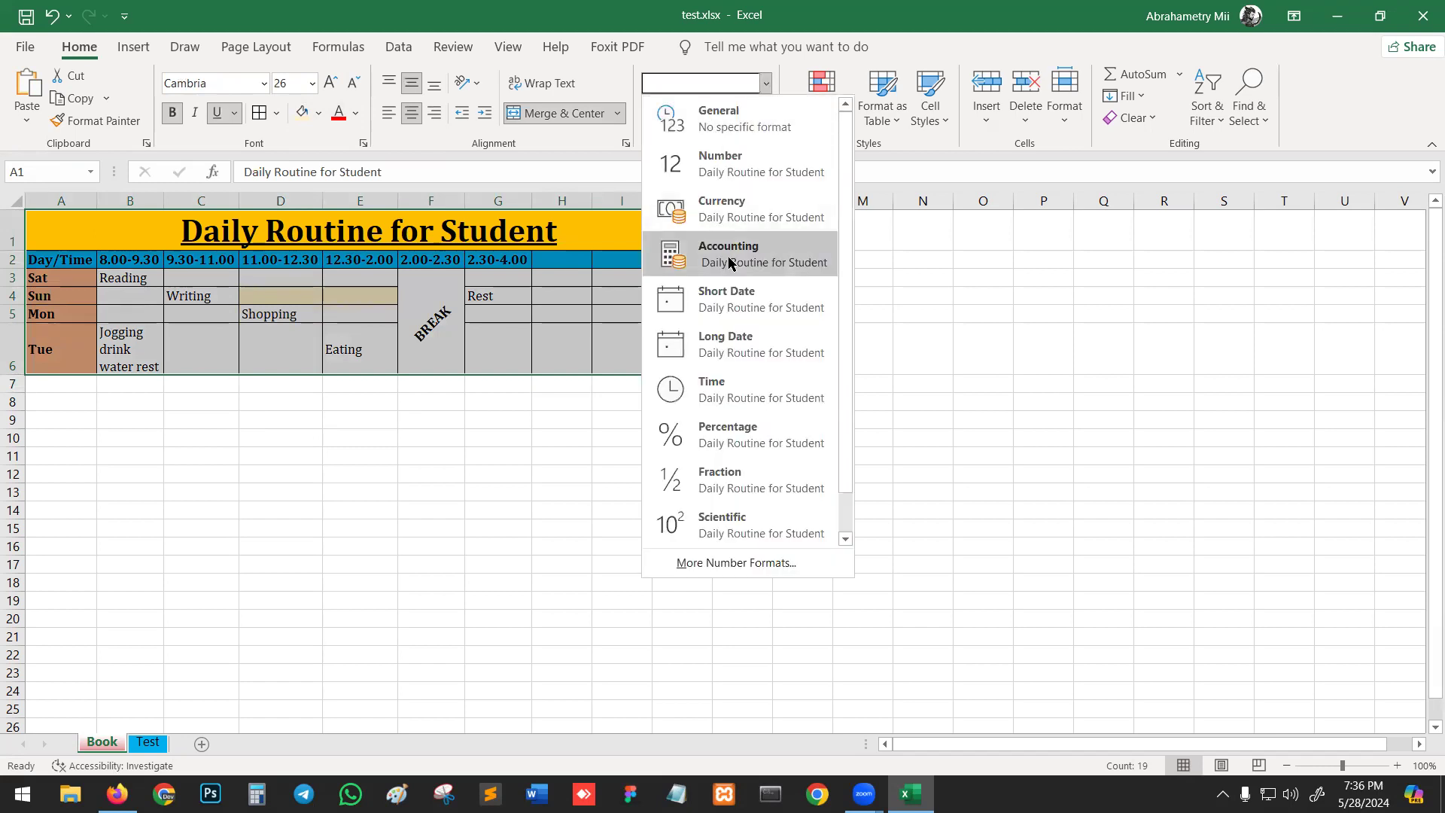
scroll(765, 132, down, 1)
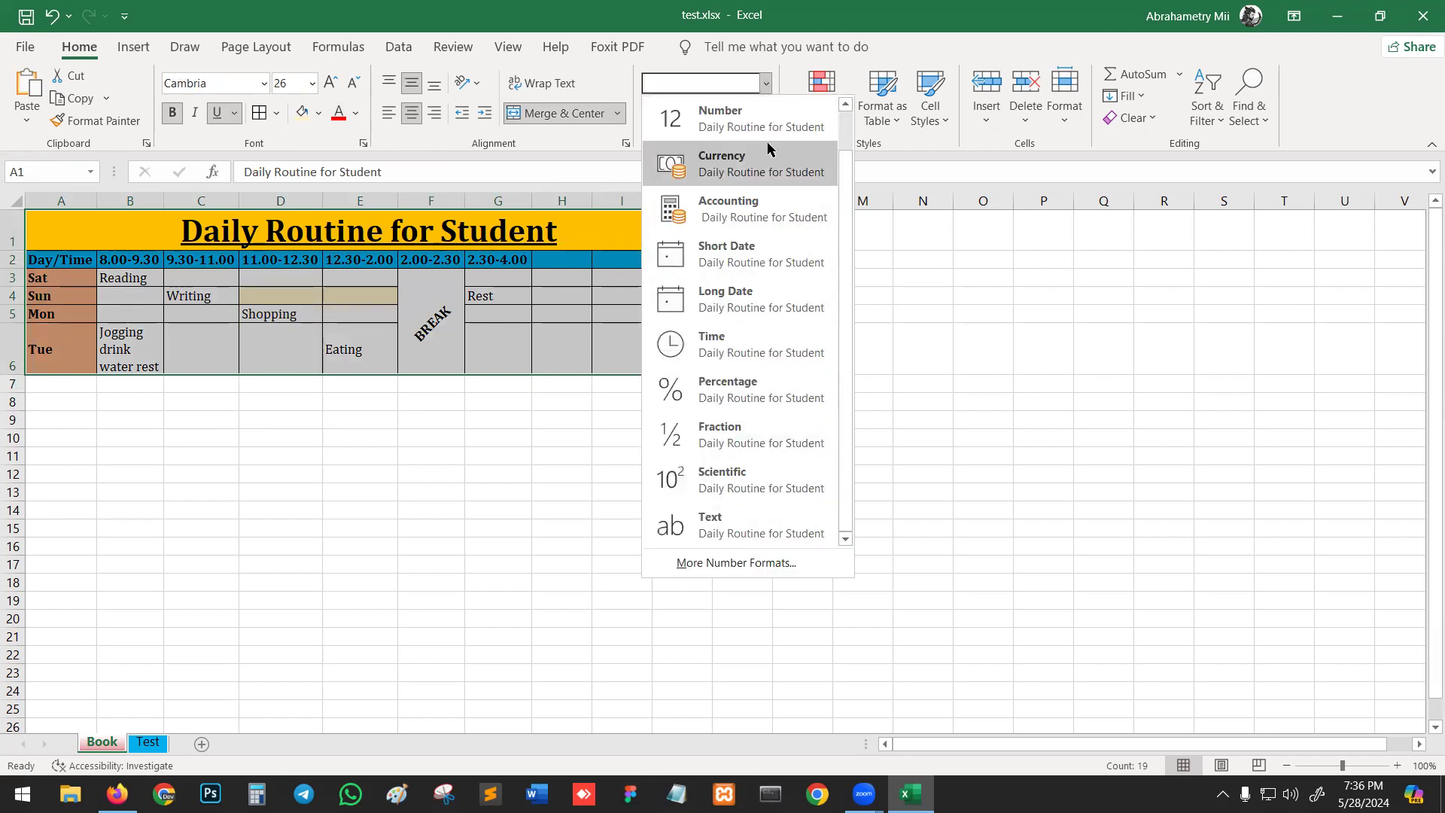
scroll(738, 346, up, 1)
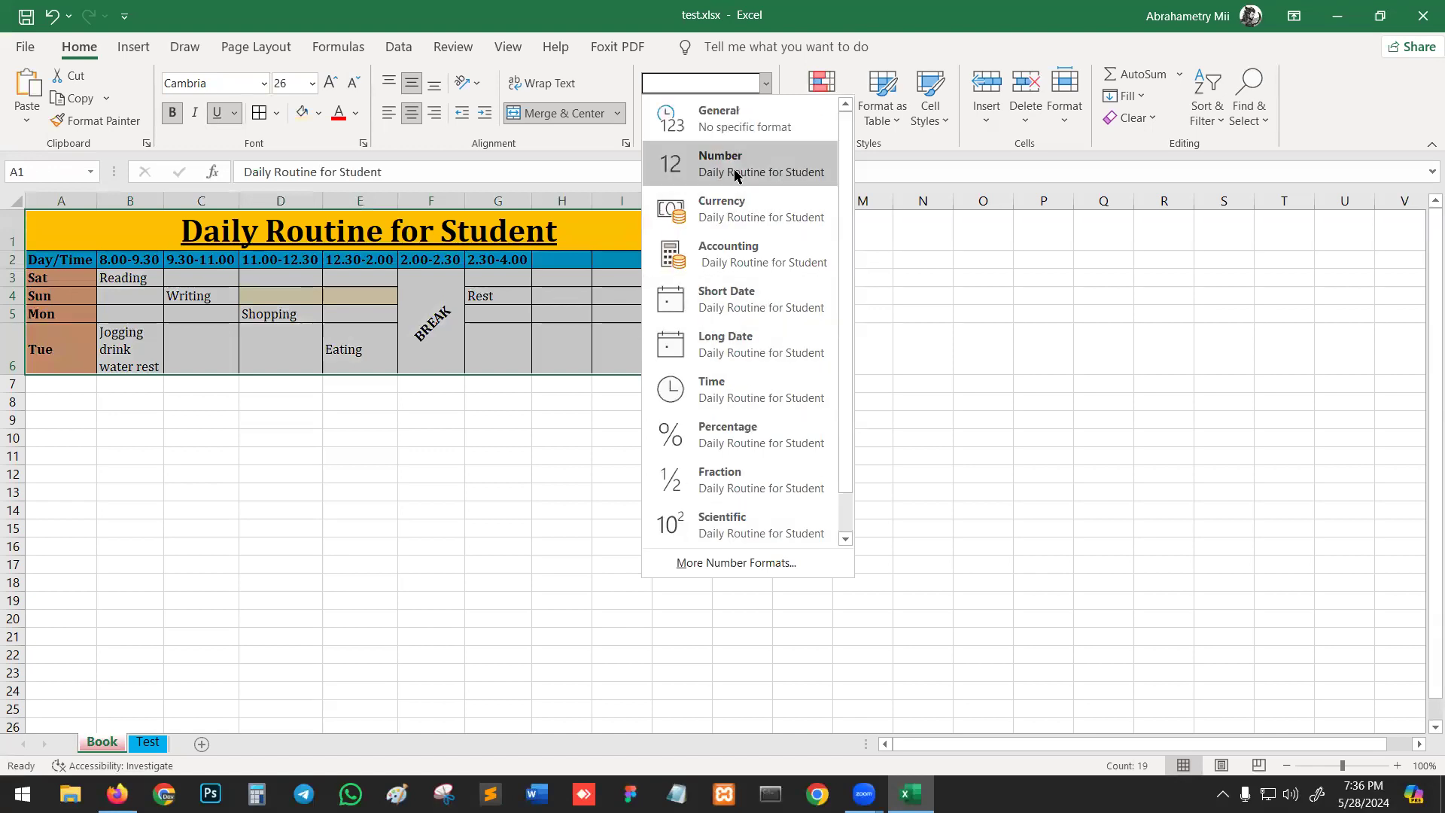
key(Escape)
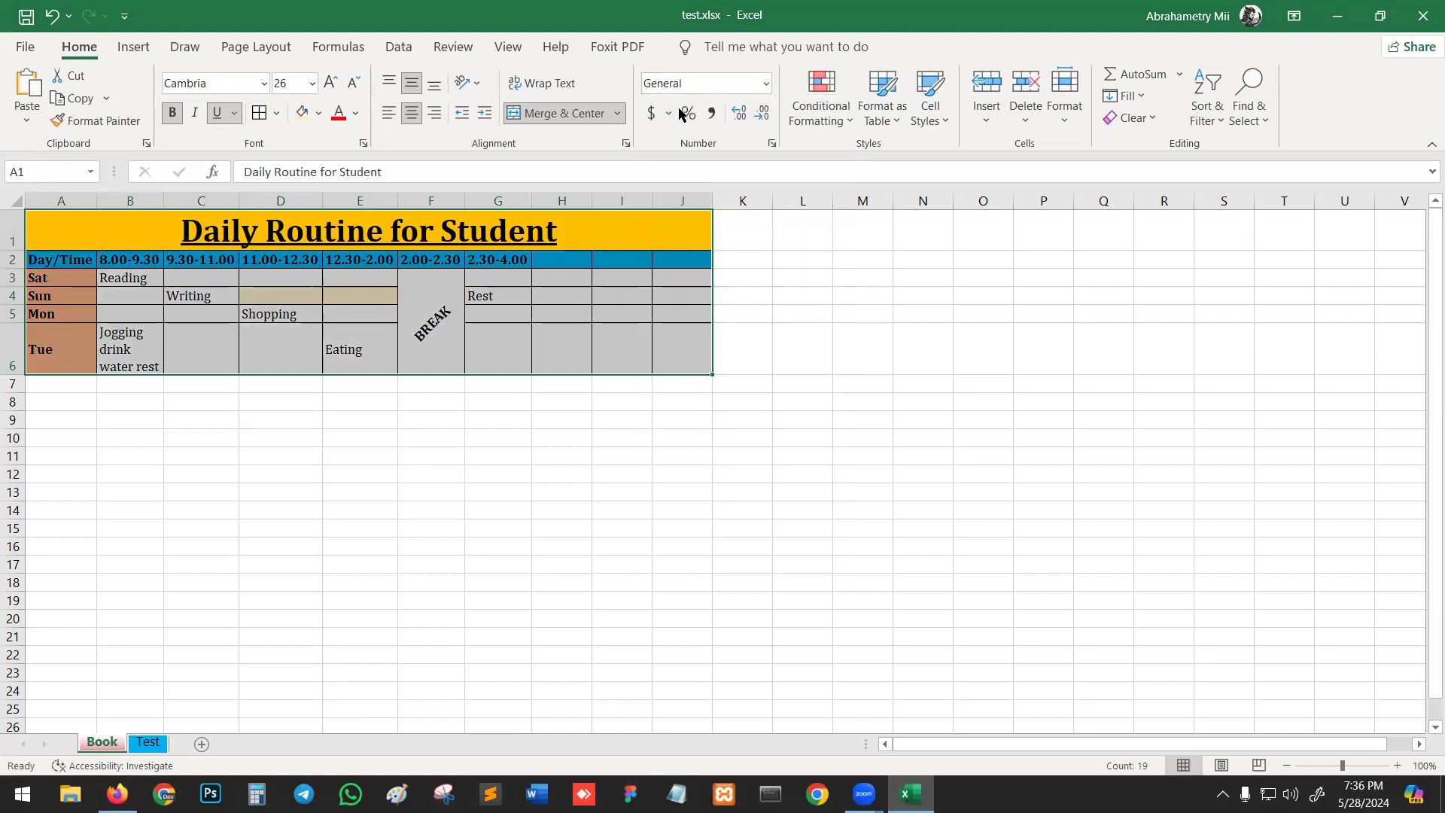
click(531, 413)
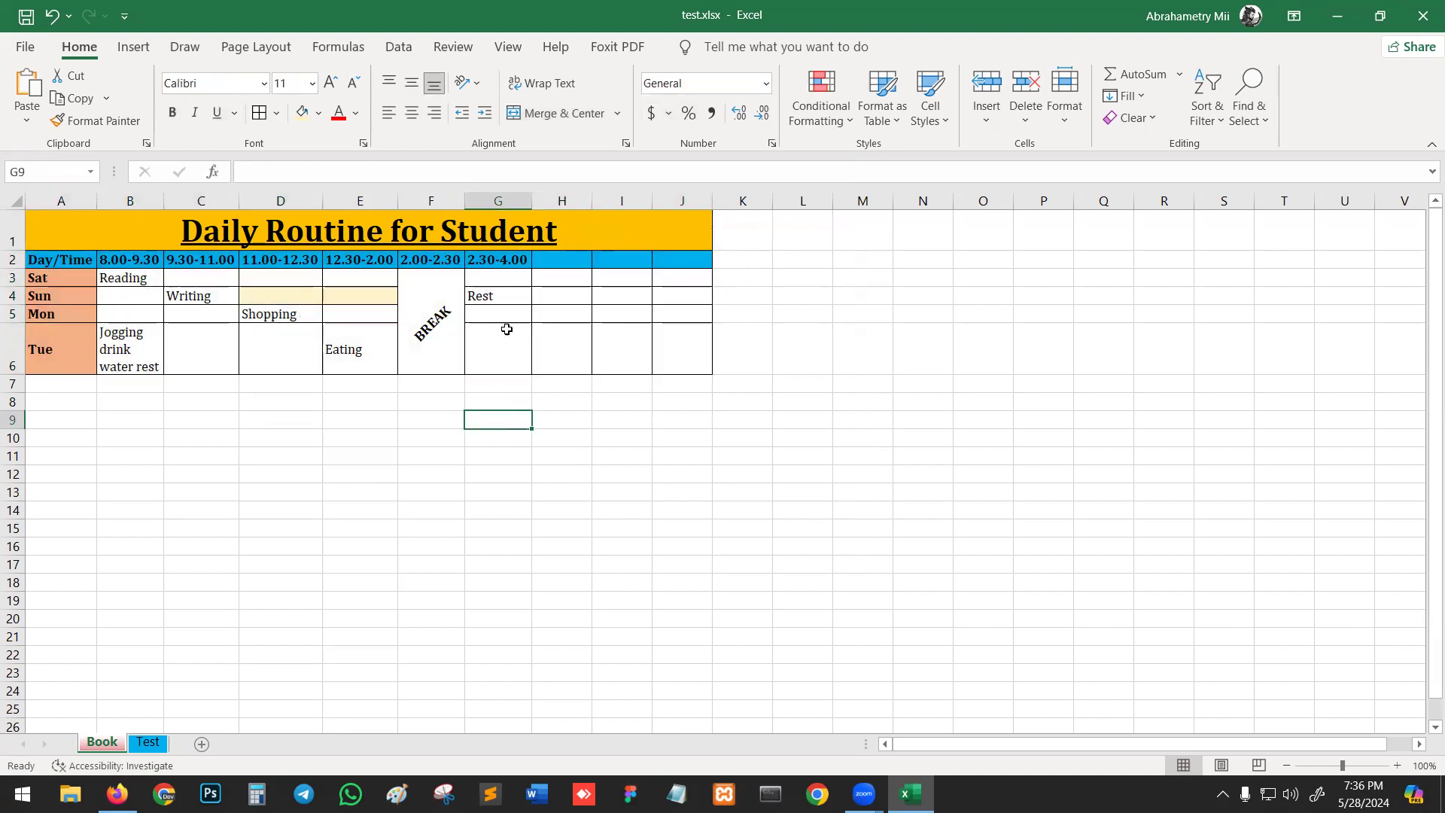
Enter 25.3 in the empty Mon cell E5 under 12.30-2.00
click(379, 314)
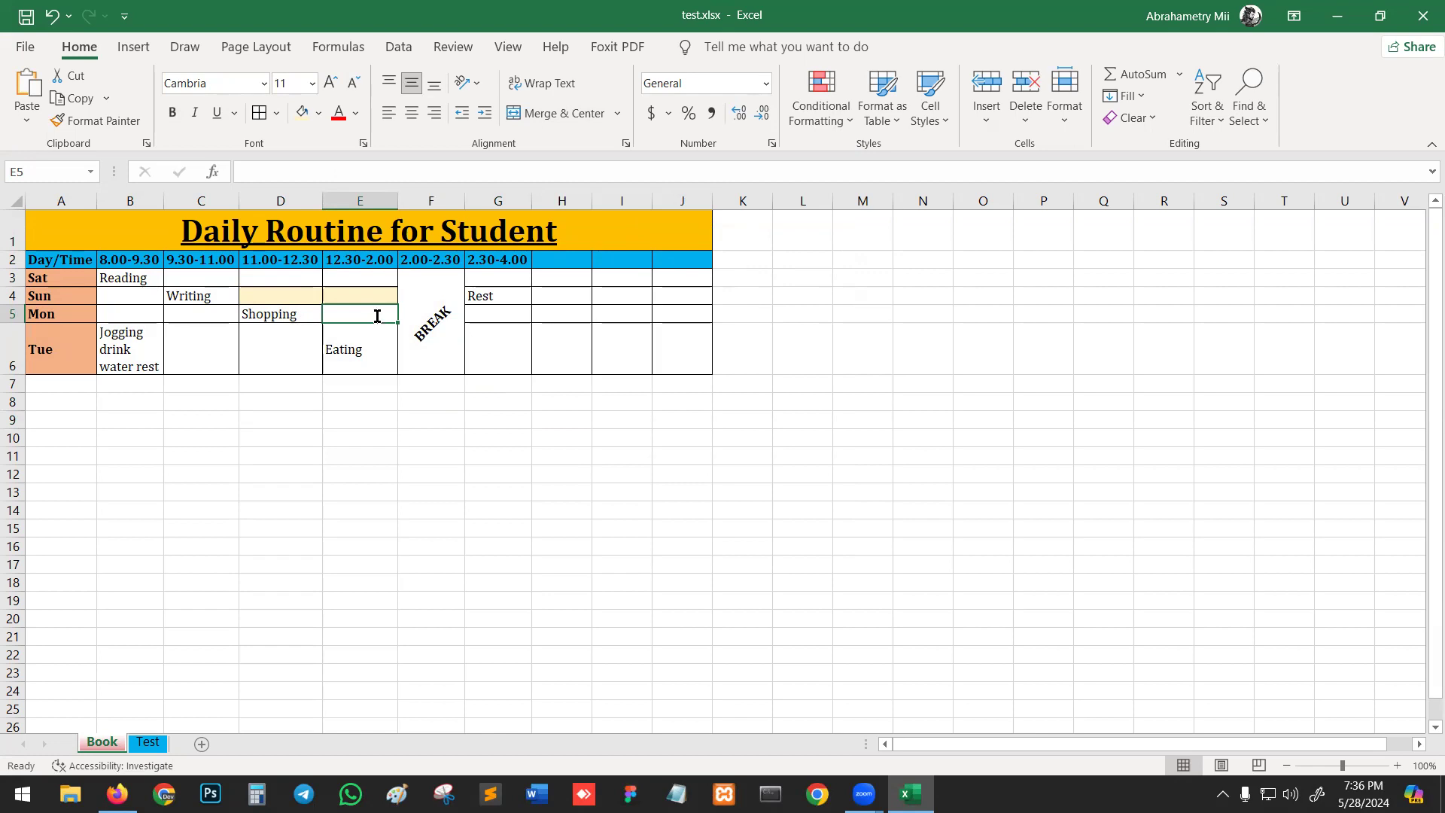
text(25.3)
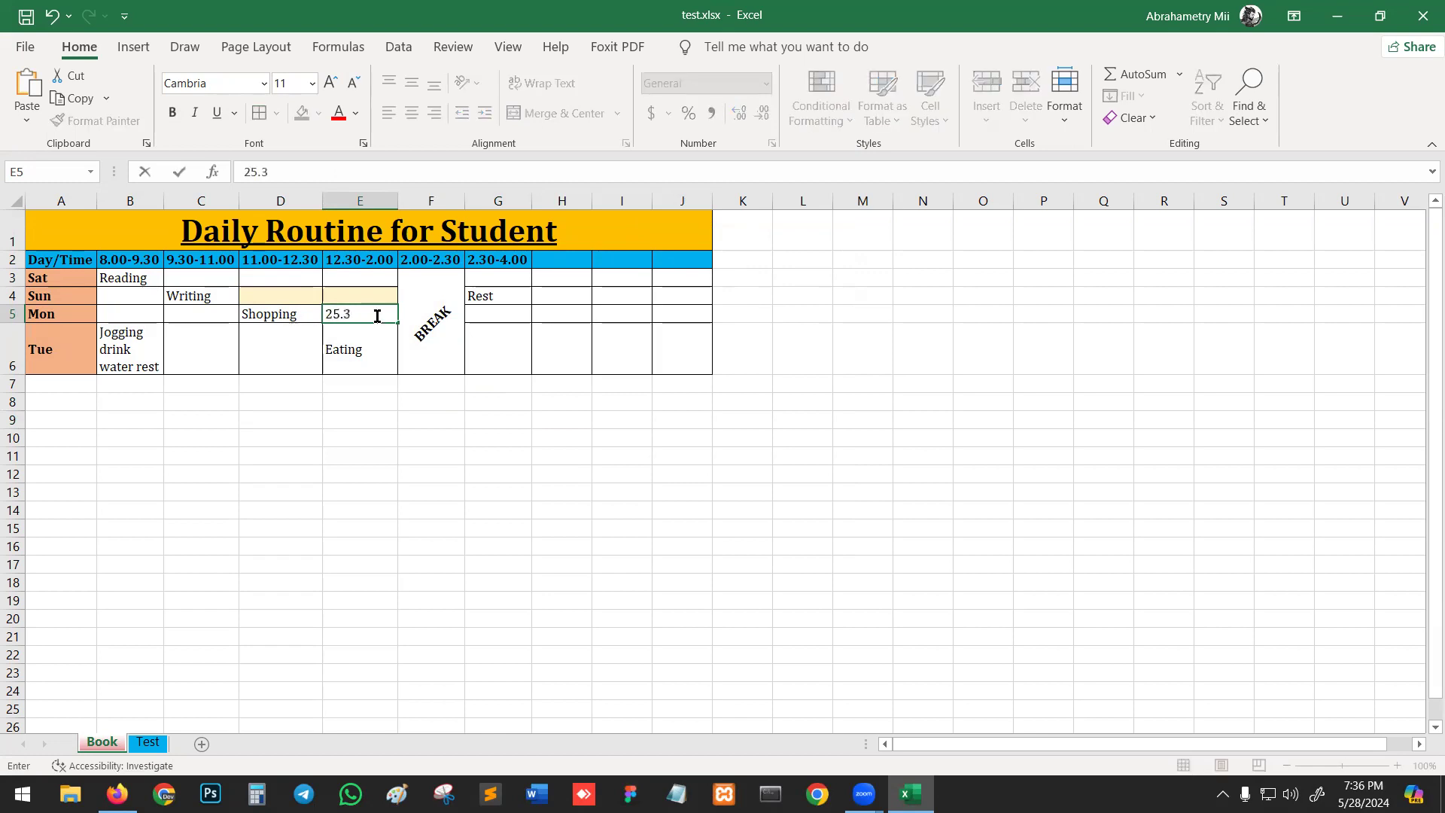
key(Return)
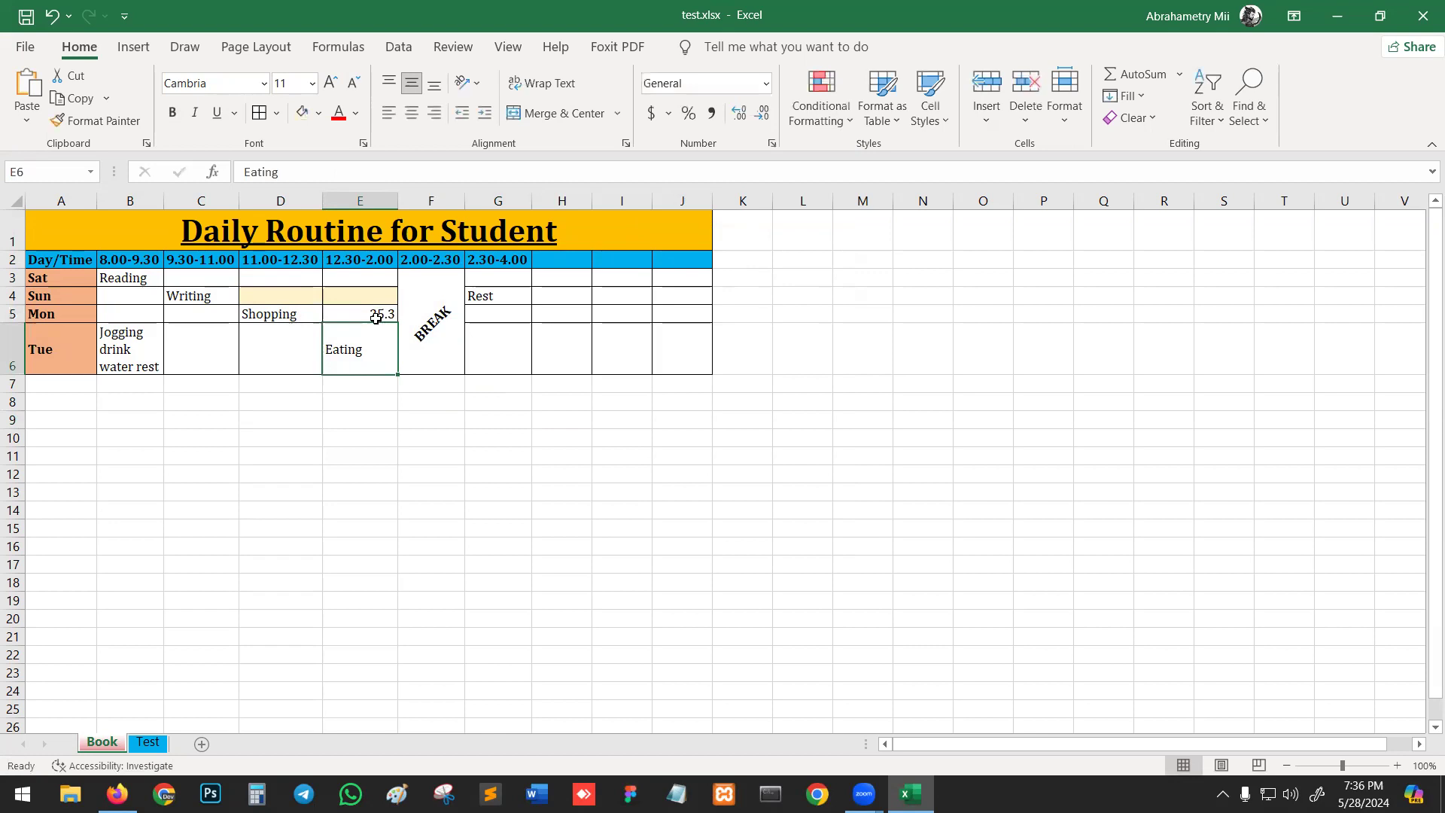
click(376, 318)
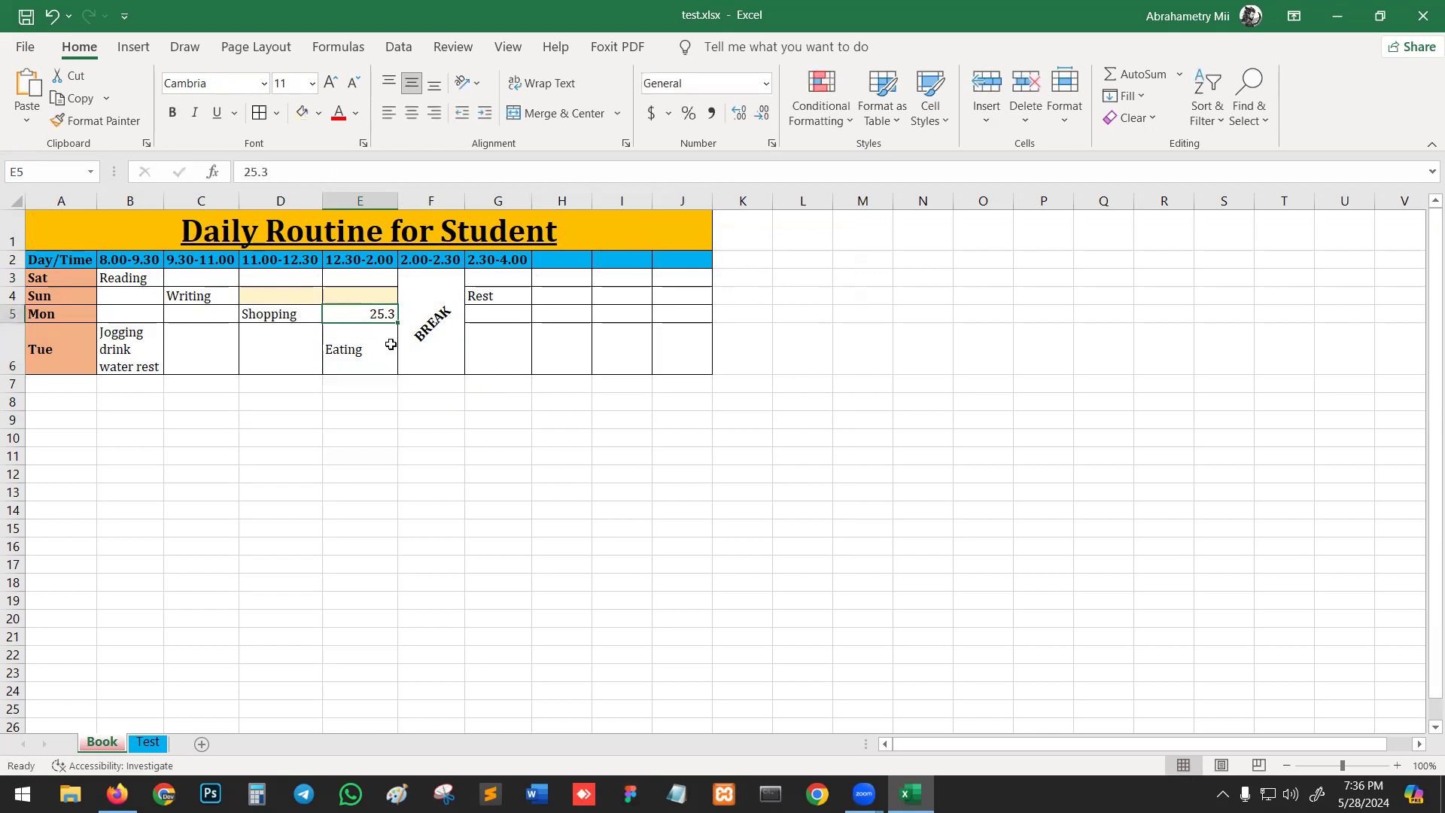
Try the US dollar and British pound accounting formats on cell E5 and undo both
click(650, 113)
click(668, 113)
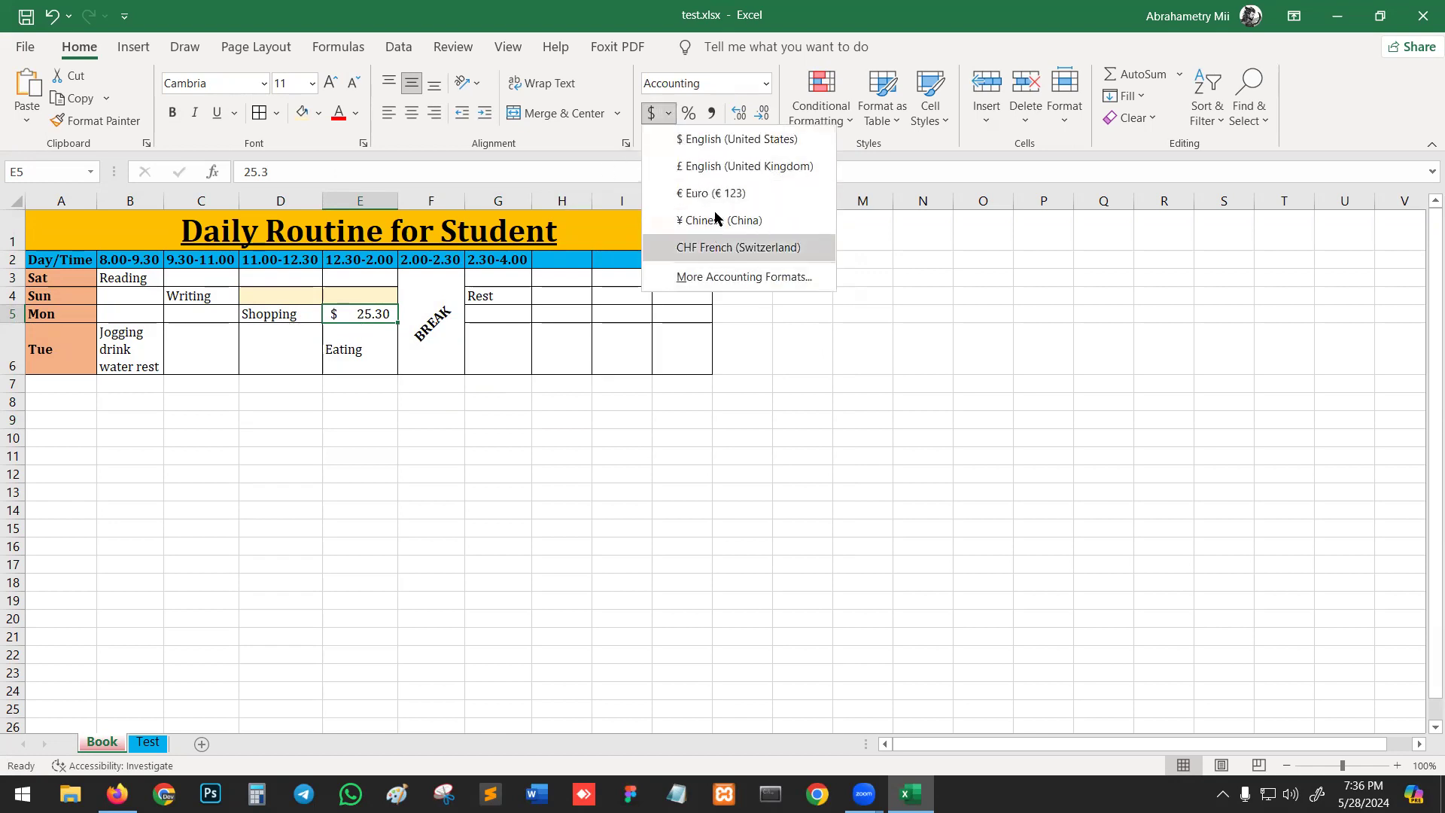
click(724, 167)
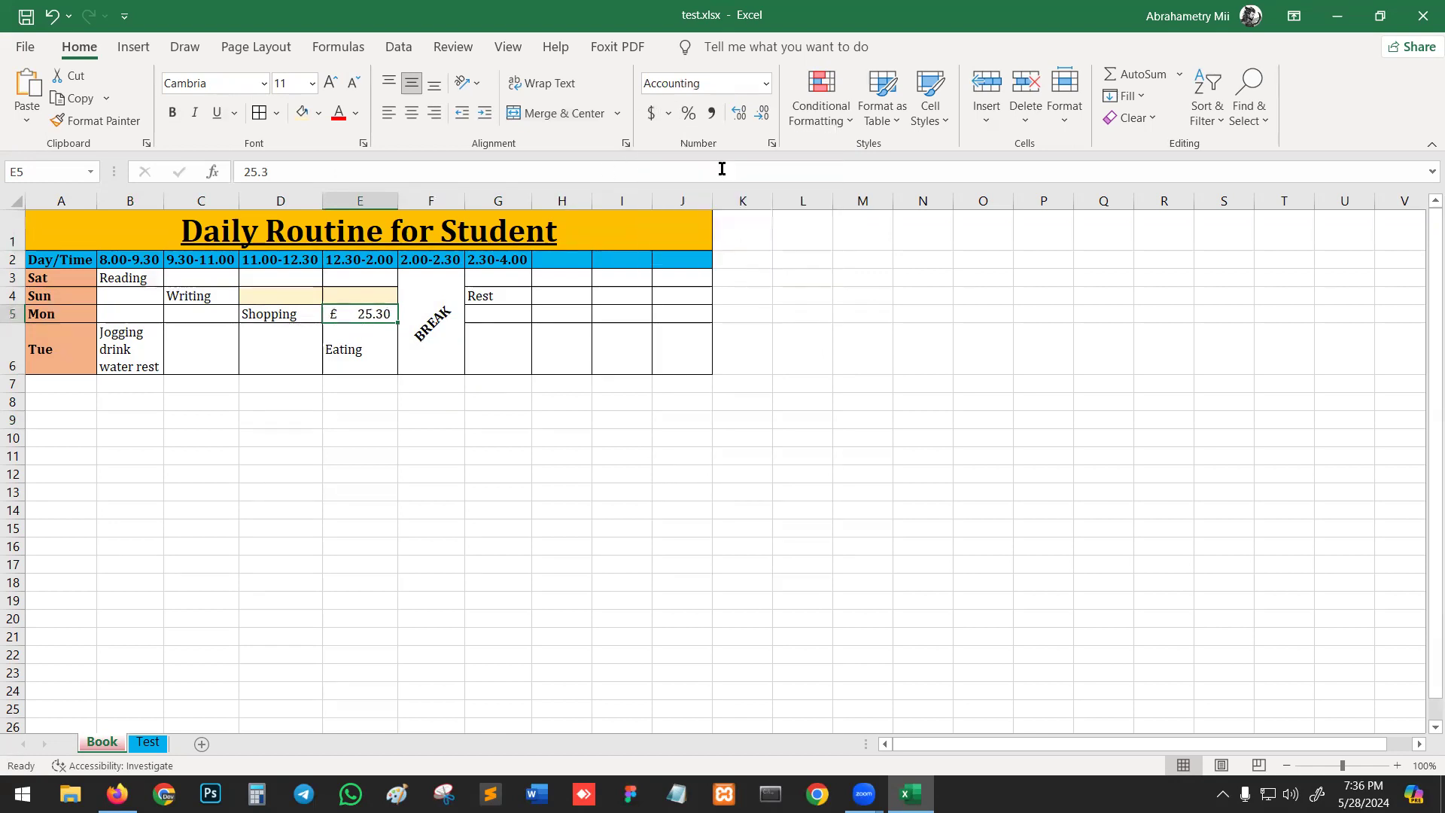
click(668, 113)
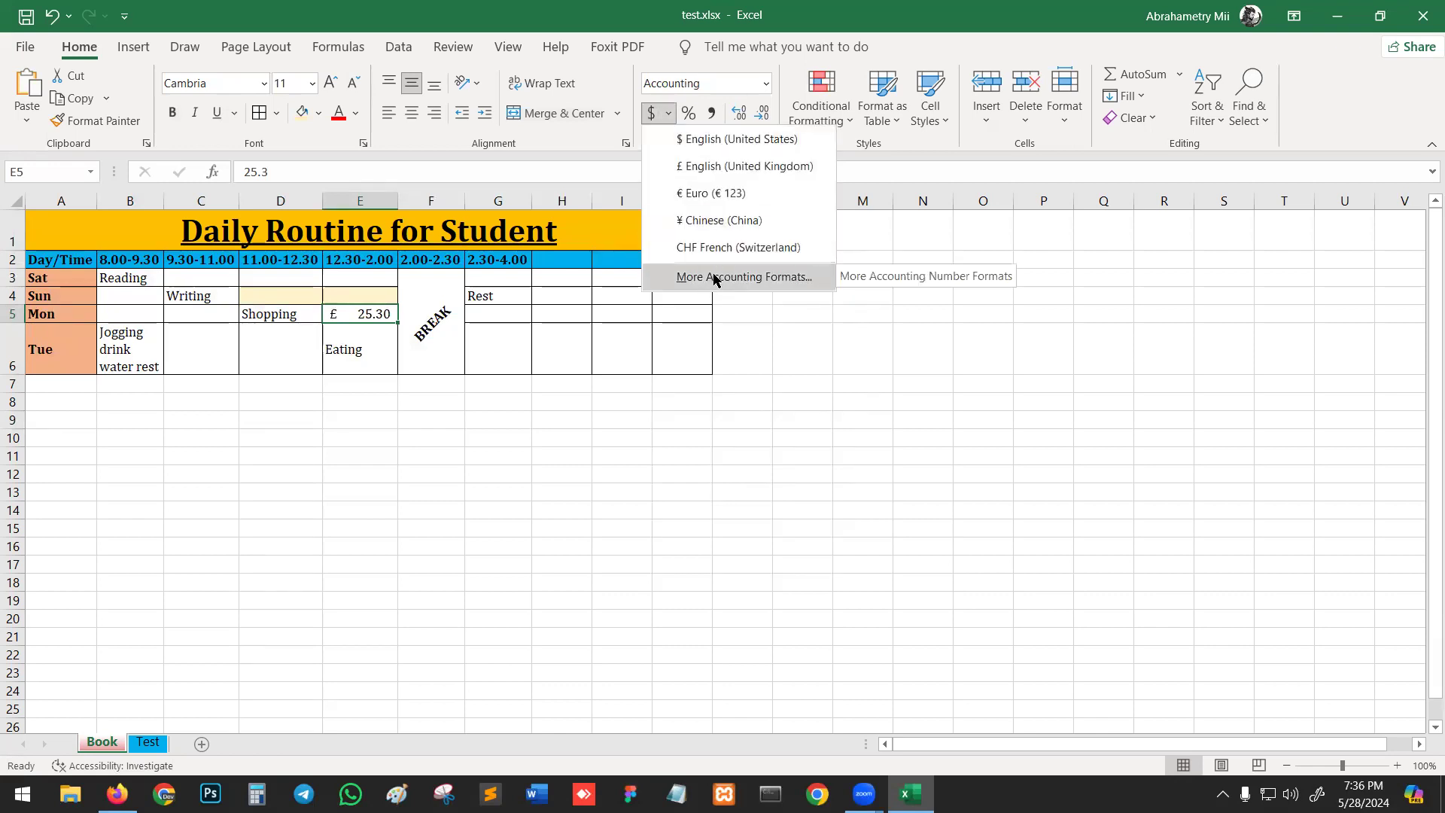
click(478, 410)
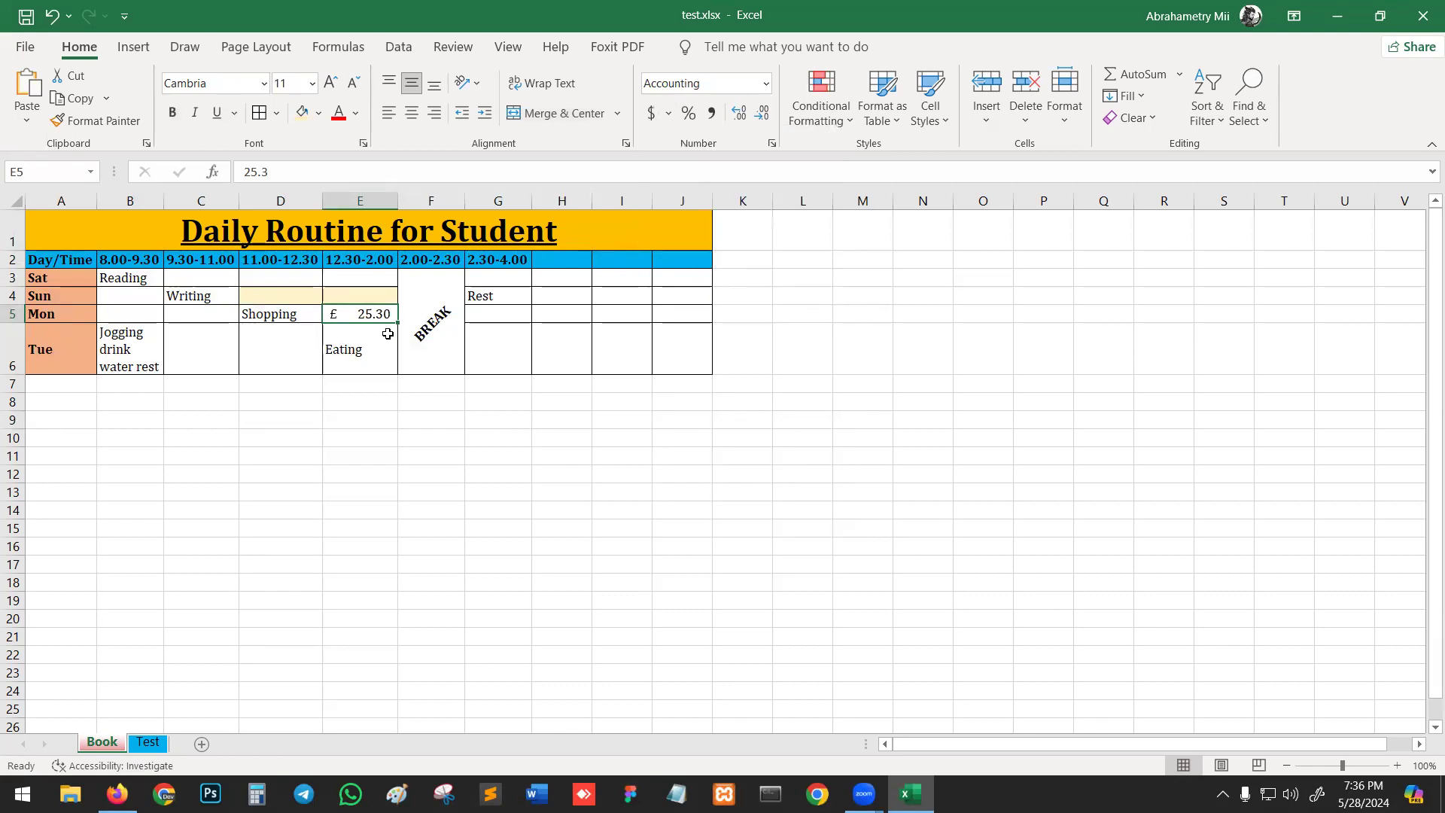
key(ctrl+z)
key(ctrl+z)
Format cell E5 as a percentage and replace its value with 0.2597
click(688, 113)
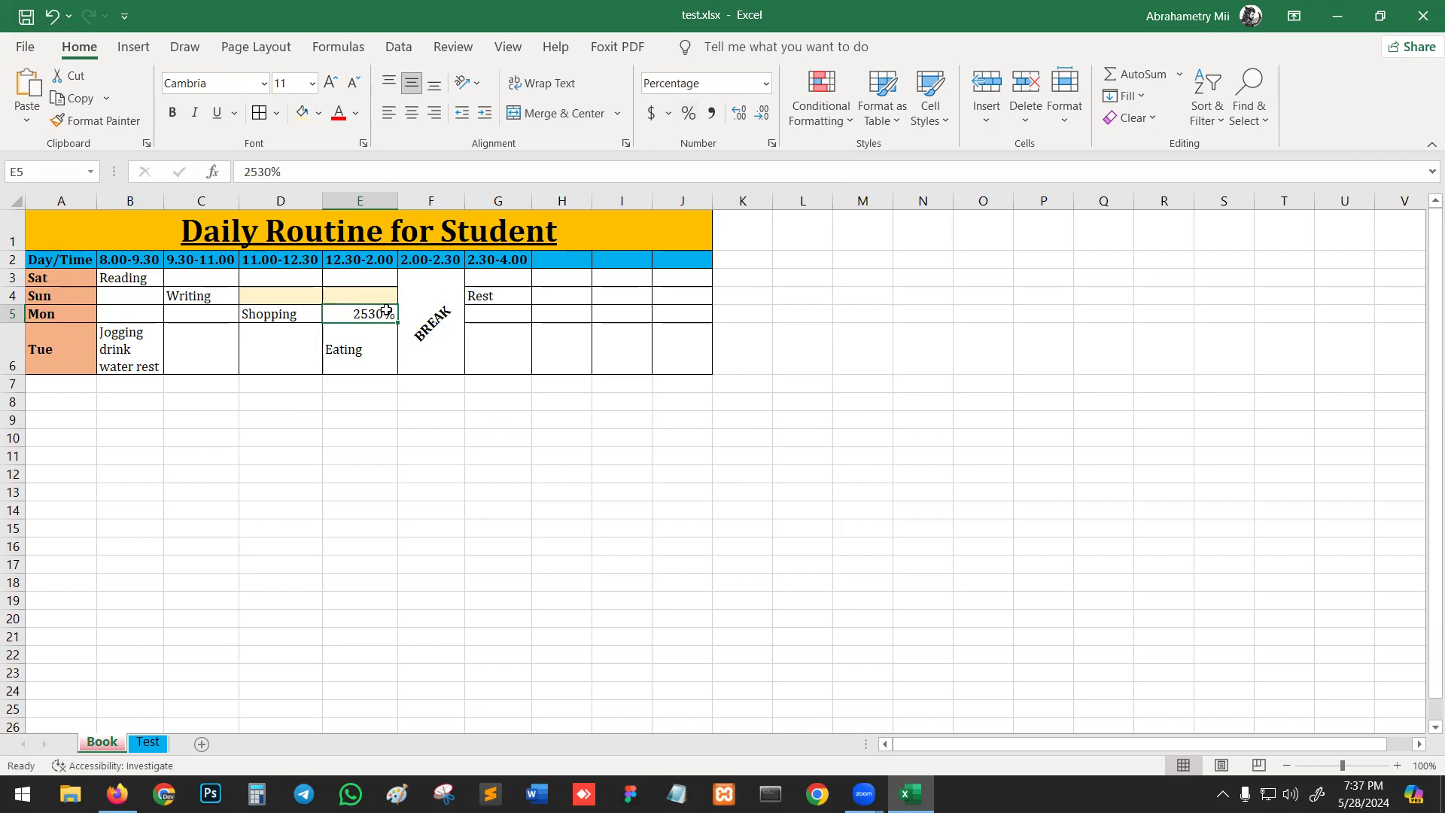
key(Delete)
text(0.259)
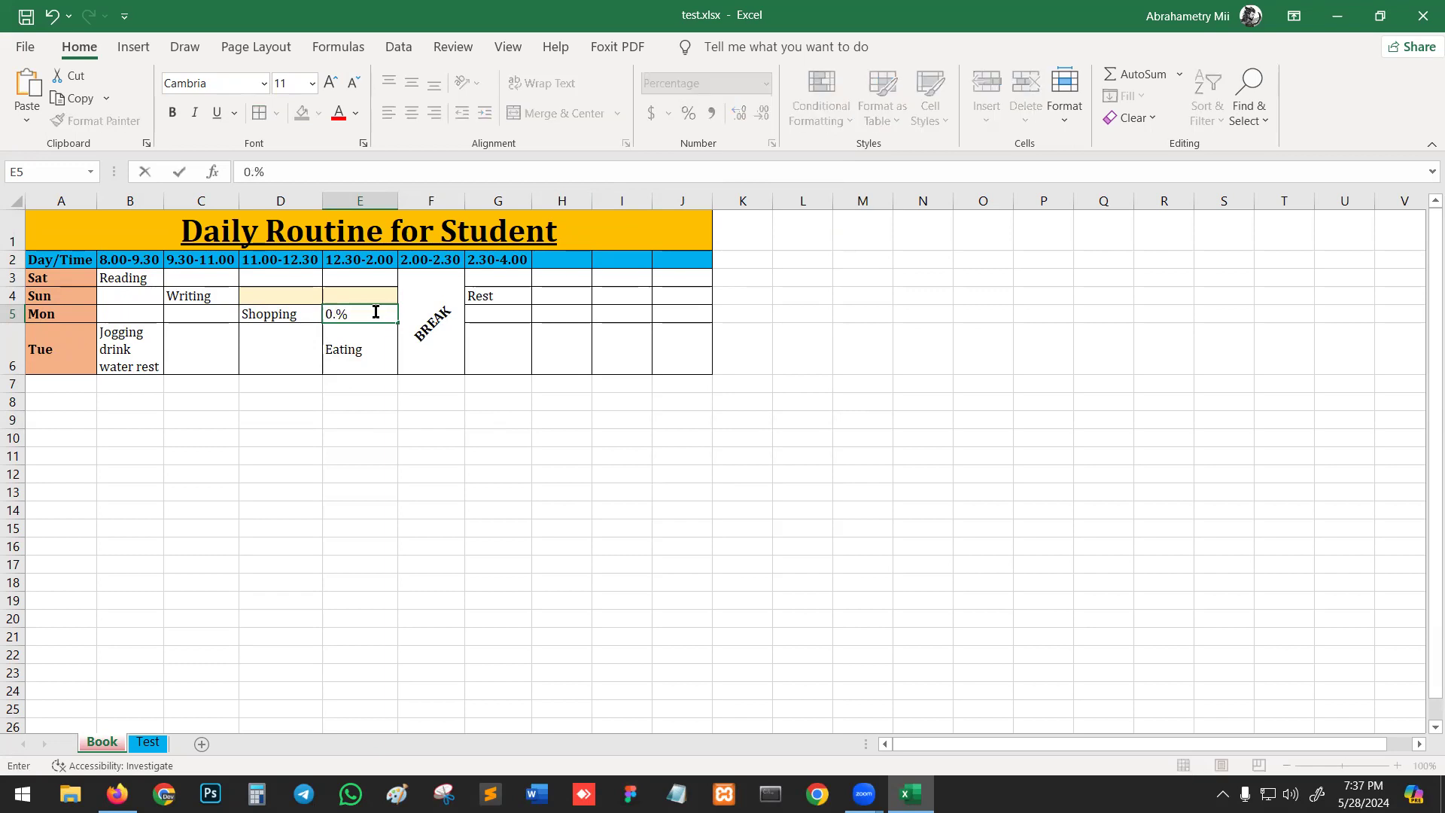
text(7)
click(429, 510)
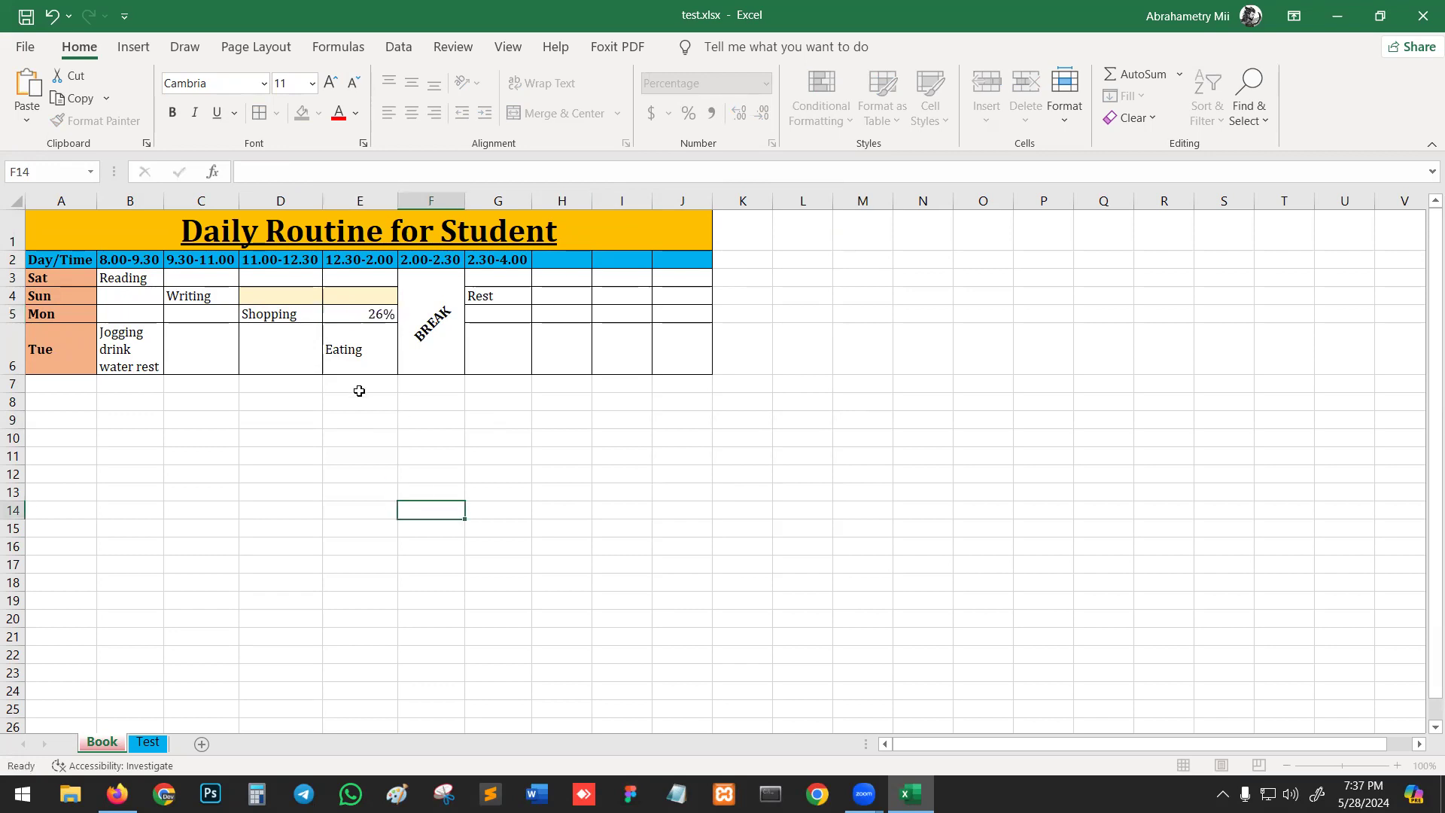
Set cell E5 back to the General number format and enter 0.25689745891 in it
click(378, 313)
click(760, 79)
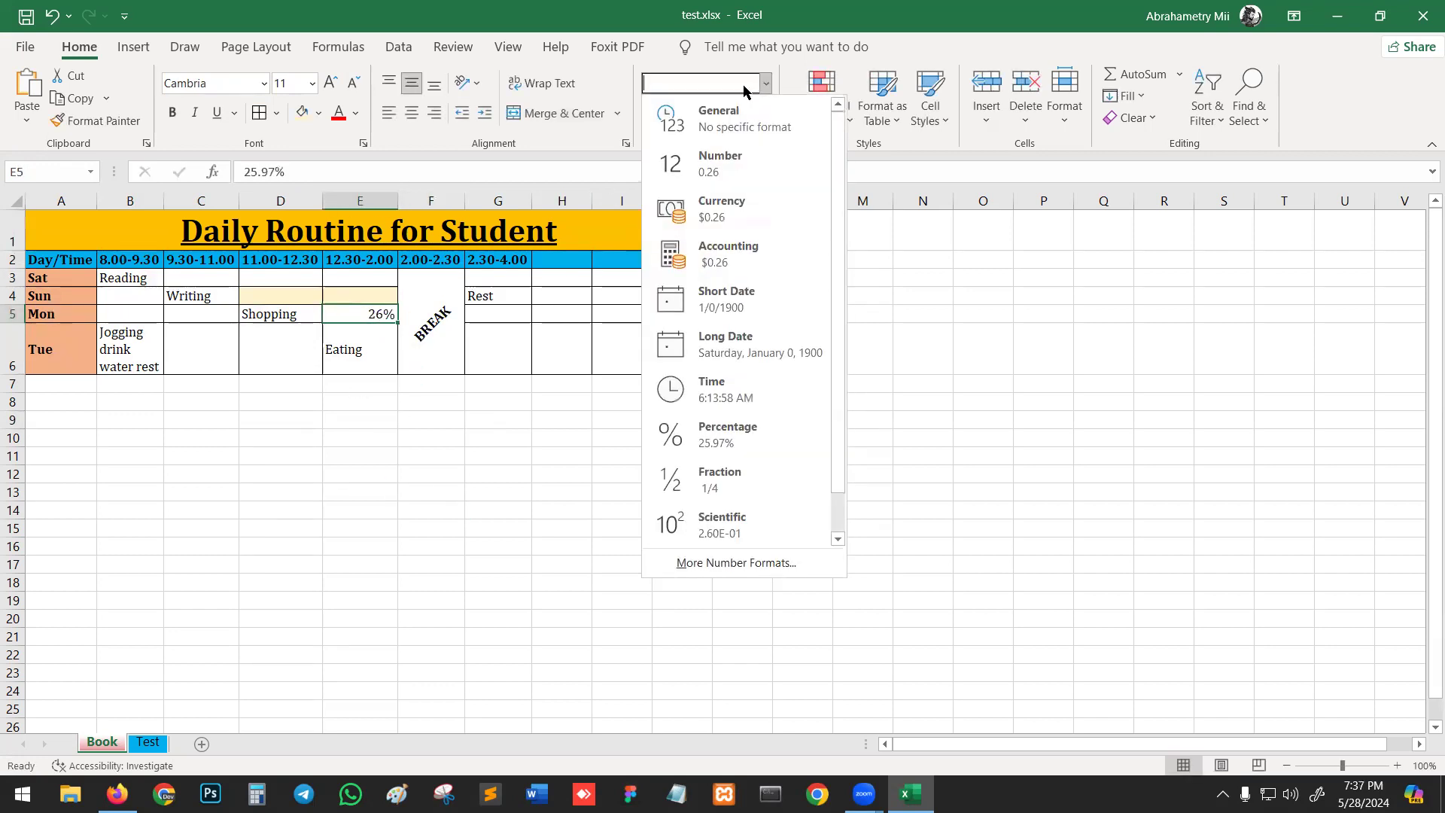
click(697, 114)
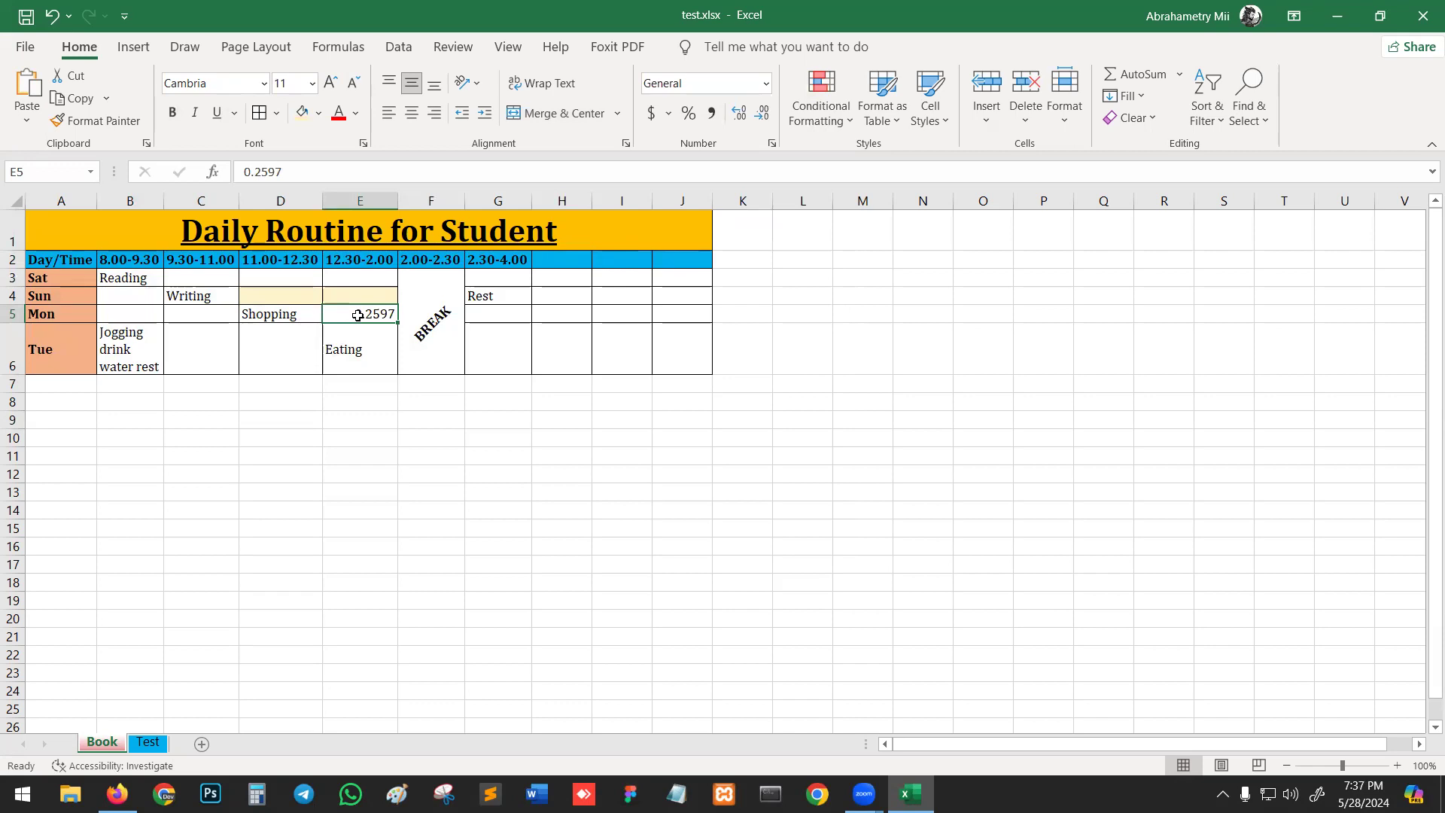
text(0.25689745891)
key(Return)
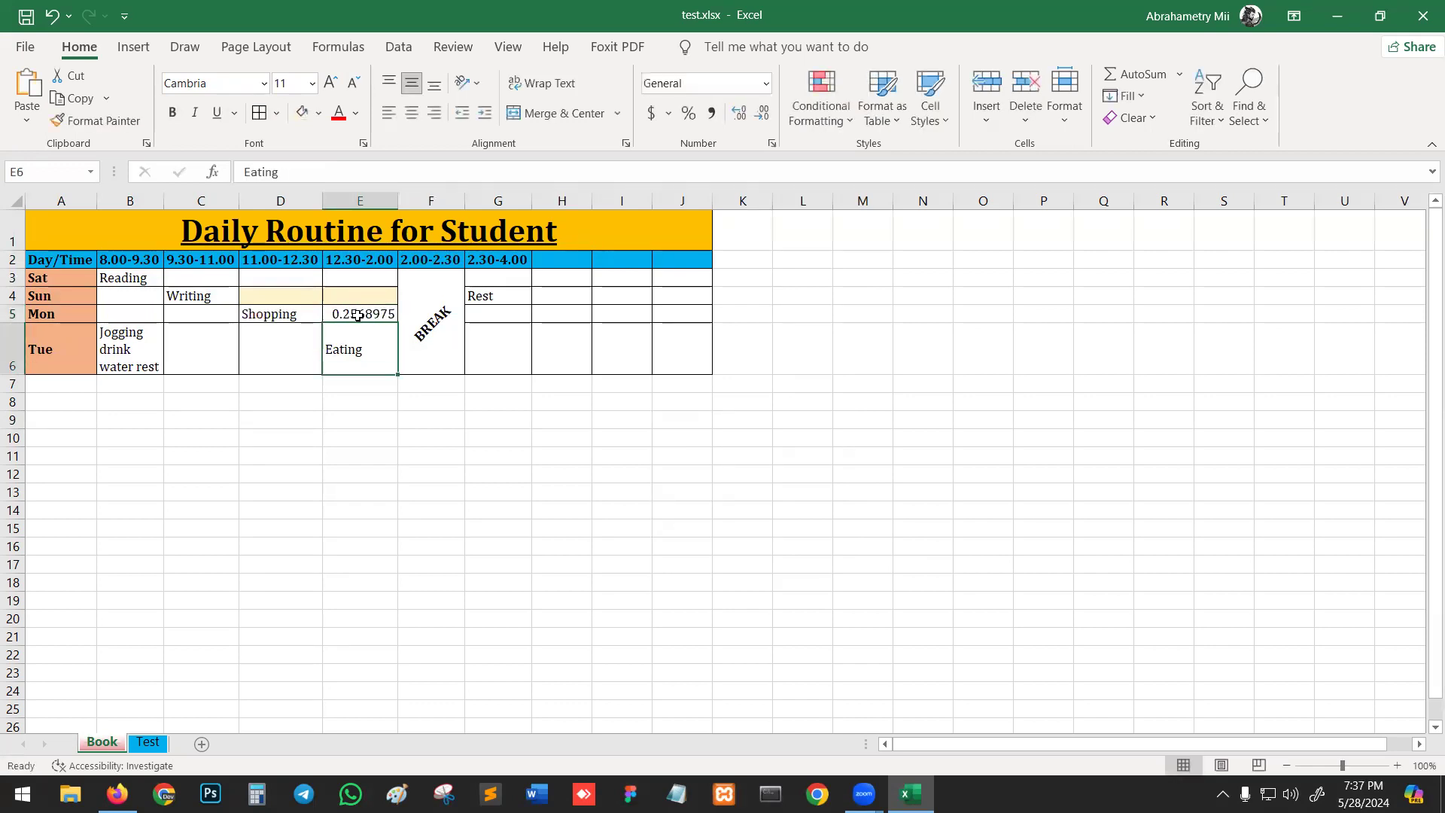
Increase the number of decimal places of cell E5 until extra digits beyond 0.25689745891 are included
click(357, 316)
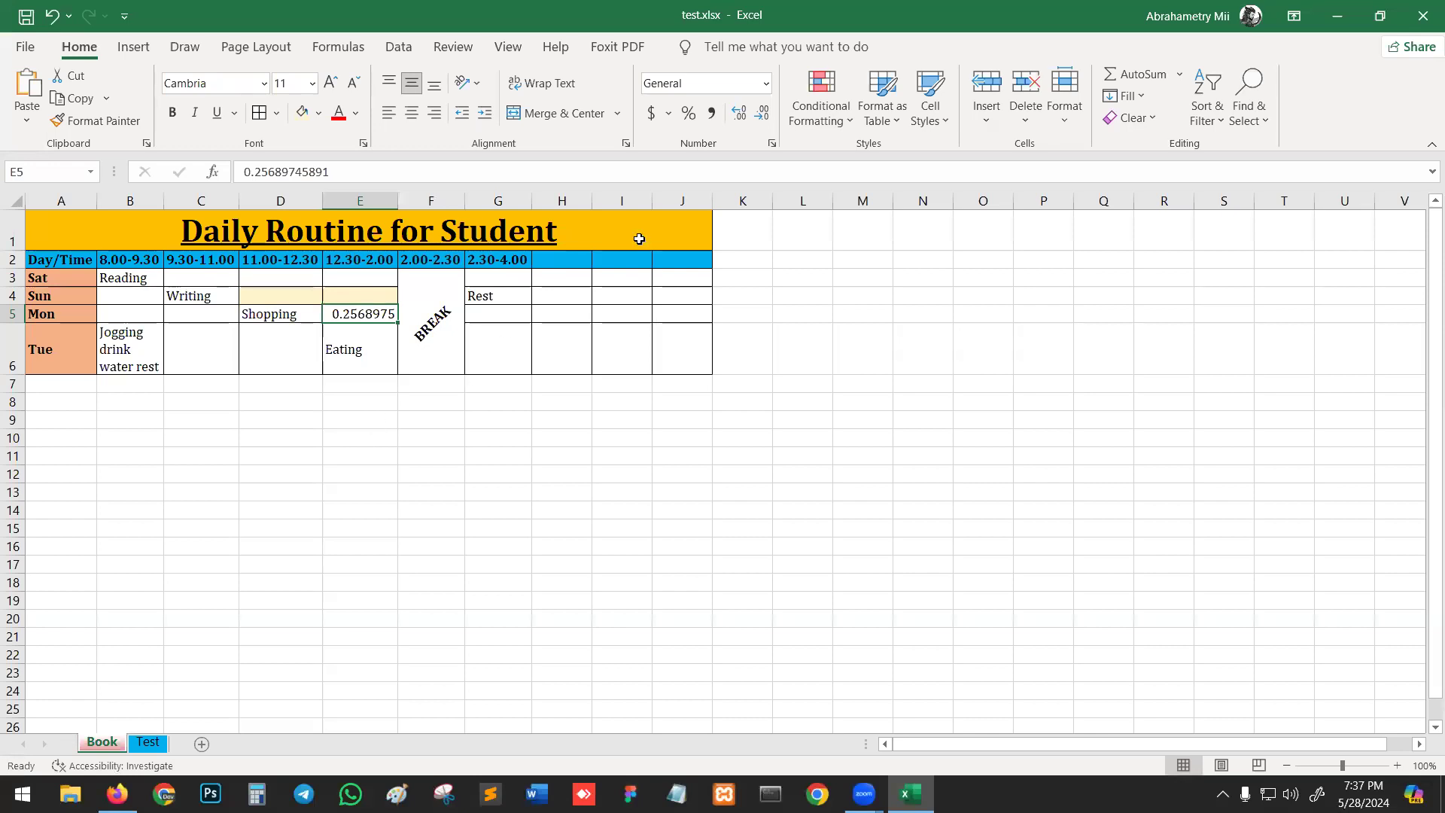
click(740, 114)
click(740, 114)
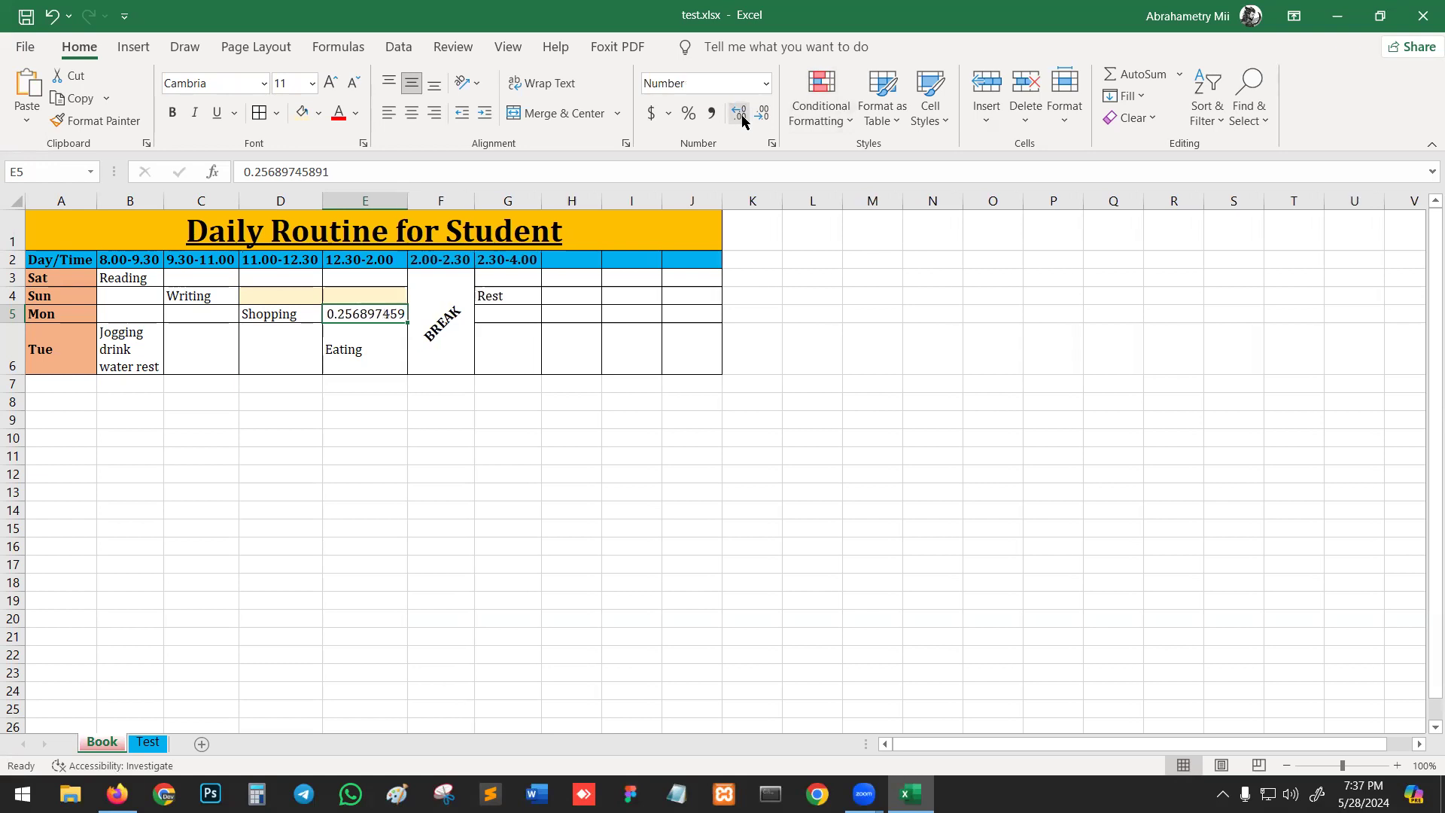
click(742, 119)
click(742, 119)
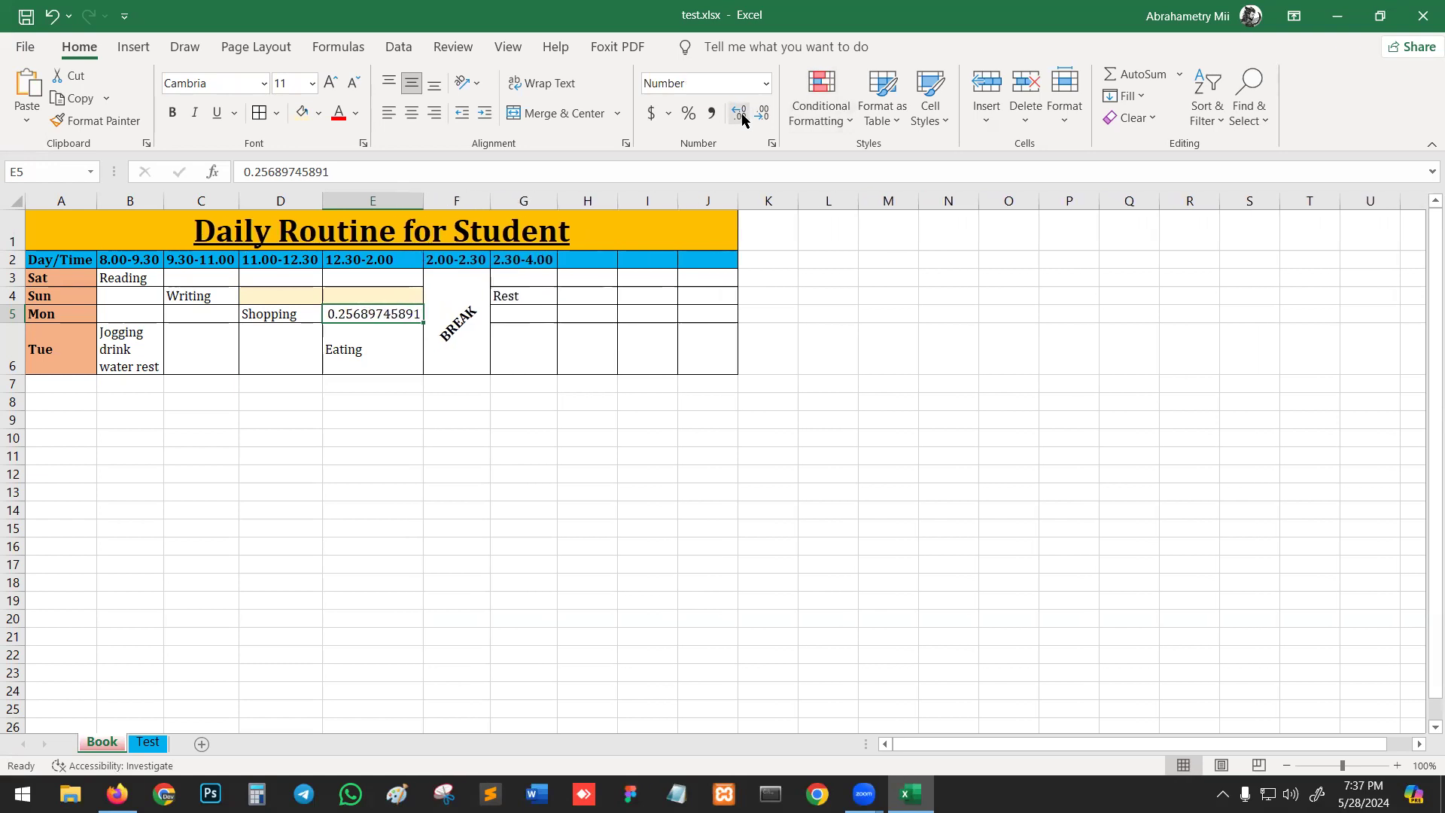
click(742, 118)
click(742, 119)
click(742, 119)
click(742, 119)
click(742, 119)
Decrease cell E5 to two decimal places and autofit the width of column E
click(762, 119)
click(763, 119)
click(763, 119)
click(762, 119)
click(763, 119)
click(763, 119)
click(763, 119)
click(763, 119)
click(763, 119)
click(762, 119)
click(762, 119)
click(762, 119)
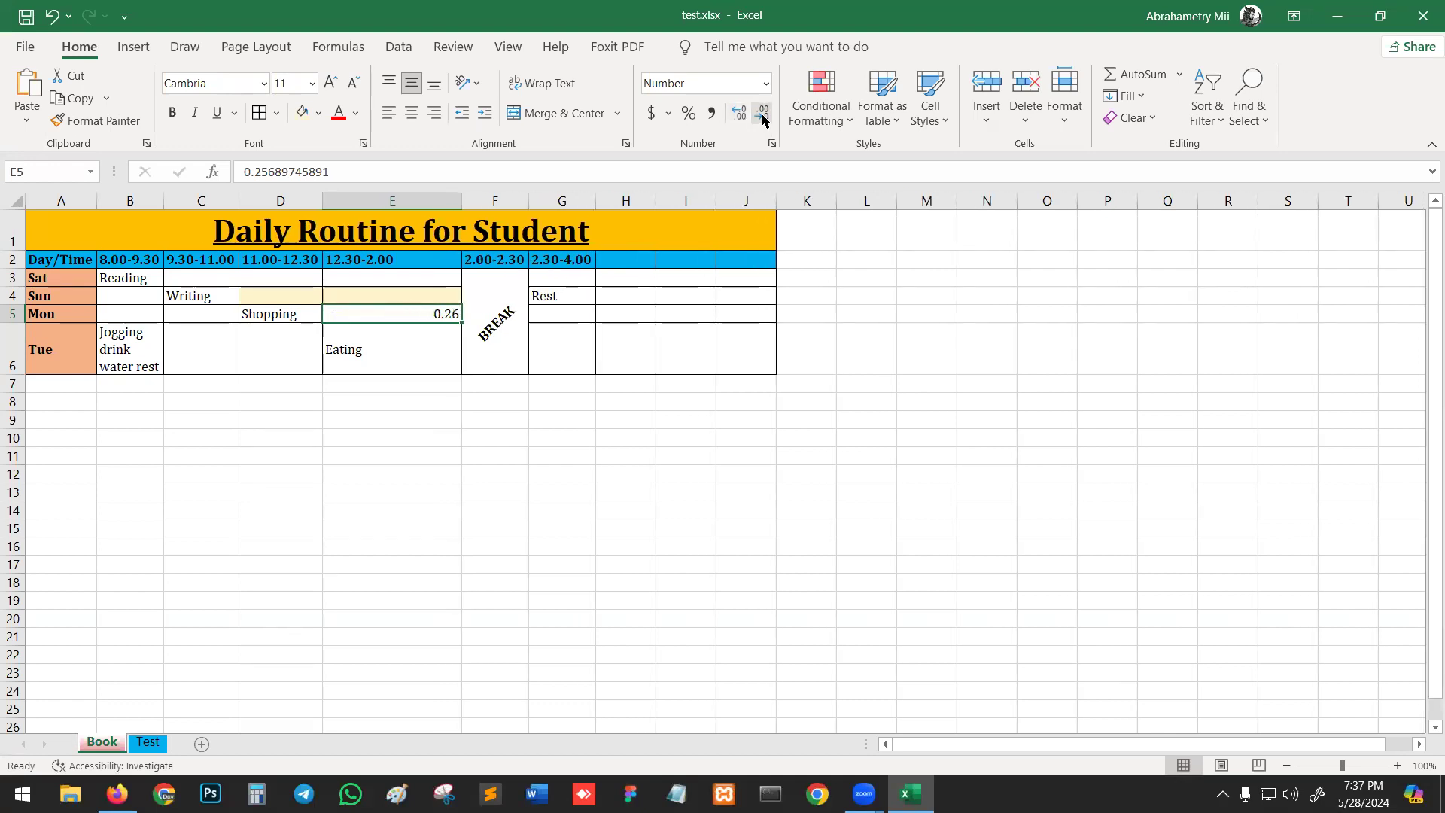
double_click(462, 200)
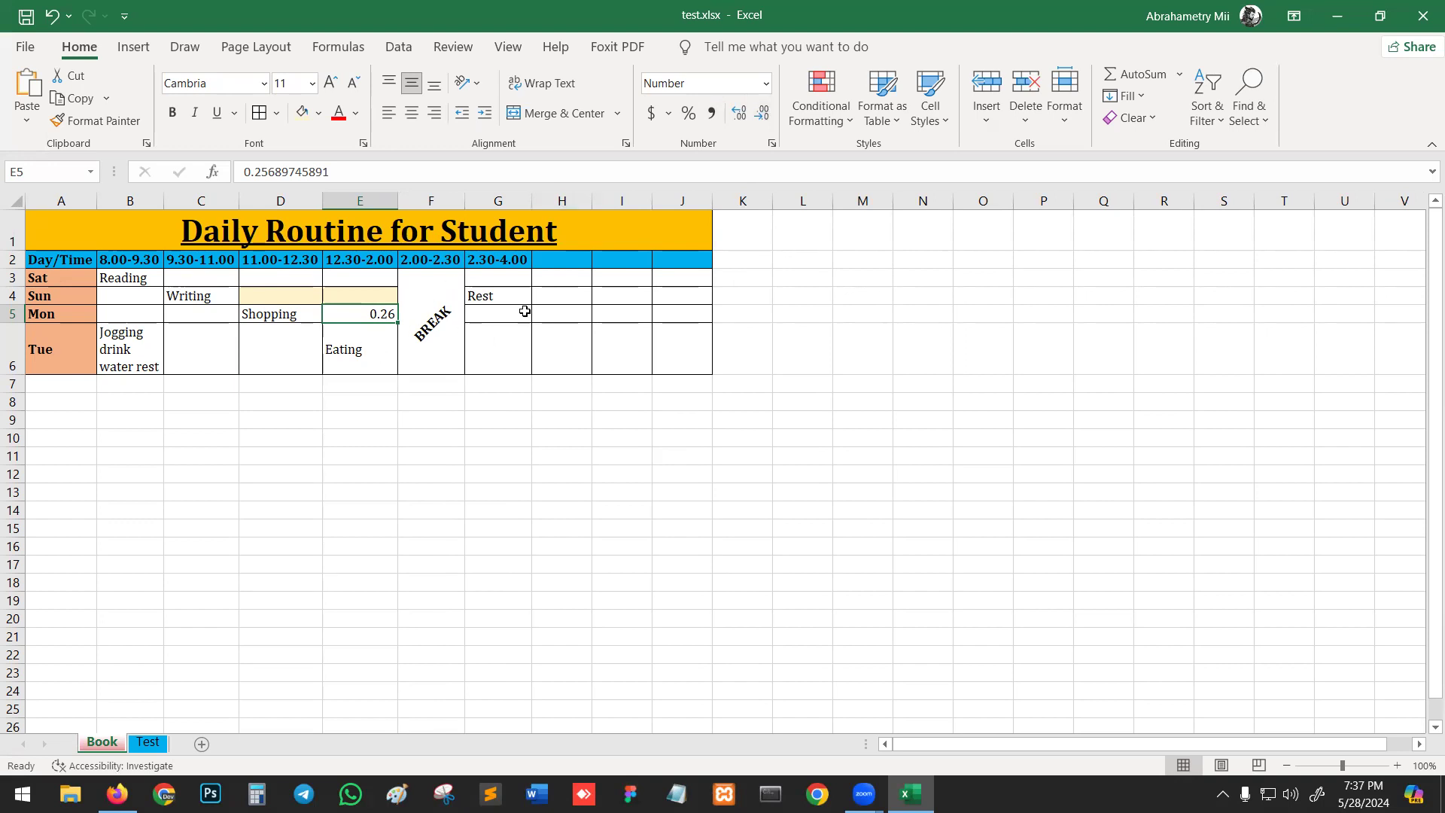
Enter 125468 in the Mon cell G5 under 2.30-4.00 and apply the comma style to it
click(487, 312)
text(125468)
key(Return)
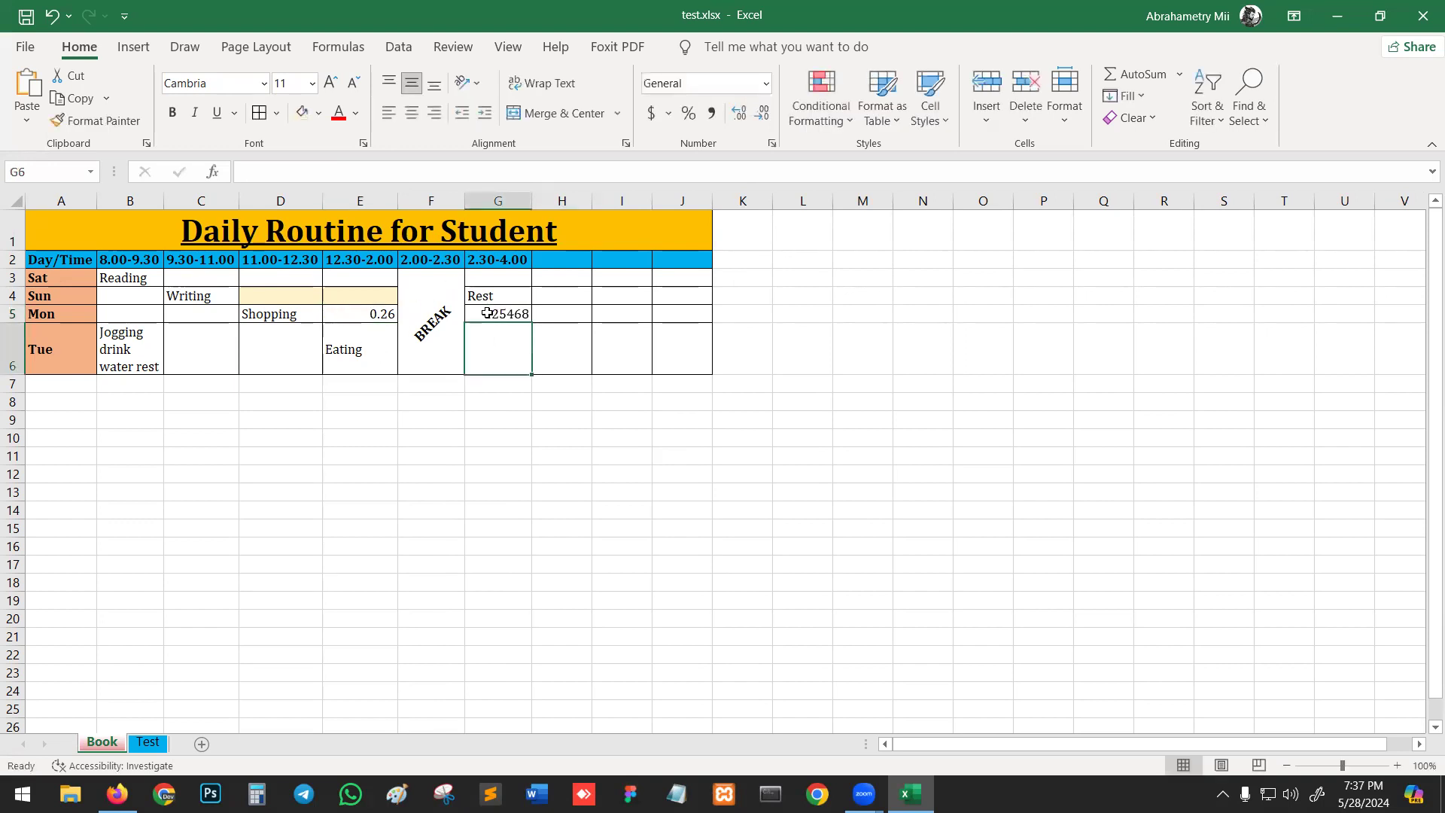
click(487, 313)
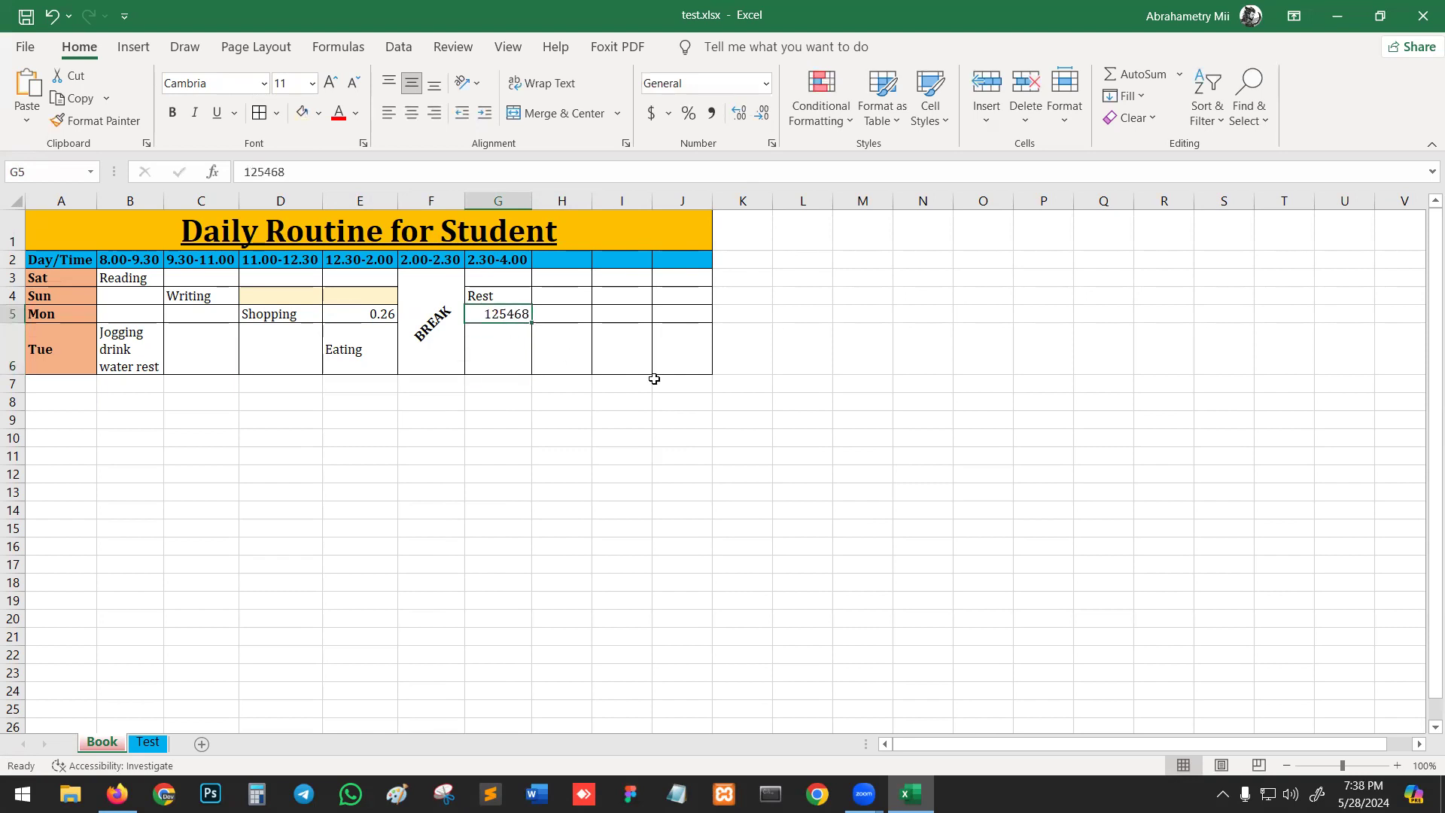
click(712, 113)
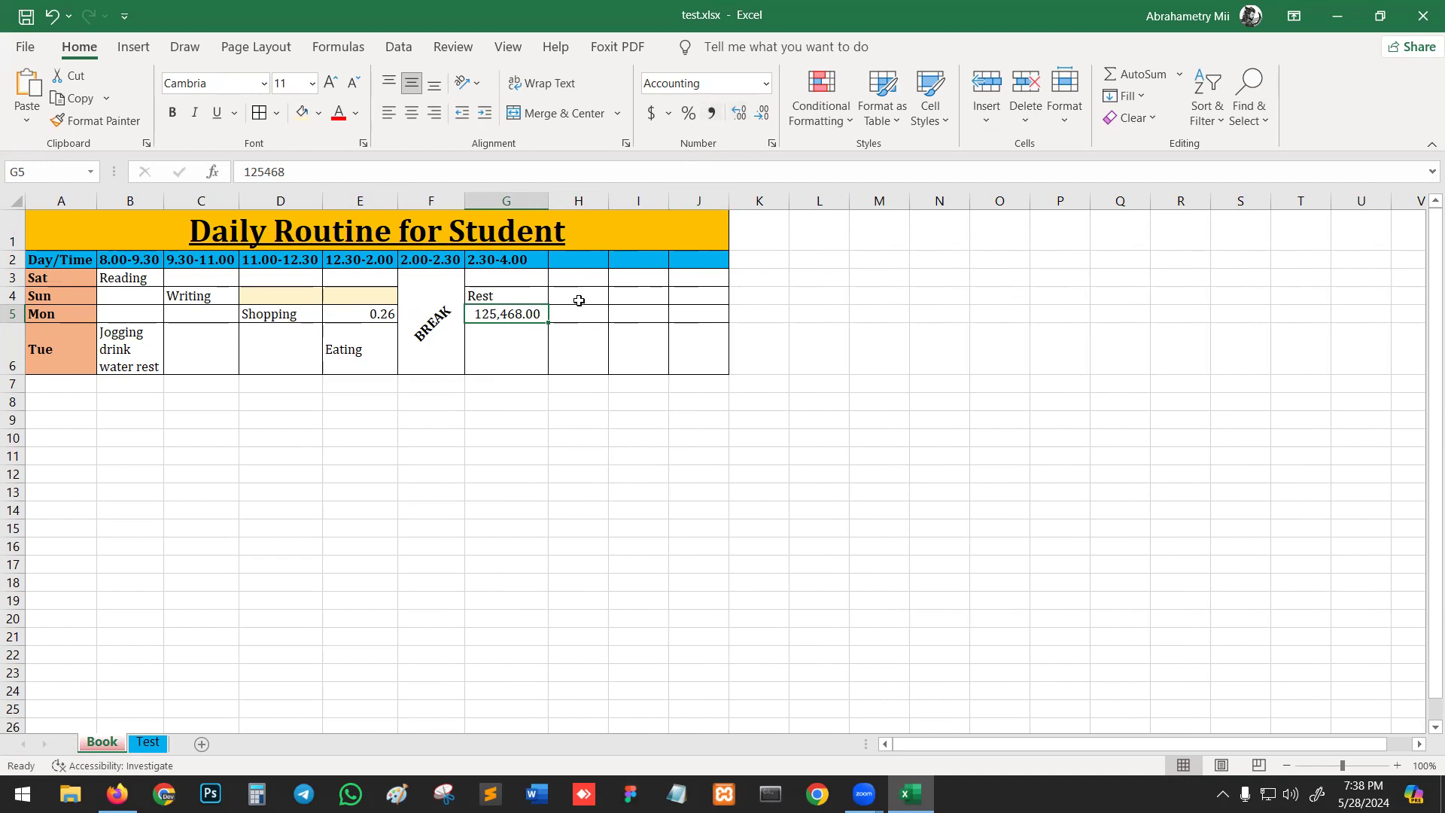
Enter the date 28/05/2024 in the empty header cell H2
click(575, 258)
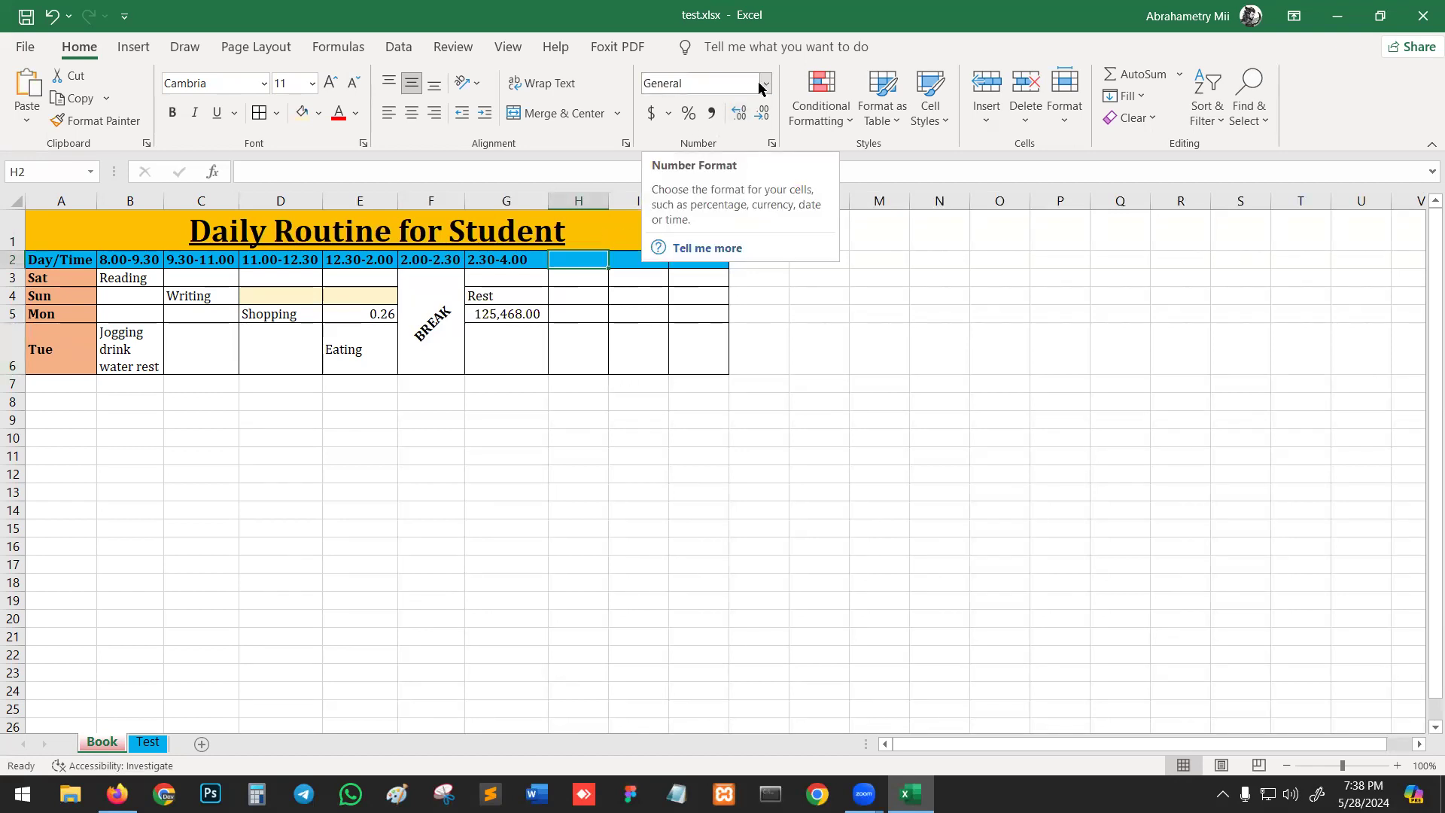
text(2)
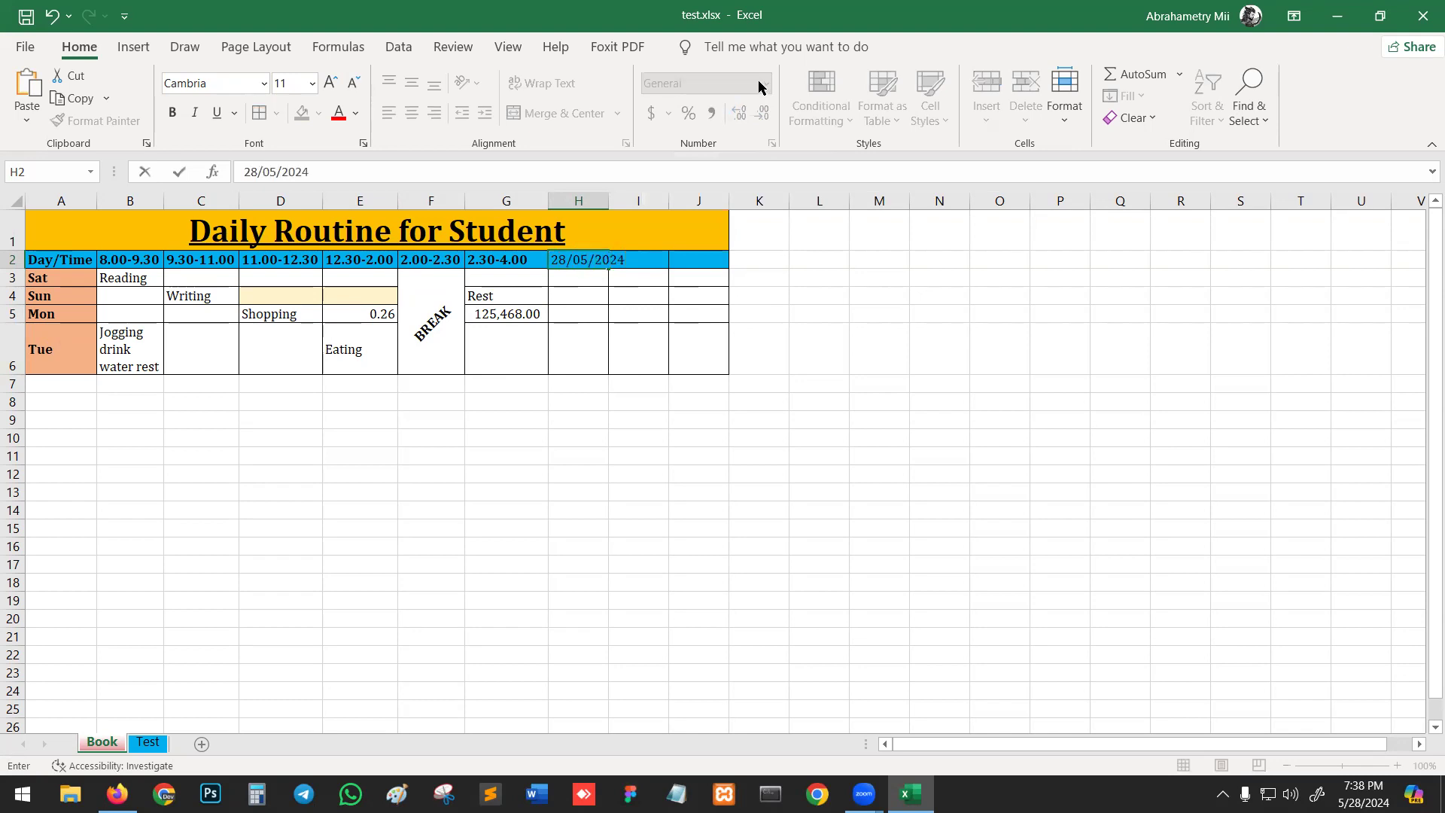
text(8/05/2024)
key(Return)
Apply the Short Date number format to the date in cell H2
click(583, 262)
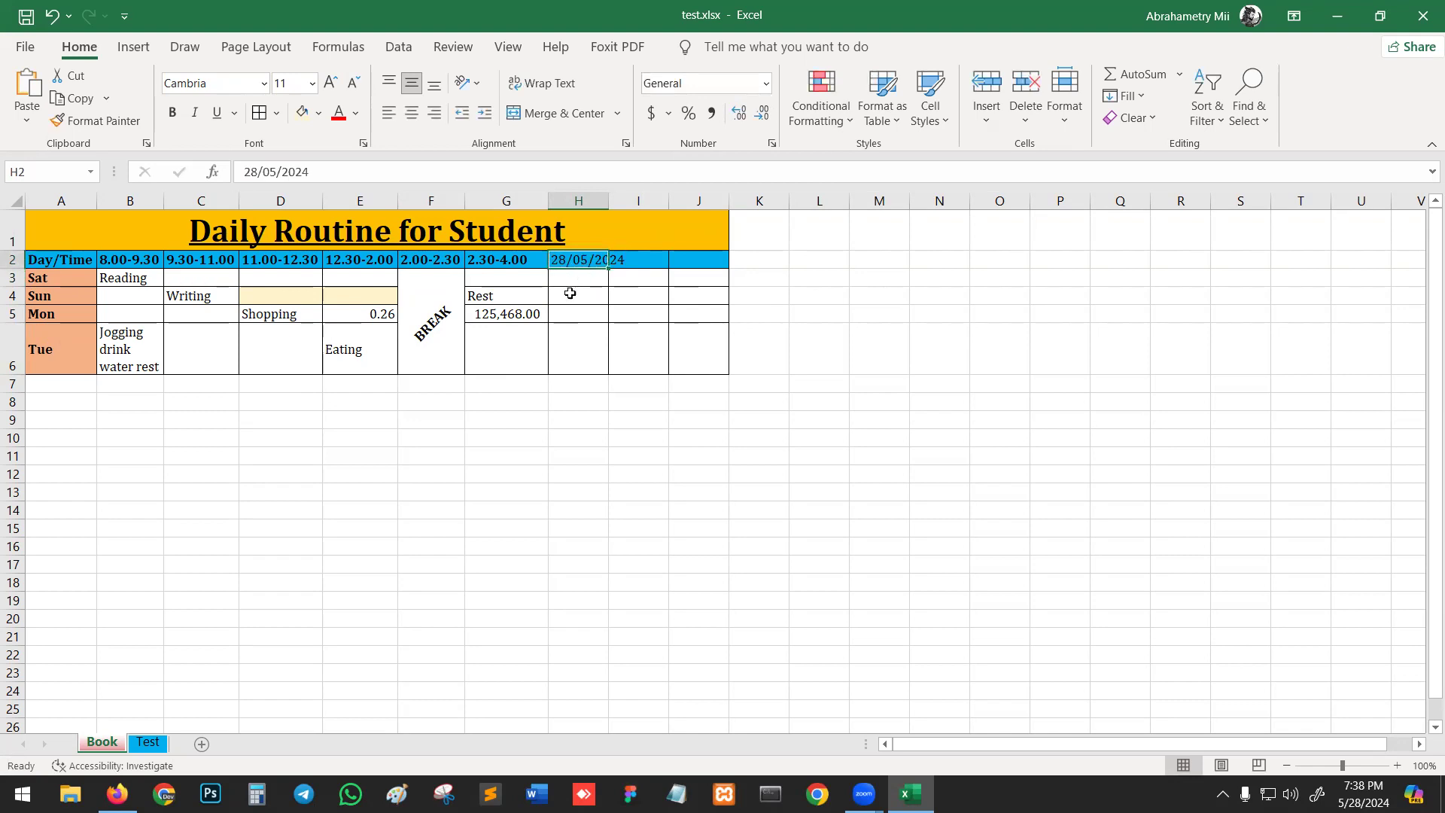
click(766, 84)
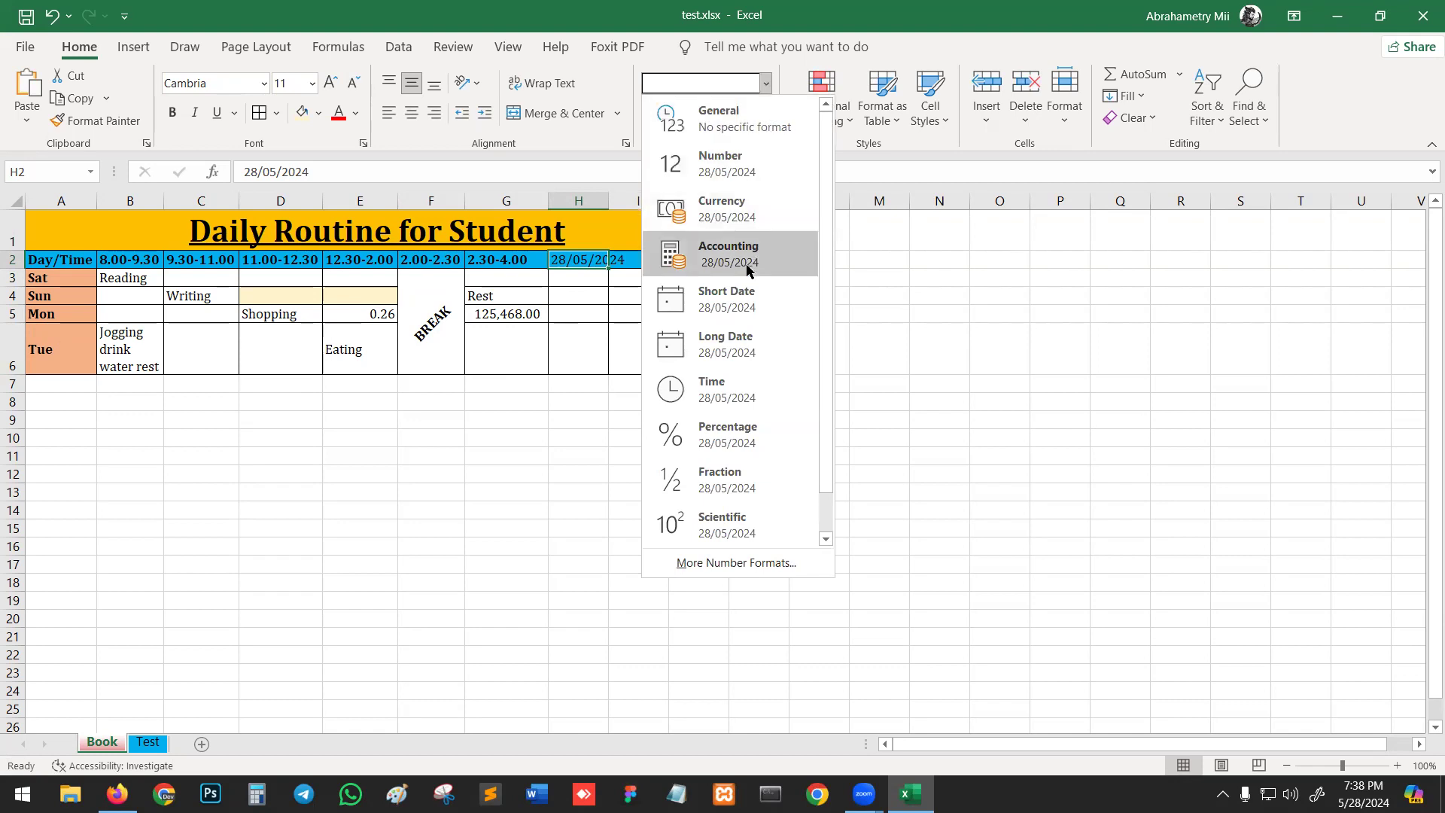
click(743, 301)
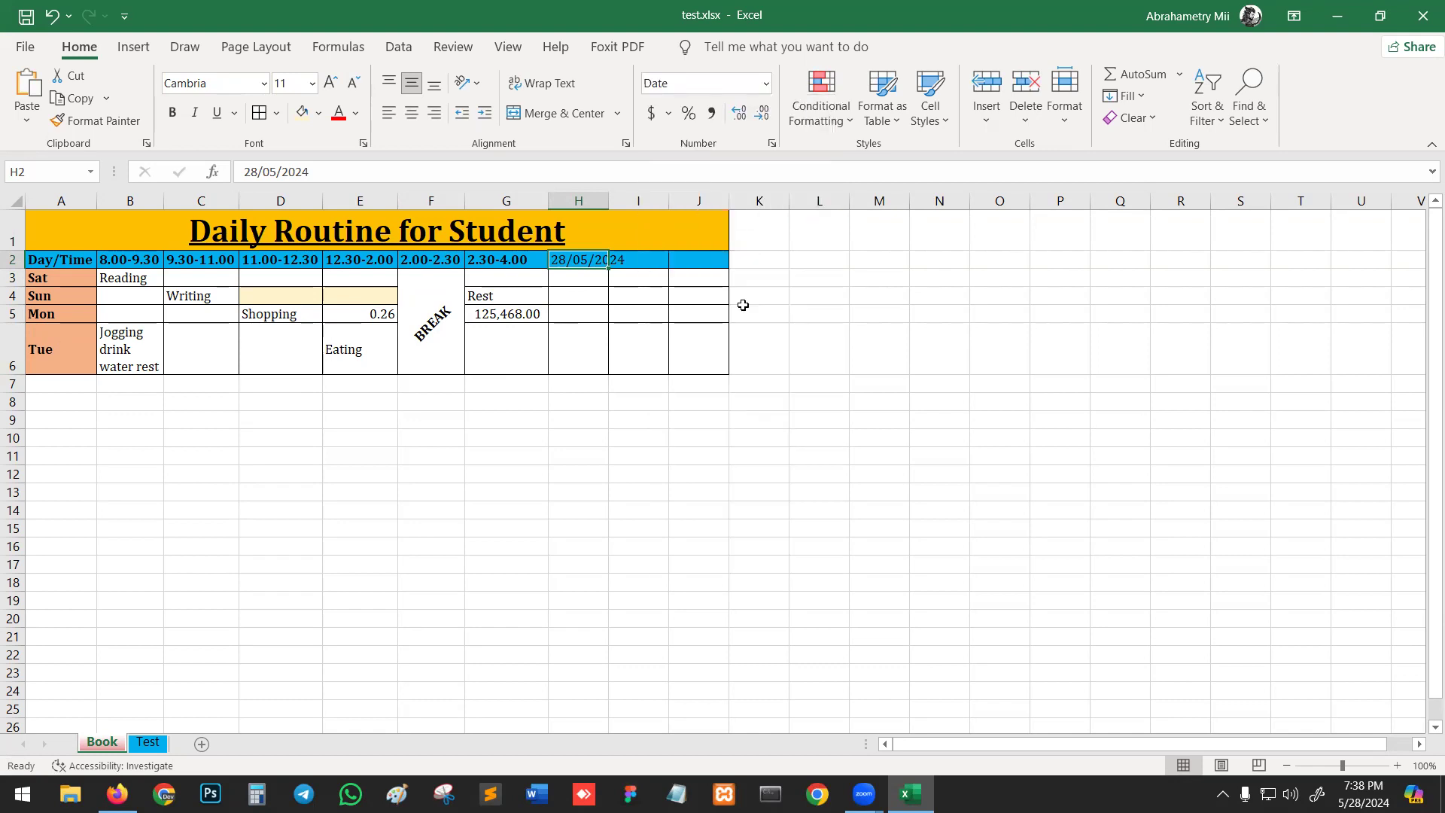
click(652, 313)
click(589, 262)
drag(587, 268, 608, 272)
Enter the date 05/28/2024 in the empty header cell I2 and reopen the cell to check its content
click(628, 259)
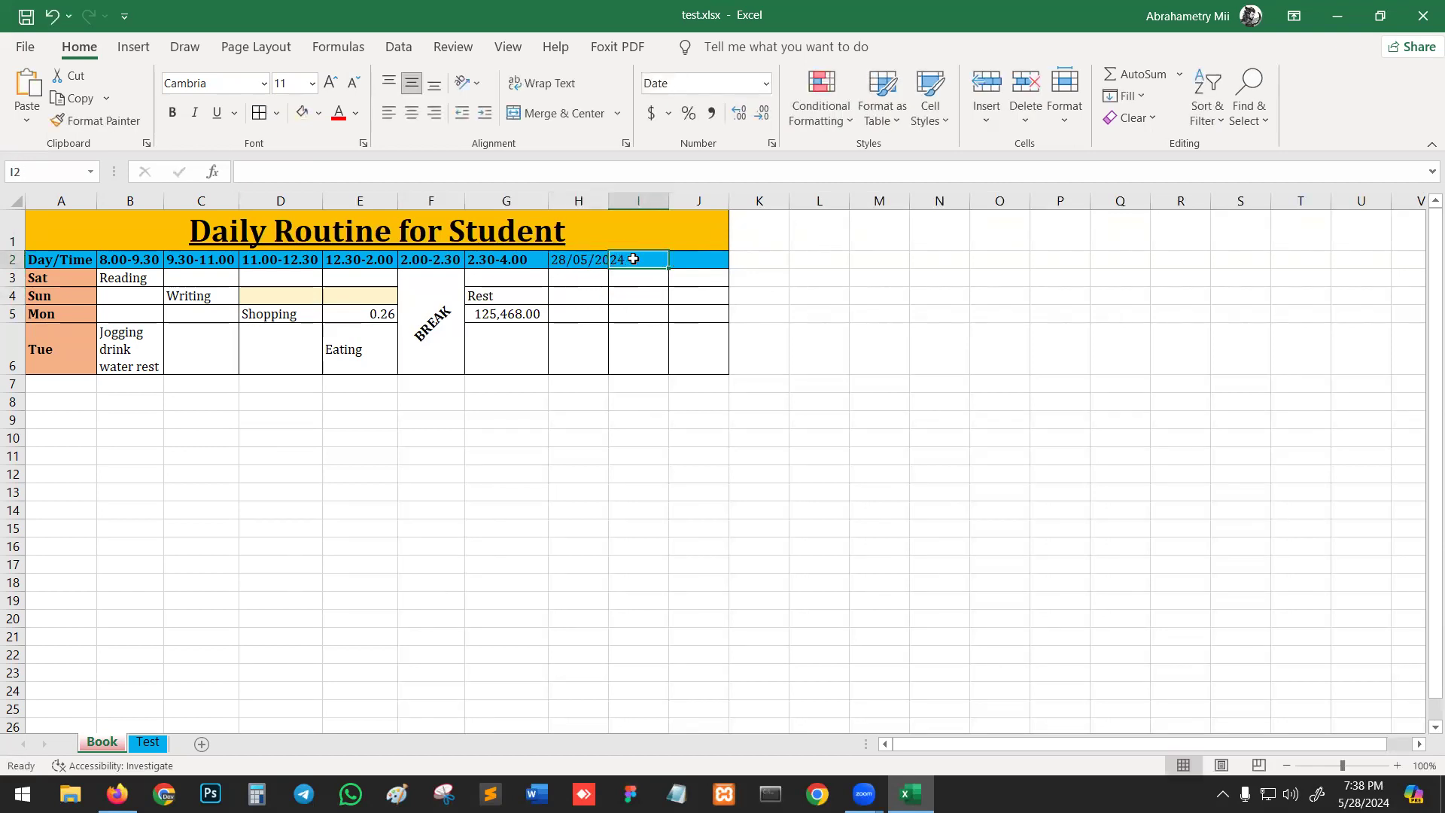
text(05/)
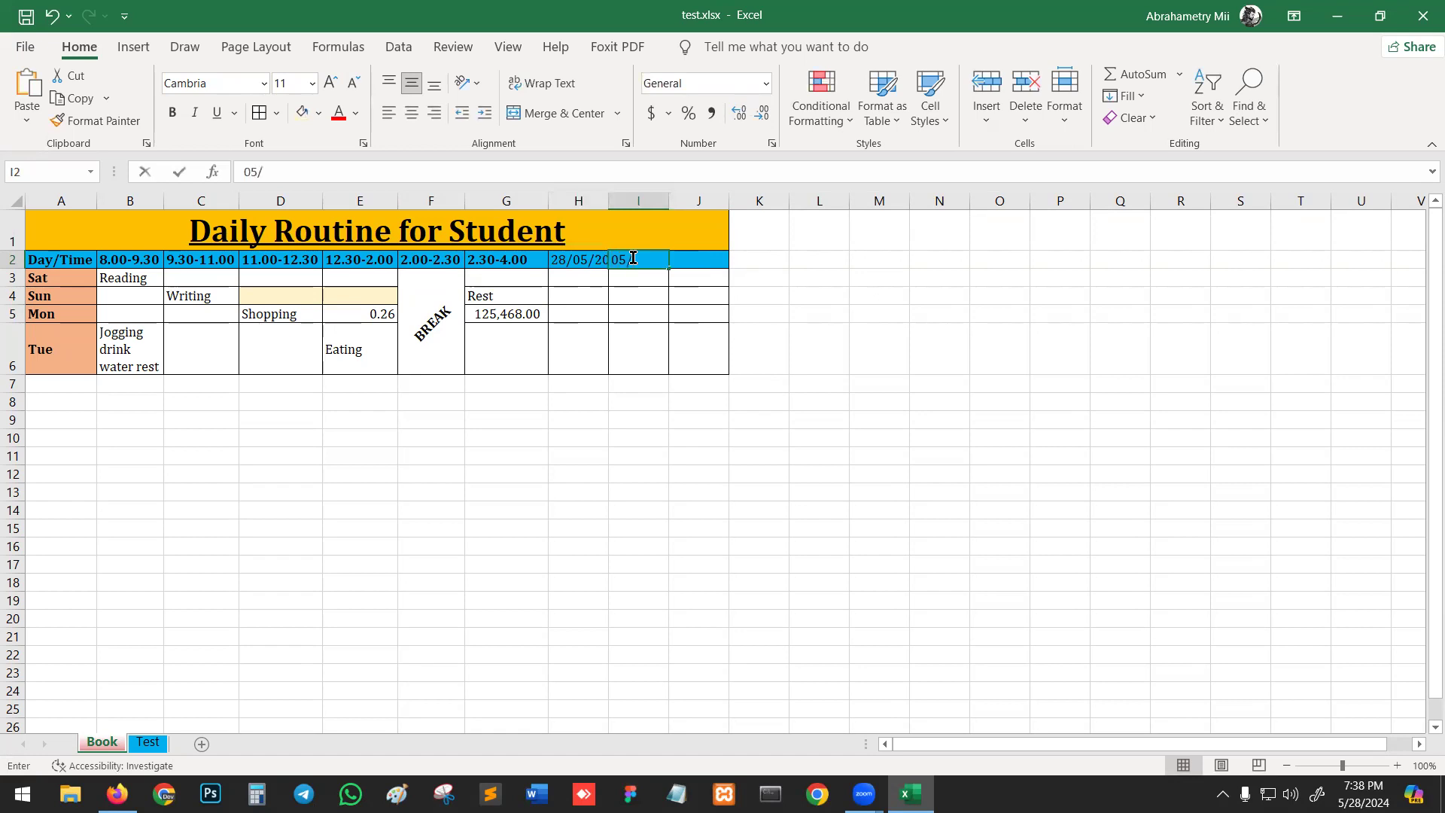
text(28/2024)
key(Return)
click(650, 259)
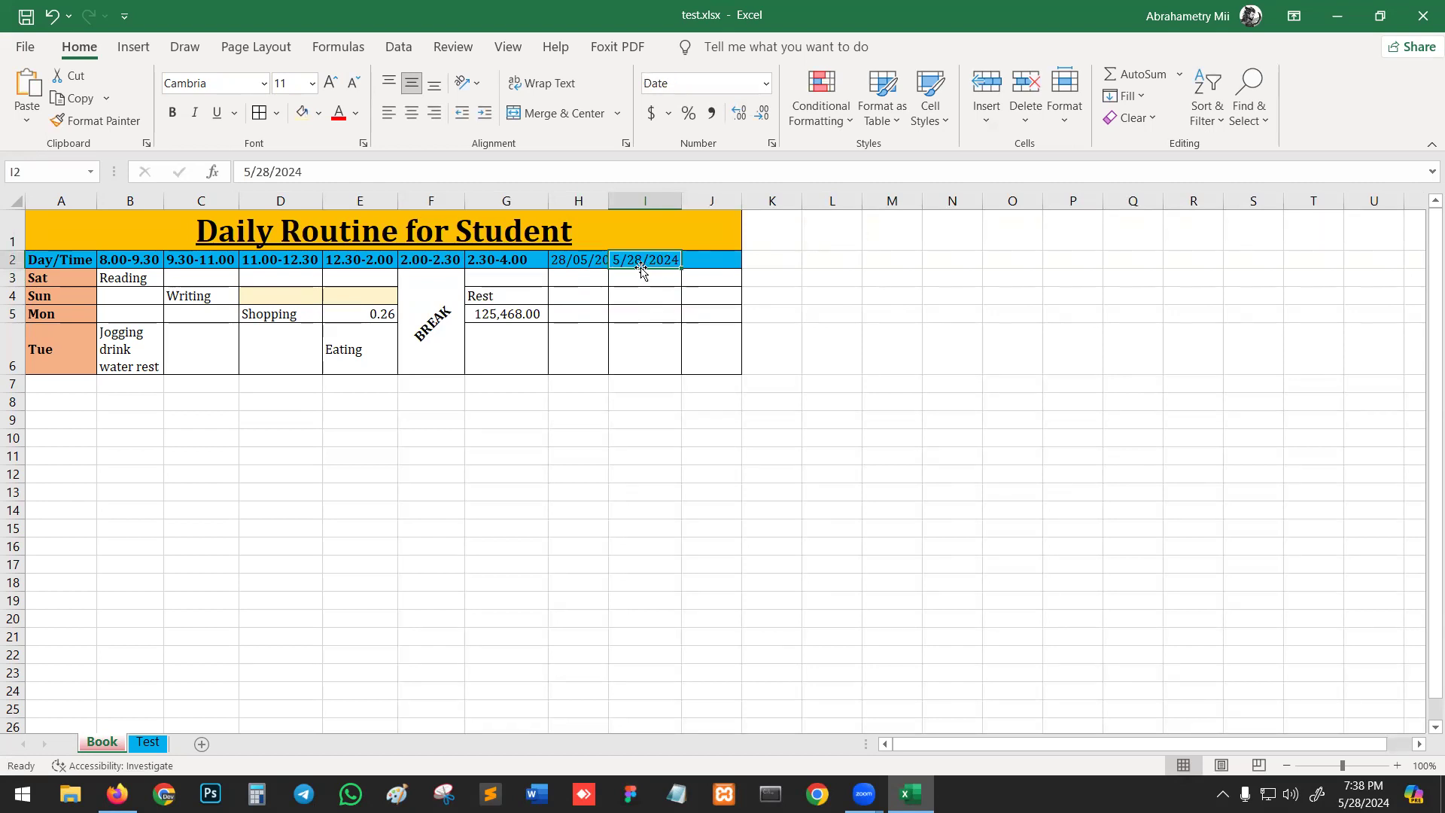
double_click(645, 252)
double_click(662, 265)
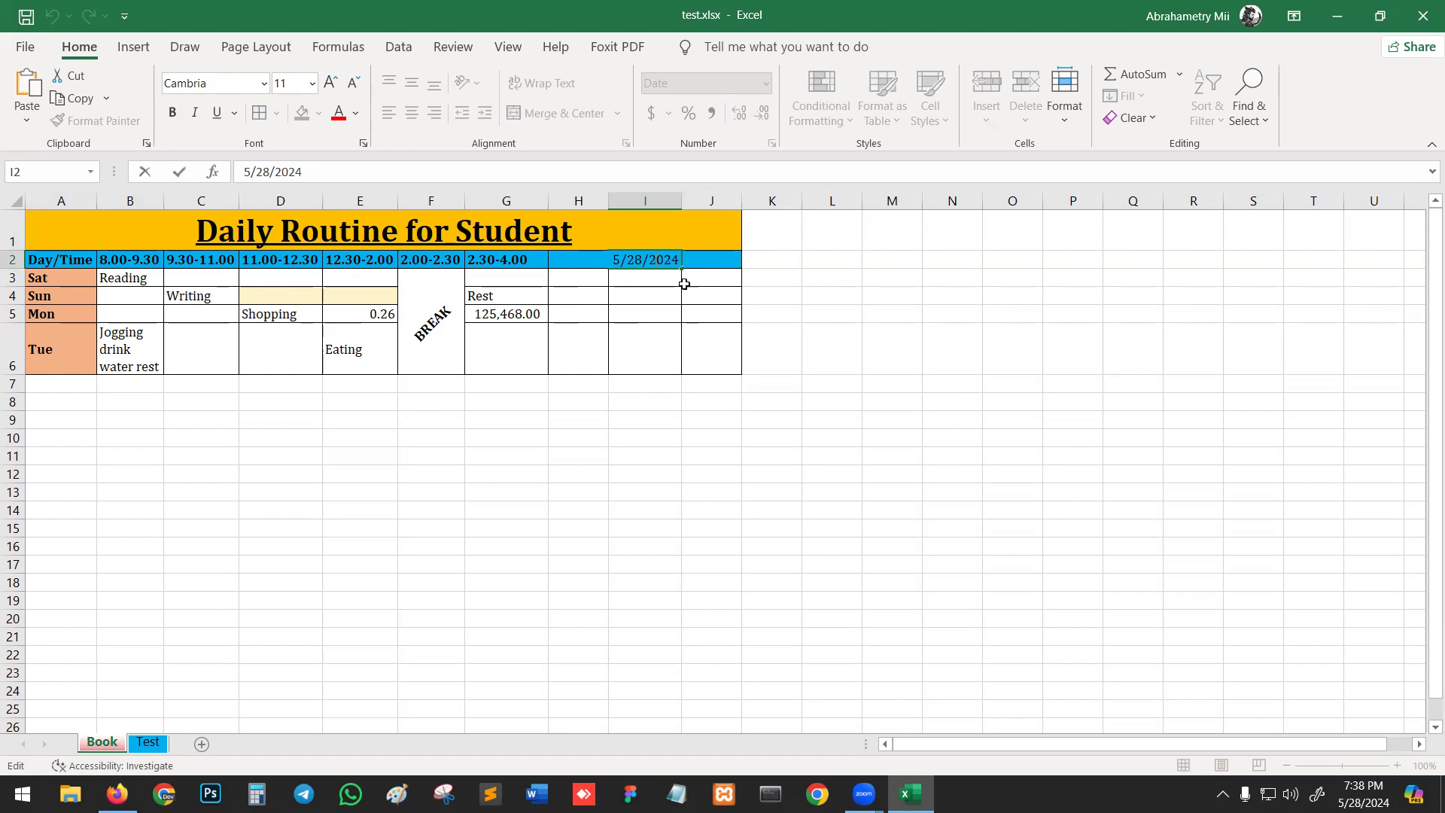
key(Escape)
Clear the dates from header cells H2 and I2
drag(600, 259, 642, 254)
key(Delete)
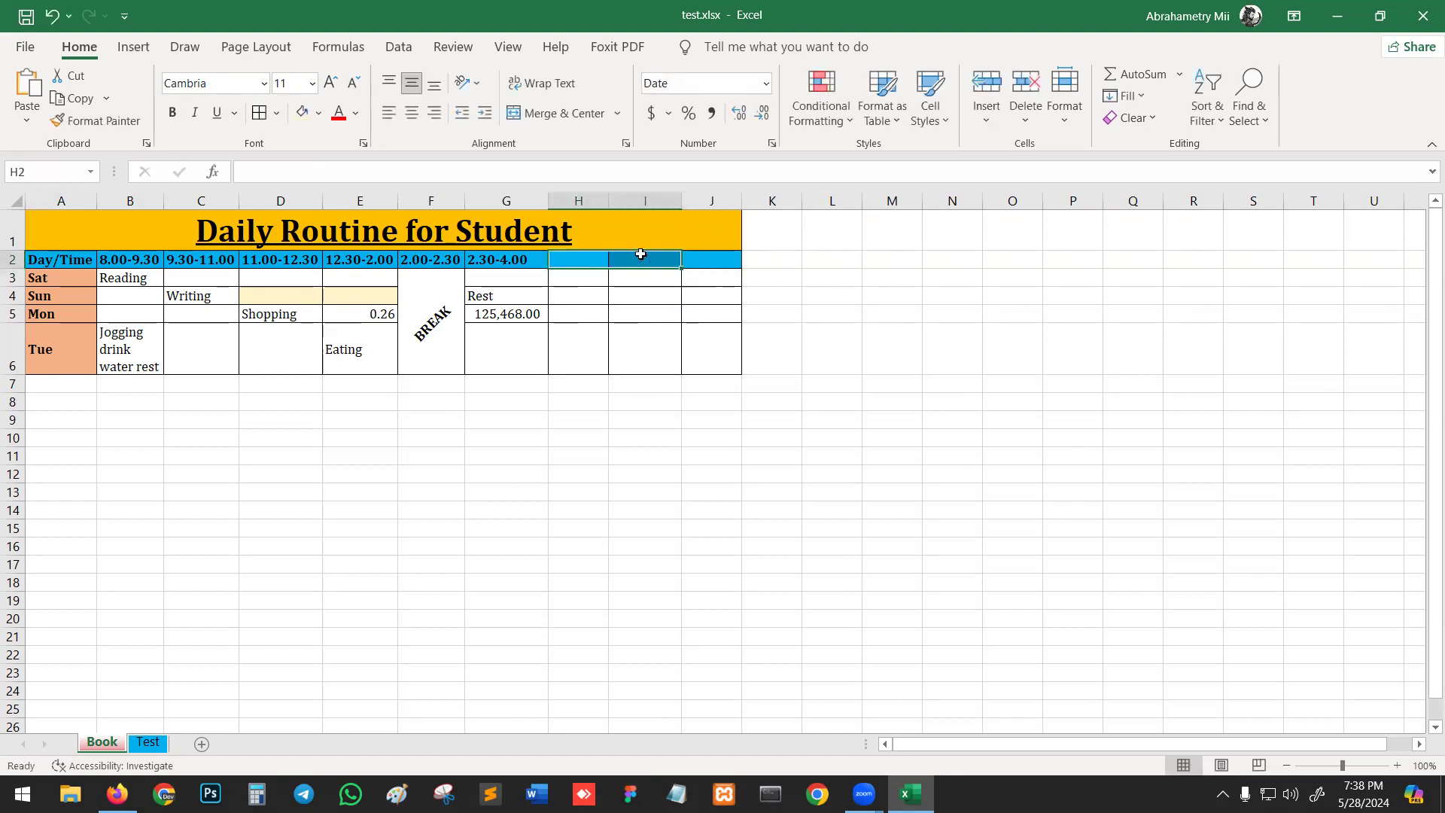
click(638, 381)
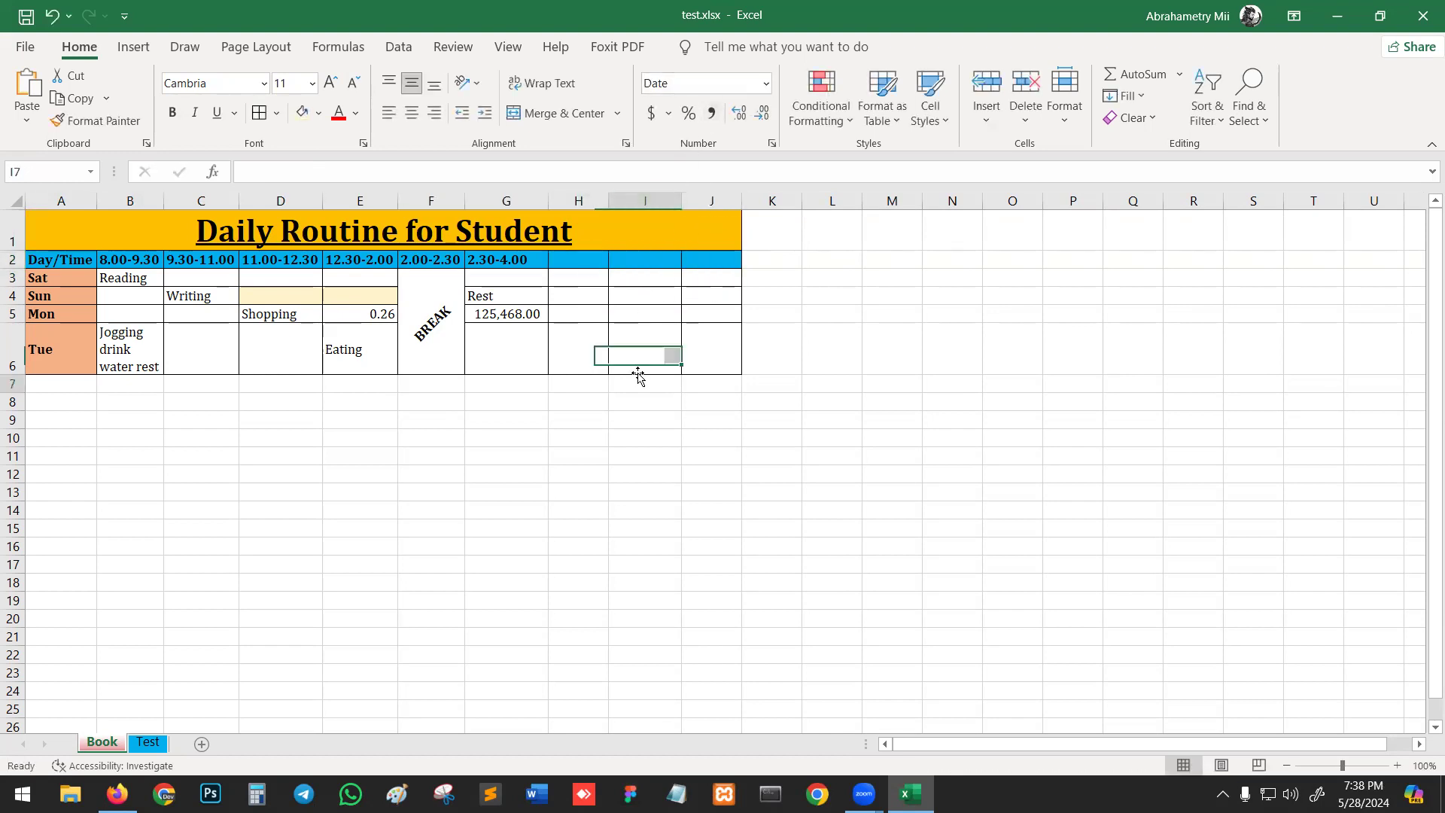
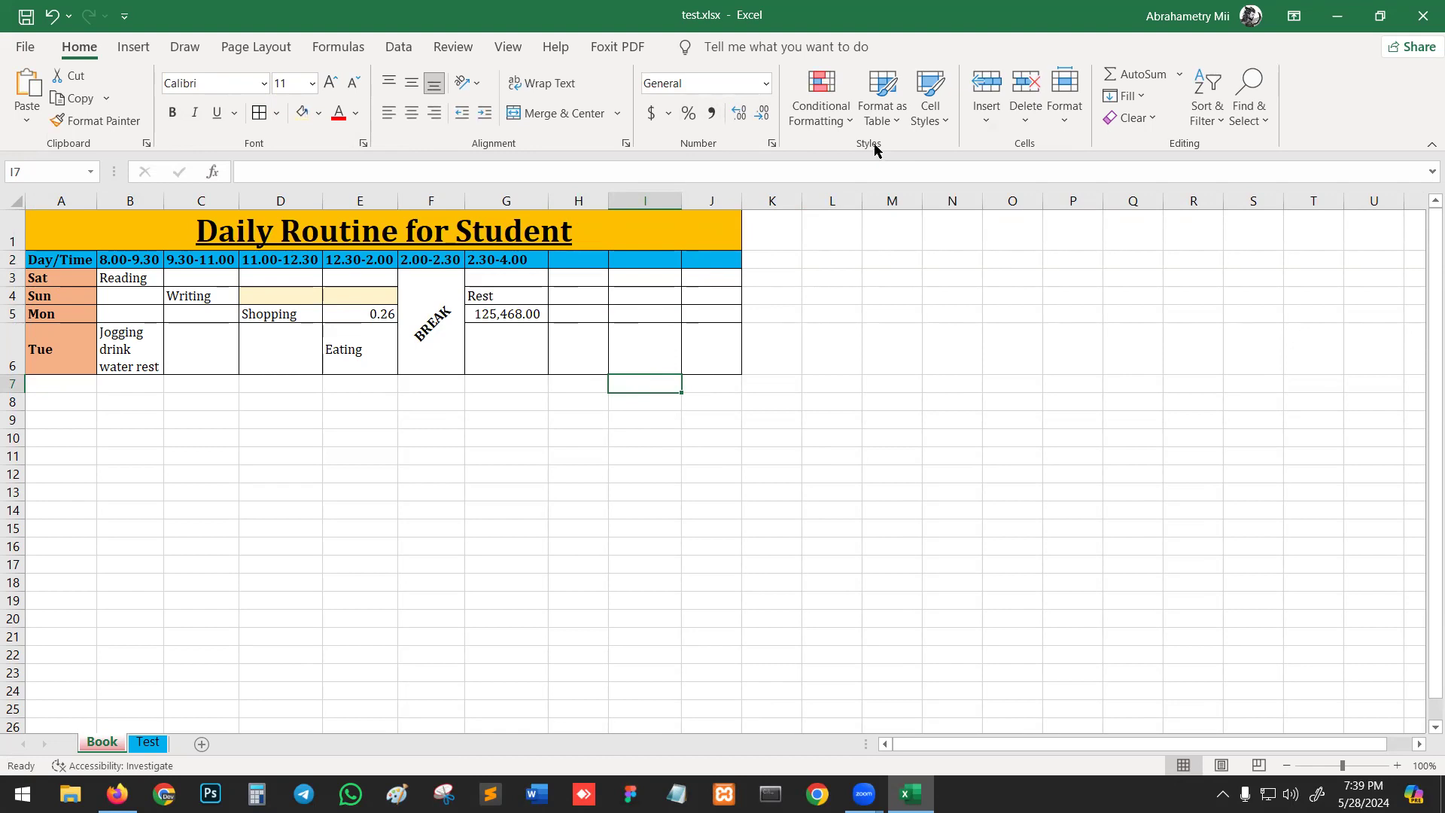
Format the whole routine range A1:J6 as a table in a blue Medium style, without marking existing headers
click(549, 484)
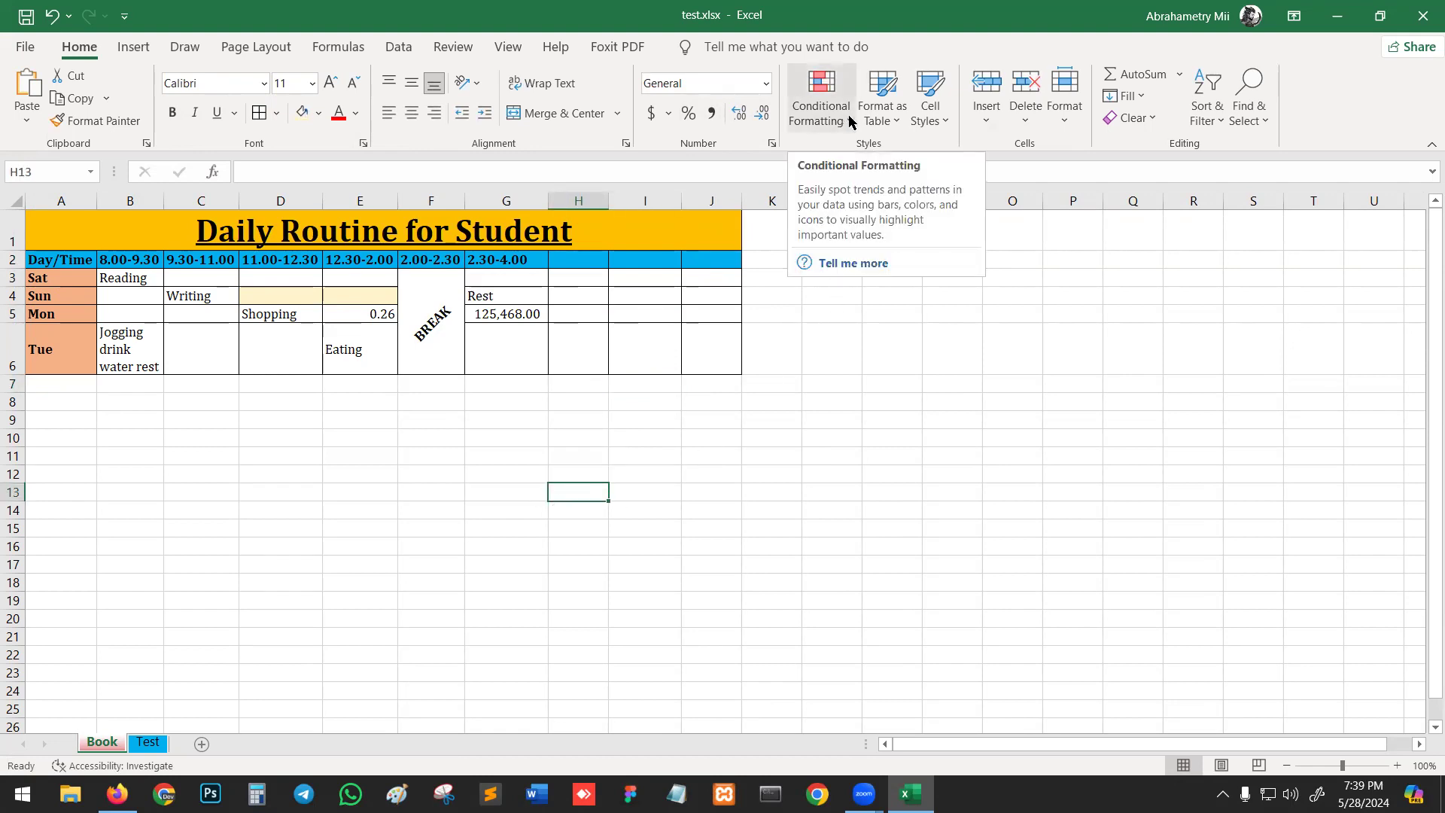
click(877, 119)
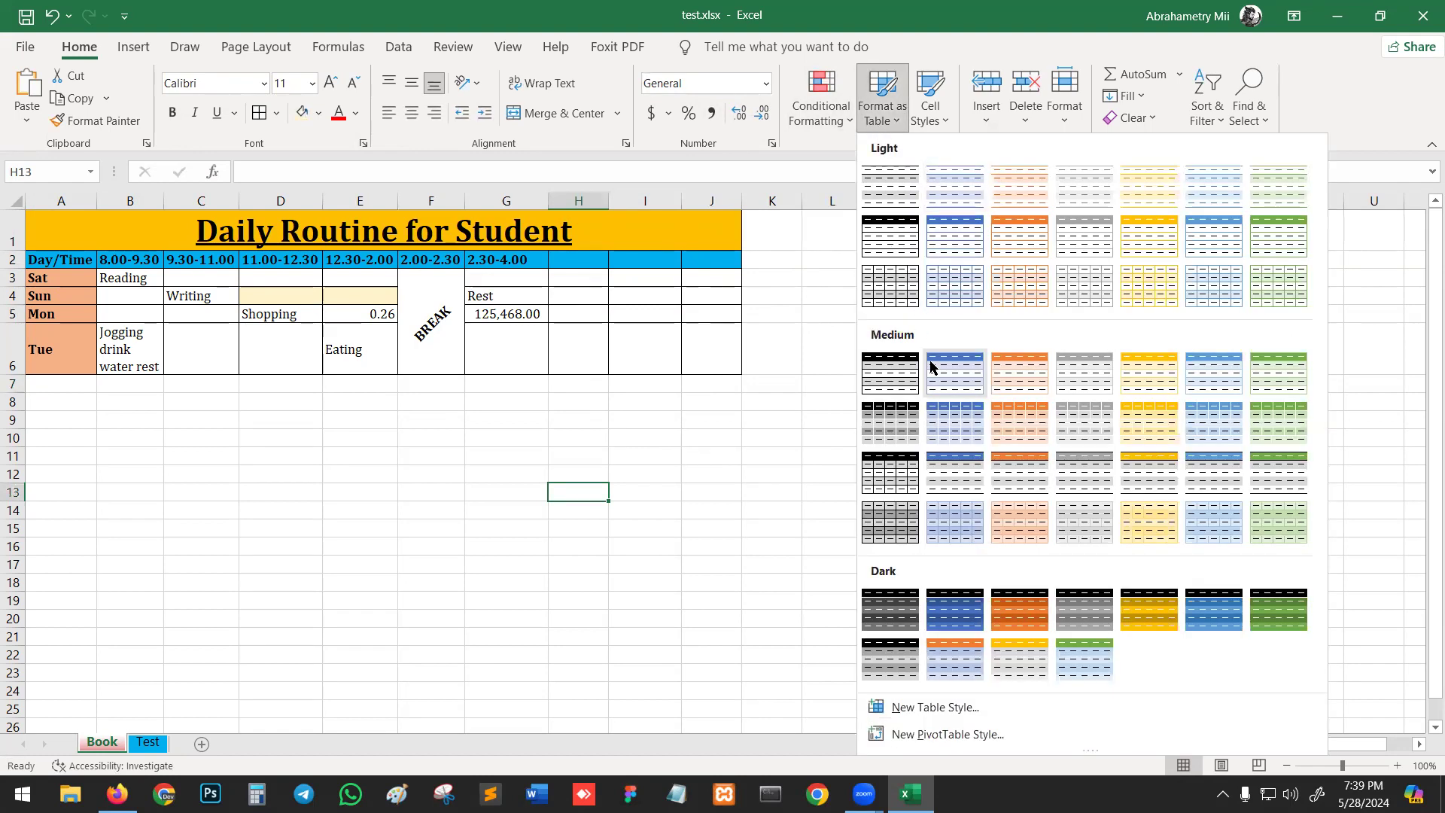
click(665, 452)
drag(78, 216, 471, 360)
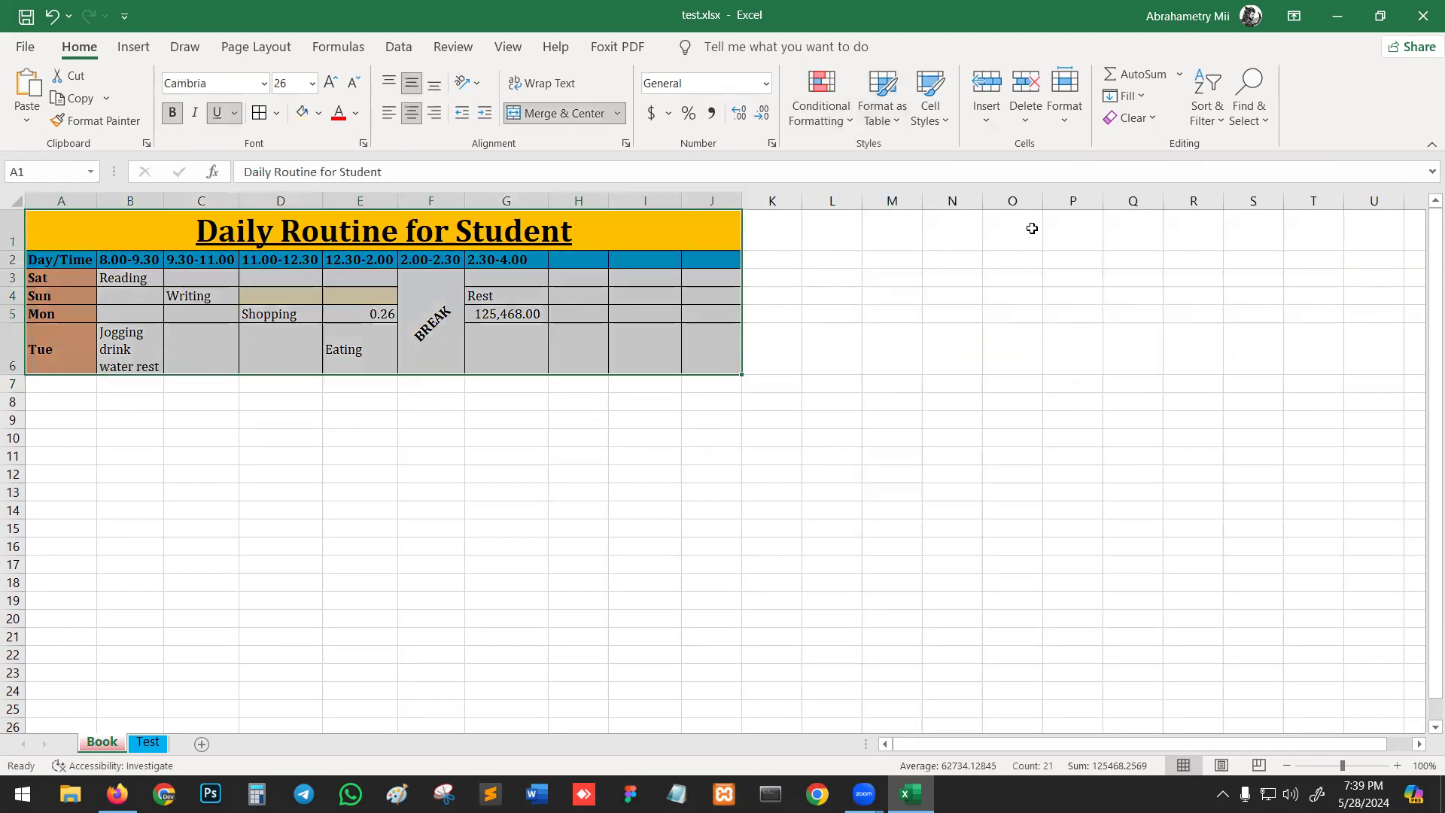
click(881, 120)
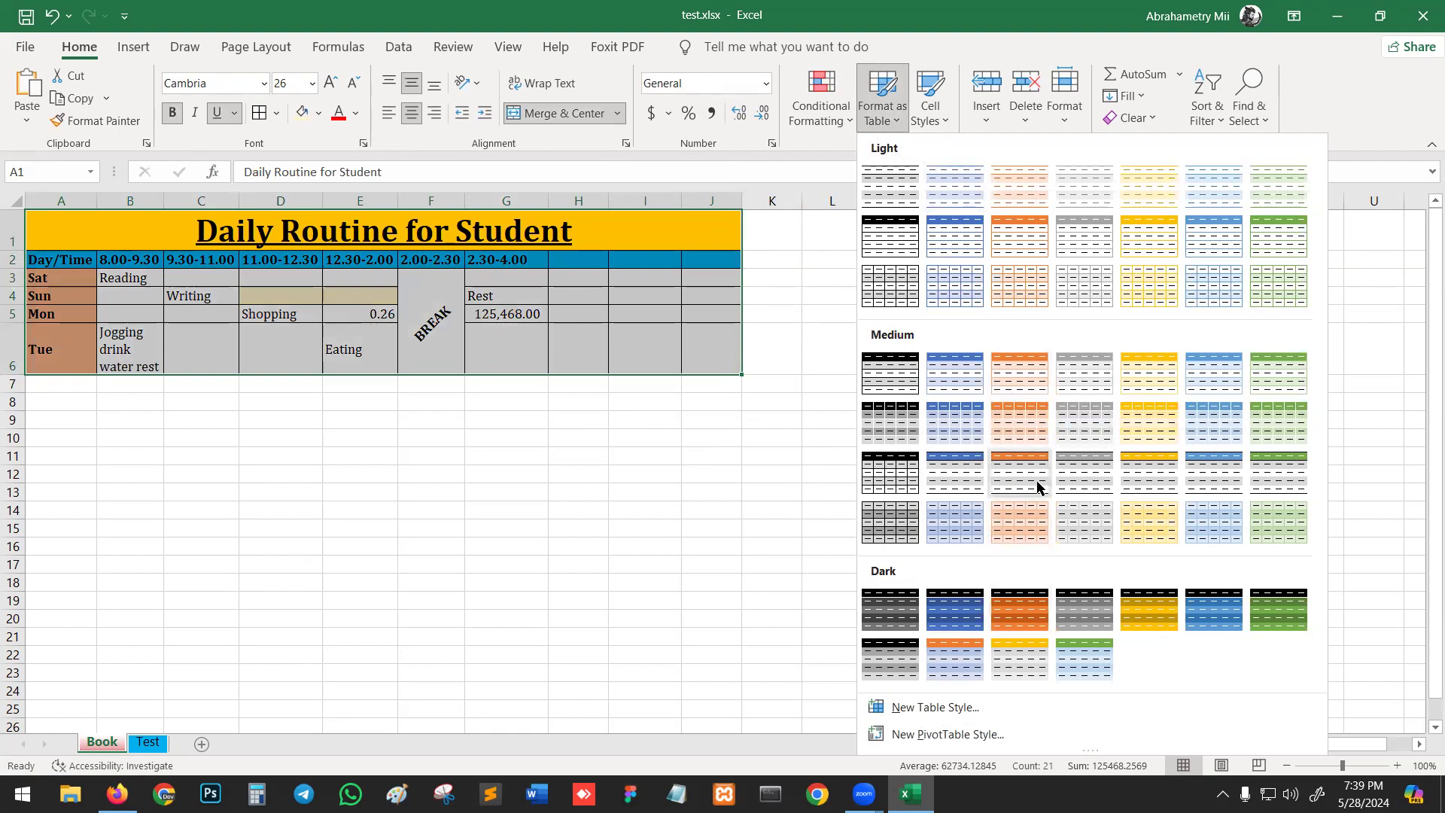
click(952, 430)
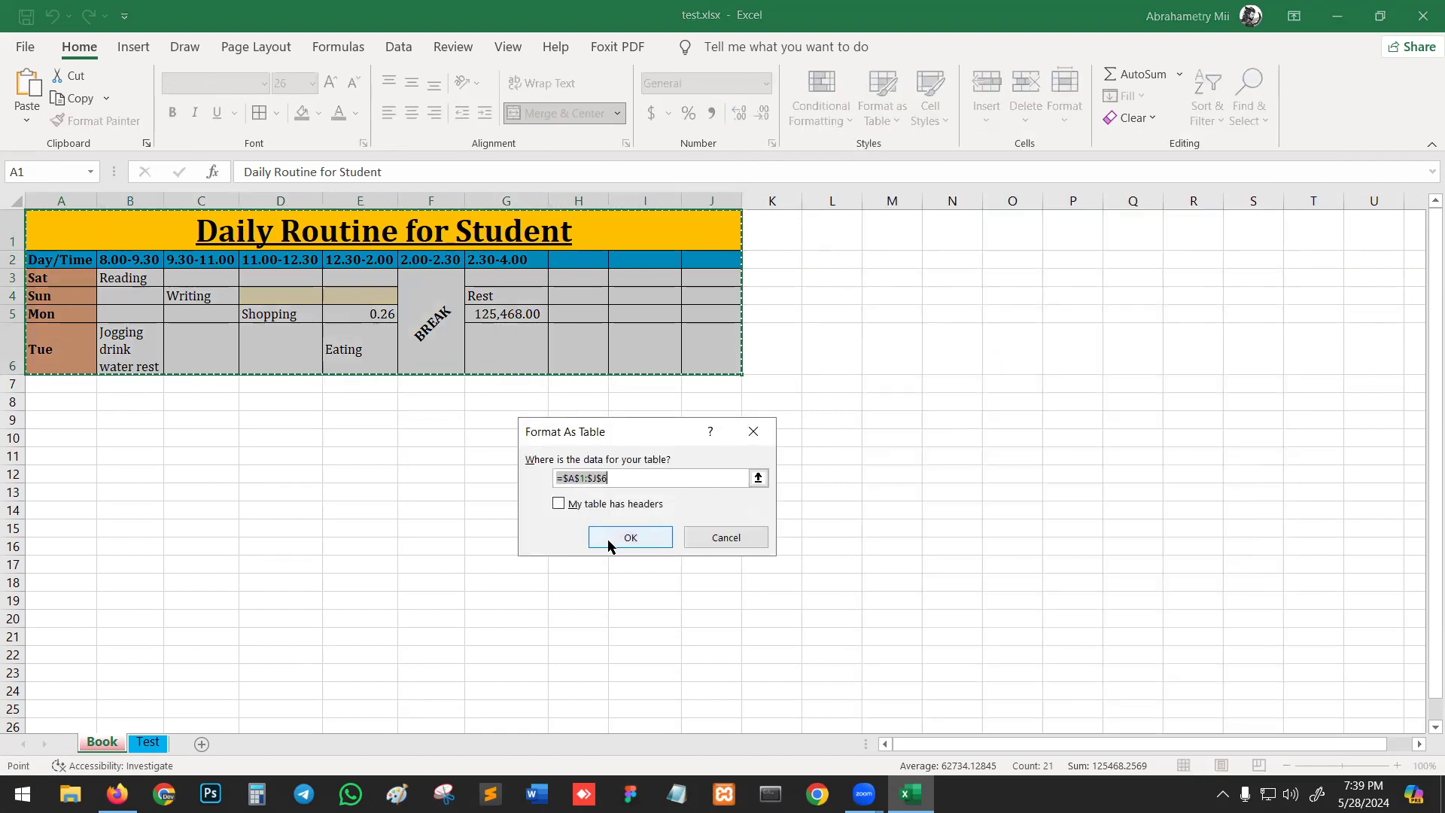
click(609, 539)
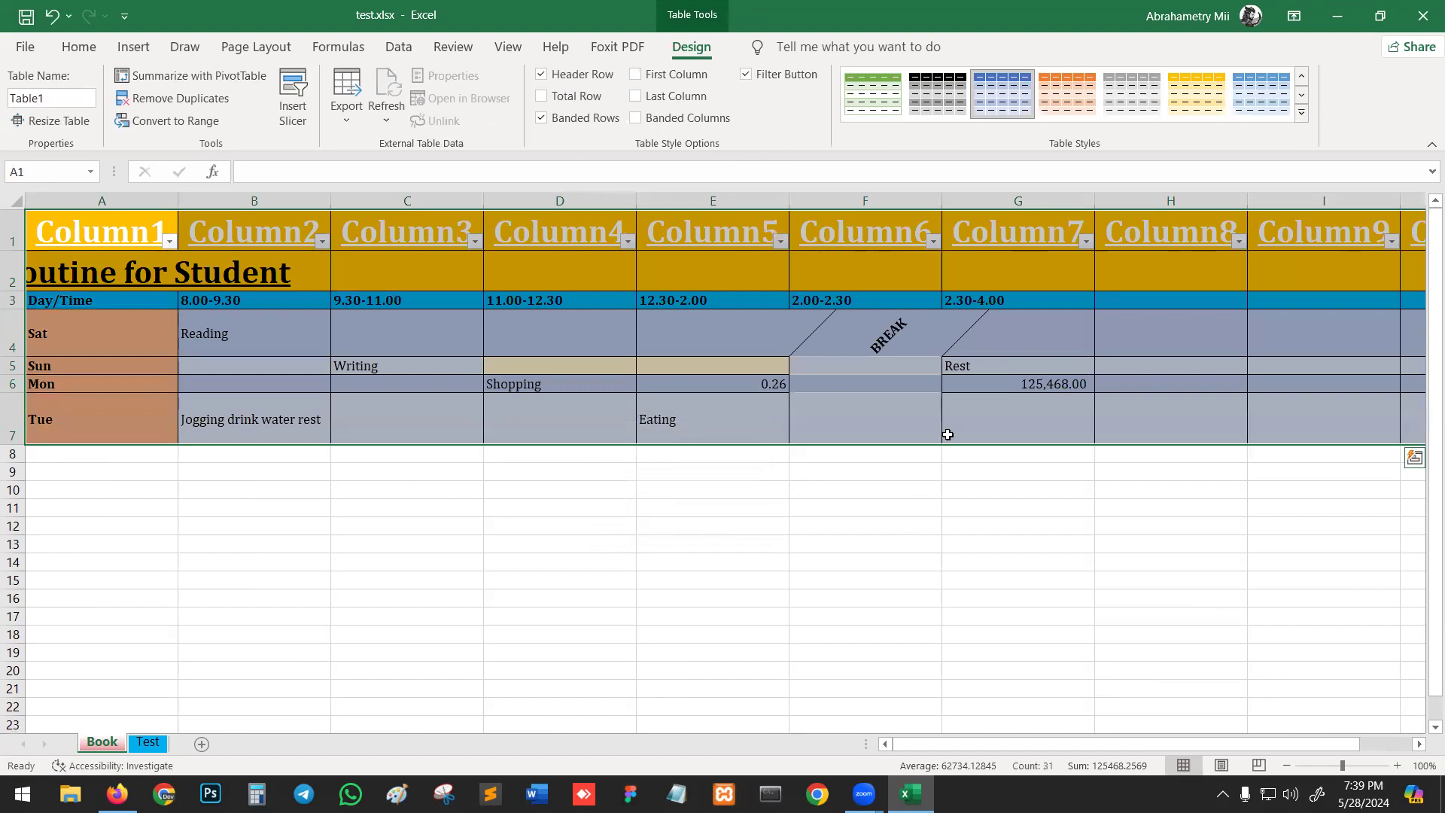
Look through the other table styles and undo the conversion of the routine range to a table
click(1301, 112)
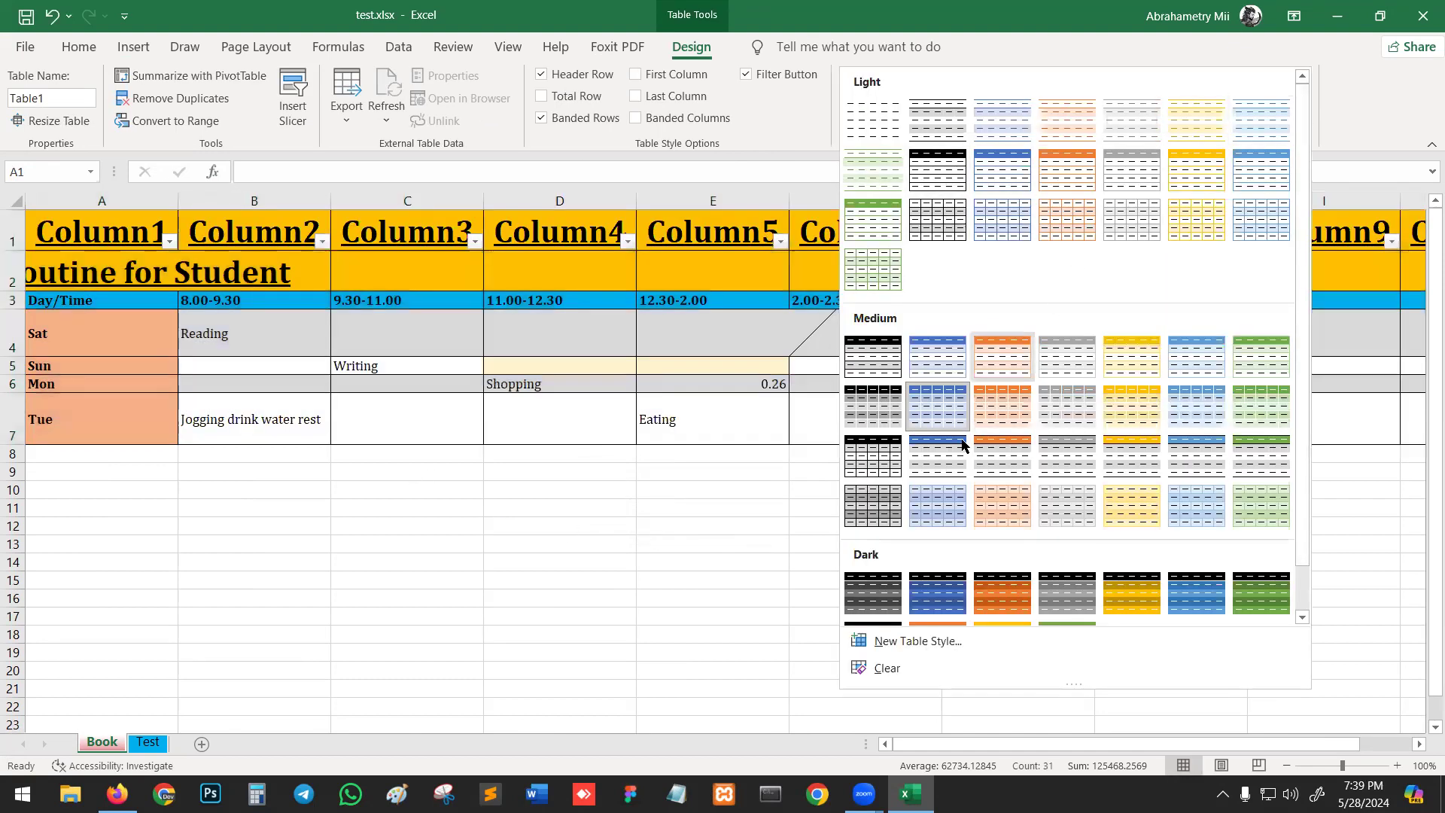
click(686, 506)
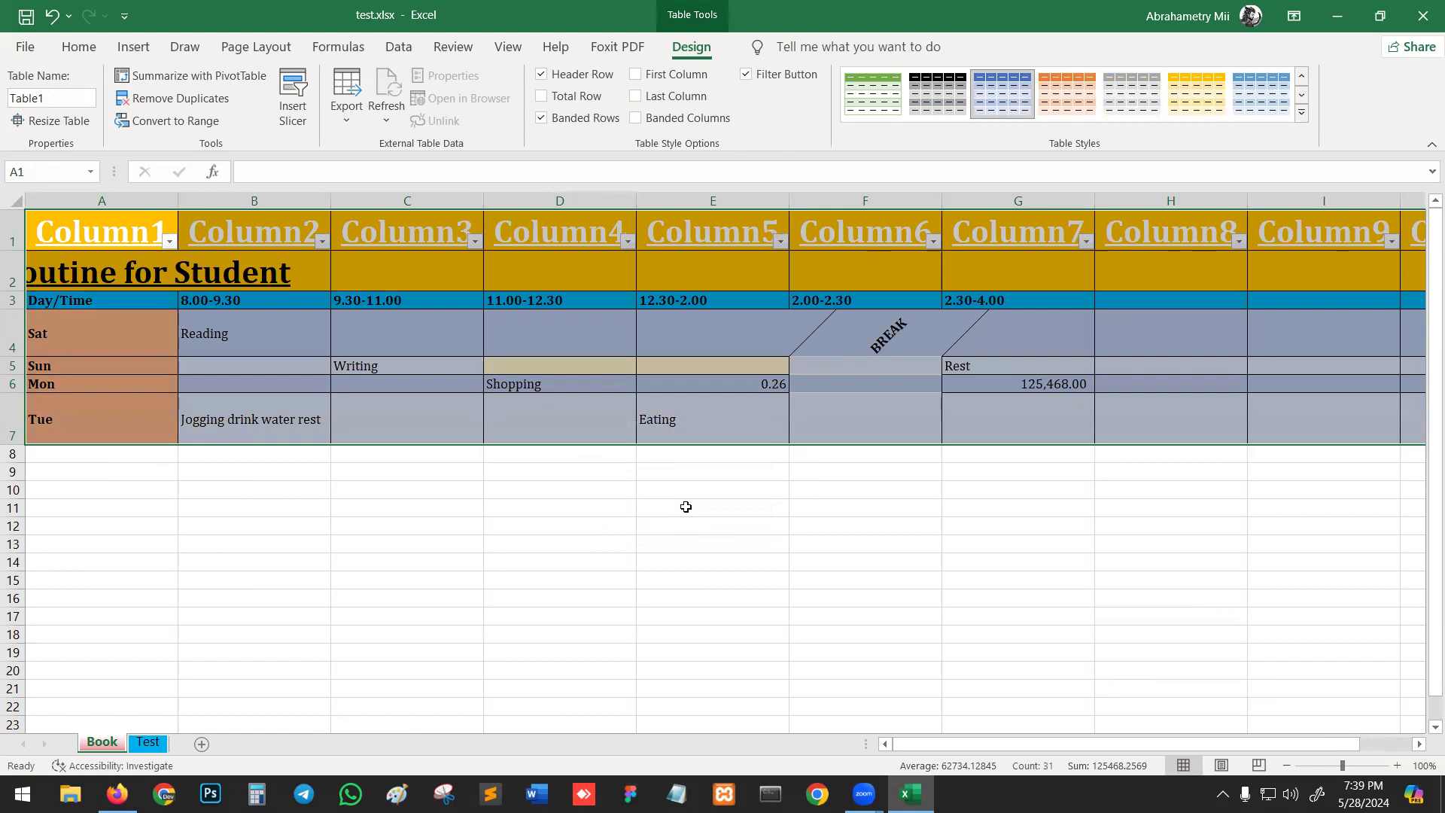
key(ctrl+z)
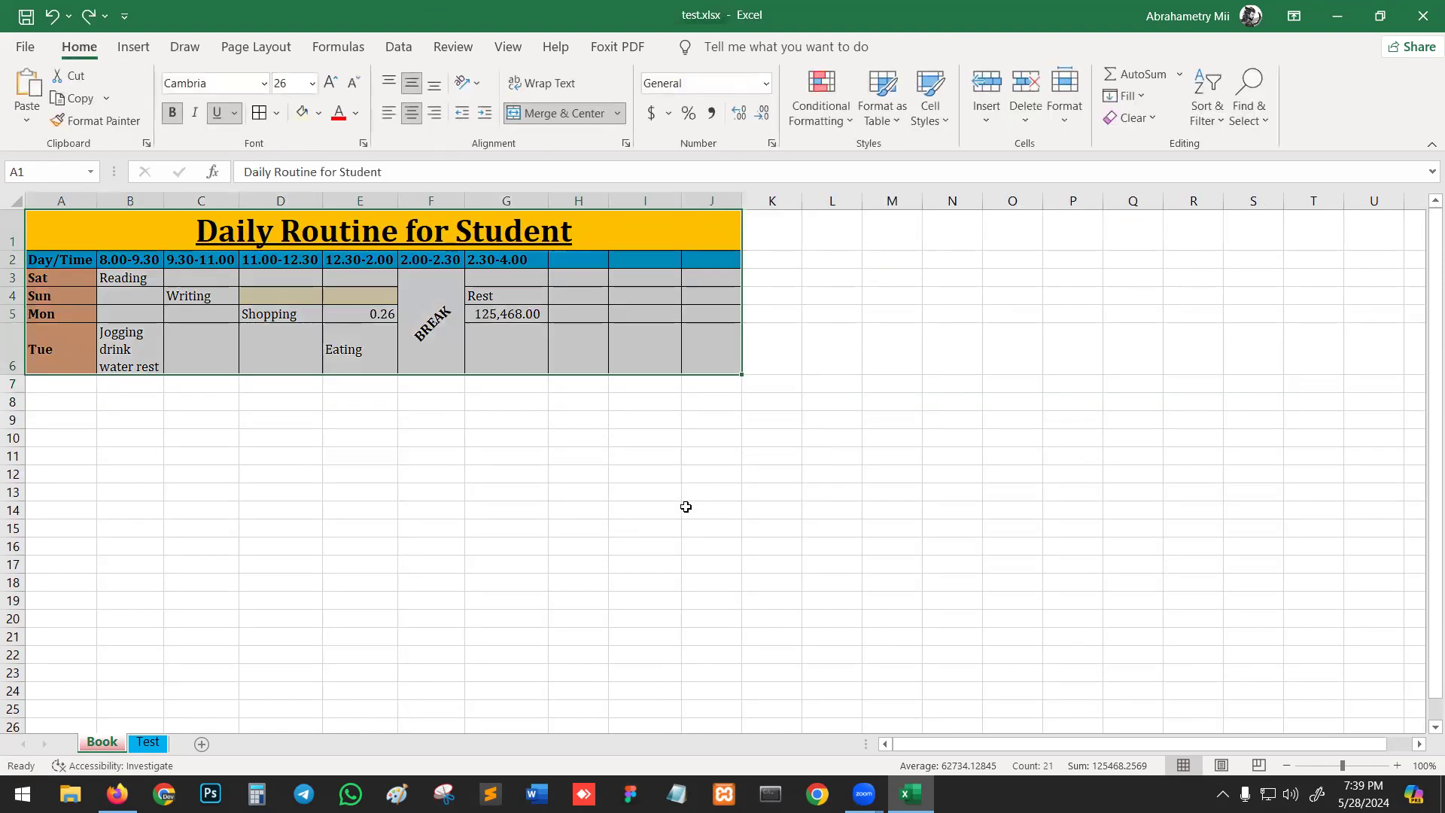
click(707, 448)
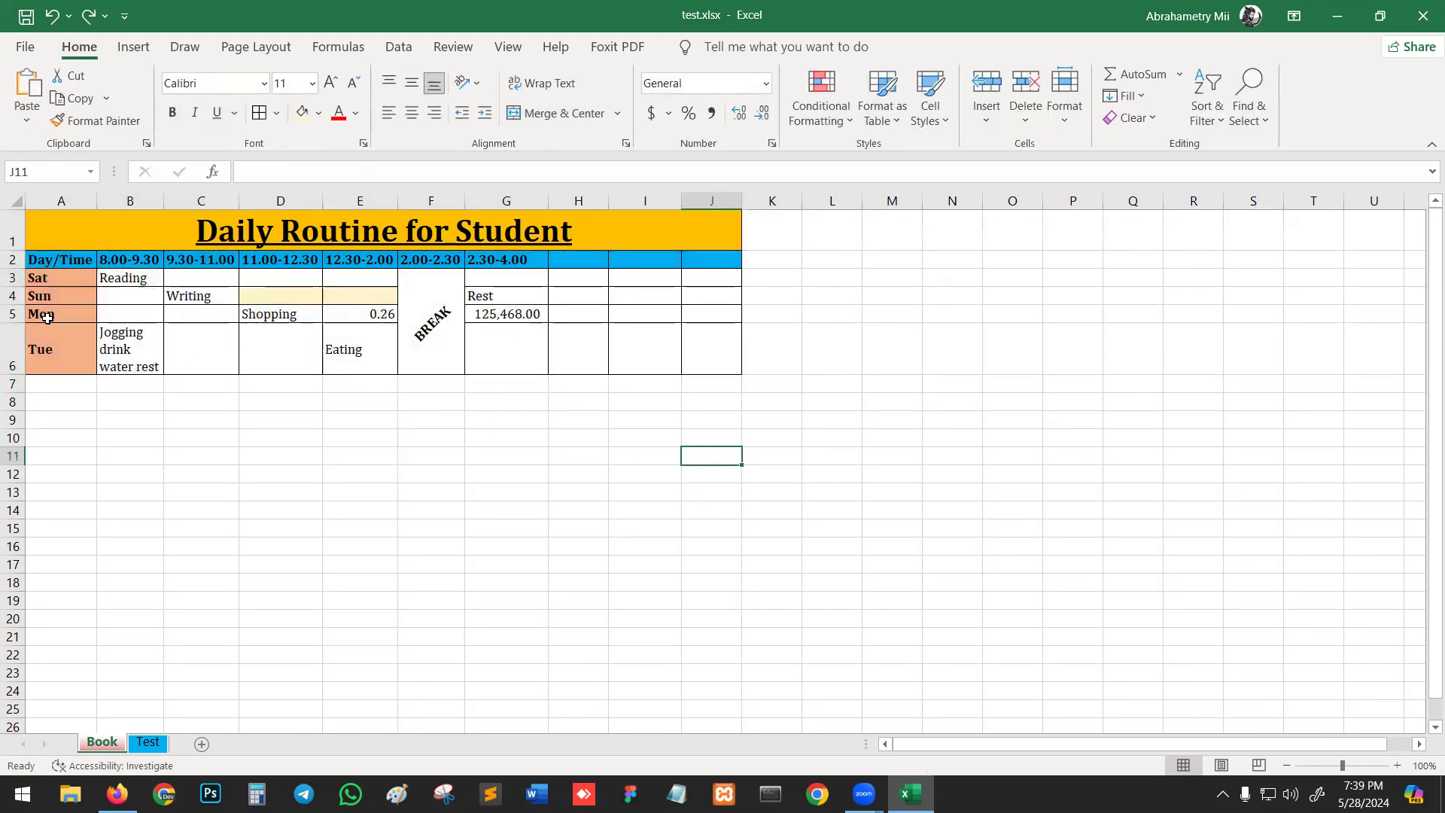
click(13, 314)
click(13, 295)
click(13, 278)
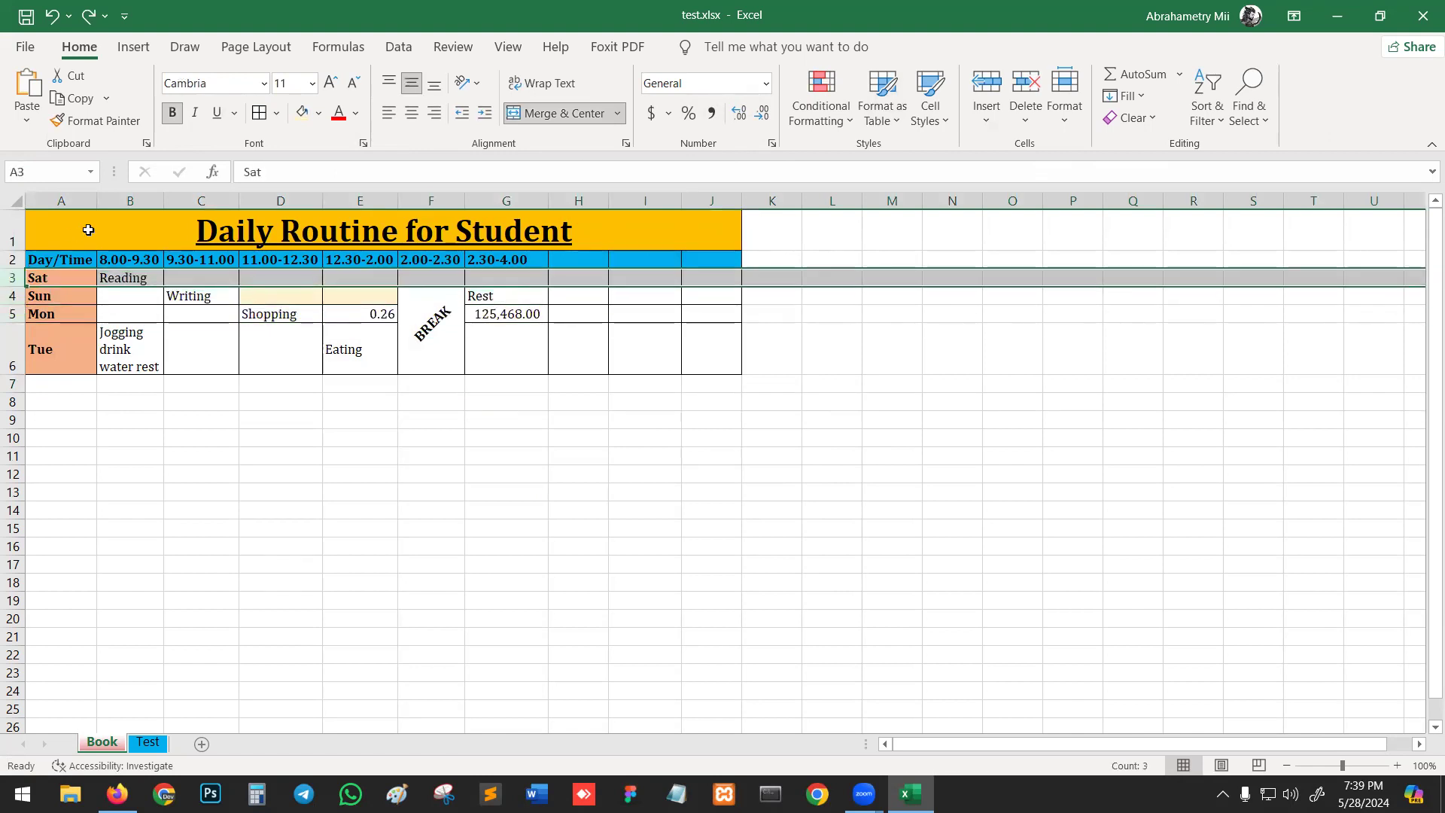
click(130, 201)
click(201, 201)
click(1012, 348)
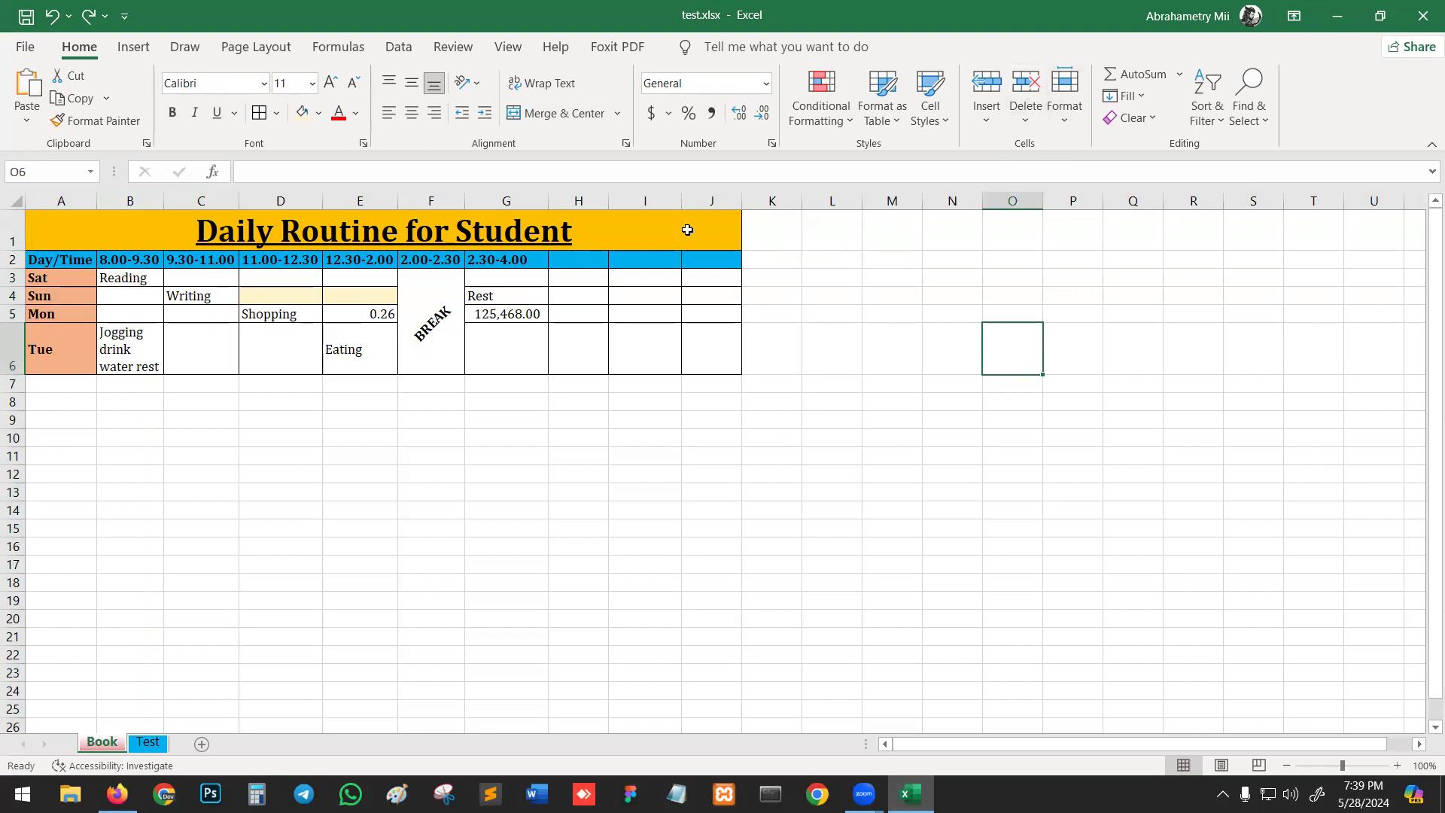
Delete the empty columns H to J from the routine sheet
click(769, 544)
drag(721, 197, 603, 203)
right_click(709, 202)
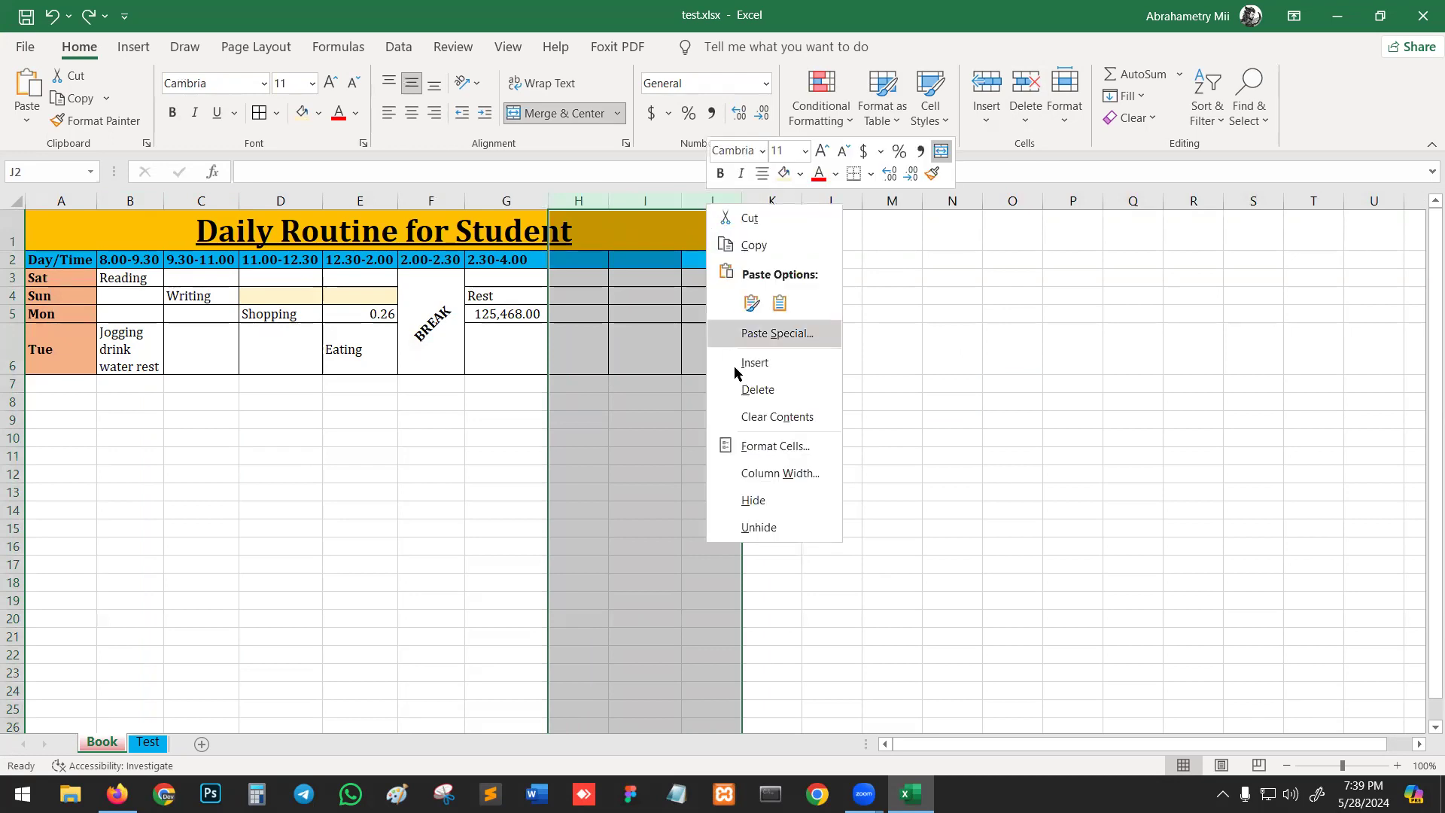
click(749, 392)
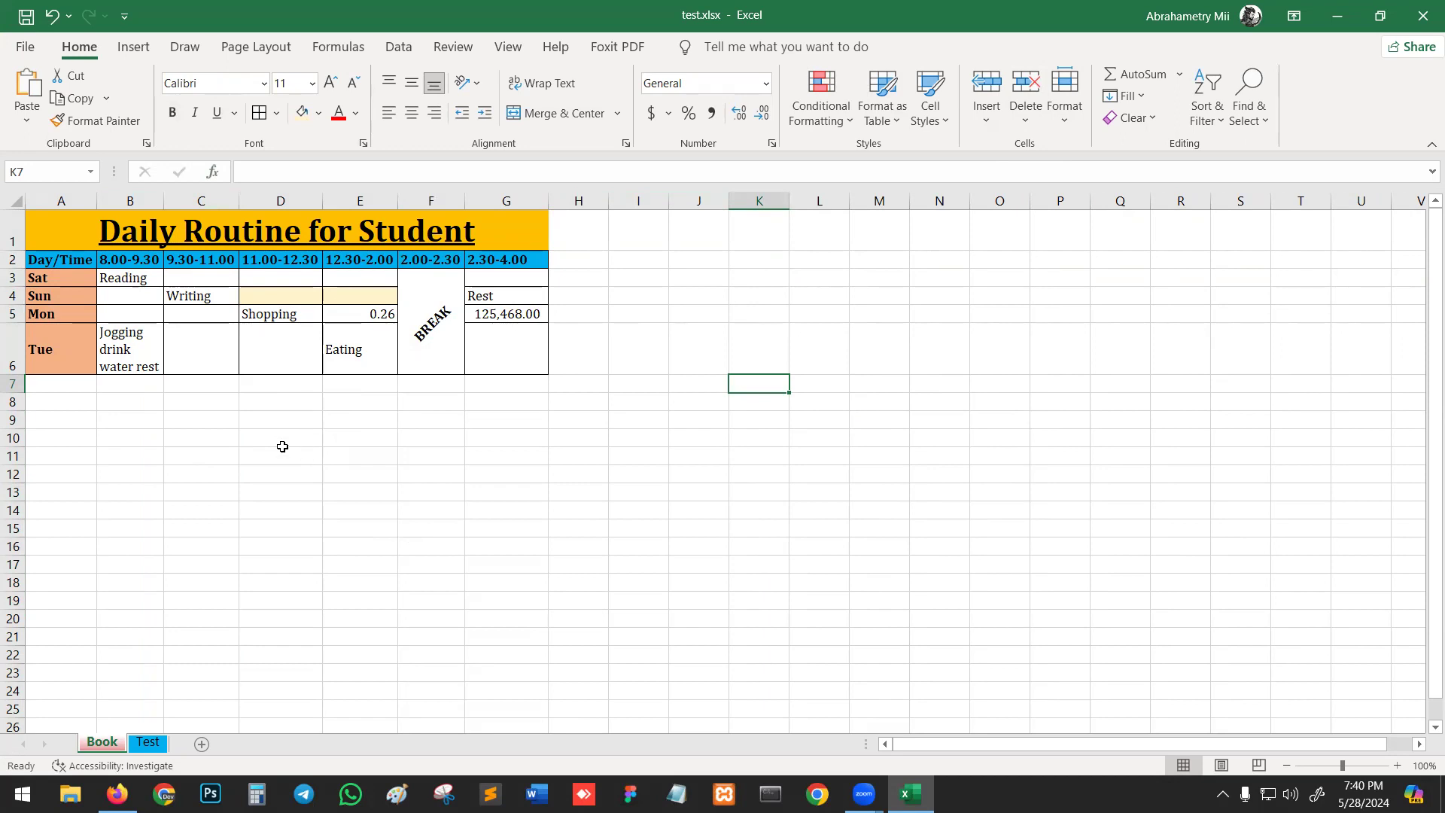
Display the commands for inserting tables, illustrations and charts
click(135, 48)
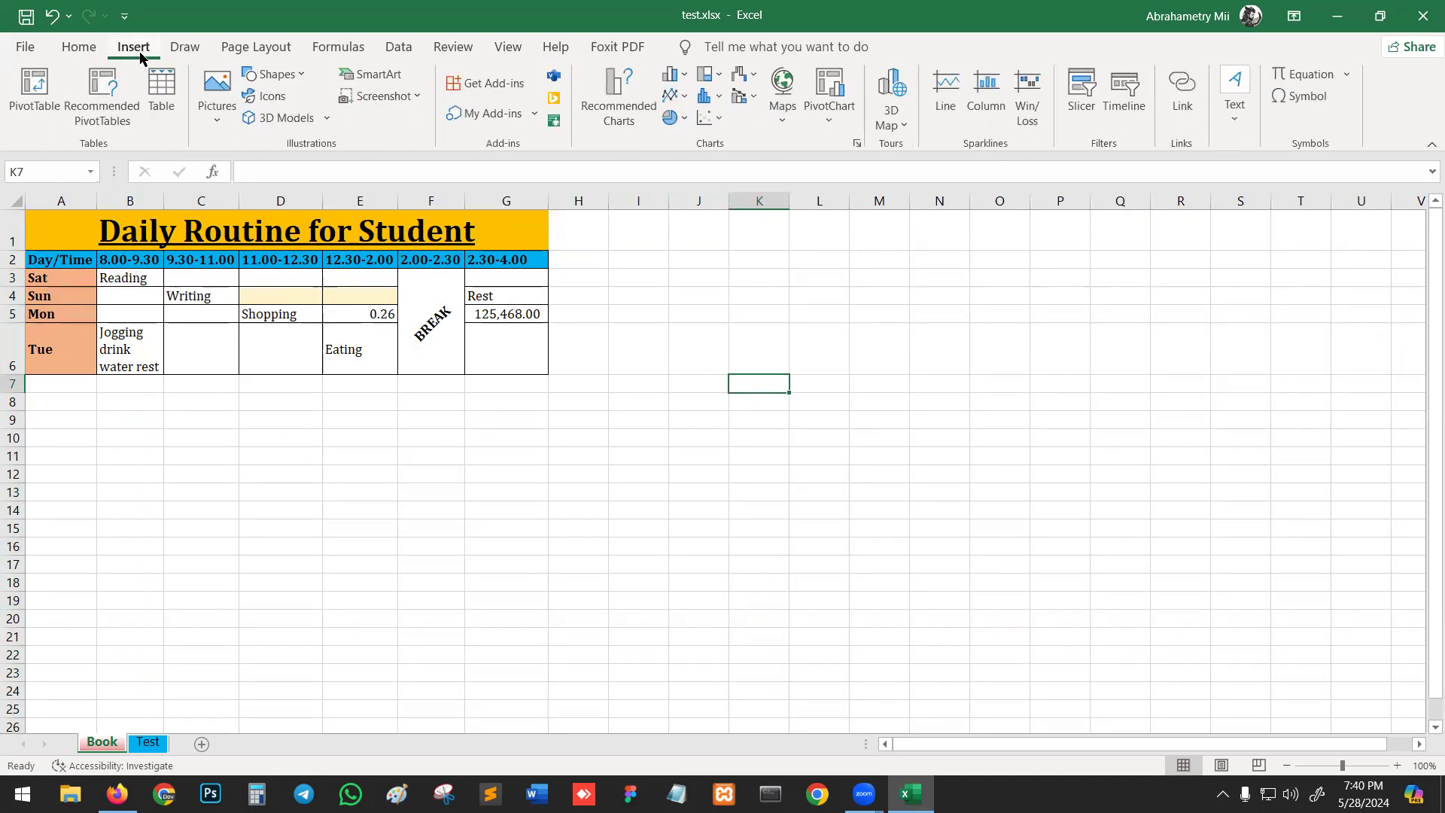
Insert the Digital Literacy Session picture stored on Google Drive (G:) into the Book sheet
click(216, 125)
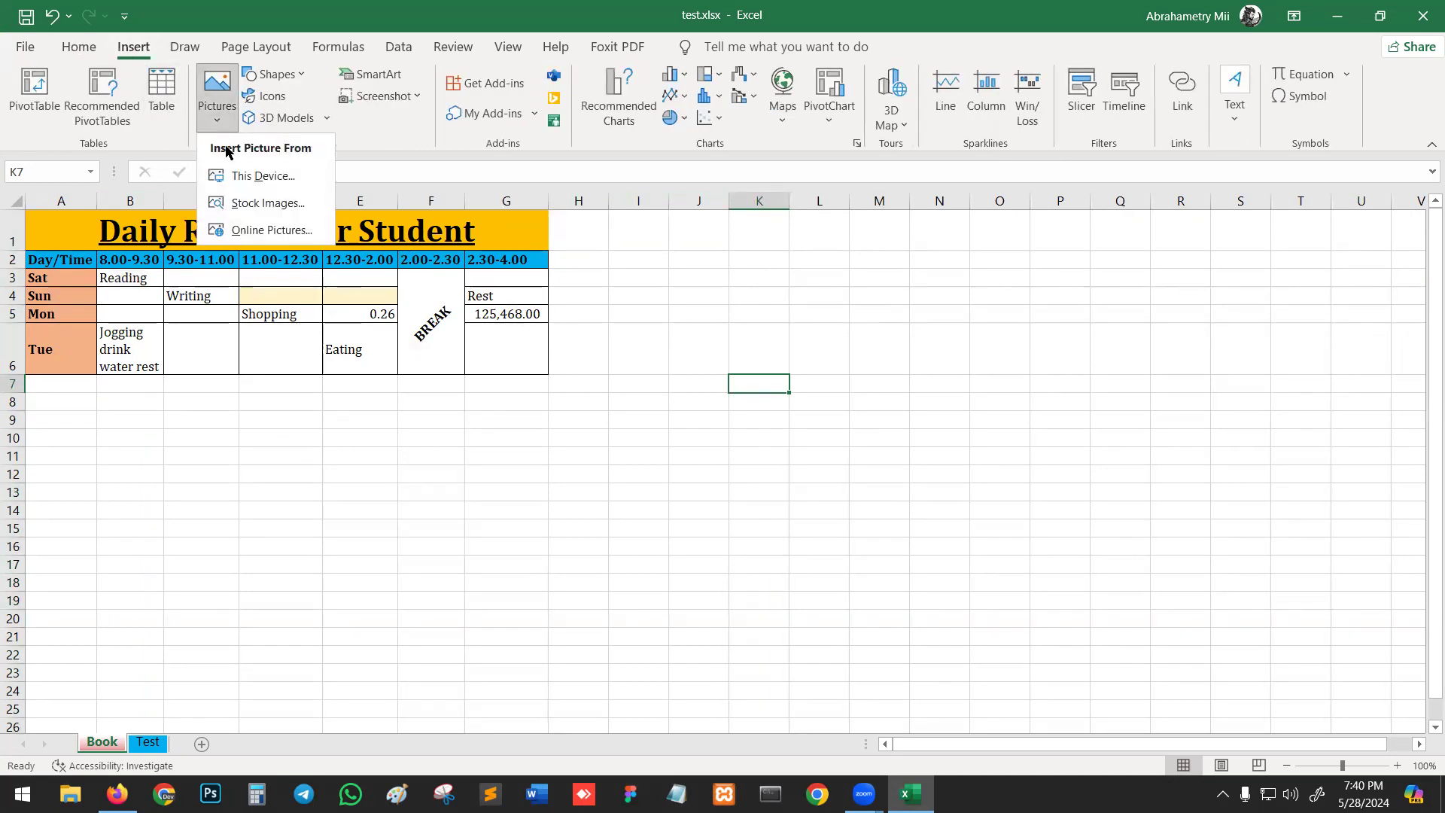
click(260, 178)
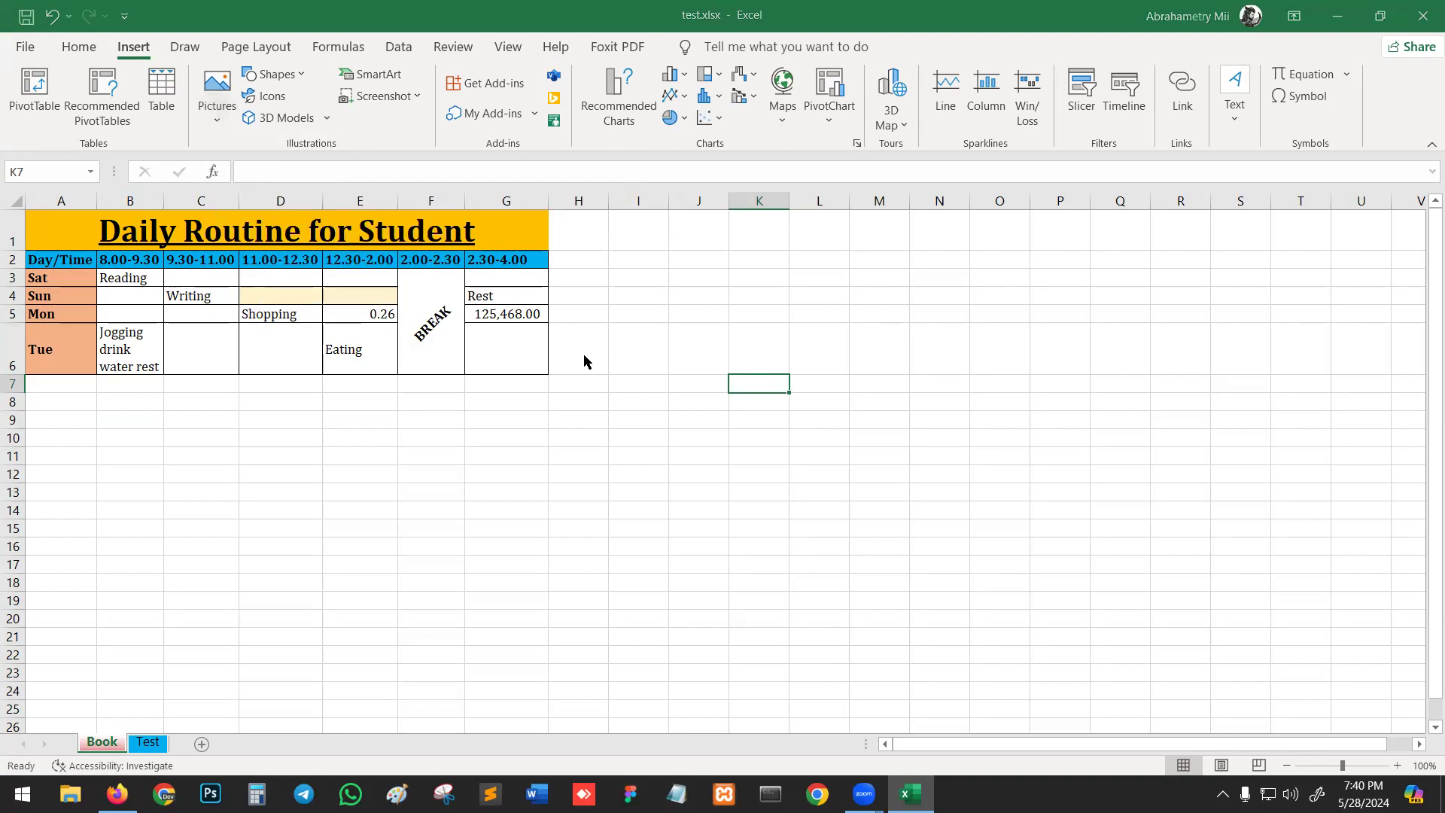
scroll(178, 274, down, 3)
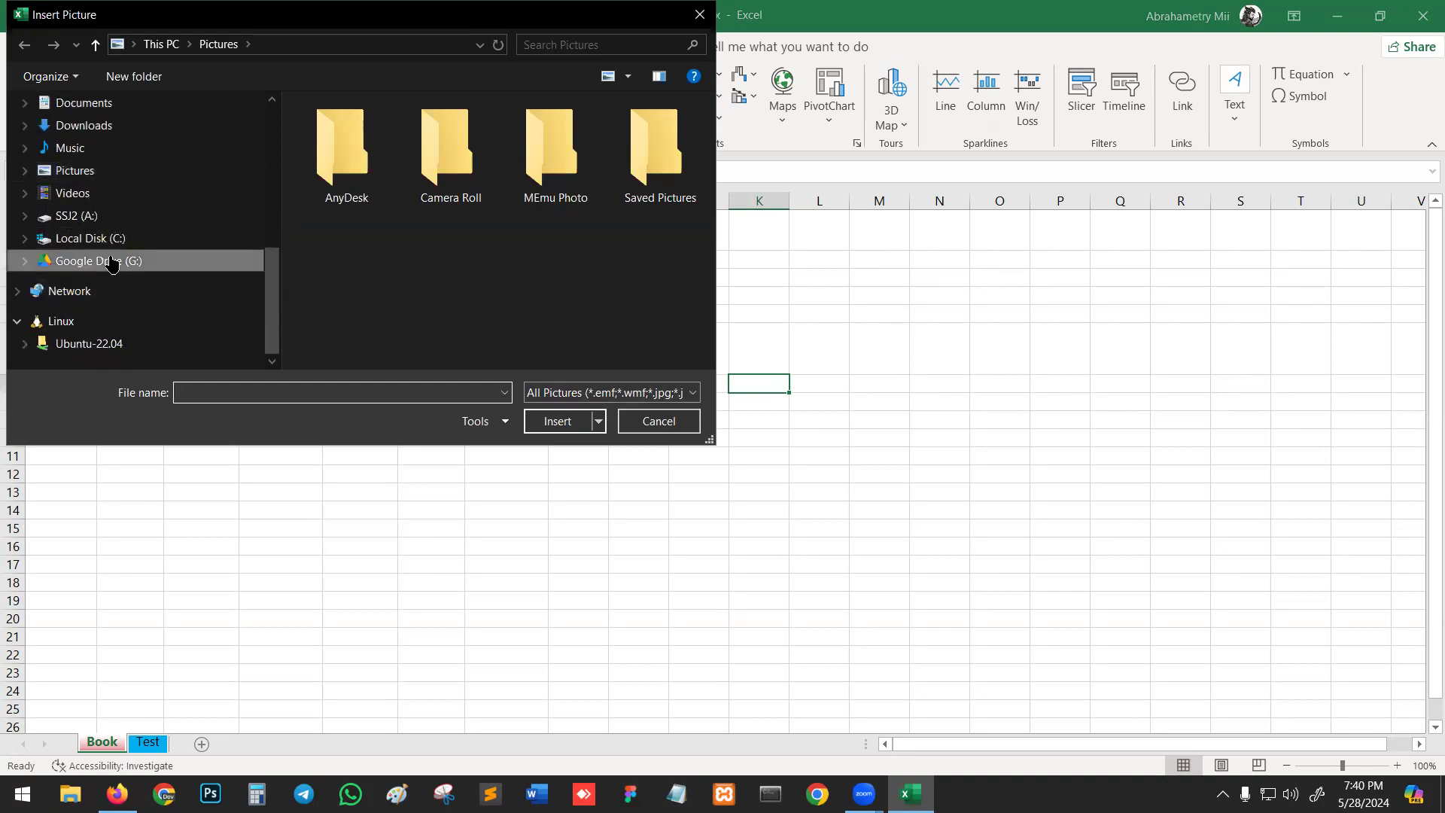
click(106, 261)
double_click(358, 135)
double_click(376, 295)
Shrink the inserted picture to about 1.69 by 3 inches and place it beside the timetable, starting at column H
drag(950, 495, 592, 349)
drag(369, 239, 871, 562)
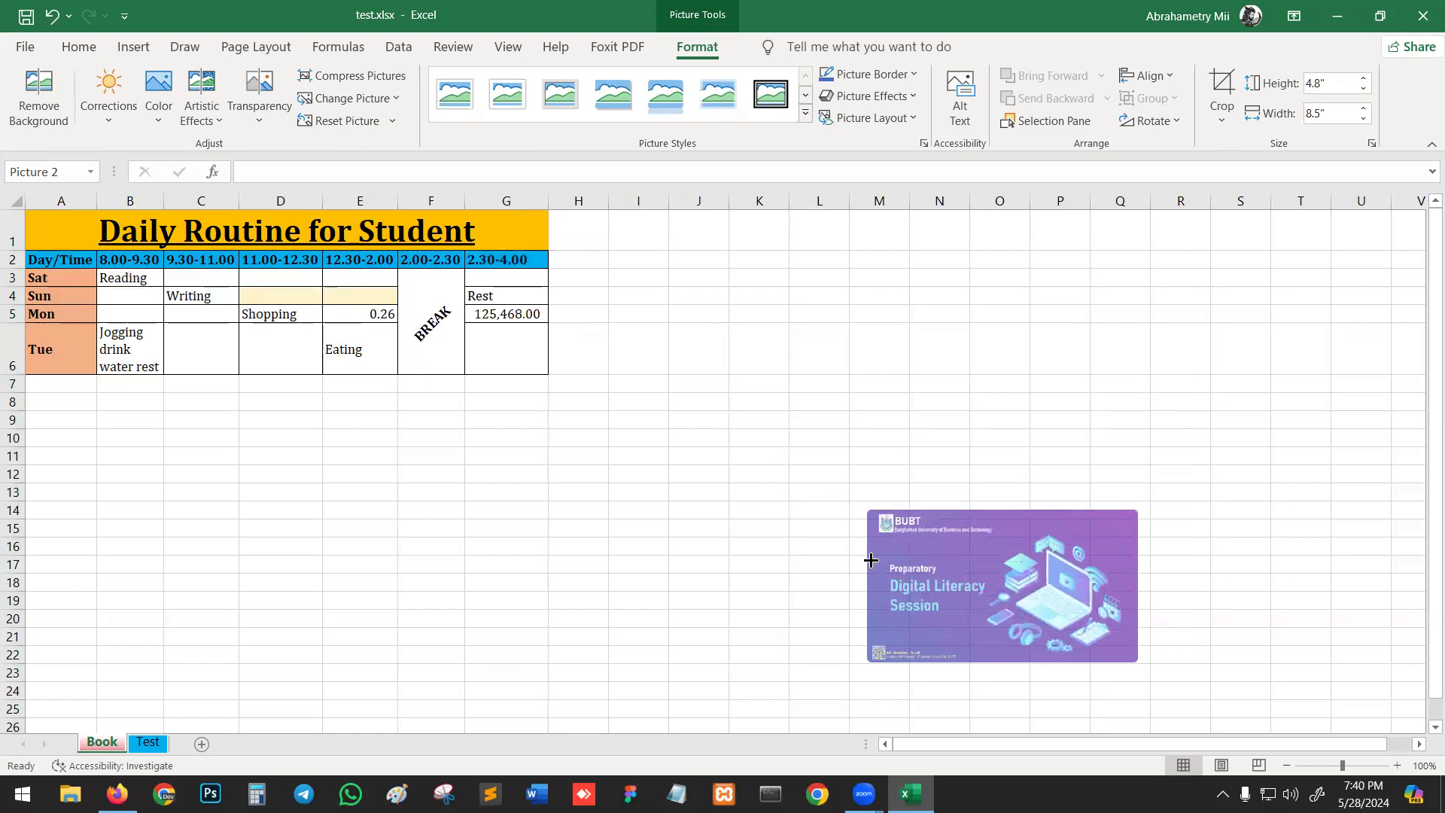
drag(1032, 577, 759, 303)
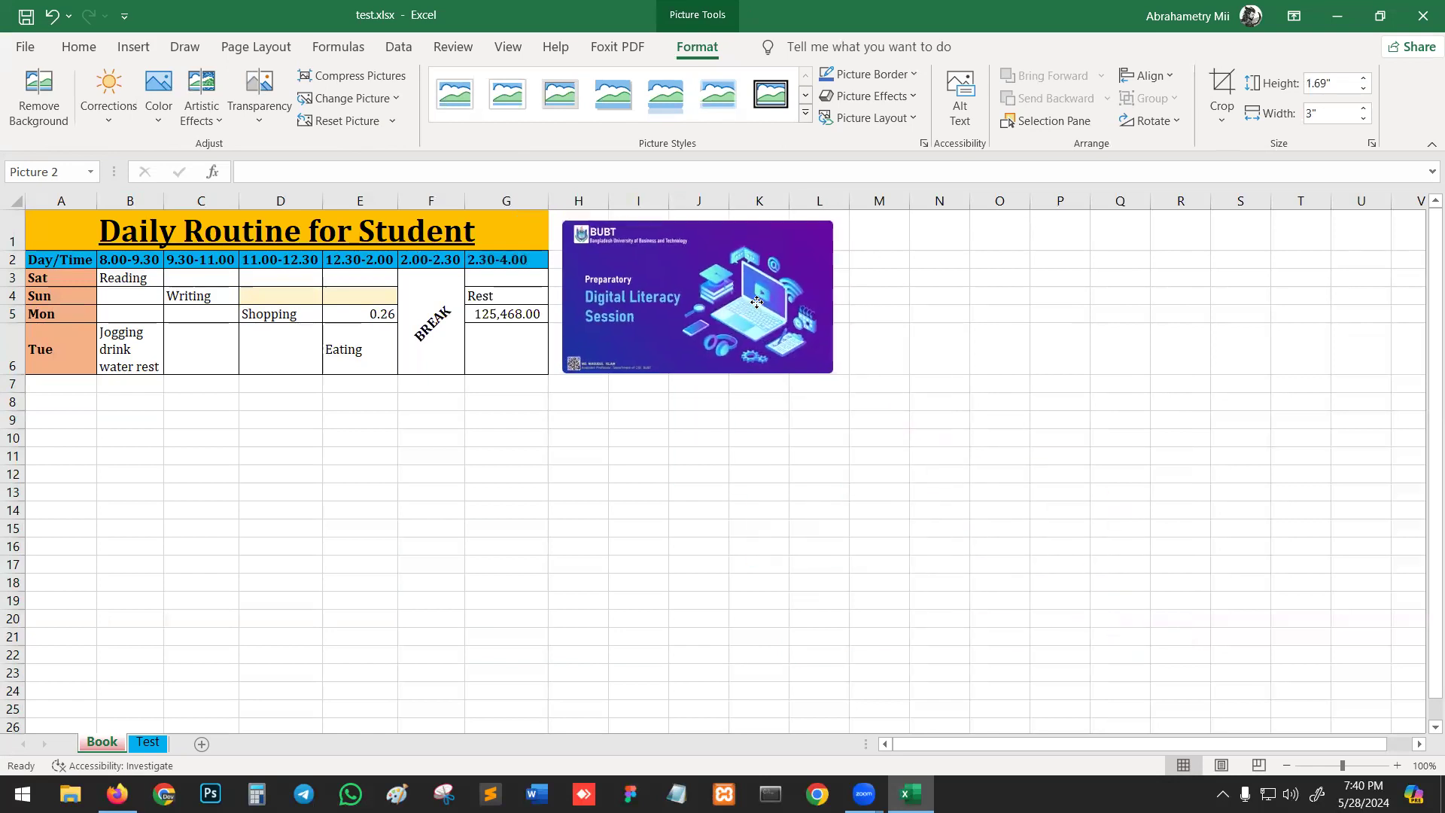
click(761, 512)
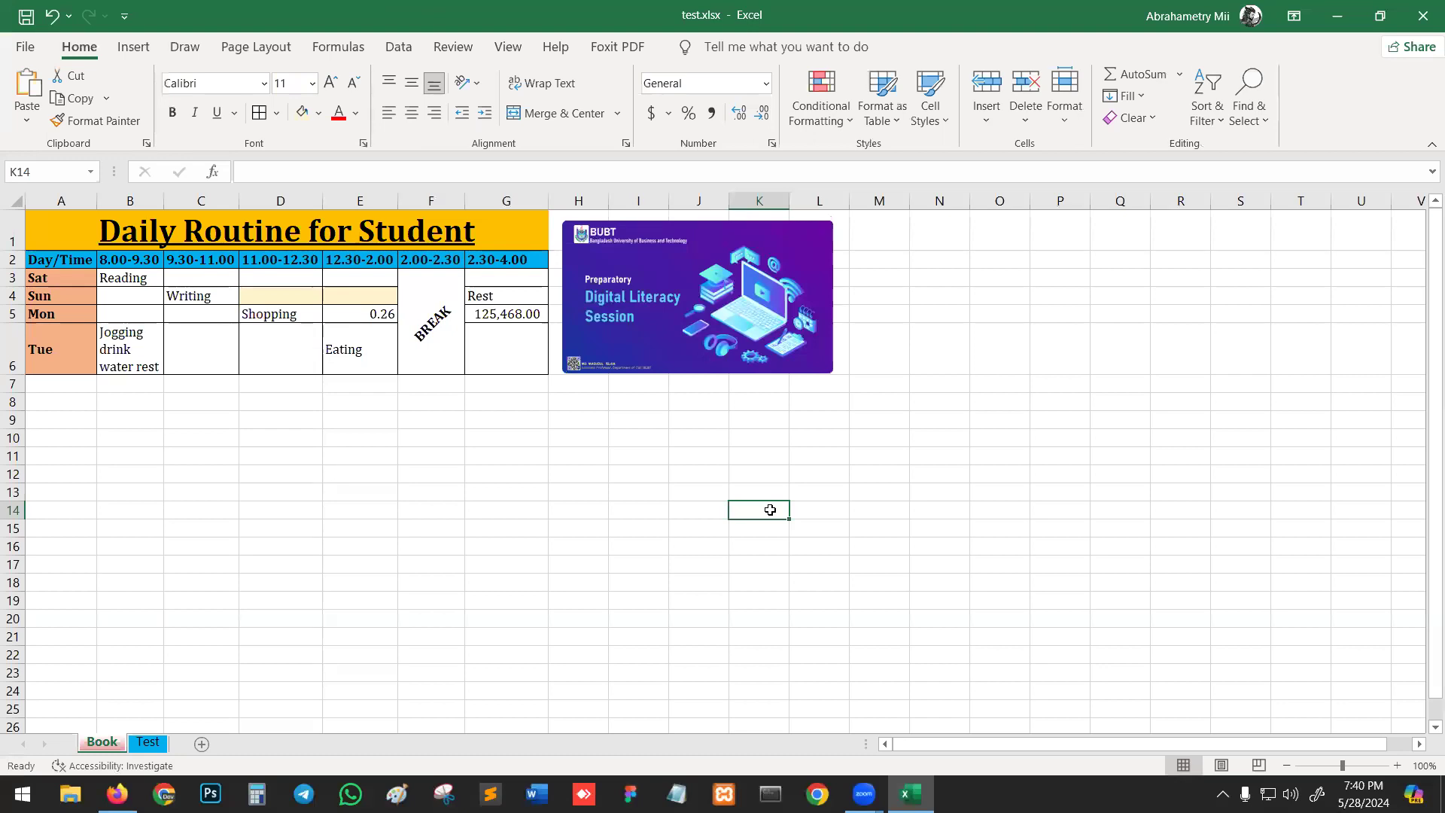
Examine the correction, color, artistic effect, transparency and style options available for the inserted picture
click(689, 320)
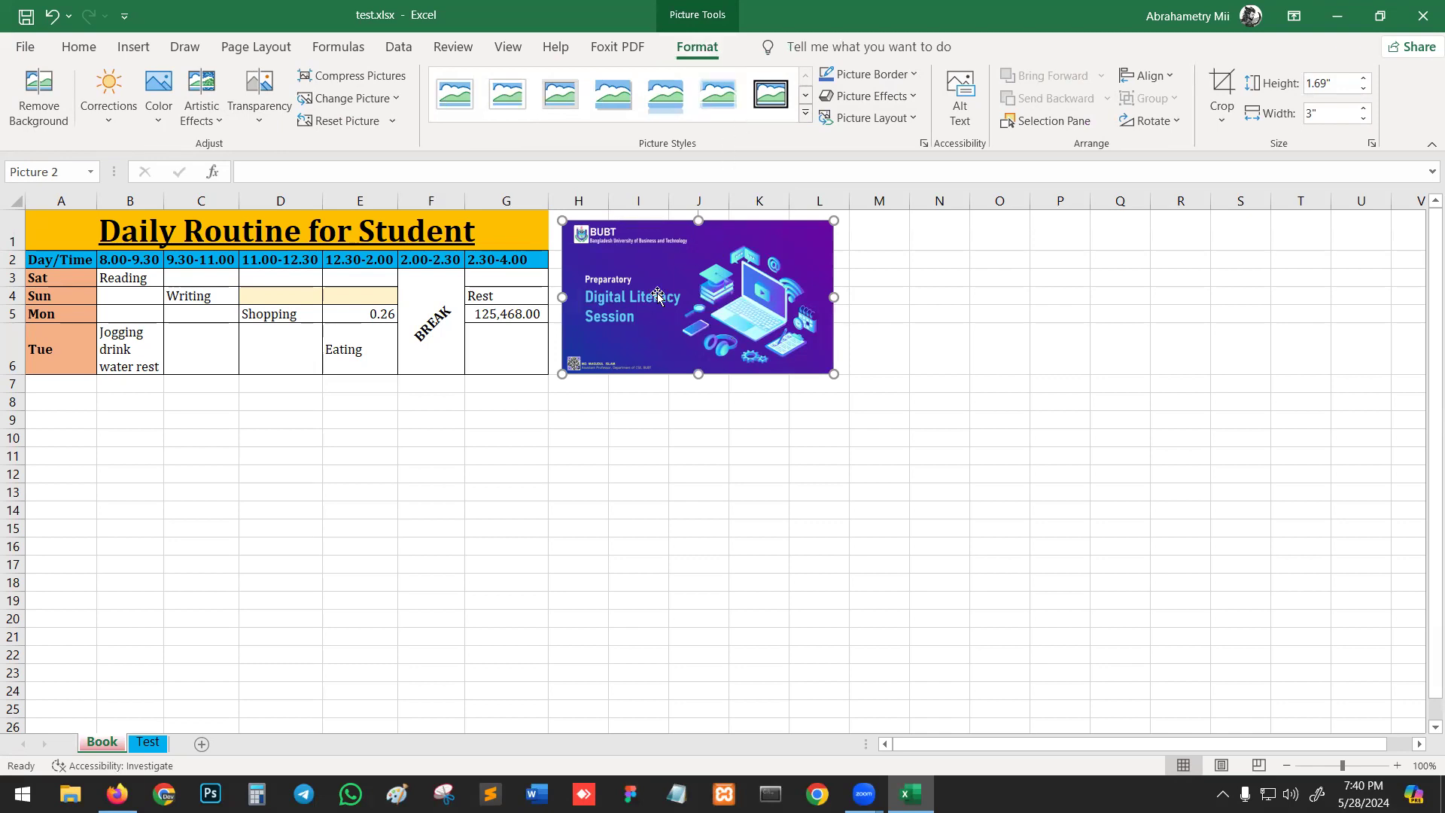
click(109, 94)
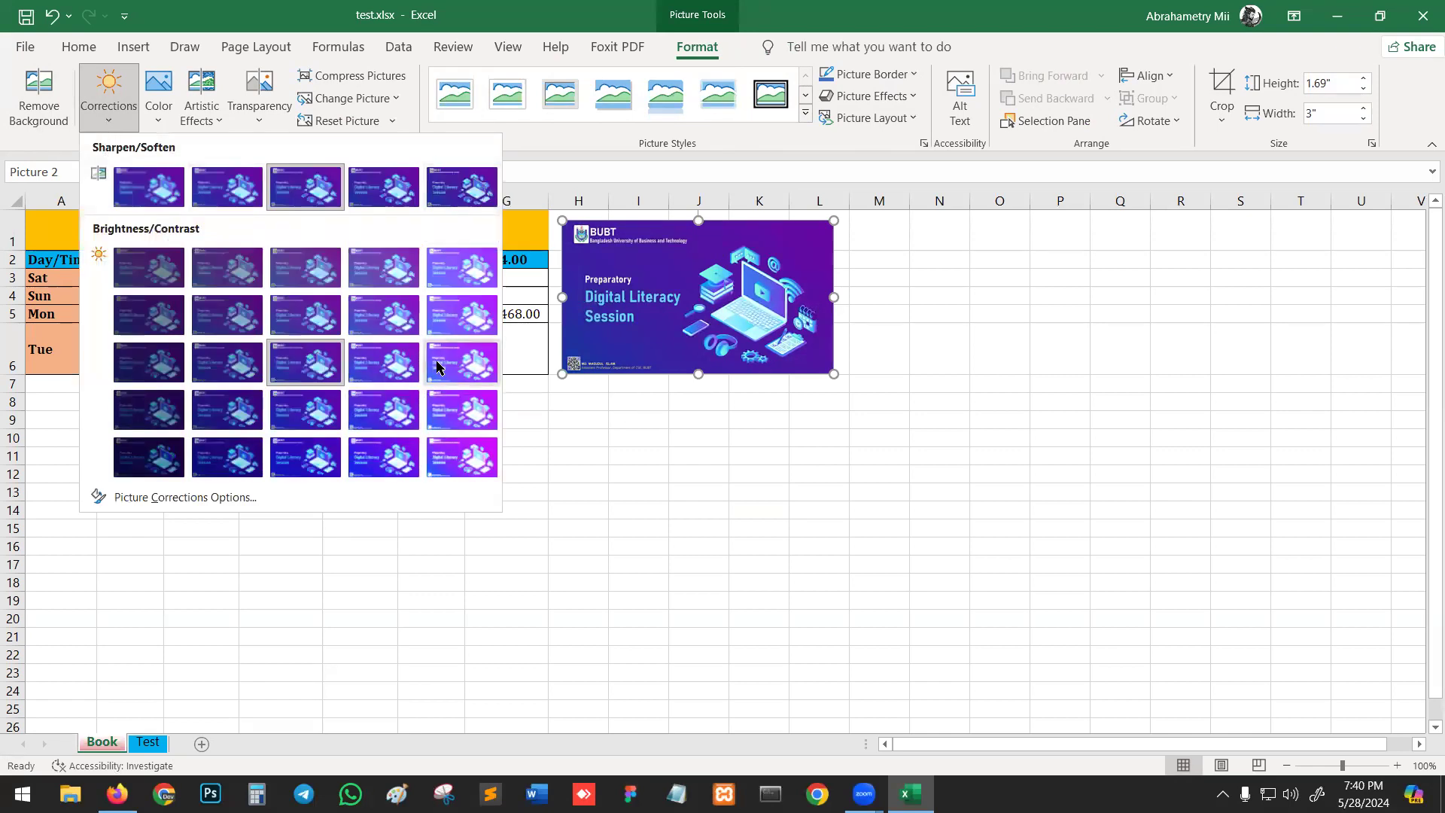
click(158, 117)
click(159, 117)
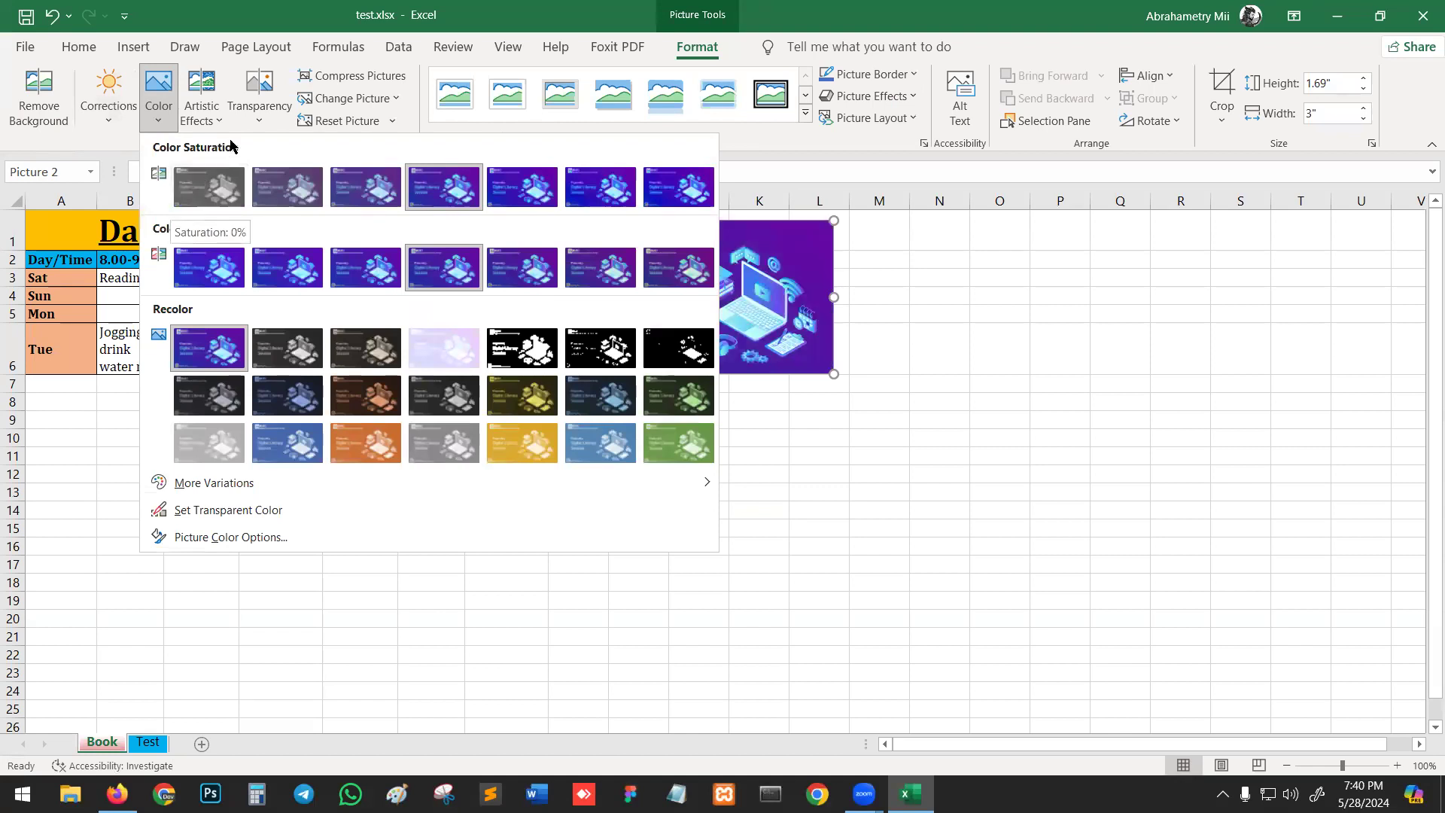
click(201, 102)
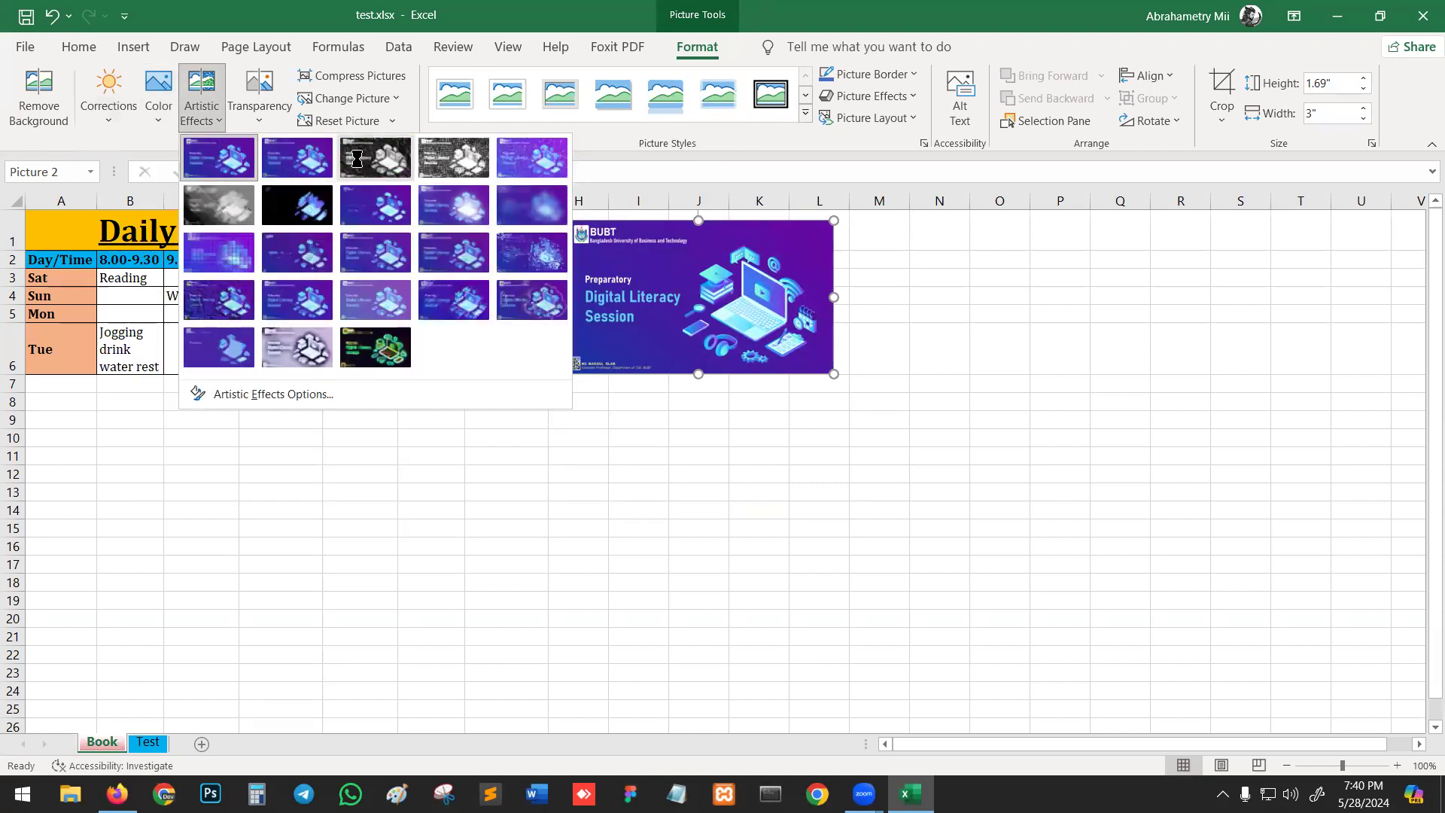
click(256, 113)
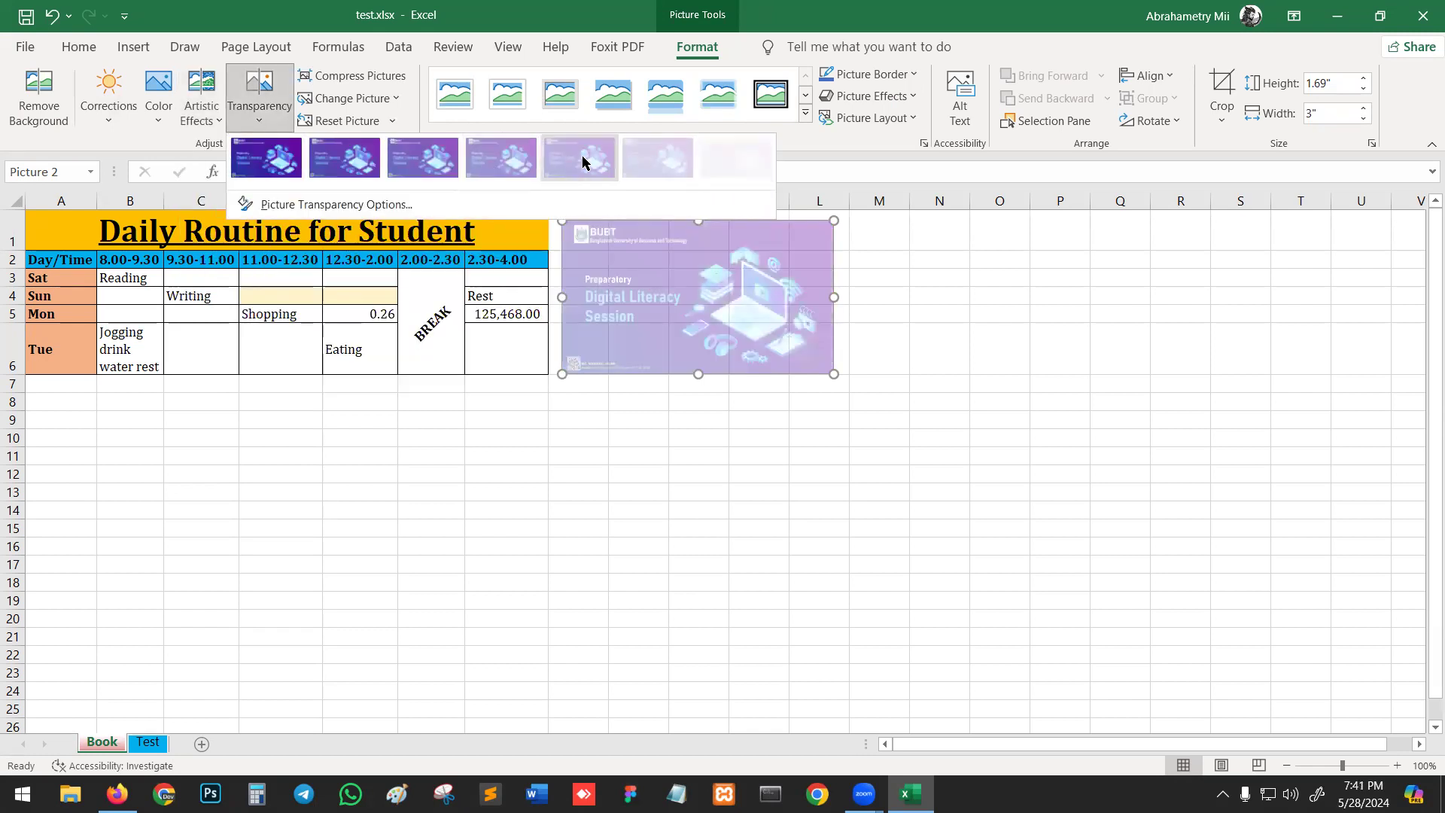
click(418, 98)
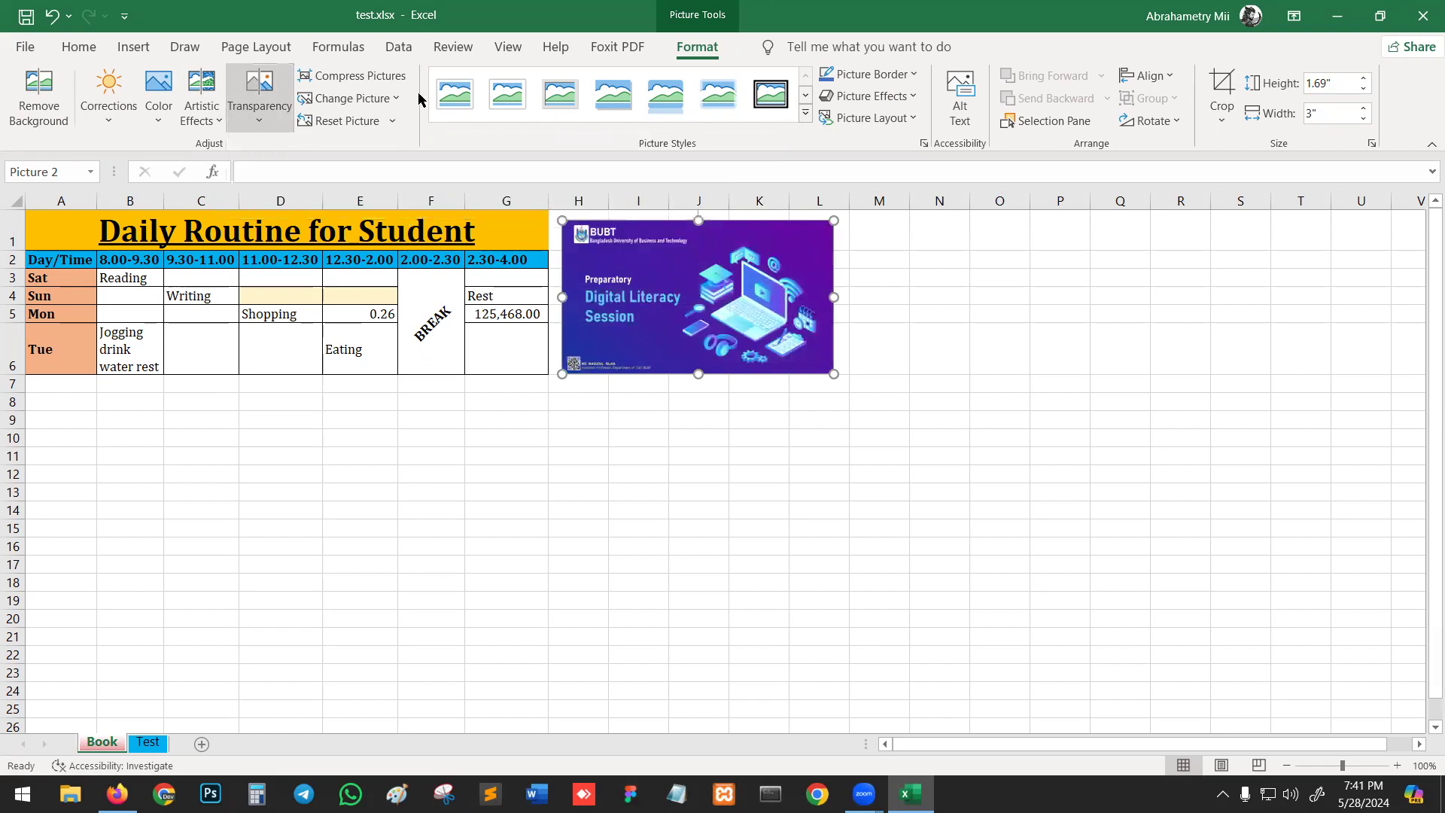
click(805, 113)
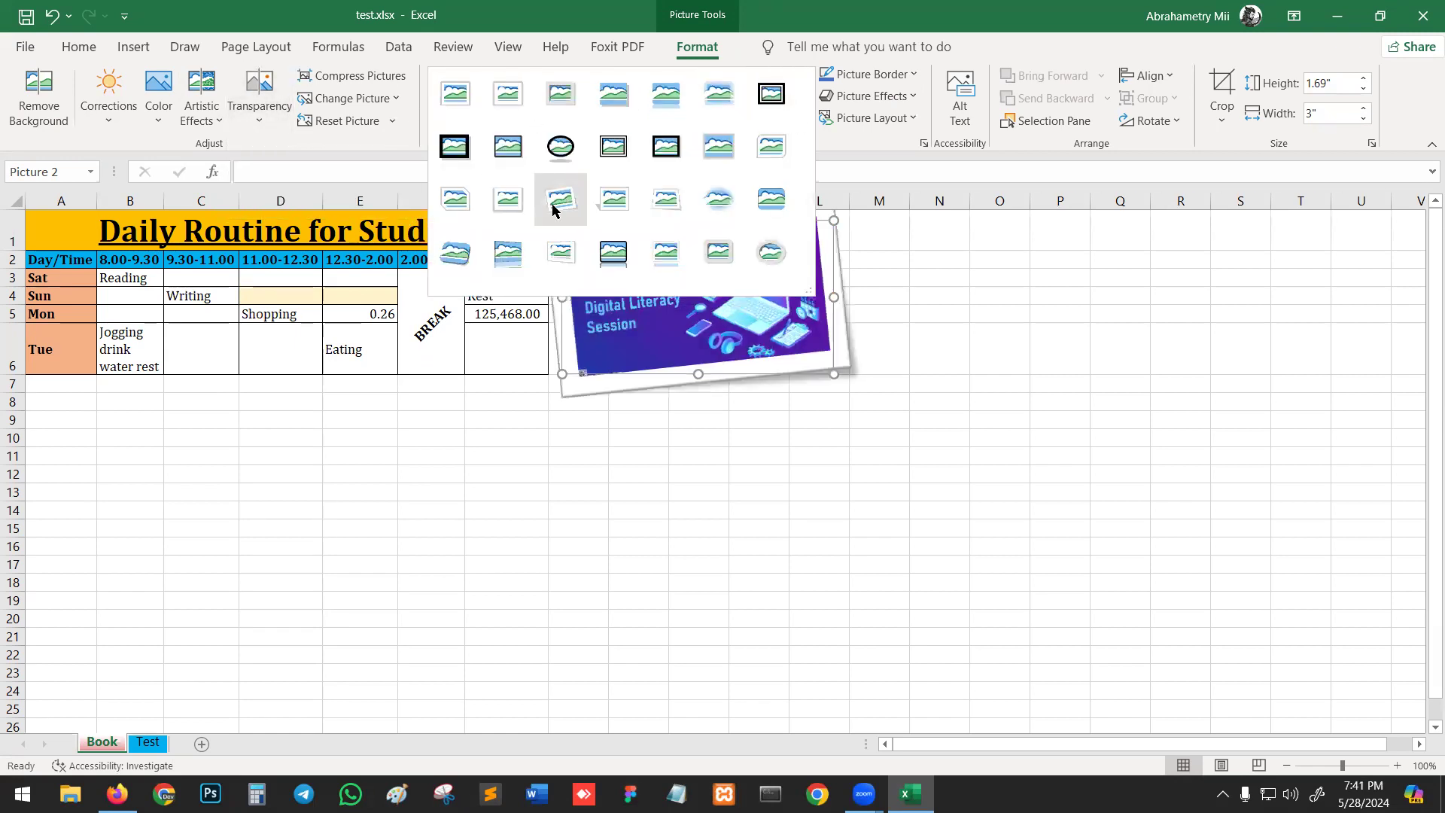
click(816, 355)
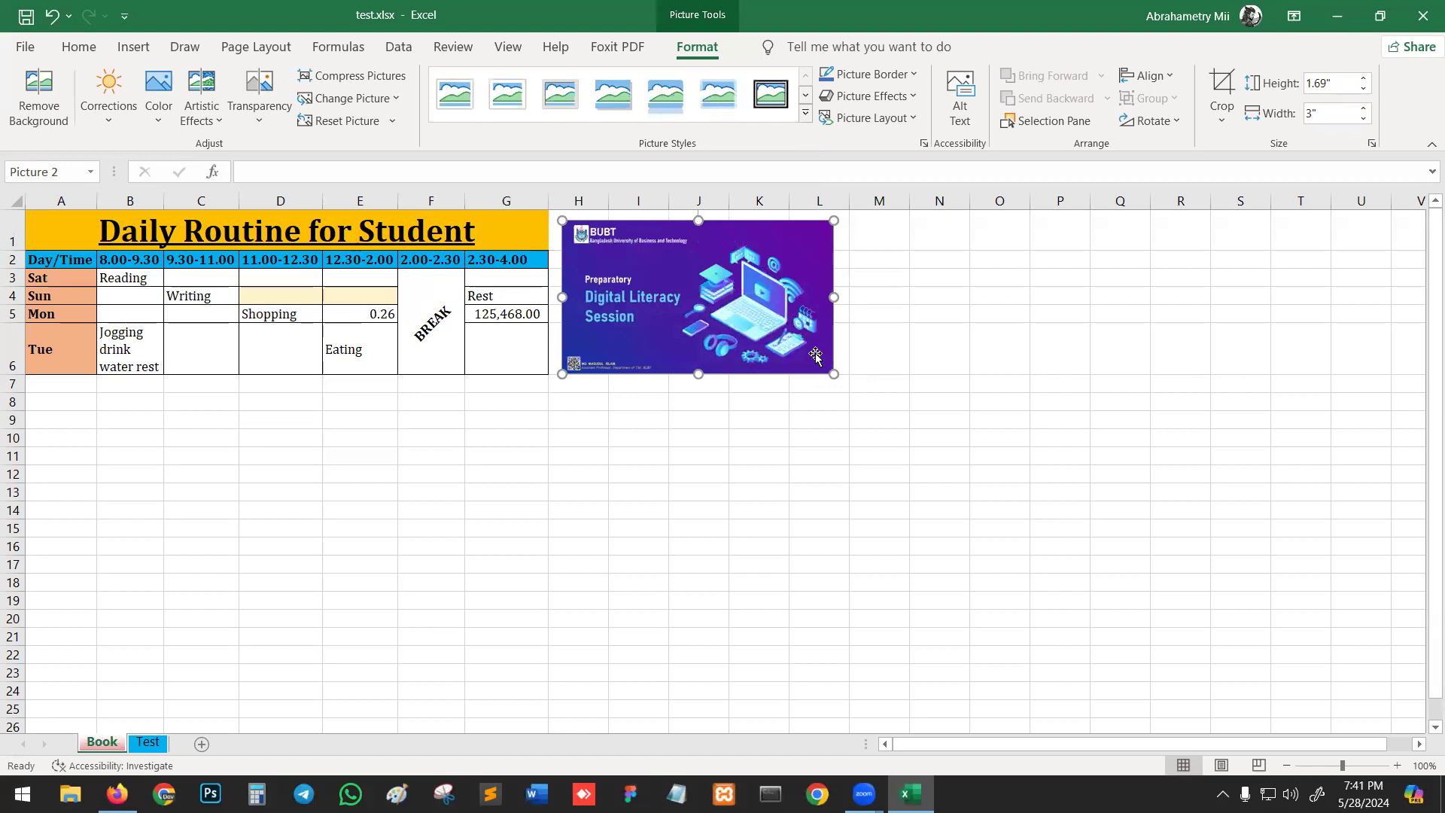
Give the picture a thick border and color it Light Gray, Background 2
click(914, 87)
mouse_move(899, 361)
click(1082, 555)
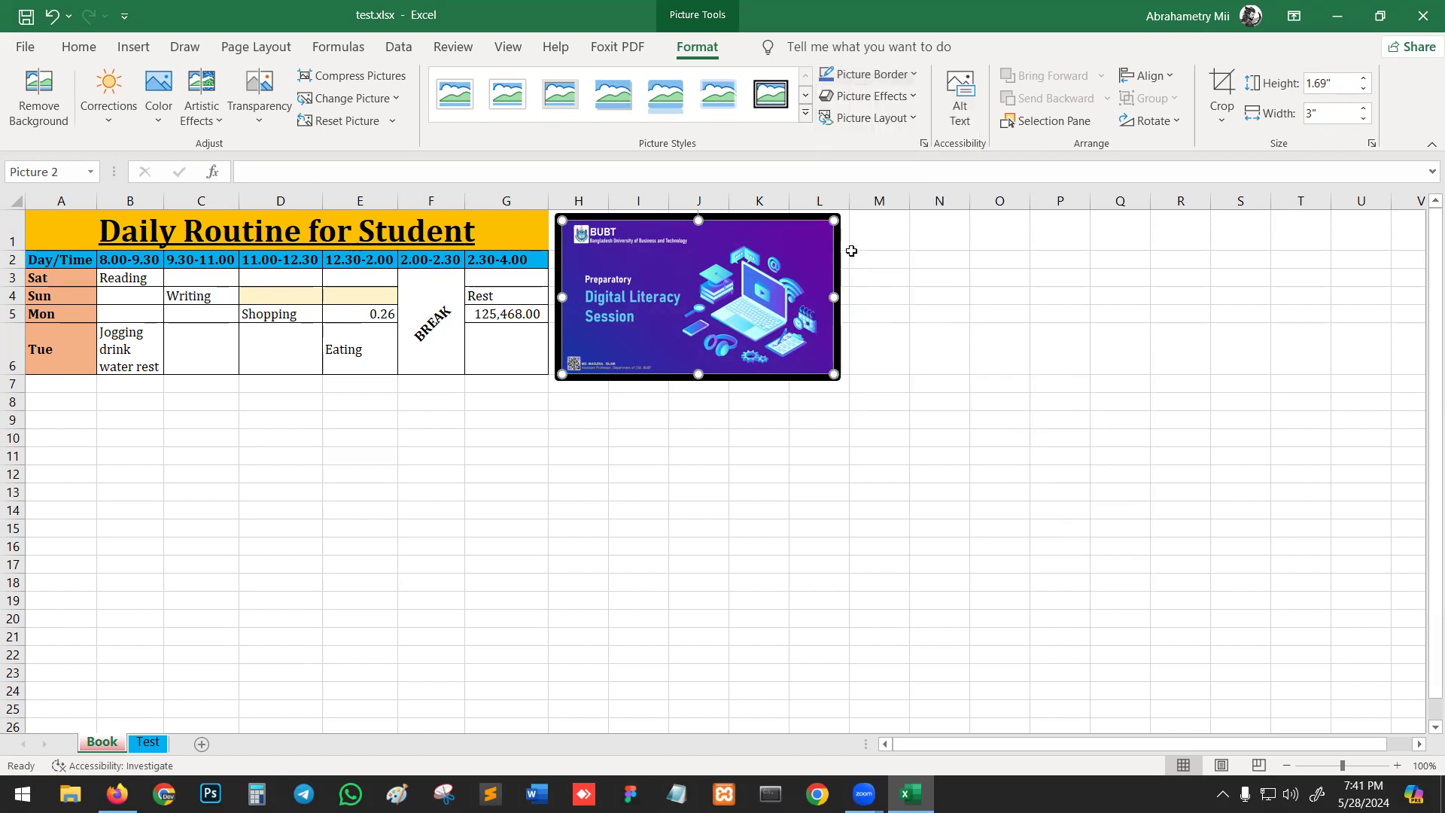
click(912, 75)
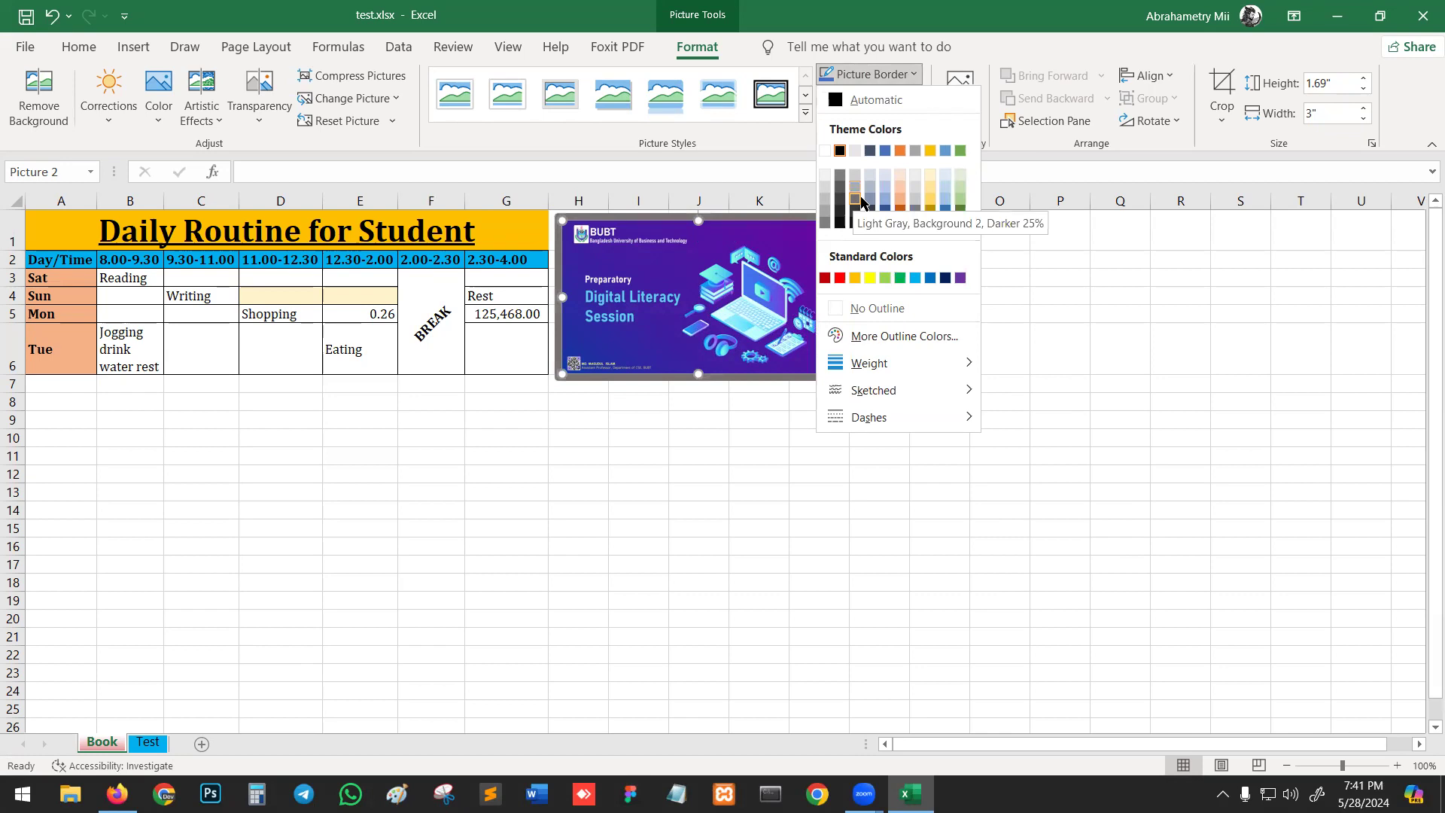
click(855, 151)
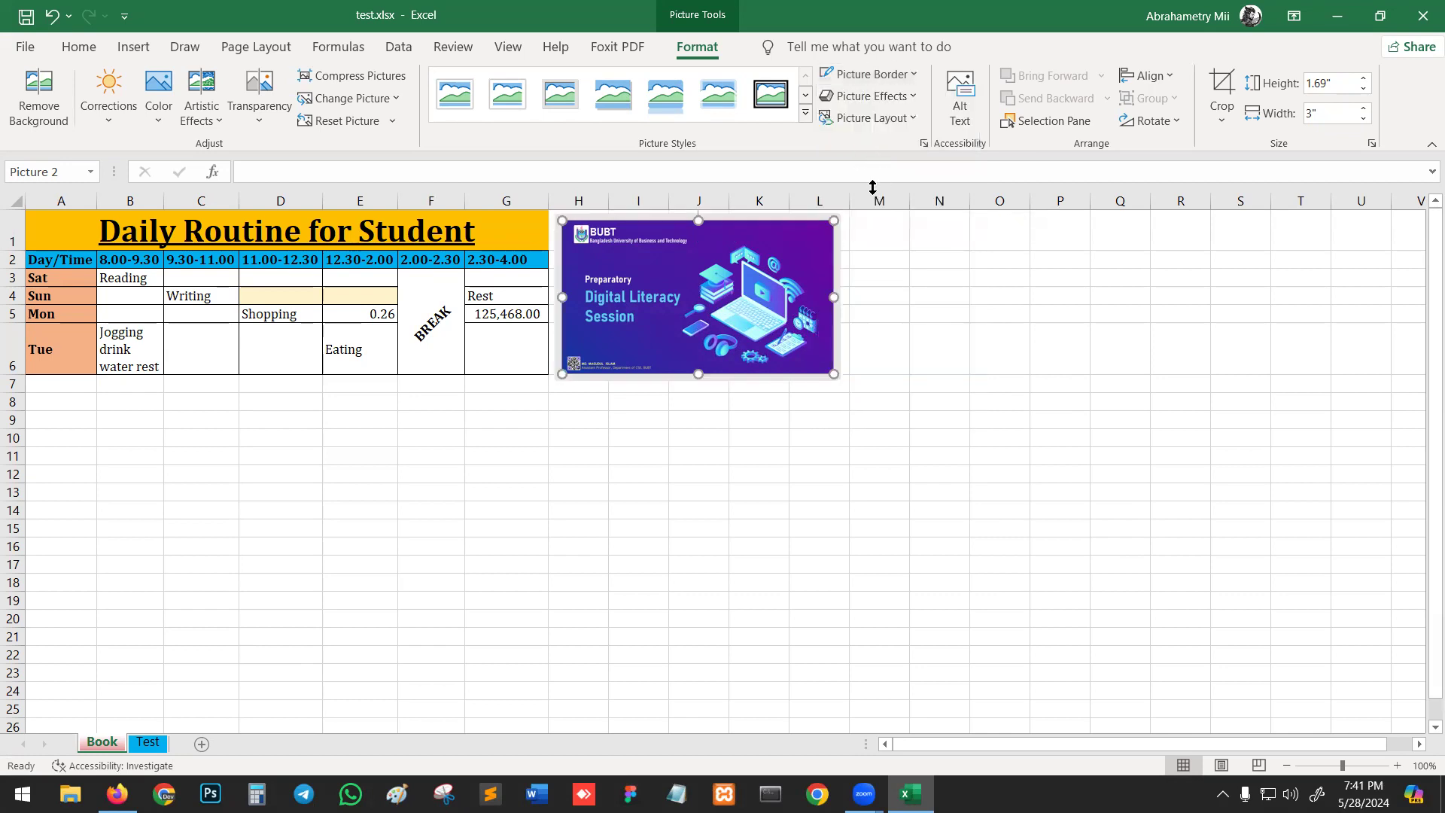
Apply a strong soft-edge variation to the picture
click(916, 96)
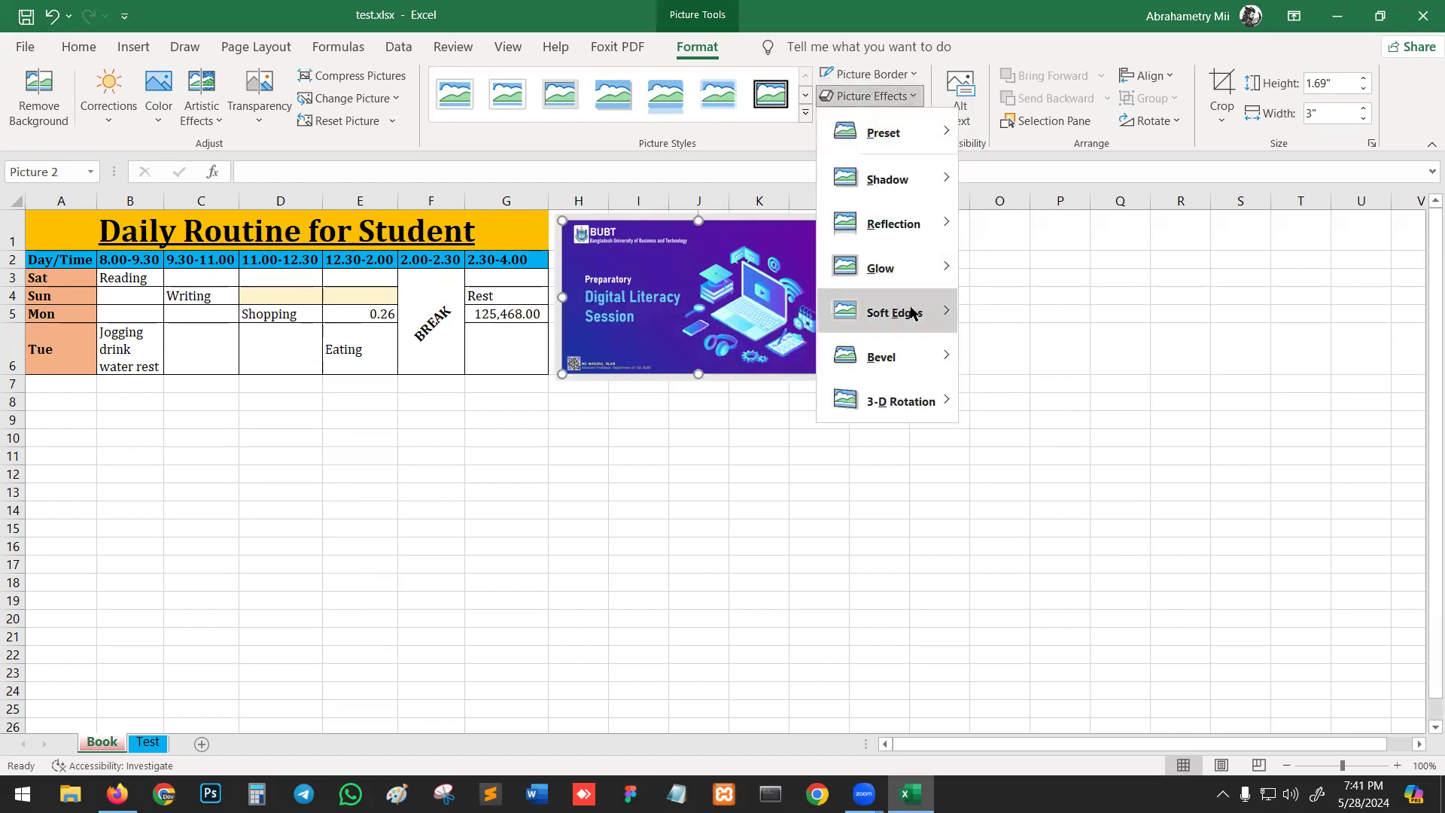
mouse_move(914, 313)
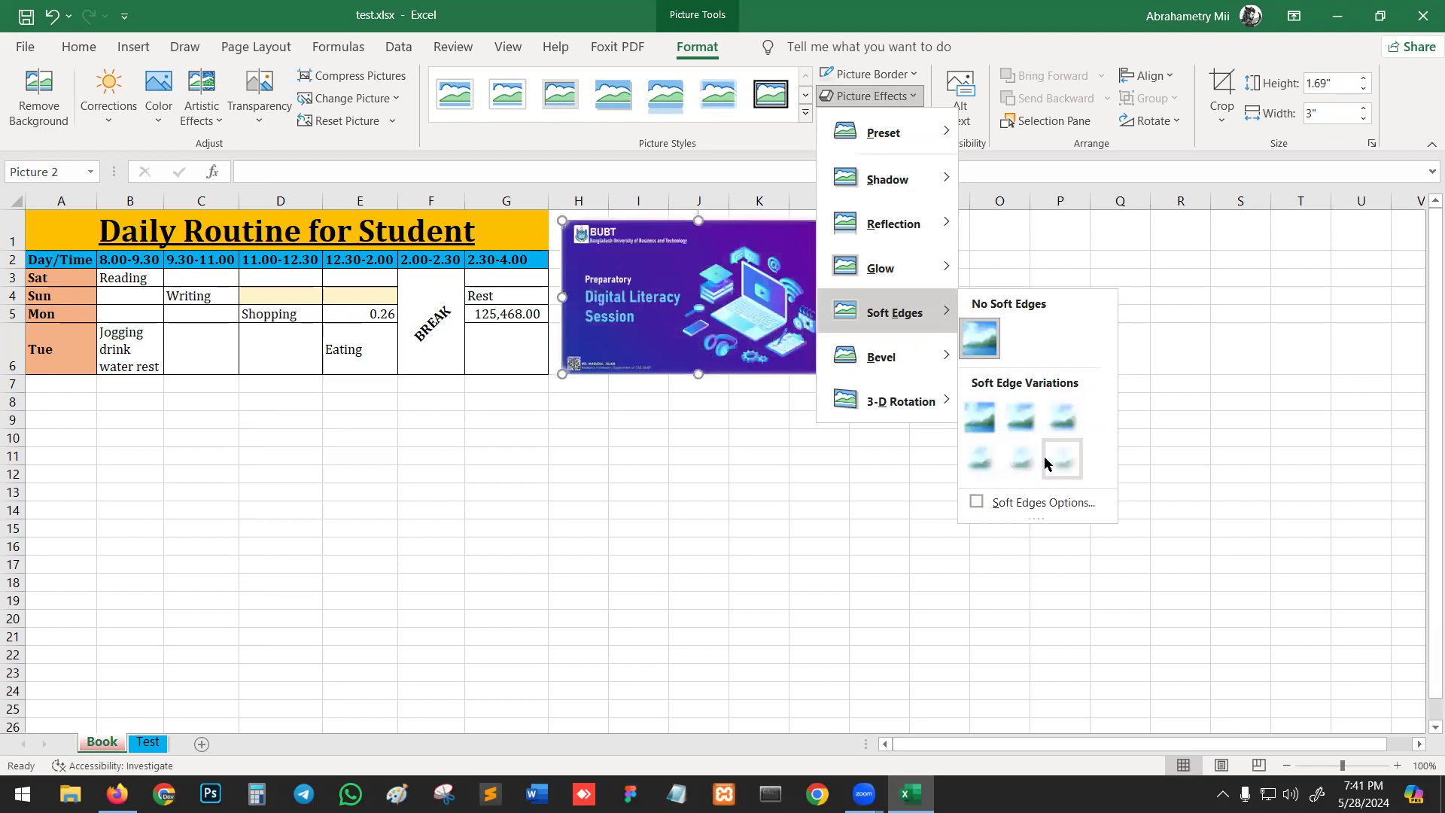
click(1022, 461)
Try moving the picture below the timetable and undo the moves
drag(732, 272, 384, 422)
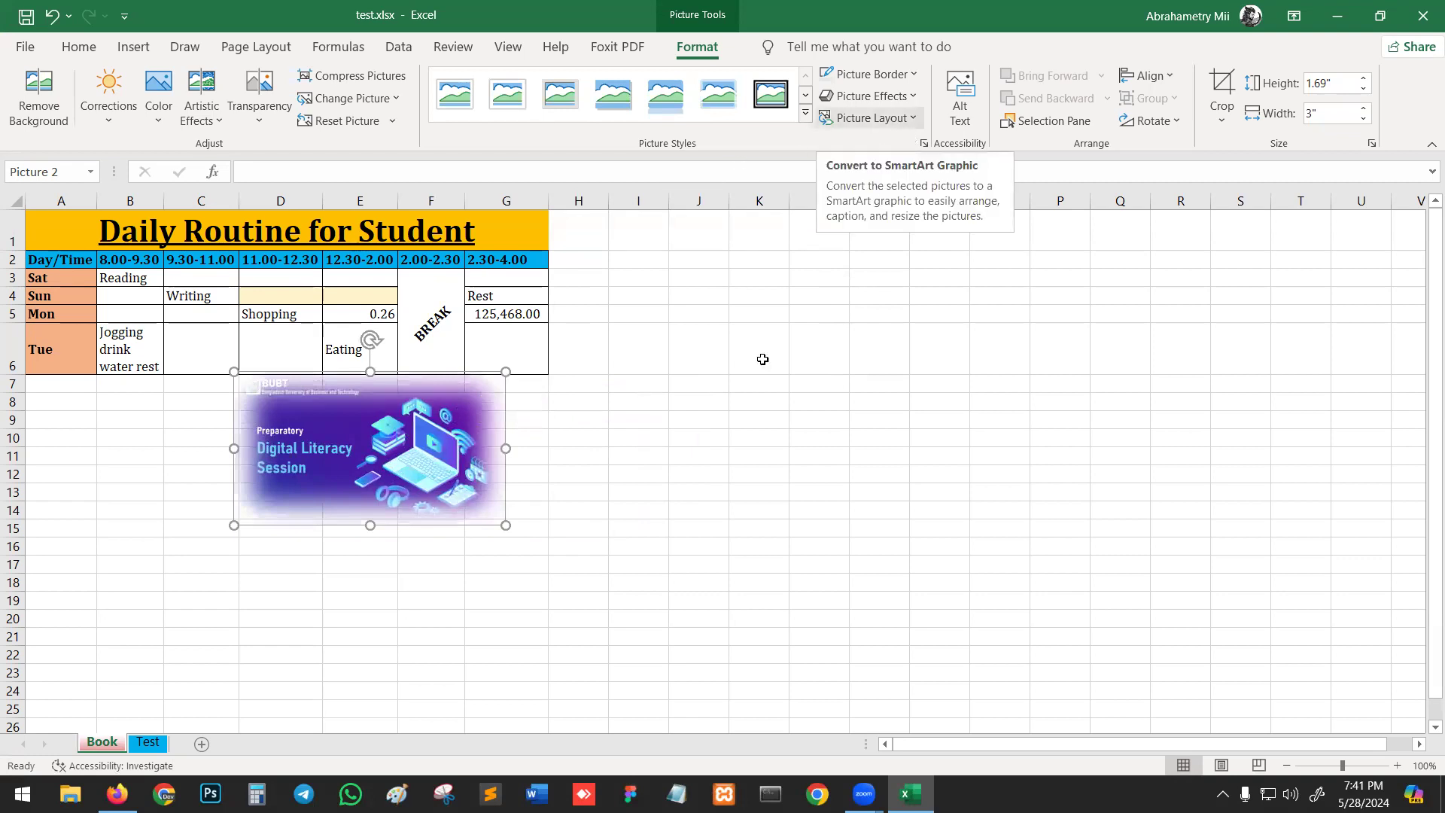
drag(392, 459, 189, 488)
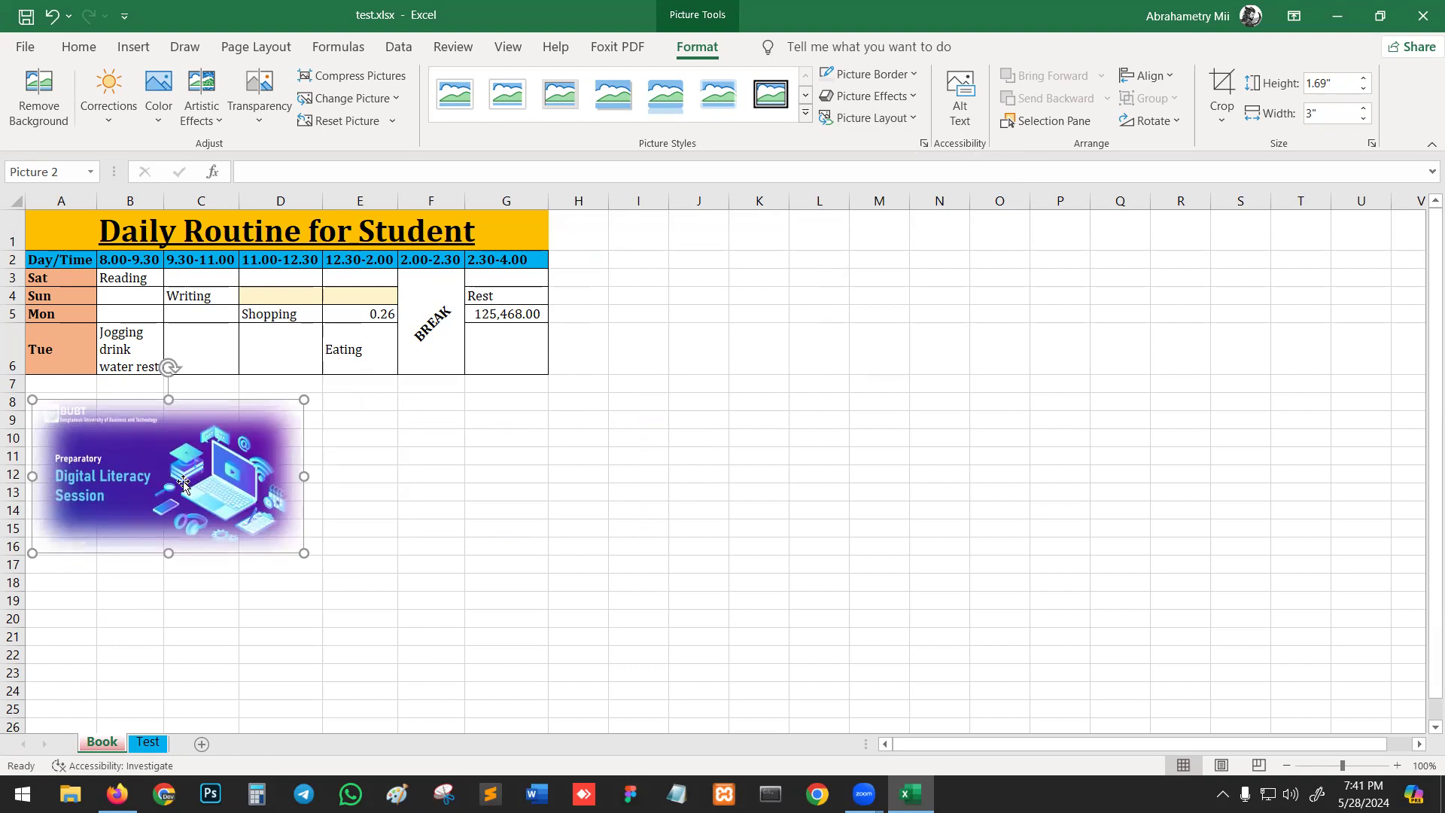
mouse_move(181, 482)
mouse_down()
mouse_move(335, 485)
mouse_move(349, 469)
mouse_move(188, 469)
mouse_up()
drag(295, 529, 871, 393)
key(ctrl+z)
key(ctrl+z)
key(ctrl+z)
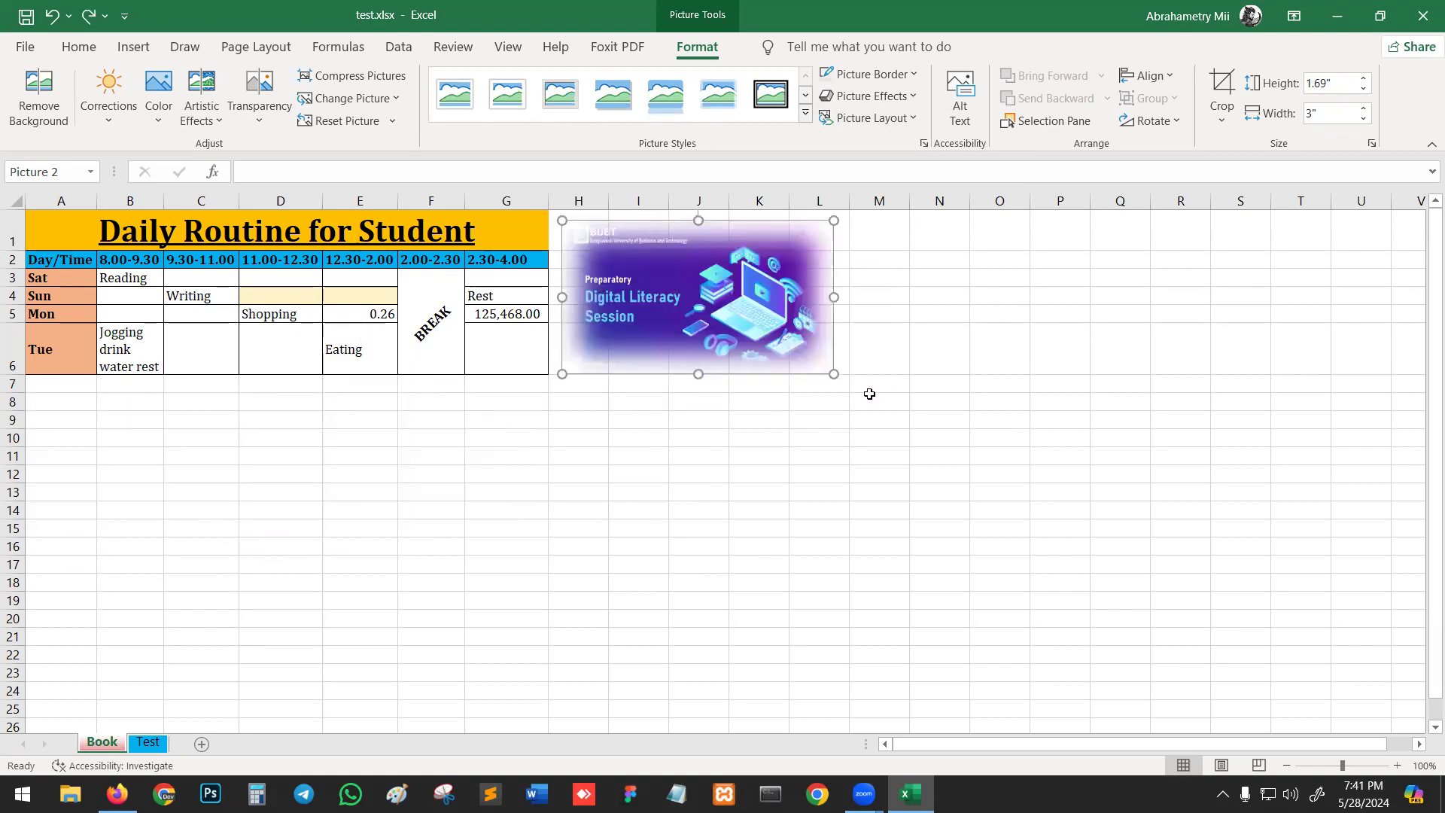
Enlarge the picture to about 3.01 by 5.34 inches and position it in the empty area beside the timetable
drag(756, 335, 702, 340)
drag(826, 410, 1037, 525)
drag(783, 338, 820, 339)
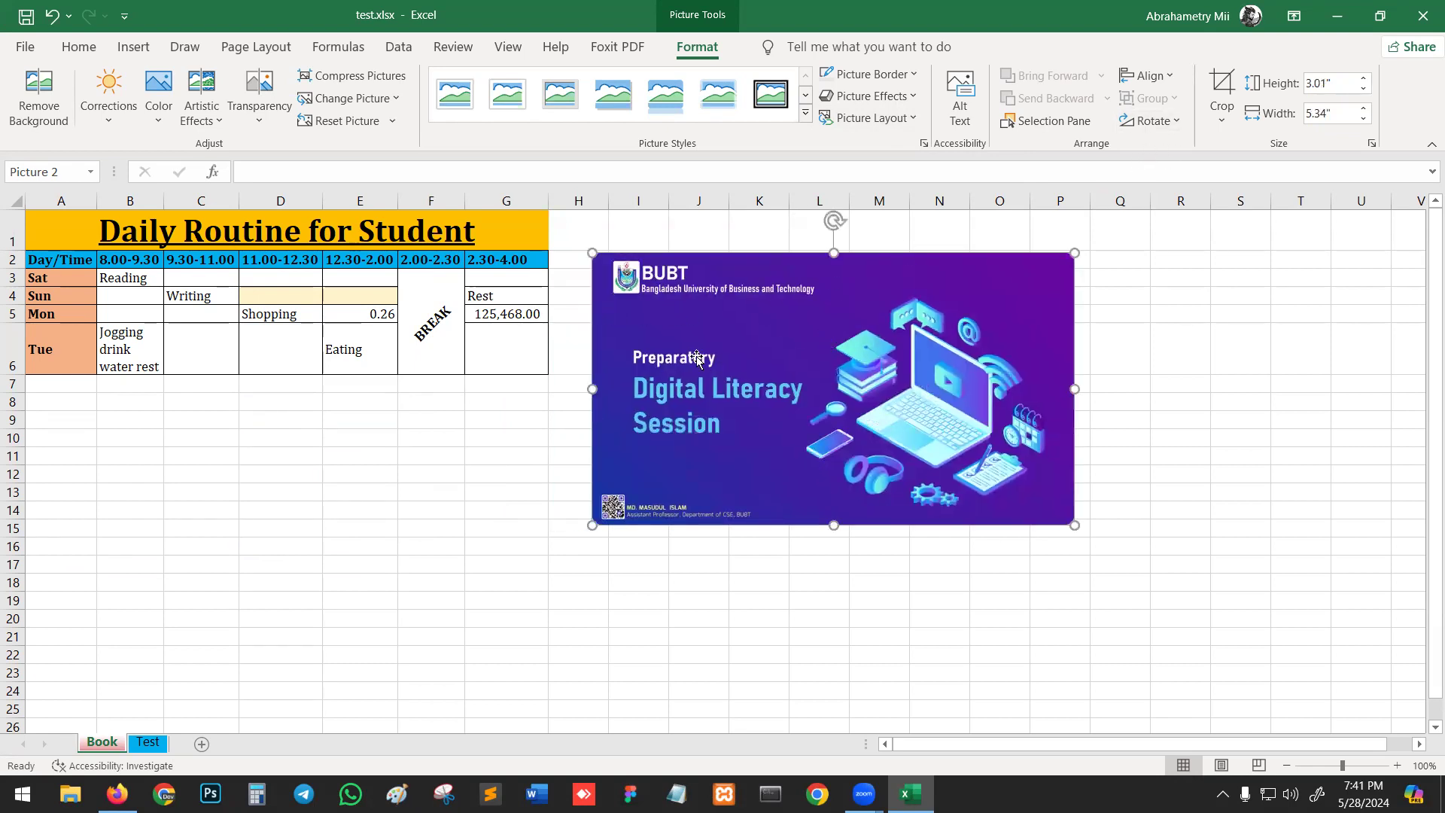
Crop the picture to the laptop illustration, about 2.59 by 2.73 inches, and move it next to the timetable
click(1224, 85)
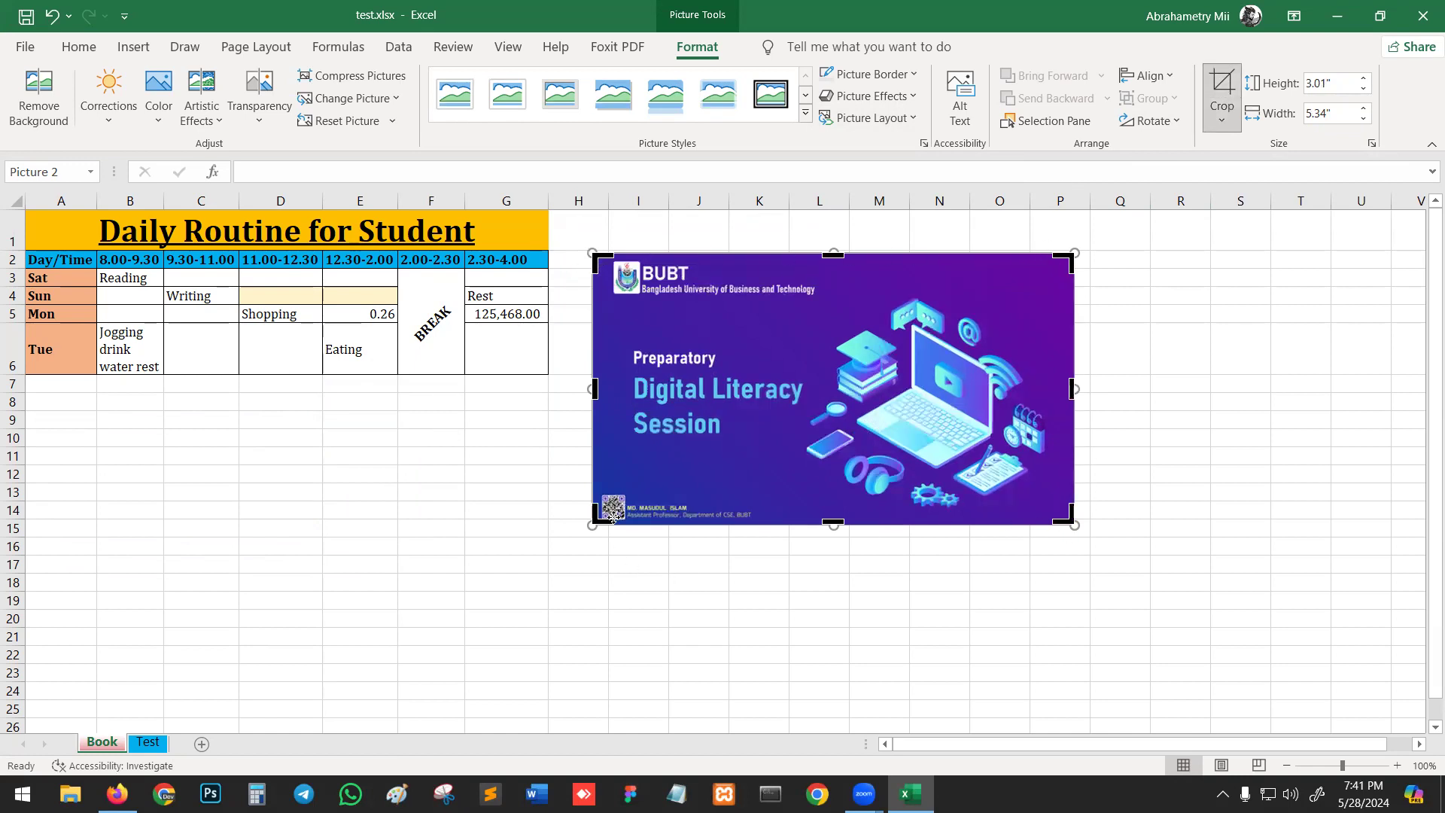
drag(594, 390, 807, 400)
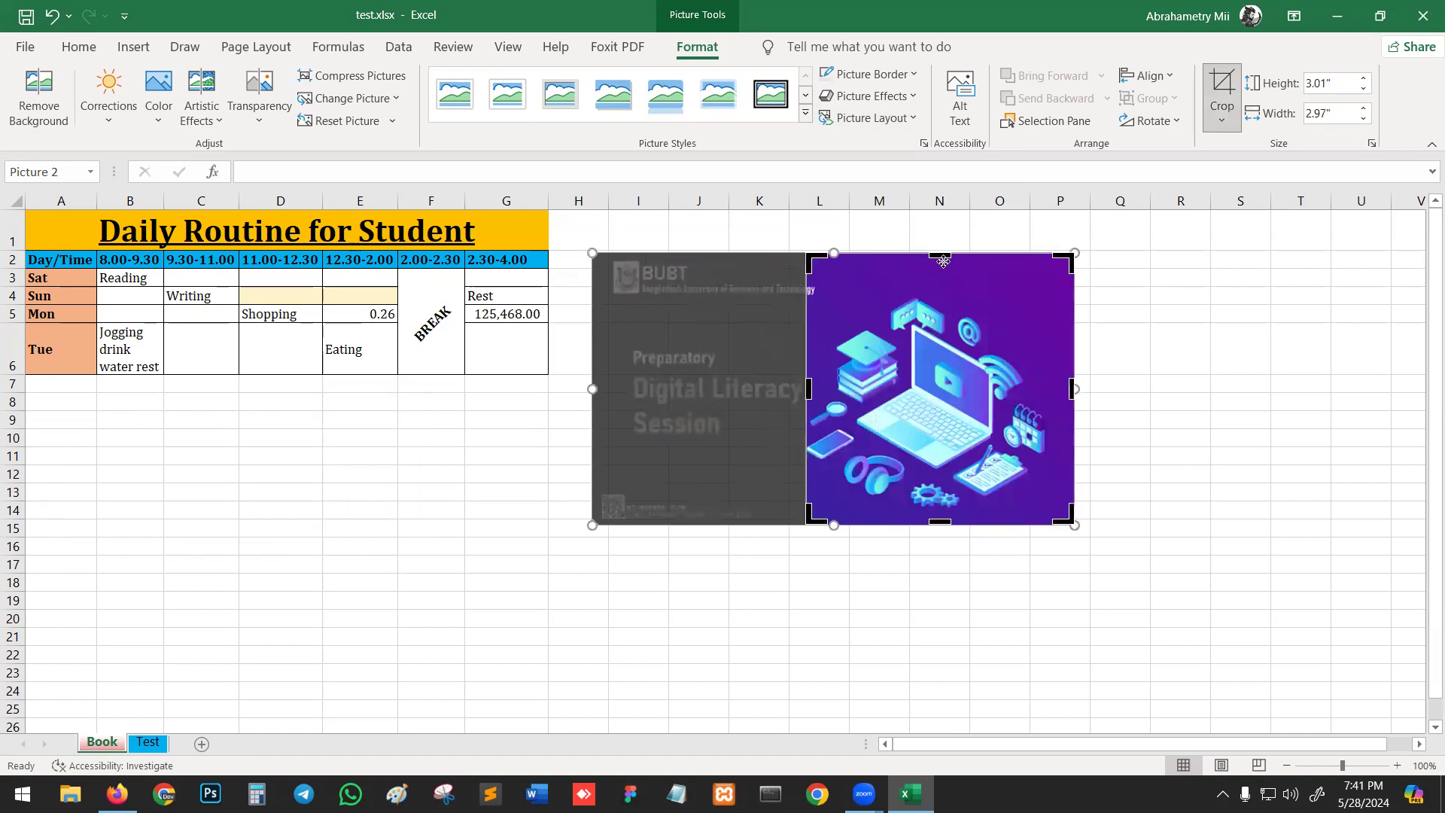
drag(938, 255, 938, 292)
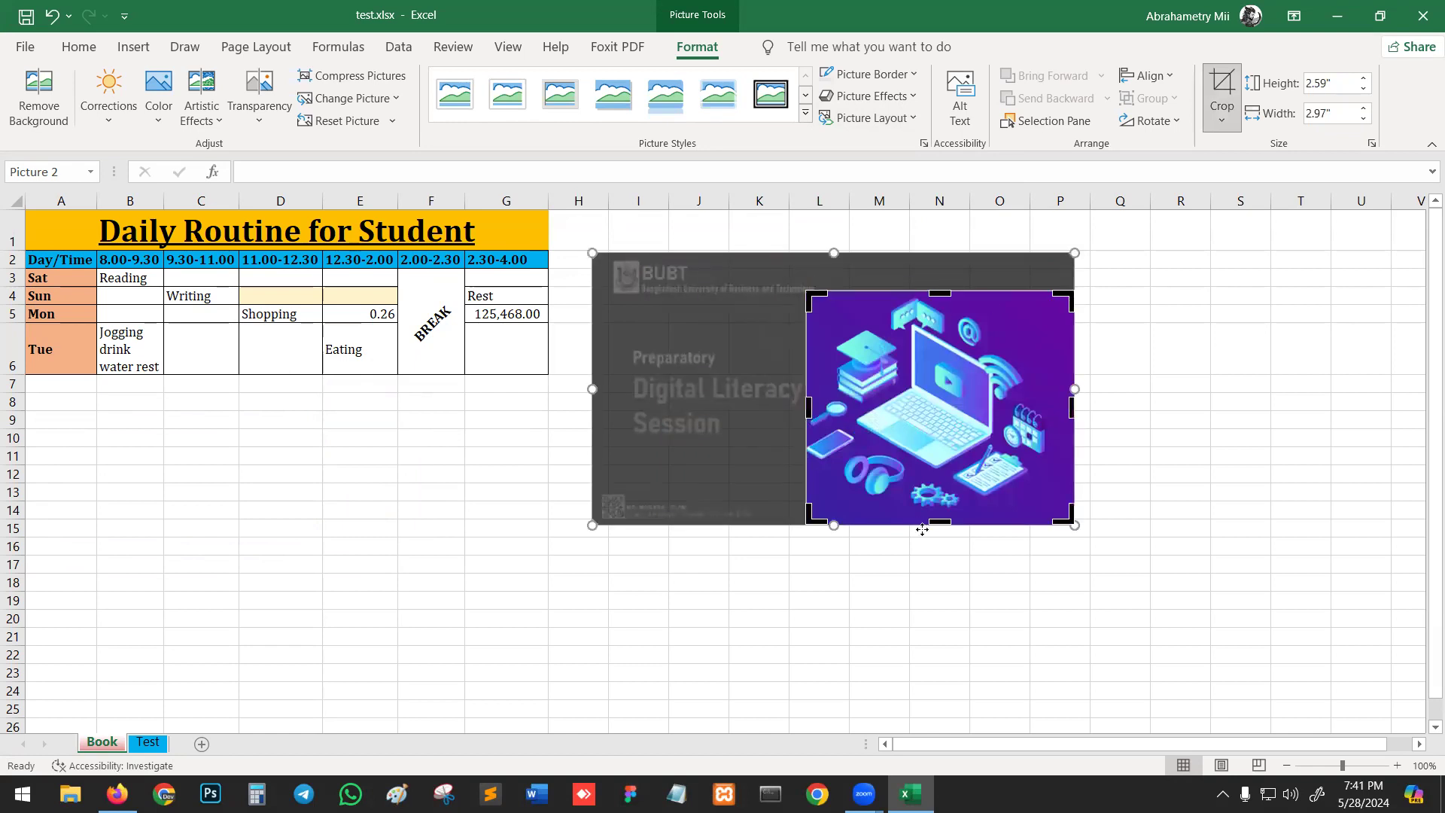
drag(1071, 407, 1052, 404)
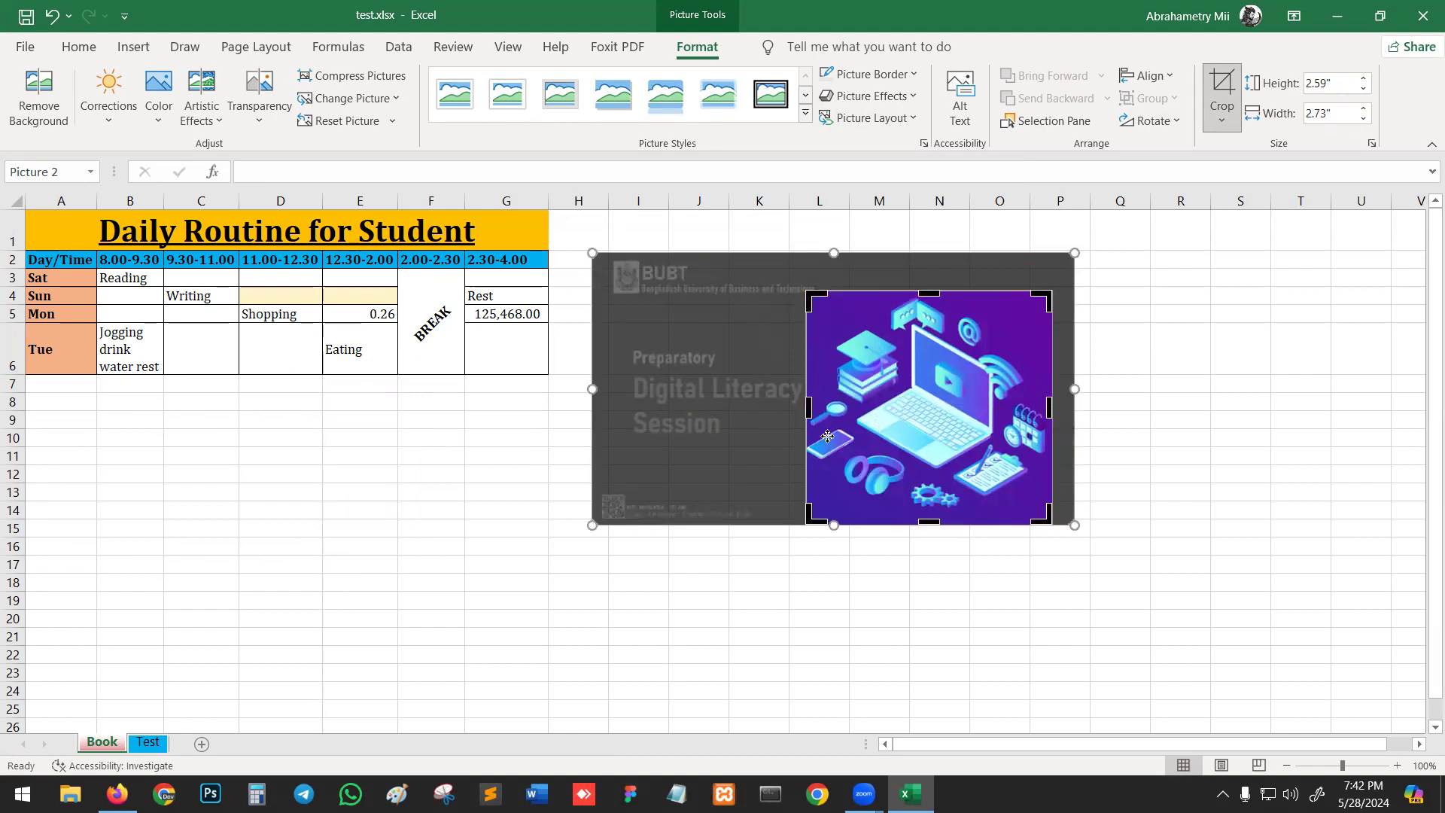
click(1223, 94)
drag(899, 402, 677, 338)
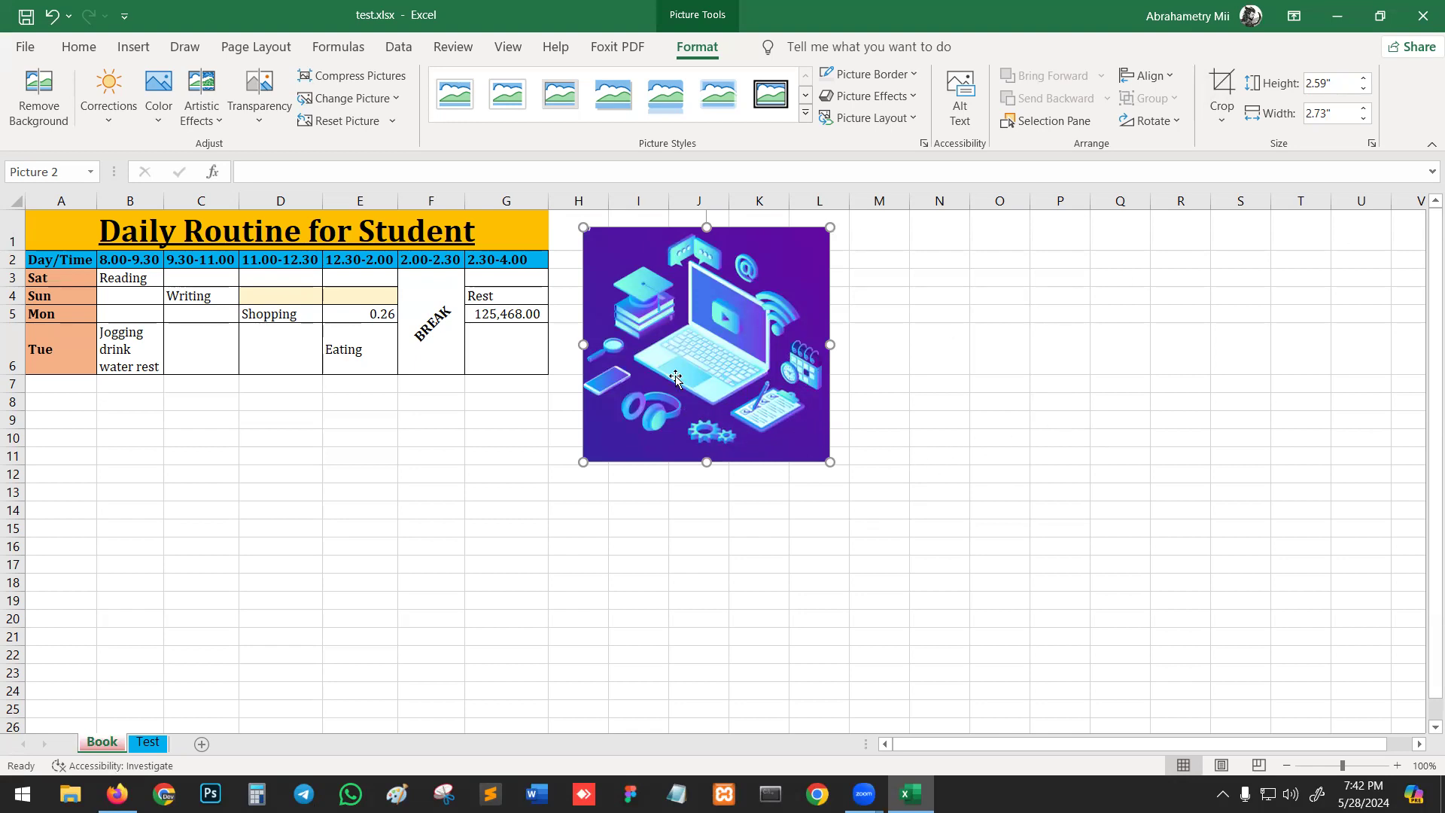
mouse_move(697, 342)
mouse_down()
mouse_move(699, 367)
mouse_move(710, 361)
mouse_up()
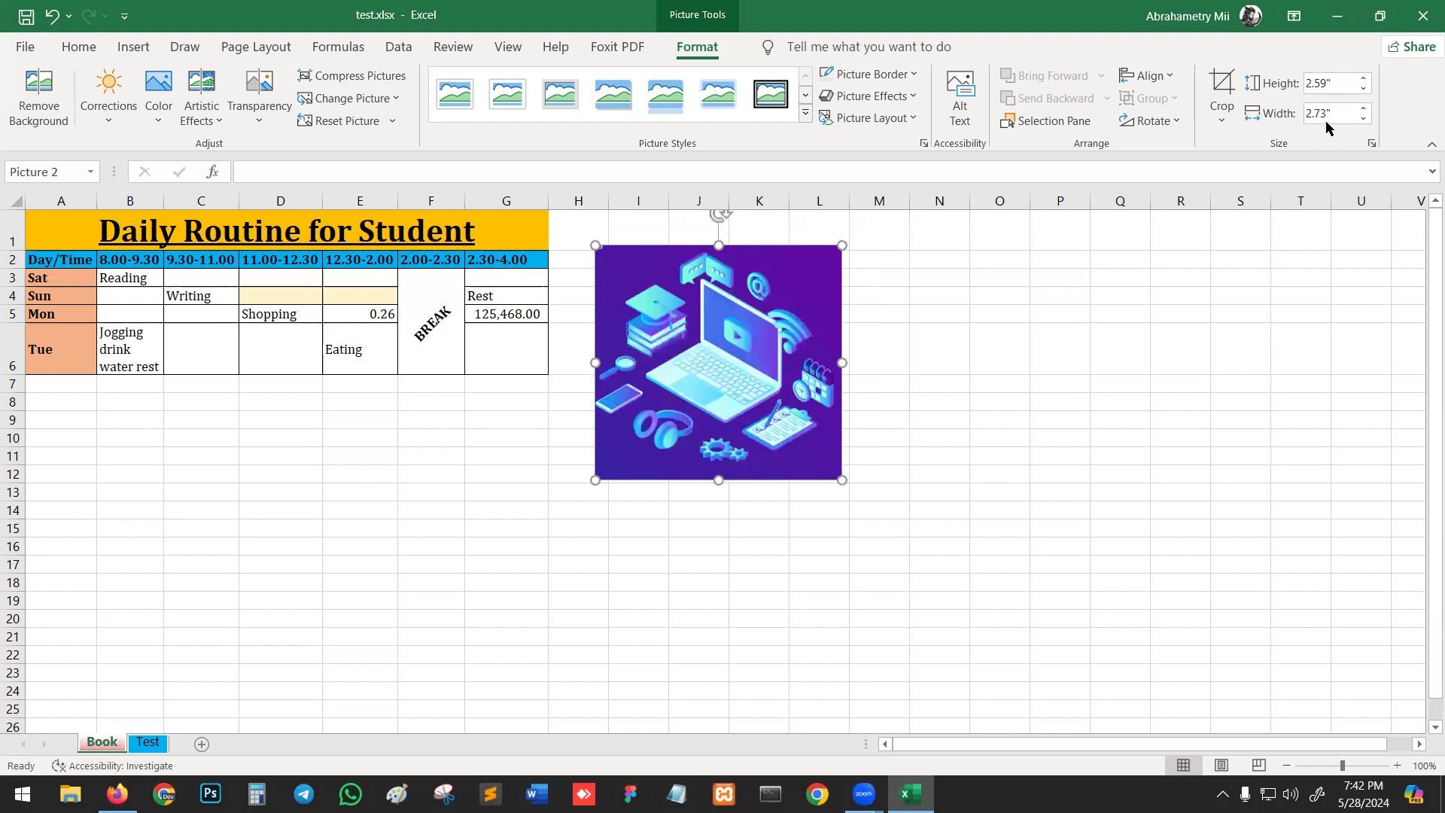
Set the cropped picture's height to 1.5 inches, followed by its width to 1.5 inches, and deselect it
click(1329, 79)
text(1.5)
key(Return)
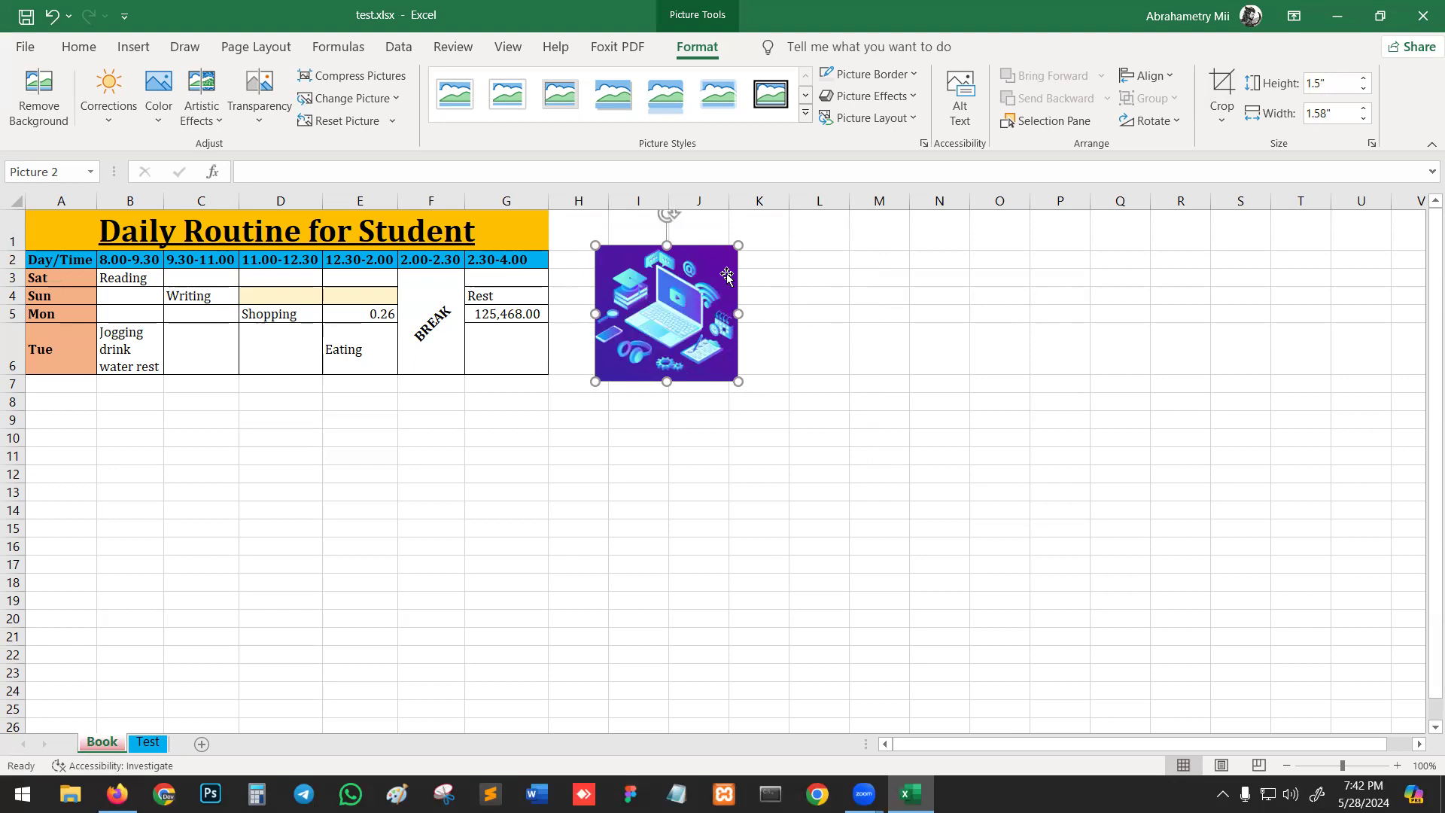
click(1332, 113)
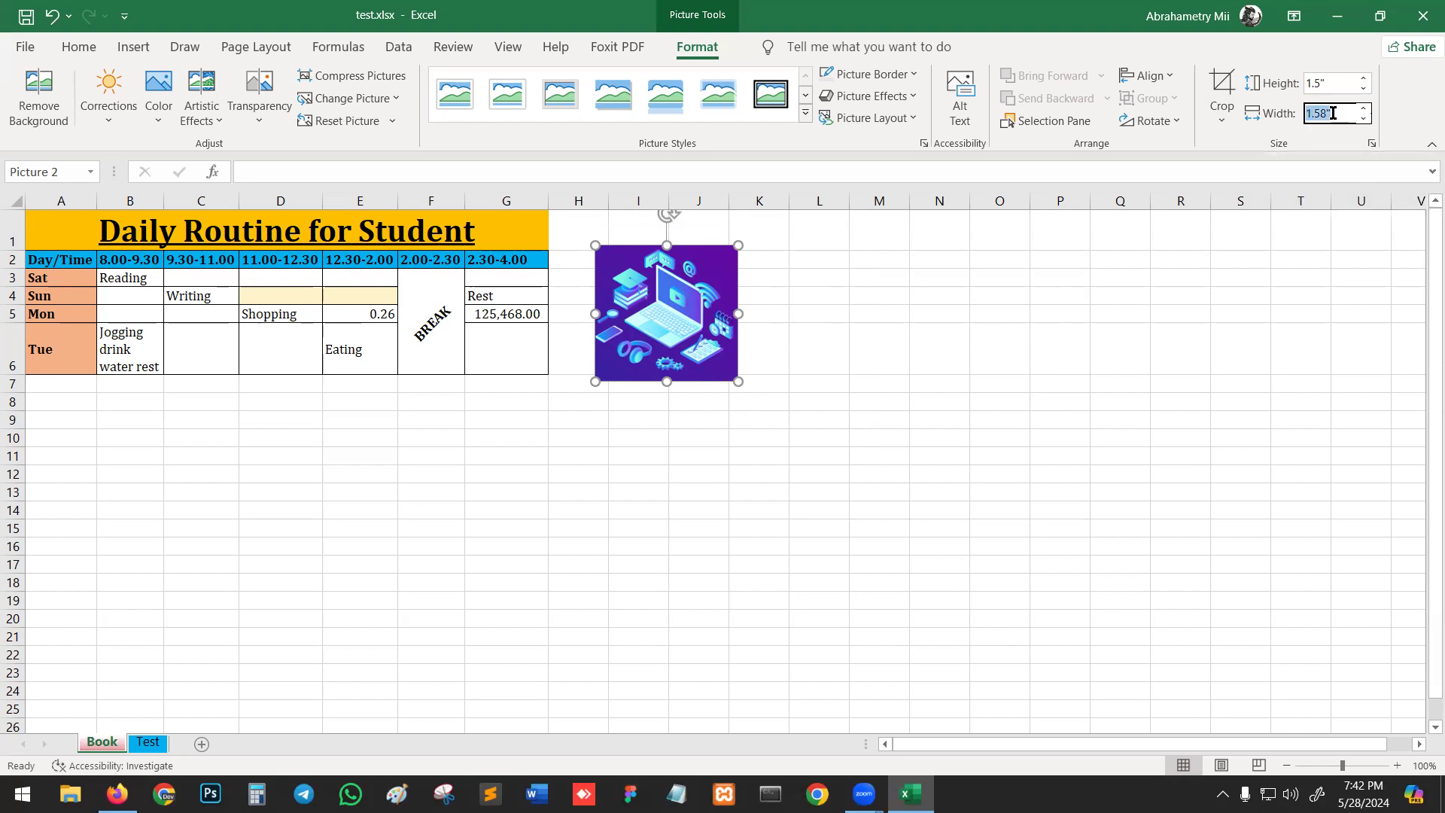
text(1.5)
key(Return)
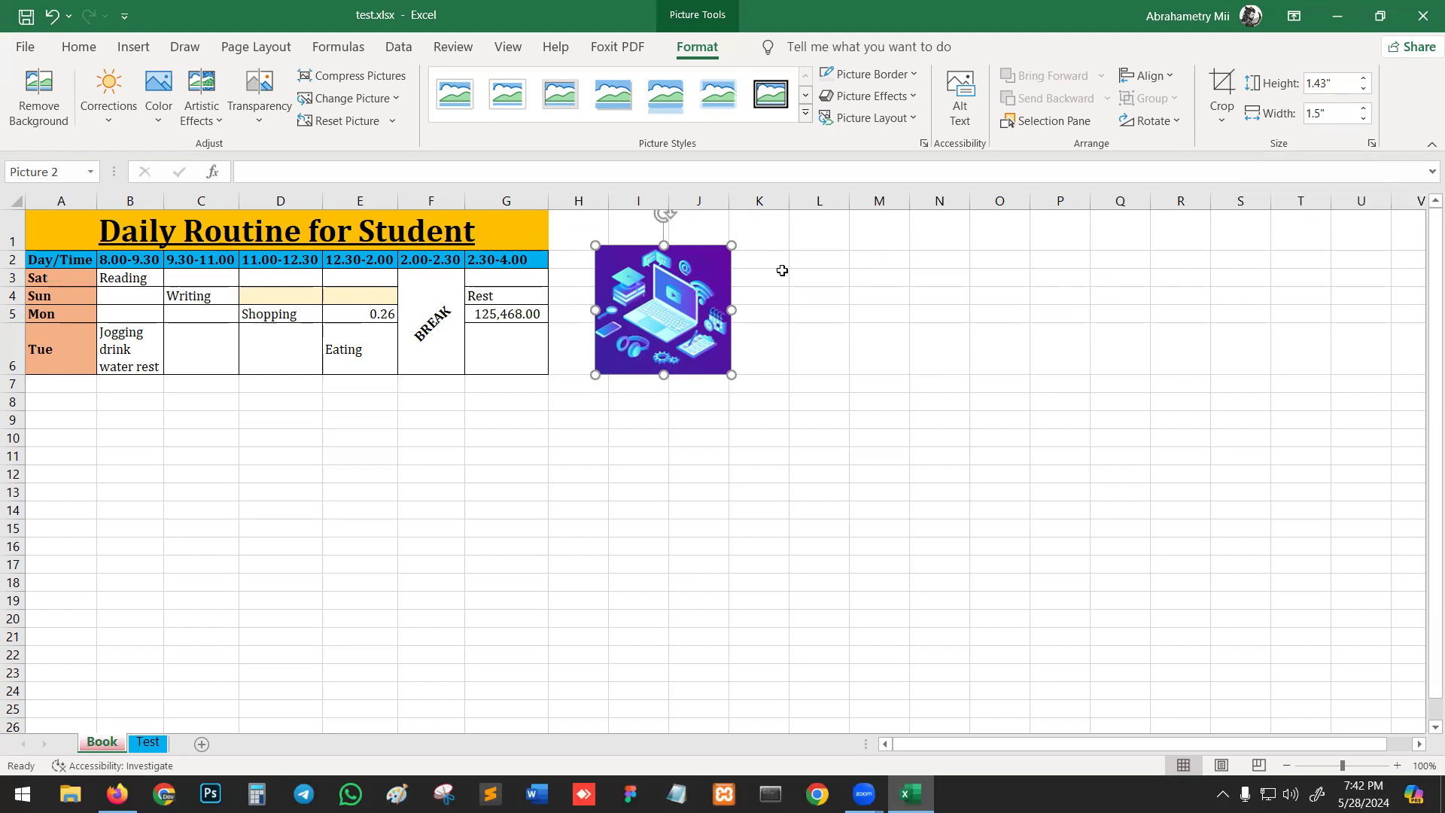
click(860, 417)
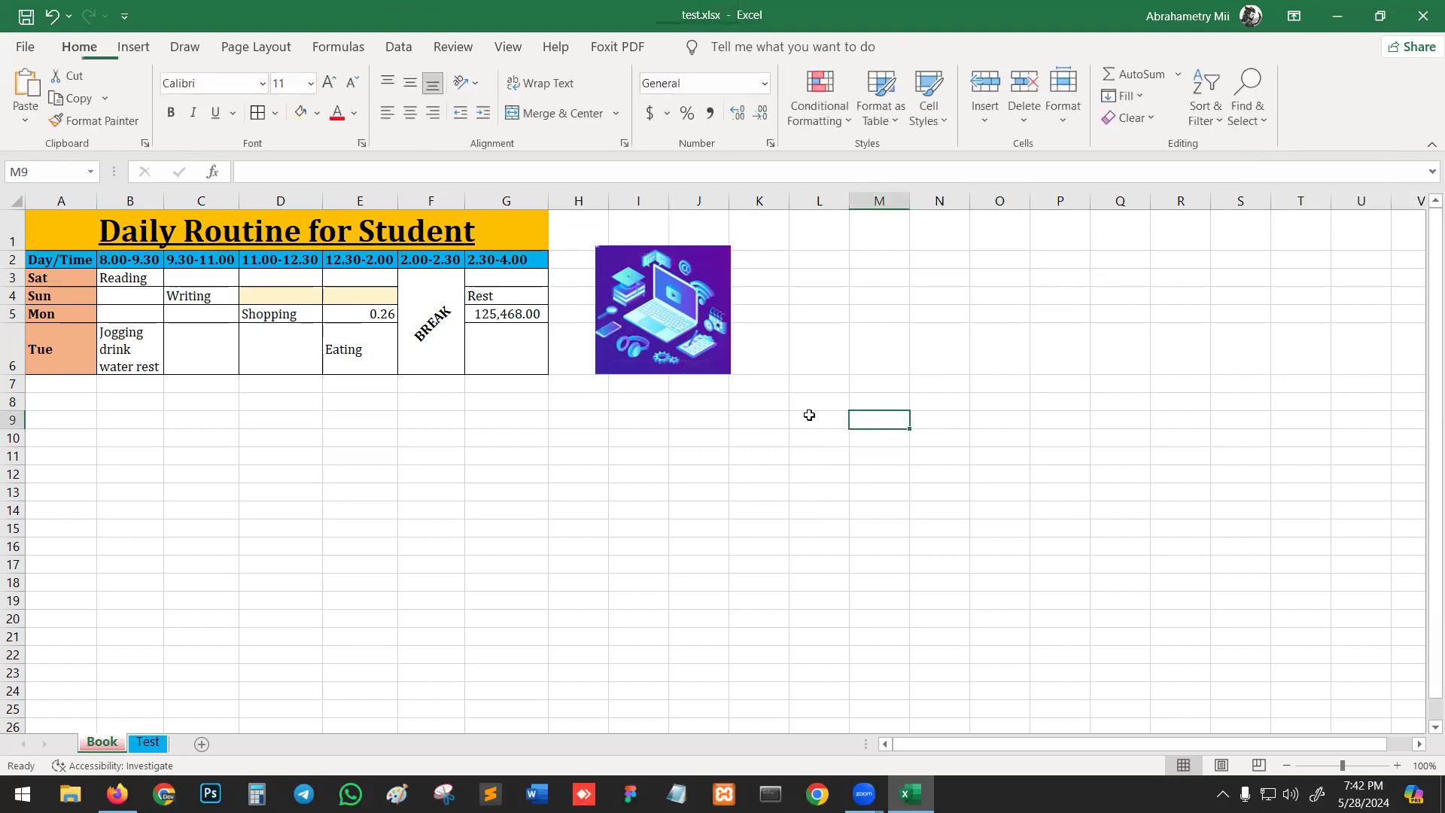
Examine the categories of shapes available for insertion, without adding one to the sheet
click(133, 48)
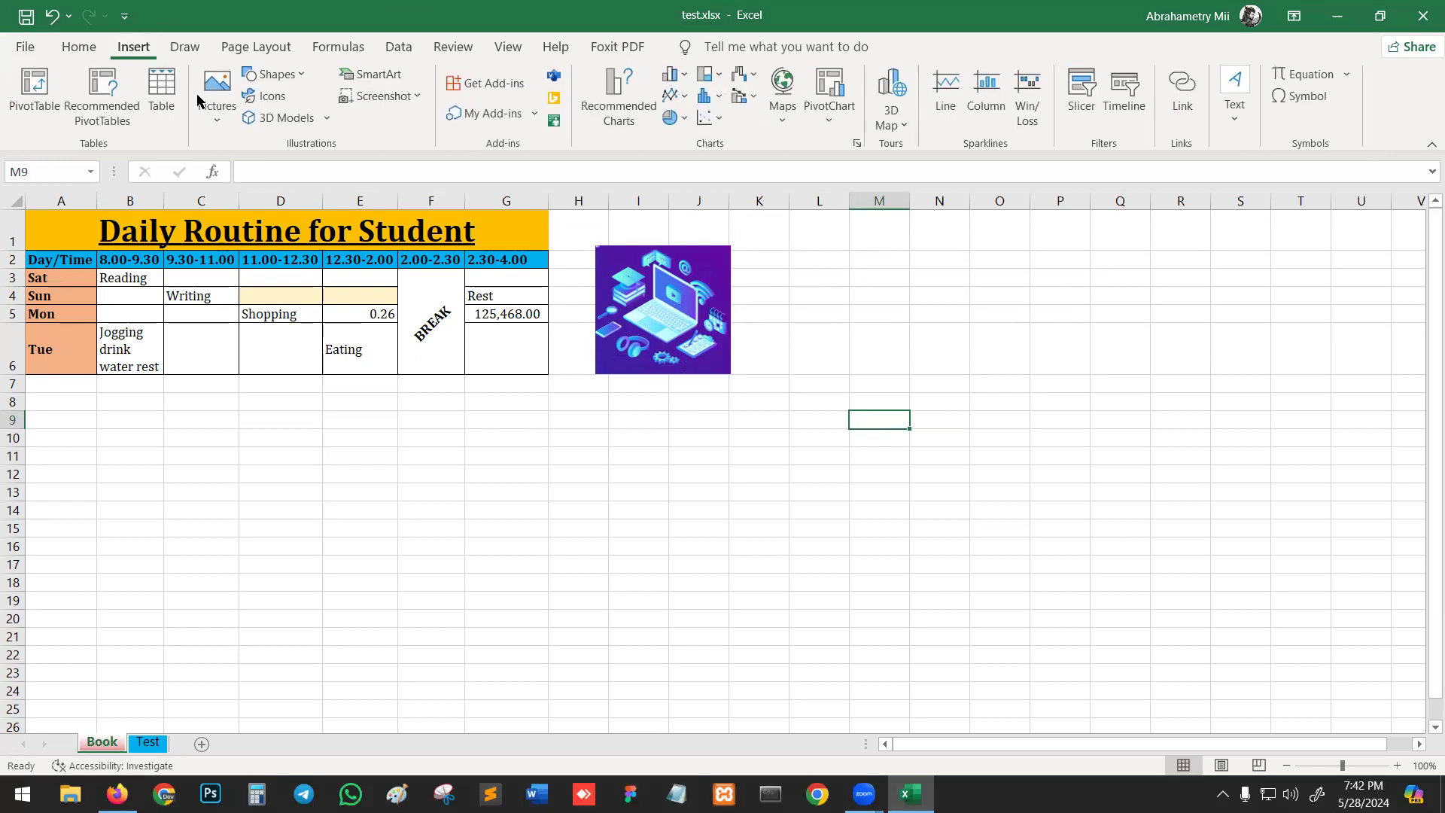
click(300, 79)
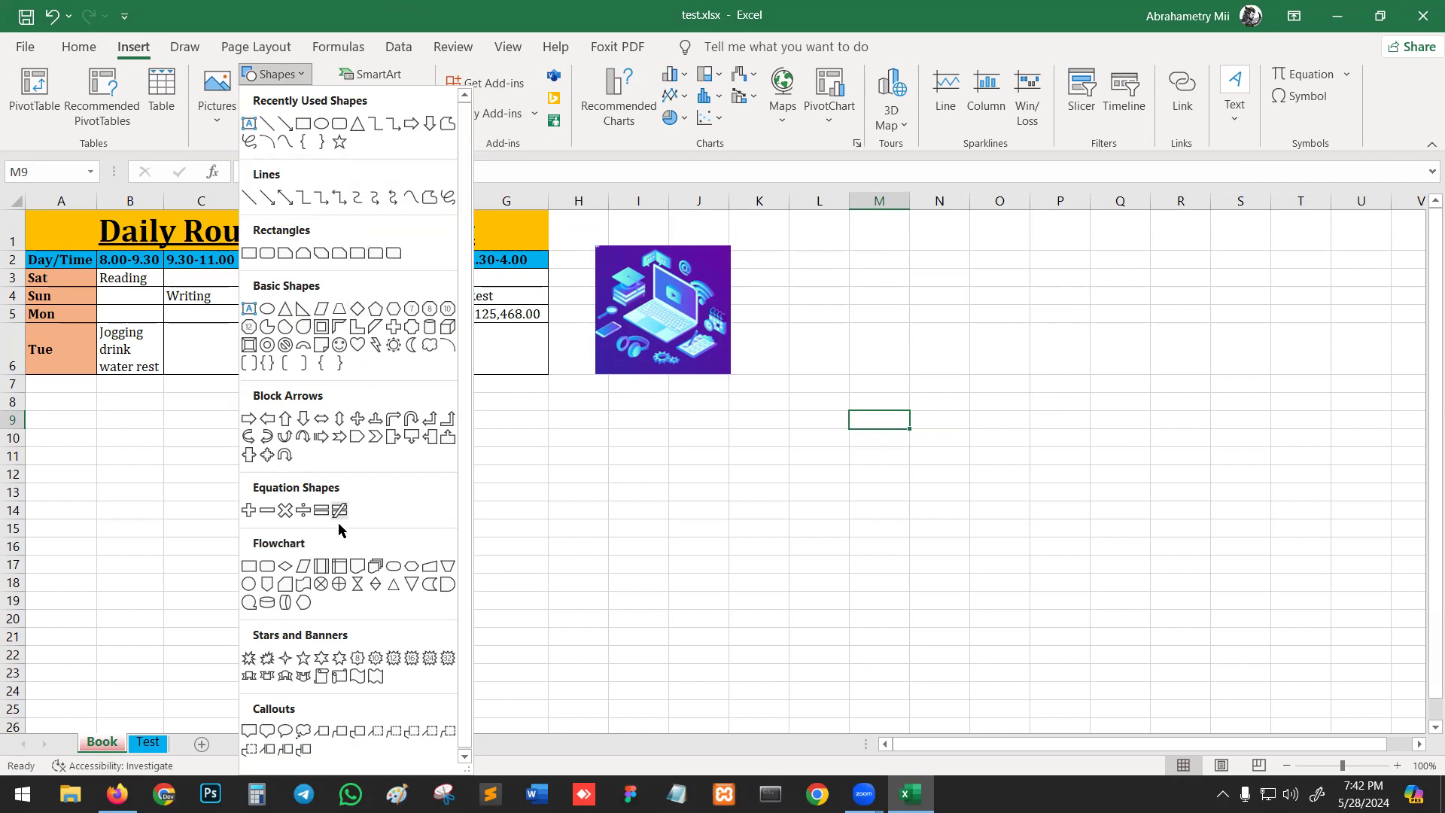
scroll(316, 603, down, 1)
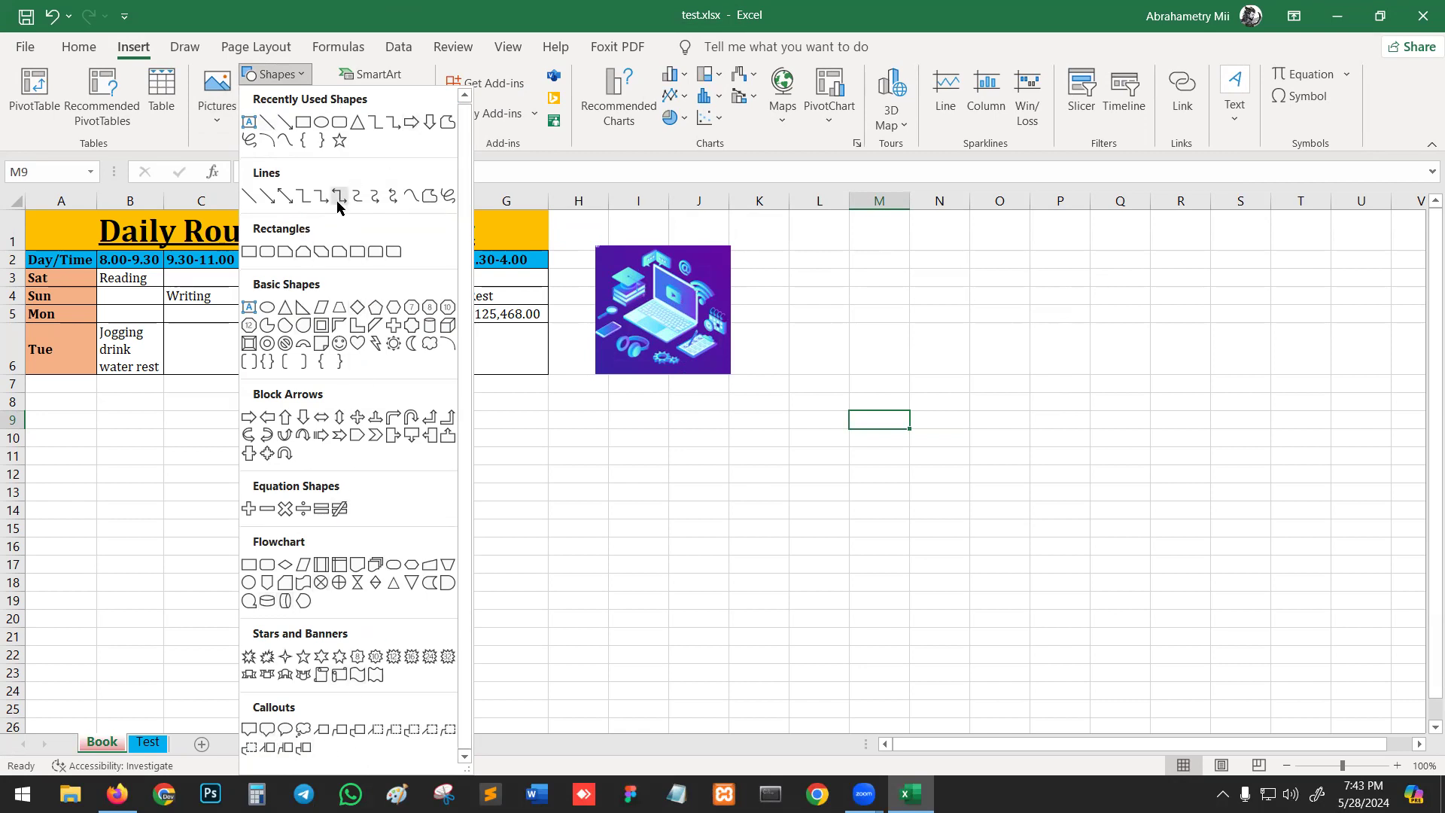
click(161, 515)
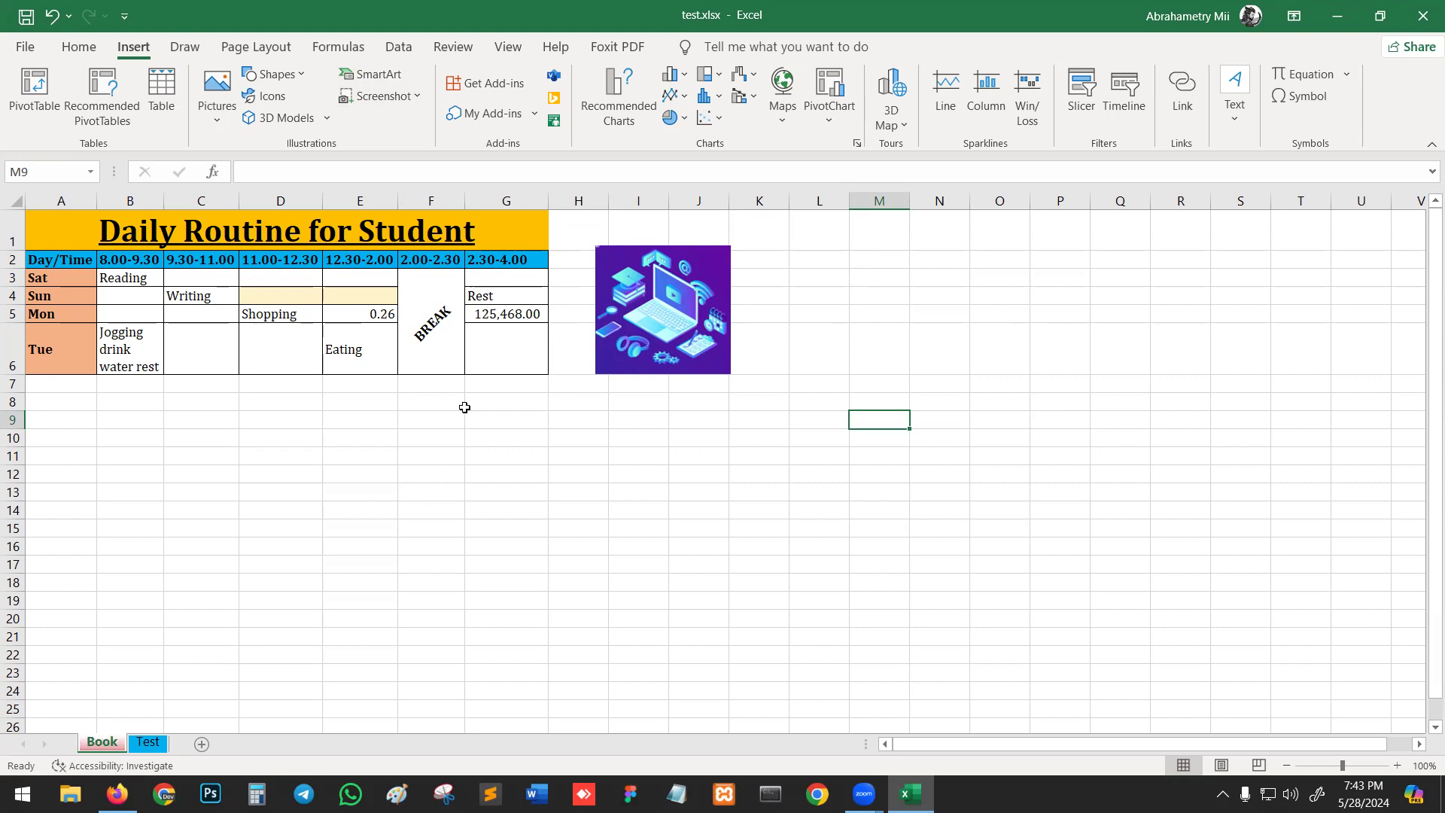
Insert a Hierarchy SmartArt graphic from the Hierarchy category and move it beside the laptop picture
click(378, 75)
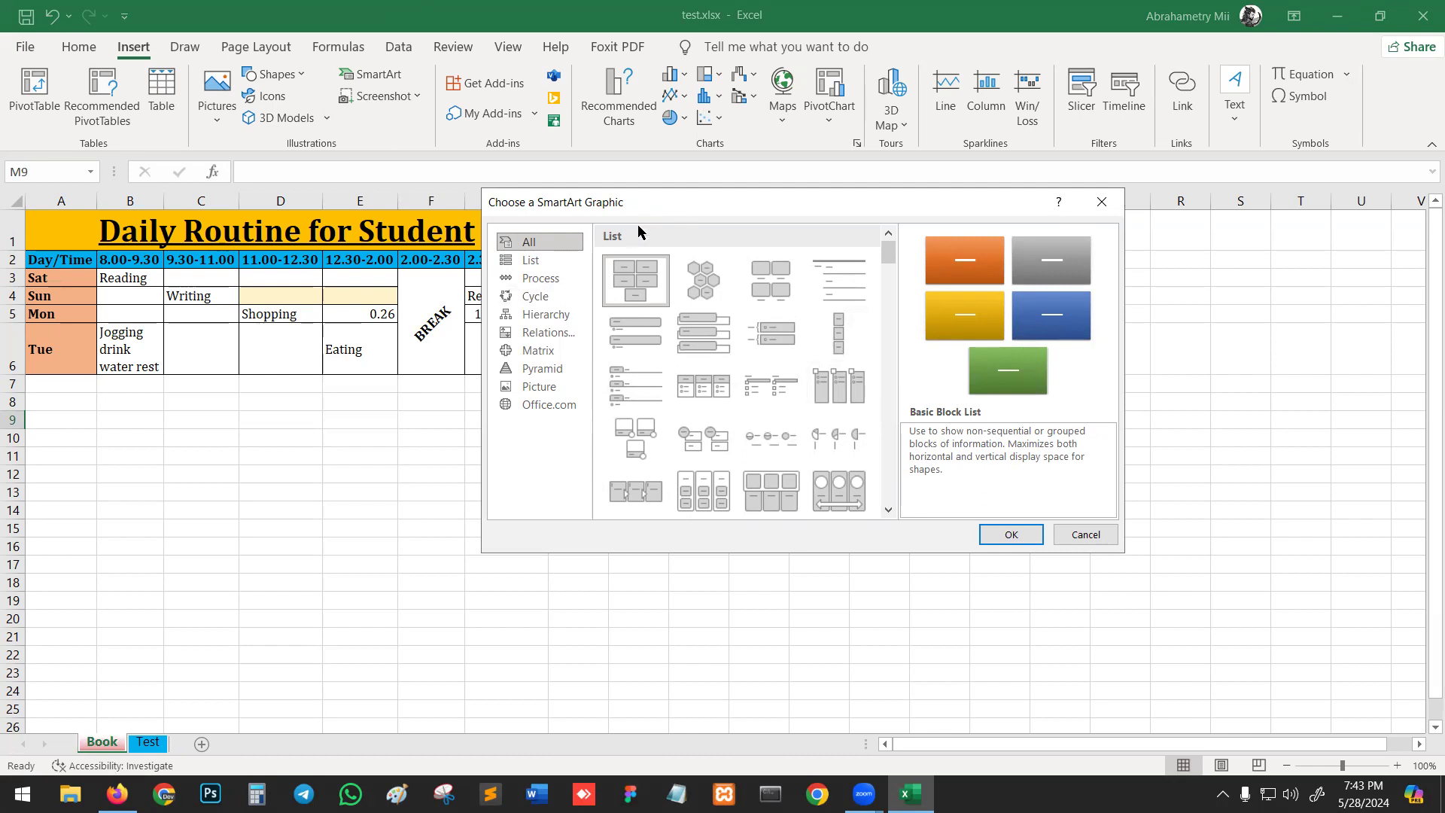
click(536, 316)
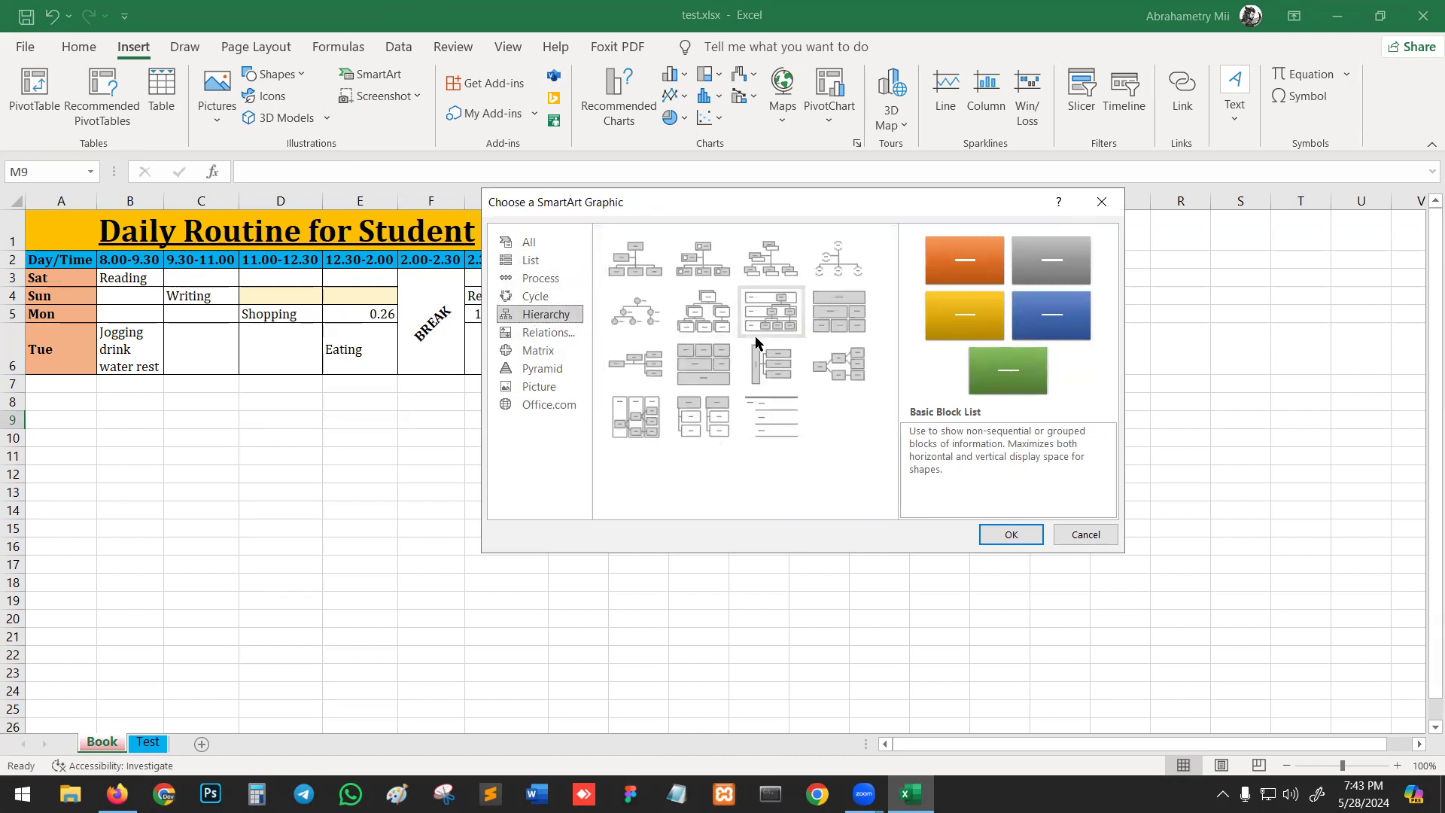
click(712, 312)
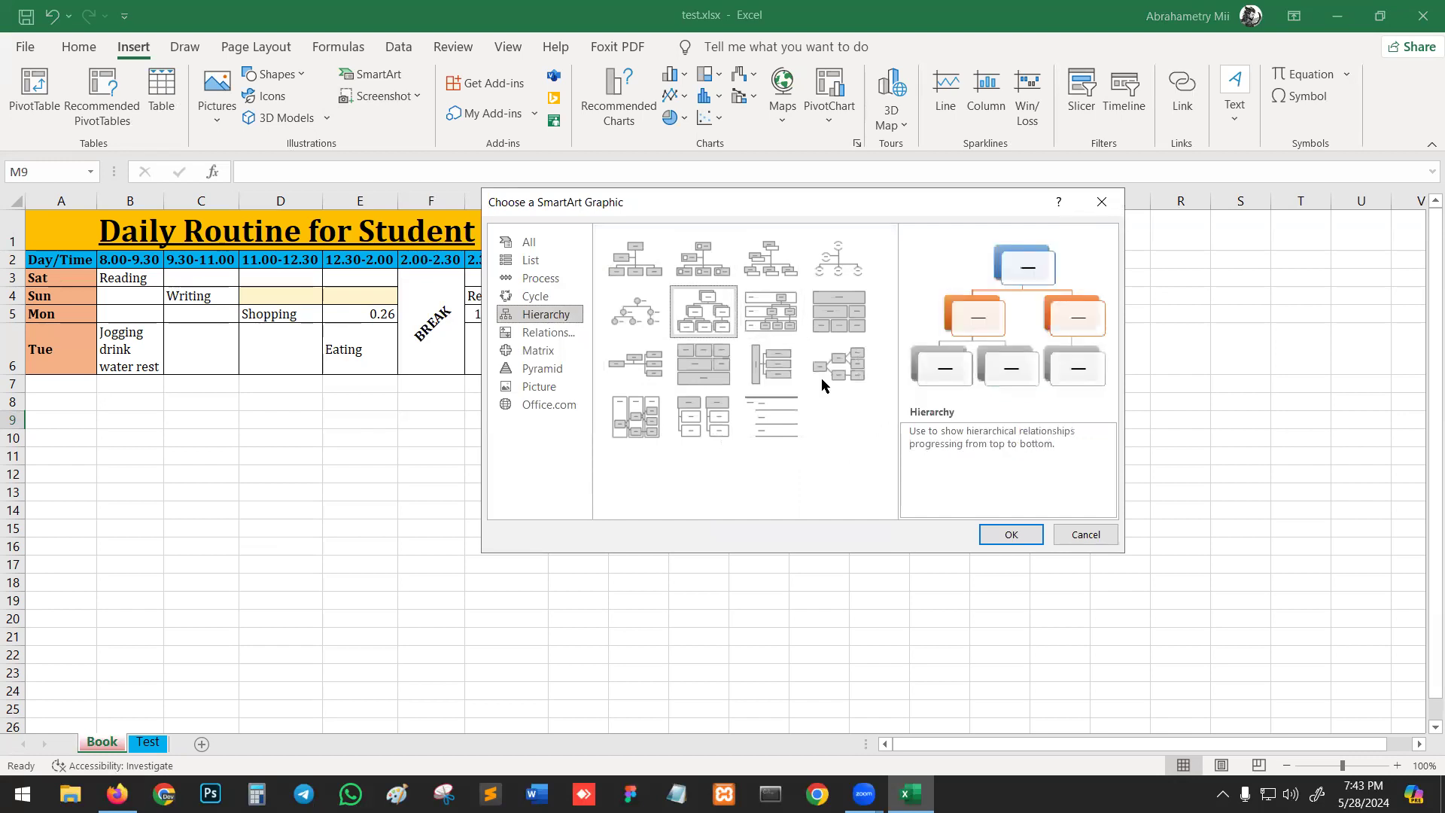
click(1011, 534)
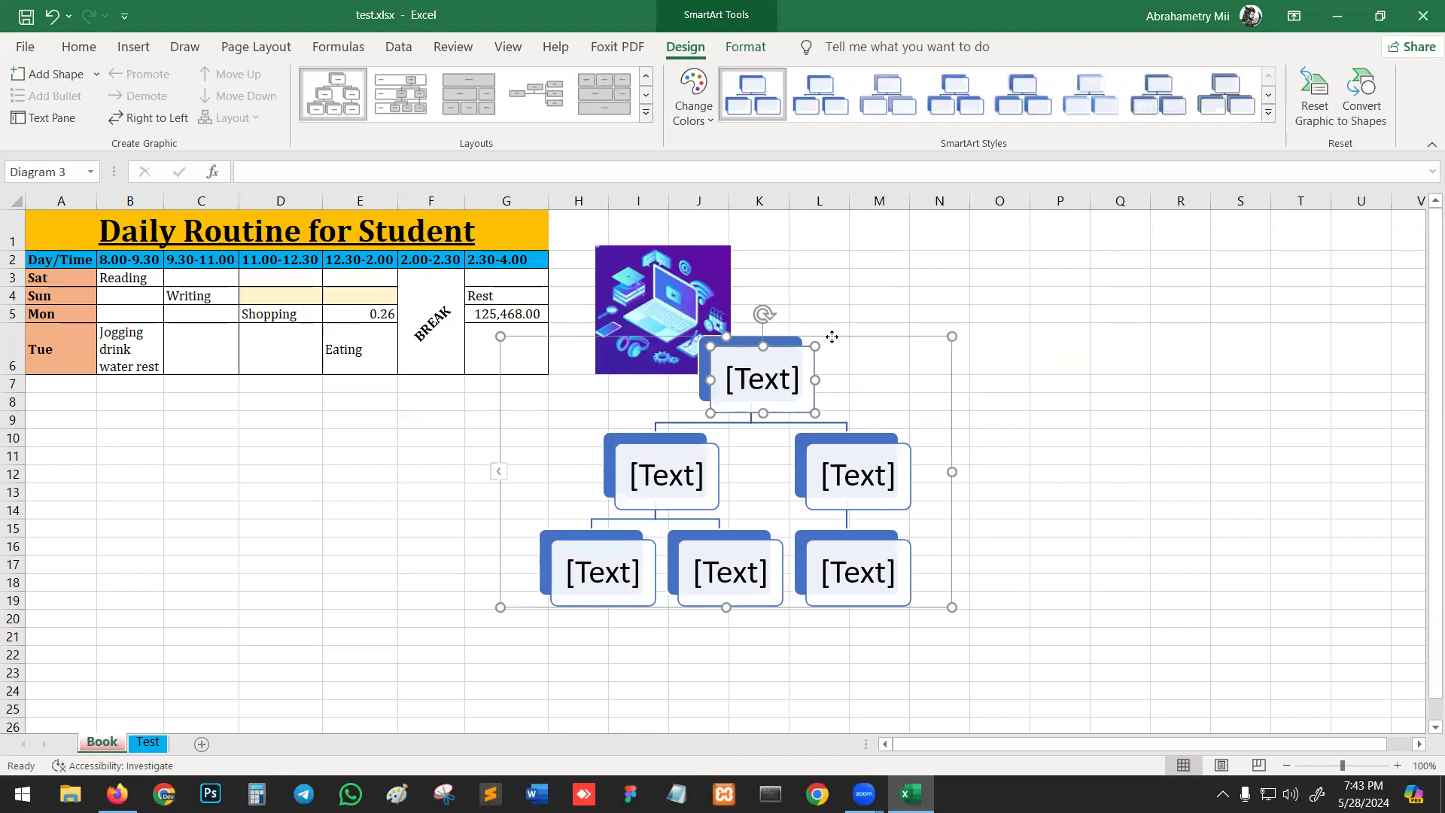
drag(831, 336, 924, 256)
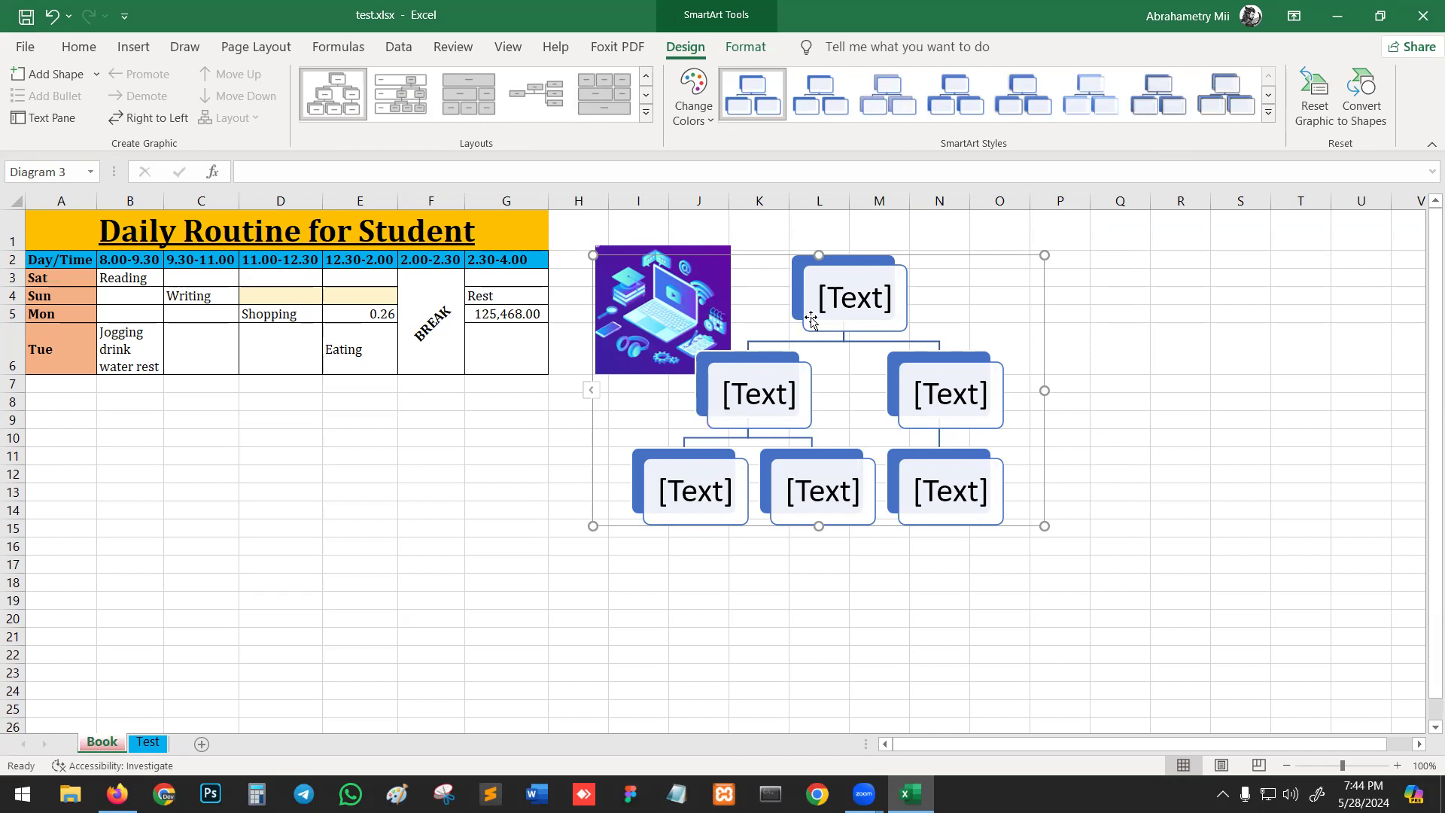
drag(800, 255, 889, 287)
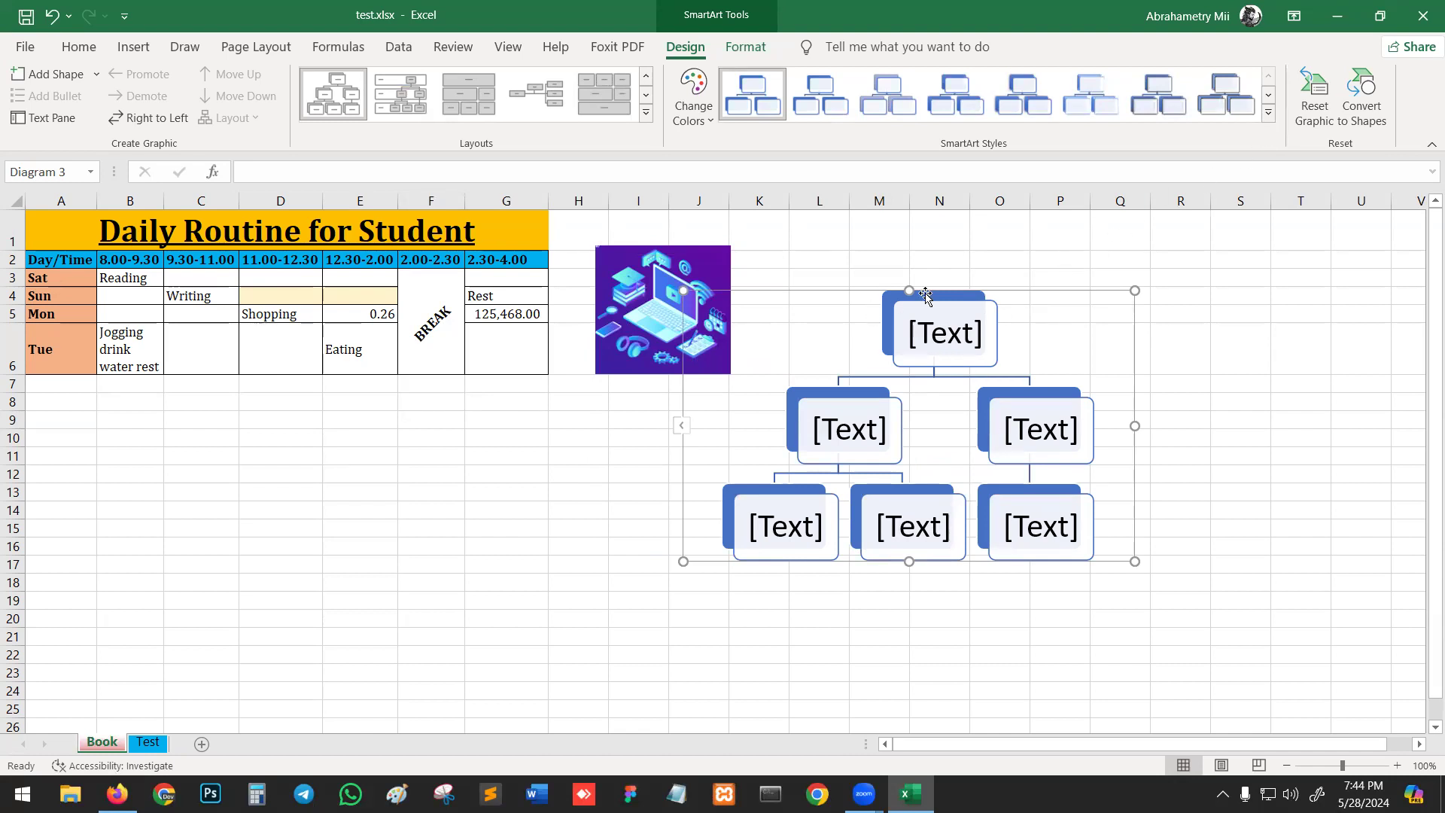
Apply the fourth best-match SmartArt style and the fourth Colorful color variation to the hierarchy graphic
click(1268, 112)
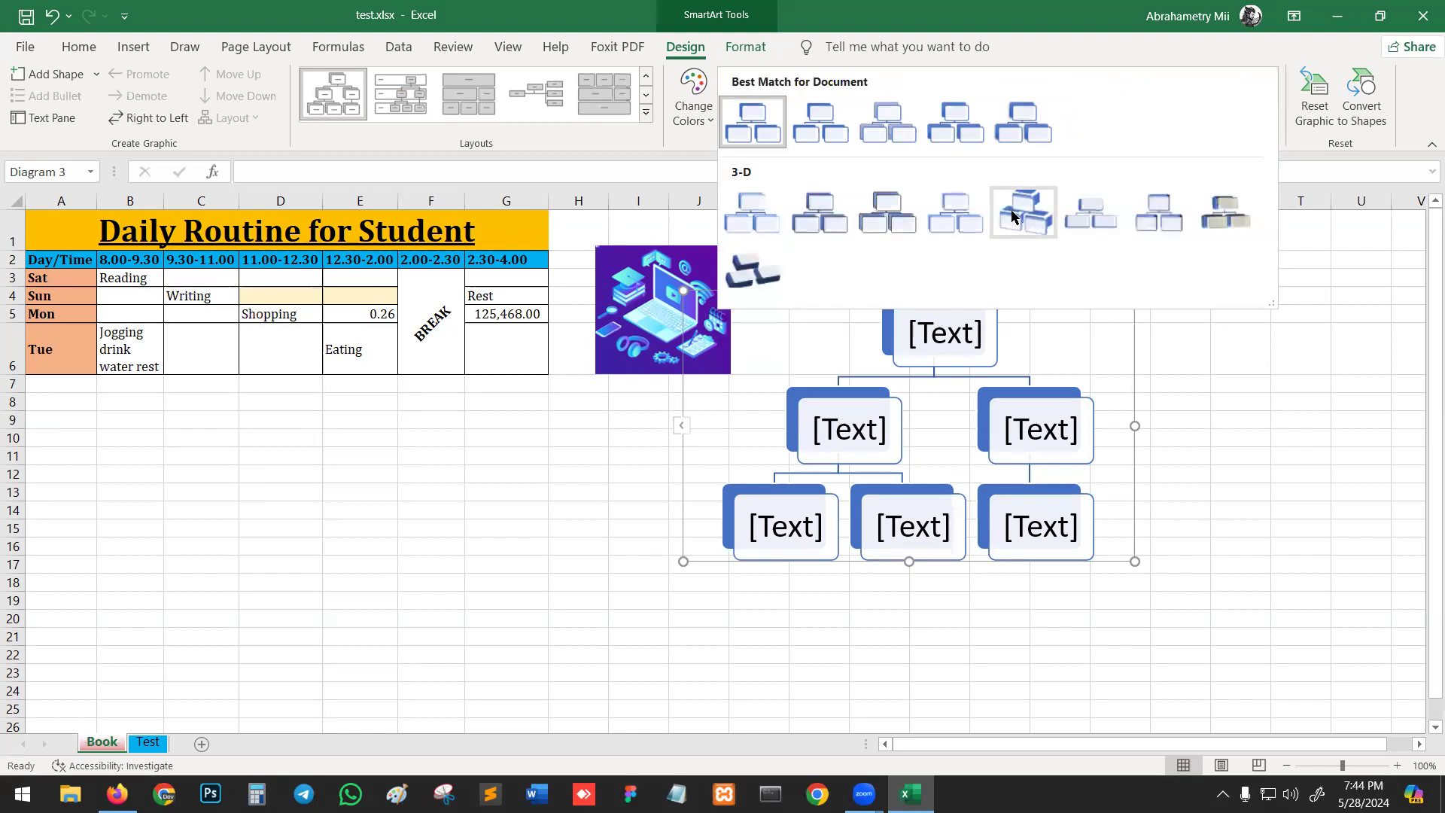
click(950, 143)
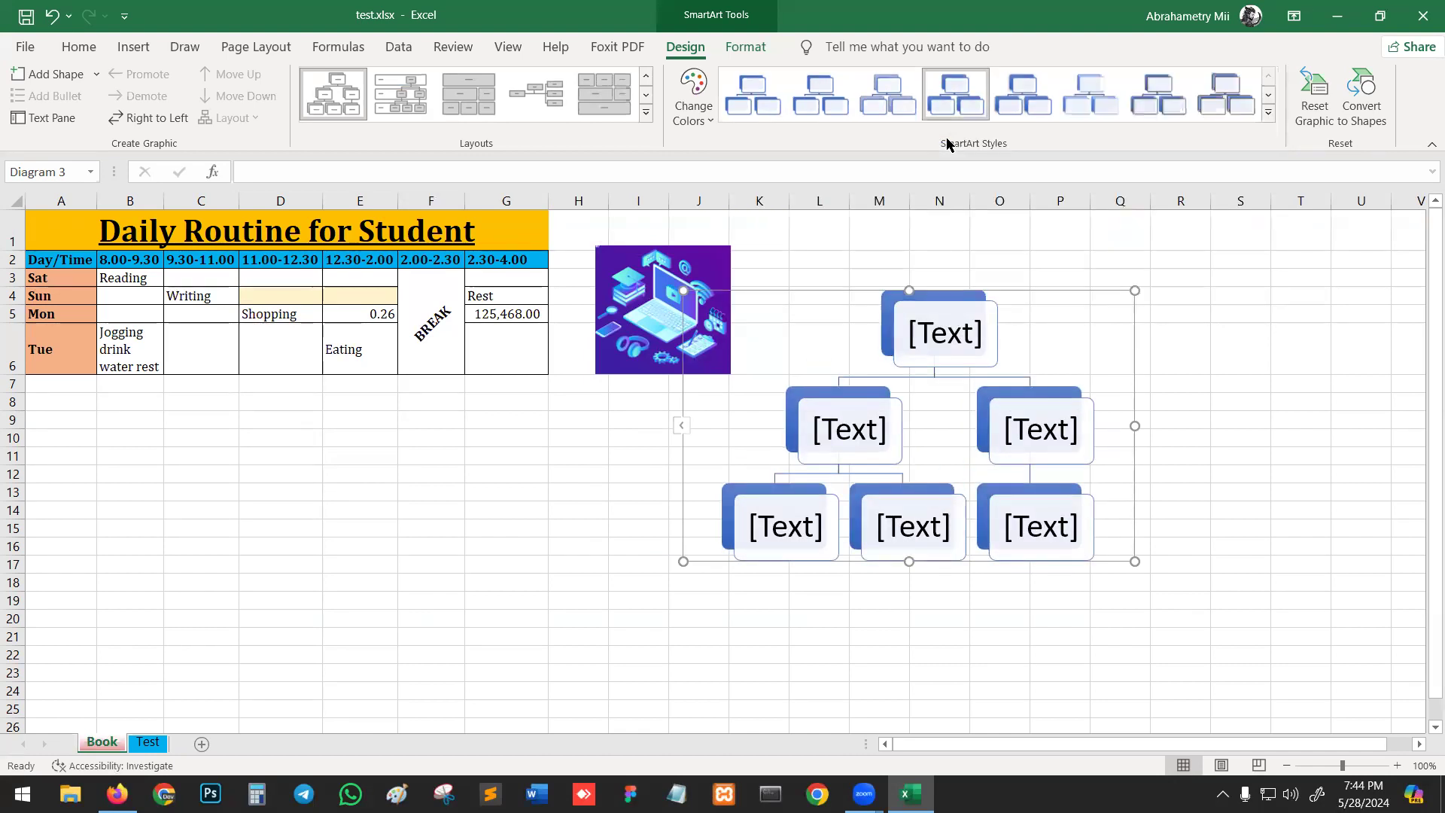
click(694, 105)
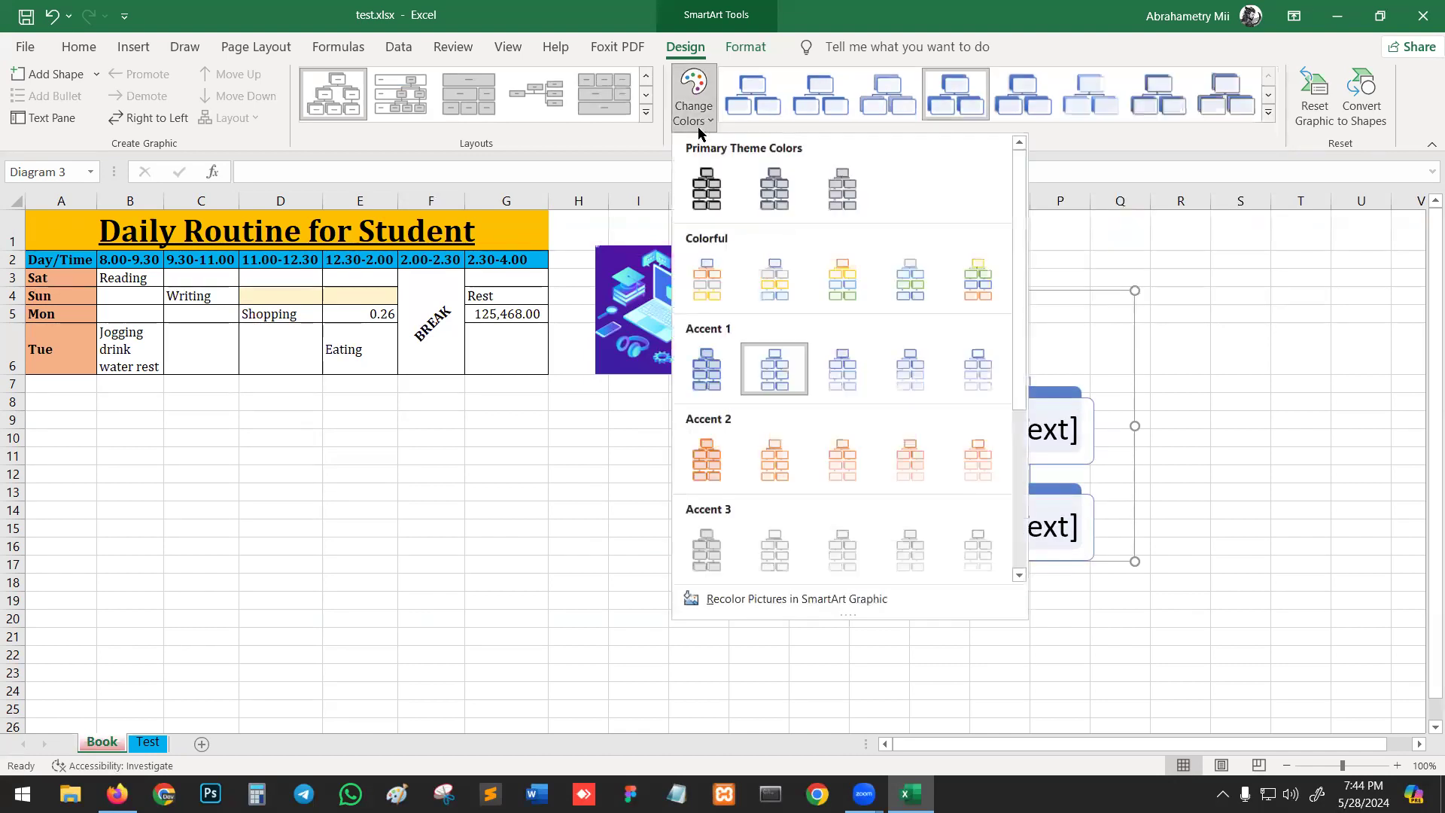
click(897, 286)
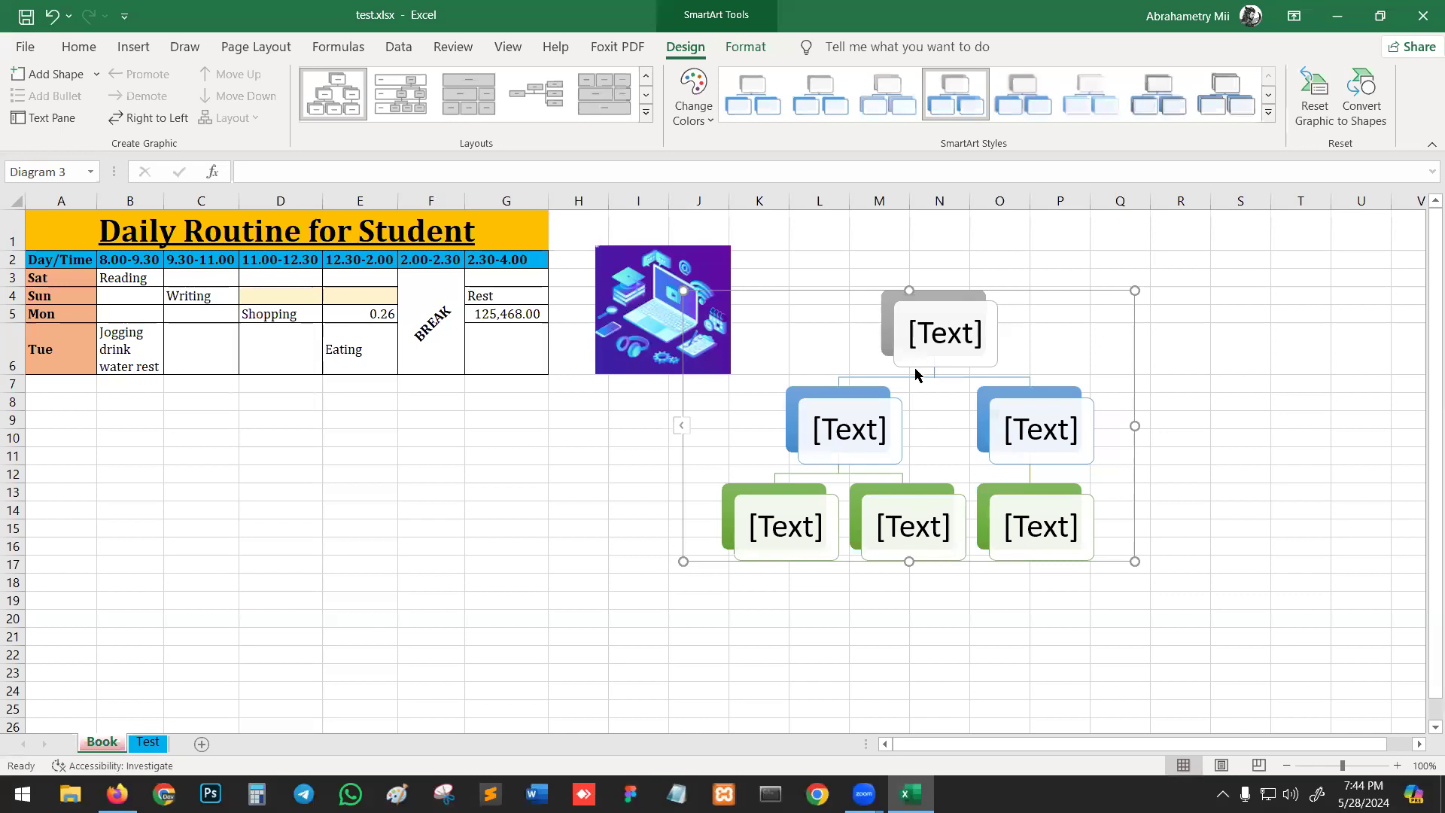
Label the hierarchy's top box One and both second-level boxes Two
click(944, 334)
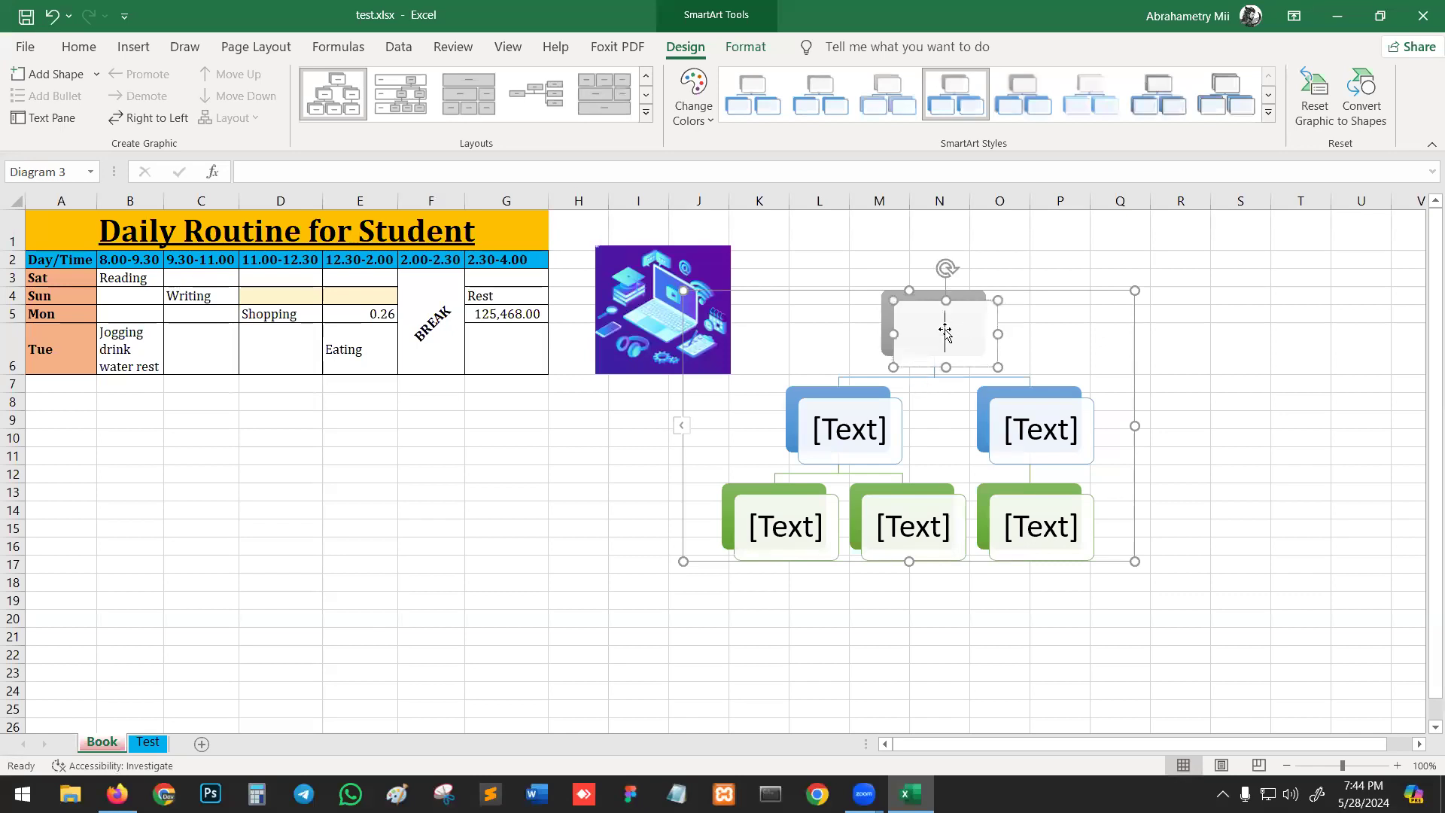
text(One)
click(836, 445)
text(Two)
click(1025, 434)
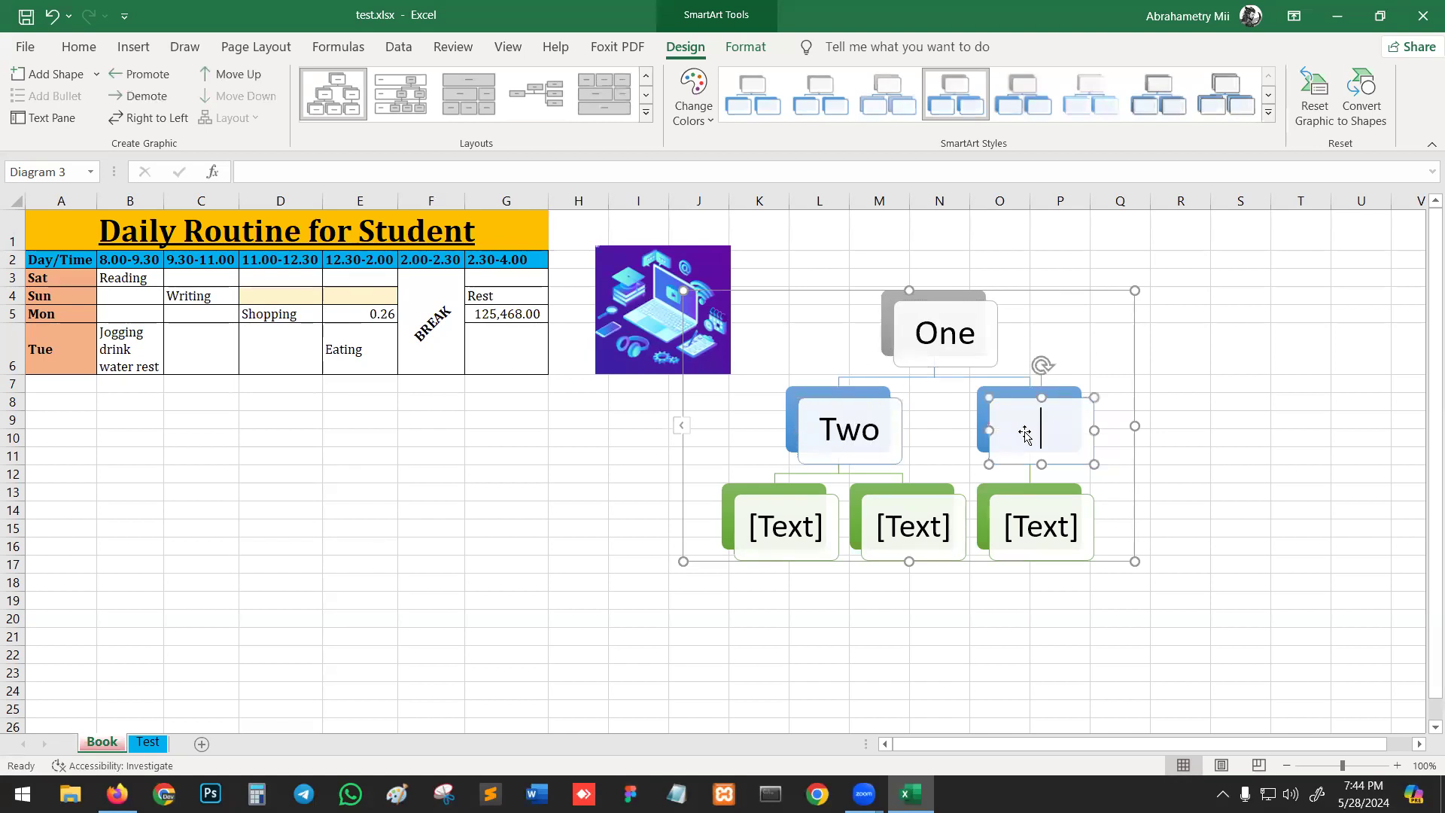
text(Two)
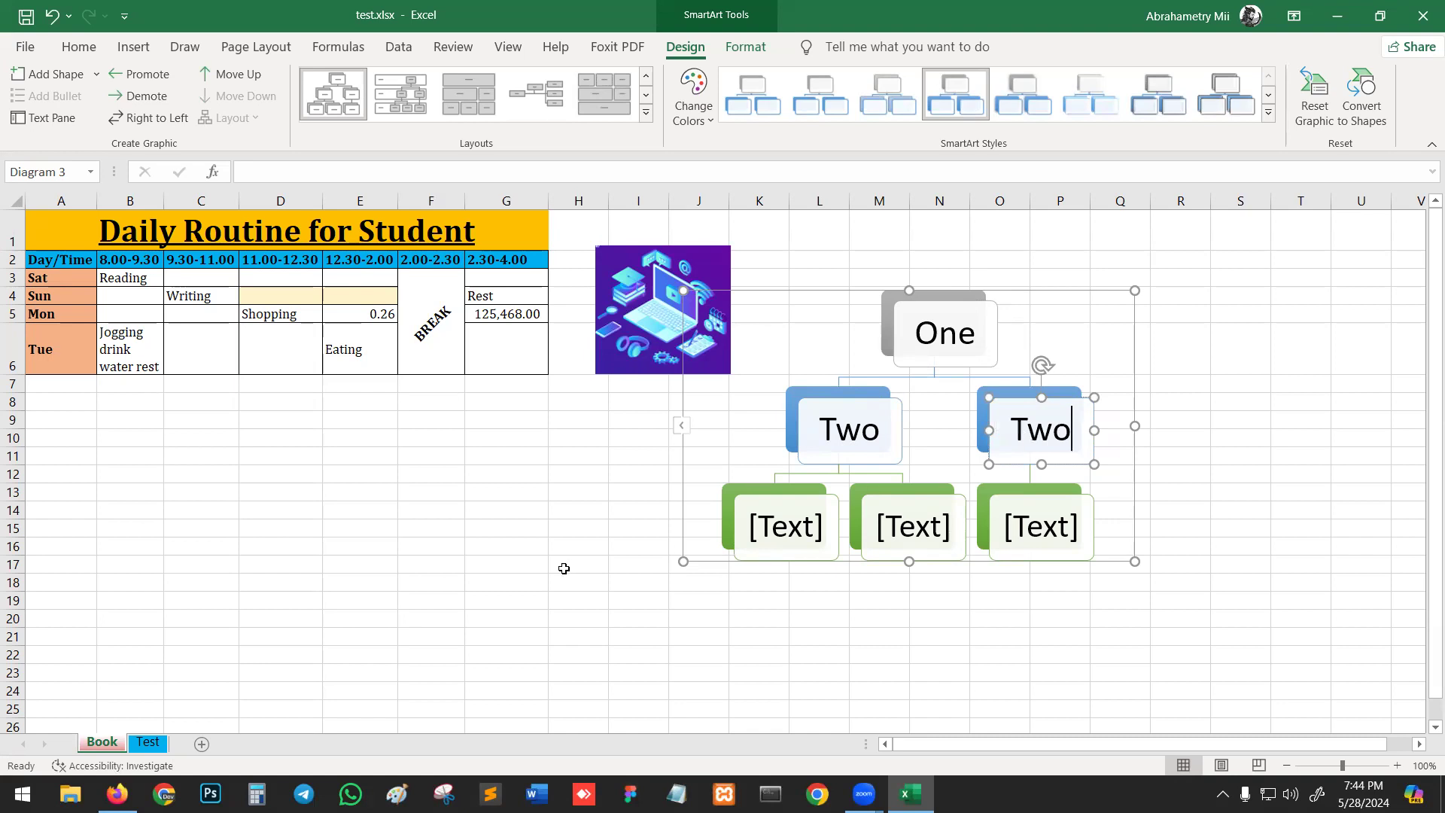
Label the three bottom-level boxes of the hierarchy A, B and C
click(776, 528)
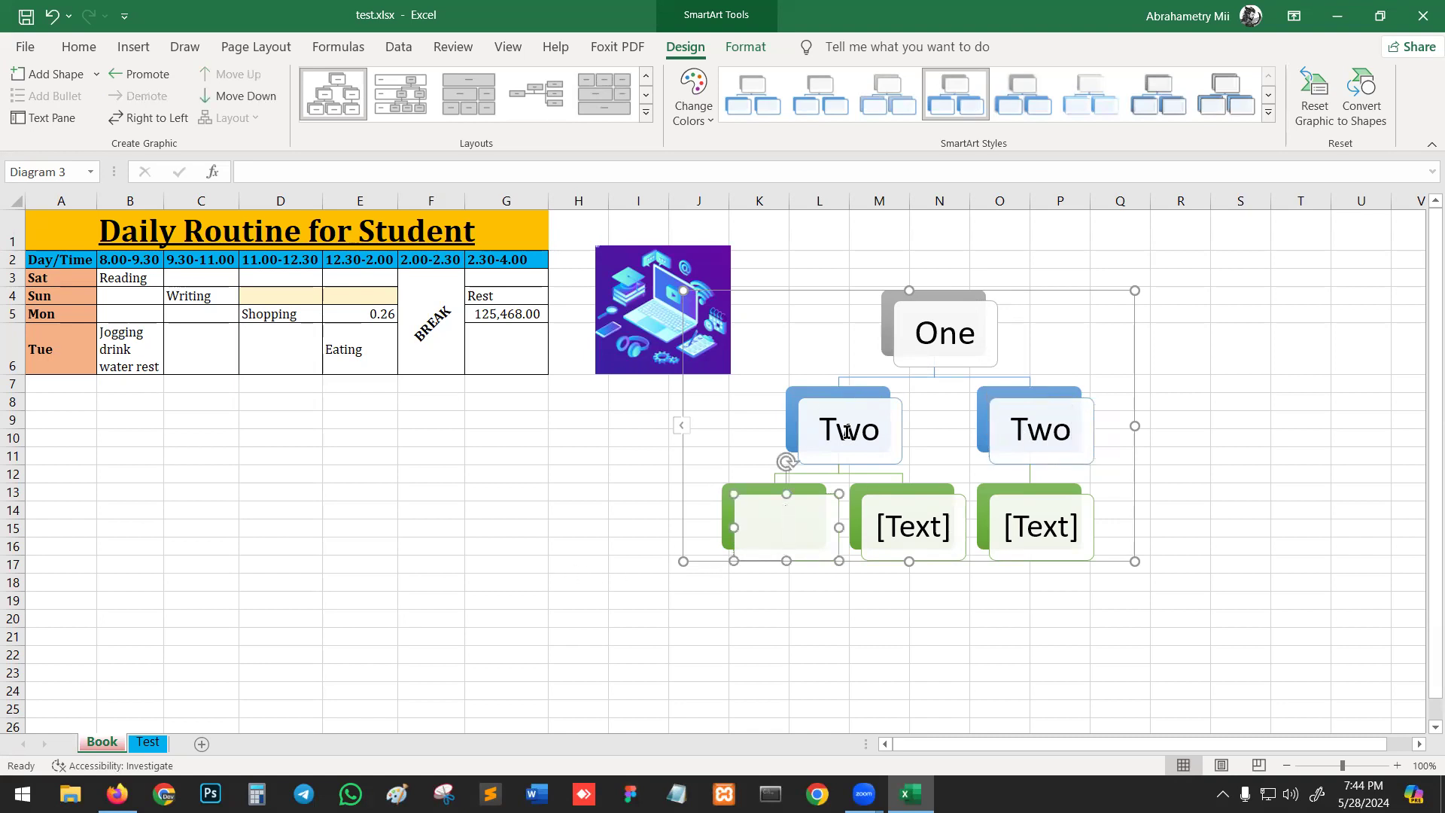
text(A)
click(924, 517)
text(B)
click(1021, 527)
text(C)
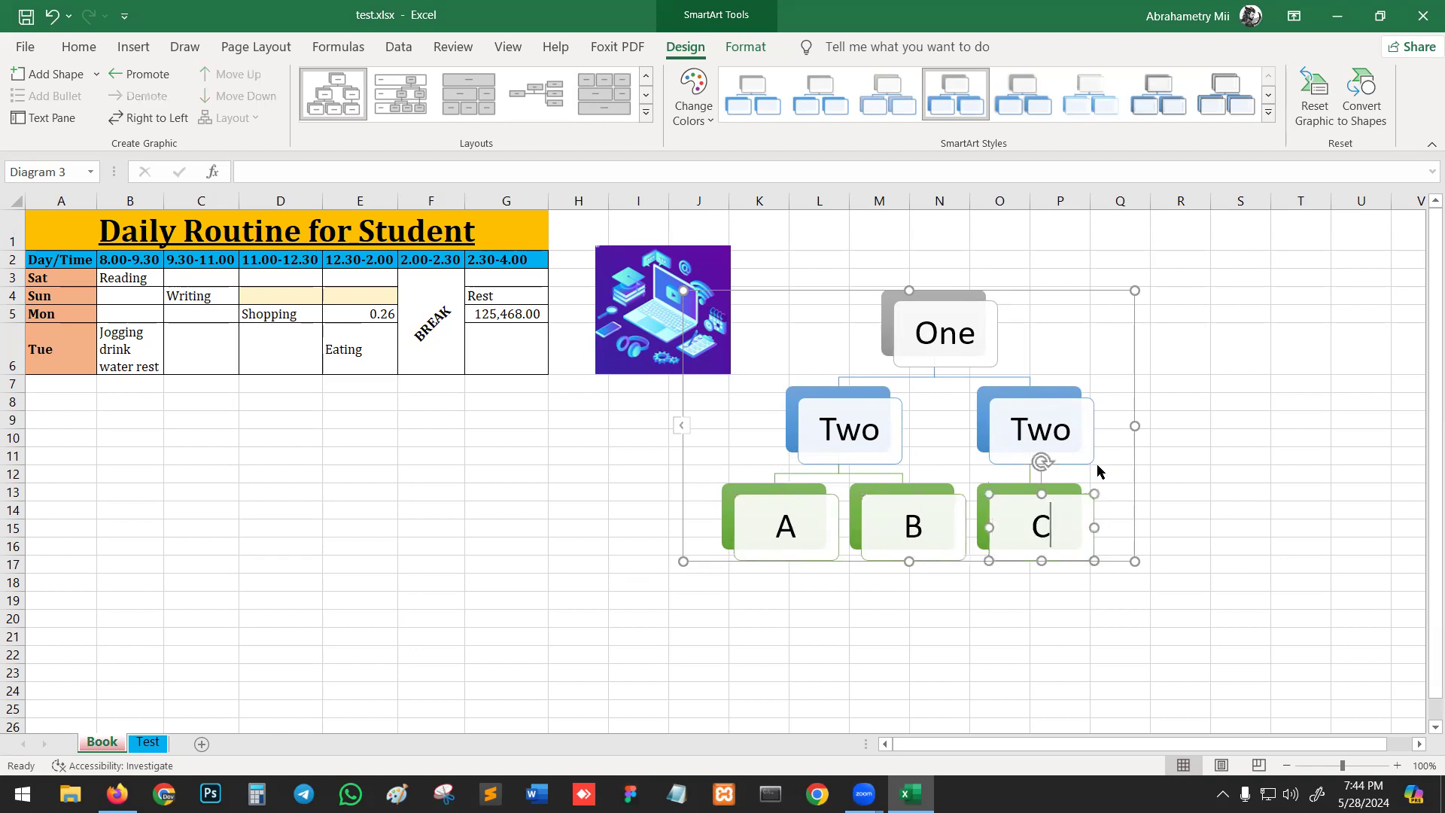
click(1235, 399)
click(954, 335)
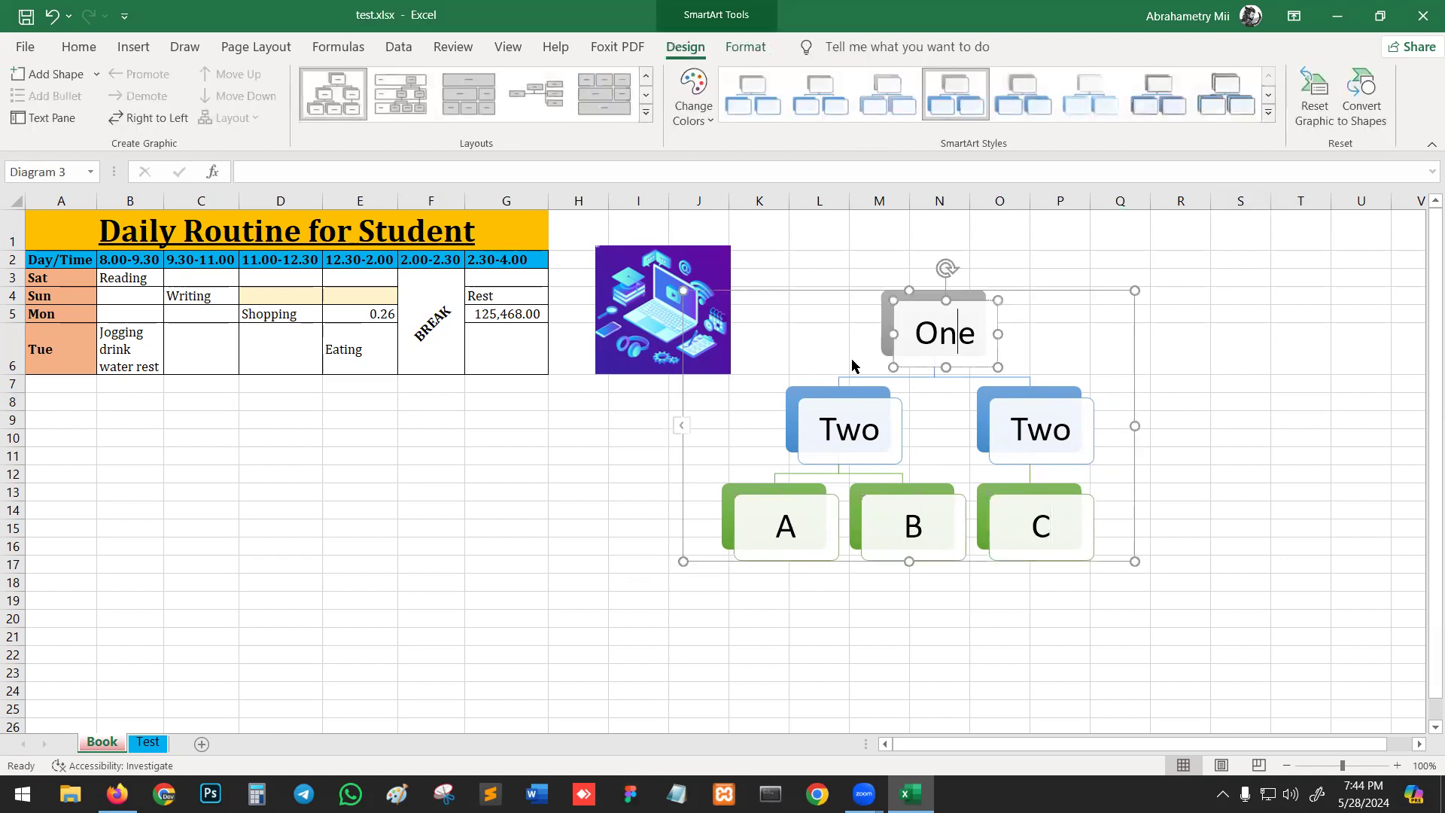
Add two entries after C in the hierarchy's text outline and promote the last one to the second level
click(683, 428)
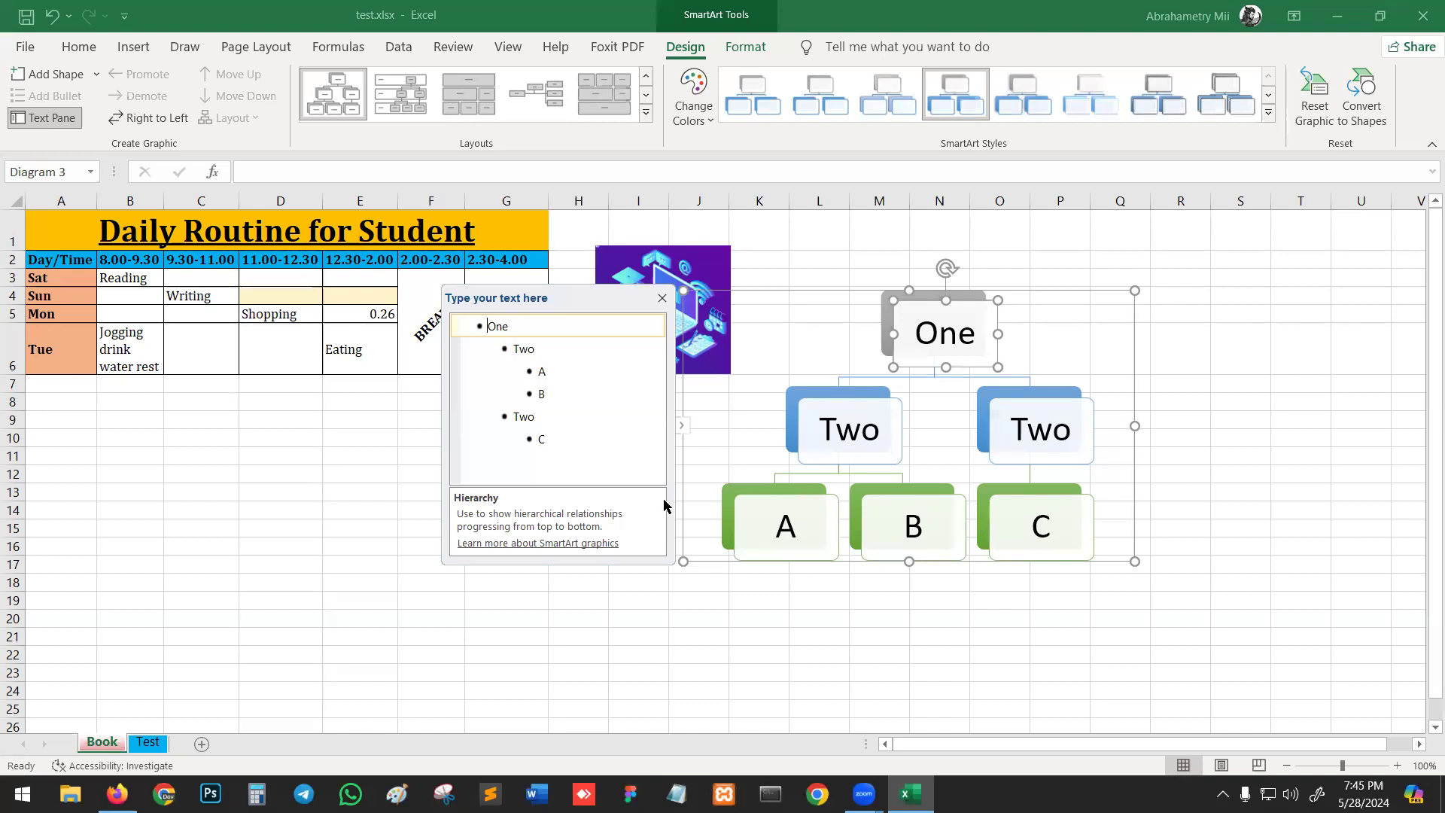
click(565, 439)
click(527, 418)
click(564, 437)
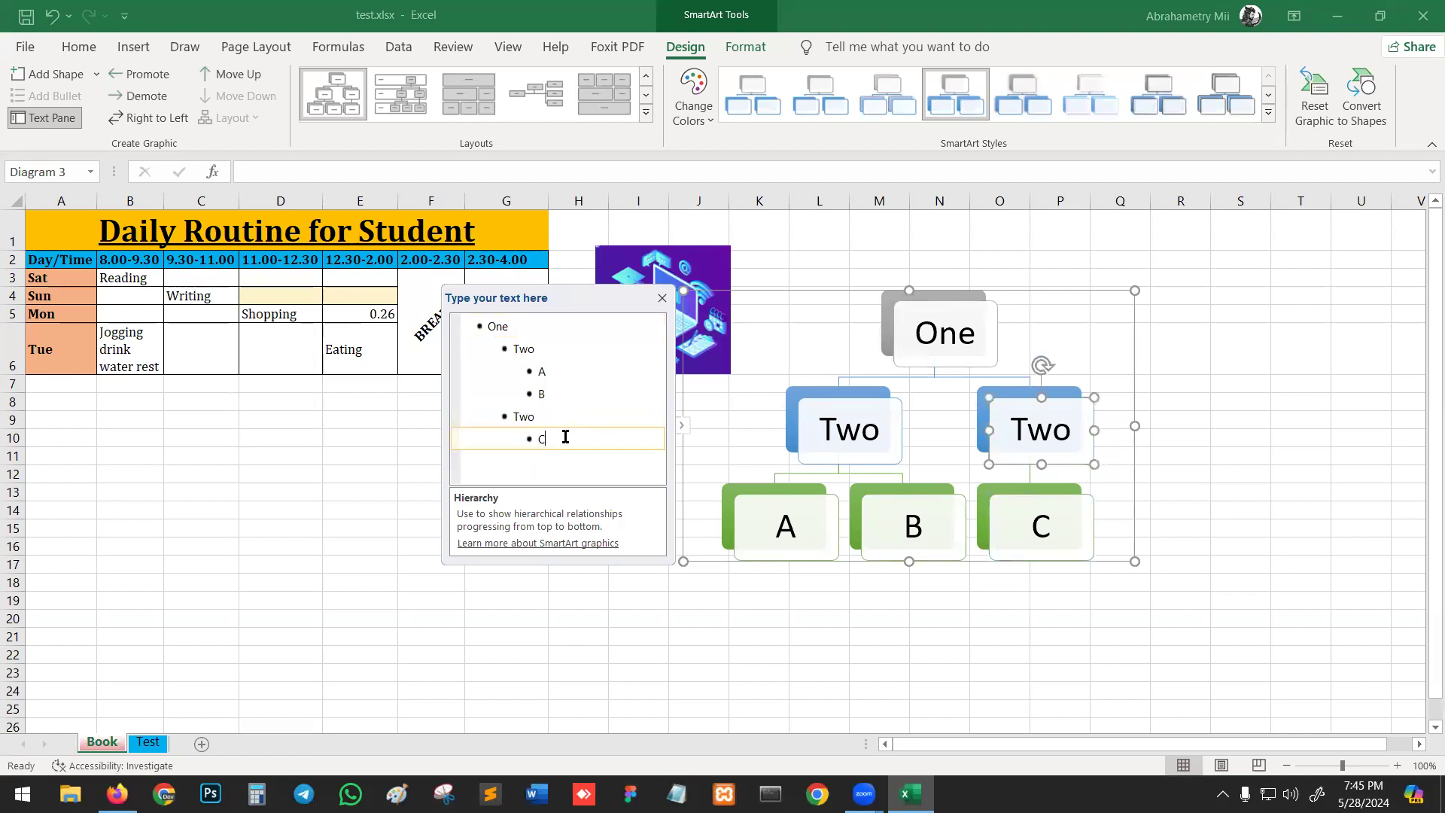
key(Return)
key(Return)
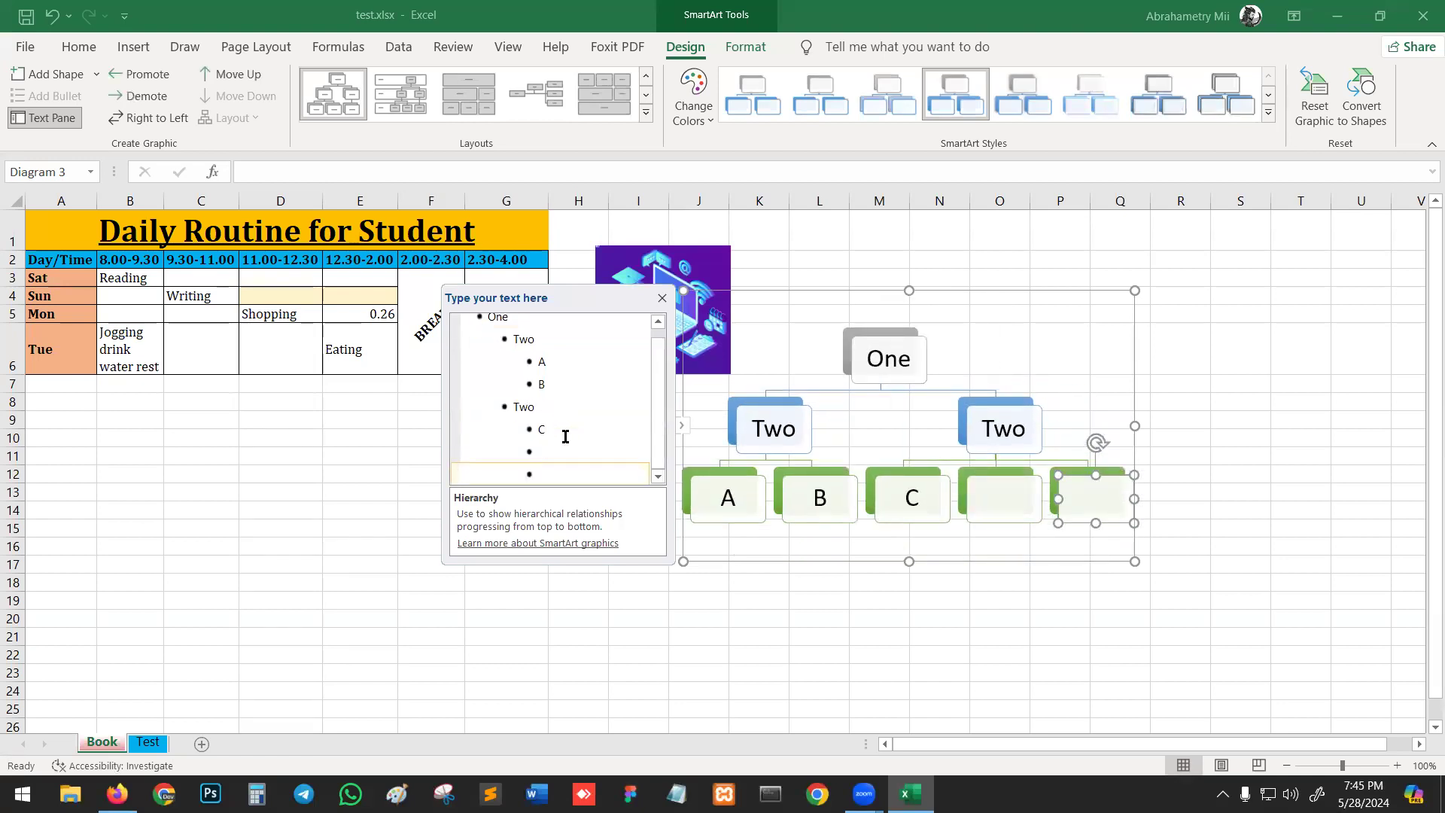
key(shift+Tab)
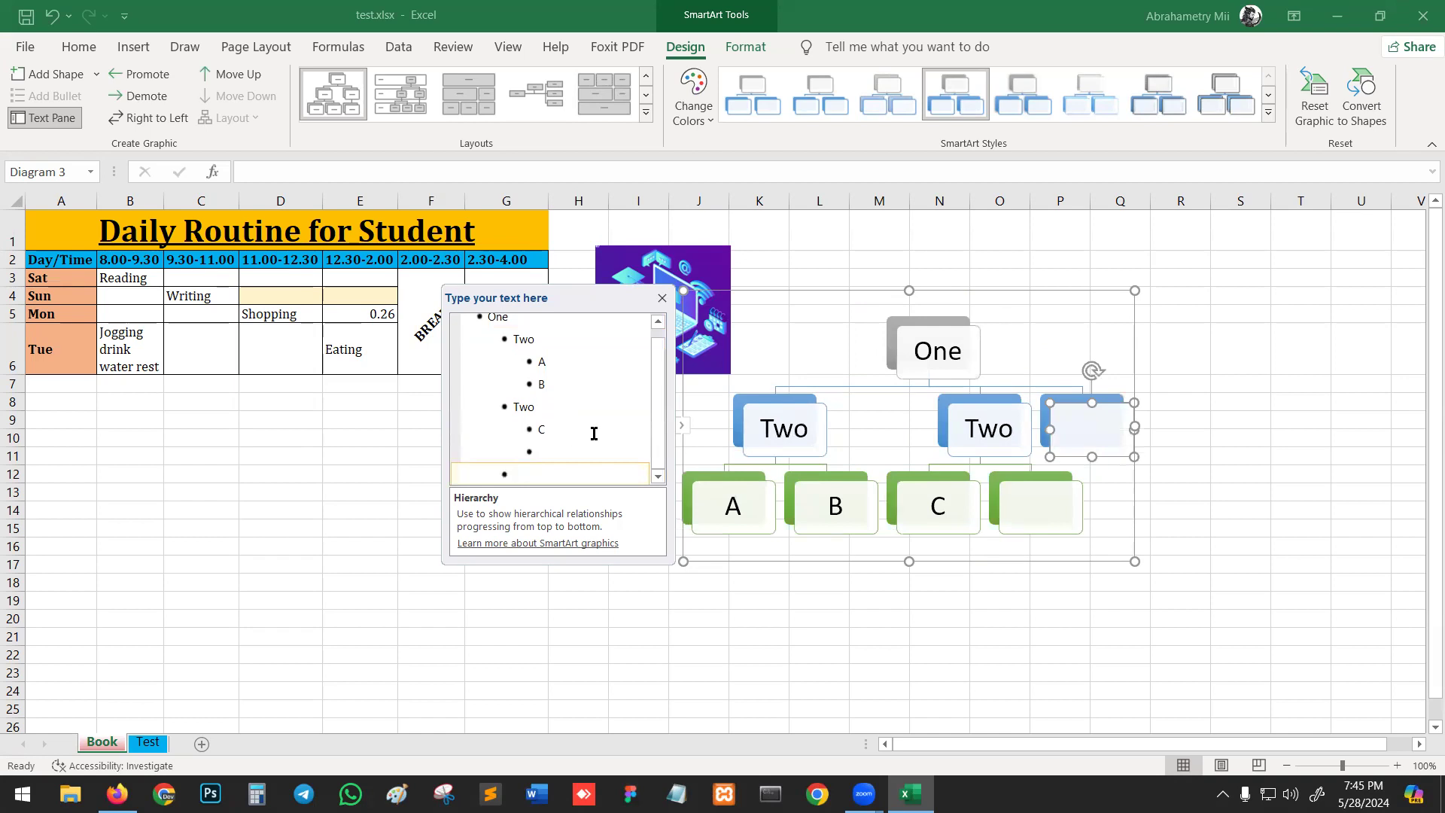
Name the new second-level entry Three, add an empty child entry beneath it, and close the text outline
text(Three)
key(Return)
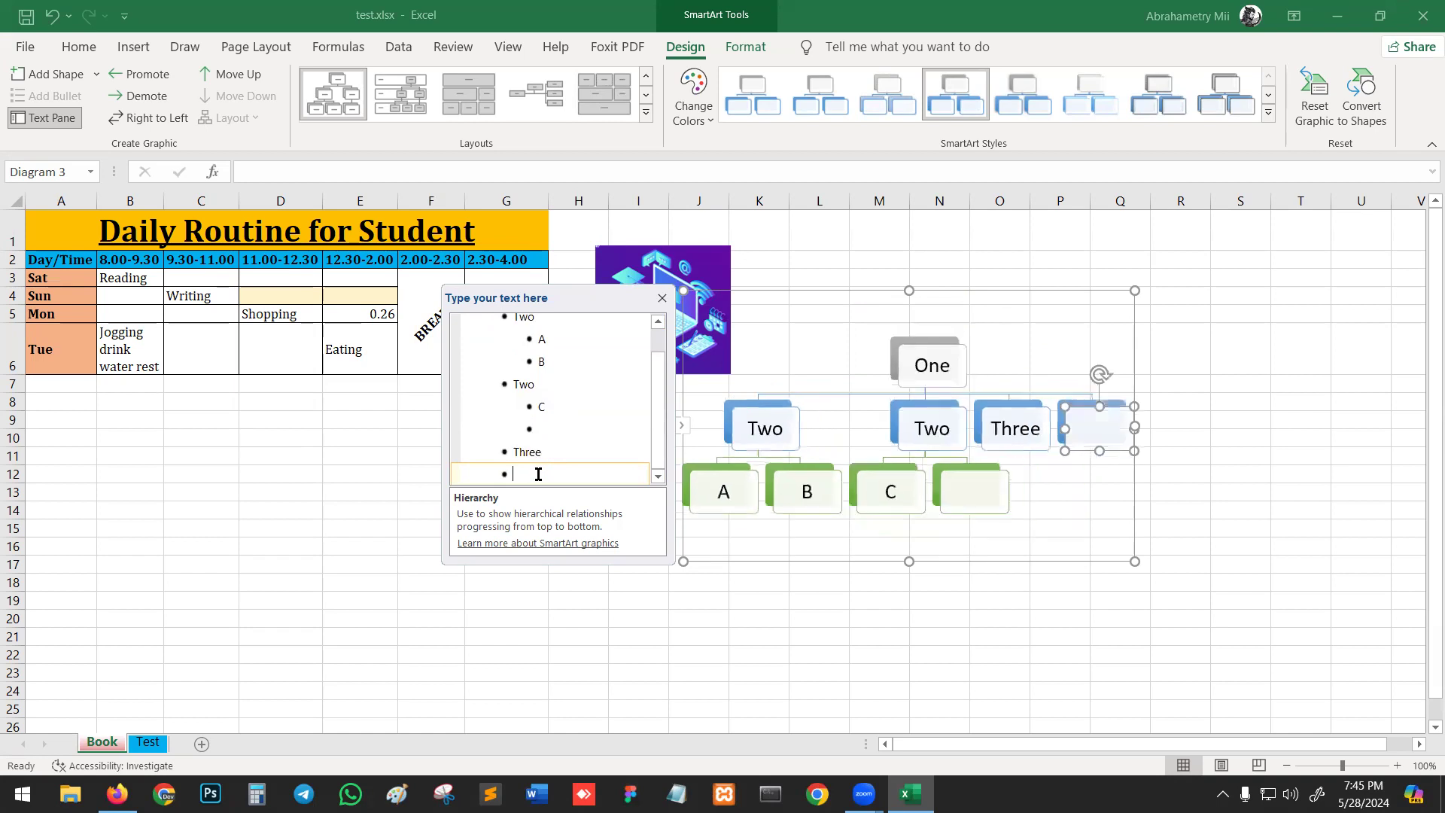
key(Tab)
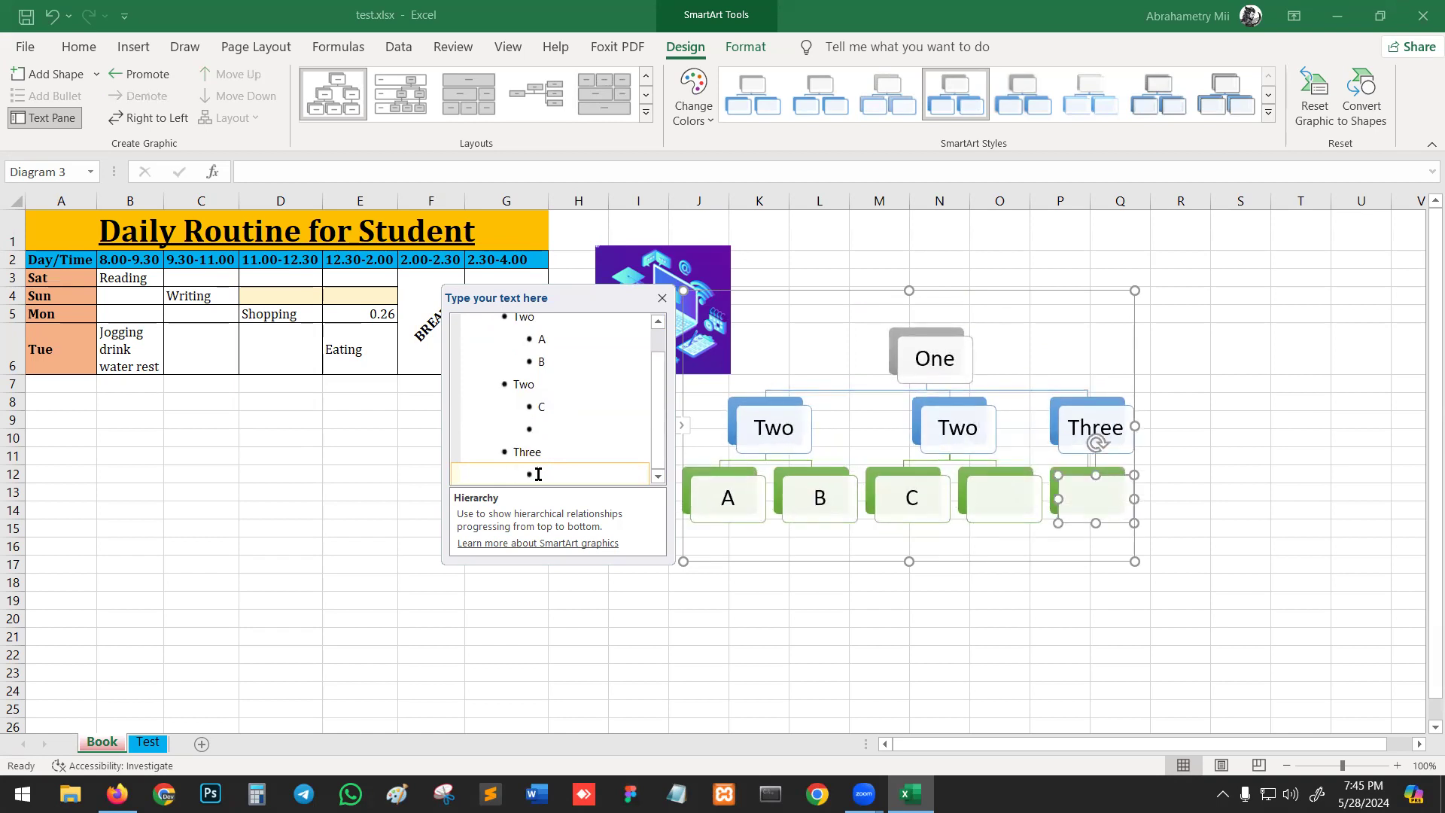
scroll(574, 436, up, 1)
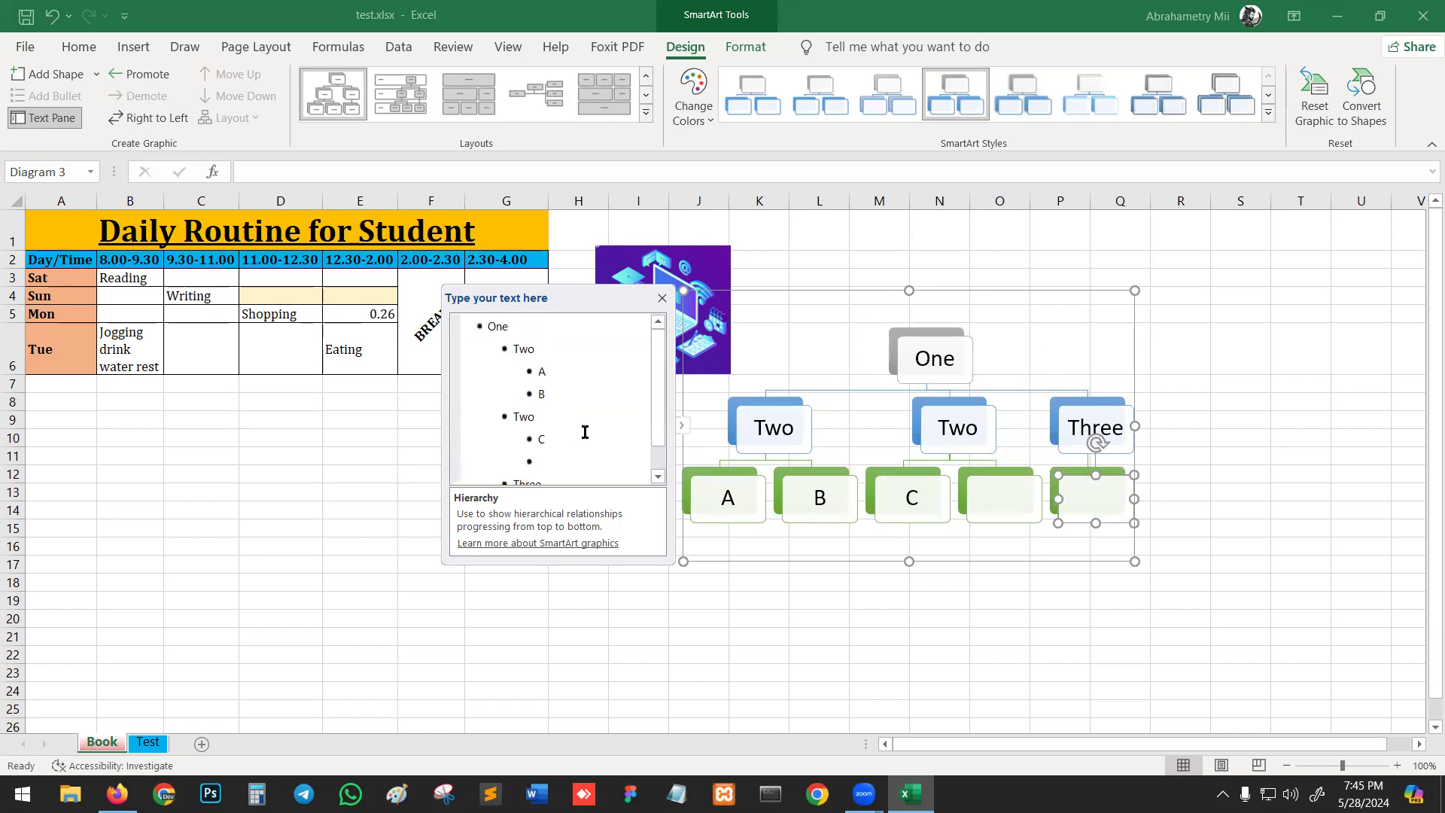
click(662, 300)
Delete the entire hierarchy SmartArt graphic from the sheet
click(970, 392)
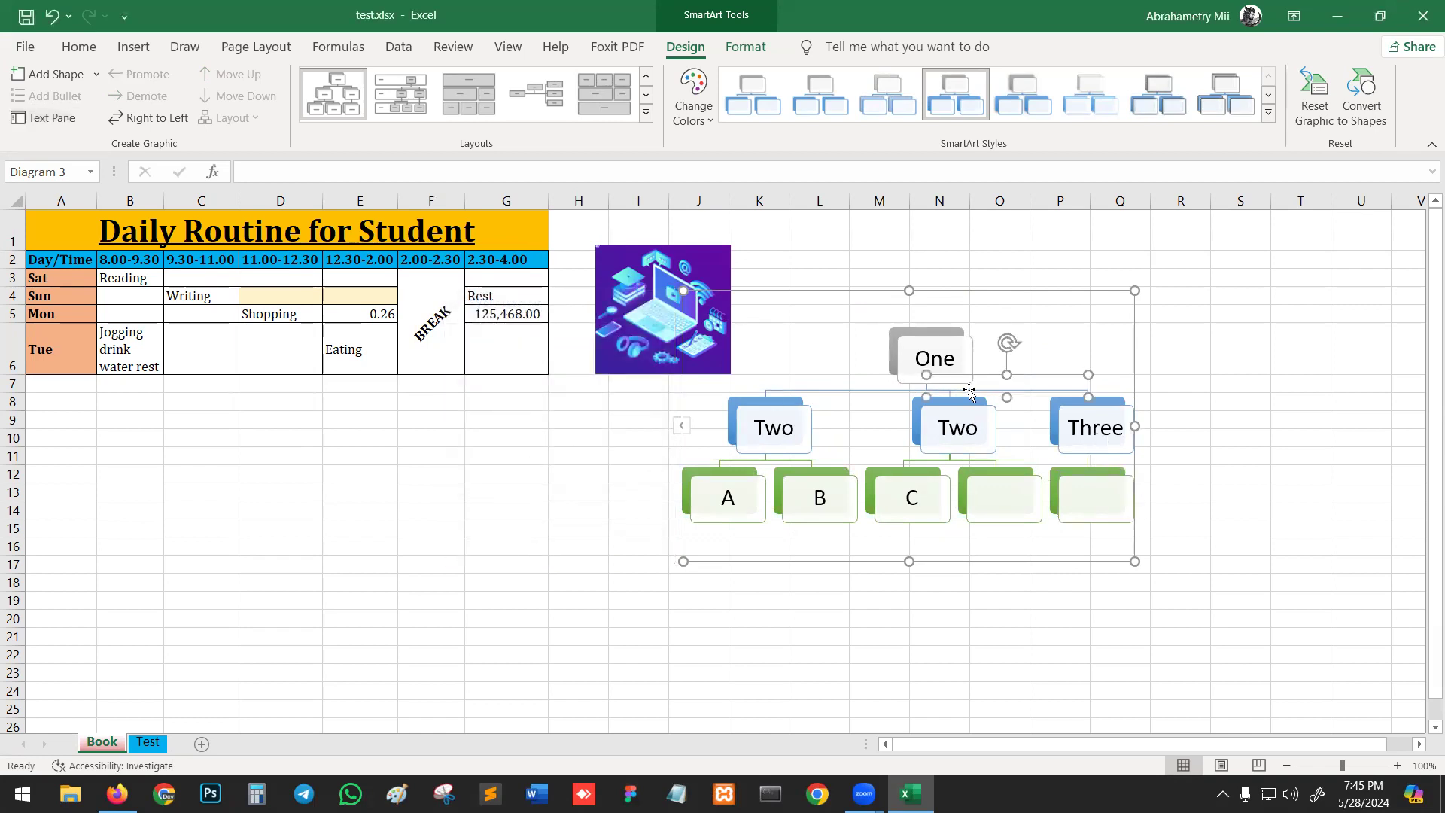
click(1006, 290)
key(Delete)
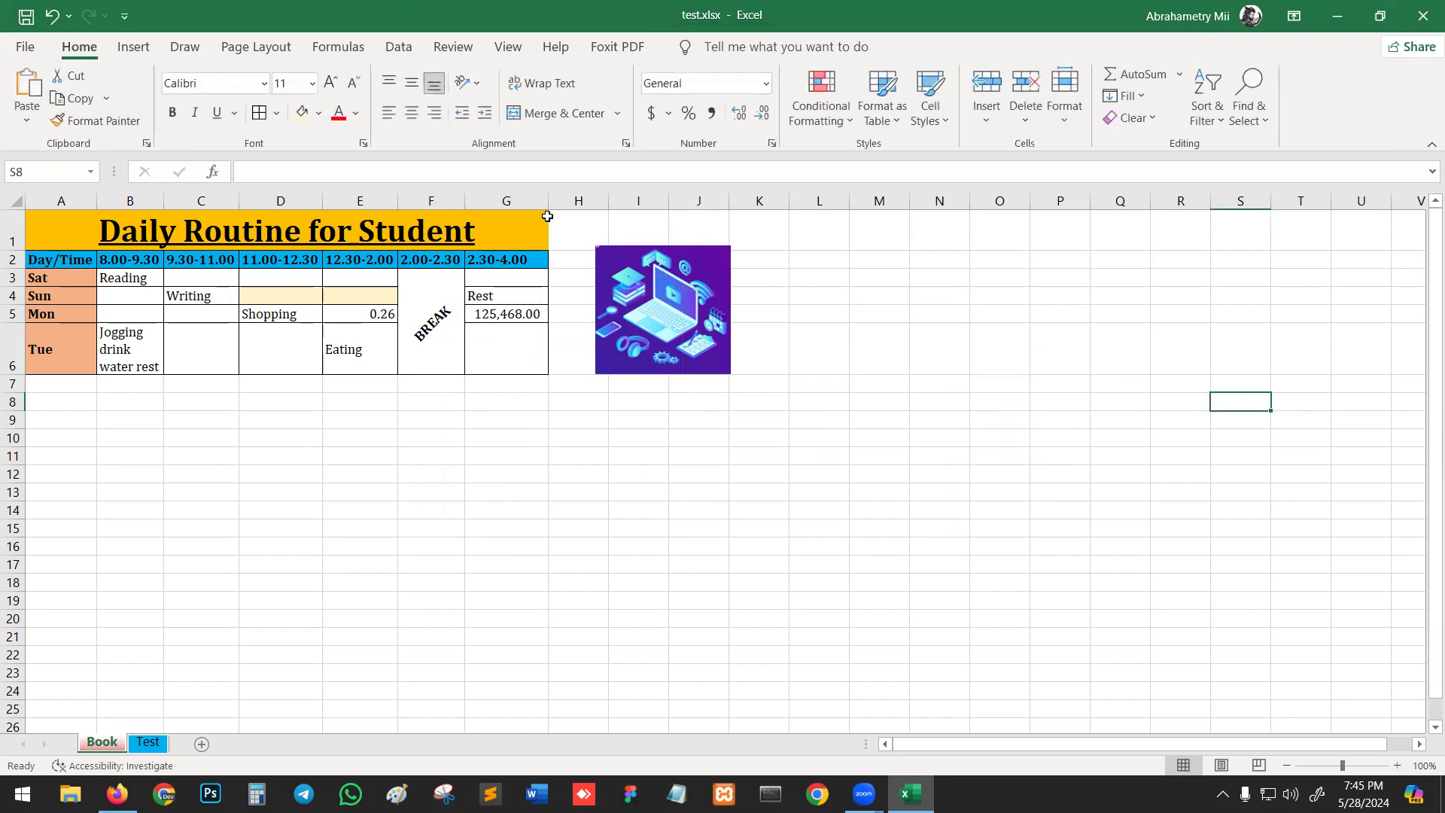
Insert a Pyramid List SmartArt graphic from the Pyramid category and move it beside the laptop picture
click(137, 50)
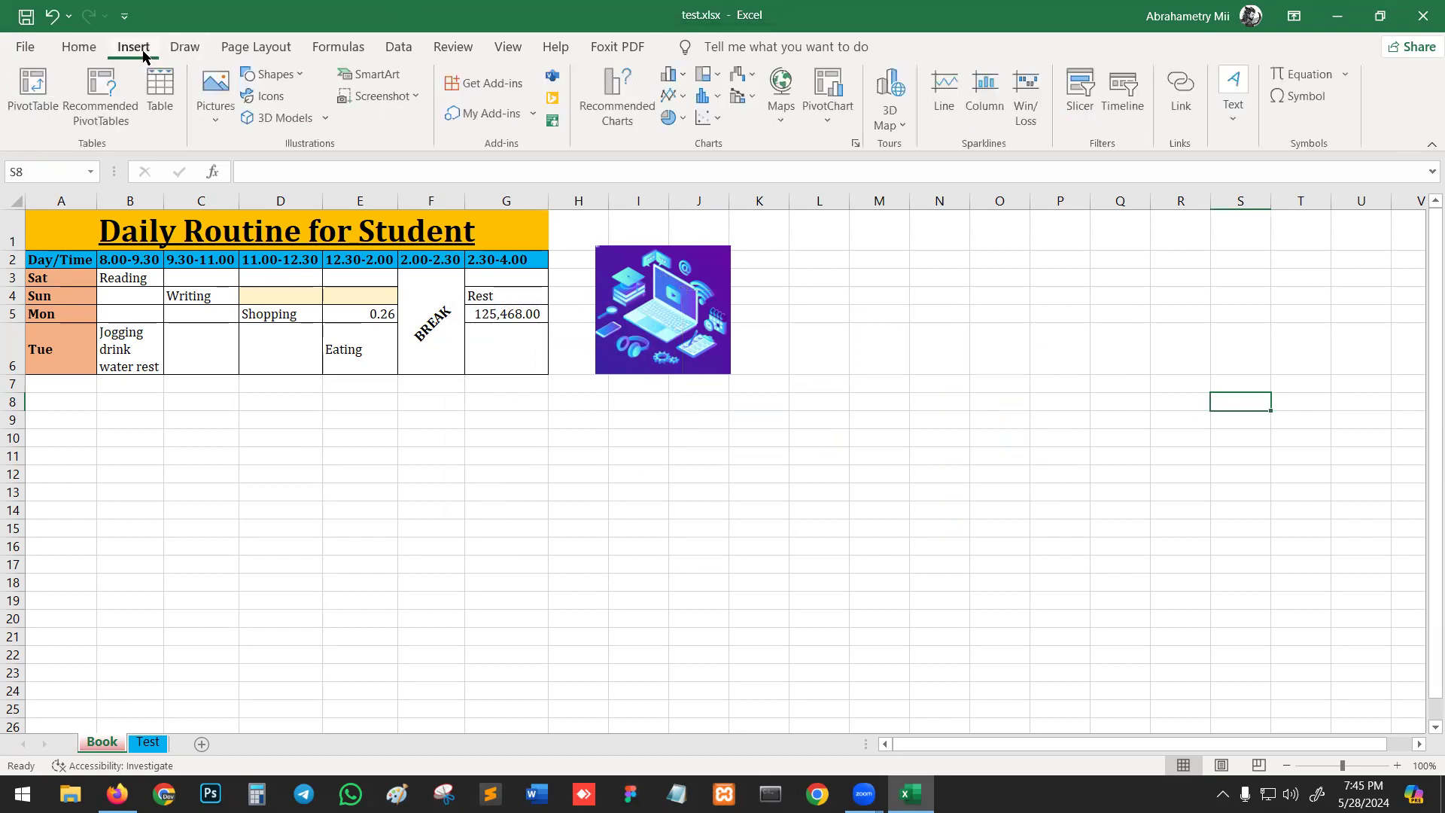
click(404, 79)
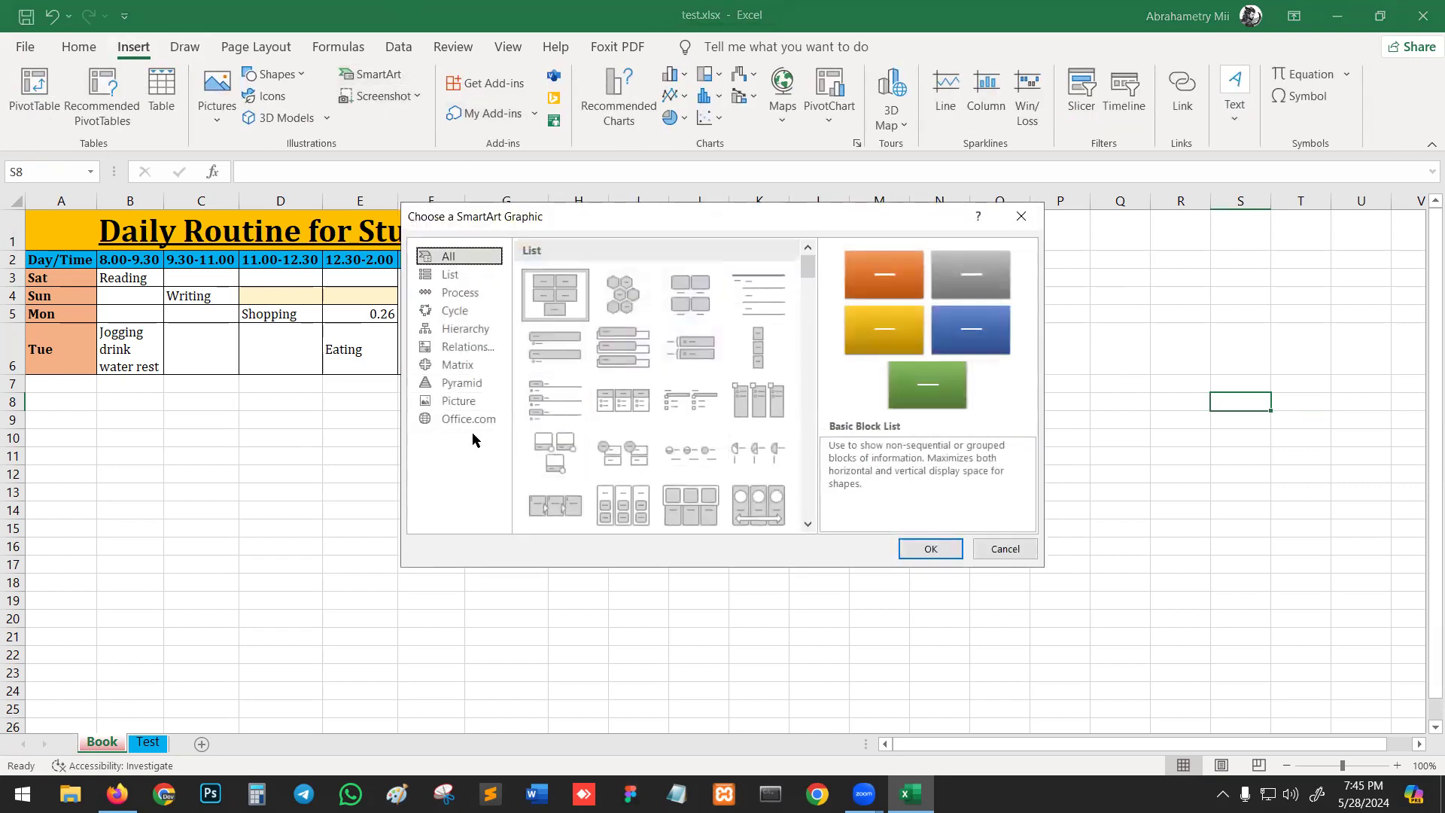
click(463, 383)
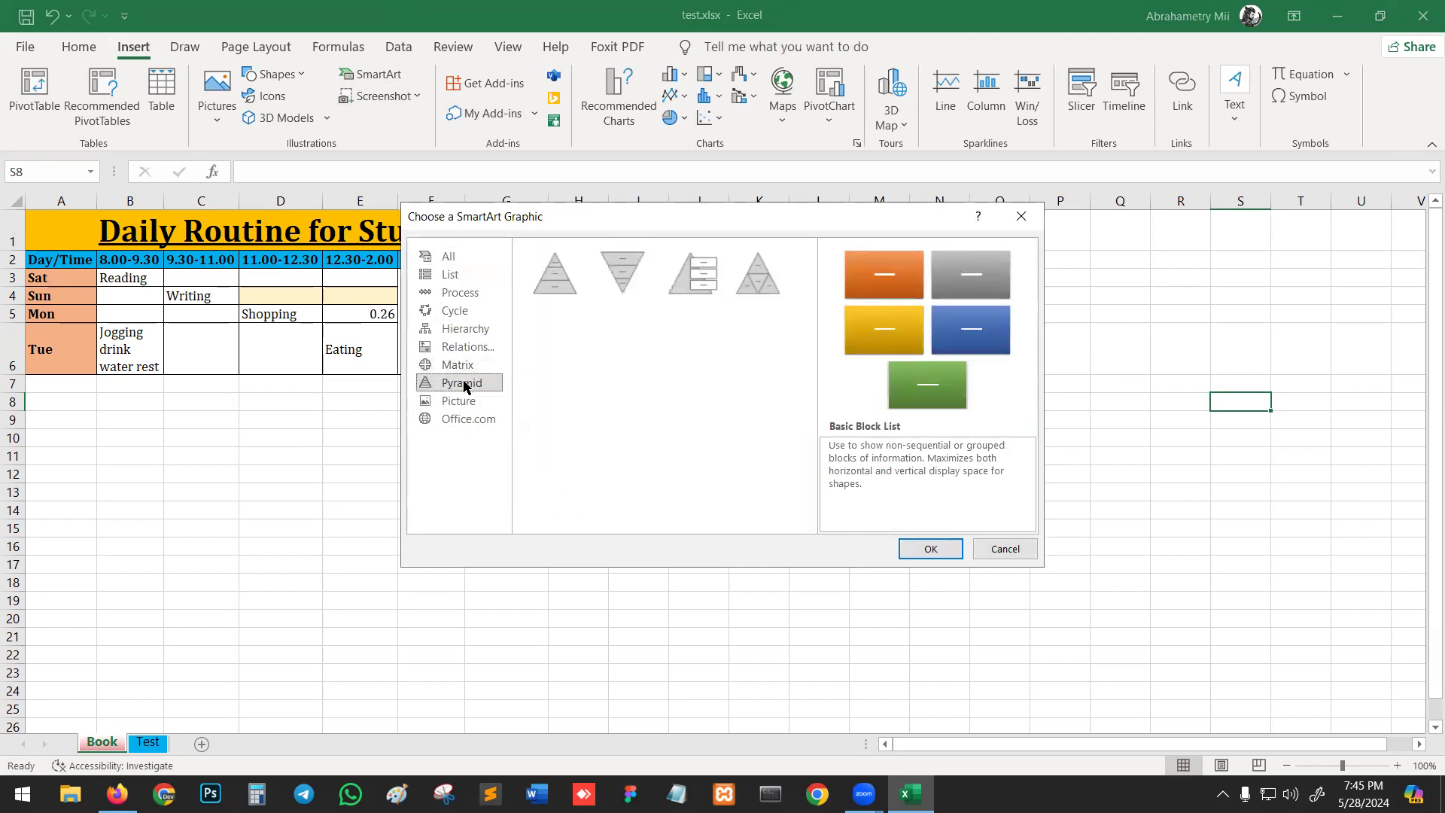
click(701, 282)
click(929, 549)
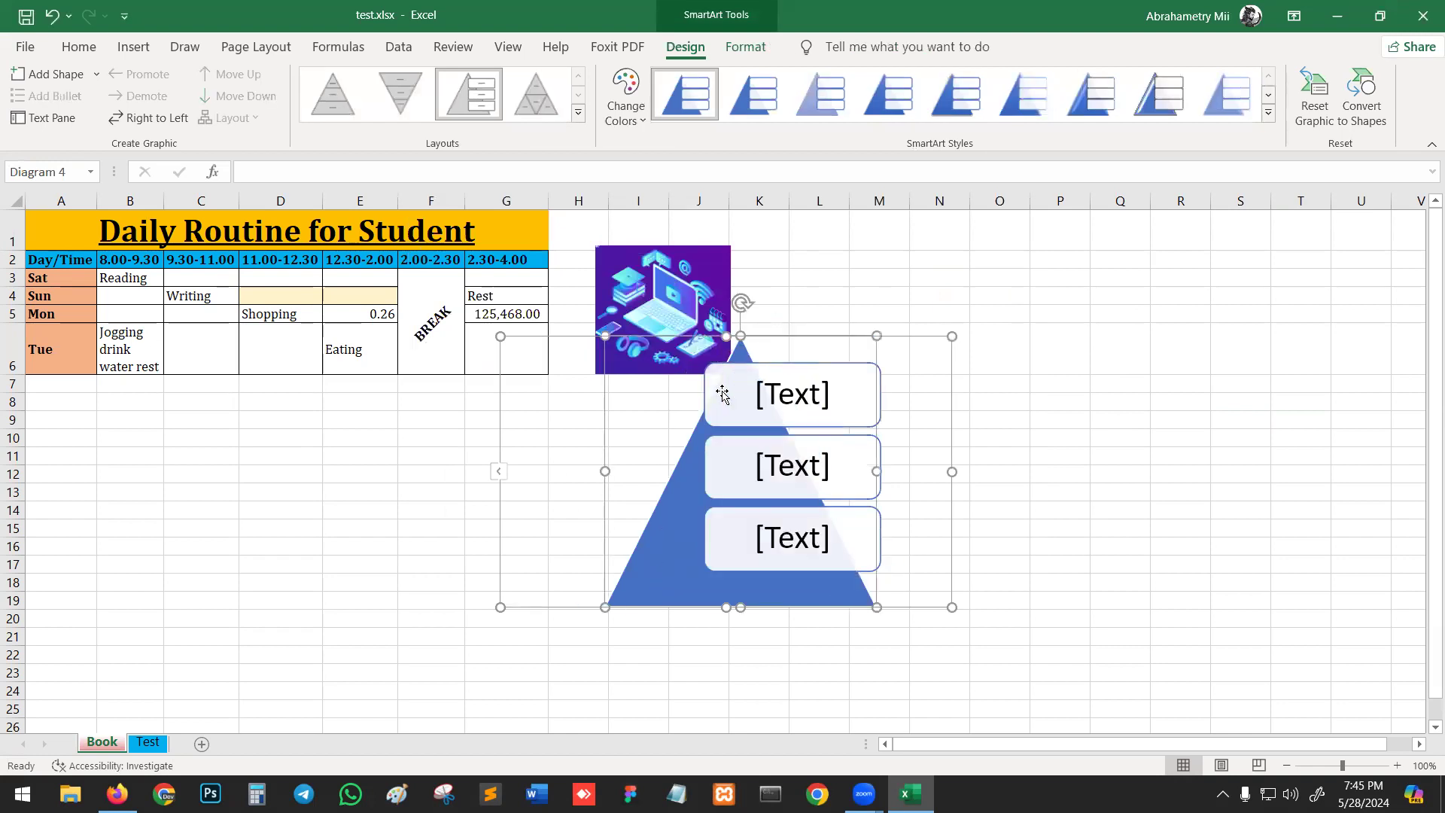
drag(786, 337, 964, 289)
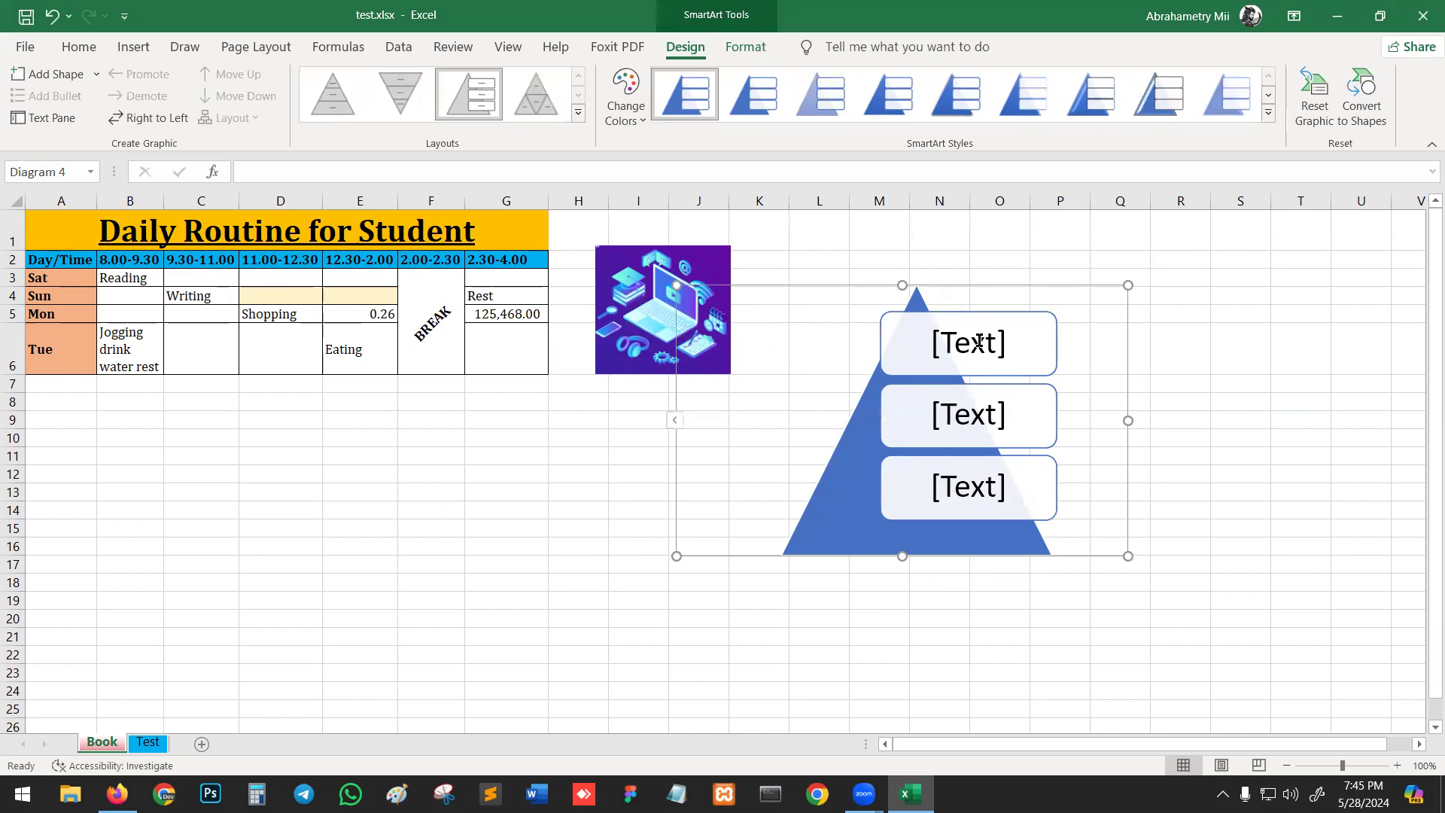
Label the three boxes of the pyramid list One, Two and Three through its text outline
click(673, 423)
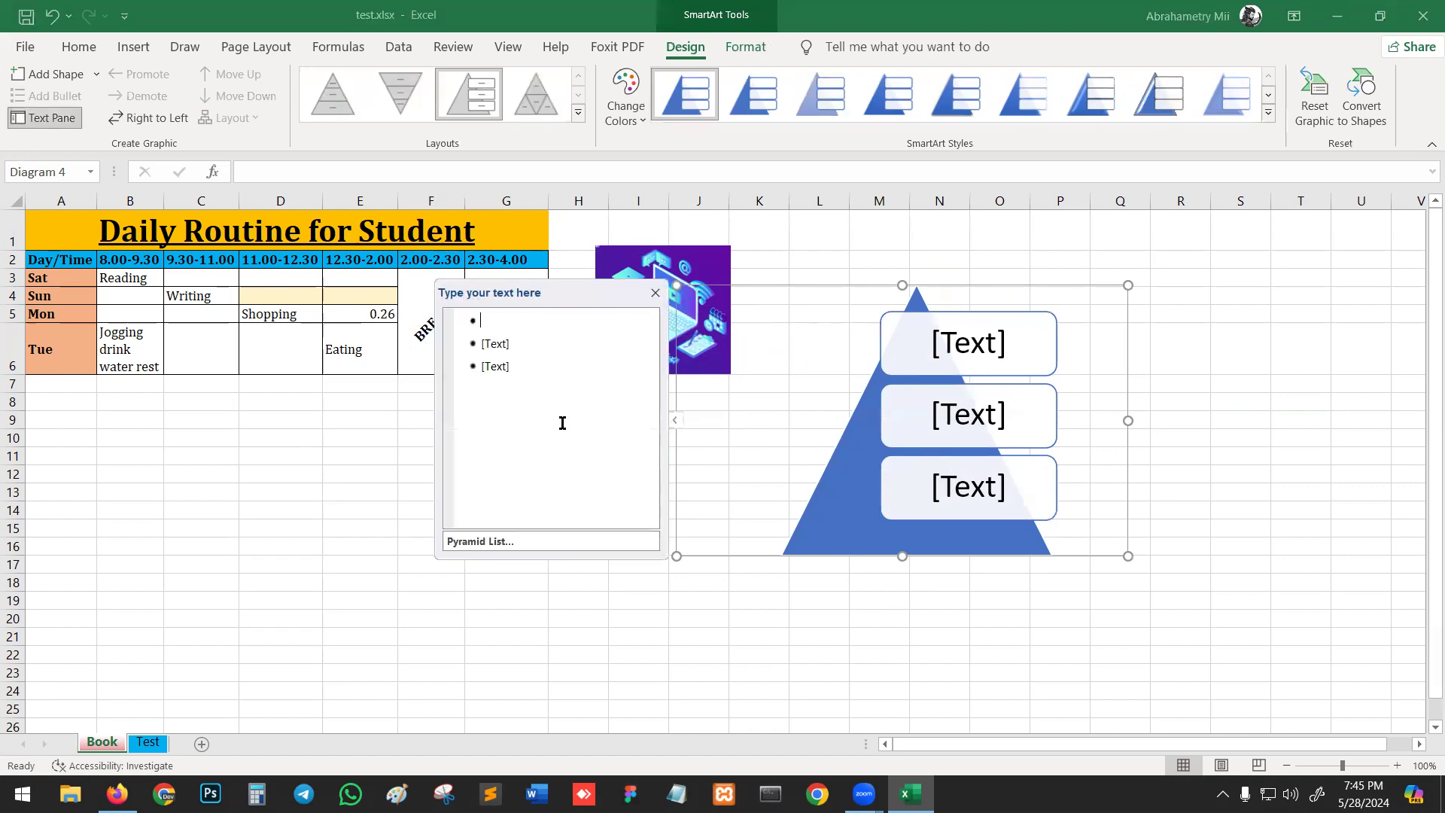
click(498, 319)
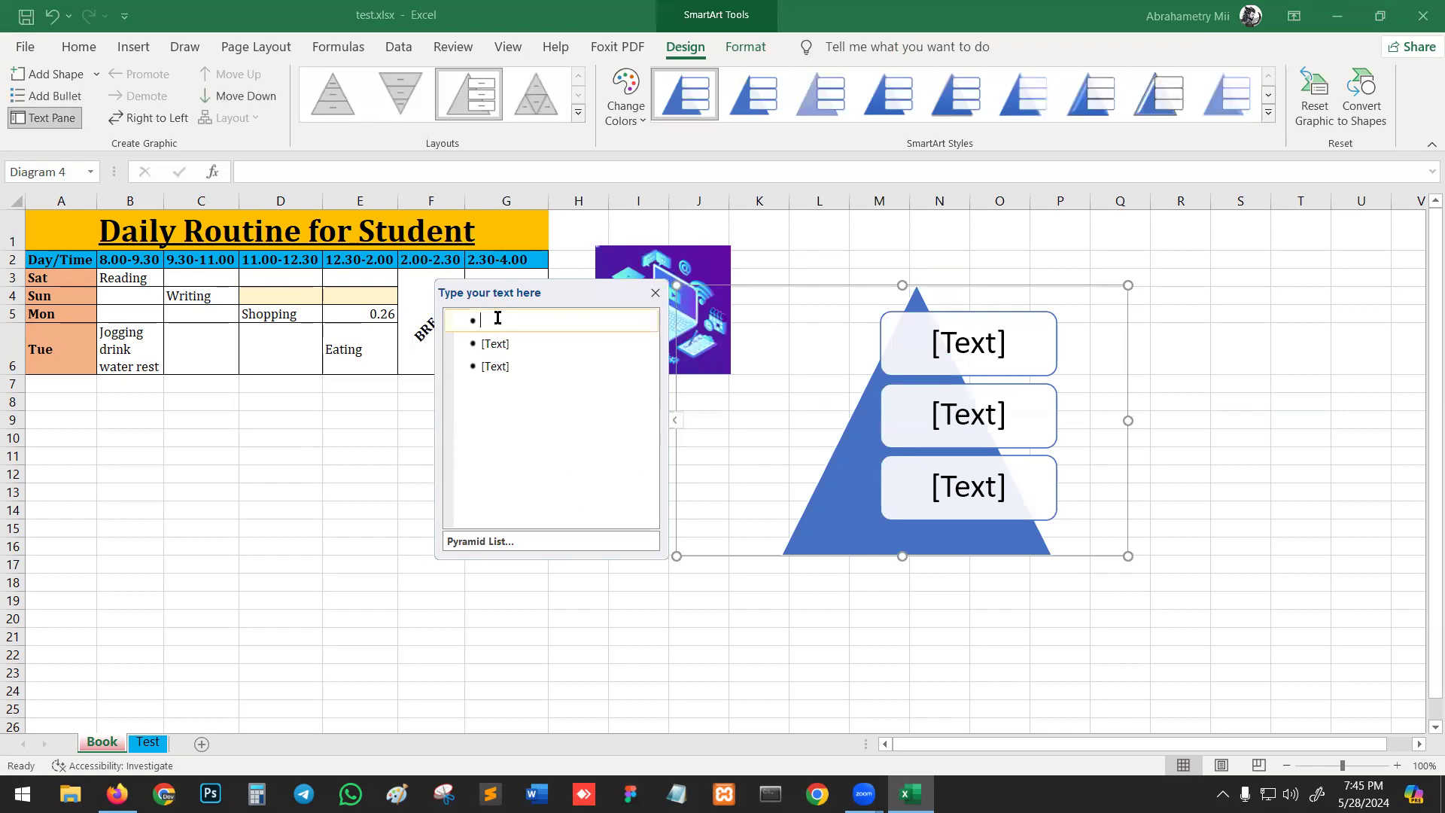
text(One)
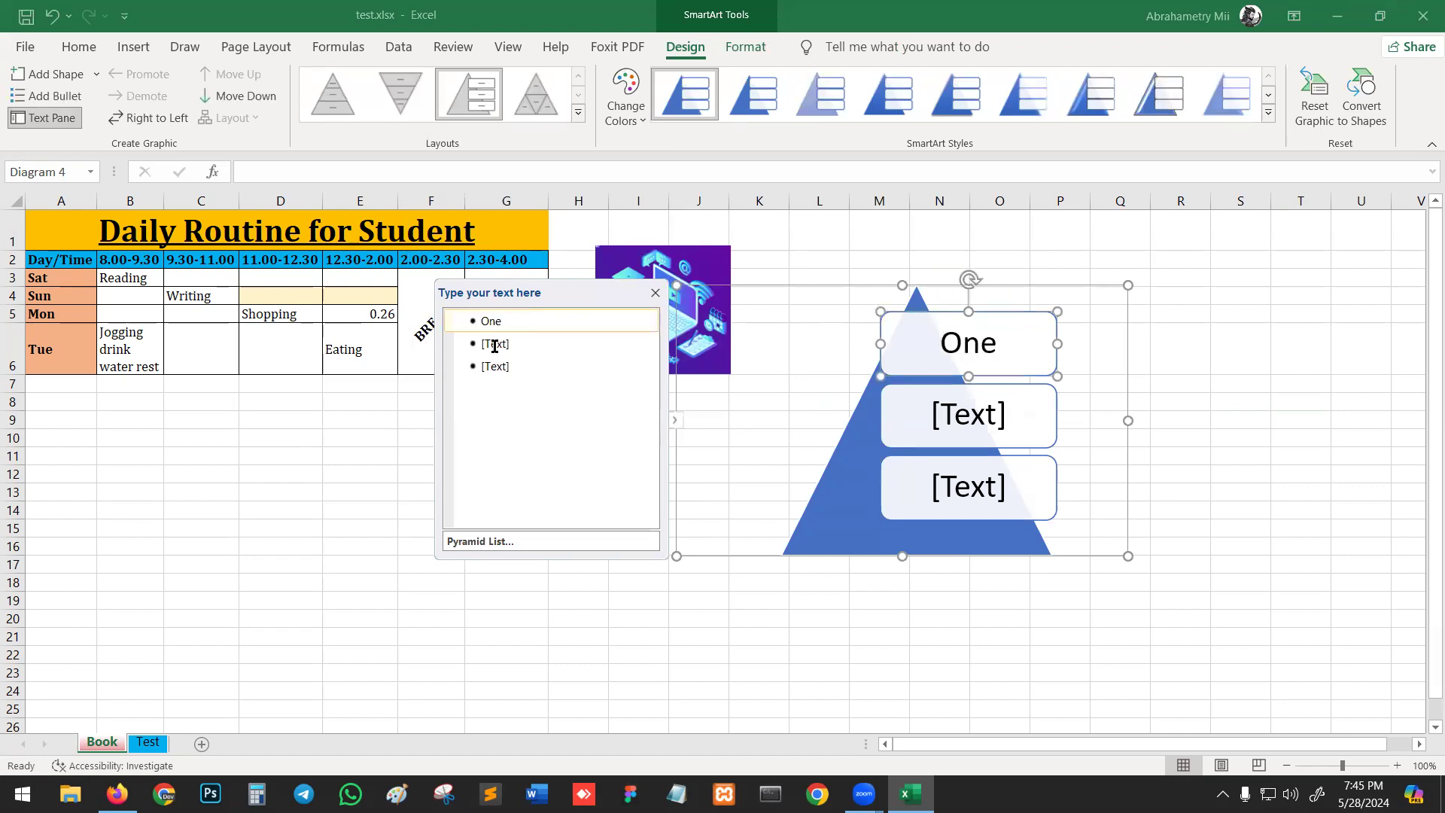
click(496, 345)
text(Tw)
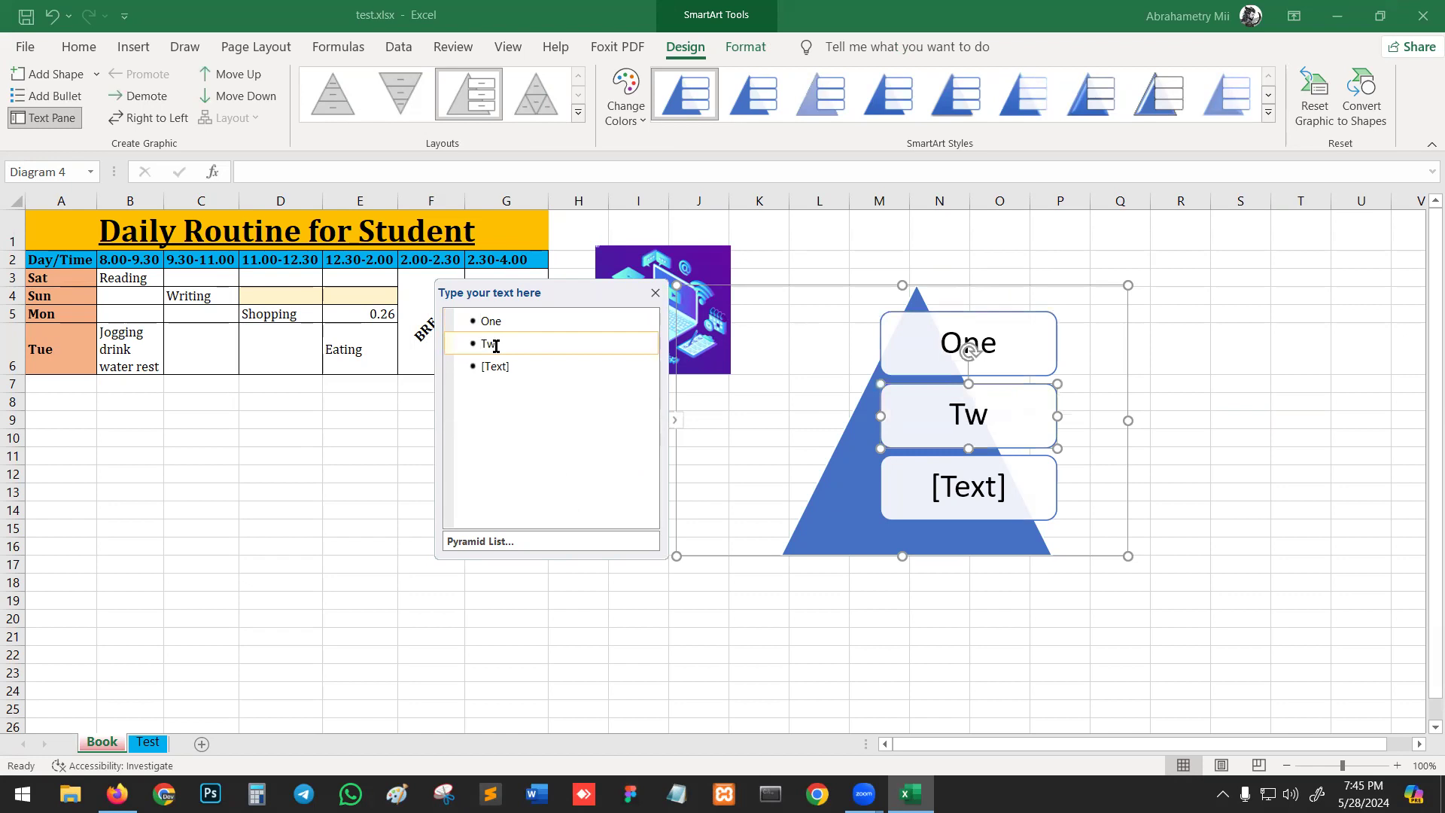
text(o)
click(499, 362)
text(Three)
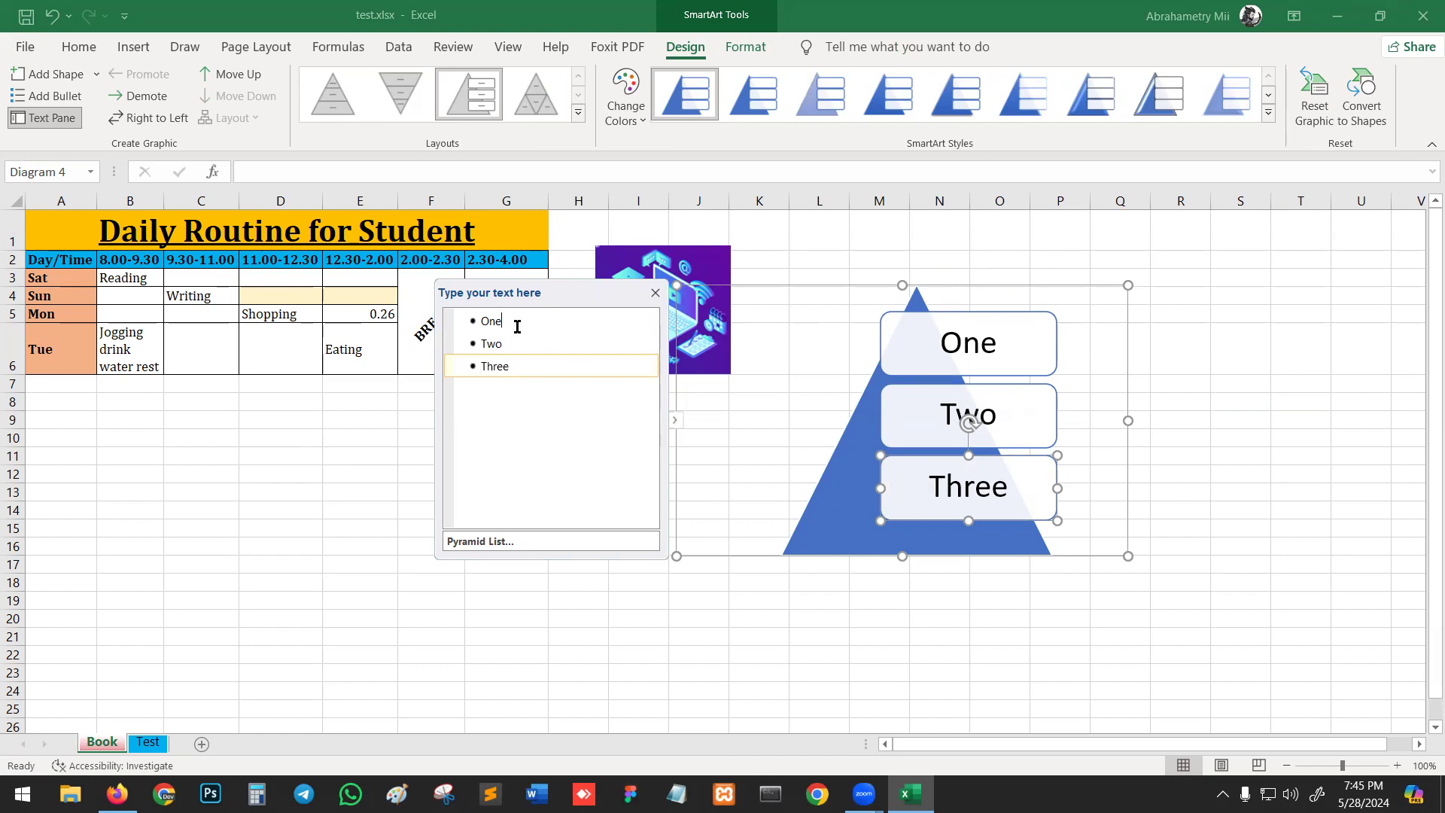
Add a fourth box named Four after Three in the pyramid list's text outline
click(518, 326)
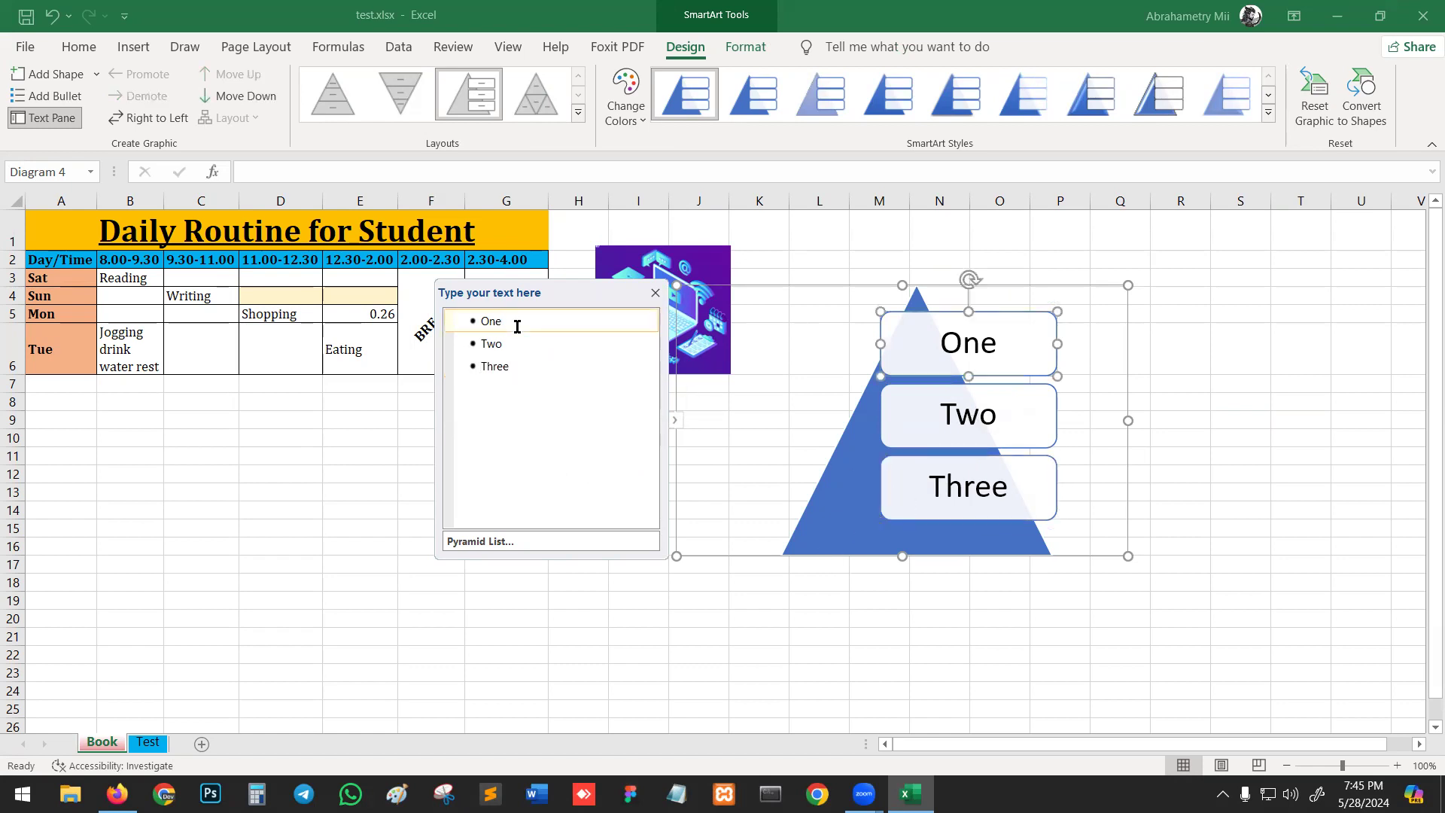
click(546, 368)
key(Return)
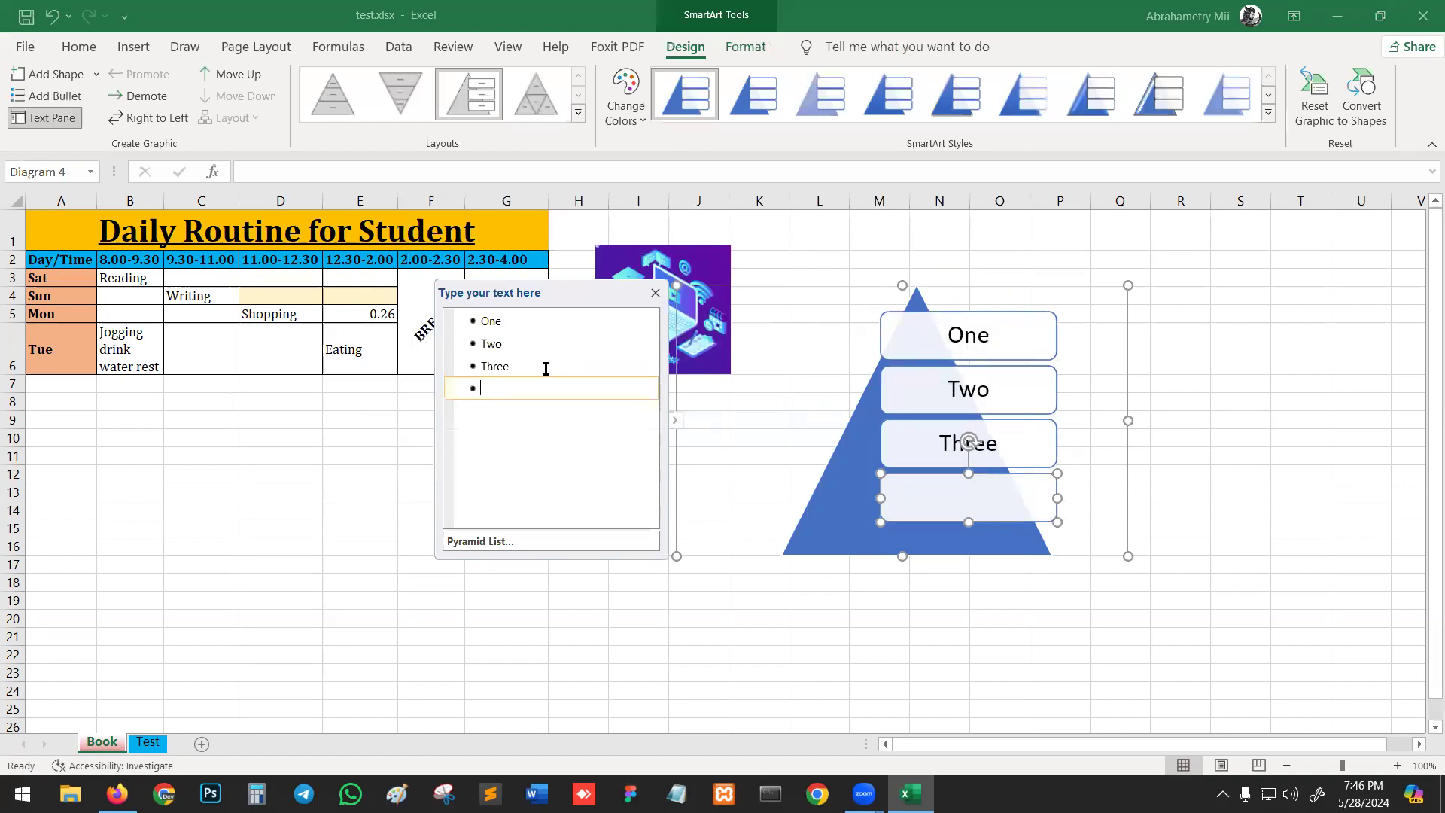
text(Four)
Add two second-level entries, Subpoint and Something, beneath One in the pyramid list's text outline
click(532, 323)
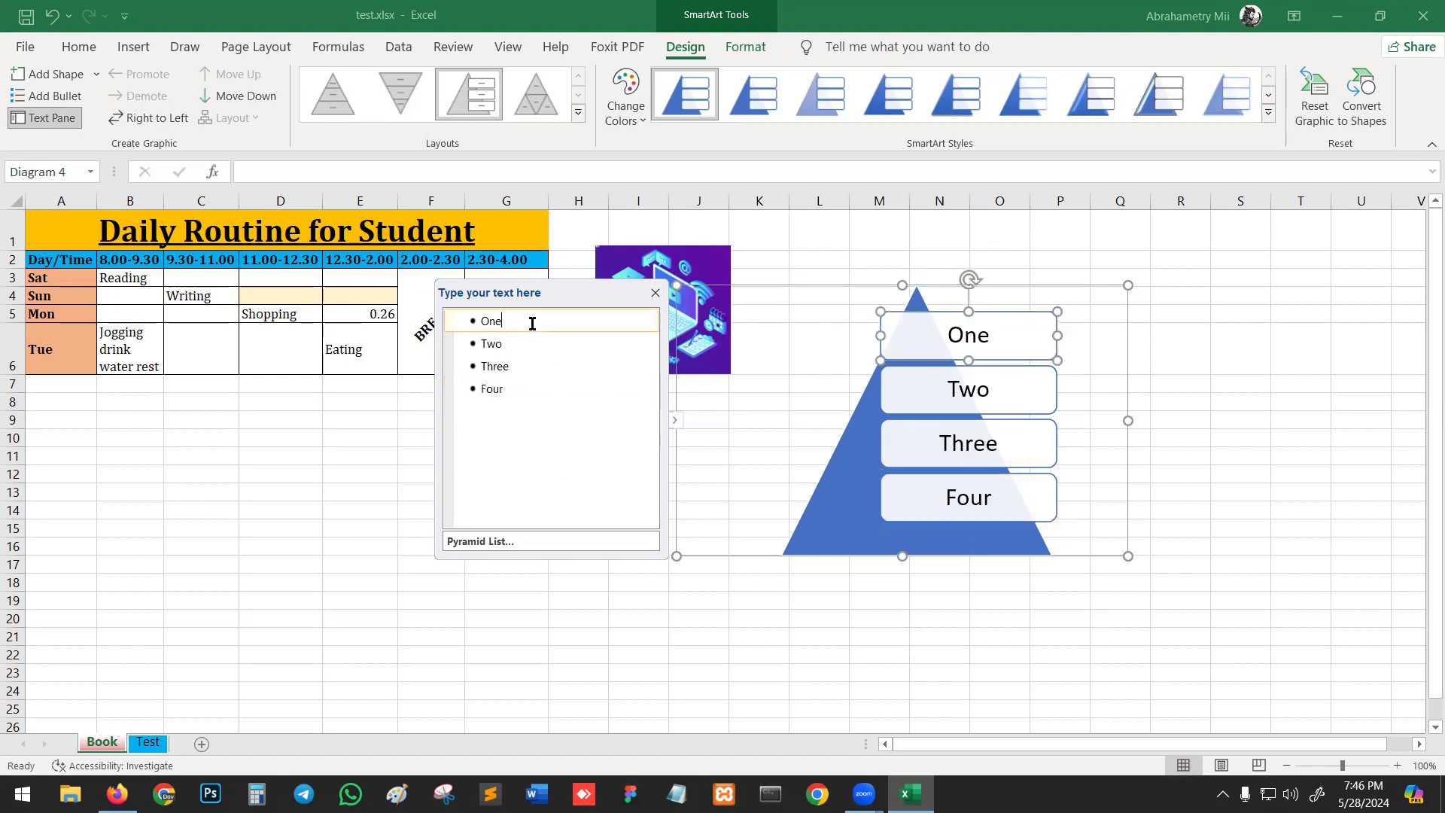
key(Return)
key(Tab)
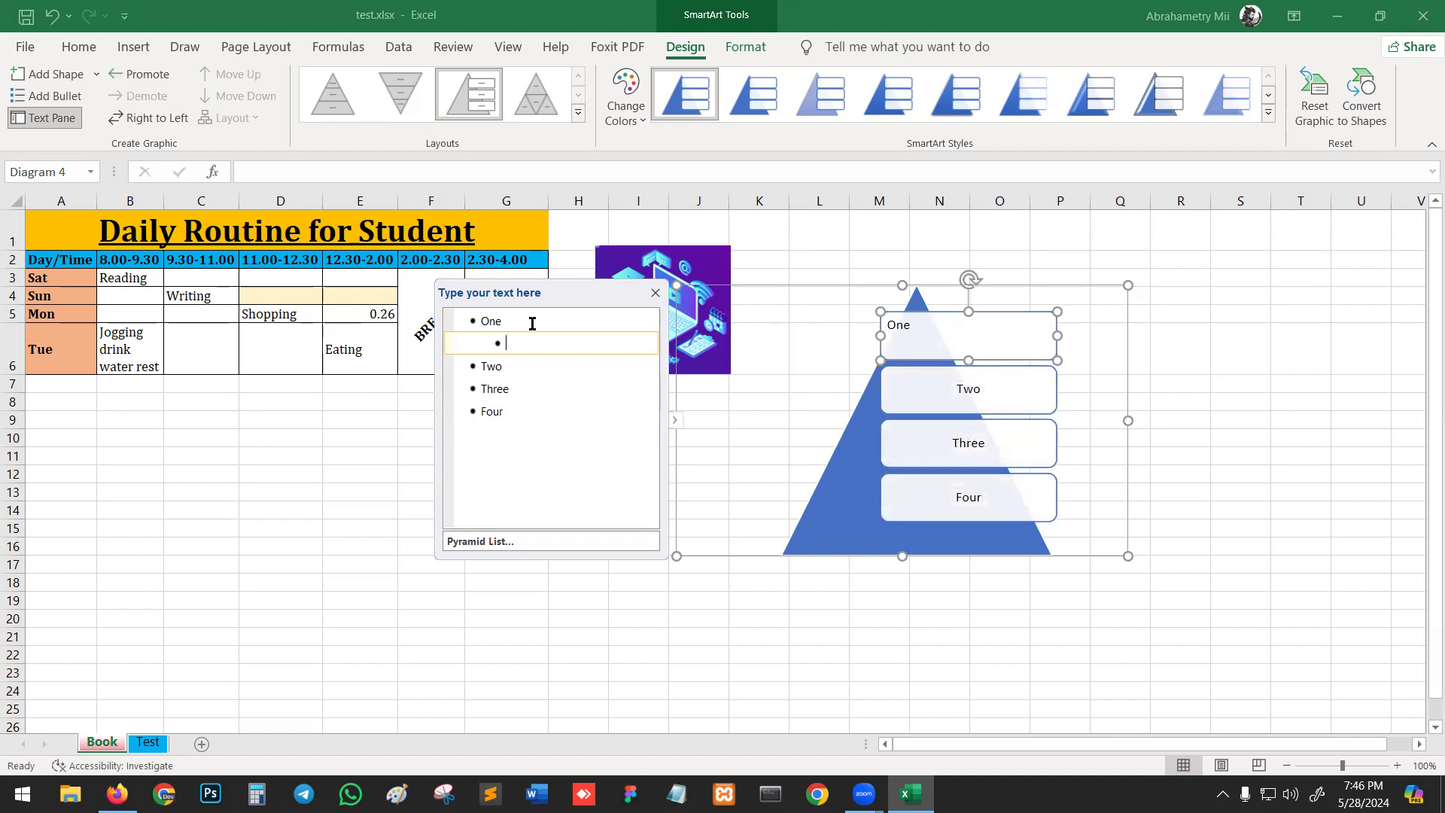
key(shift+Tab)
text(ubpo)
key(Return)
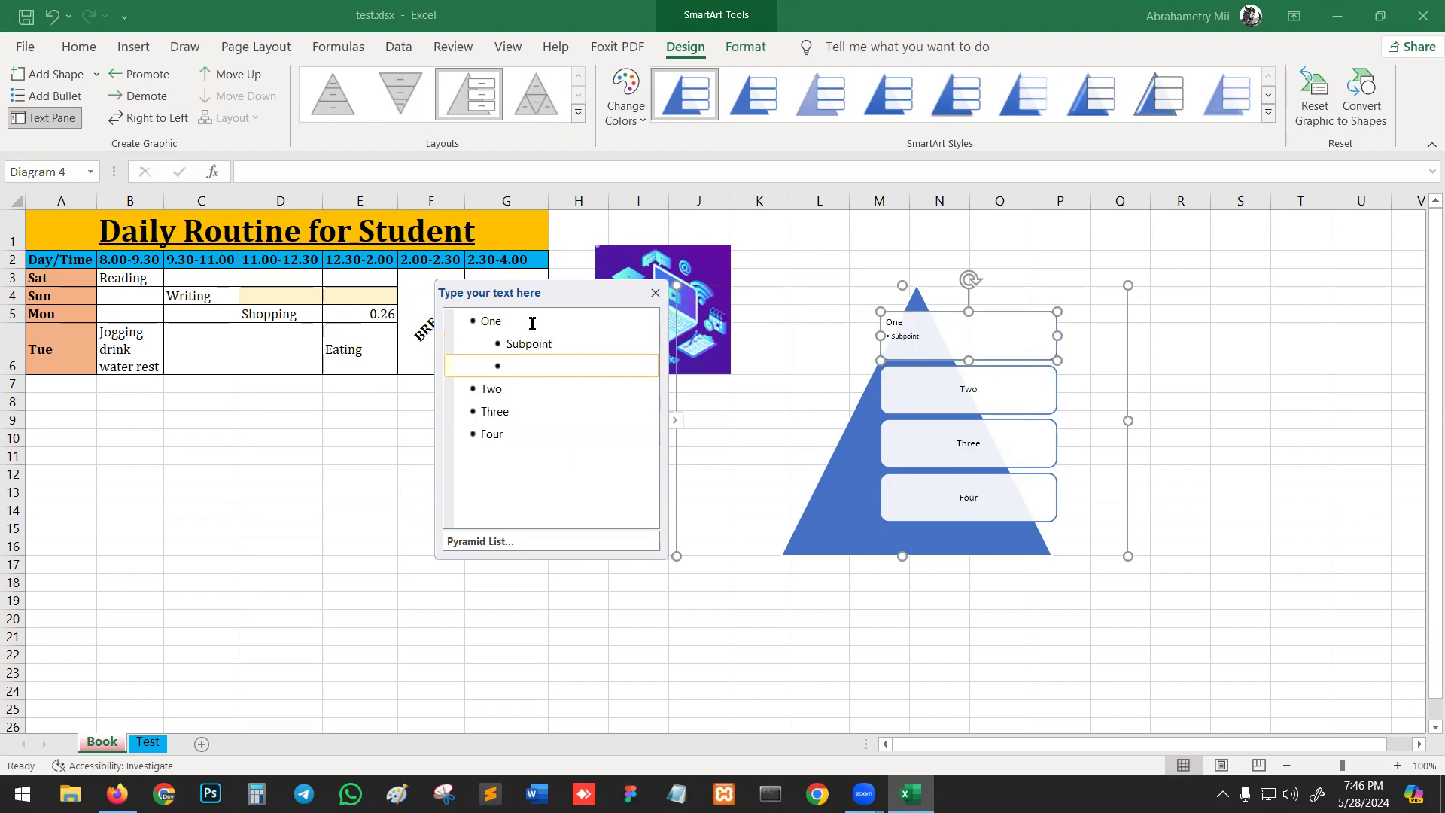
text(Something)
Add an empty second-level entry beneath Three in the pyramid list and close the text outline
click(529, 412)
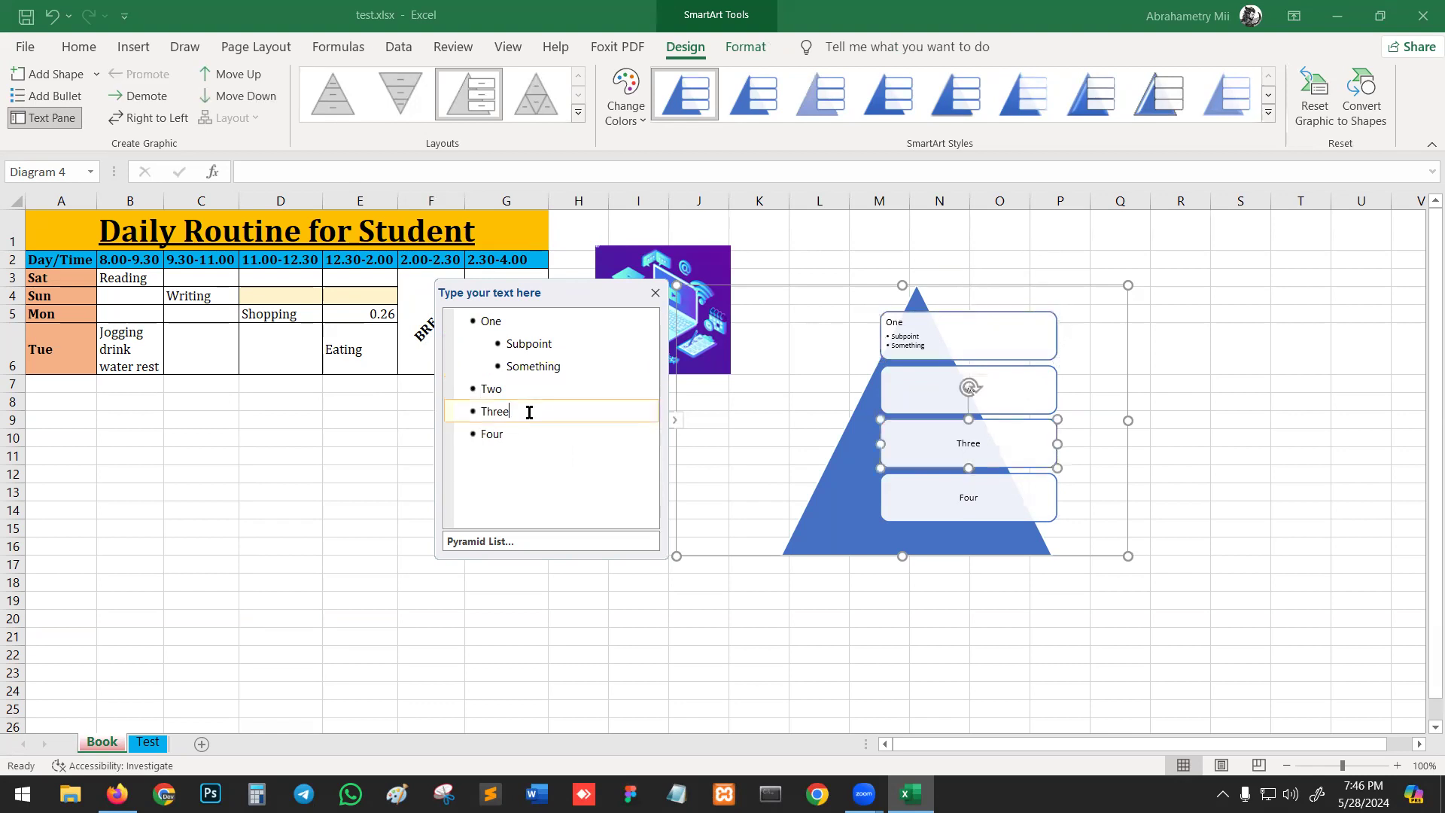
key(Return)
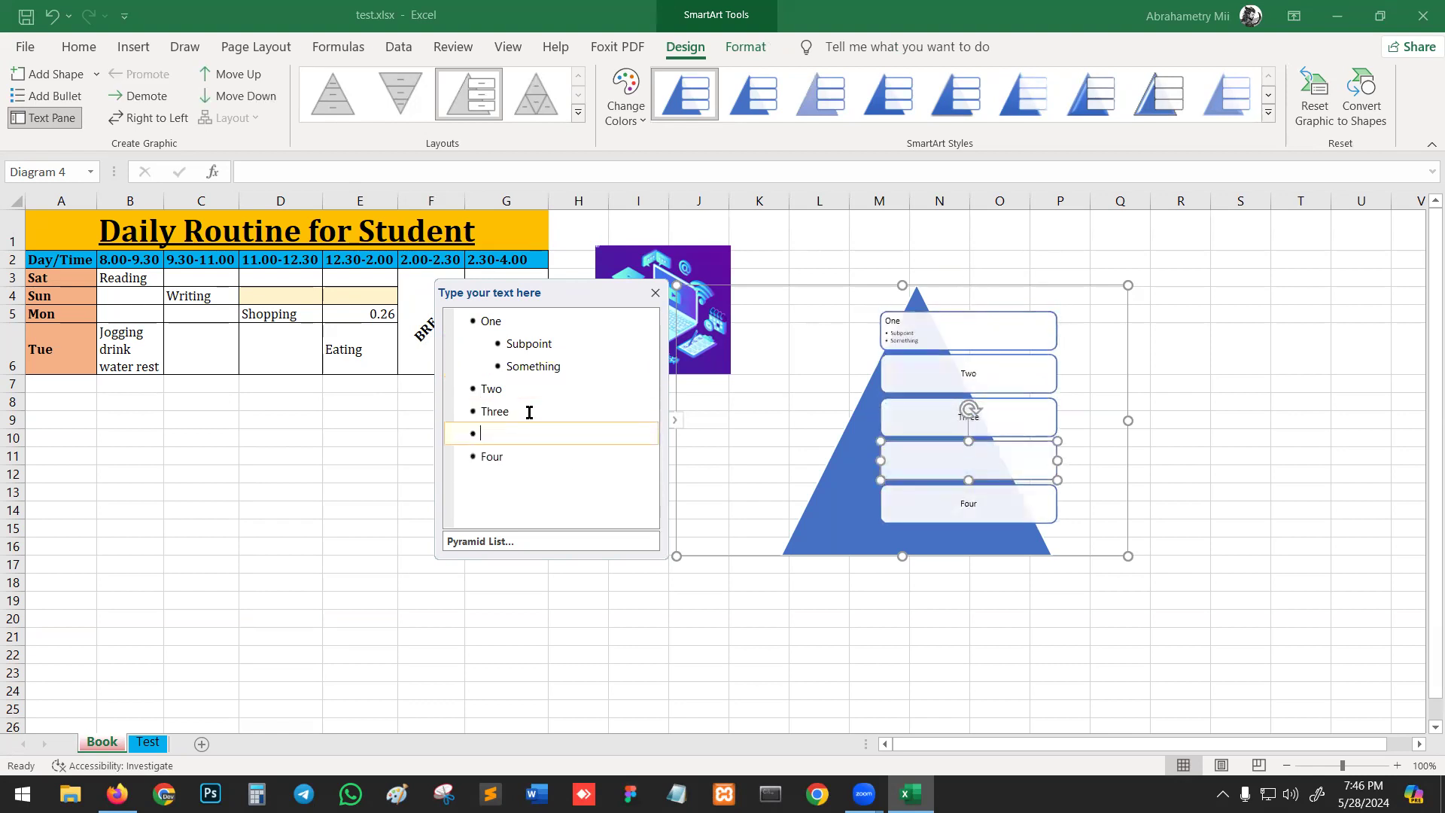
key(Tab)
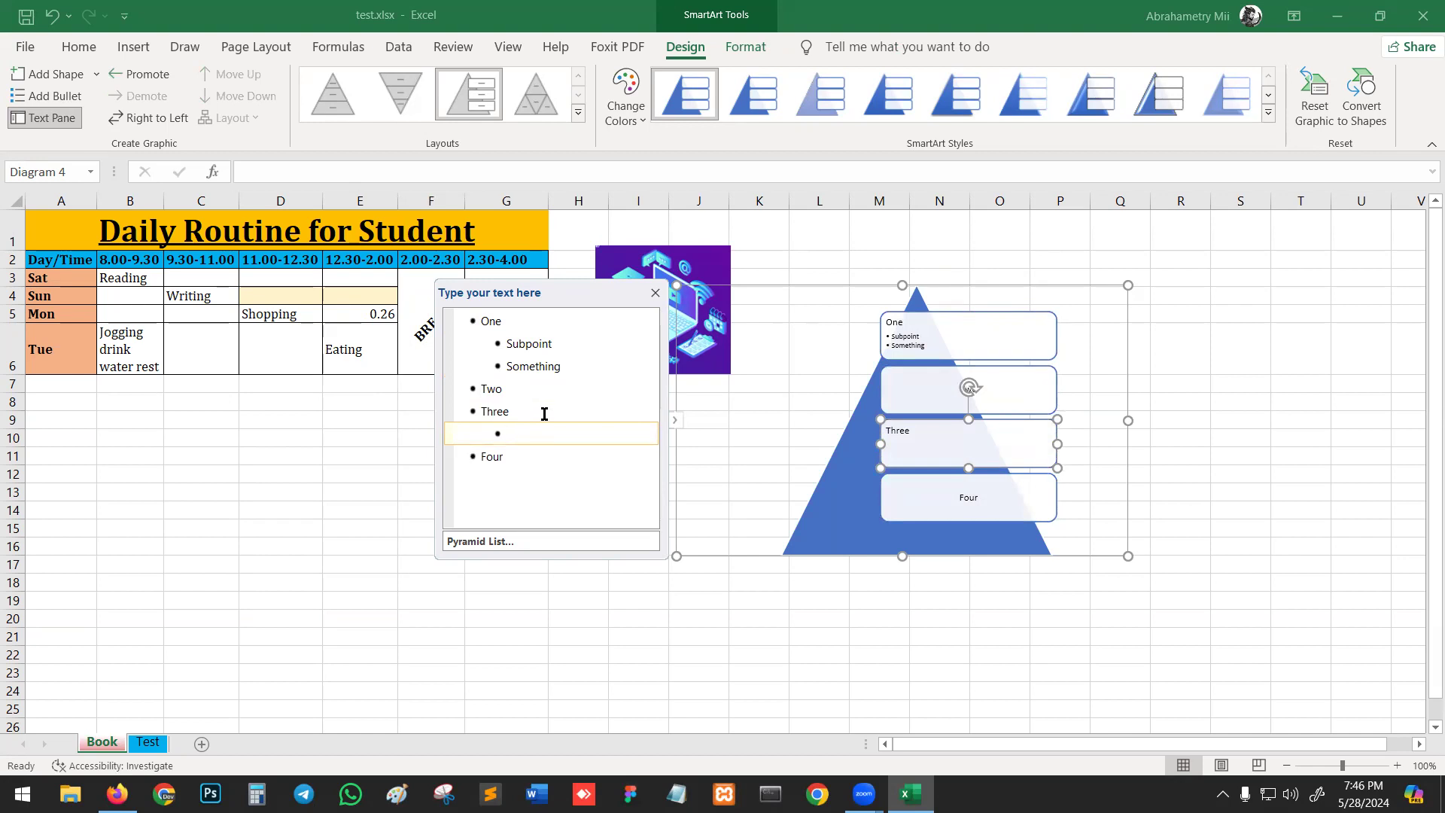
click(654, 294)
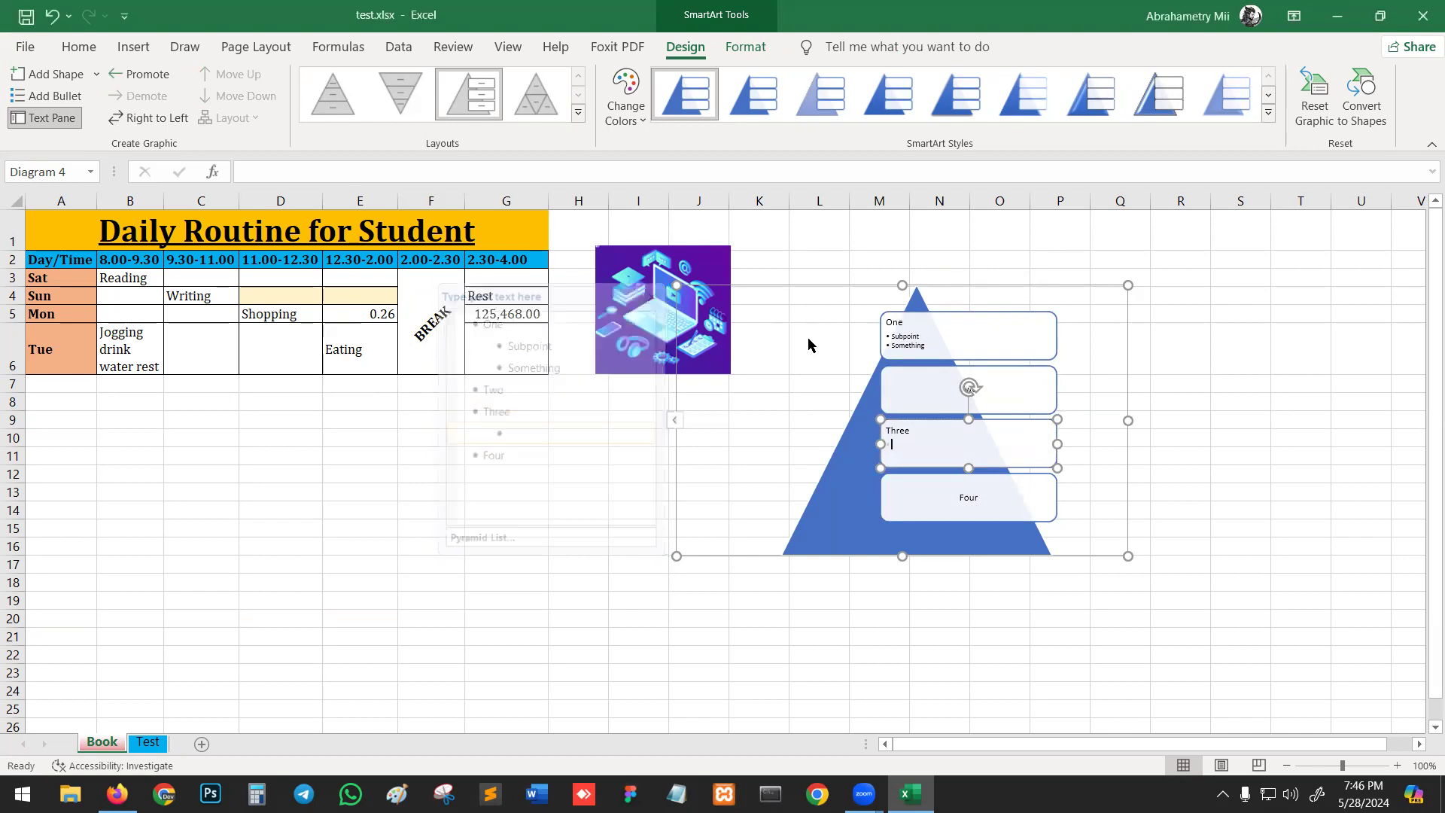
Replace the pyramid list with a Block Cycle SmartArt graphic from the Cycle category, placed beside the laptop picture
key(Delete)
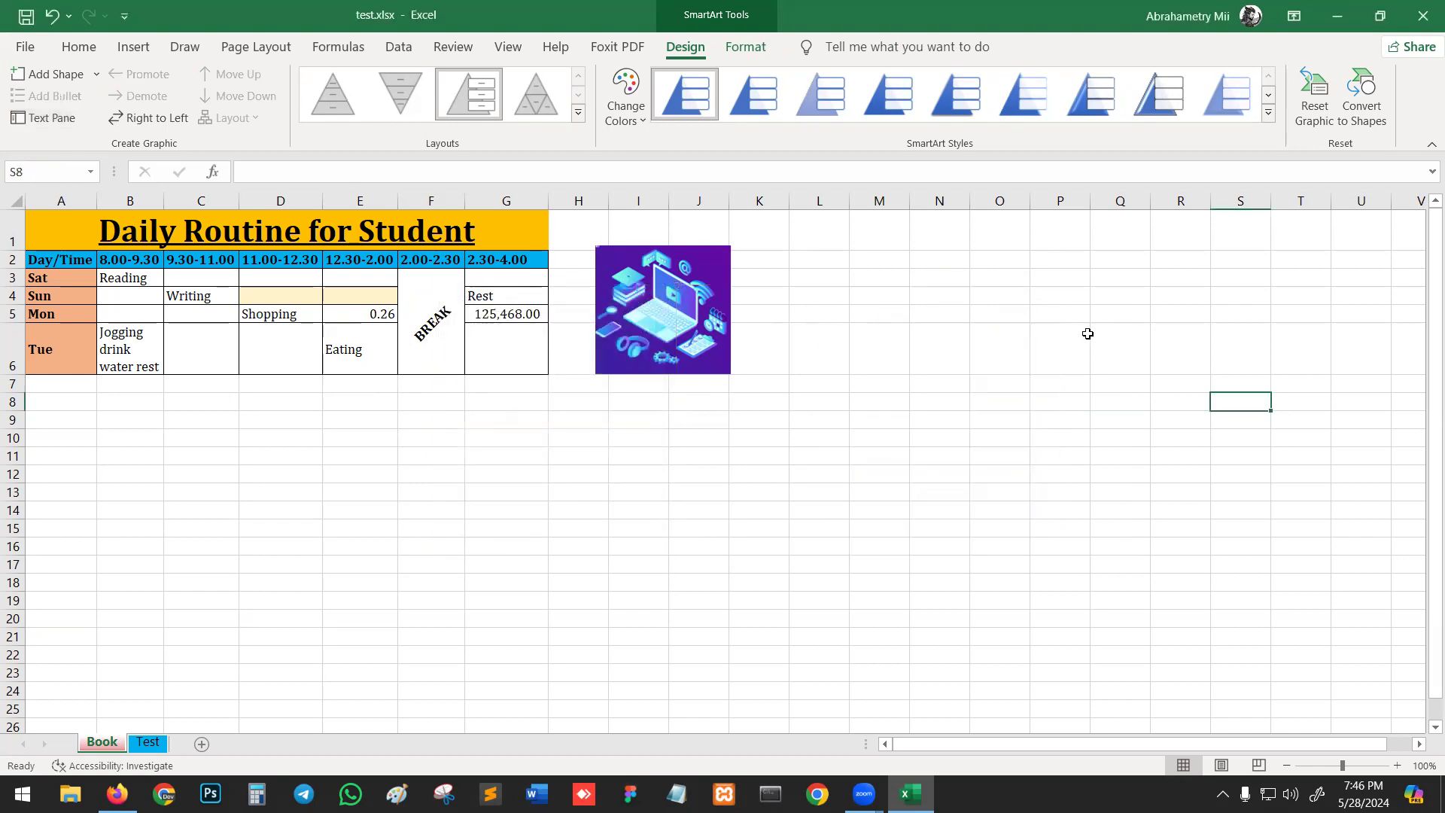
click(133, 46)
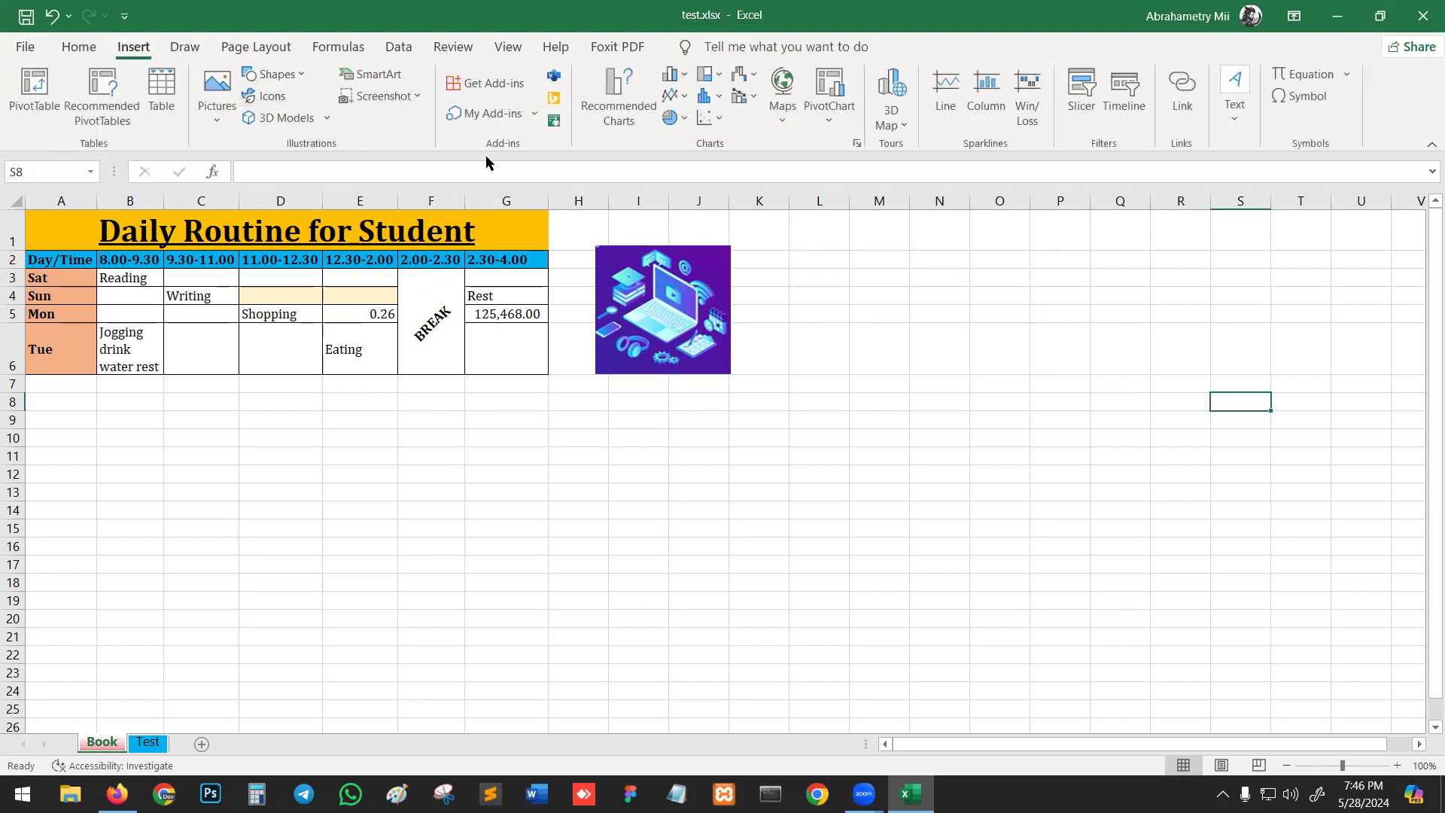
click(386, 77)
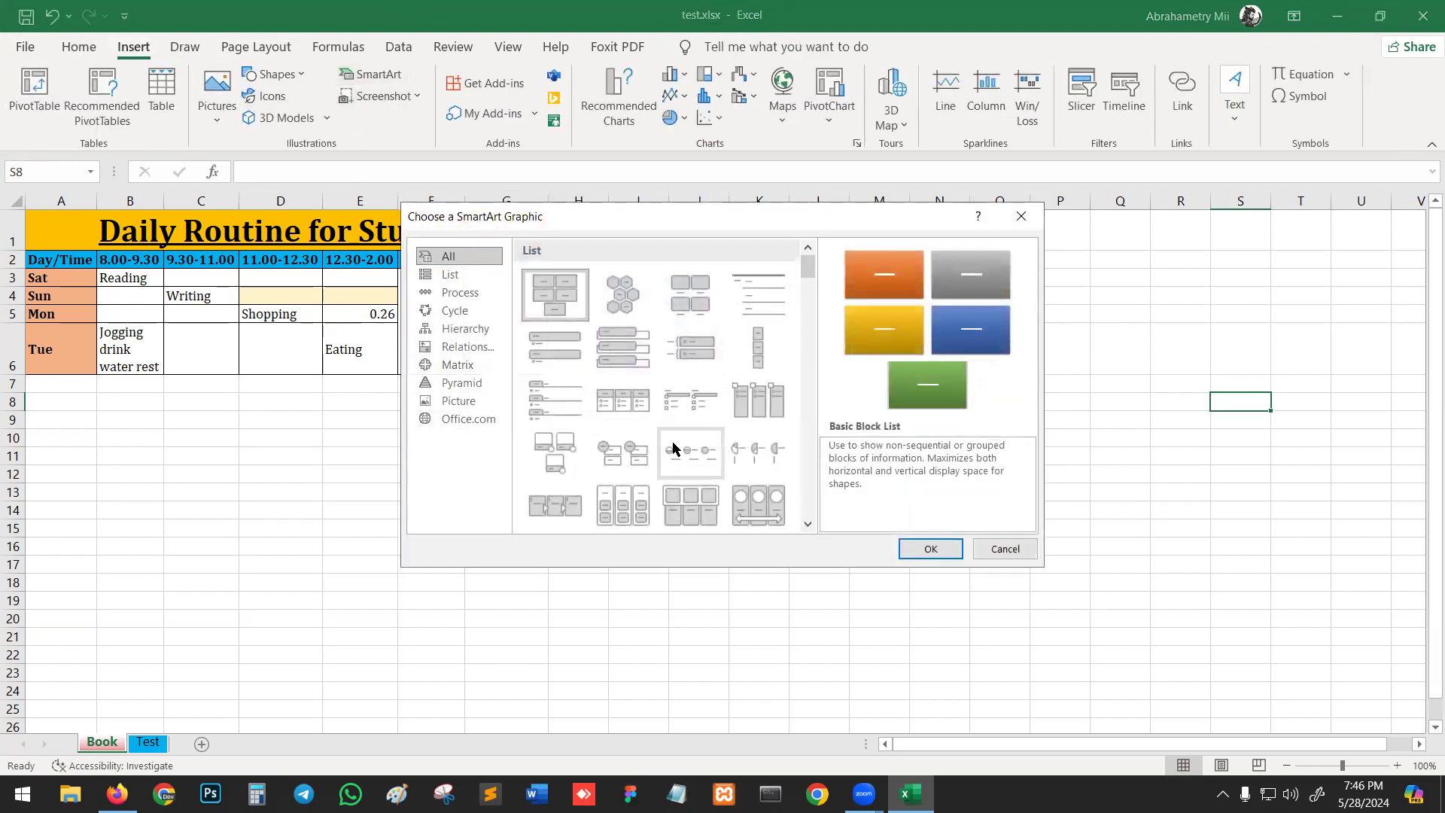
click(456, 311)
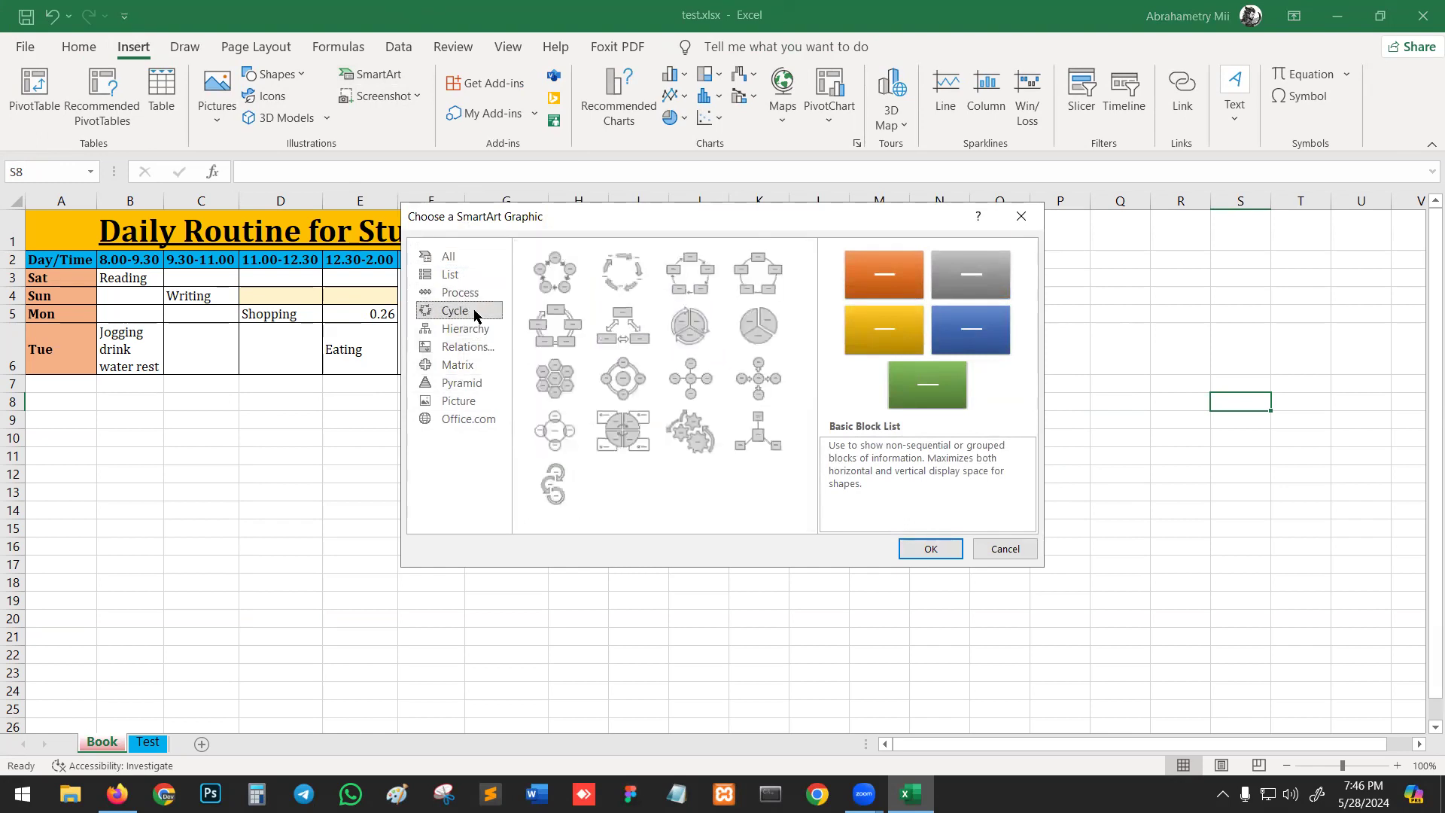
click(689, 276)
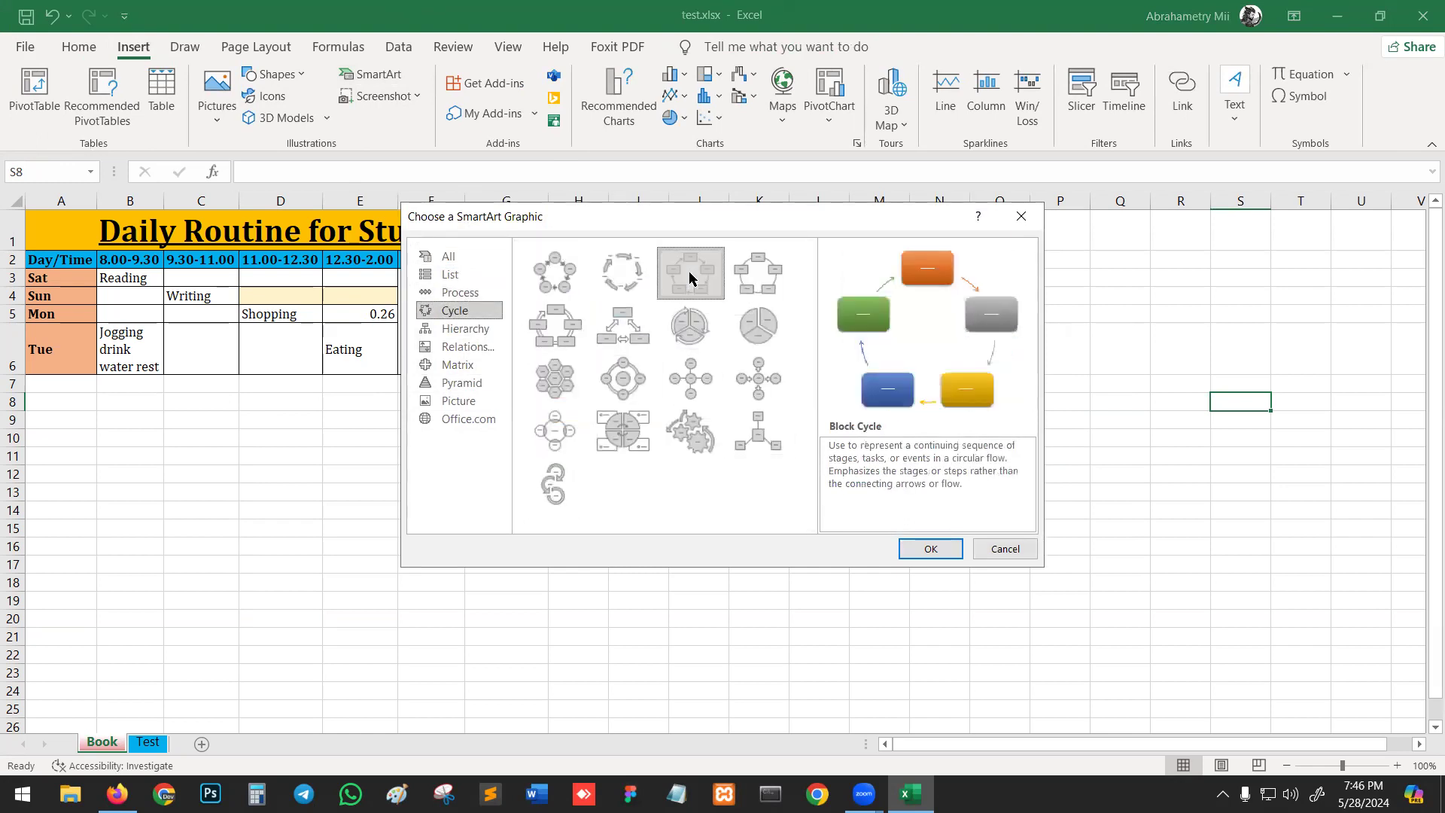
click(931, 550)
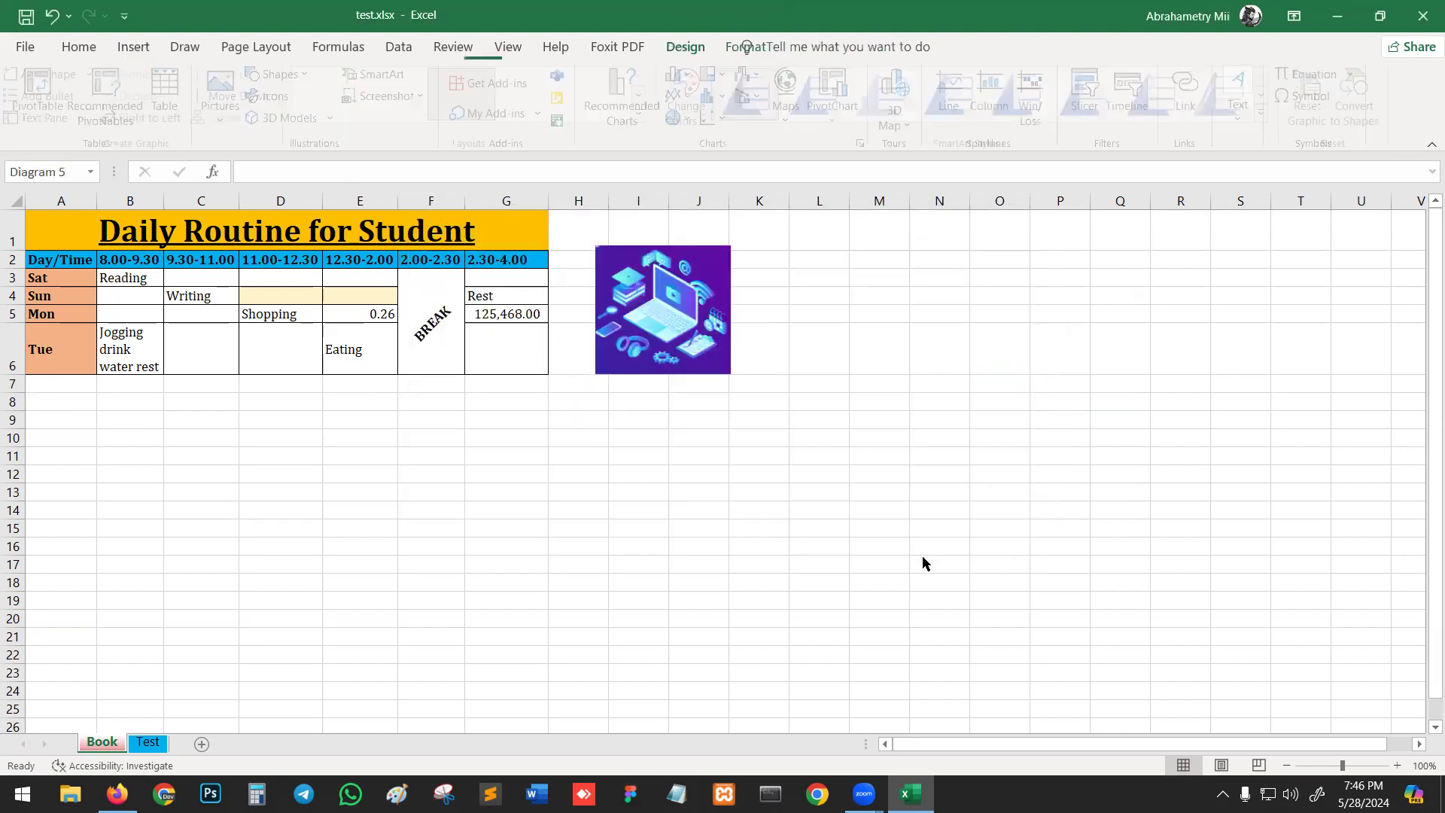
drag(749, 336, 962, 286)
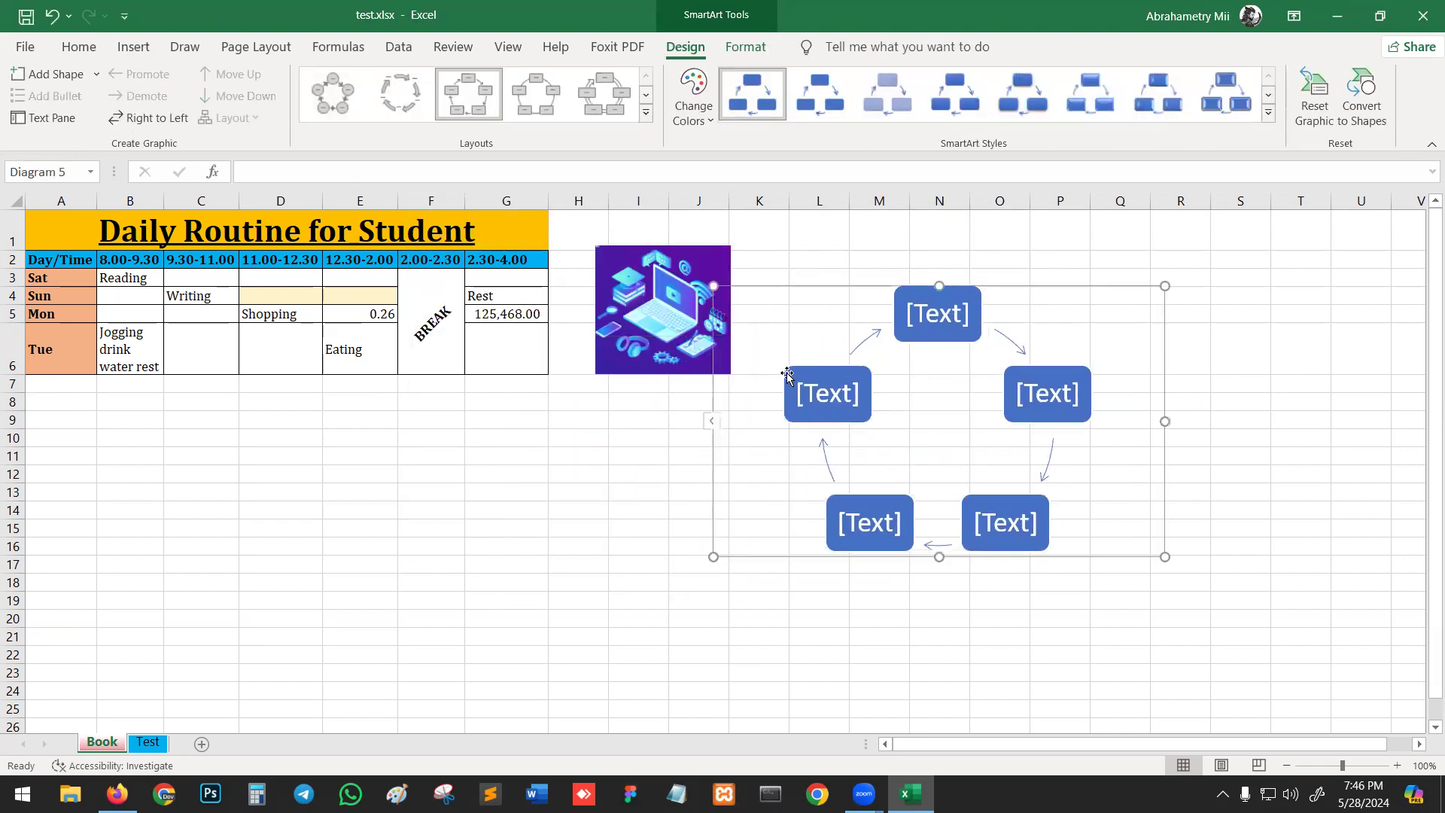
Label the five blocks of the cycle graphic A, B, C, D and E through its text outline
click(711, 423)
text(A)
key(Down)
text(B)
key(Down)
text(C)
key(Down)
text(D)
key(Down)
text(E)
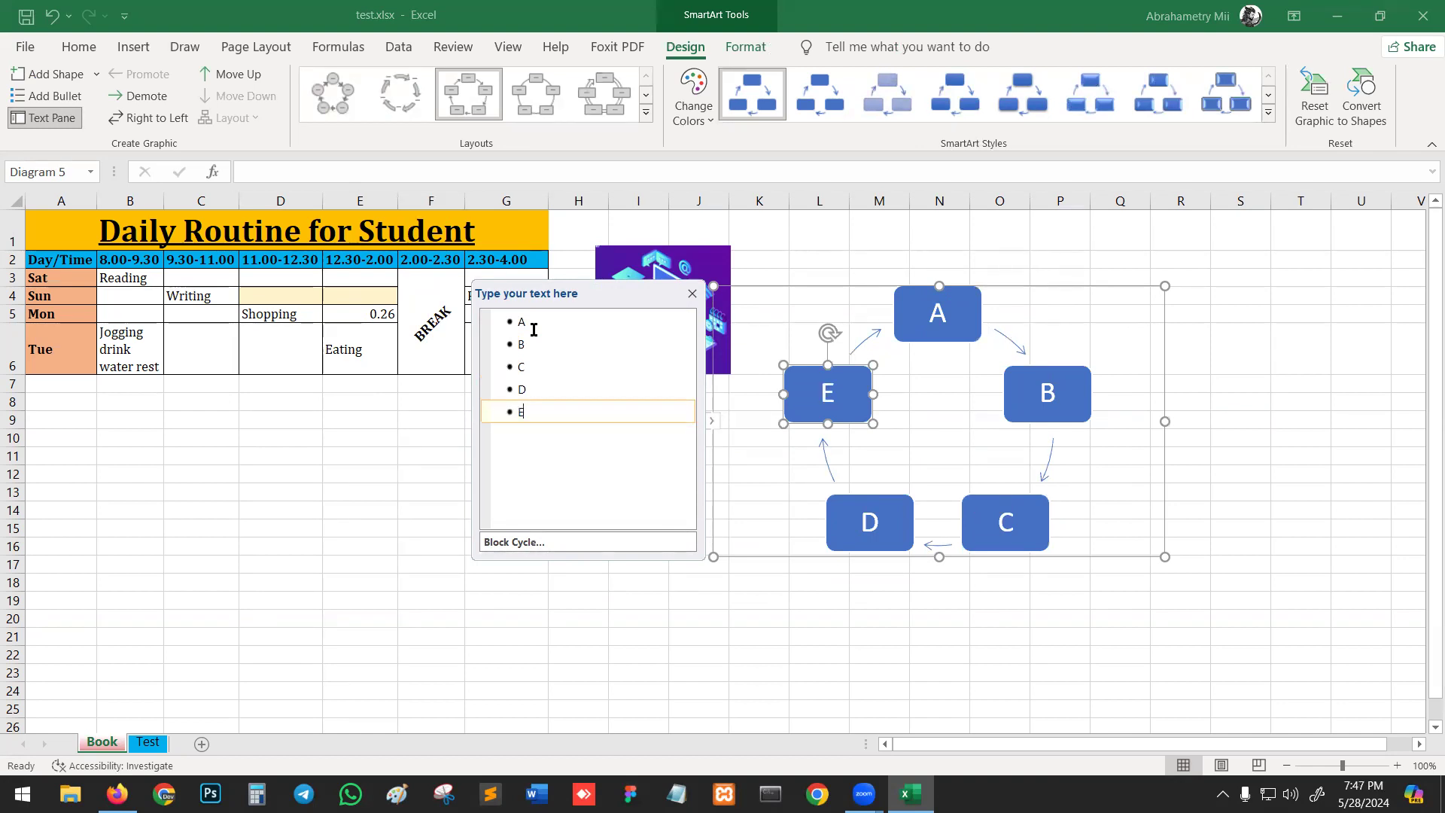
Add a sixth block named F after E in the cycle graphic, close the text outline and deselect the graphic
key(Return)
text(F)
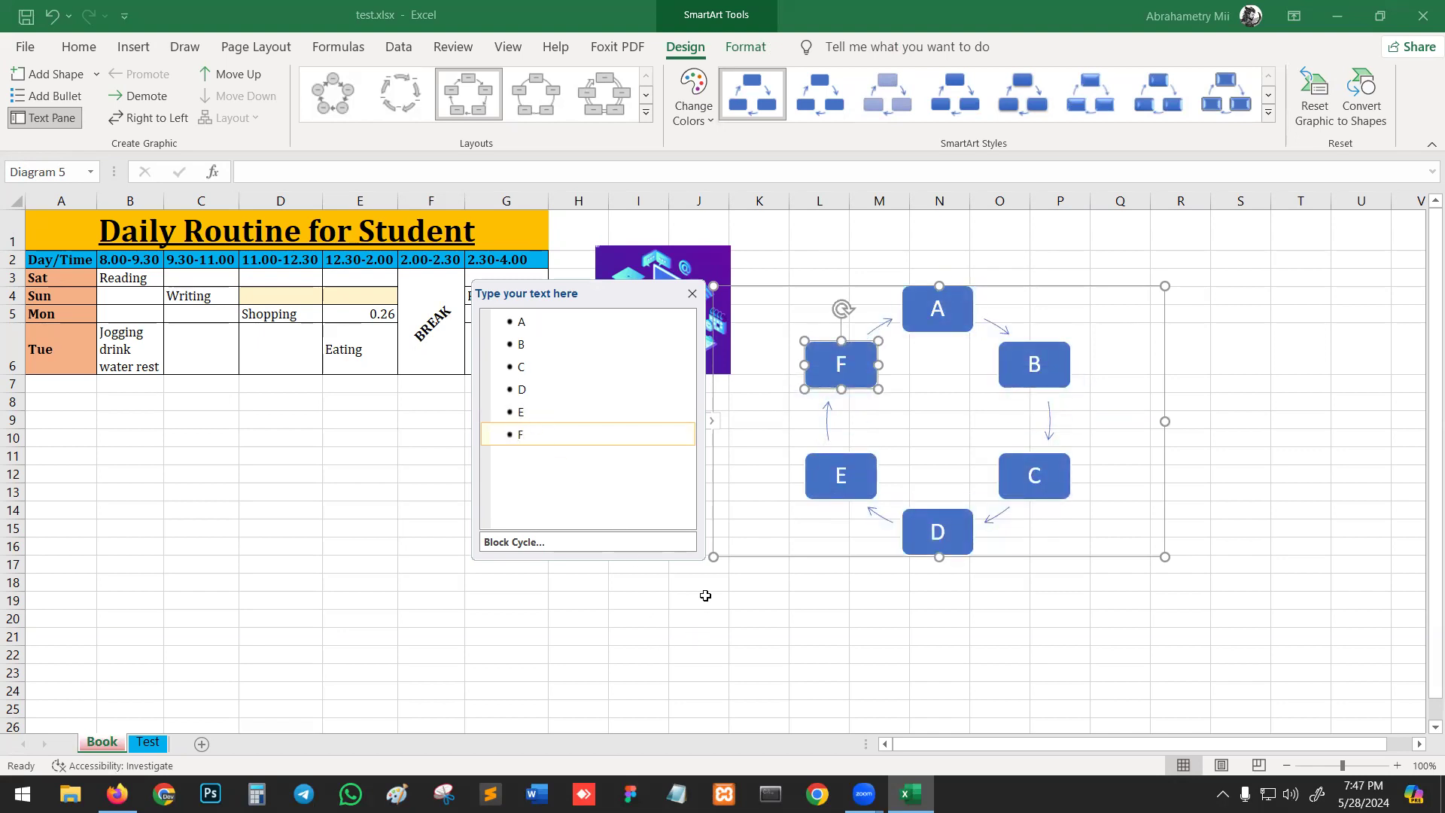
click(713, 422)
click(944, 635)
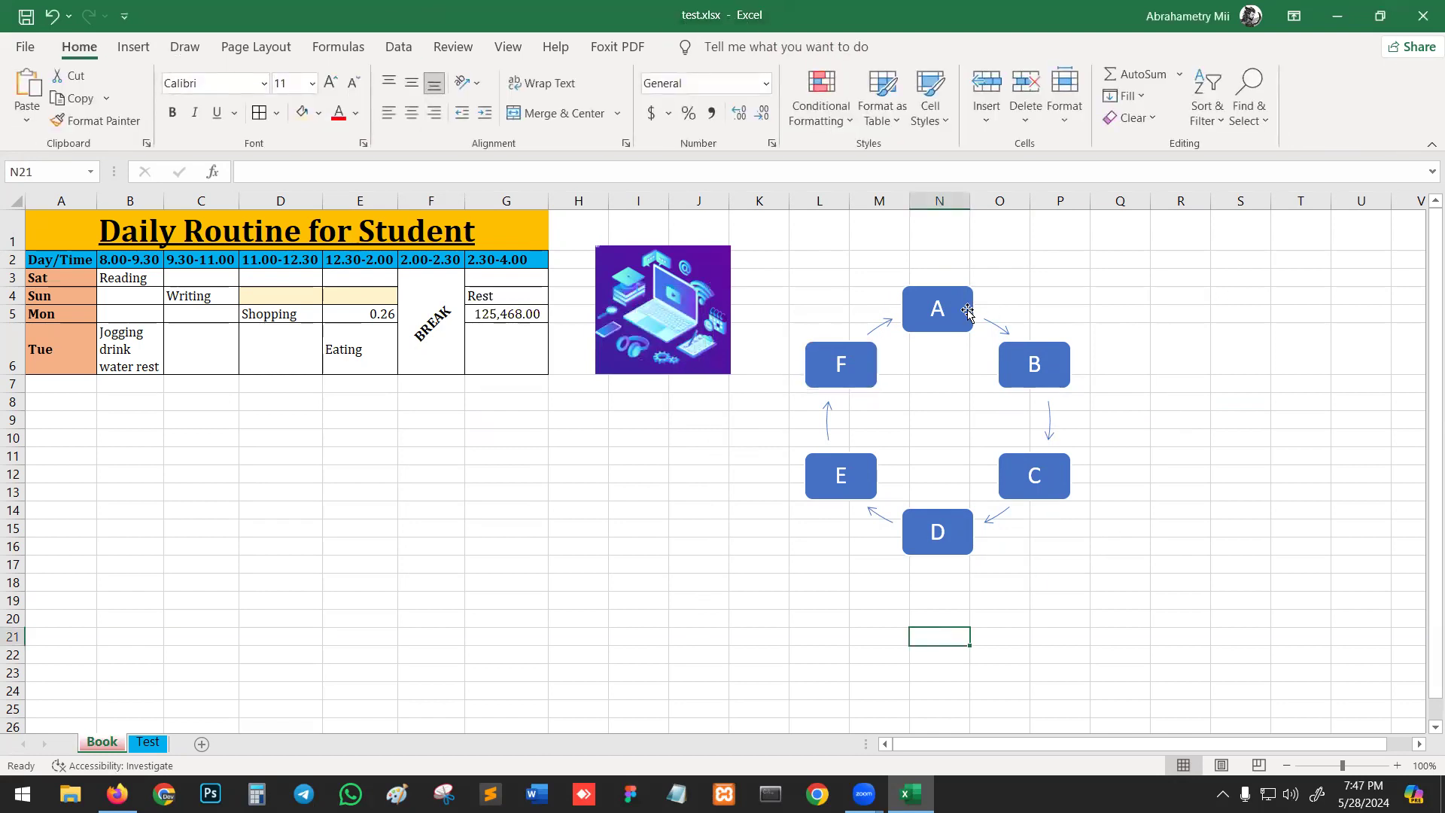
Add the second-level entries akjdhs and adsdjkh beneath block A, and move the cycle graphic clear of the laptop picture
click(964, 316)
click(994, 292)
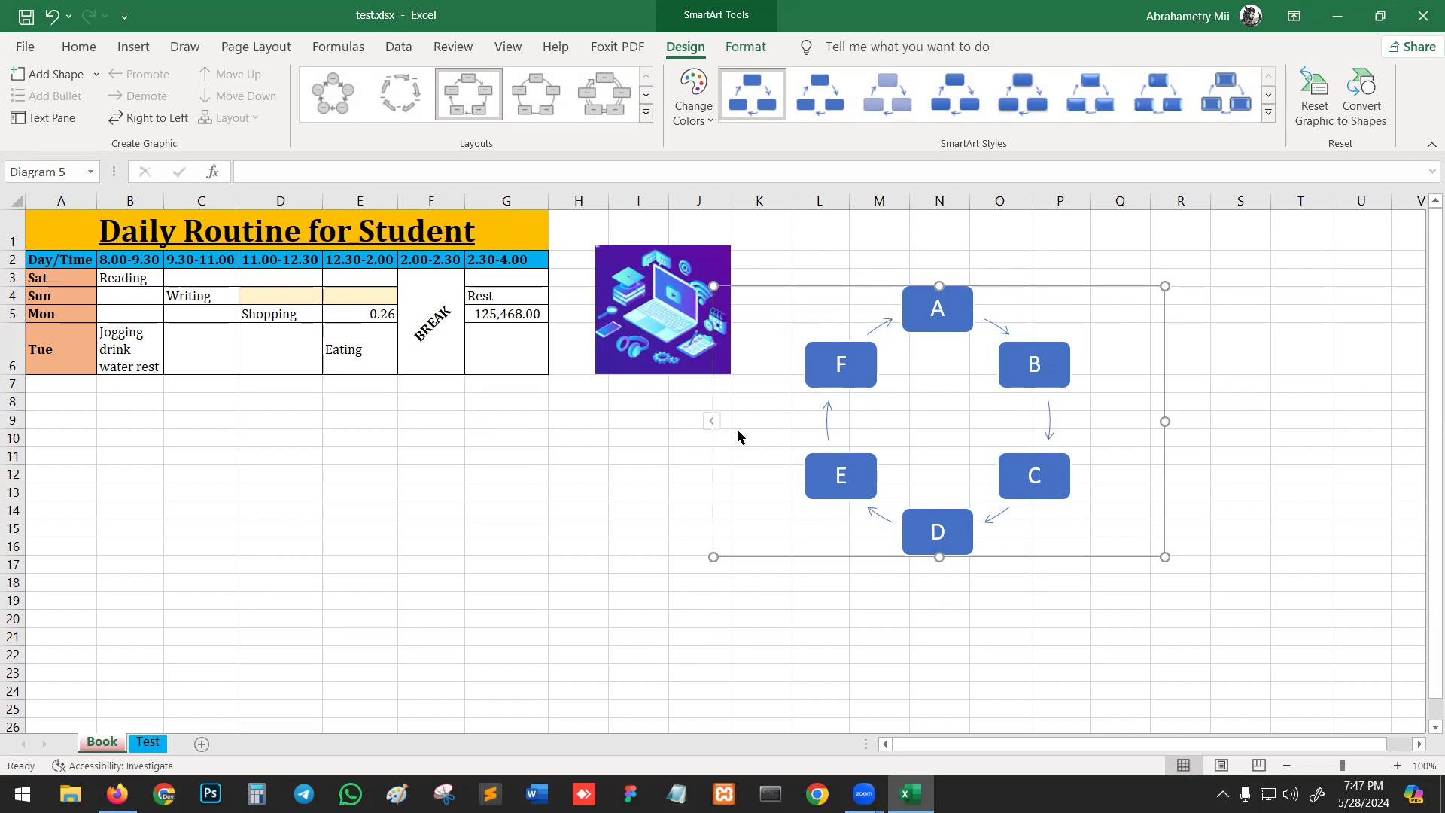
click(710, 423)
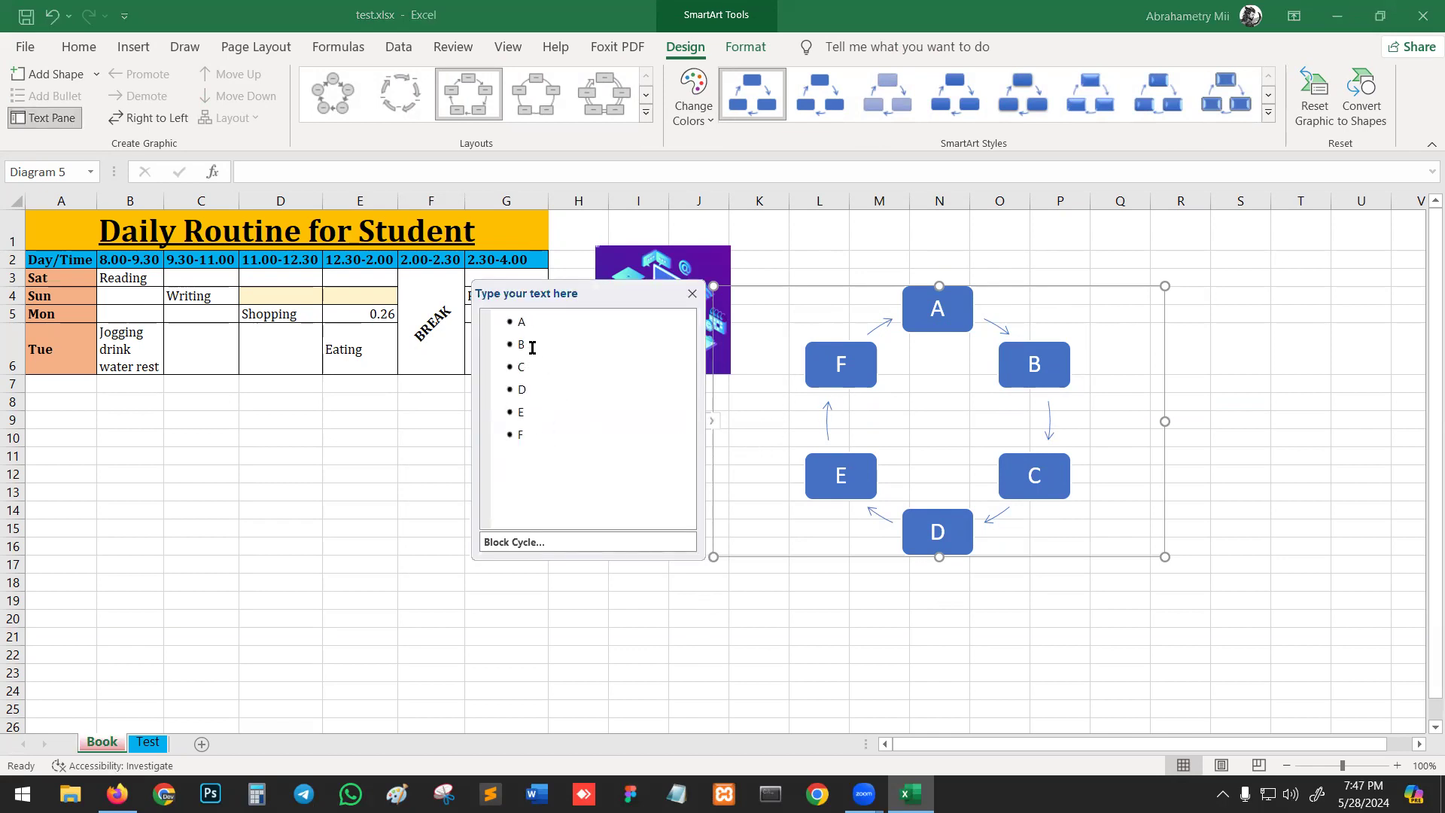
click(540, 325)
key(Return)
key(Tab)
text(akjdhs)
key(Return)
text(adsdjkh)
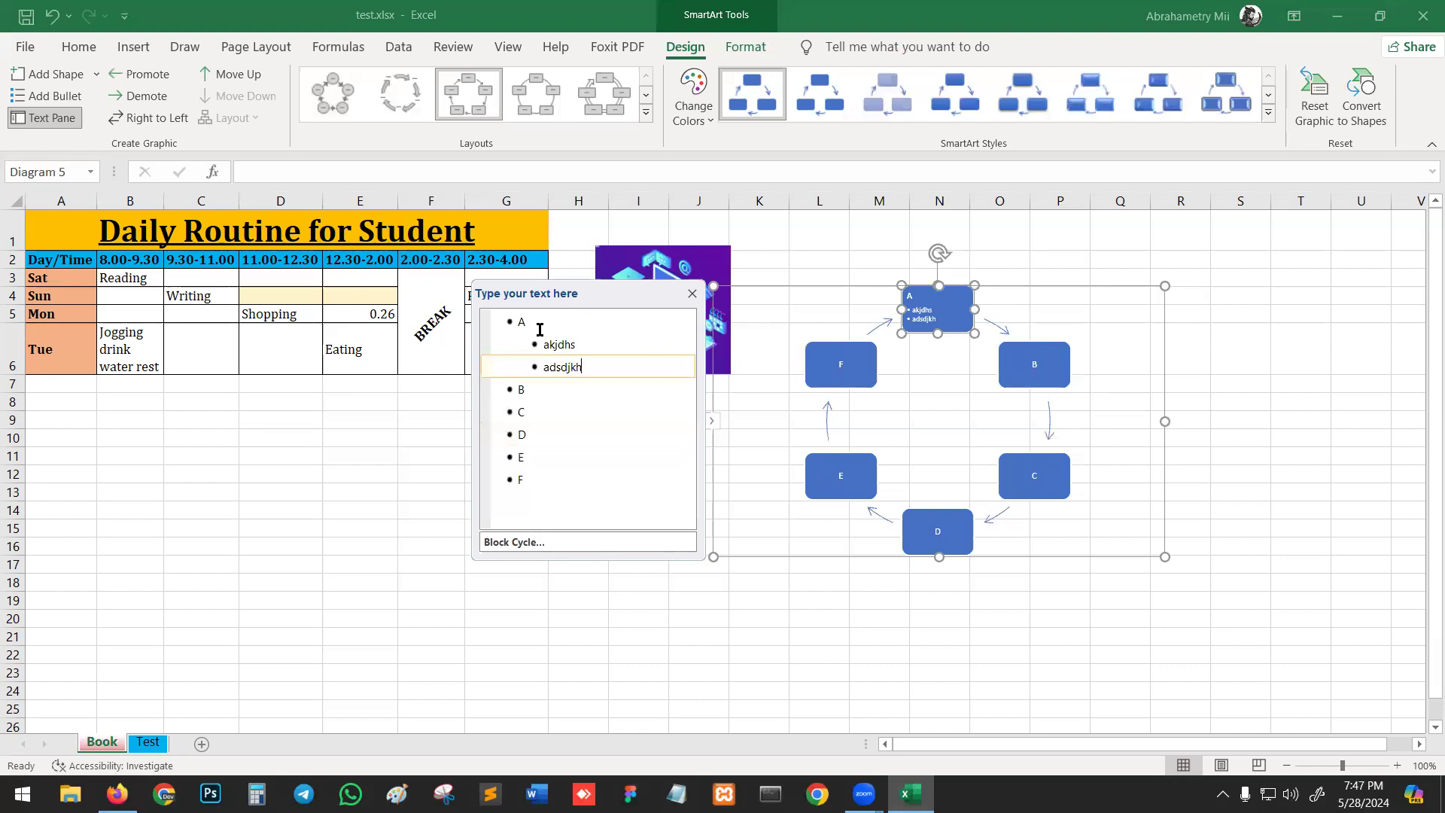
click(711, 421)
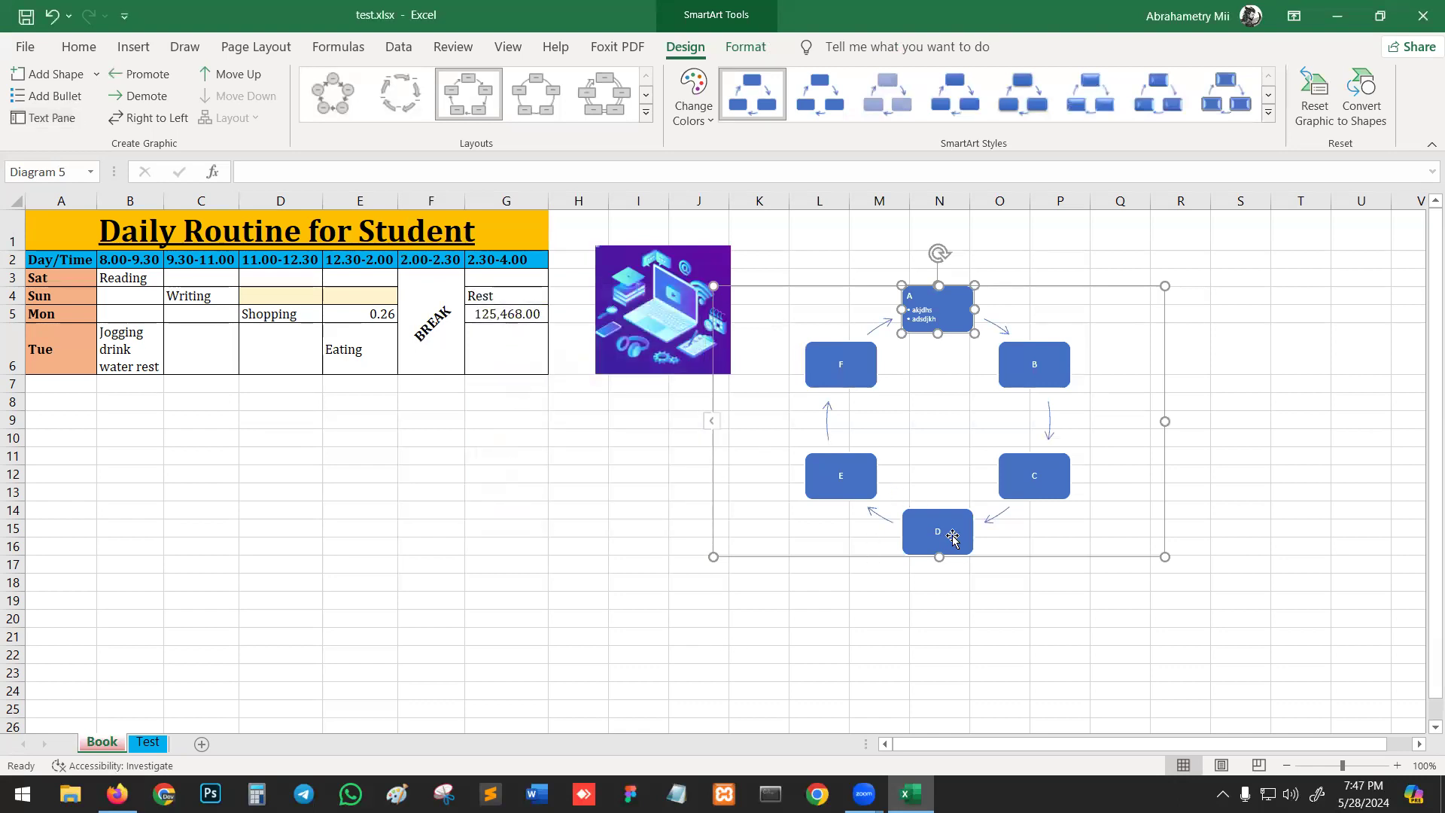
drag(953, 538, 1037, 501)
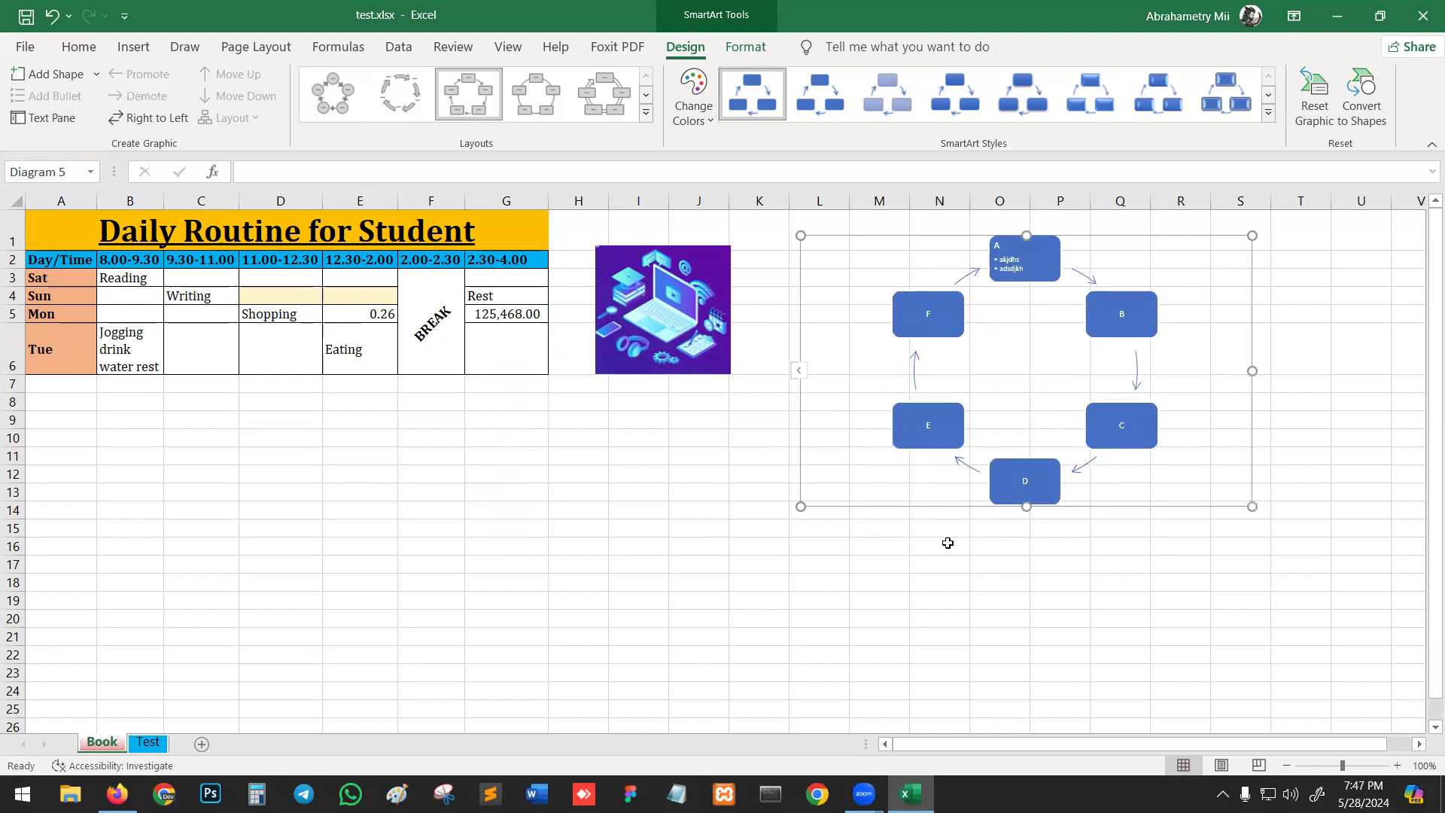
click(143, 48)
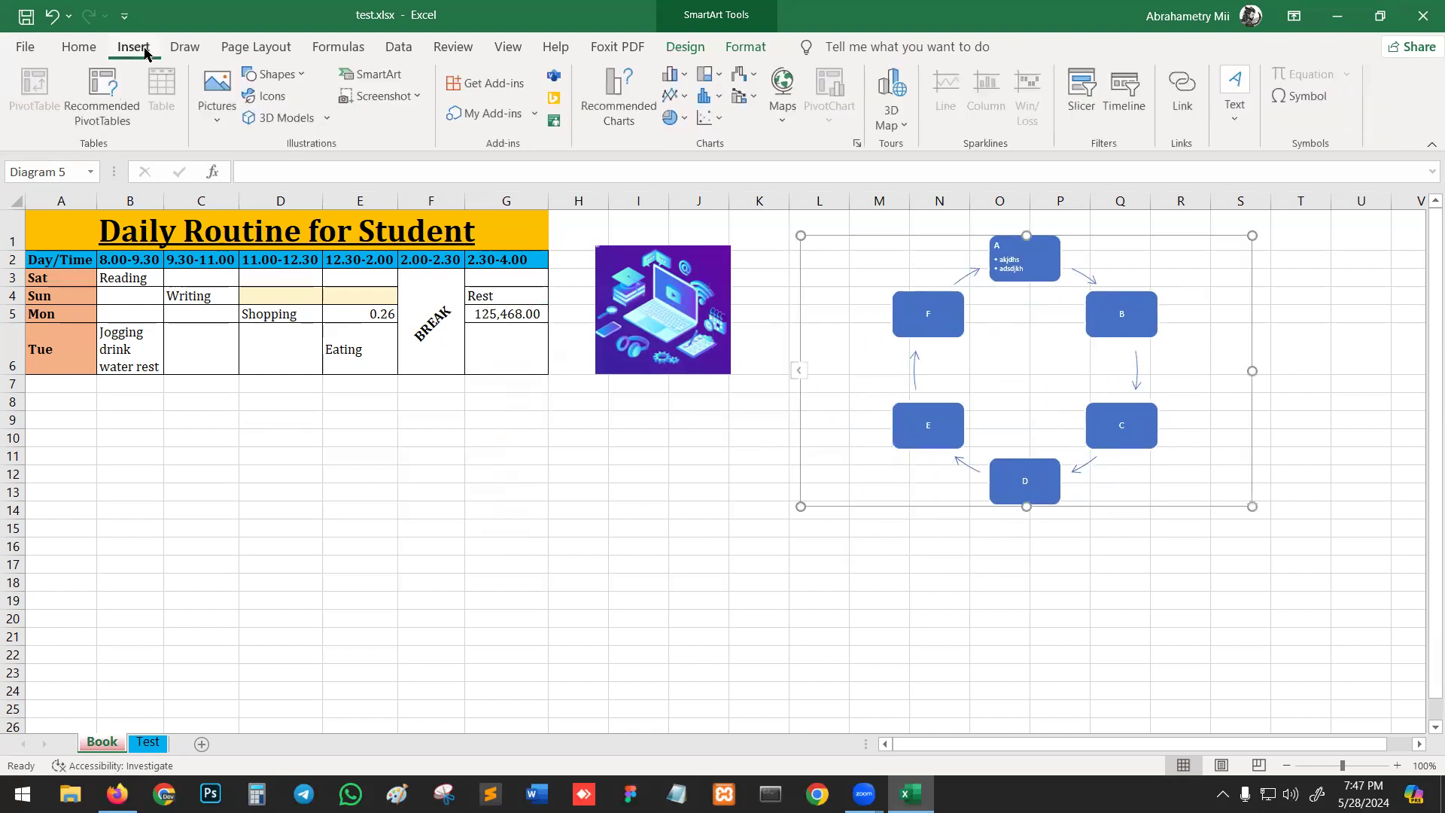
click(418, 97)
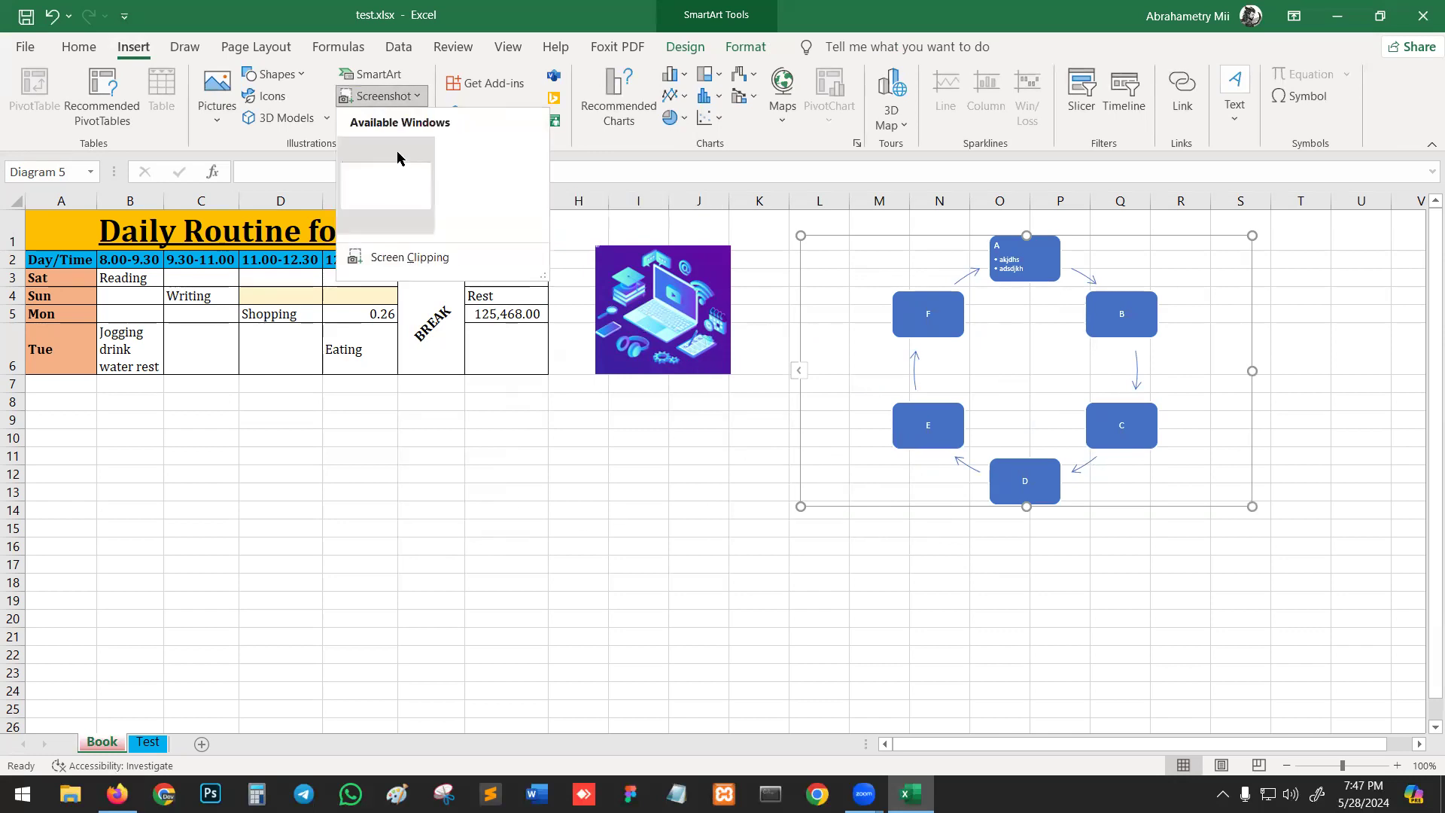
click(443, 556)
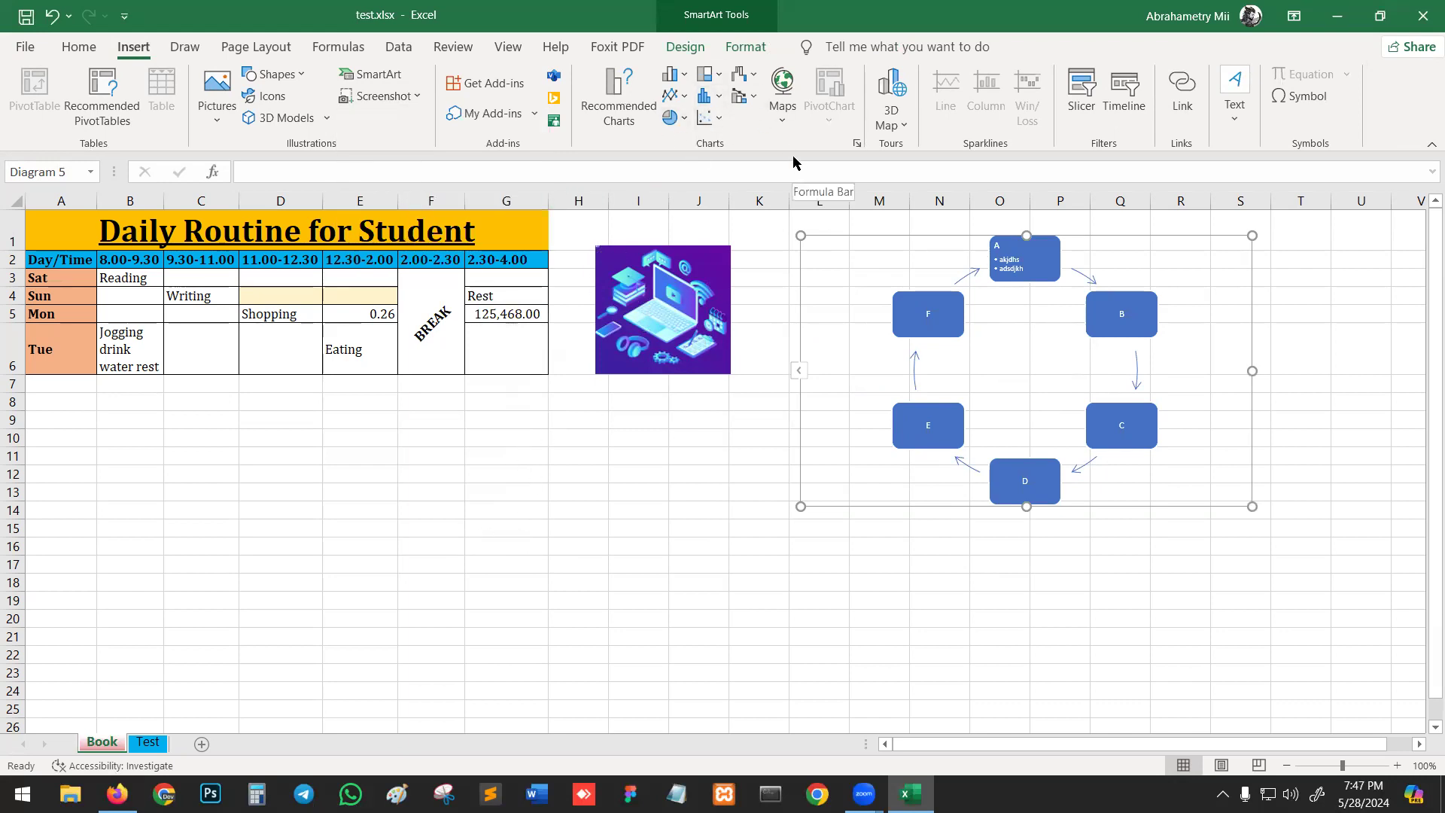
click(184, 47)
click(252, 48)
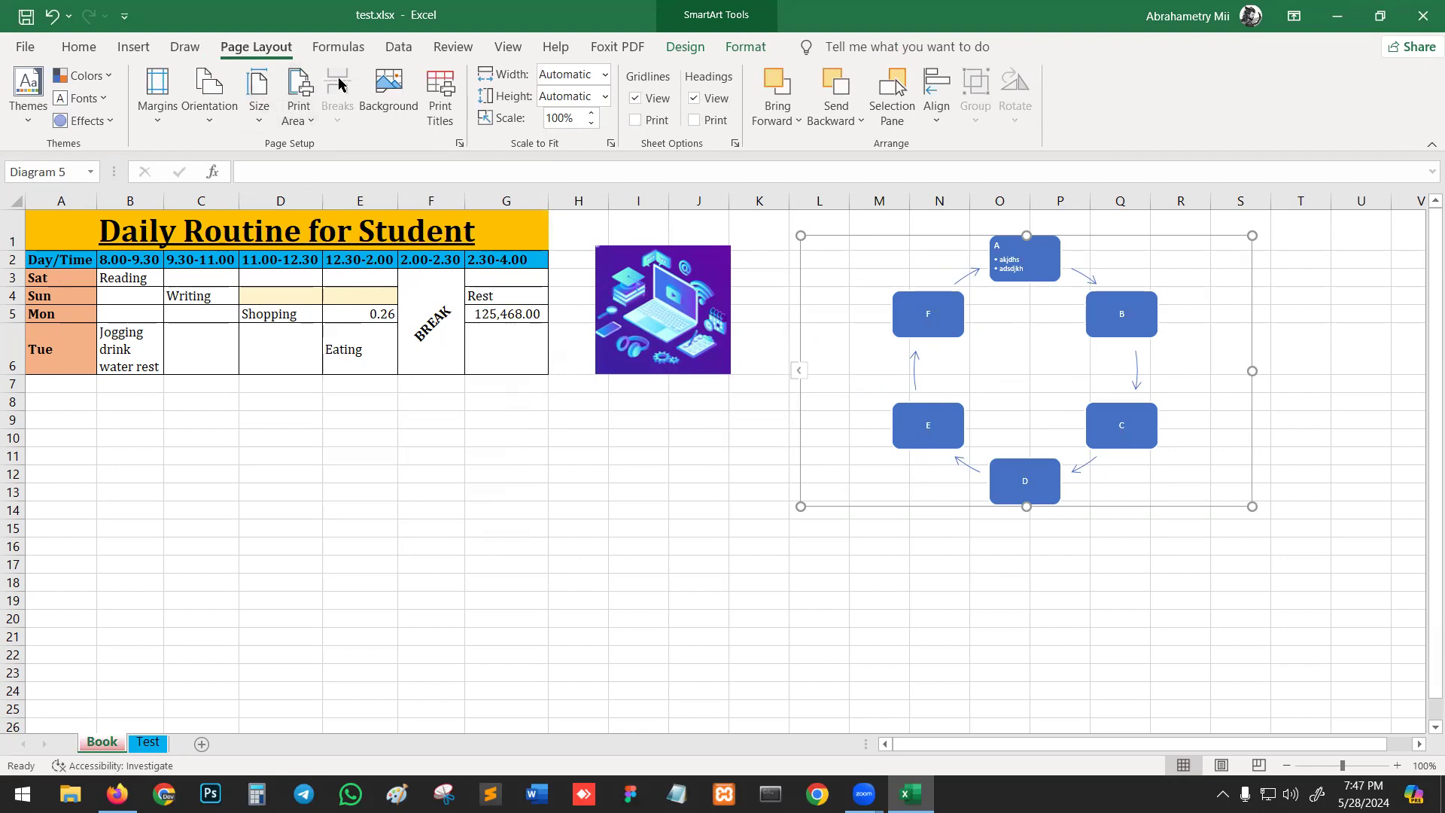
click(338, 48)
click(399, 48)
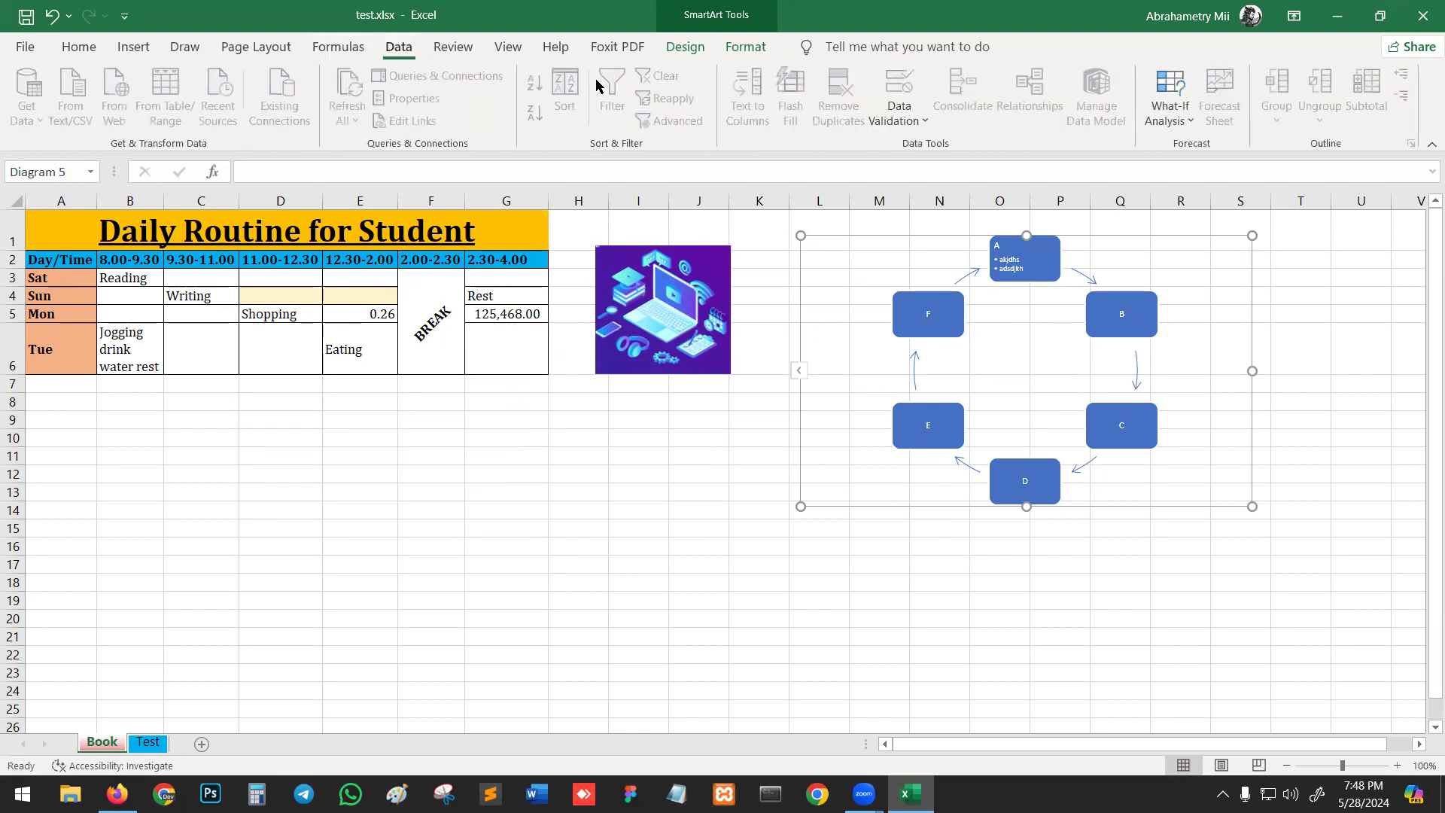
click(79, 48)
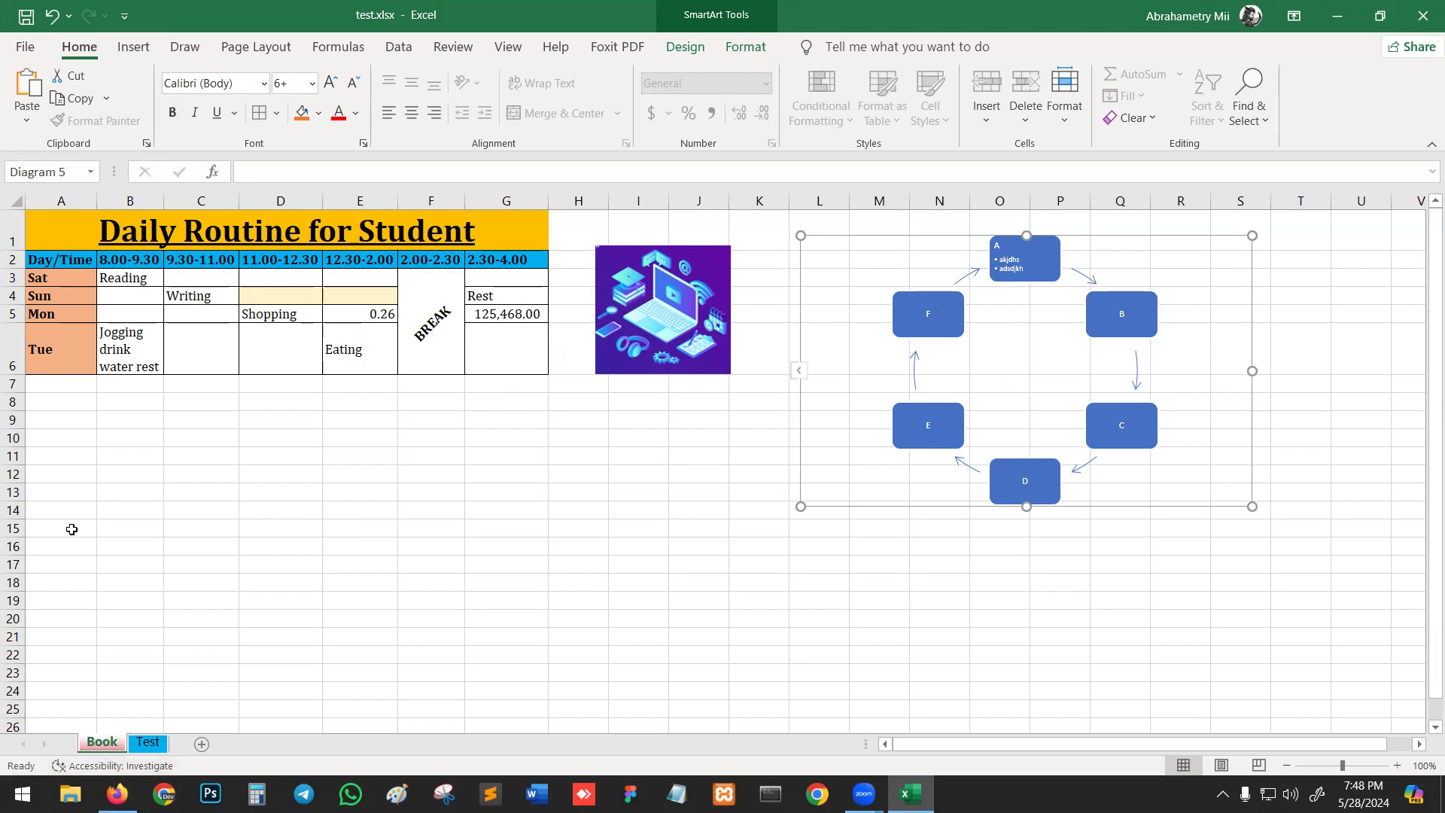
Deselect the cycle graphic and switch to the Test sheet
click(126, 532)
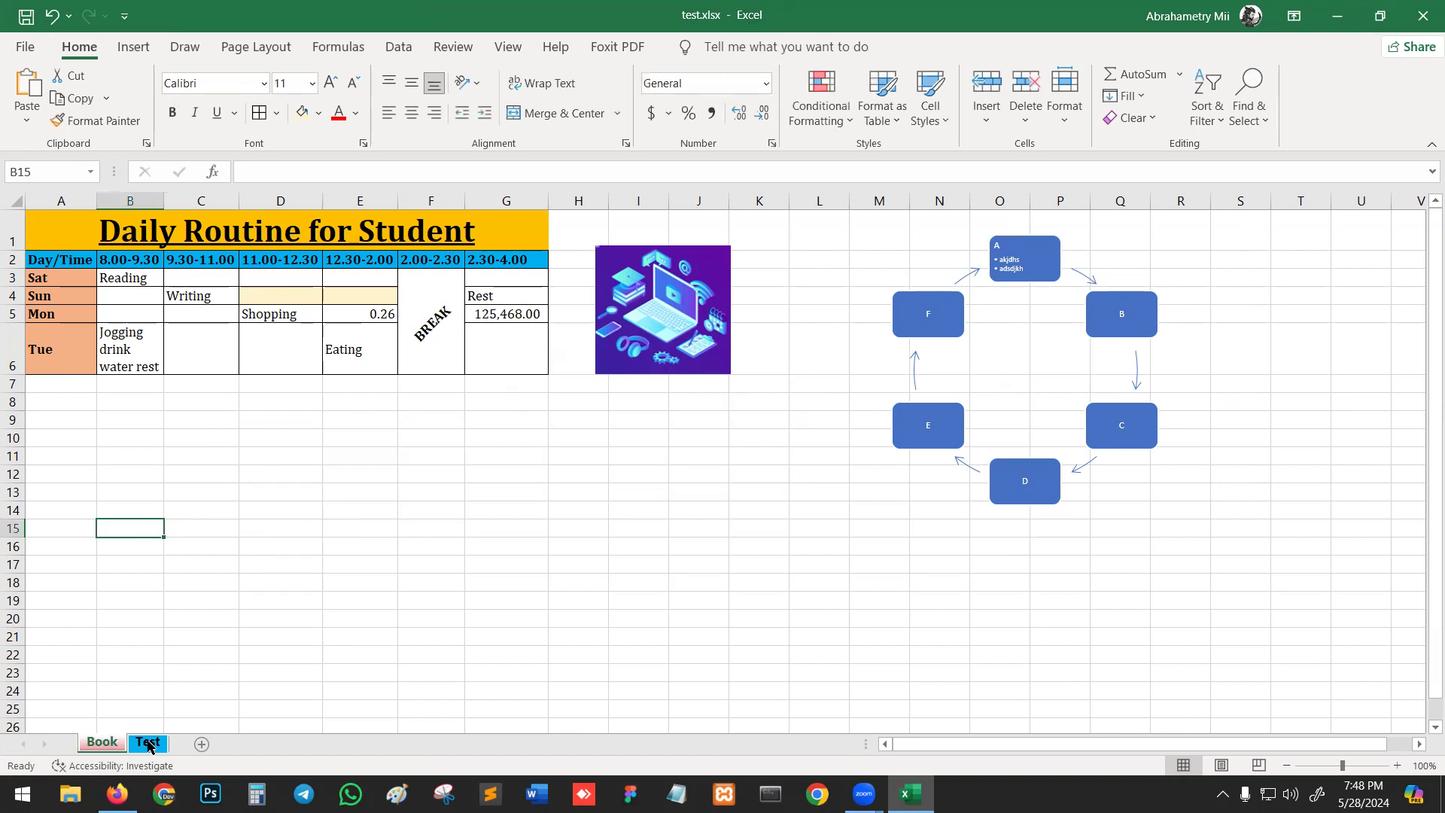
click(148, 744)
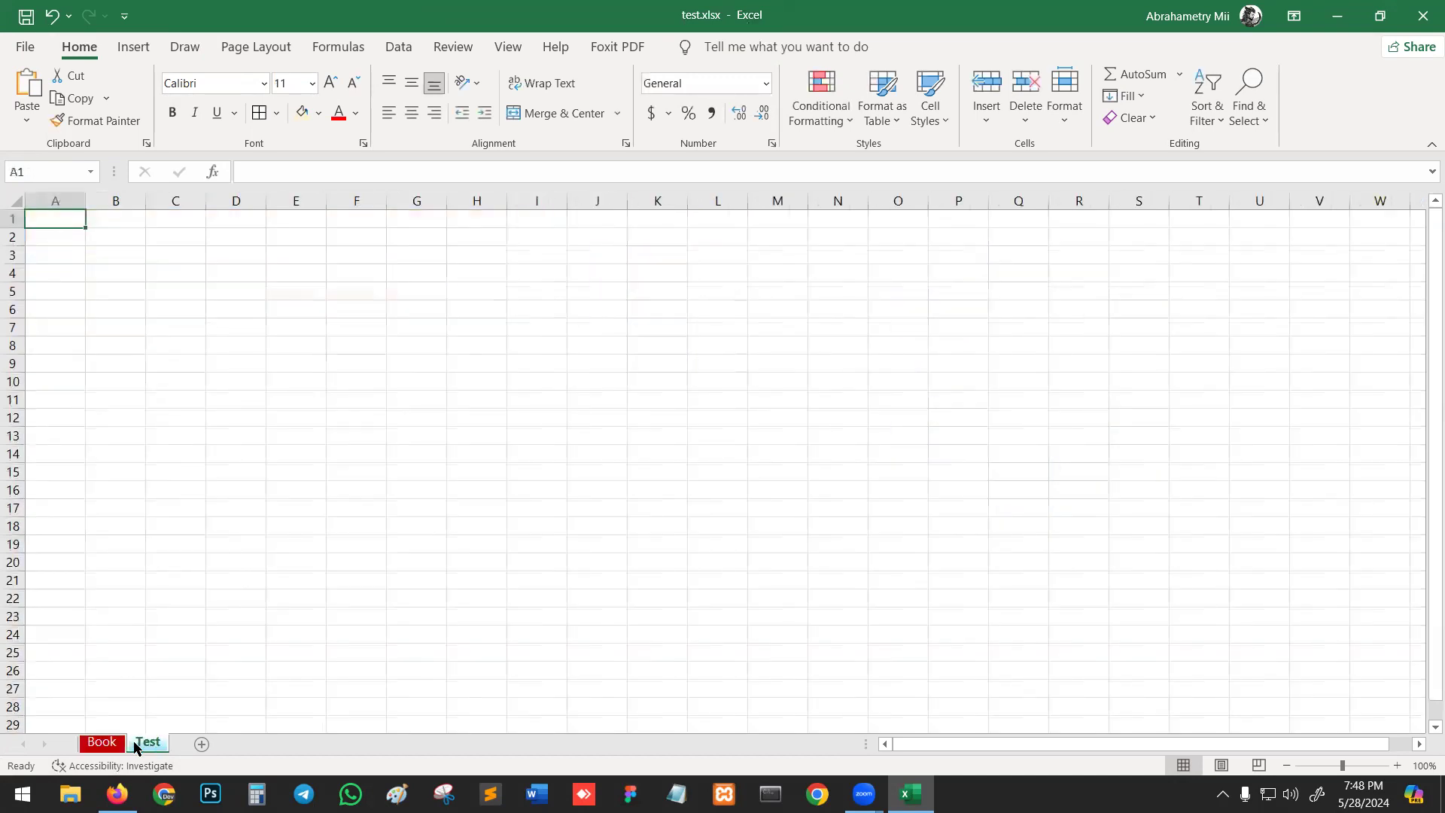
click(759, 533)
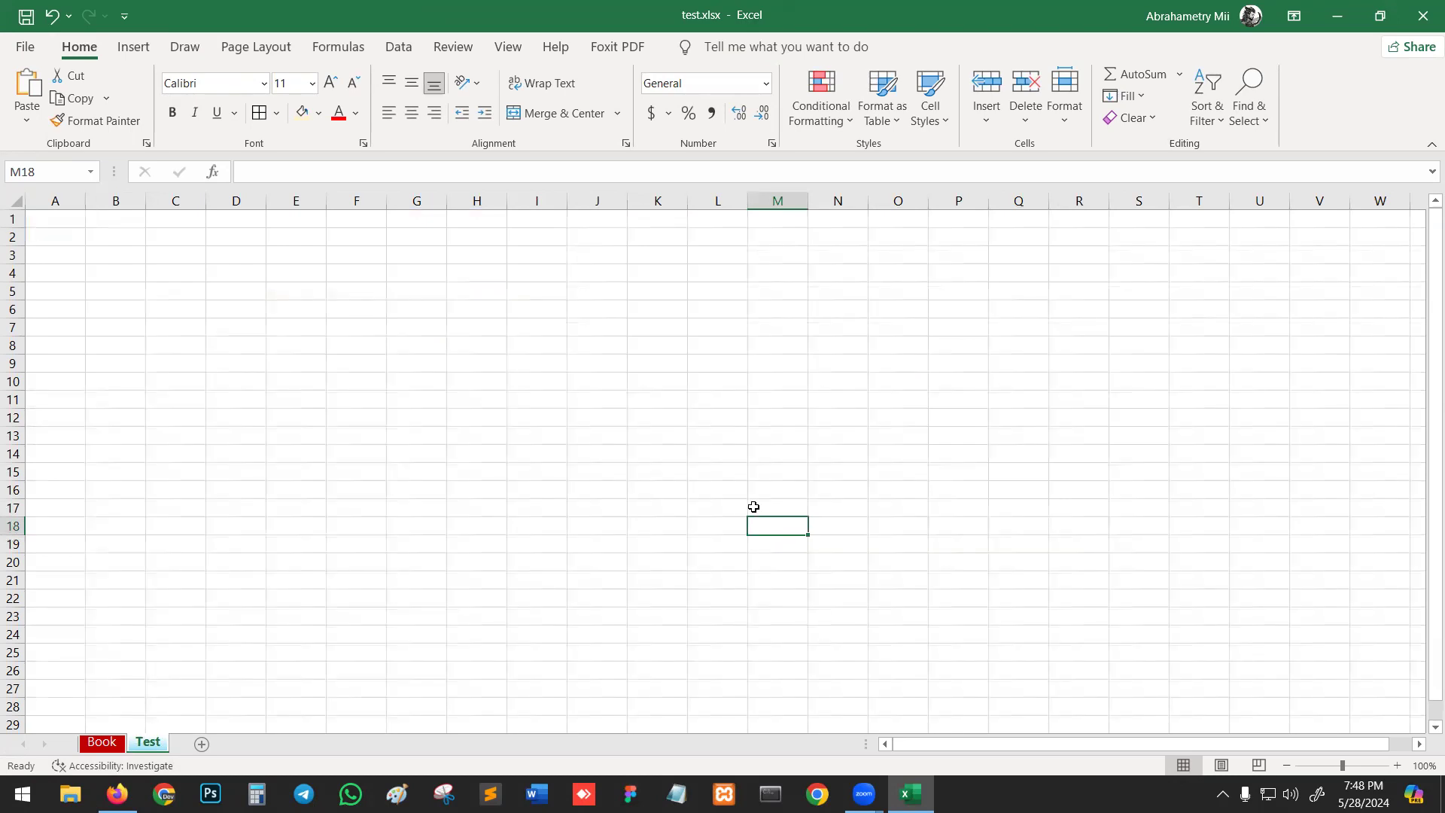
Enter the numbers 1, 2 and 3 in cells A1 to A3
click(442, 342)
click(79, 220)
text(1)
key(Return)
text(2)
key(Return)
text(3)
key(Return)
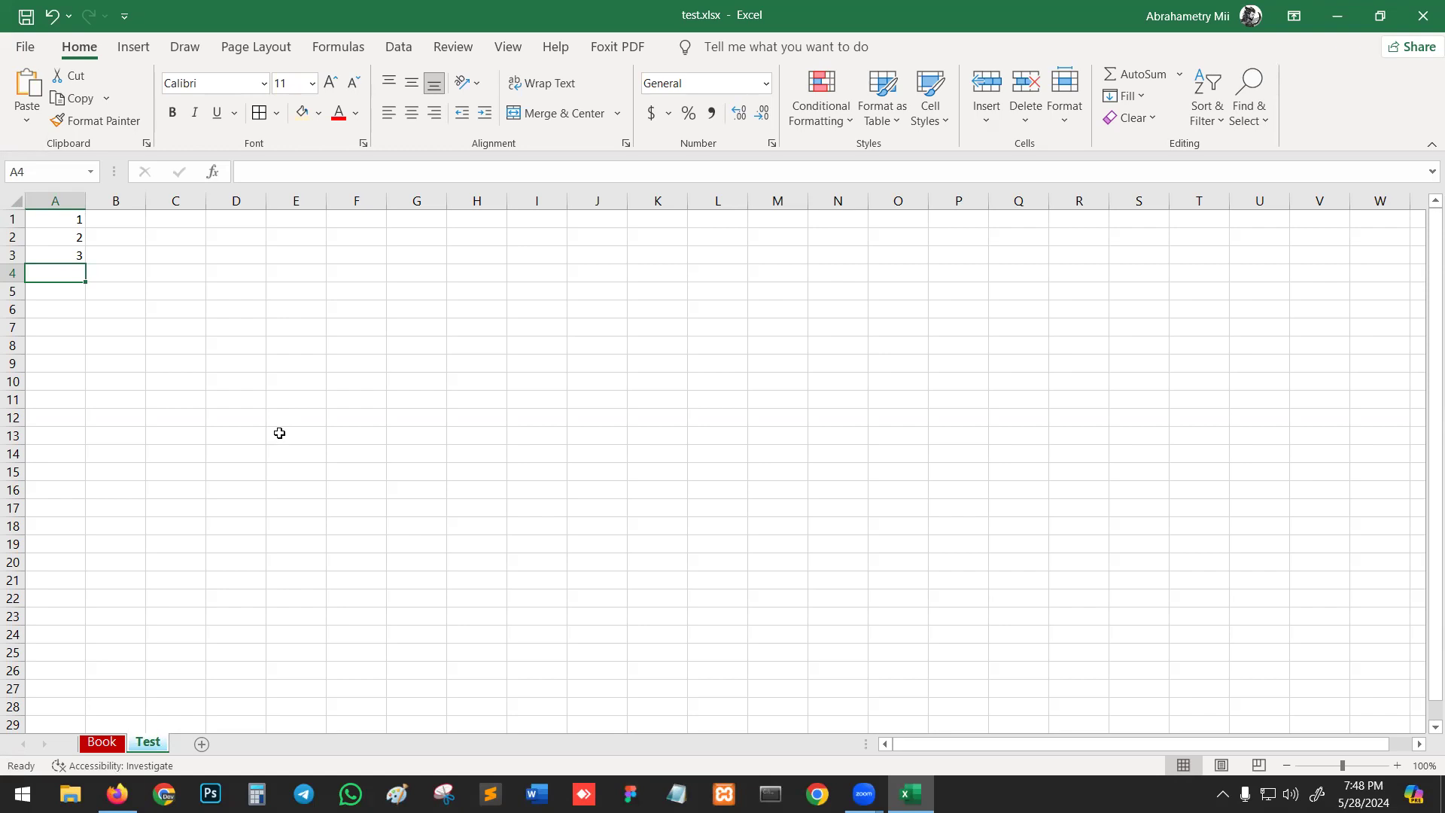
Extend the number series from cells A2:A3 down column A to row 28 by AutoFill
click(314, 436)
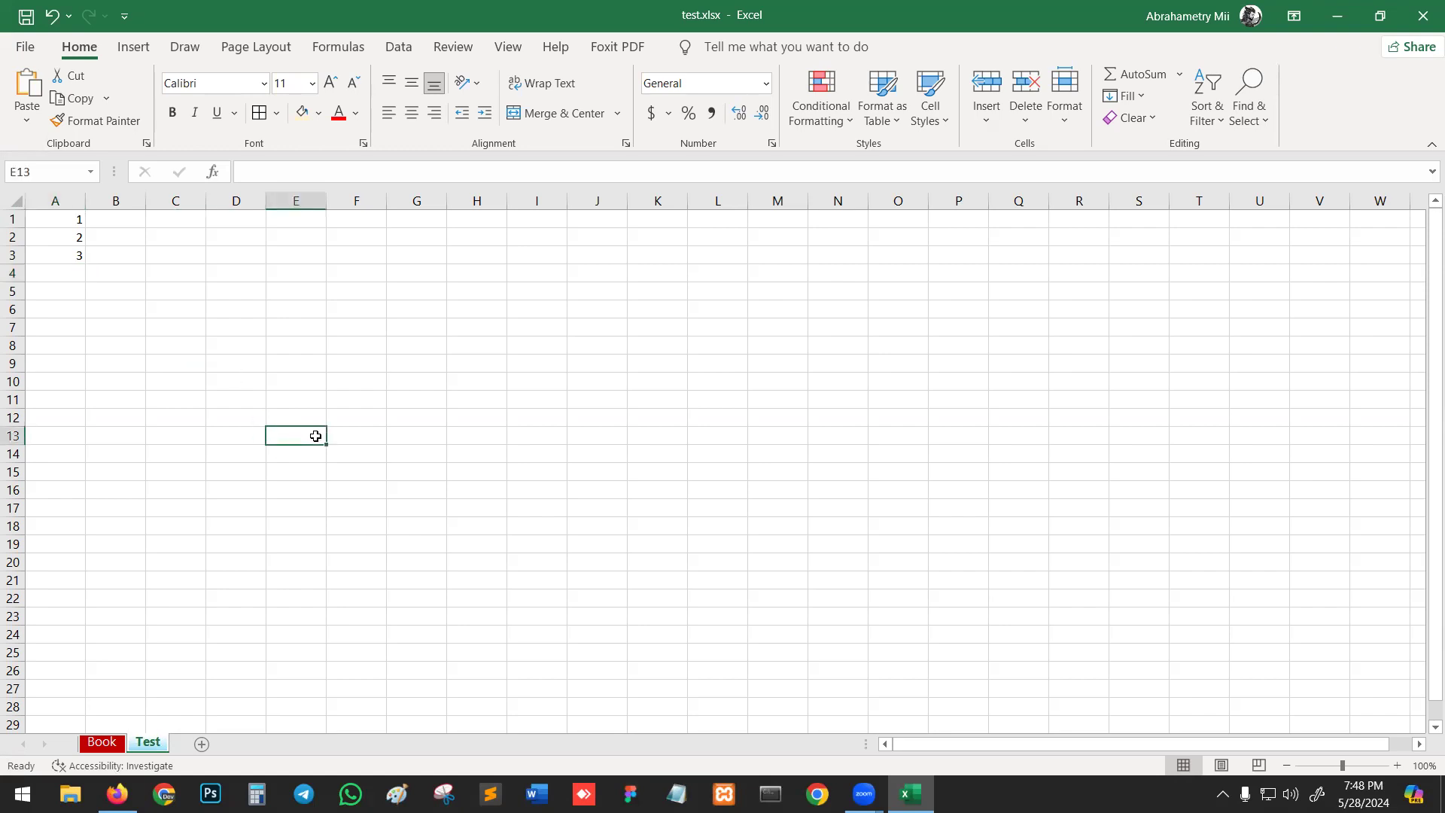
drag(67, 220, 70, 256)
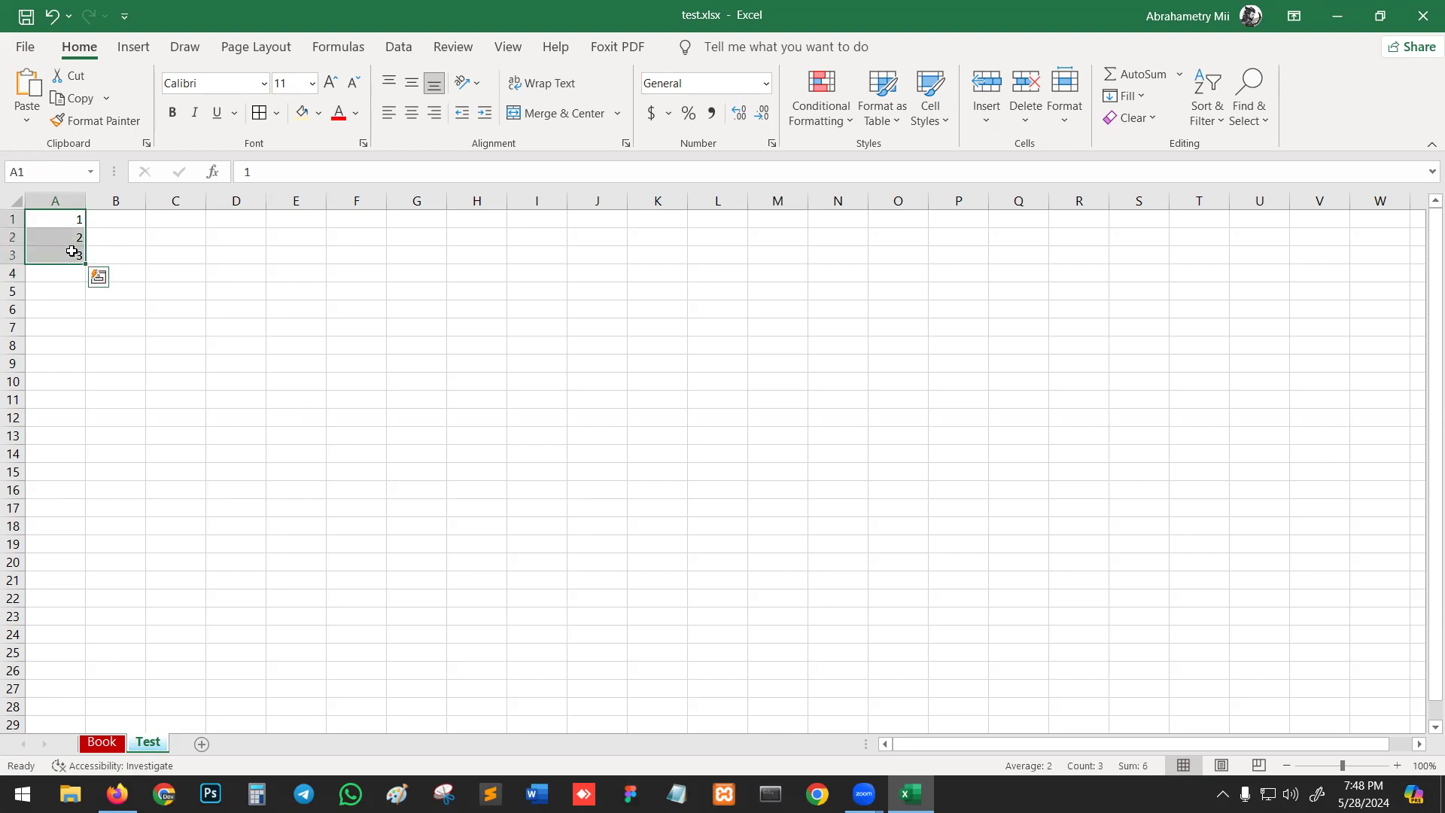
click(60, 225)
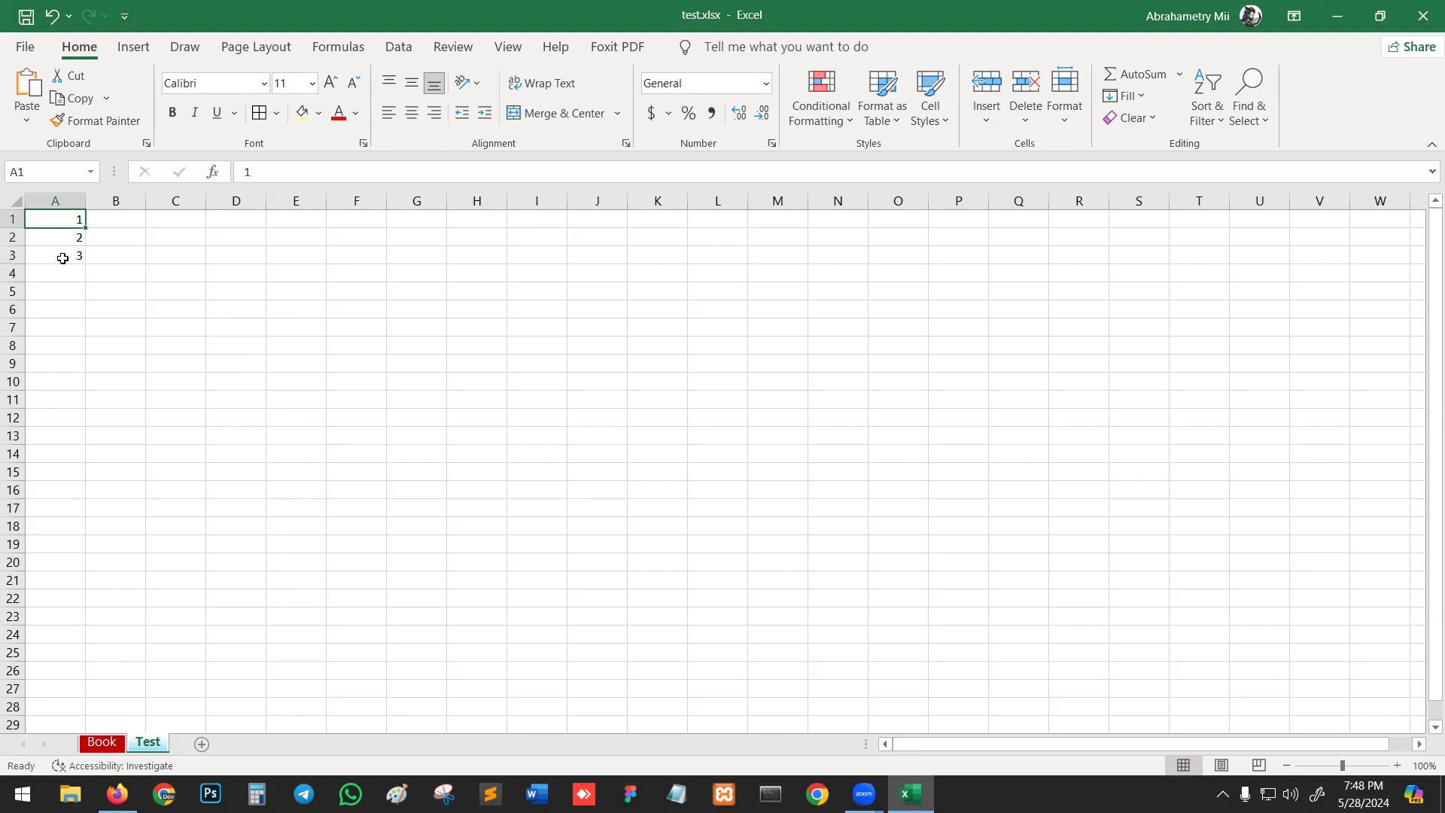
drag(62, 239, 68, 258)
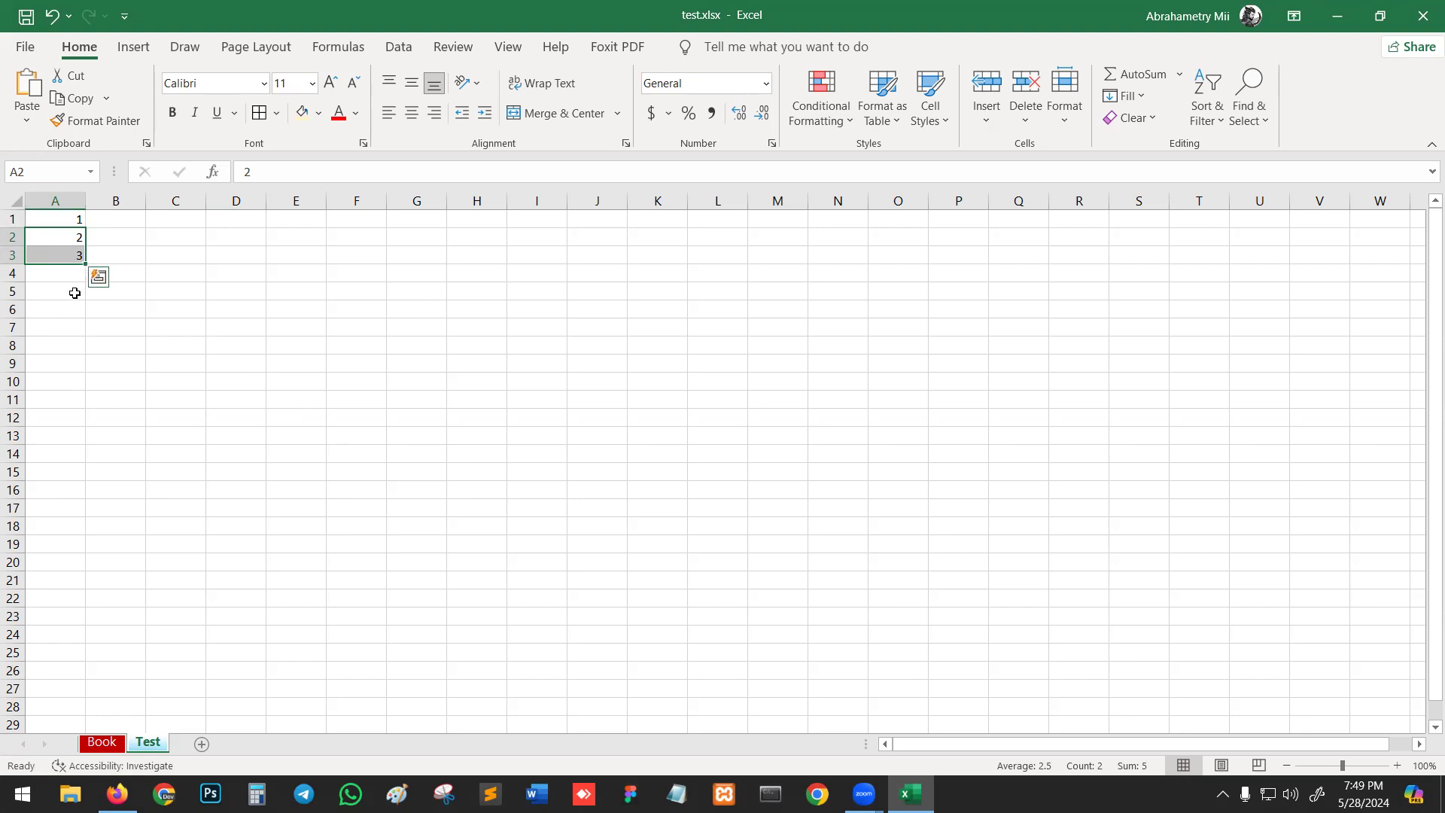
click(249, 368)
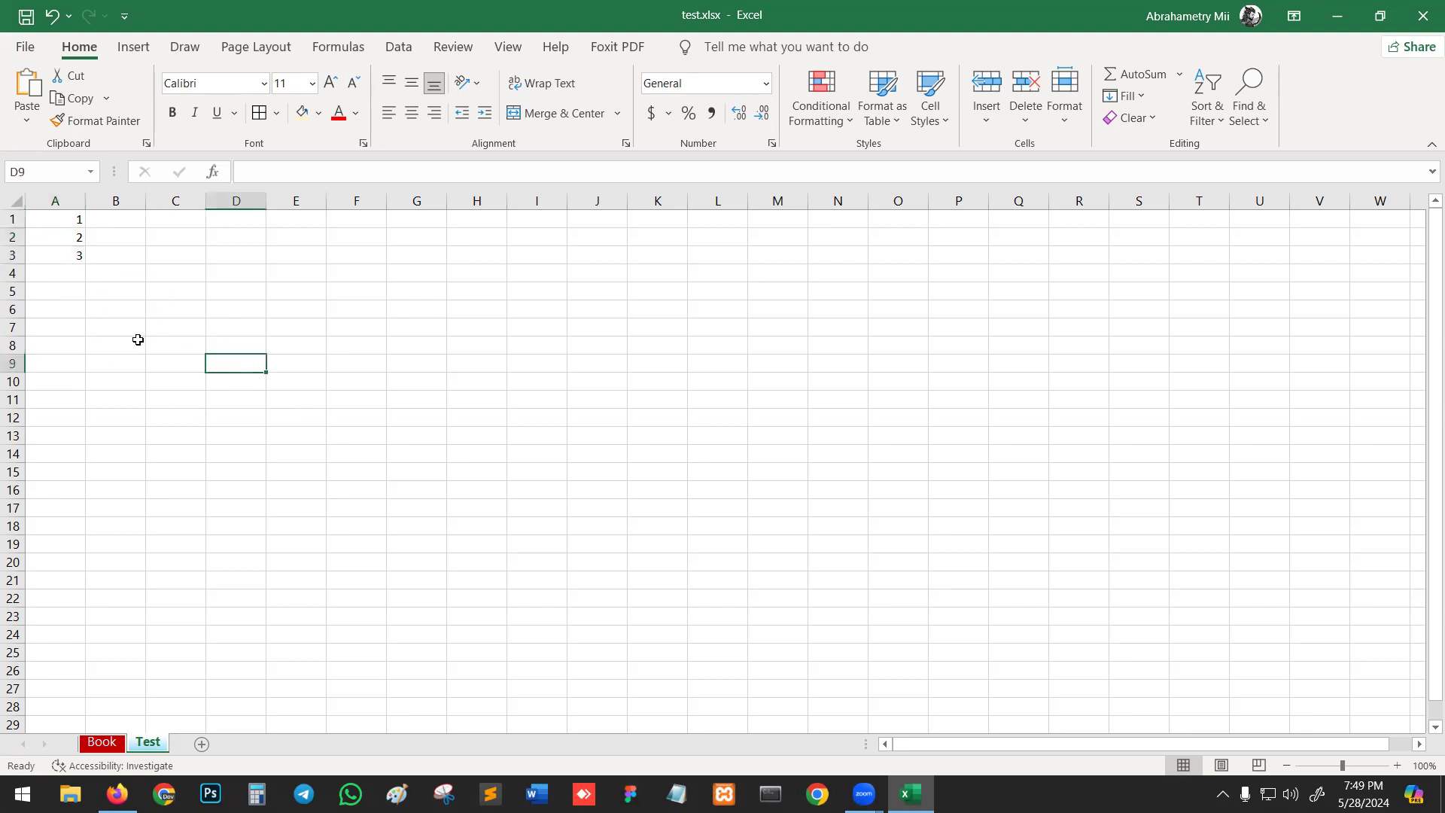
click(55, 237)
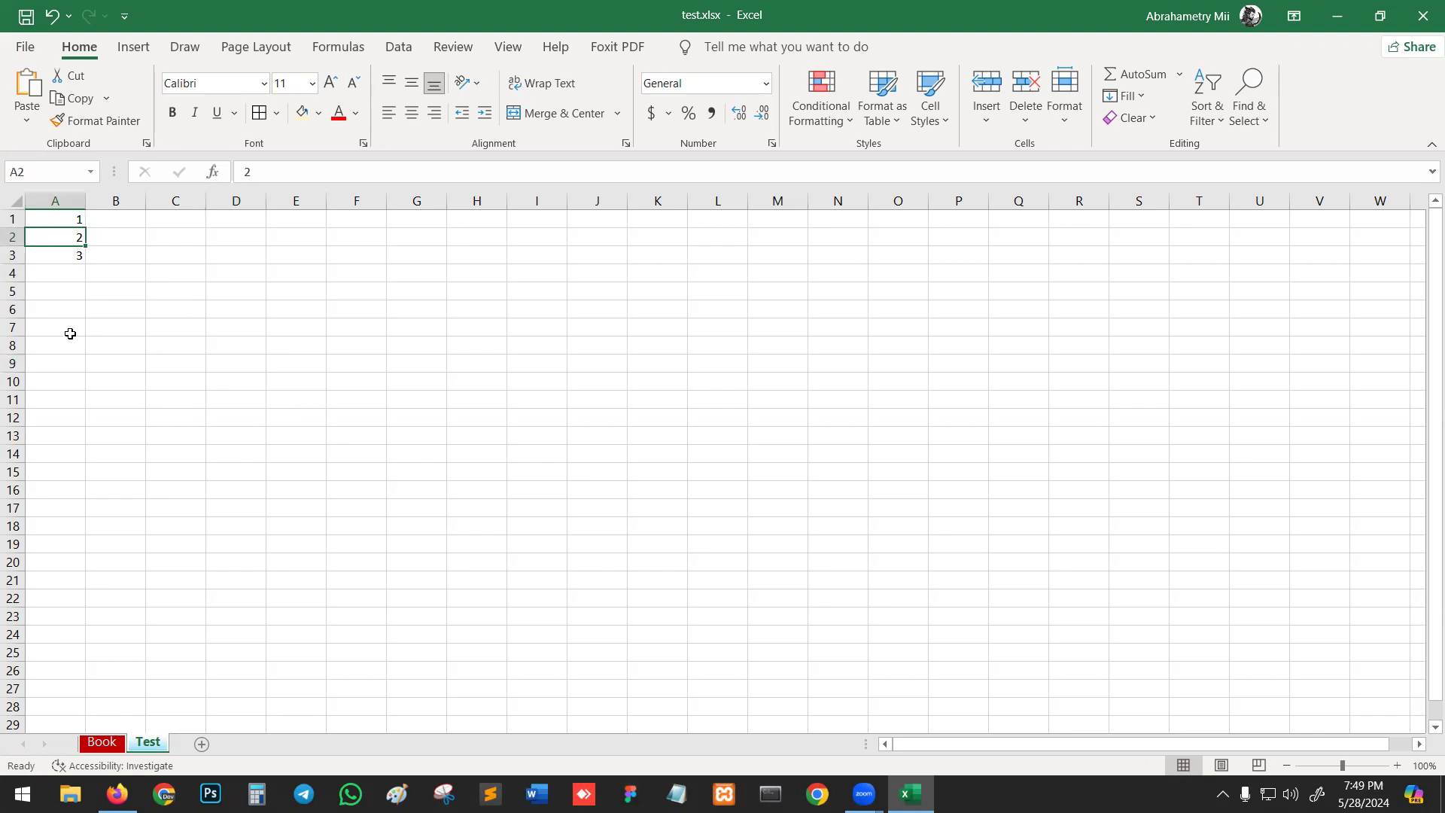
drag(84, 246, 82, 259)
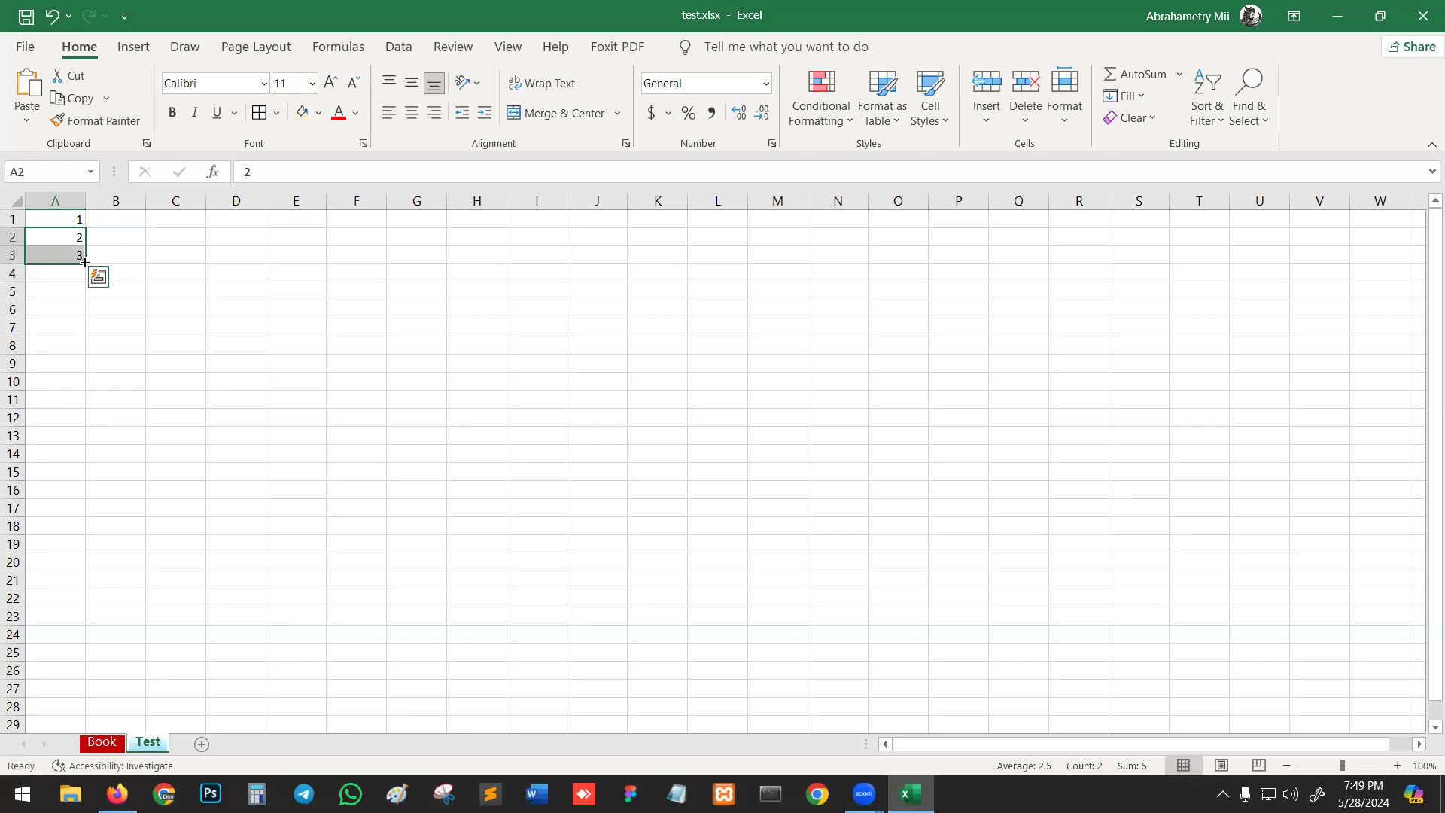
drag(84, 261, 84, 708)
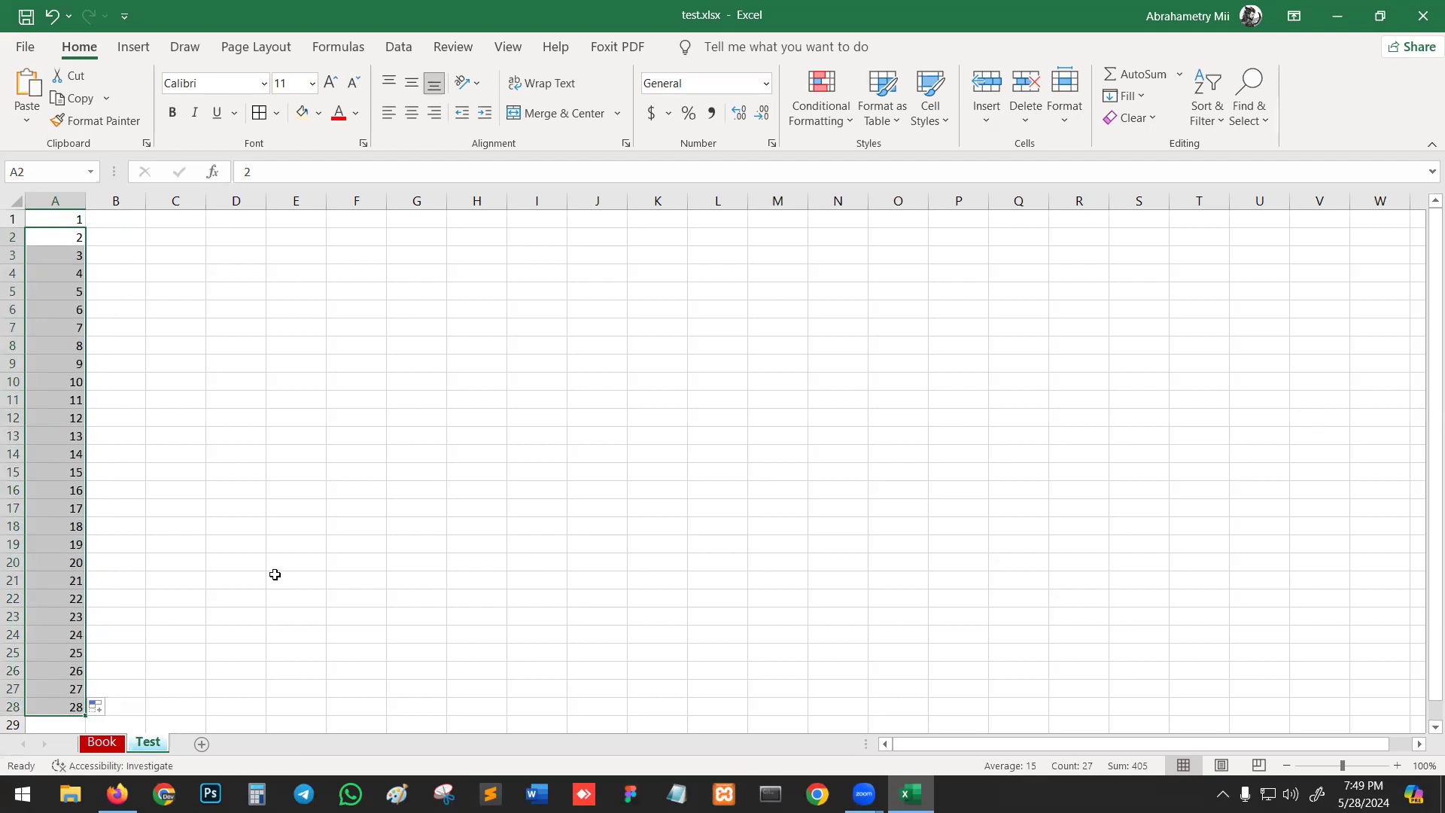
Undo the series fill and the number entries below cell A1, keeping only the 1 in A1
click(230, 361)
key(ctrl+z)
key(ctrl+z)
key(ctrl+z)
click(230, 362)
key(ctrl+y)
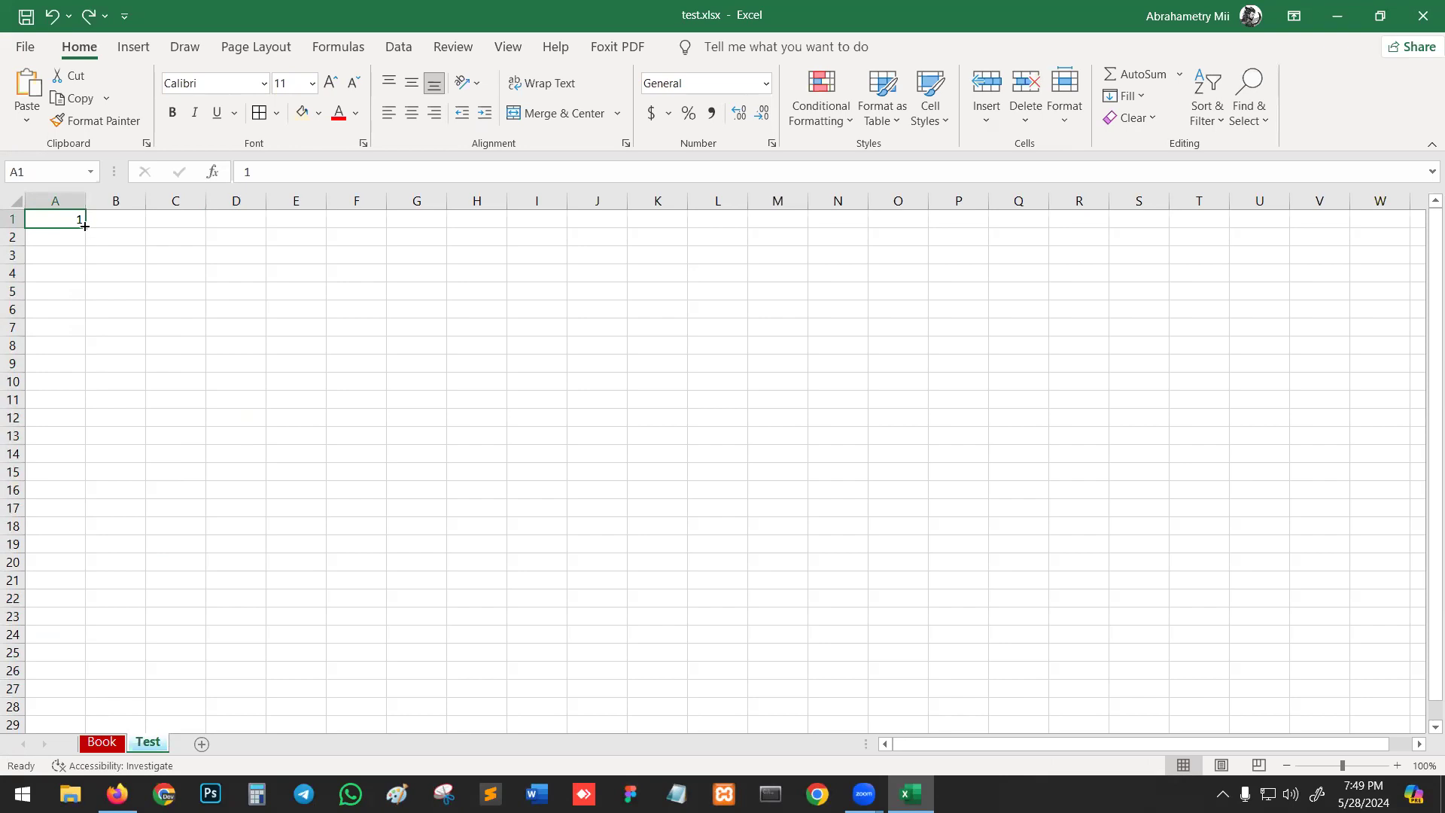
Fill cell A1 down to A27 and set the AutoFill option to Fill Series
drag(86, 226, 55, 697)
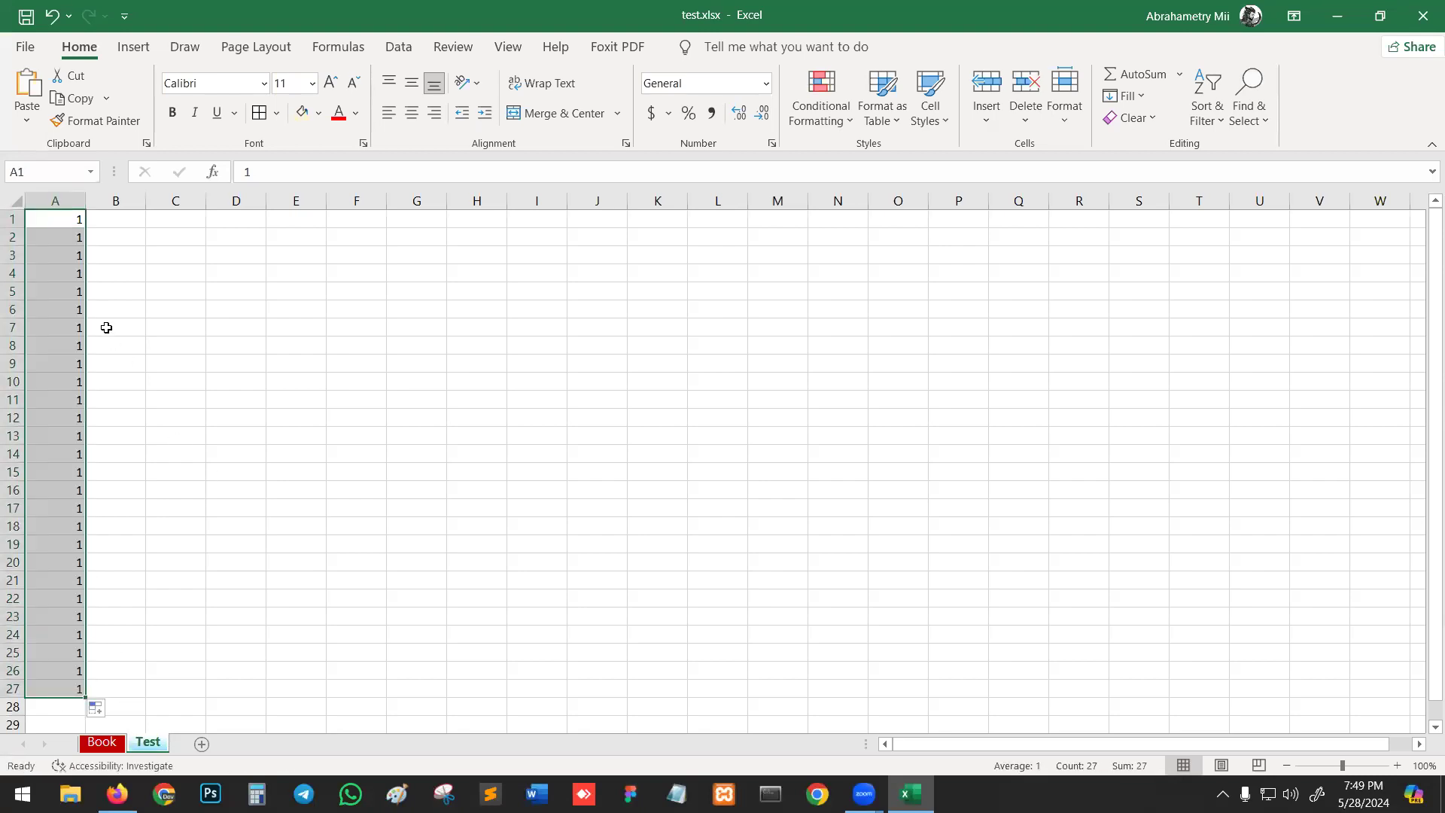
click(114, 709)
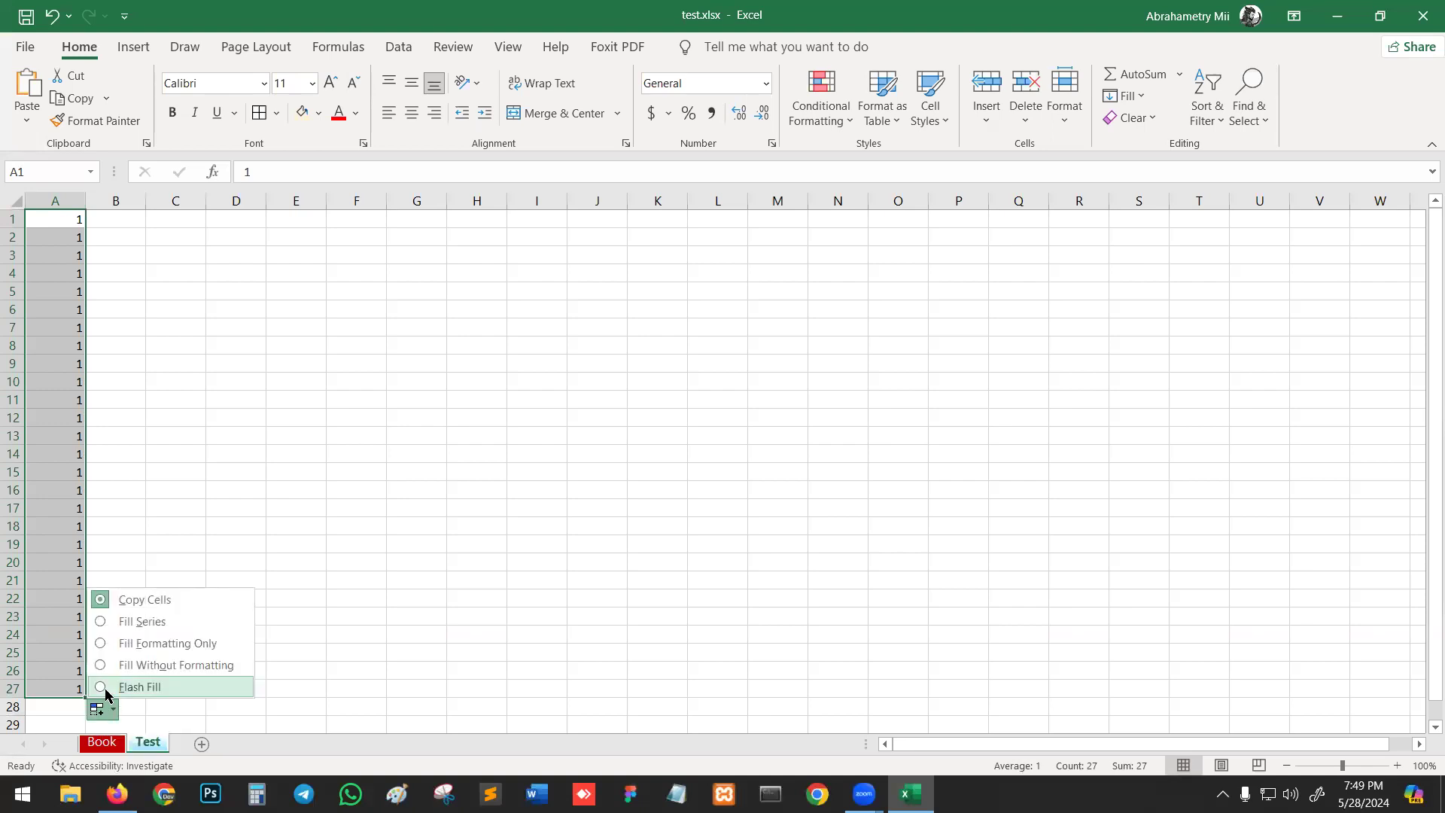
click(136, 624)
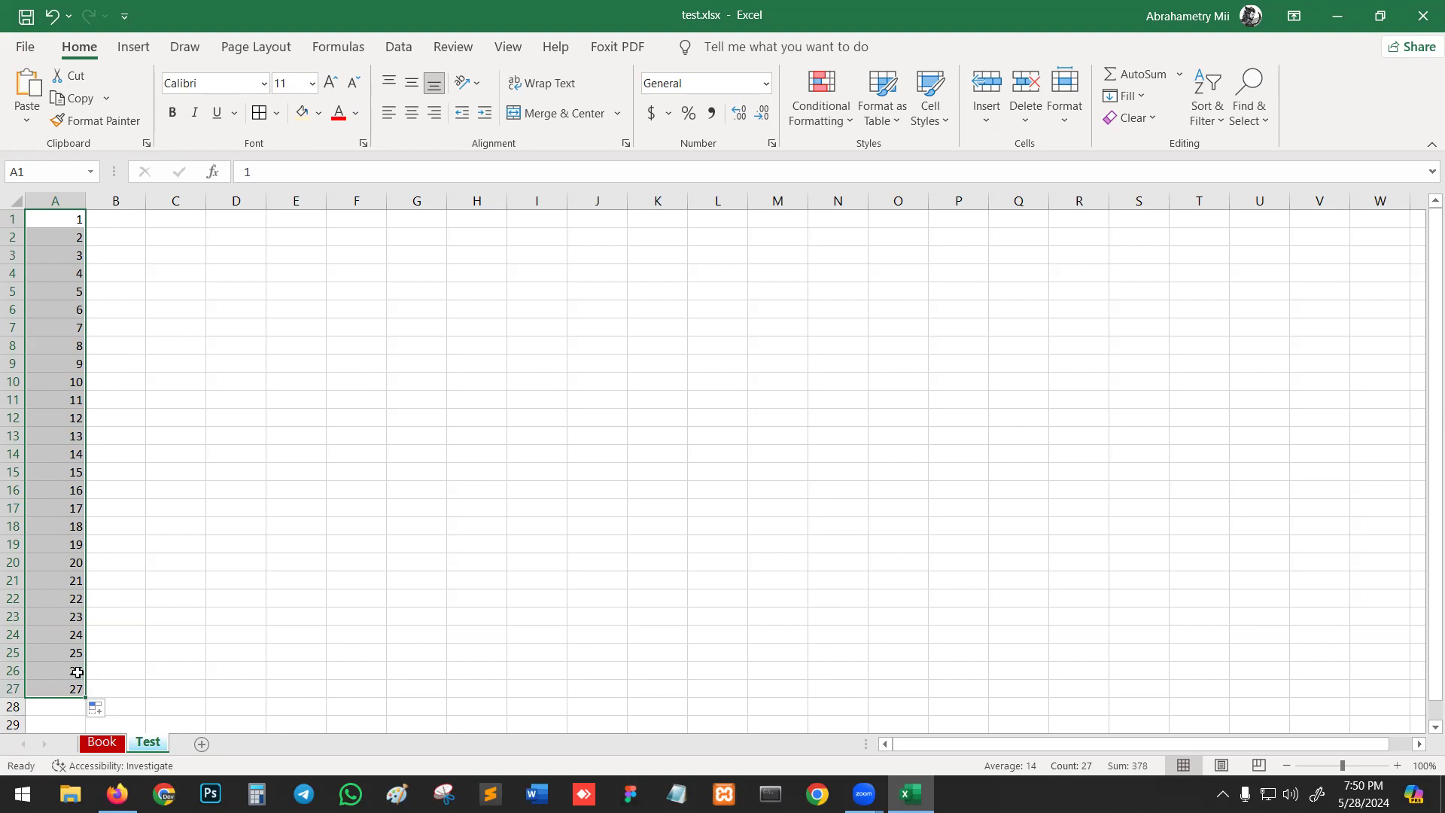
Undo the series fill and the remaining entry to clear column A
click(195, 353)
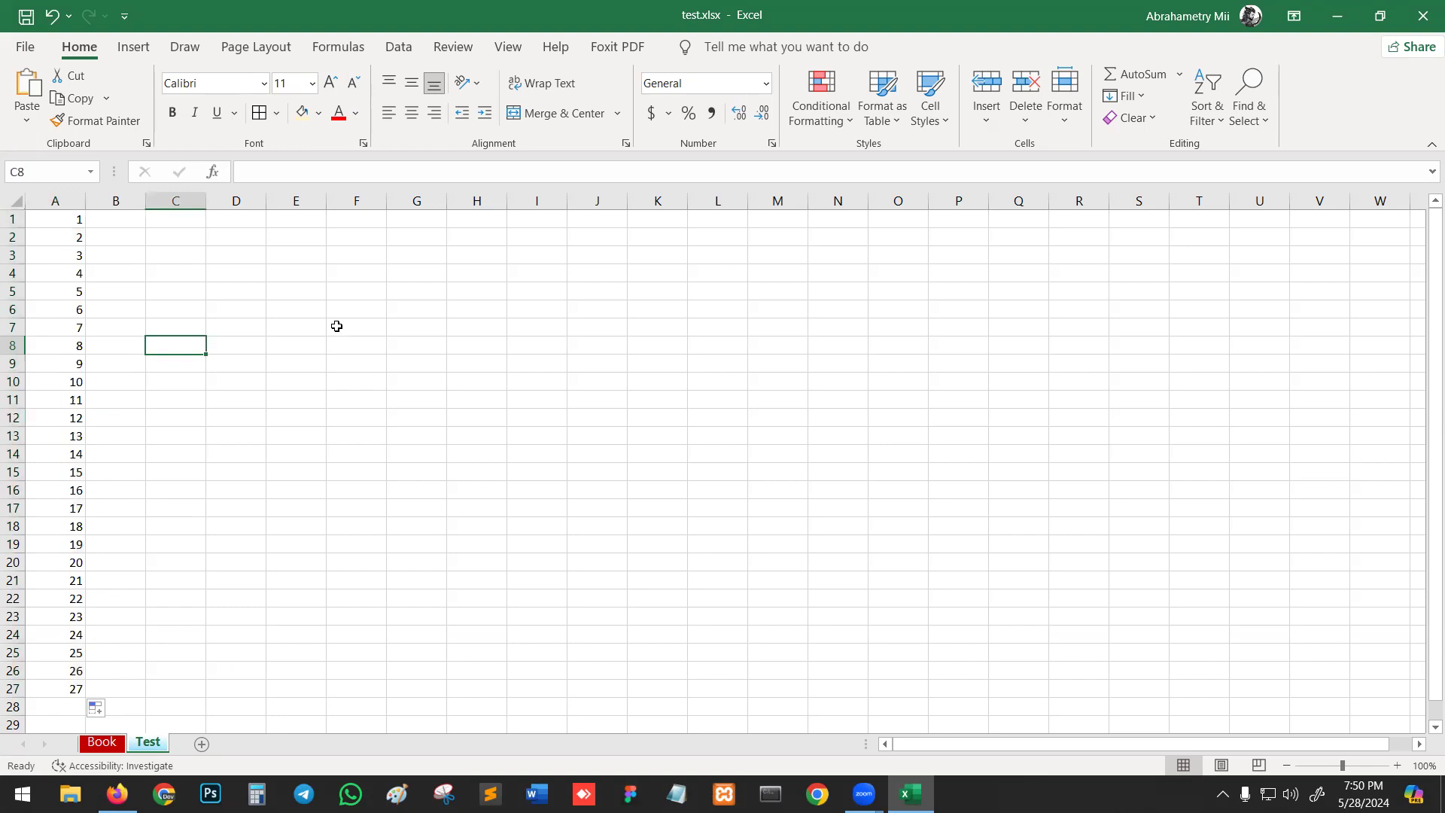
key(ctrl+z)
key(ctrl+z)
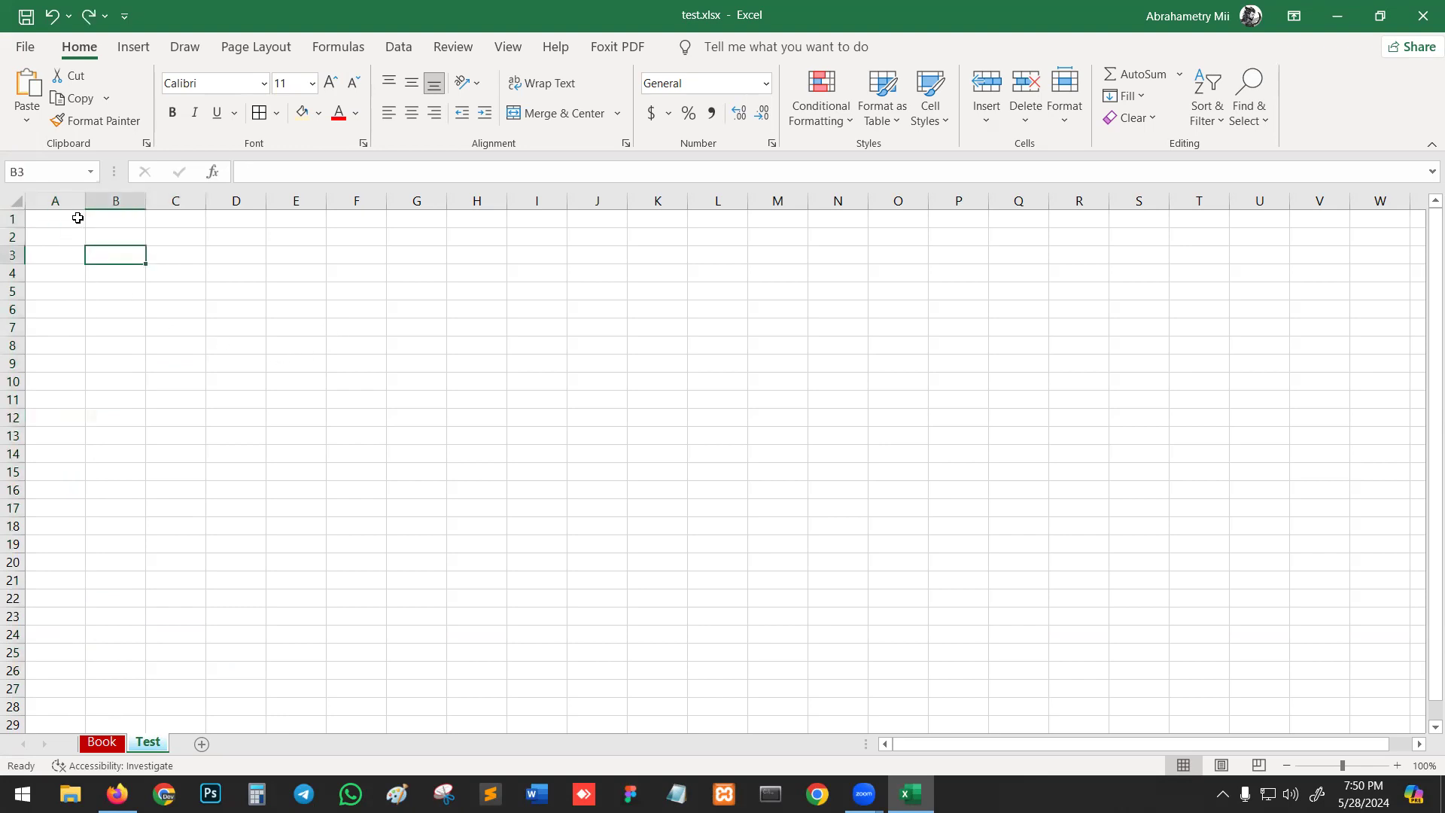
Enter the column headings ID, Name and Result in cells A1, B1 and C1
click(77, 217)
text(ID)
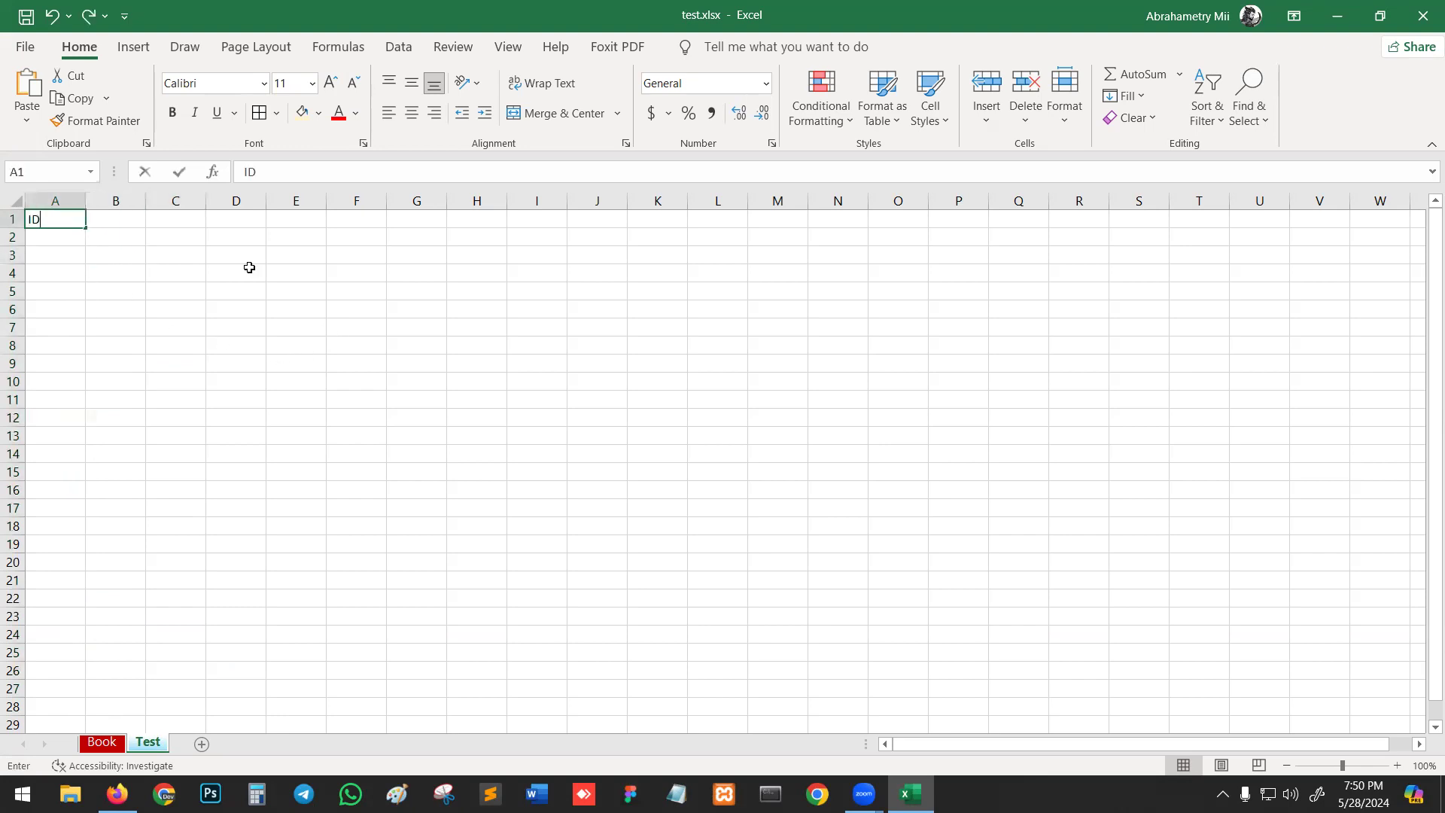
key(Tab)
text(Name)
key(Tab)
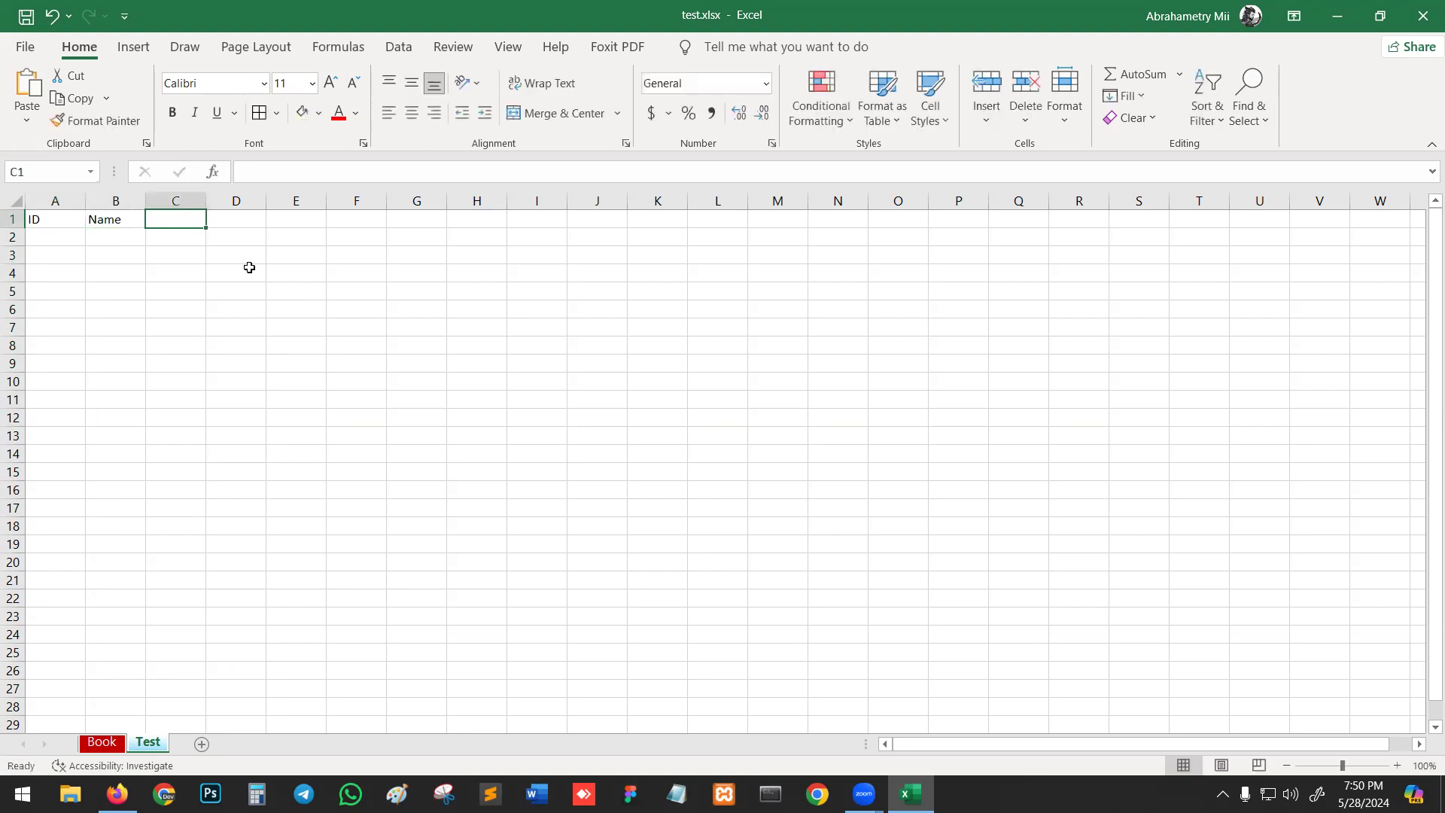
text(Result)
key(Return)
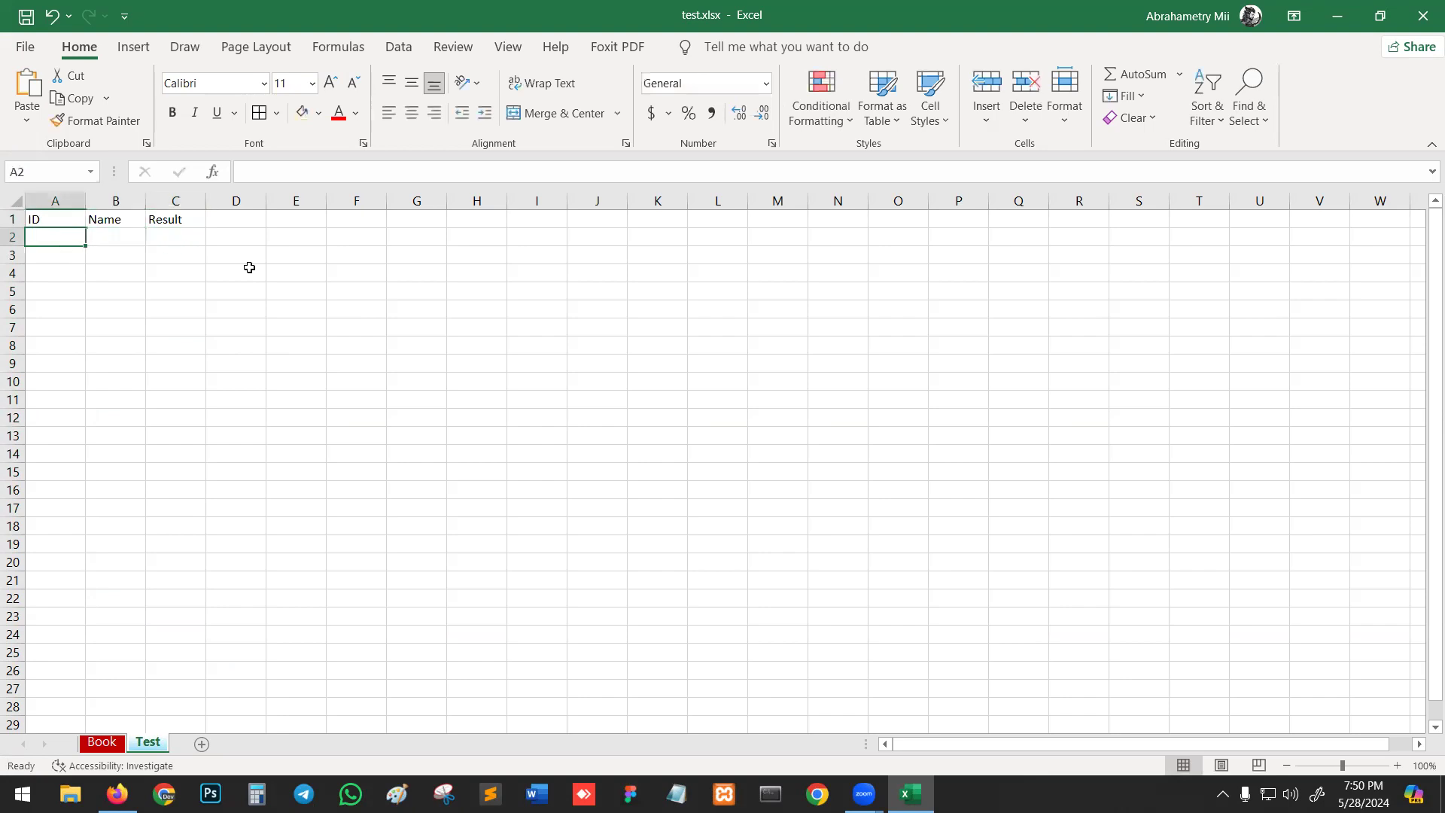
Number the ID column from 1 to 29 in A2:A30 by entering the first numbers and filling the series down
text(1 2 3 4)
click(249, 267)
drag(76, 237, 75, 672)
scroll(331, 493, up, 2)
click(301, 441)
Enter the letters A, F, V, R, T, W, E, D, Y and T under Name in cells B2 to B11
click(125, 246)
text(A)
key(Return)
text(F)
key(Return)
text(V)
key(Return)
text(R)
key(Return)
text(T)
key(Return)
text(W)
key(Return)
text(E)
key(Return)
text(D)
key(Return)
text(Y)
key(Return)
text(T)
key(Return)
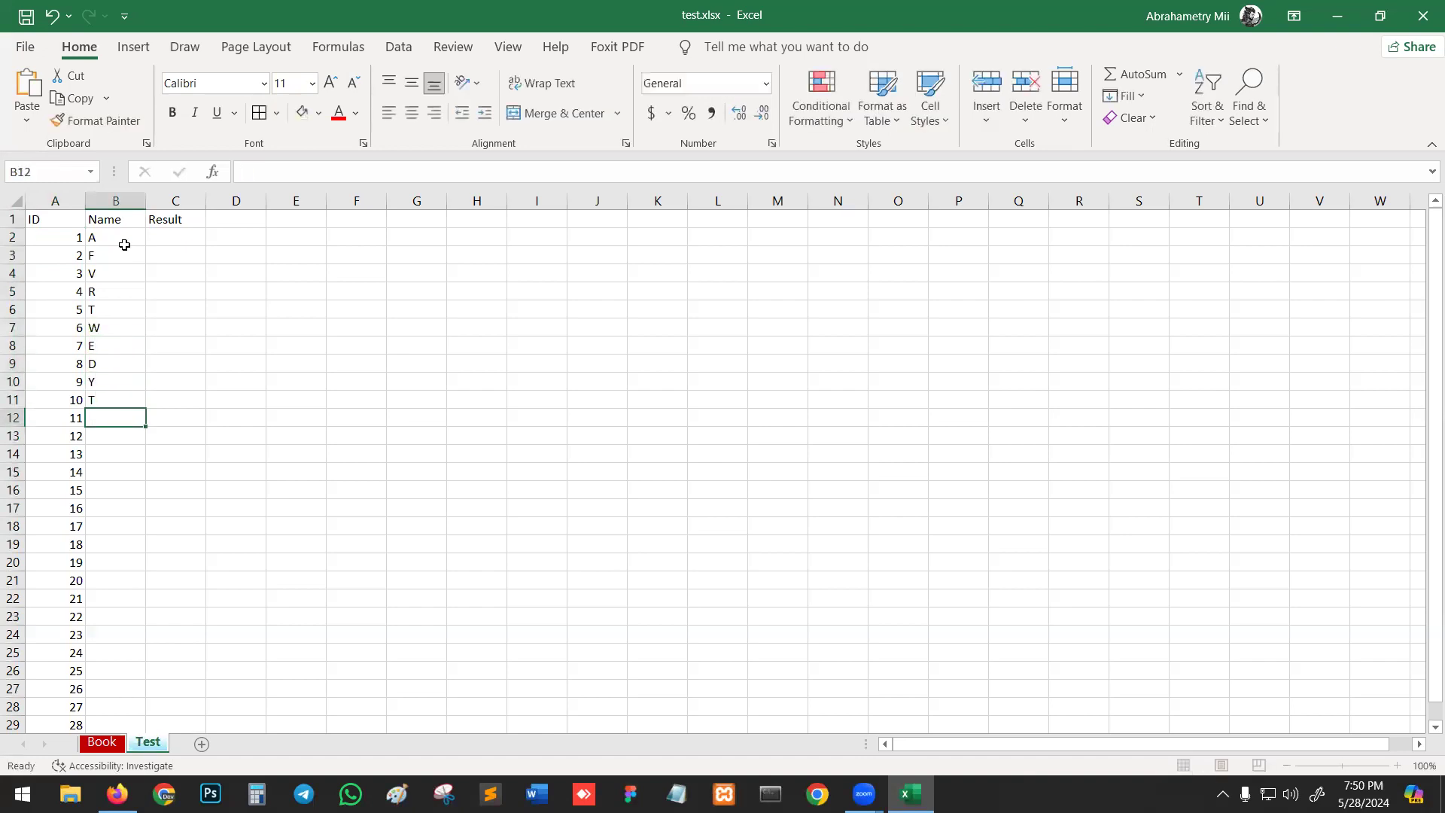
Copy the letters in B4:B8 into the Name column from B12 down, and clear the copy selection
drag(120, 268, 126, 341)
key(ctrl+c)
drag(116, 420, 113, 642)
key(ctrl+v)
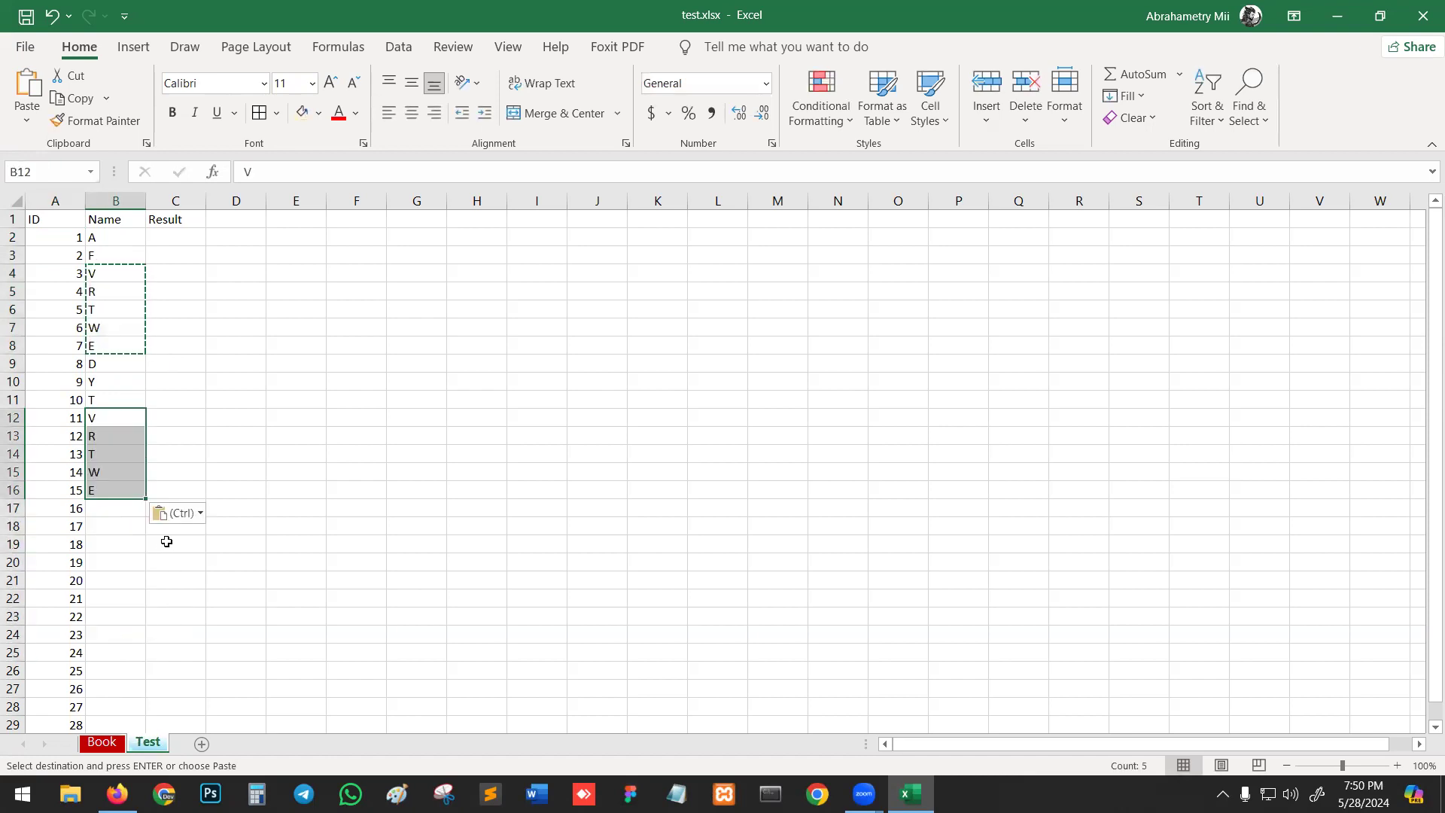
click(195, 339)
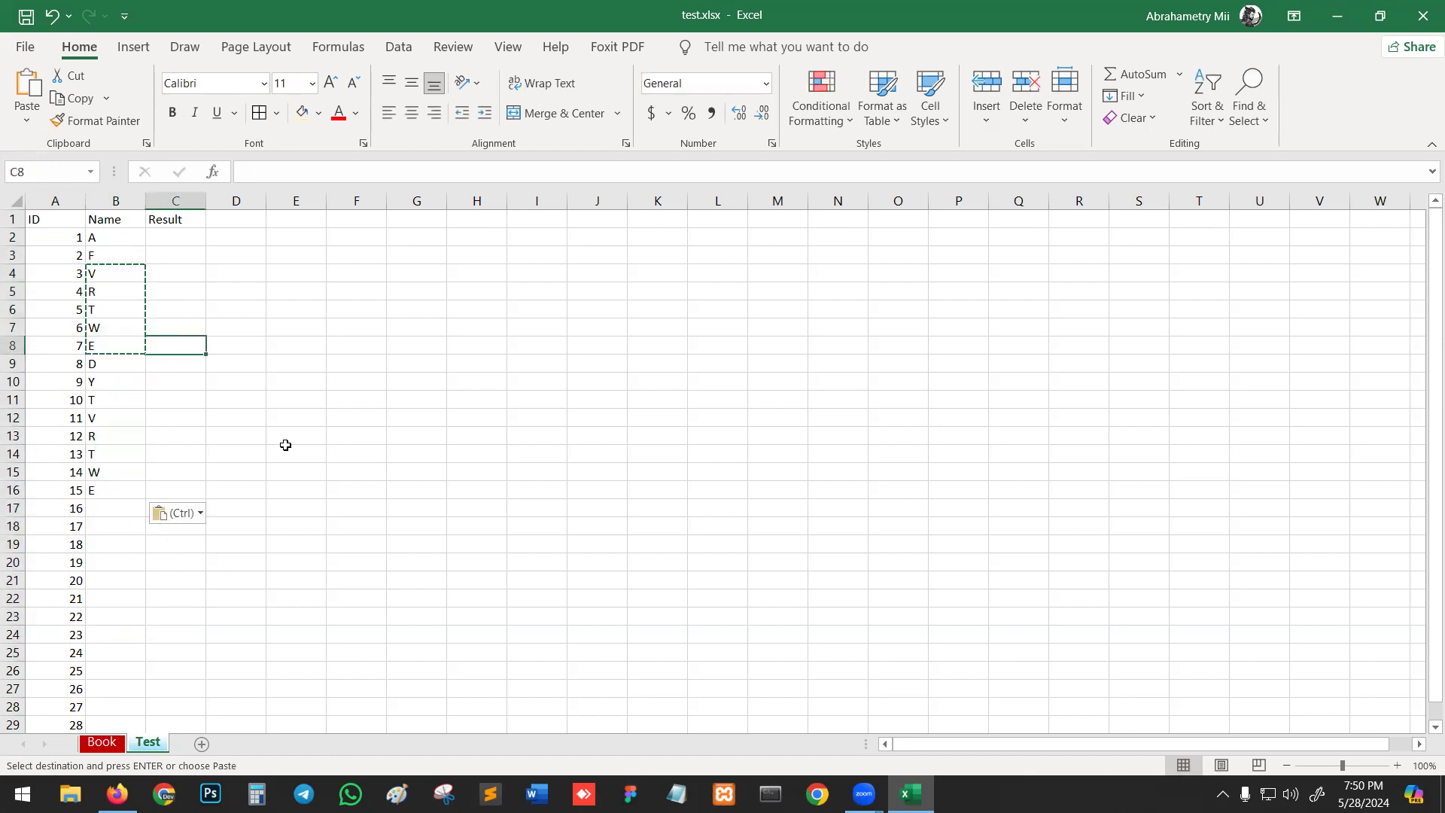
click(307, 419)
key(Escape)
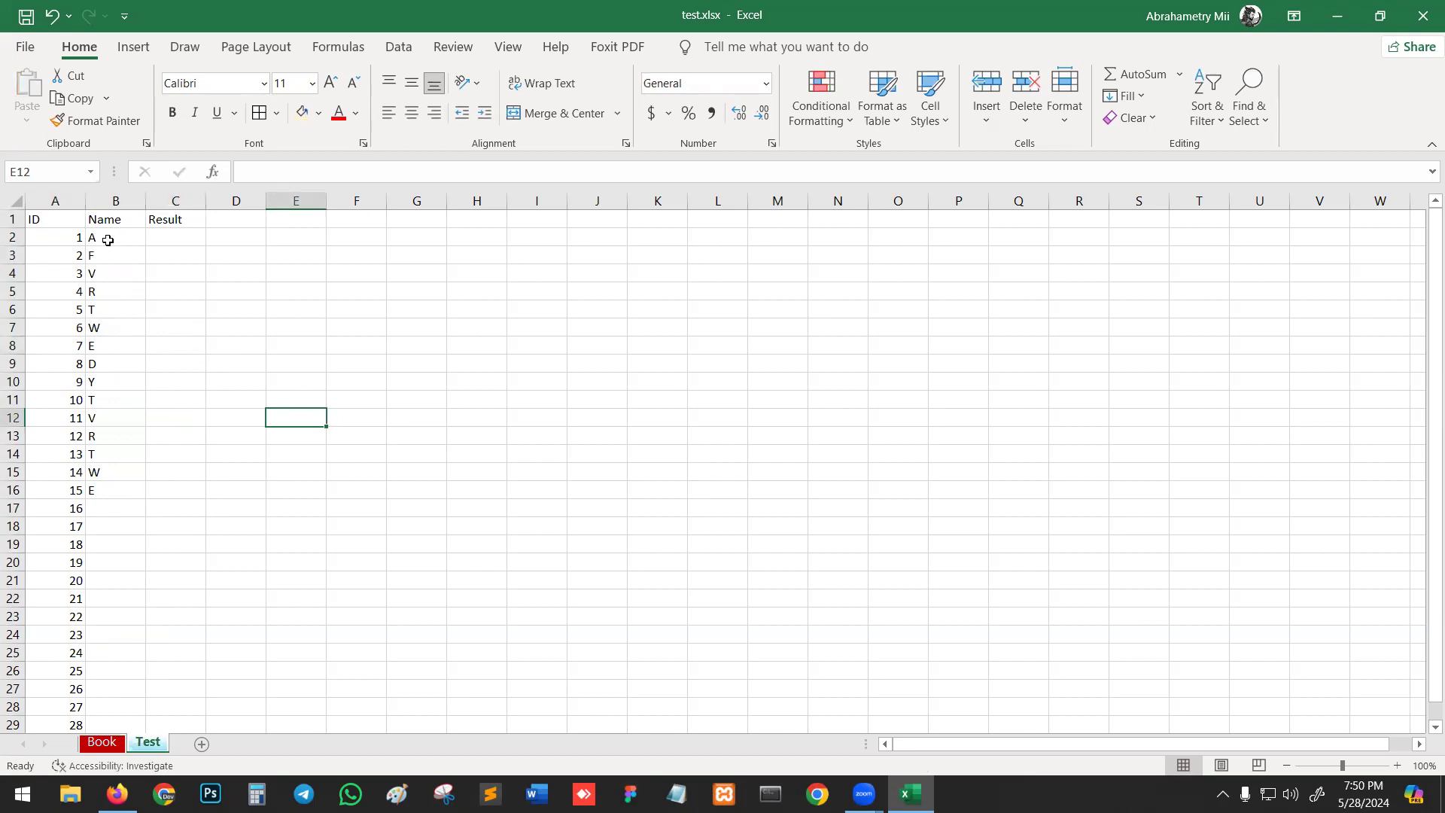
Copy the letters in B2:B9 into the Name column starting at B17 and again at B25, ending copy mode
drag(108, 237, 122, 366)
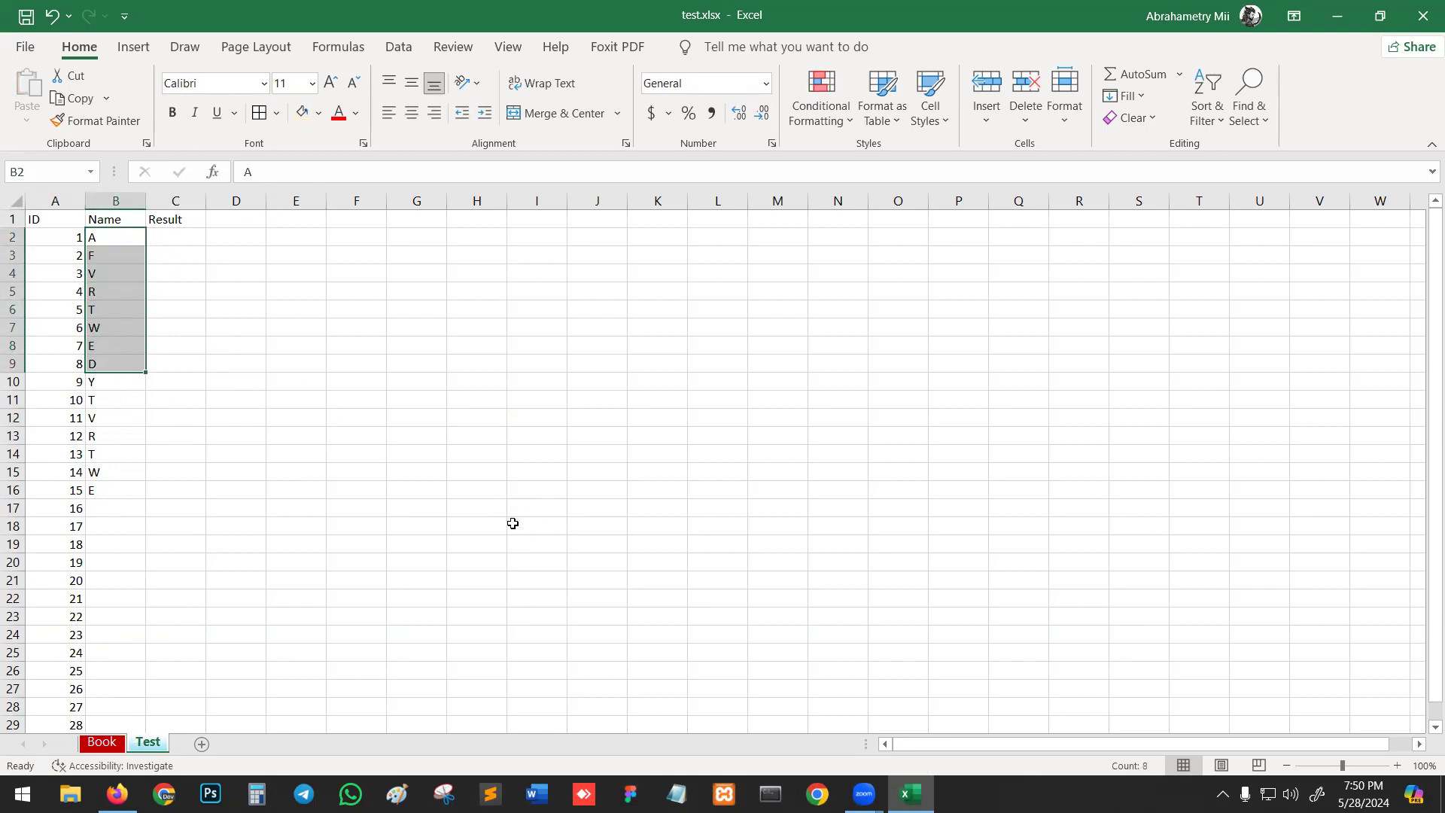
key(ctrl+c)
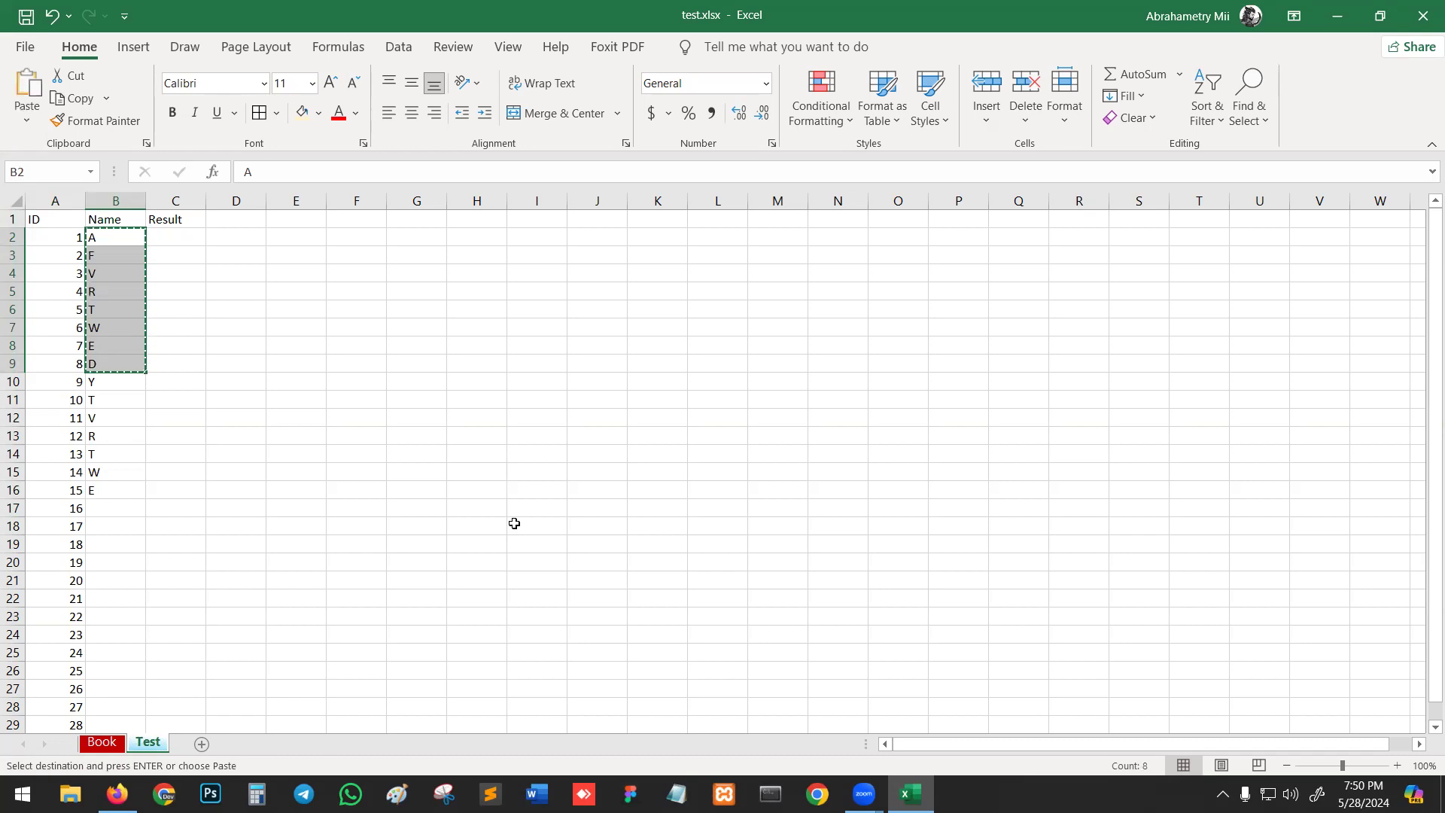
key(ctrl+v)
click(109, 507)
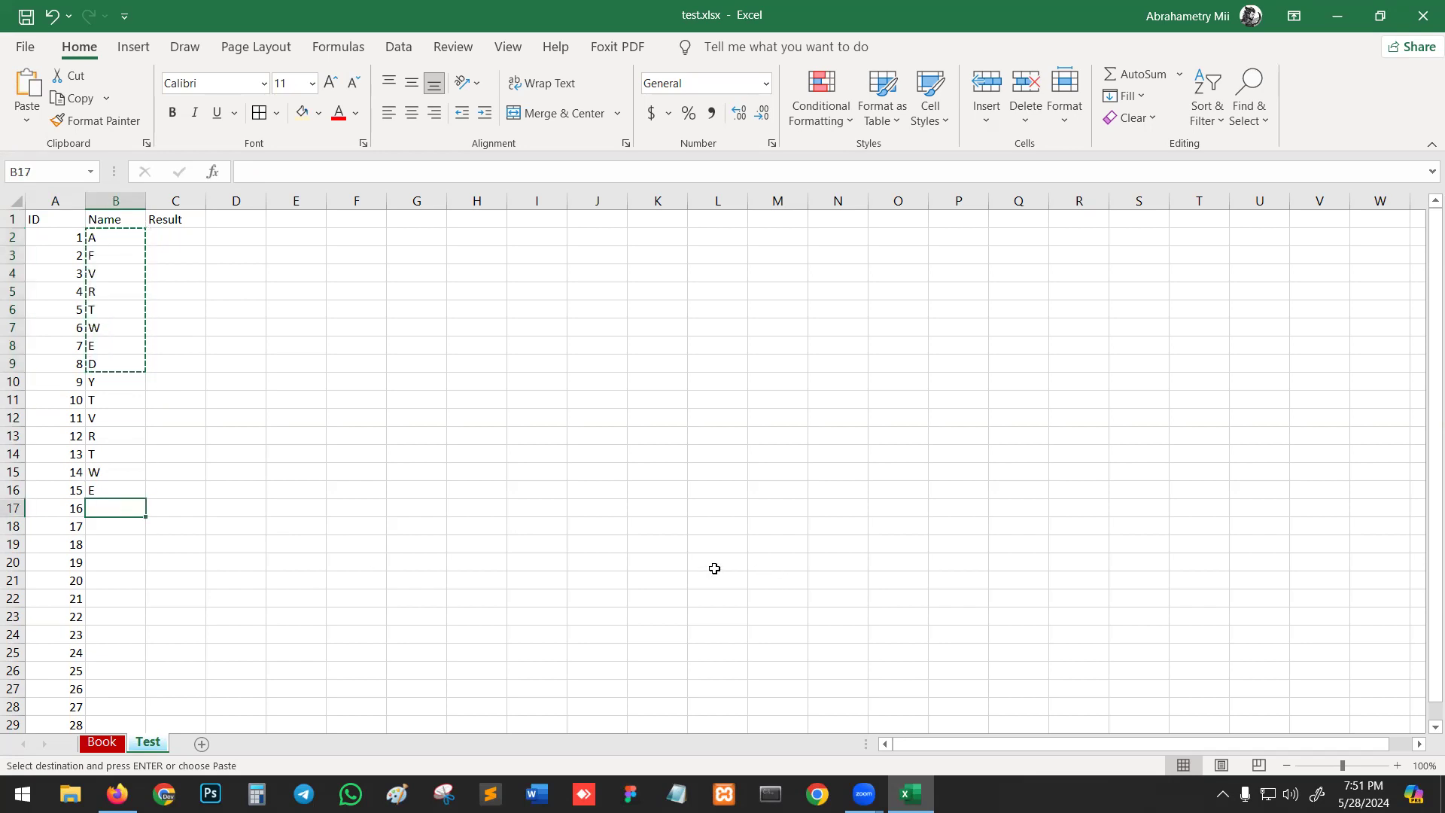
key(ctrl+v)
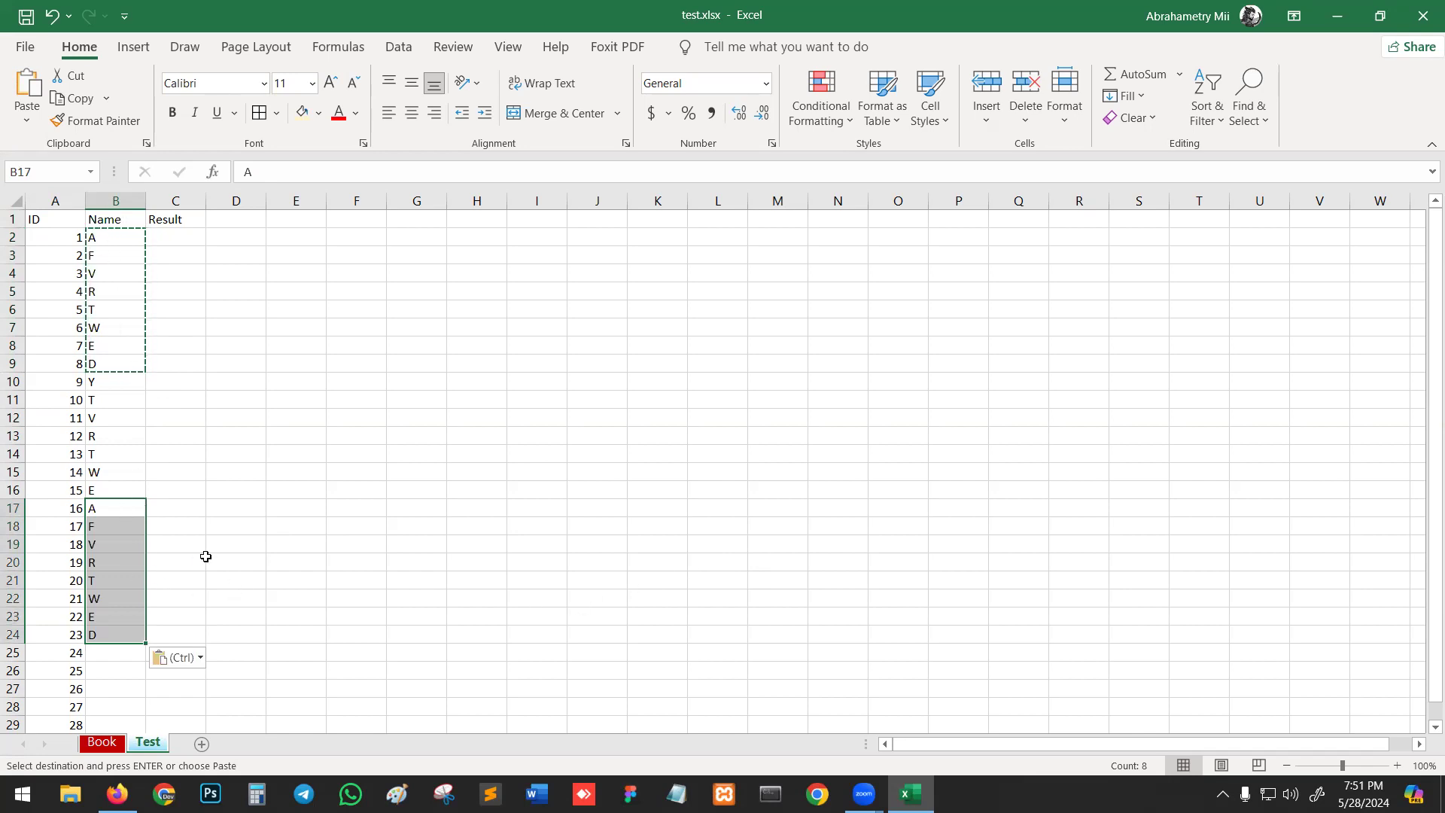
click(116, 652)
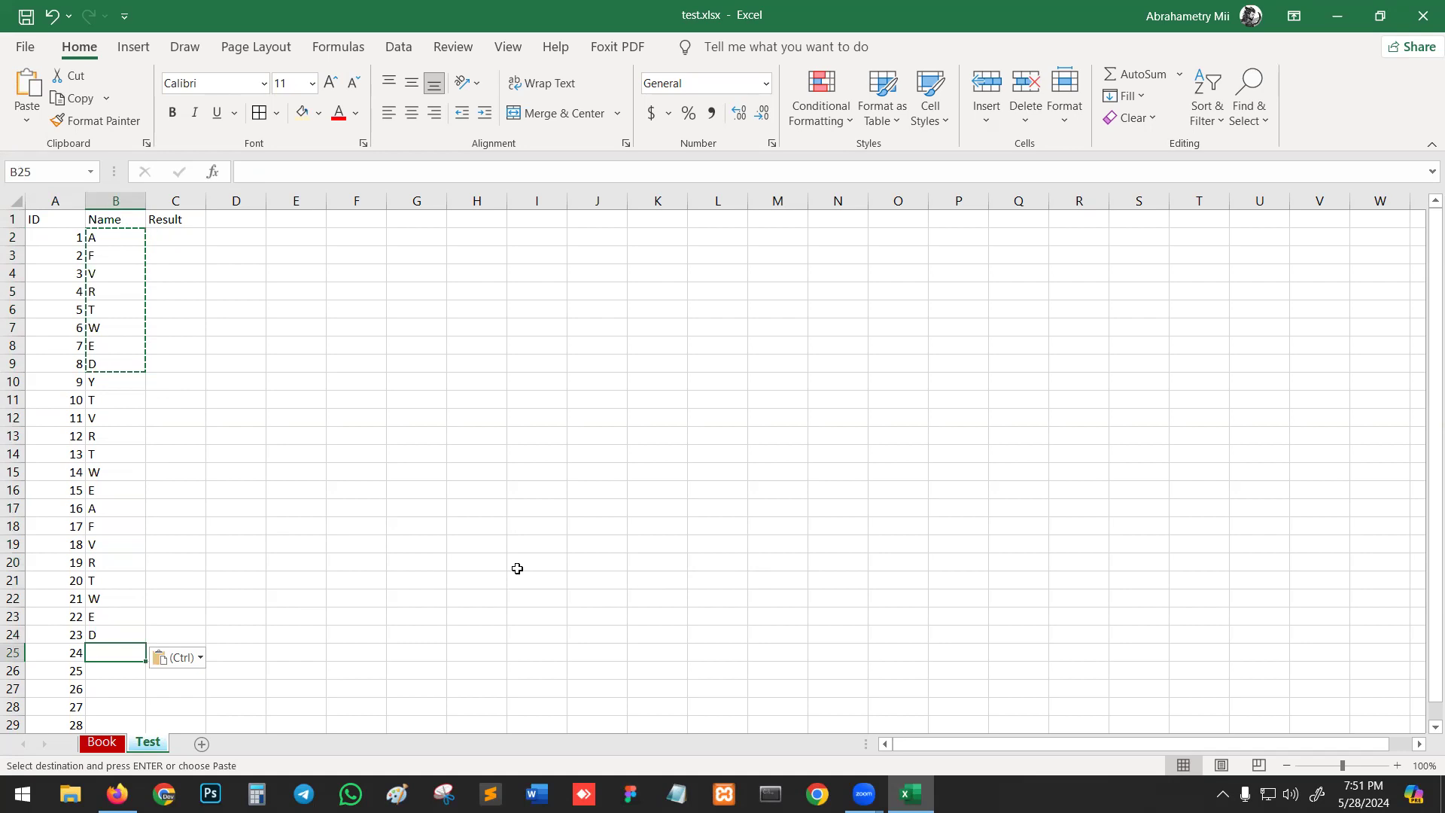
key(ctrl+v)
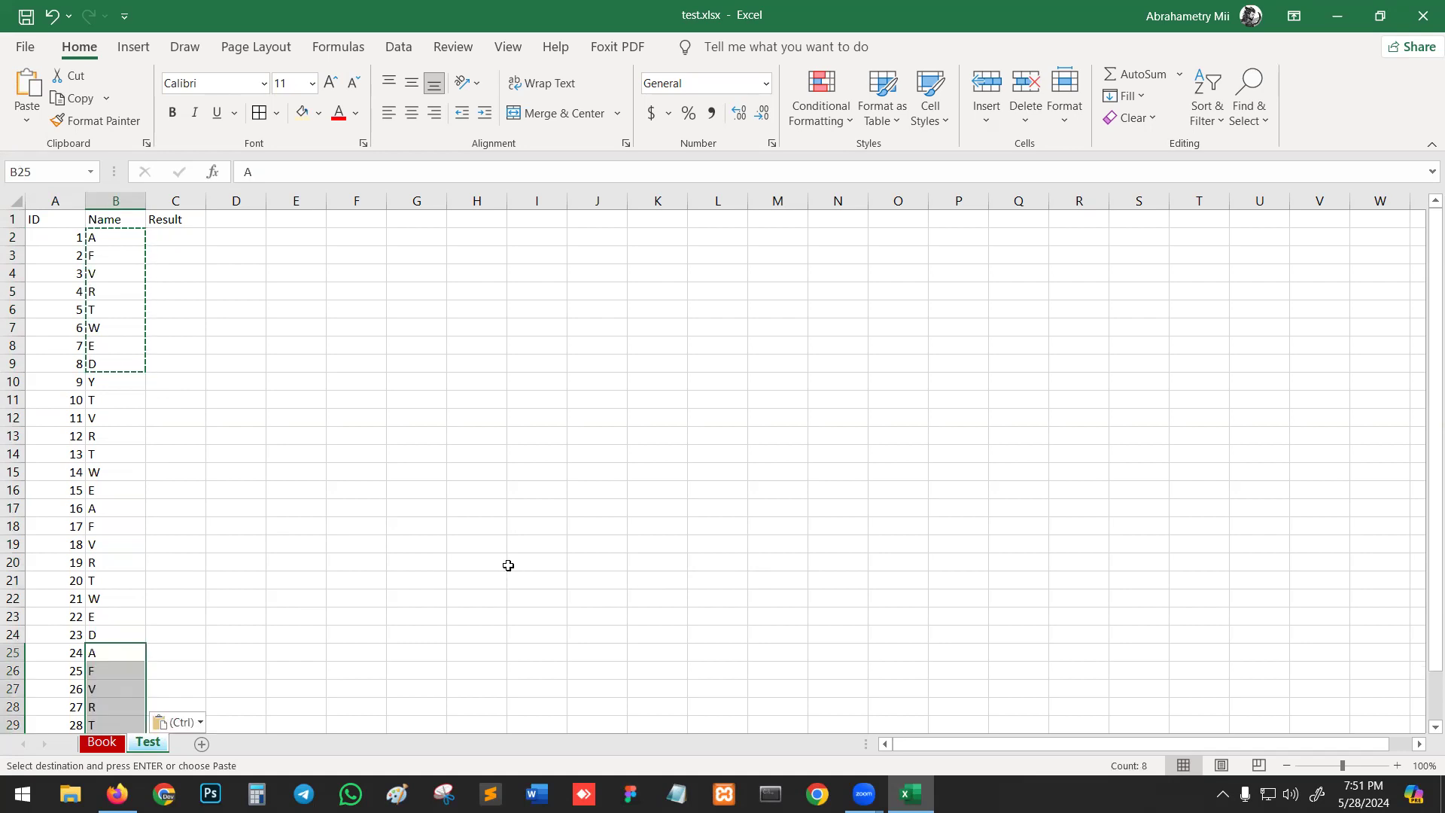
click(341, 407)
key(Escape)
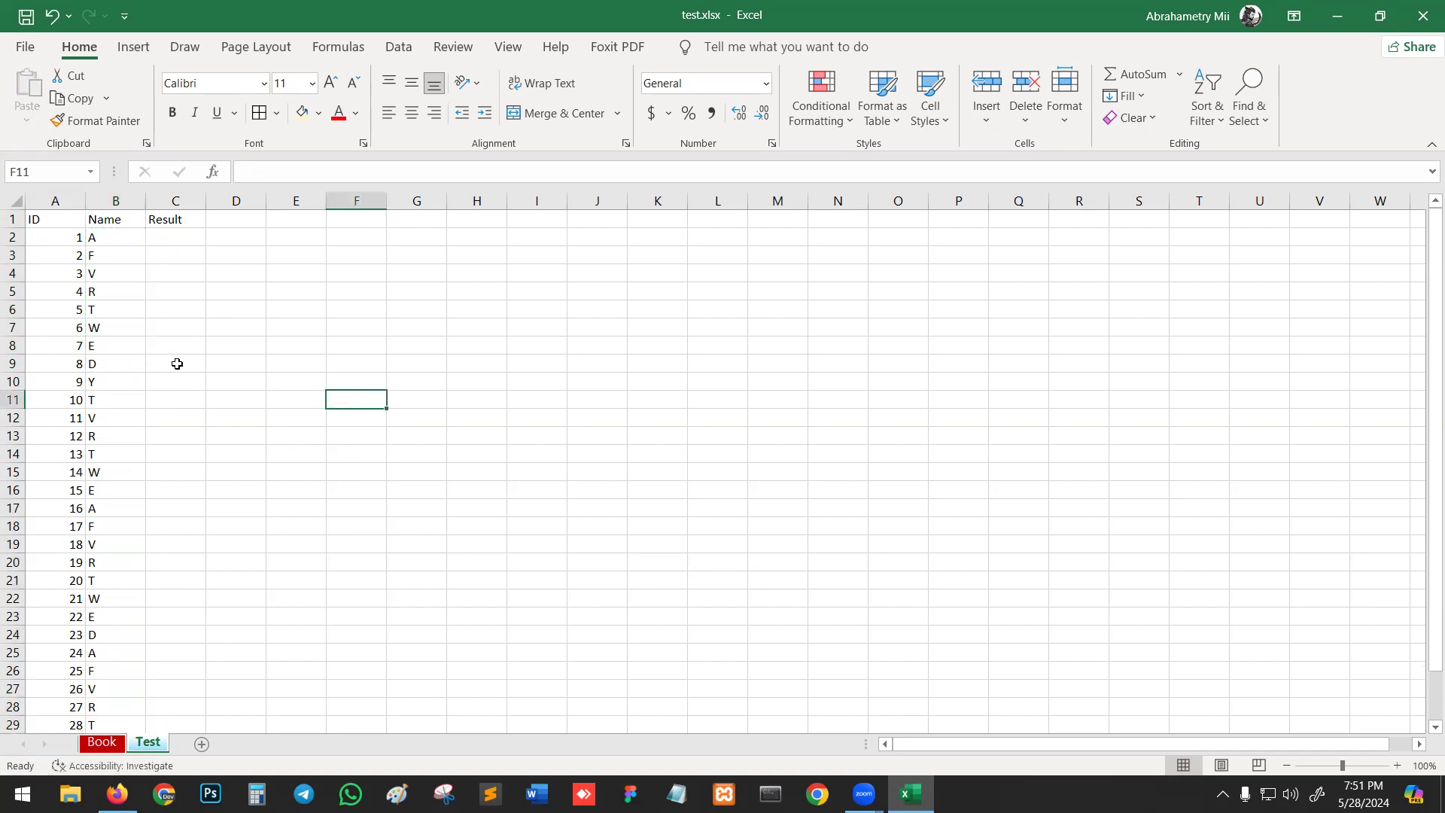
Delete the surplus letters in B31:B32, which have no ID beside them
scroll(295, 538, down, 3)
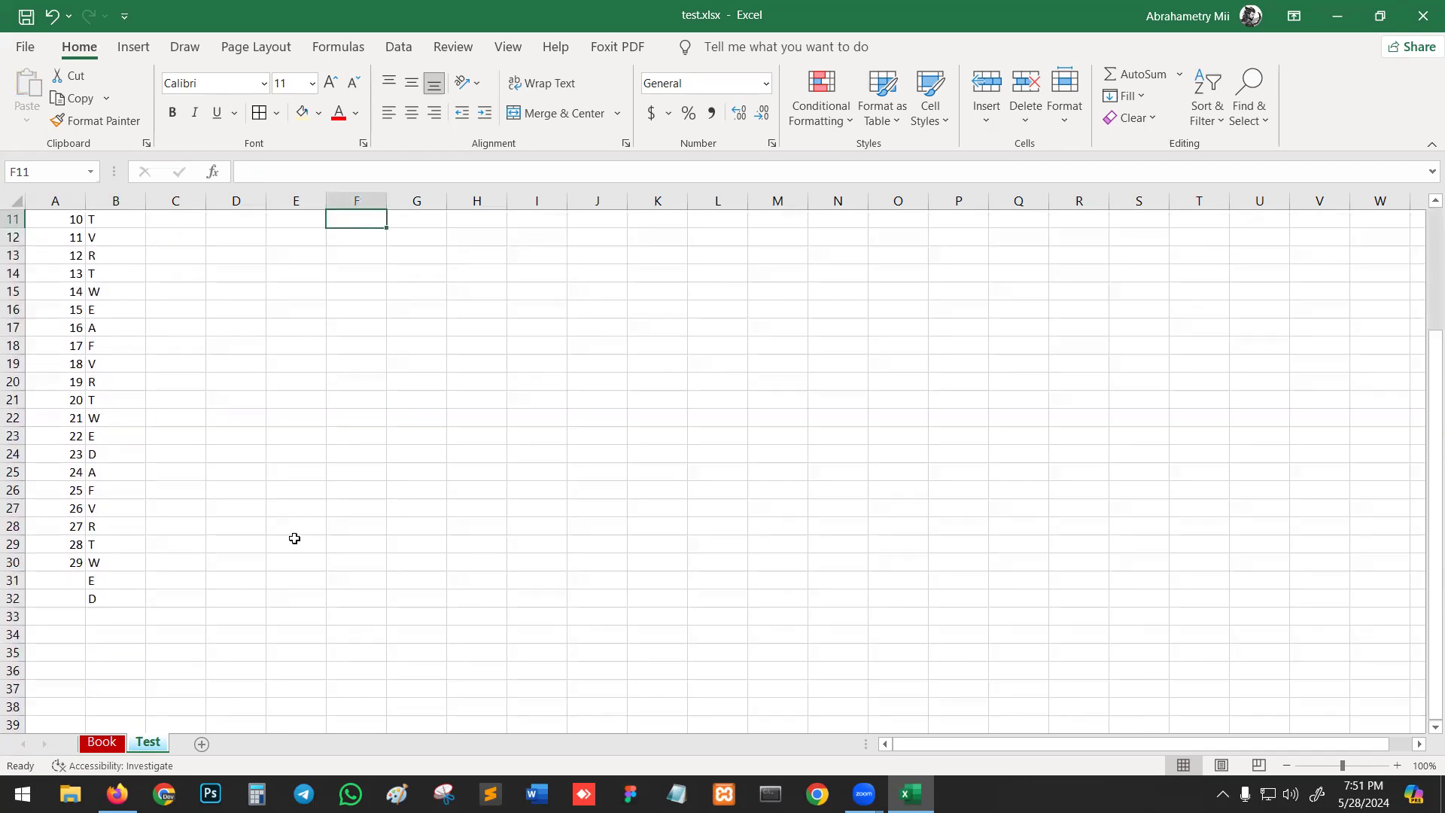
drag(123, 581, 132, 595)
key(Delete)
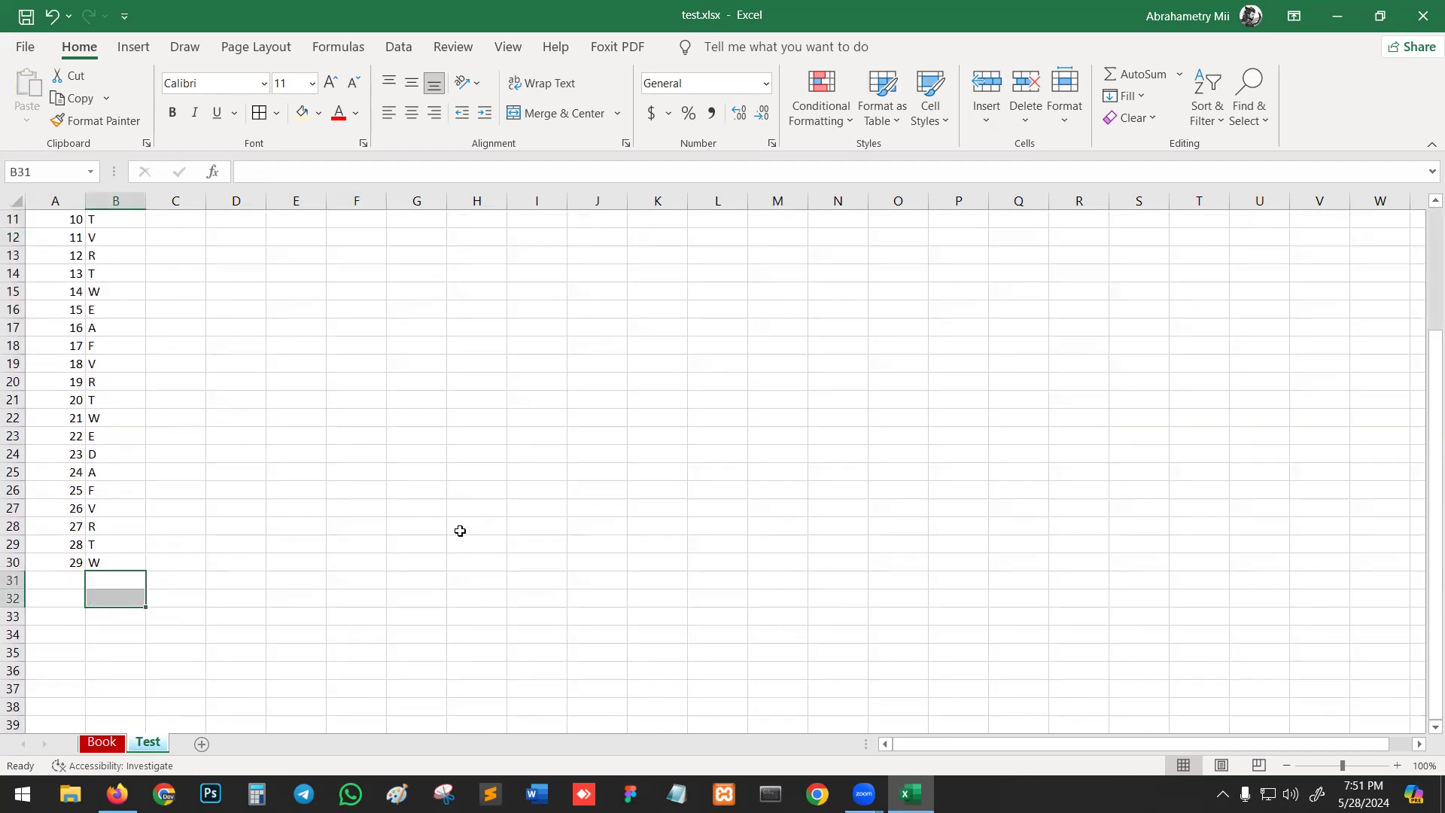
scroll(456, 527, up, 3)
click(388, 474)
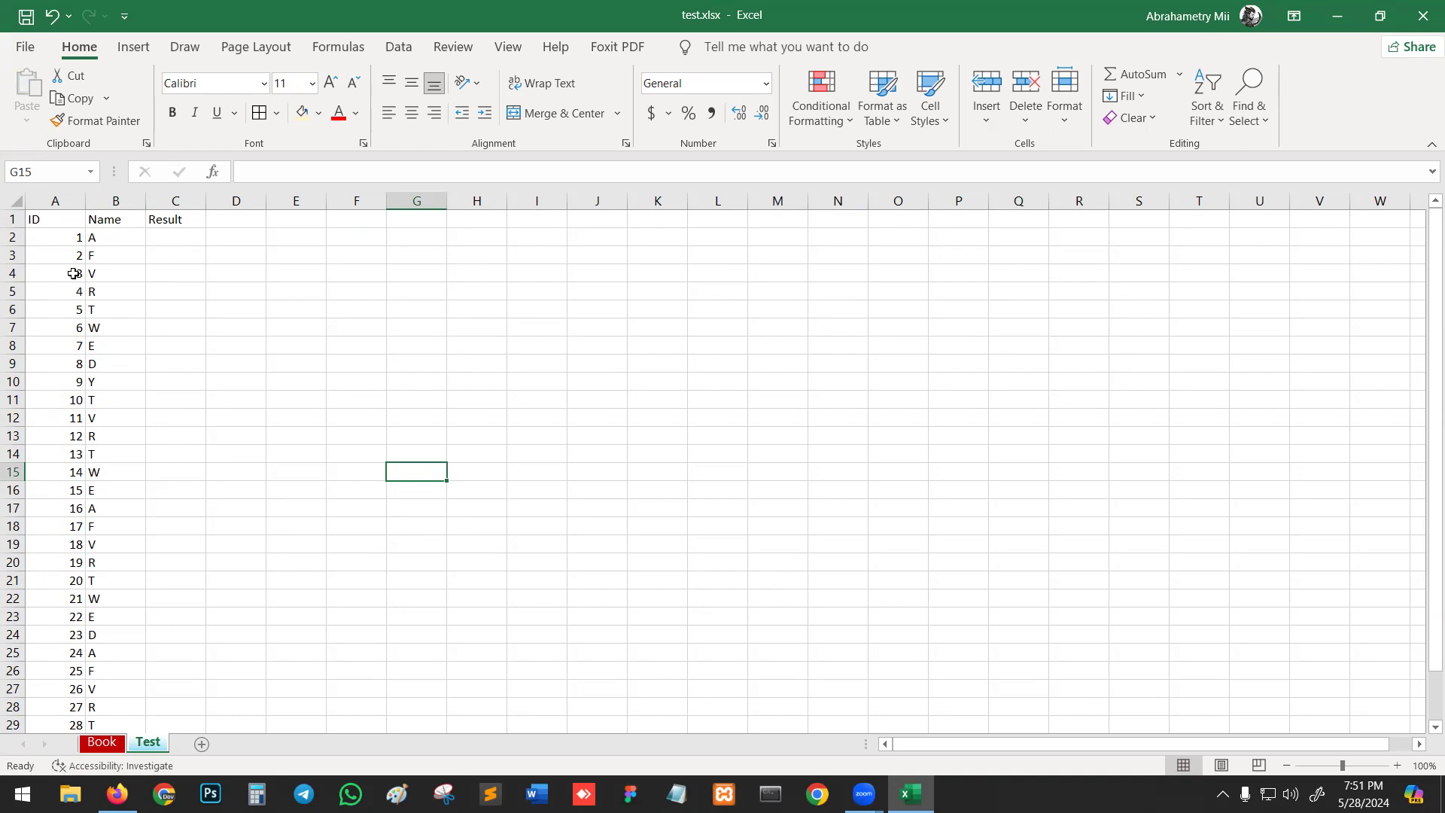
Make the header cells A1:C1 bold and give them a green fill
drag(55, 220, 153, 221)
key(ctrl+b)
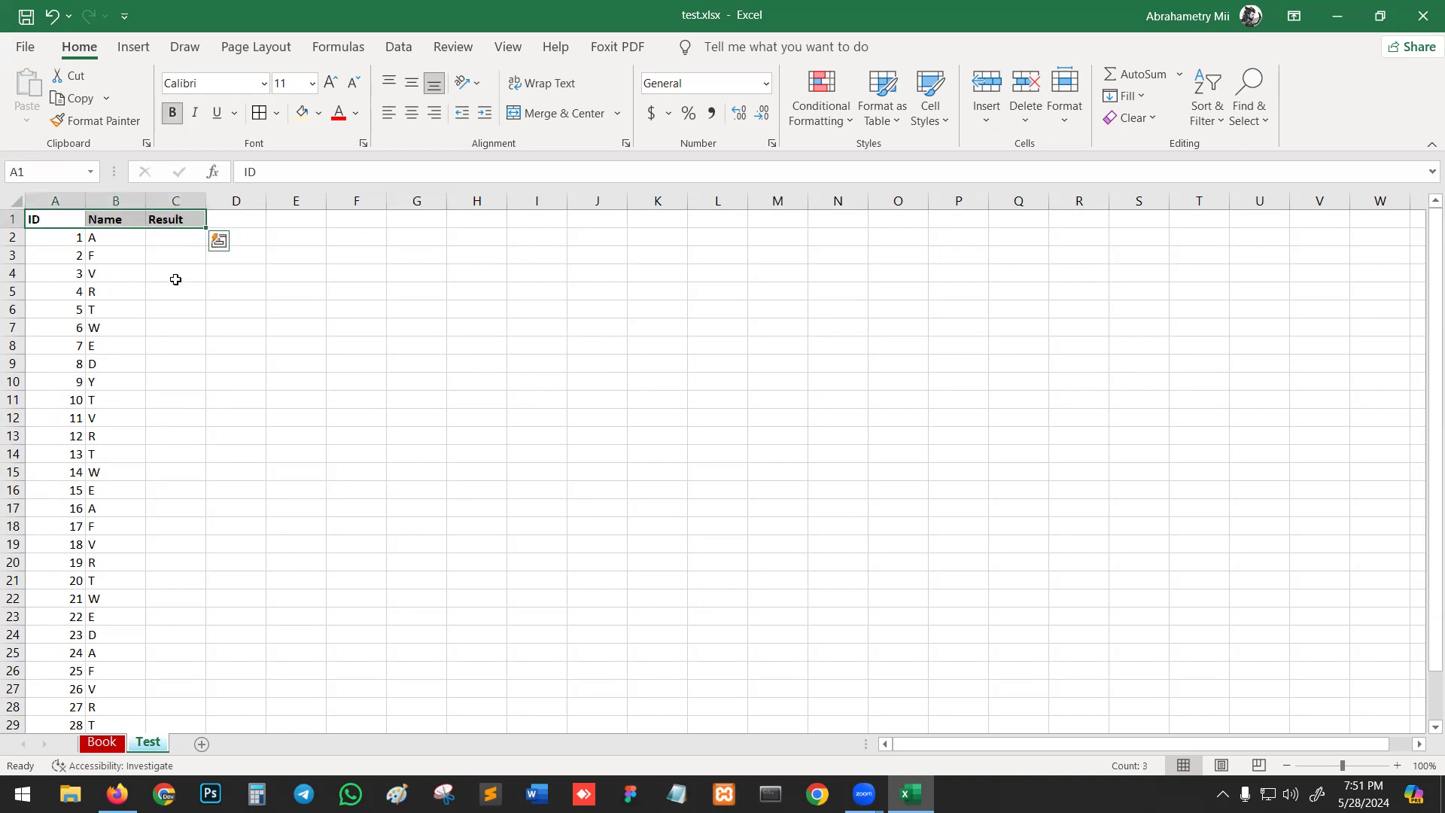
click(319, 114)
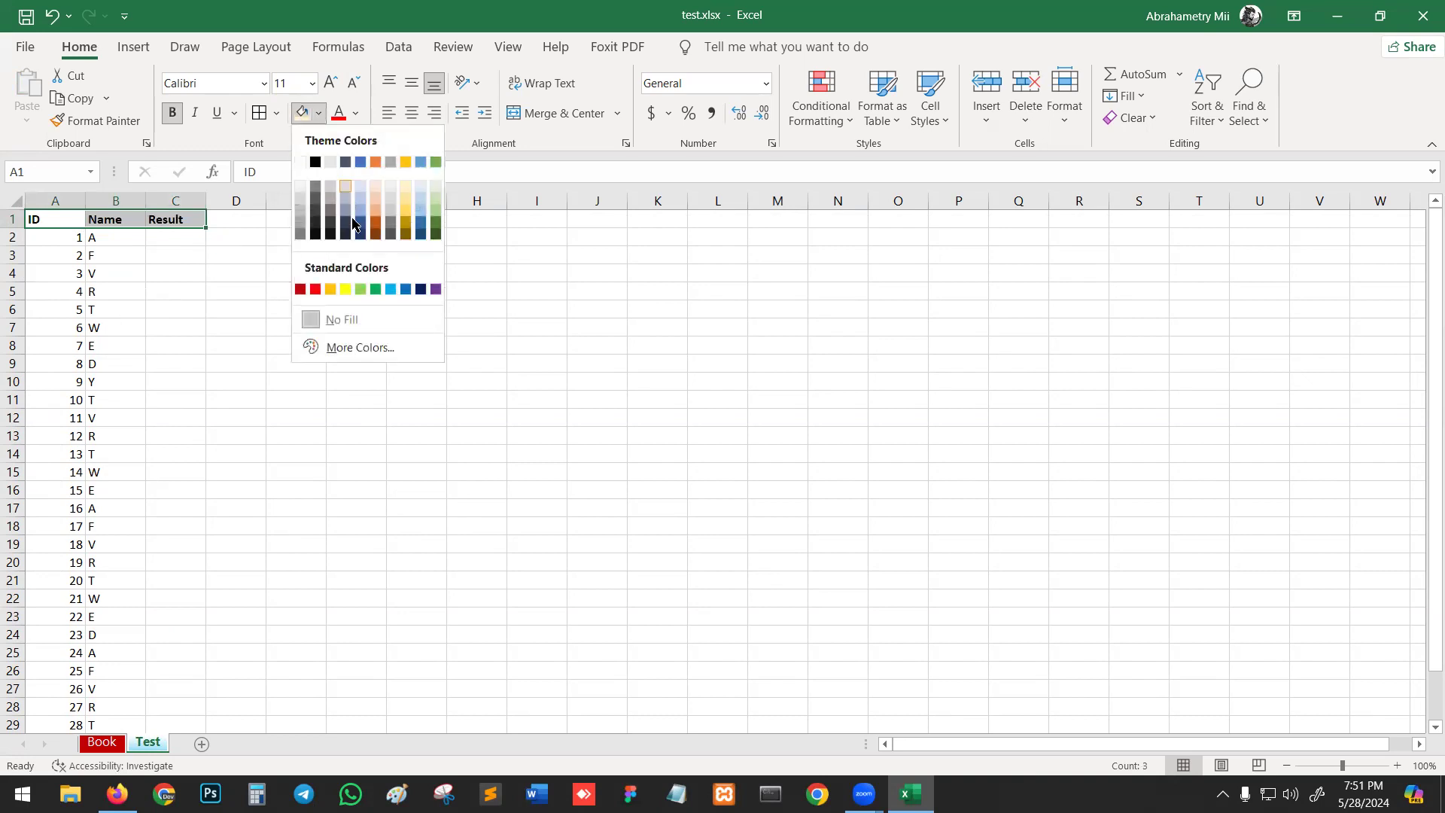
click(373, 289)
Apply borders to all cells of the ID, Name and Result table
key(ctrl+a)
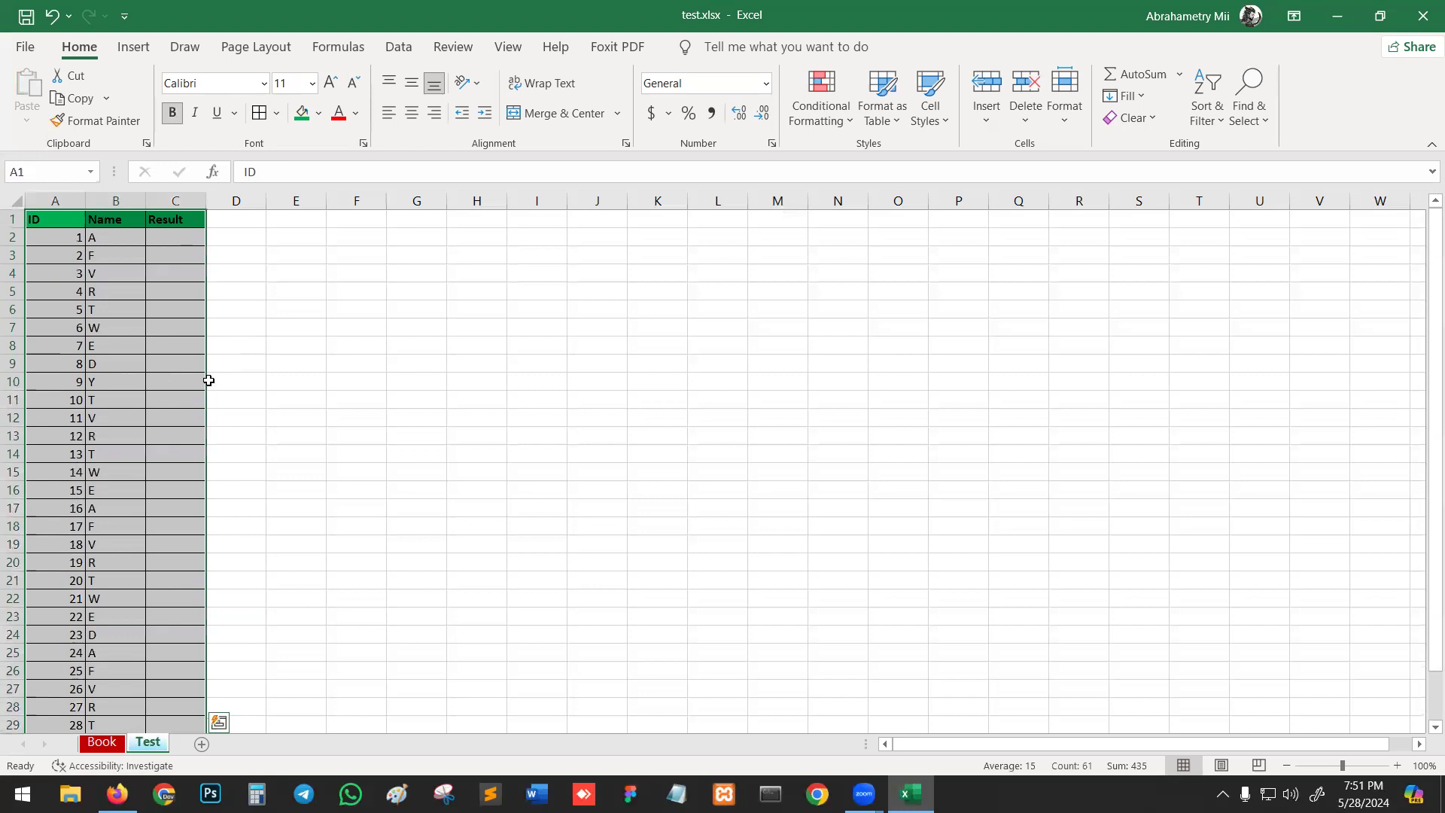
click(183, 345)
Fill cells A2:B4 with a light gold colour
click(67, 238)
drag(67, 238, 116, 275)
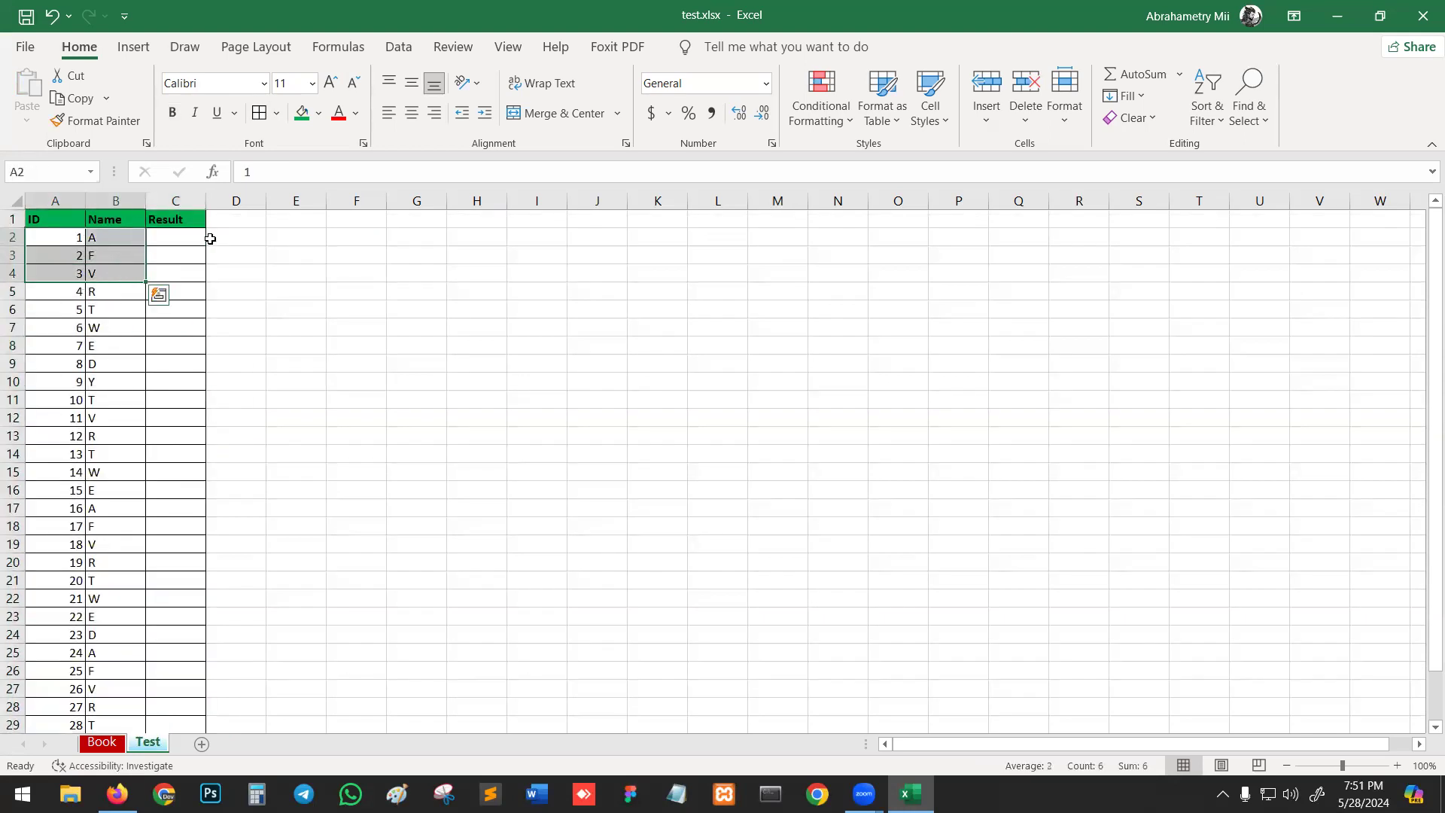
click(318, 113)
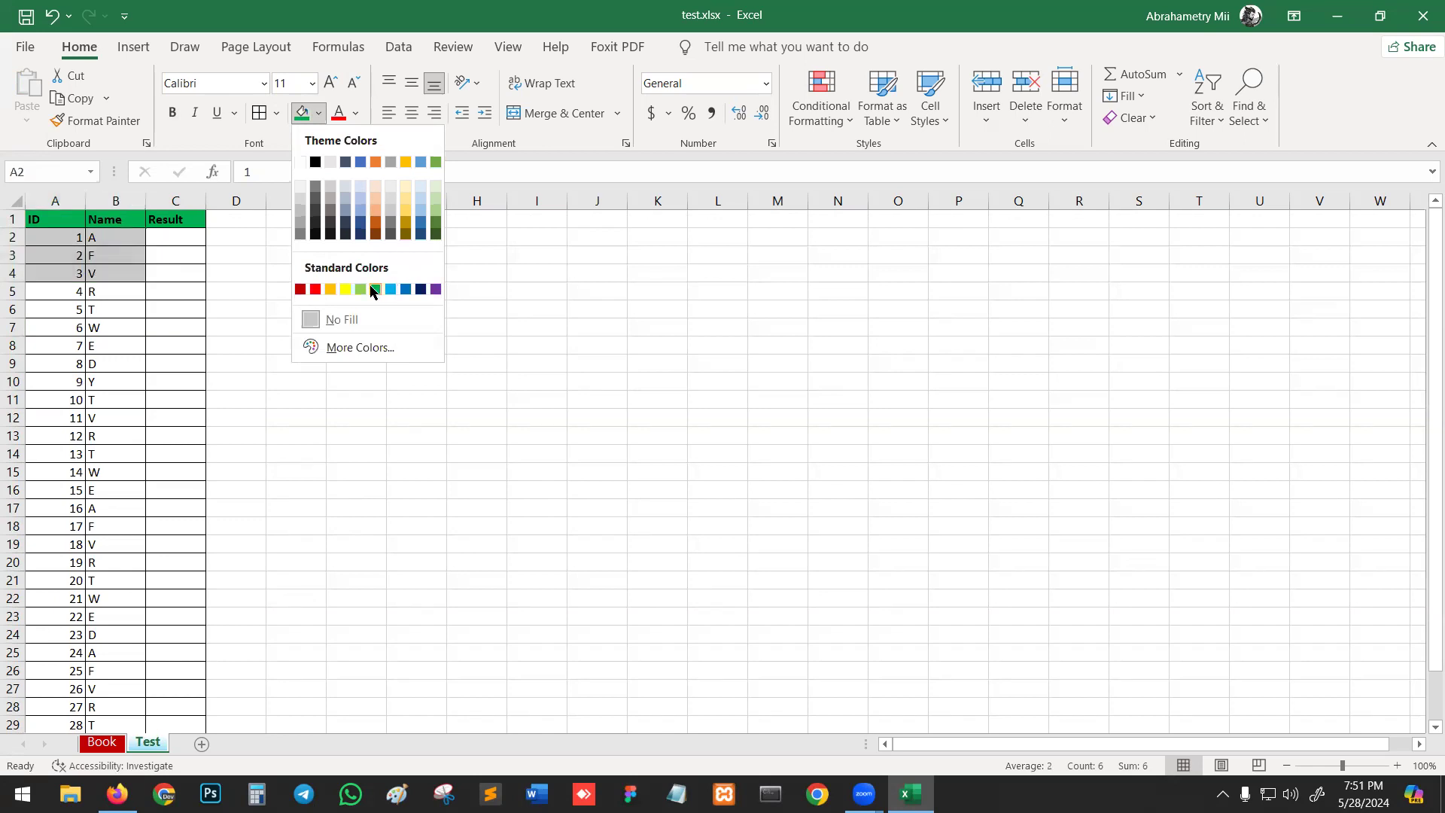
click(404, 196)
click(350, 433)
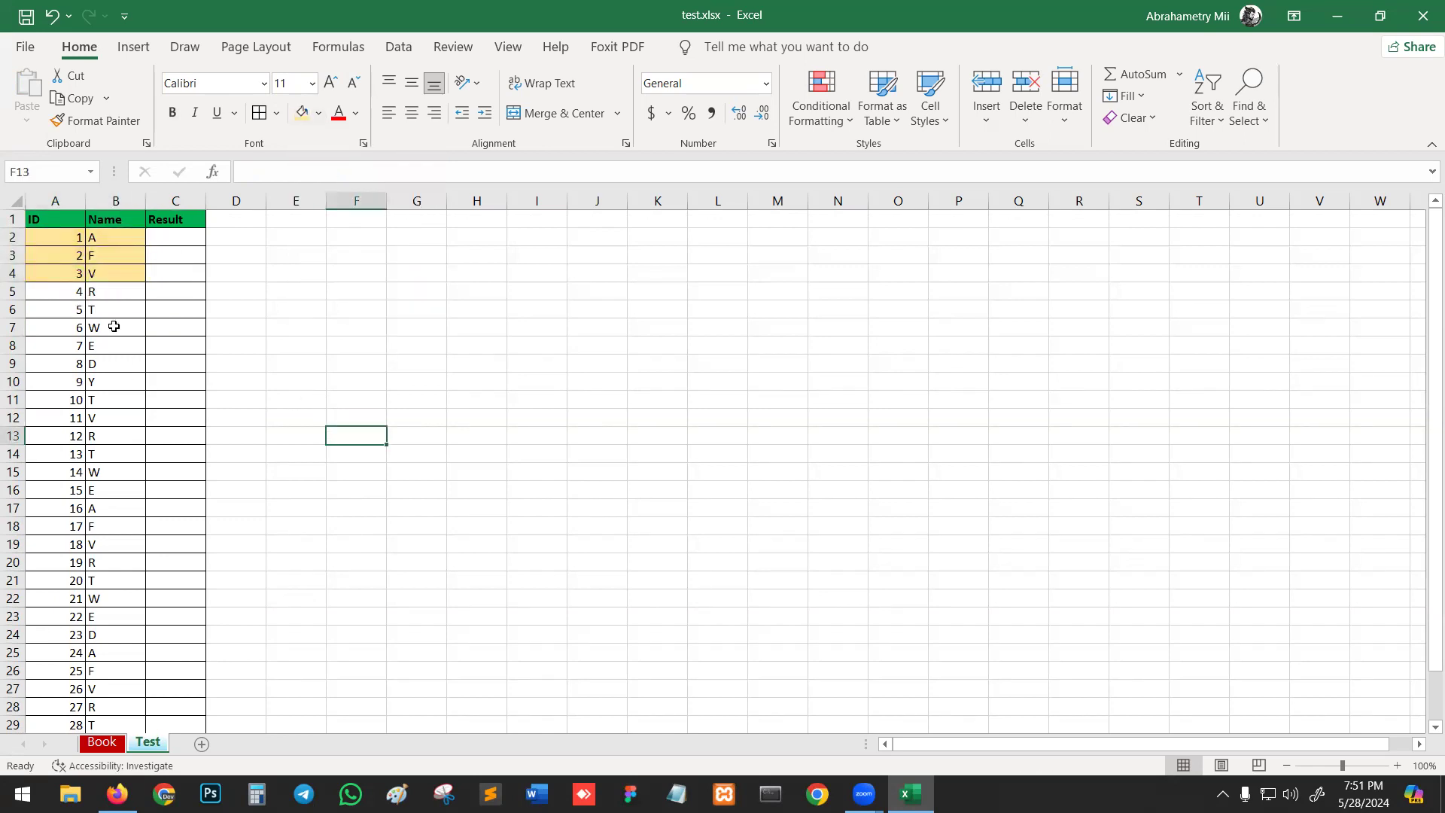
Copy cells A2:B4 to H1 and apply the No Borders paste option
drag(62, 245, 117, 275)
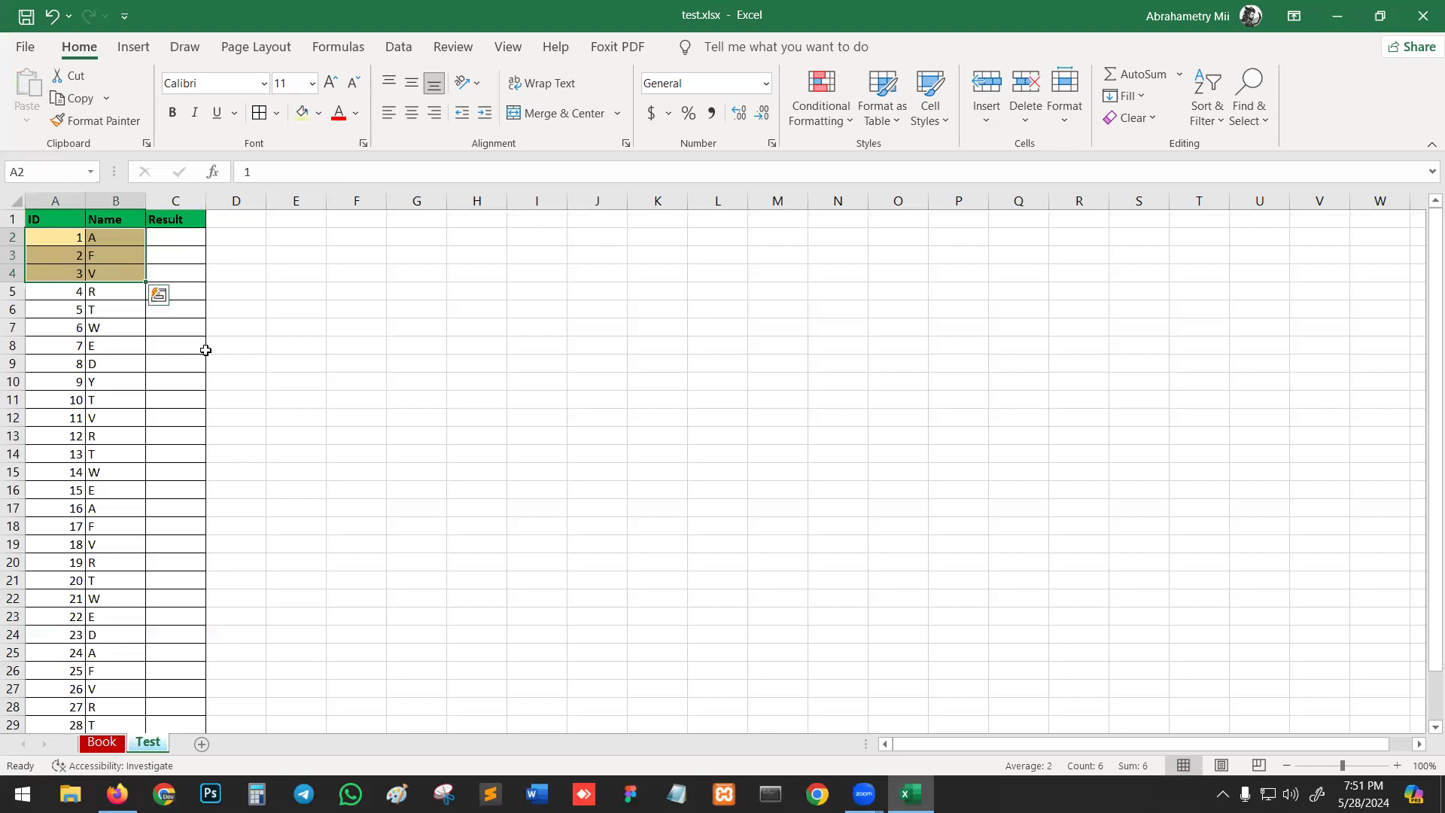
key(ctrl+c)
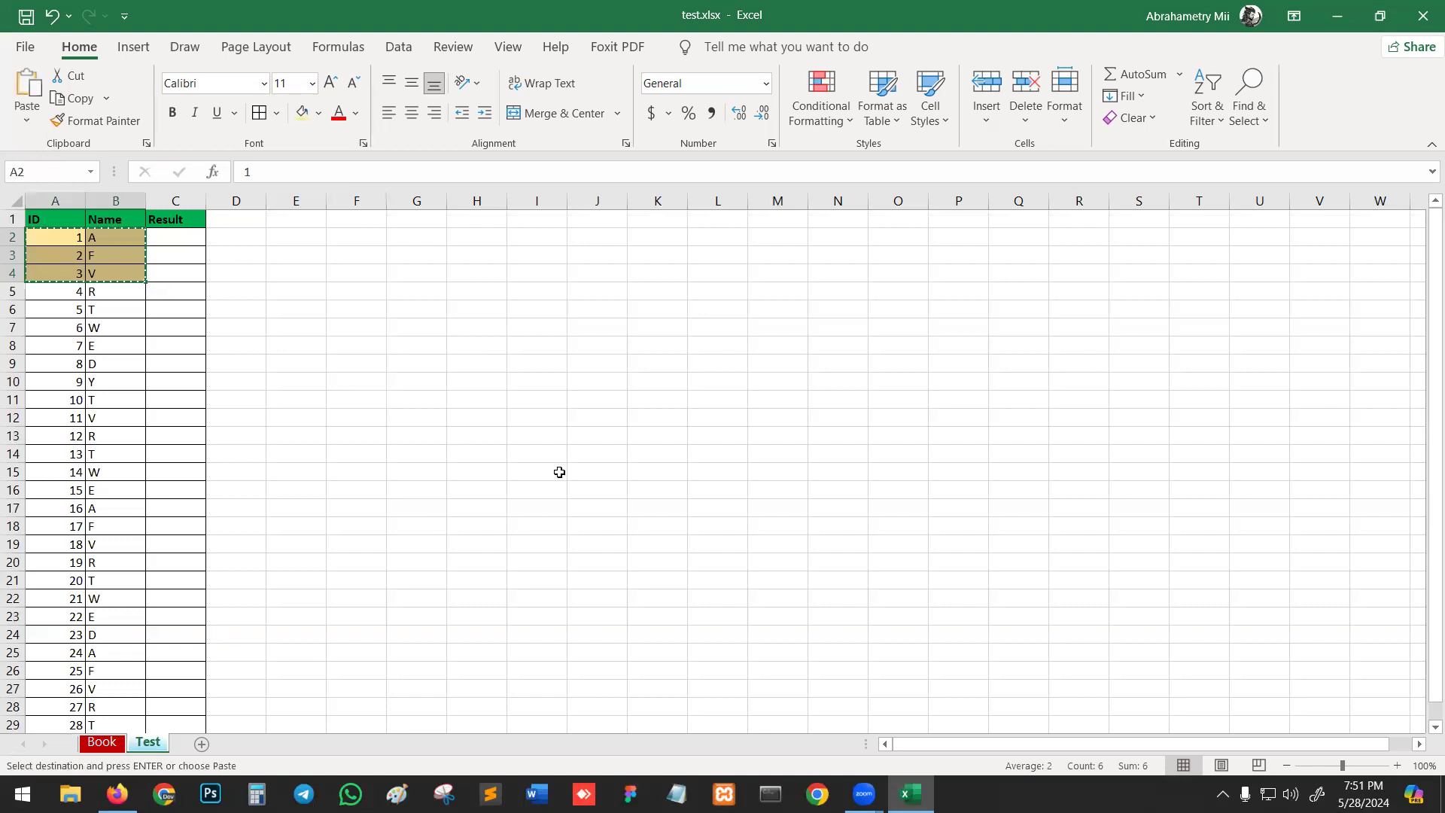
click(478, 220)
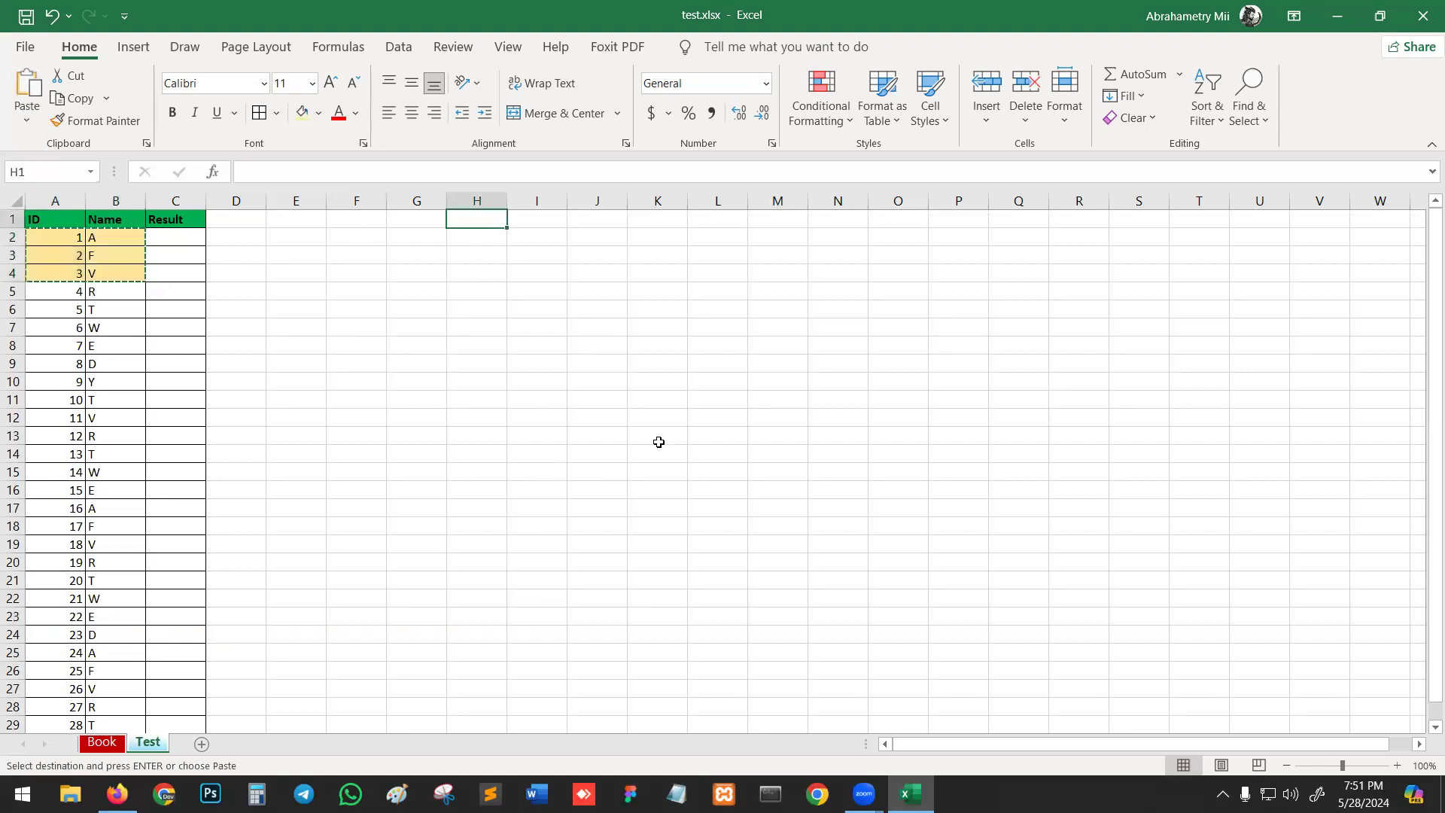
key(ctrl+v)
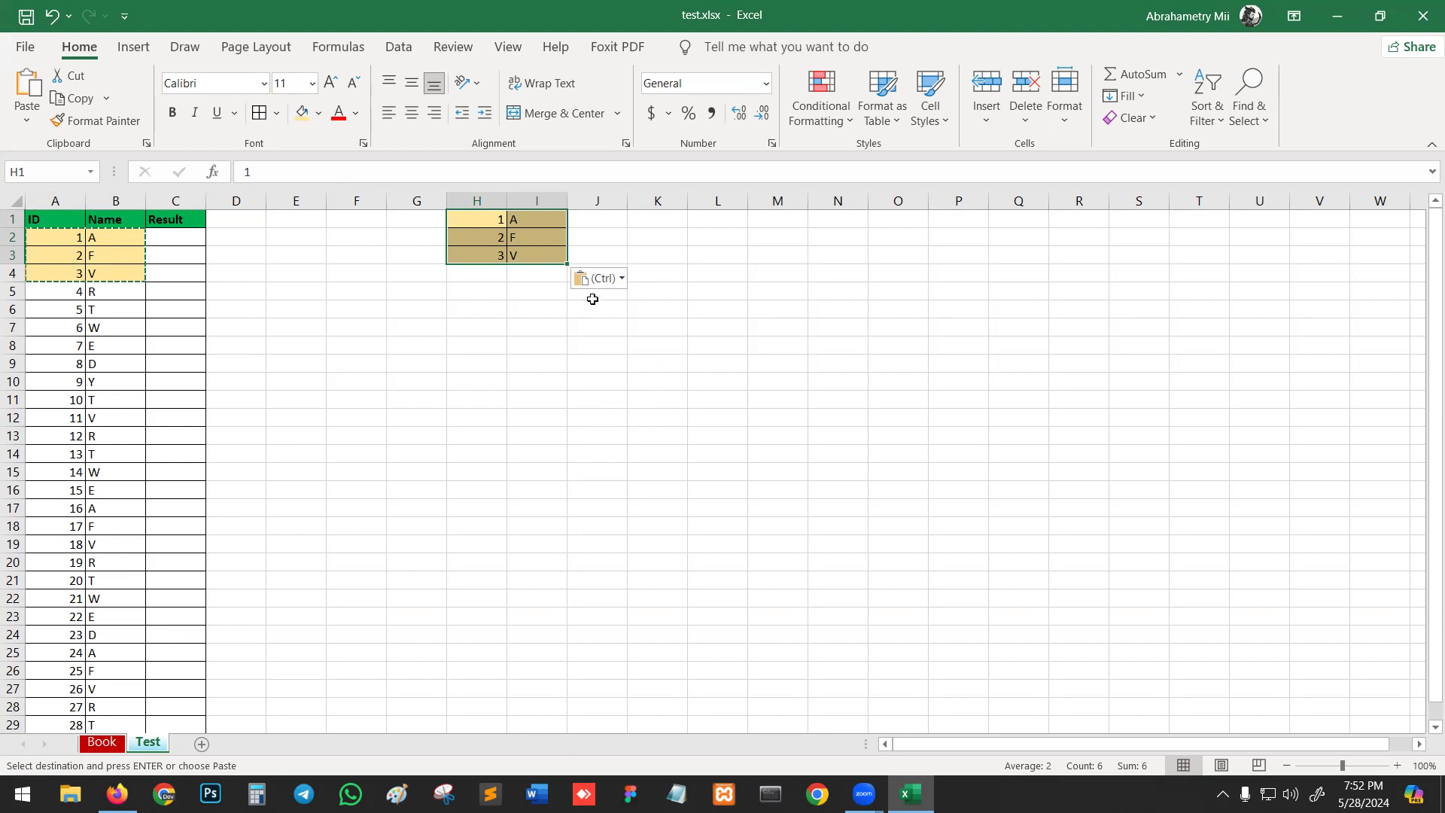
click(619, 279)
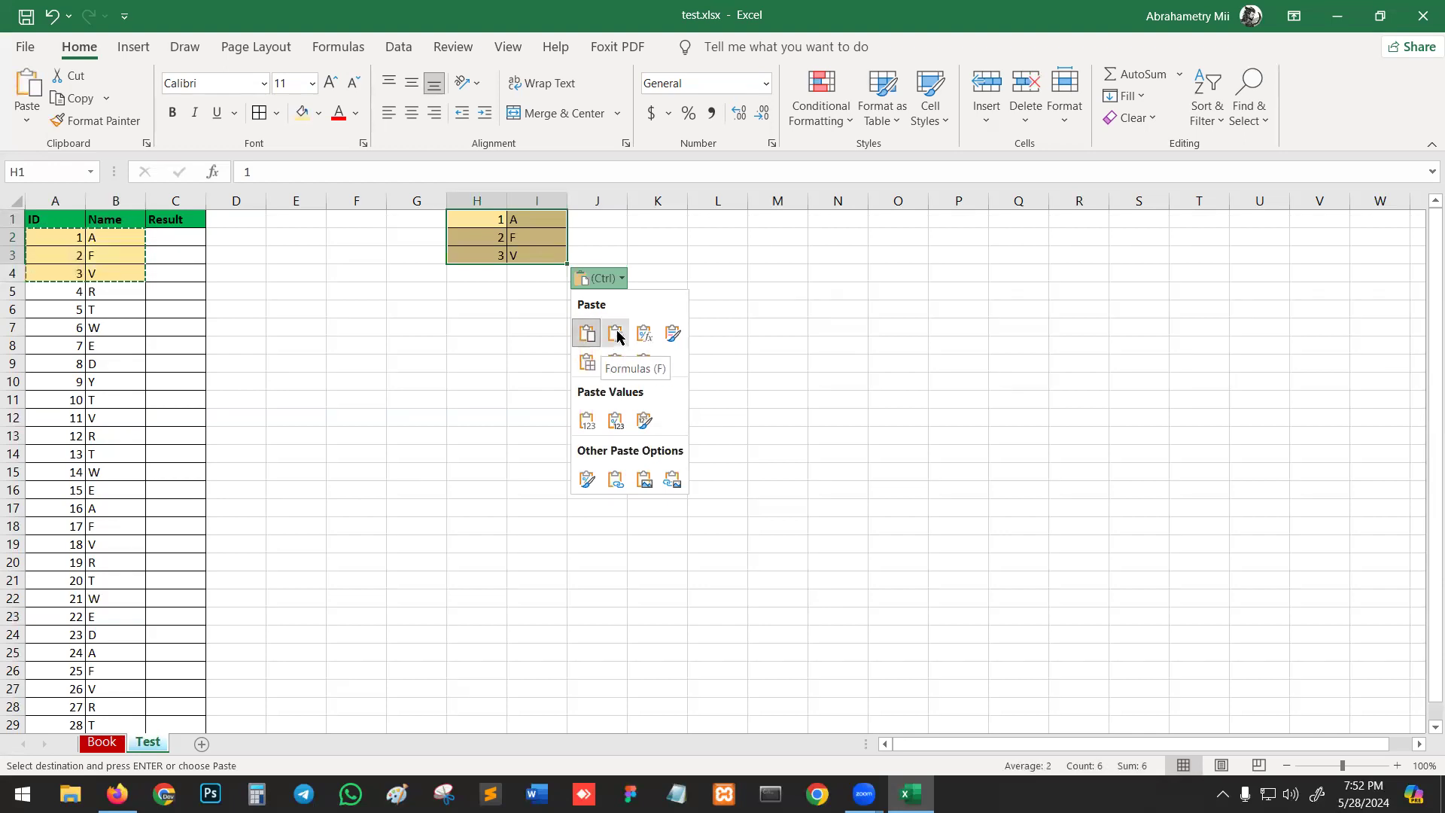
click(587, 364)
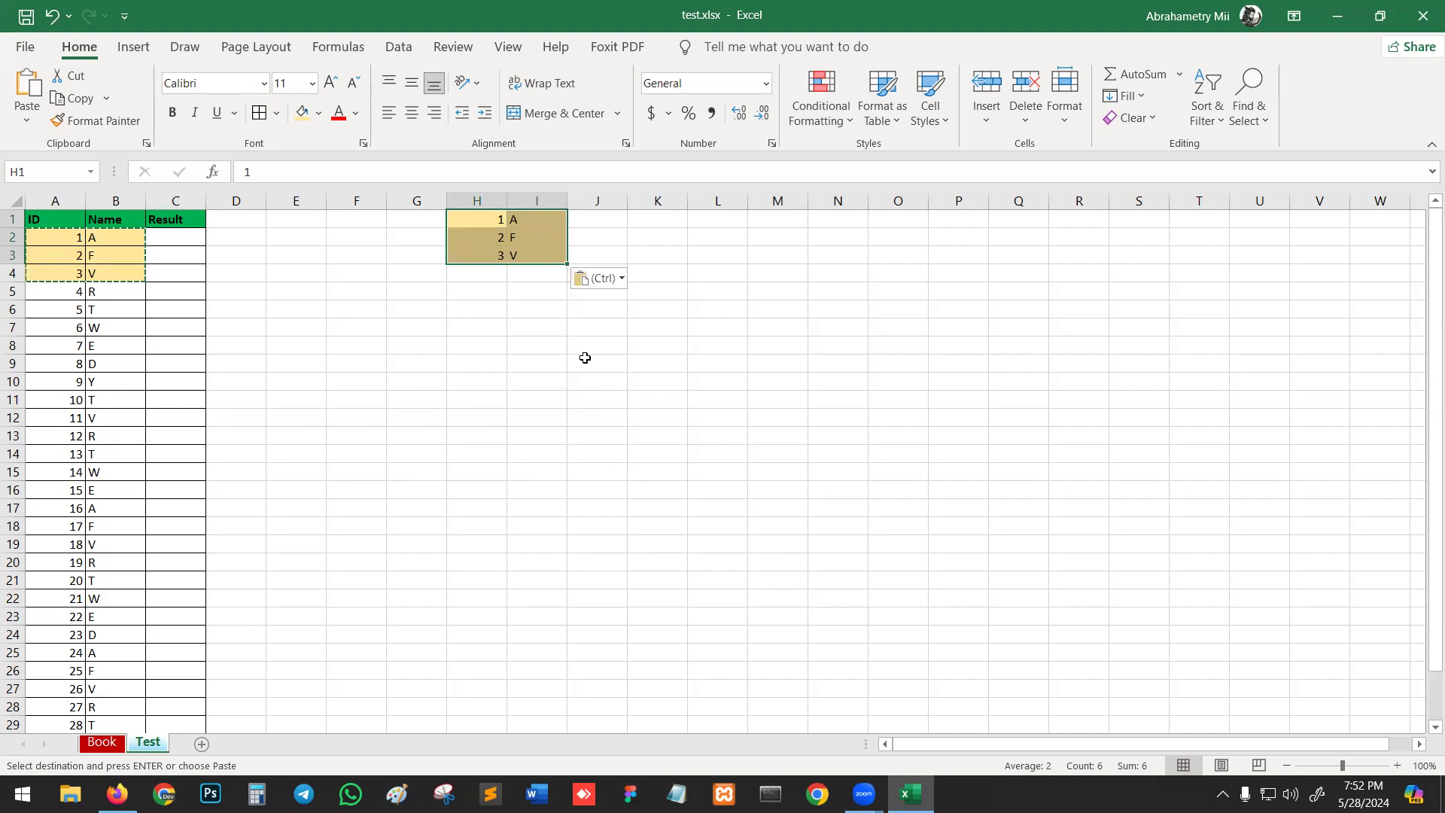
Try the Keep Source Column Widths and Transpose paste options on the copy at H1, and undo the paste
click(611, 278)
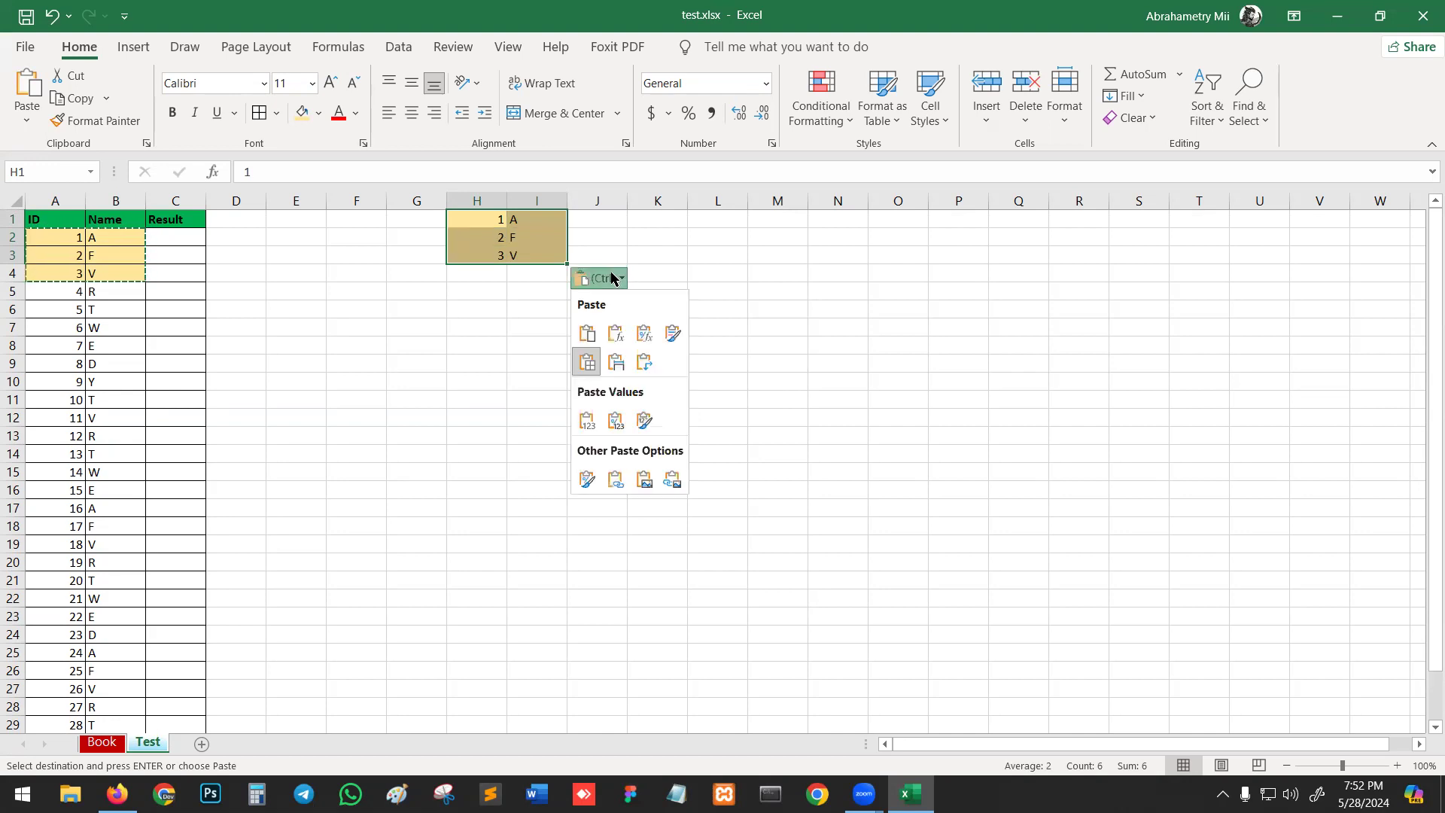
click(615, 362)
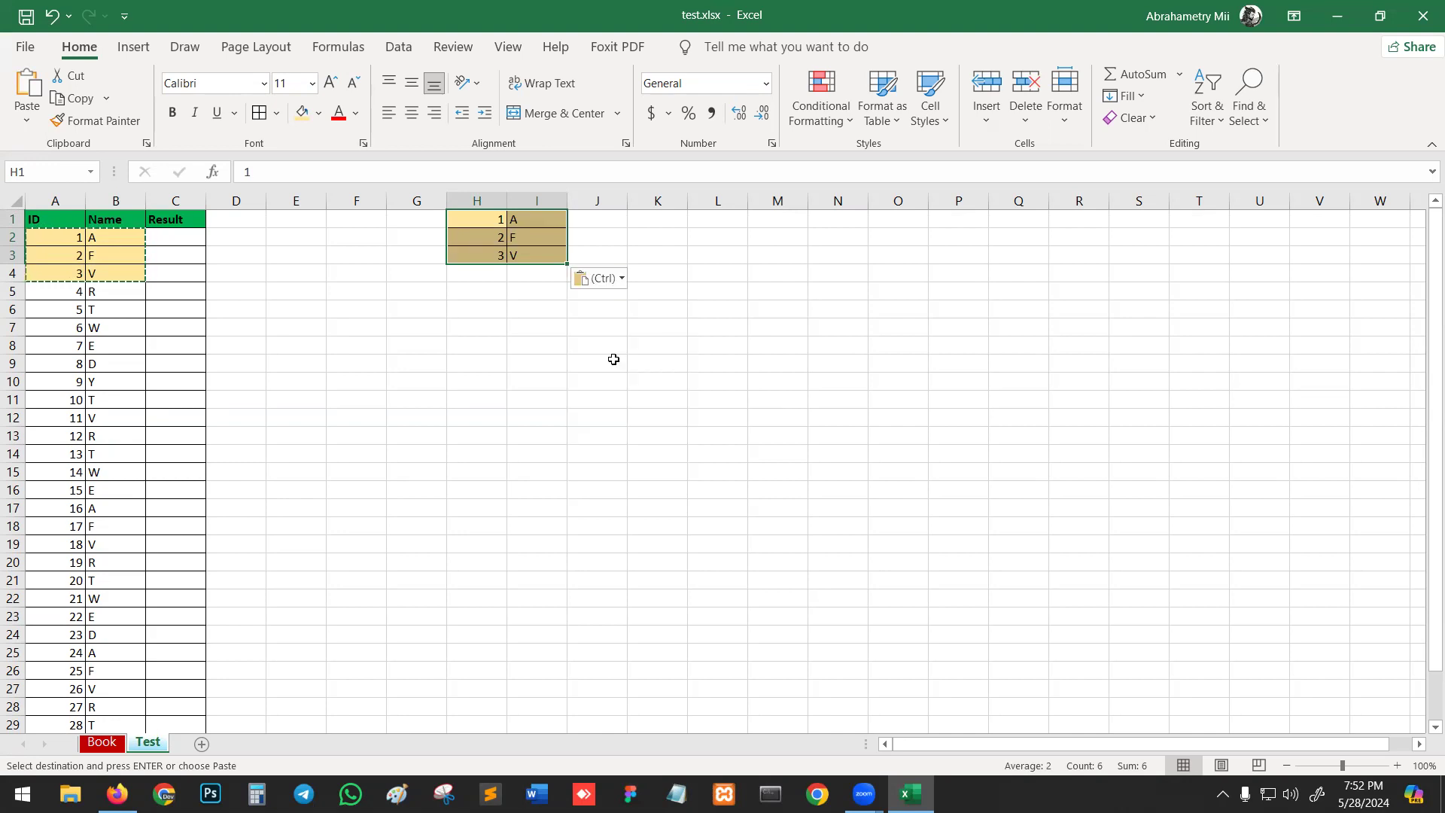
click(613, 280)
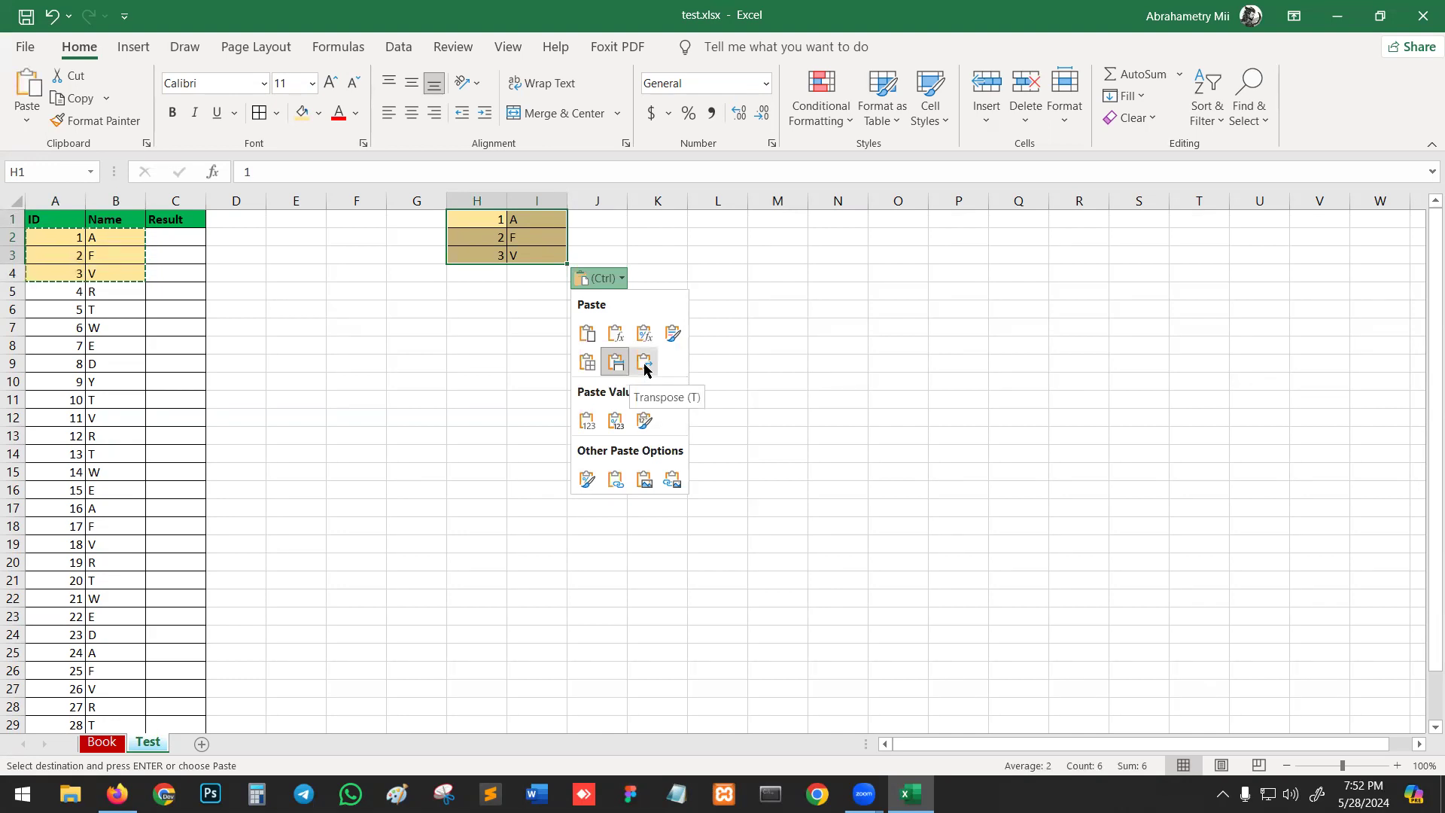
click(645, 366)
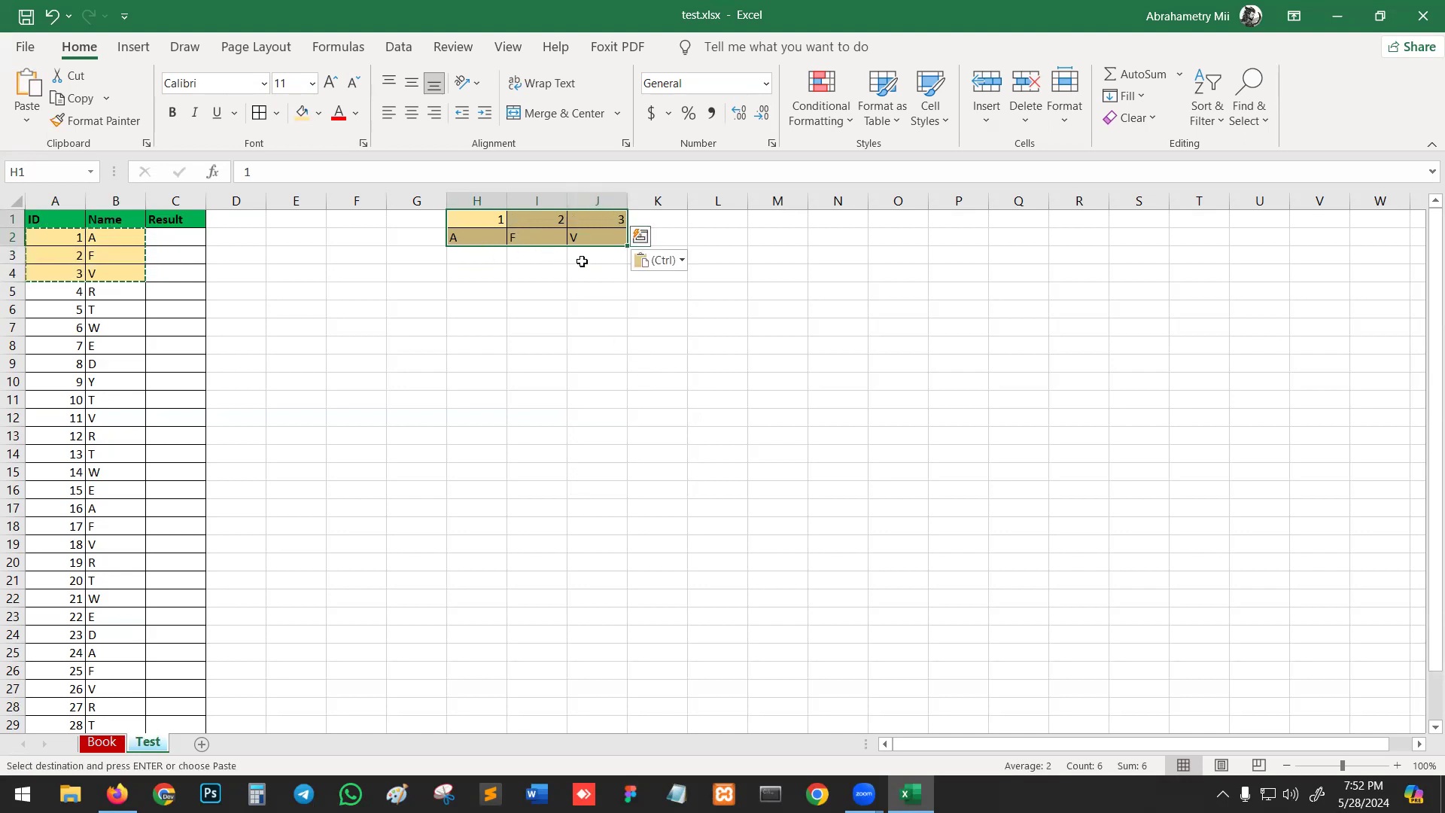
key(ctrl+z)
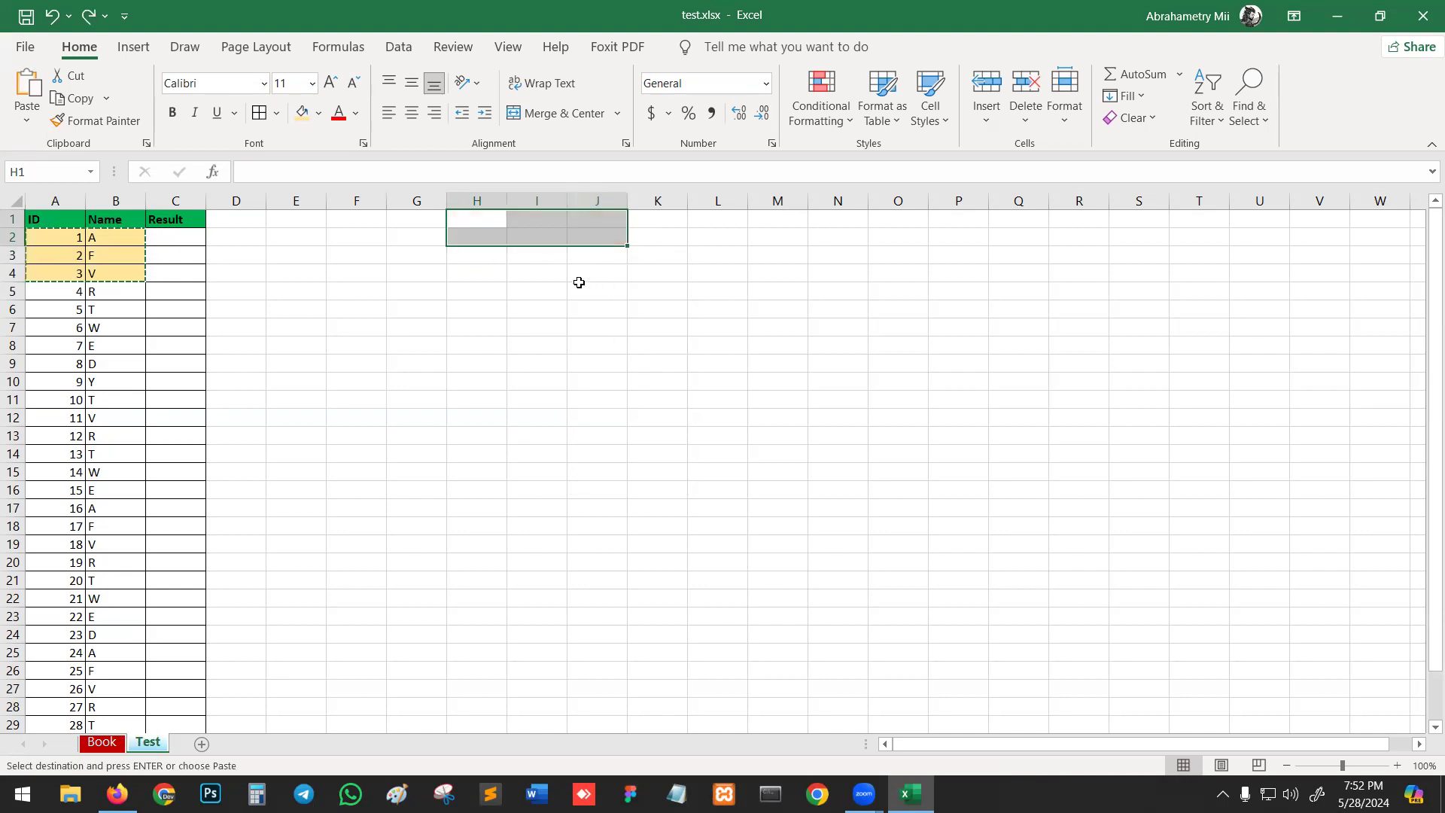
key(ctrl+z)
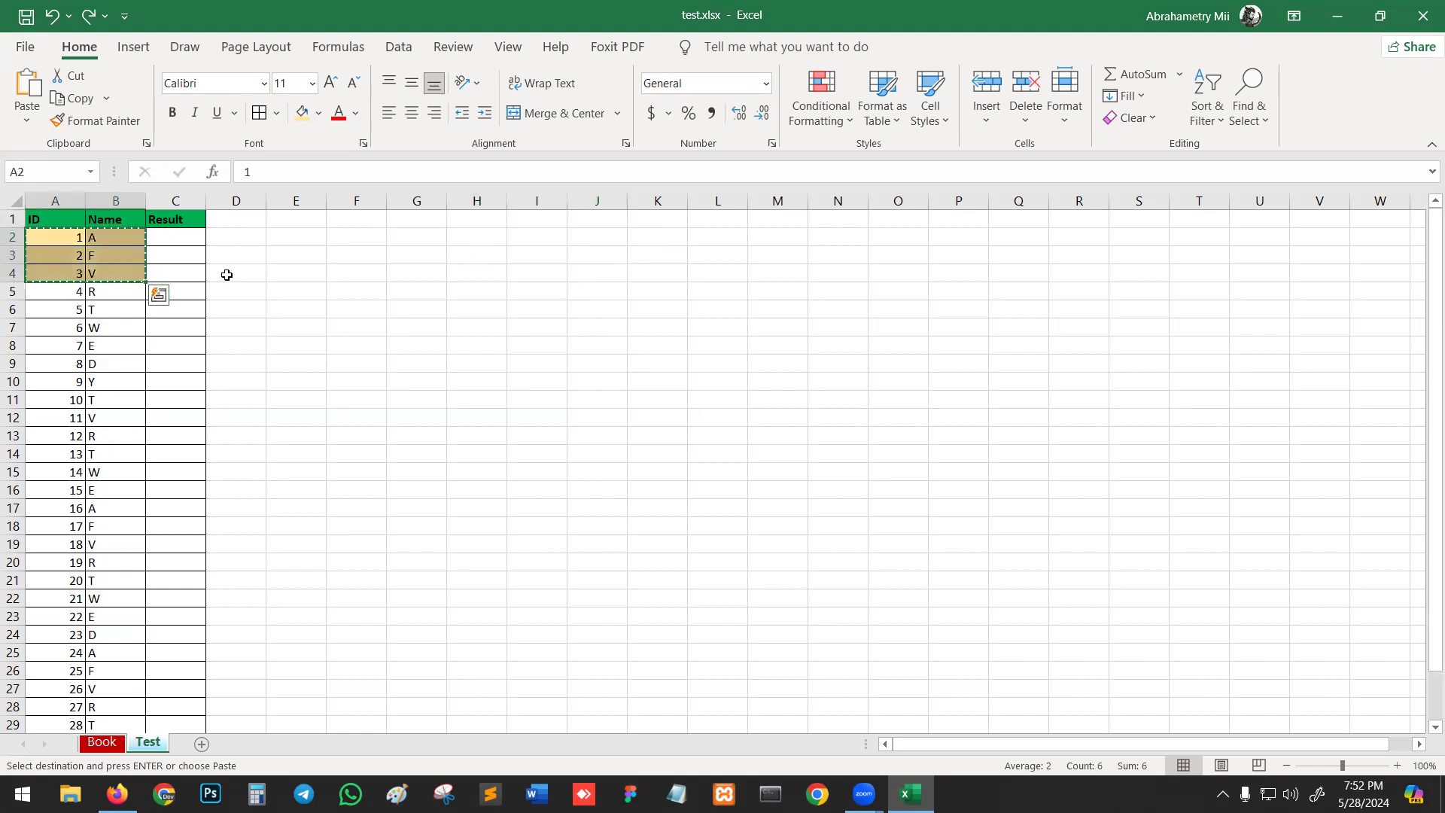
Paste the copied cells at G1, trying the Values and the Values & Number Formatting paste options
click(423, 220)
key(ctrl+v)
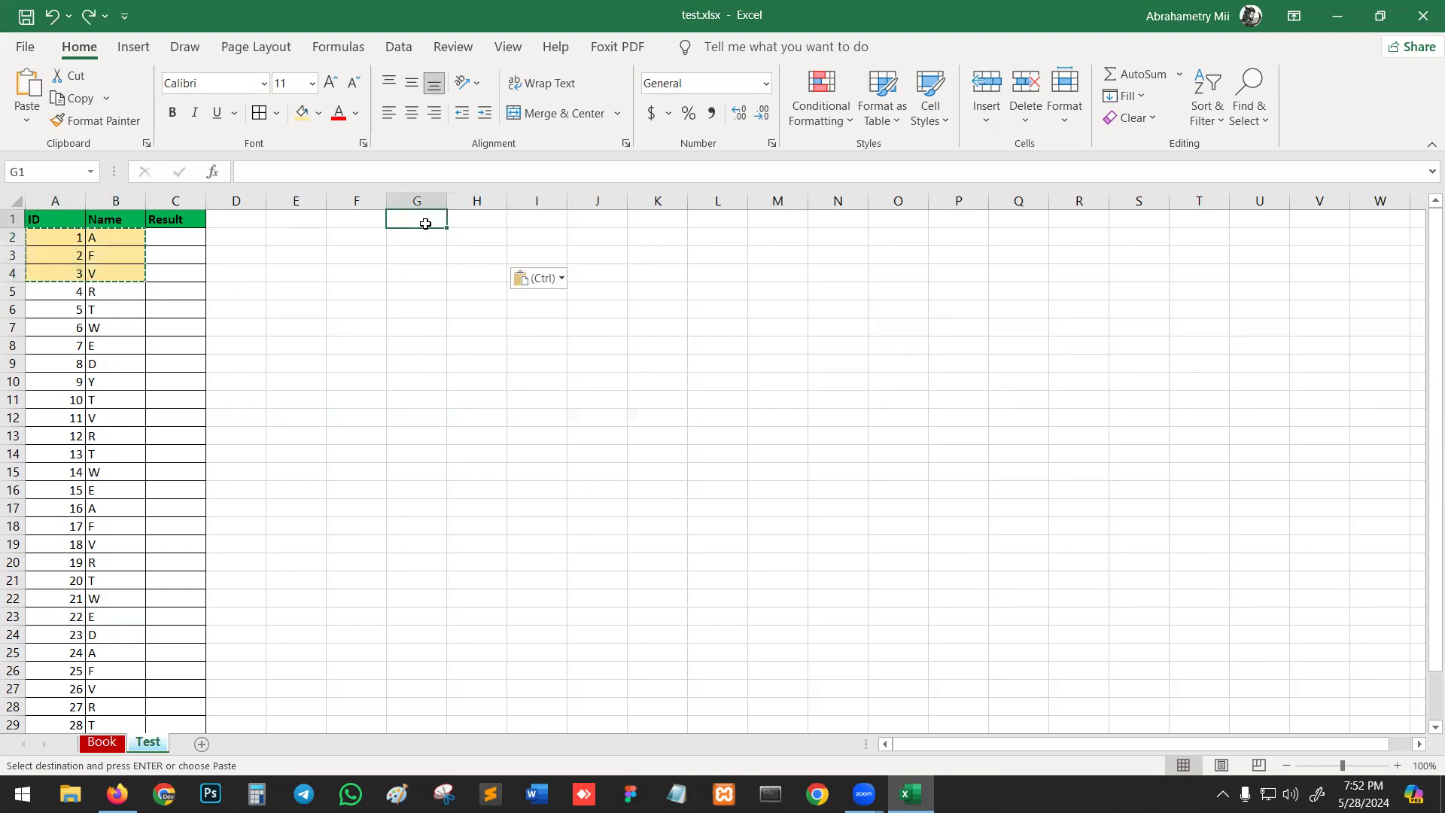
click(545, 280)
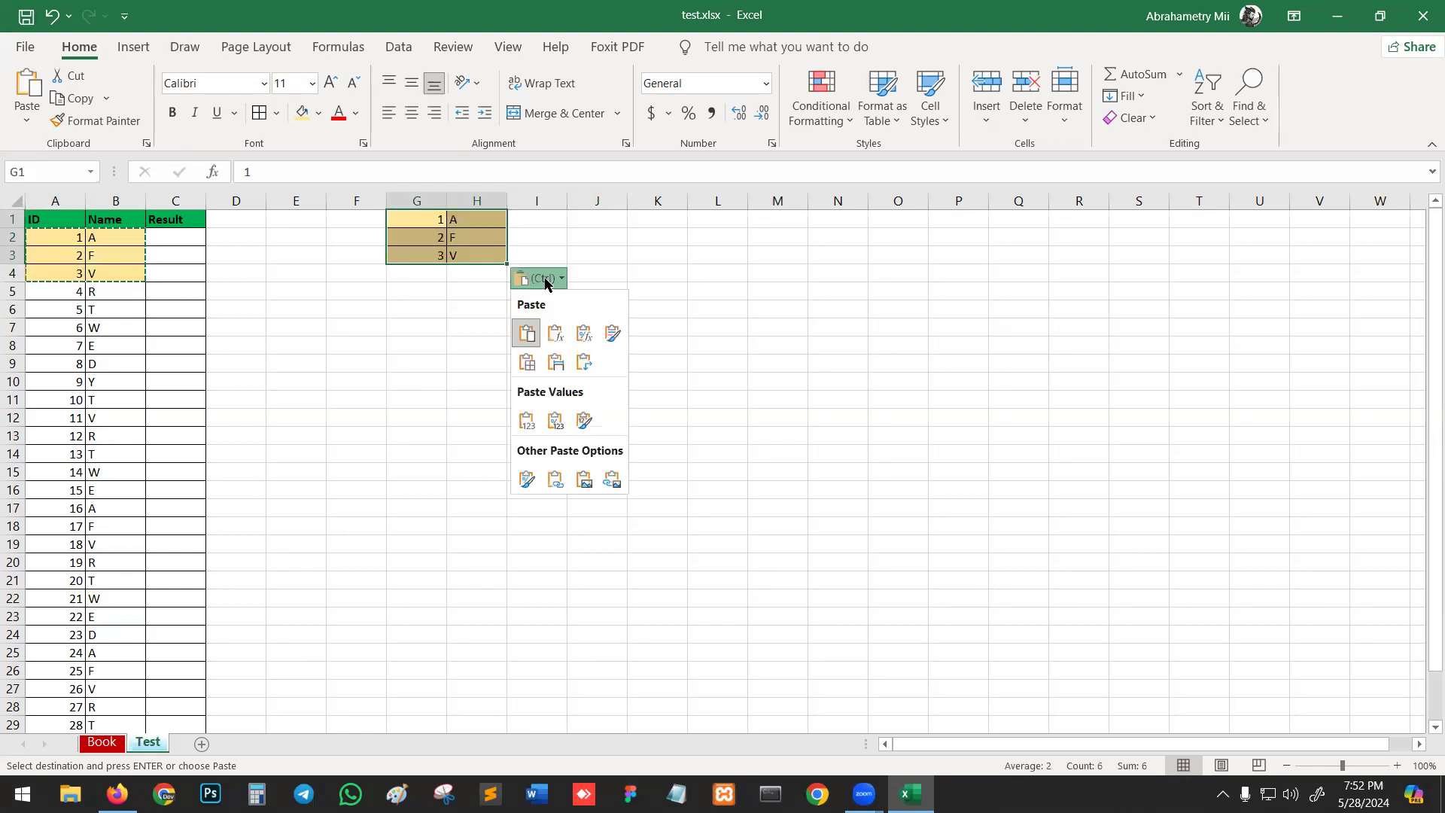
click(526, 423)
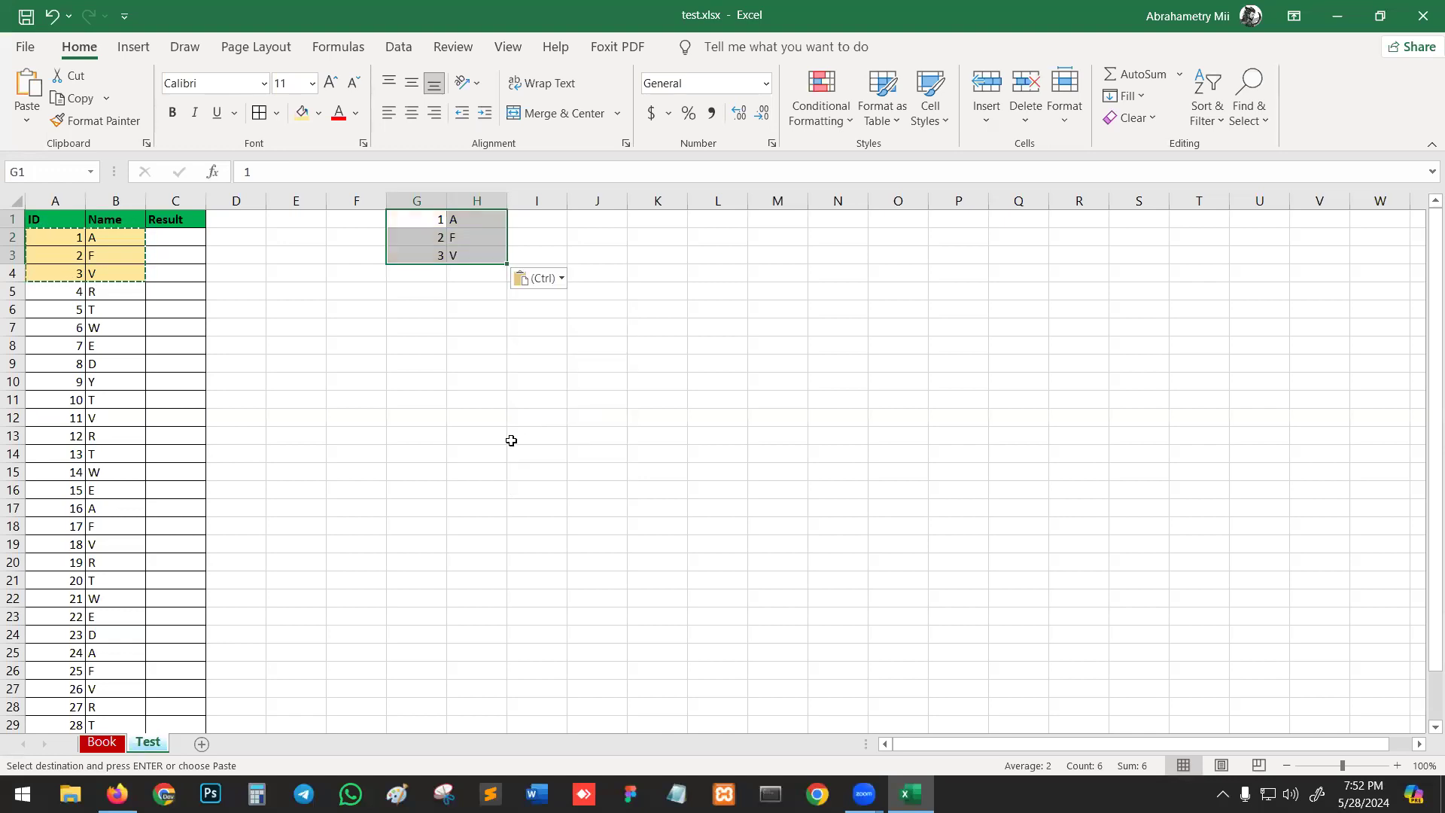
click(545, 278)
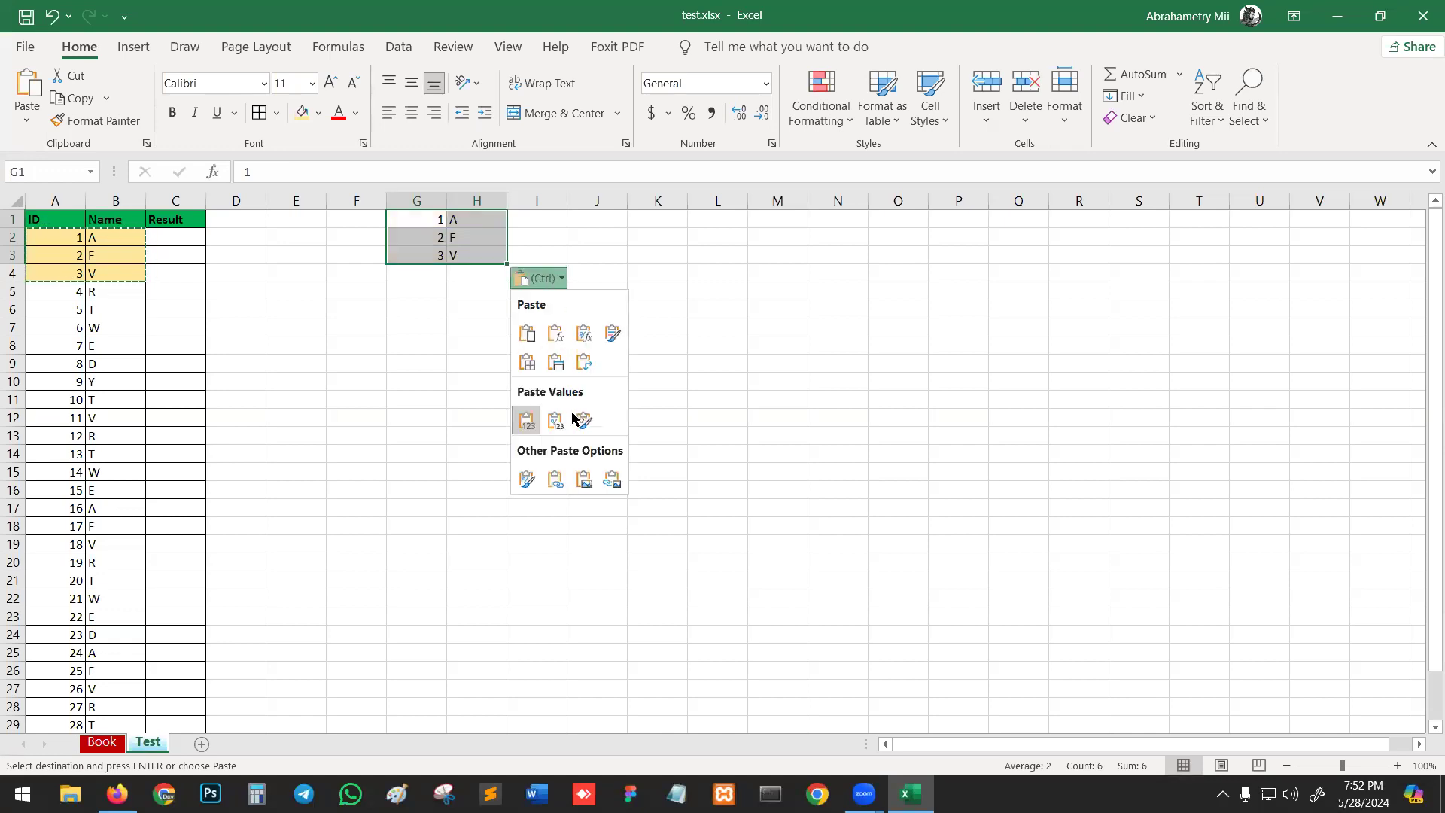
click(557, 426)
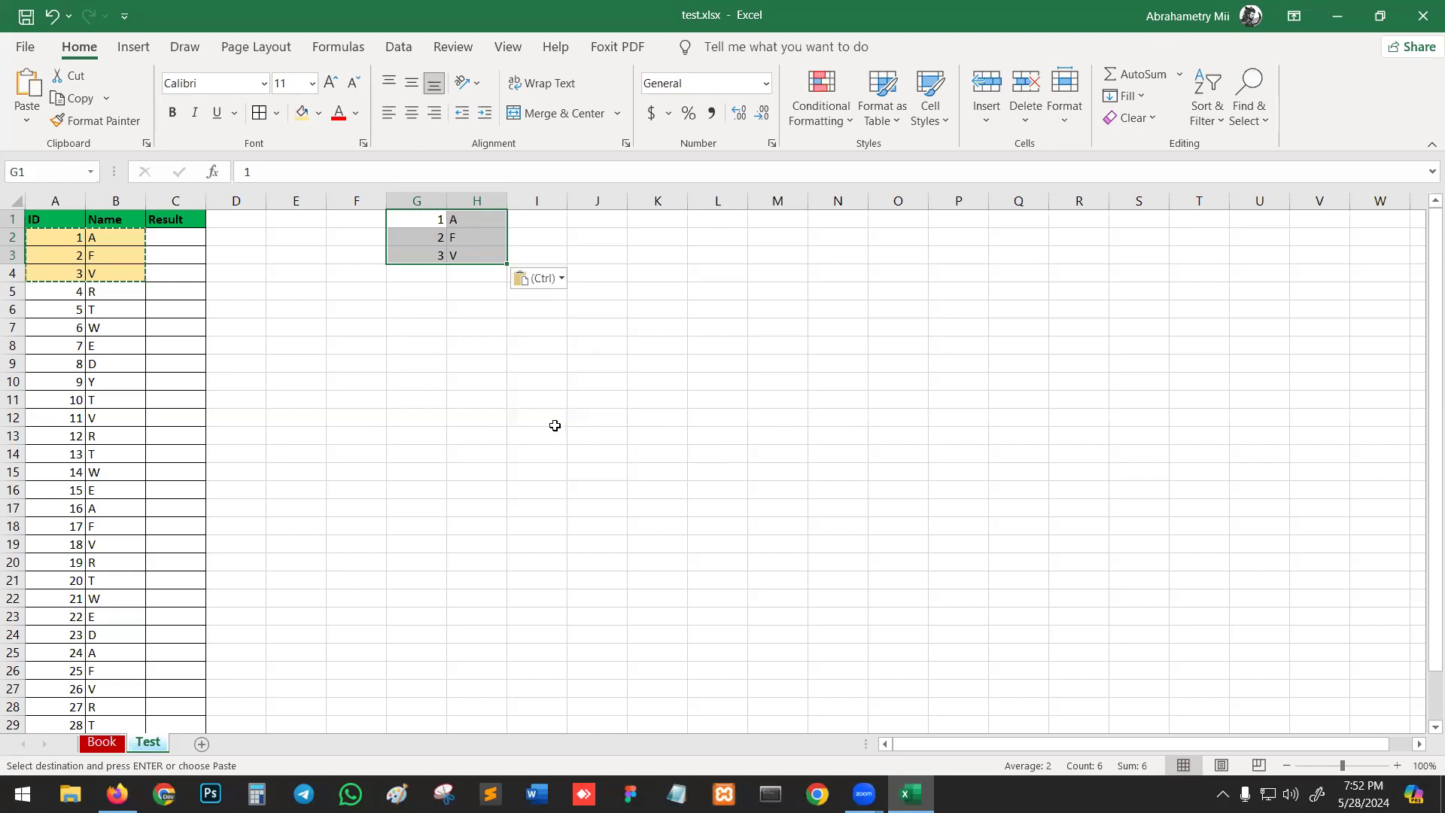
Convert the copy at G1 to a picture with the paste options, move it down the sheet and delete it
click(555, 277)
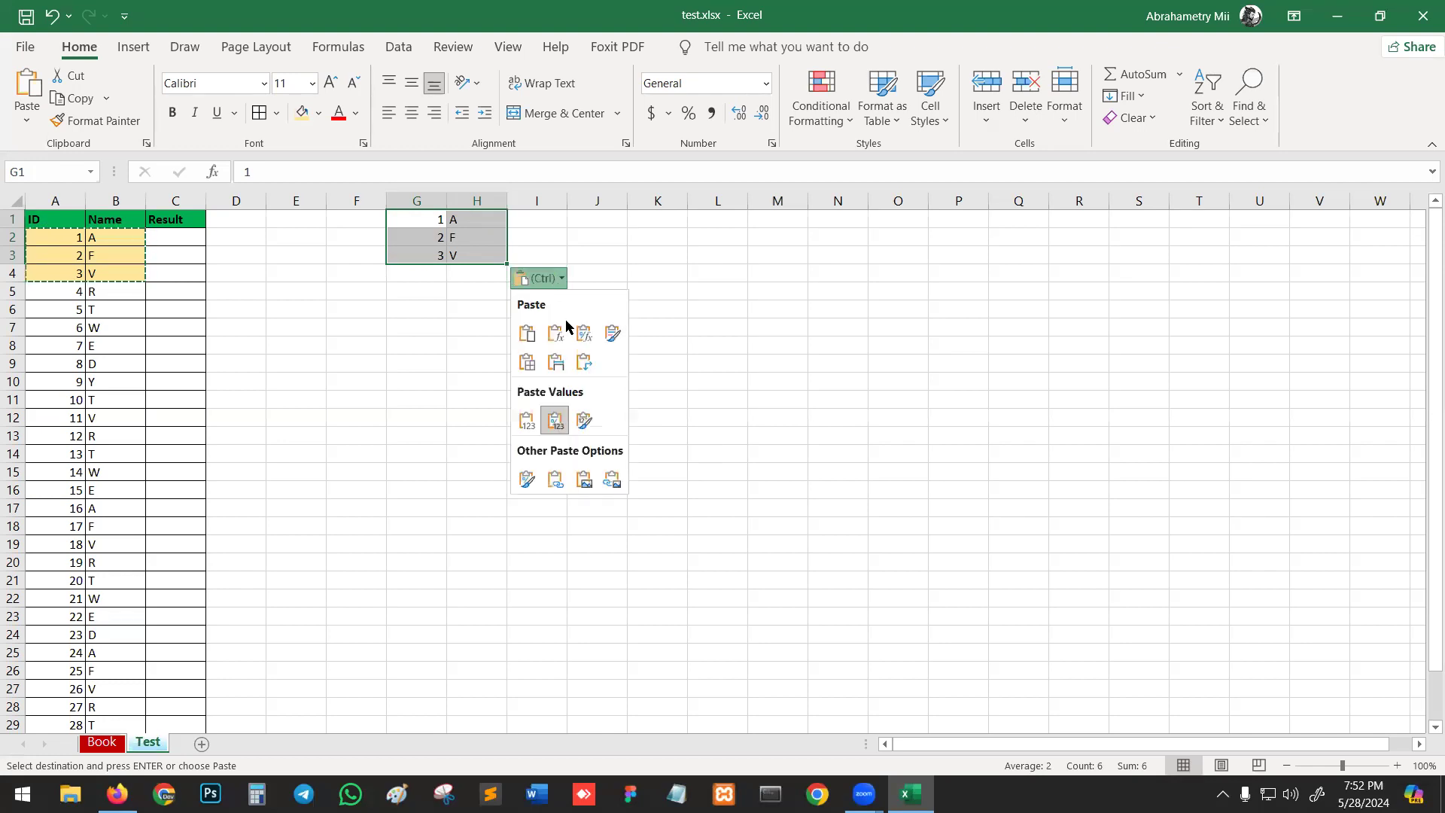
click(585, 480)
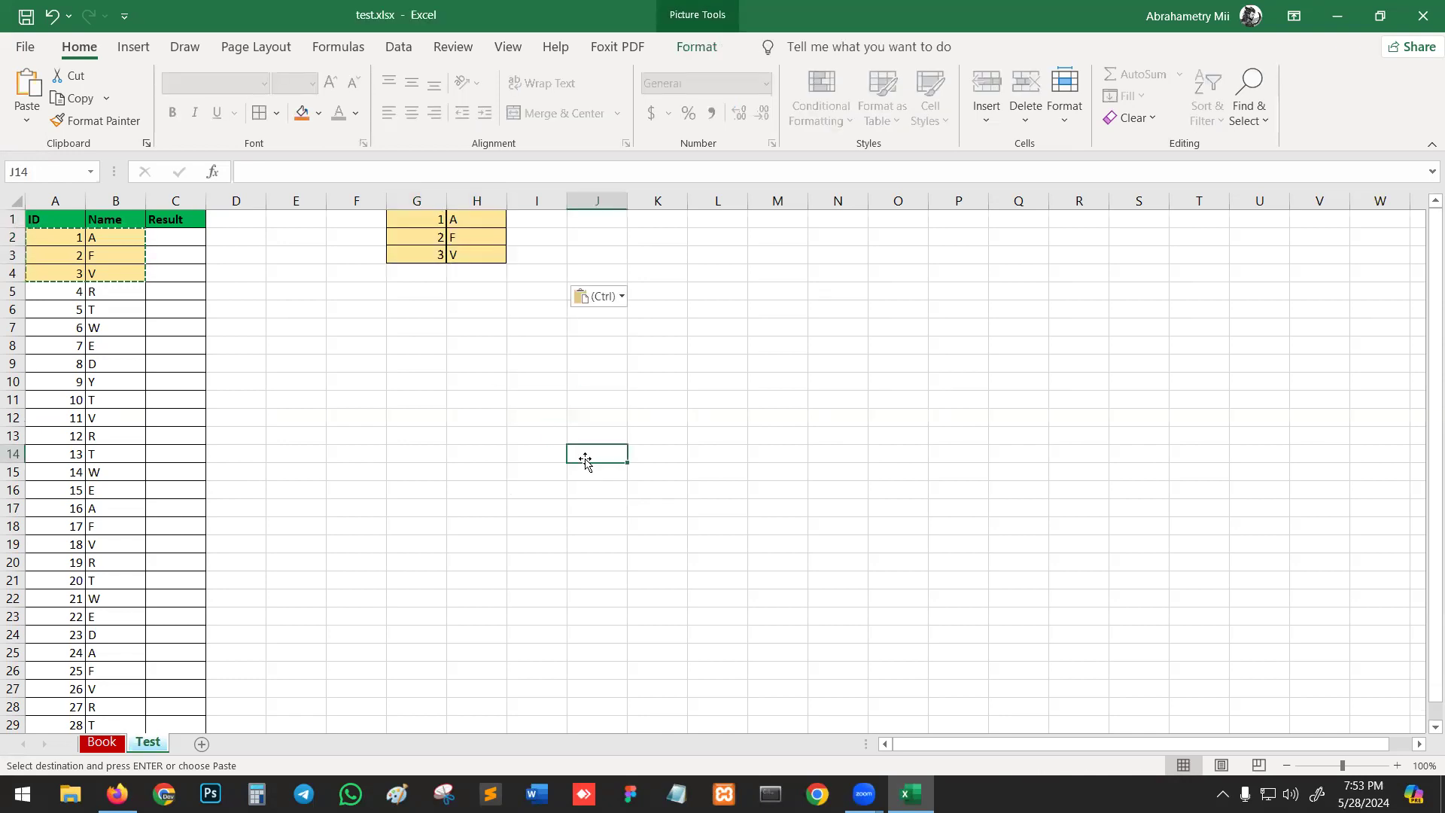
drag(452, 226, 443, 377)
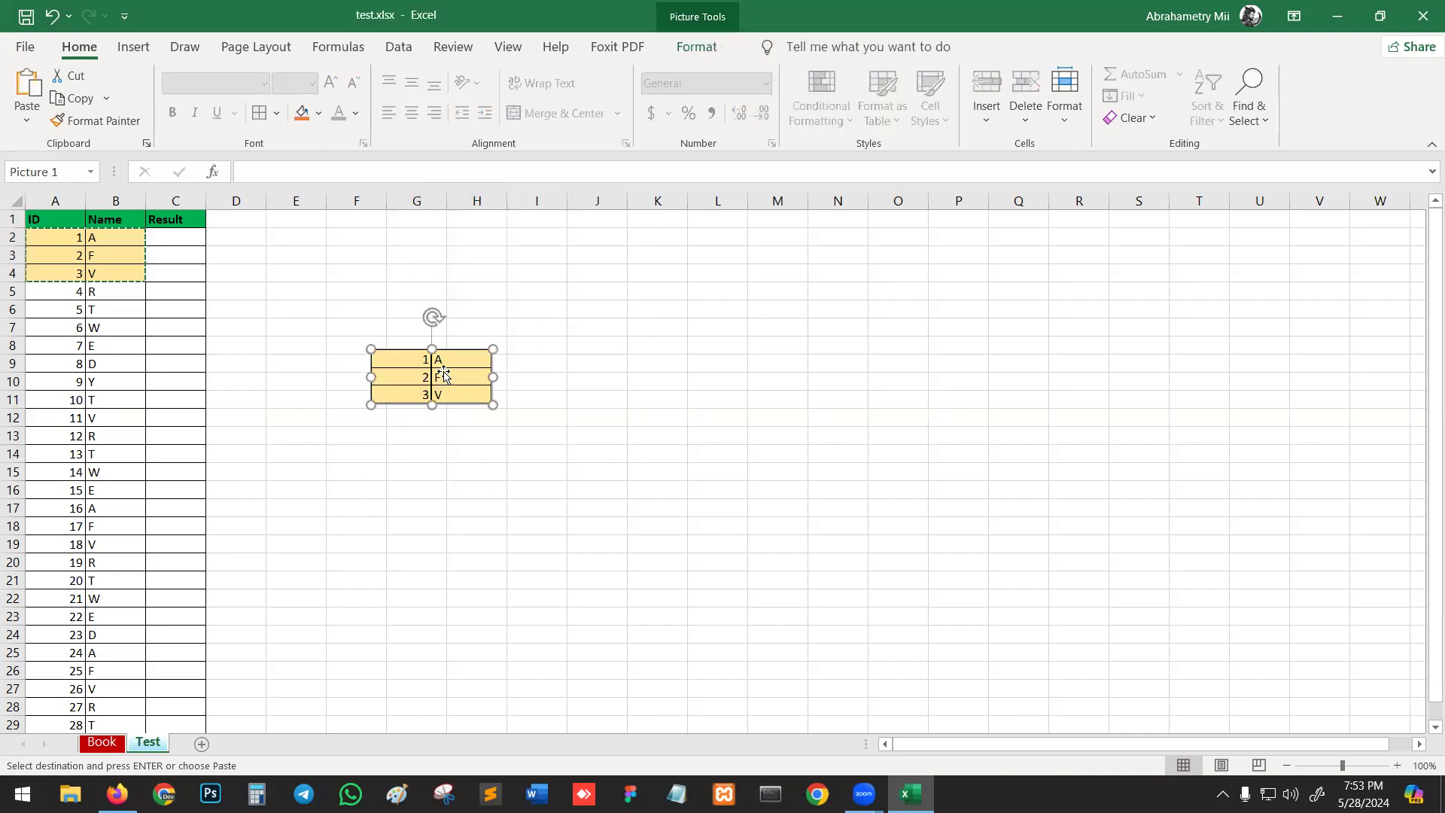
key(Delete)
Copy cells A2:B4 to G2 as a picture and move the picture over columns F and G near row 4
drag(77, 242, 119, 266)
key(ctrl+c)
click(477, 376)
click(420, 236)
key(ctrl+v)
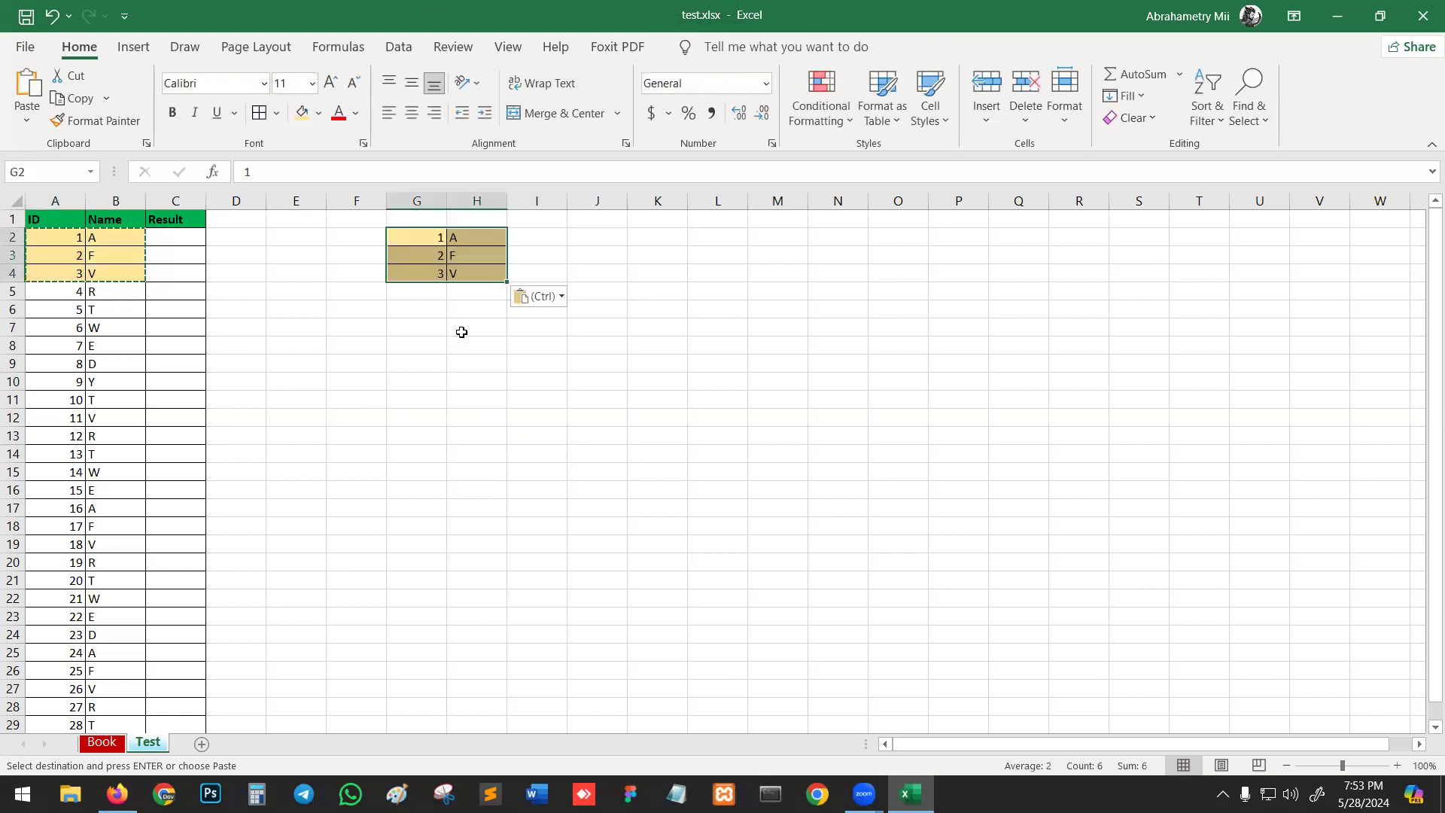
click(537, 298)
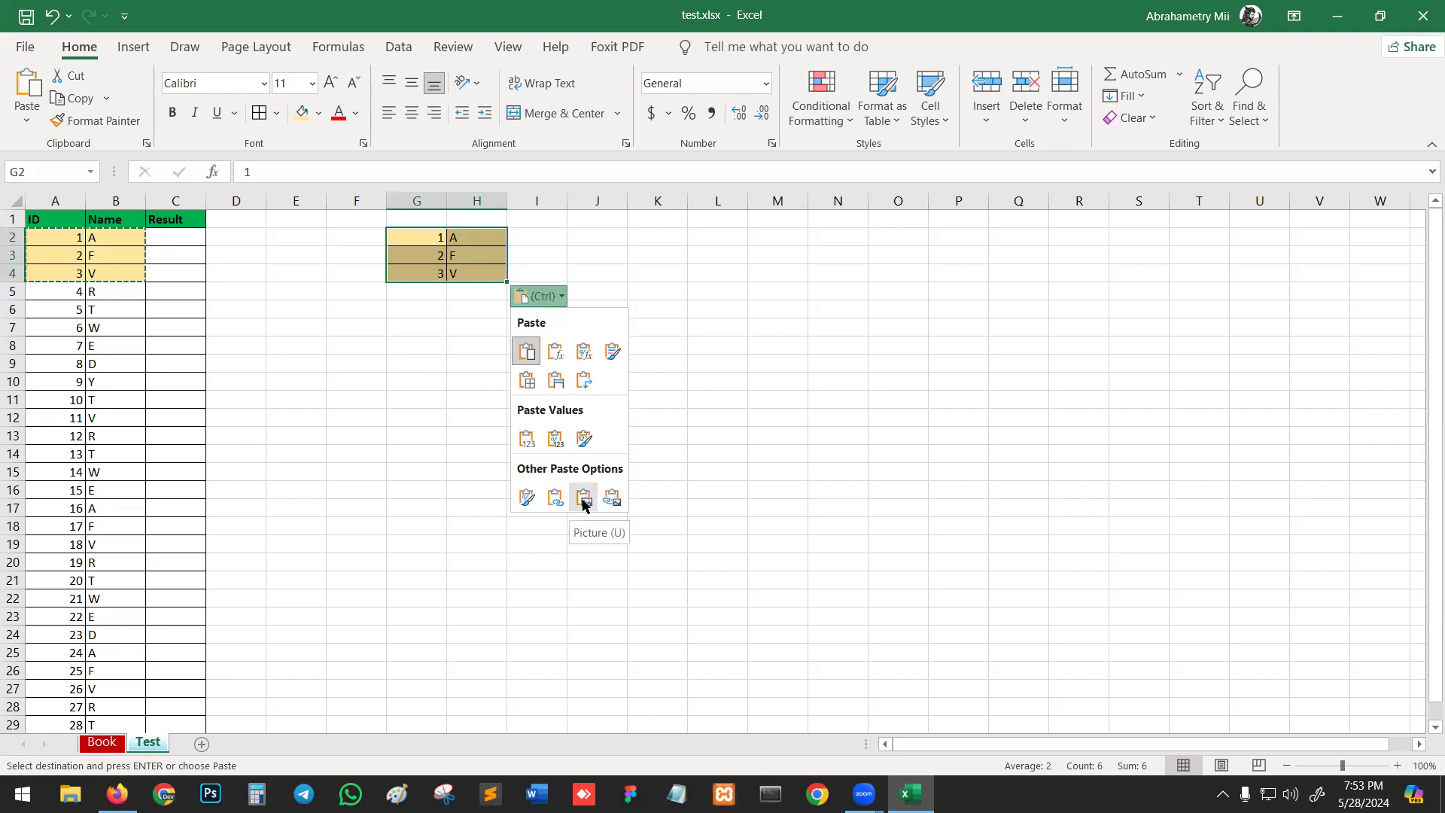
click(714, 448)
drag(478, 226, 344, 270)
right_click(467, 348)
click(426, 364)
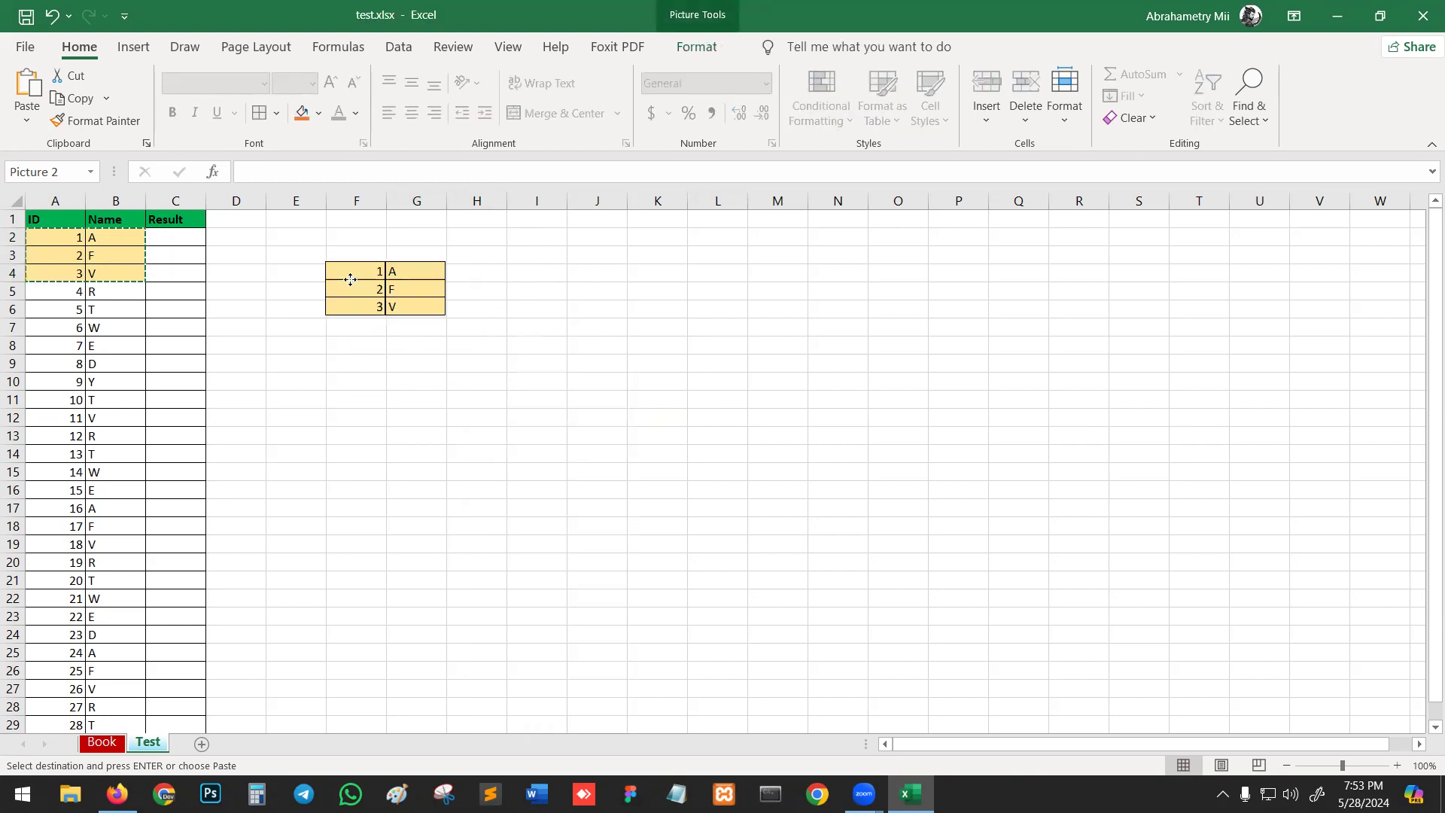
Review the editing options available for the pasted picture, and delete the picture
right_click(367, 285)
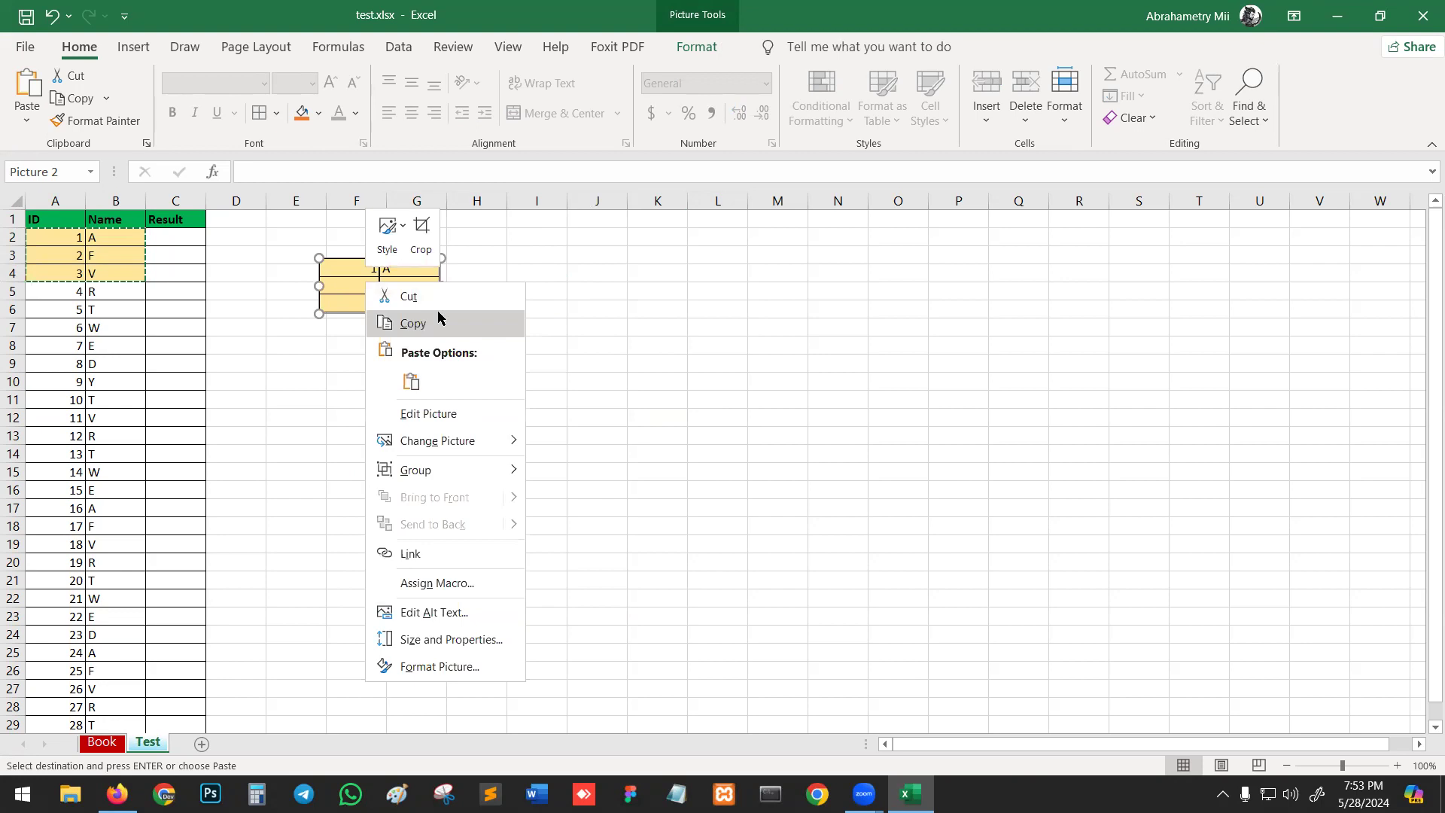
mouse_move(456, 446)
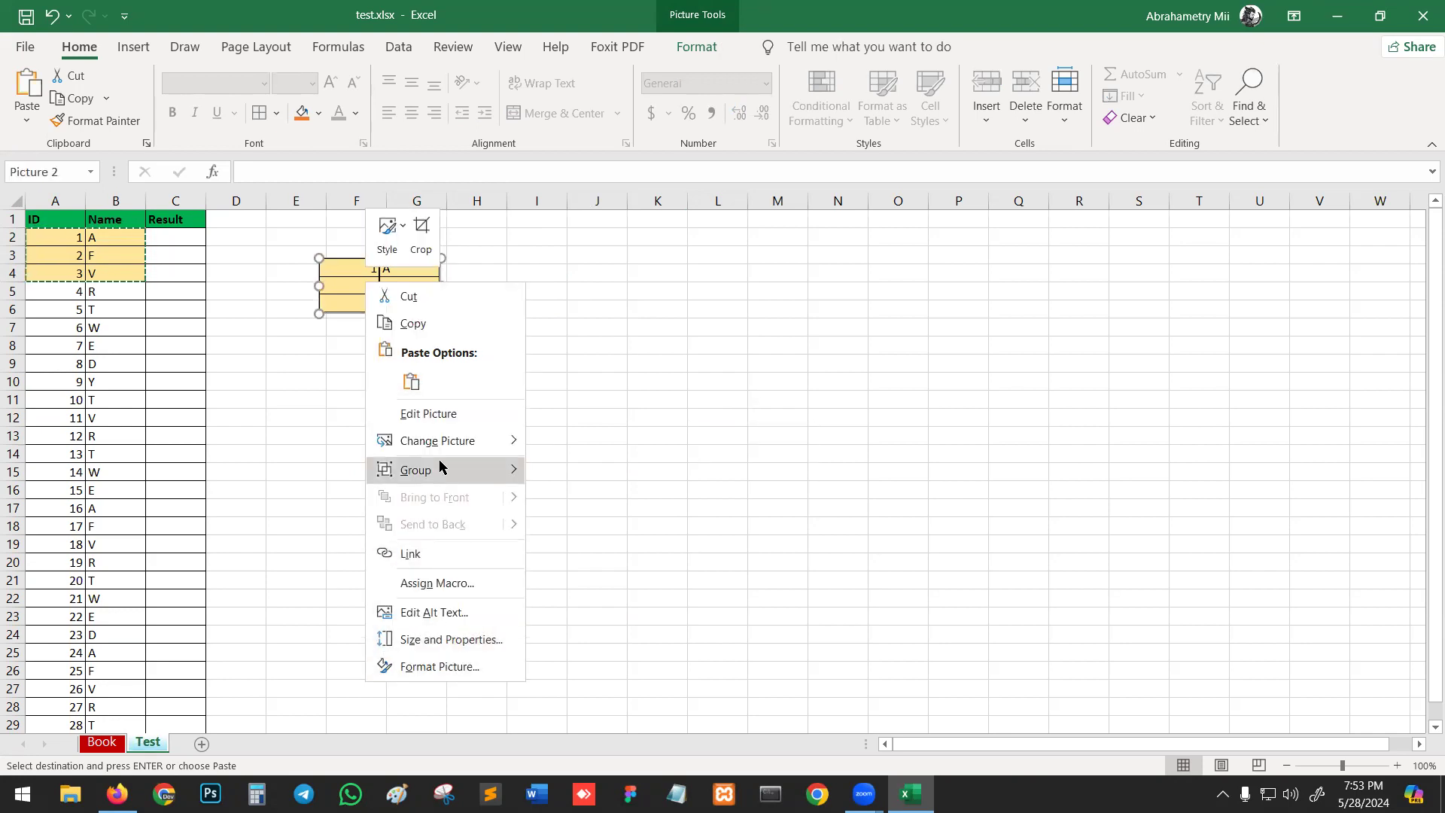
click(861, 214)
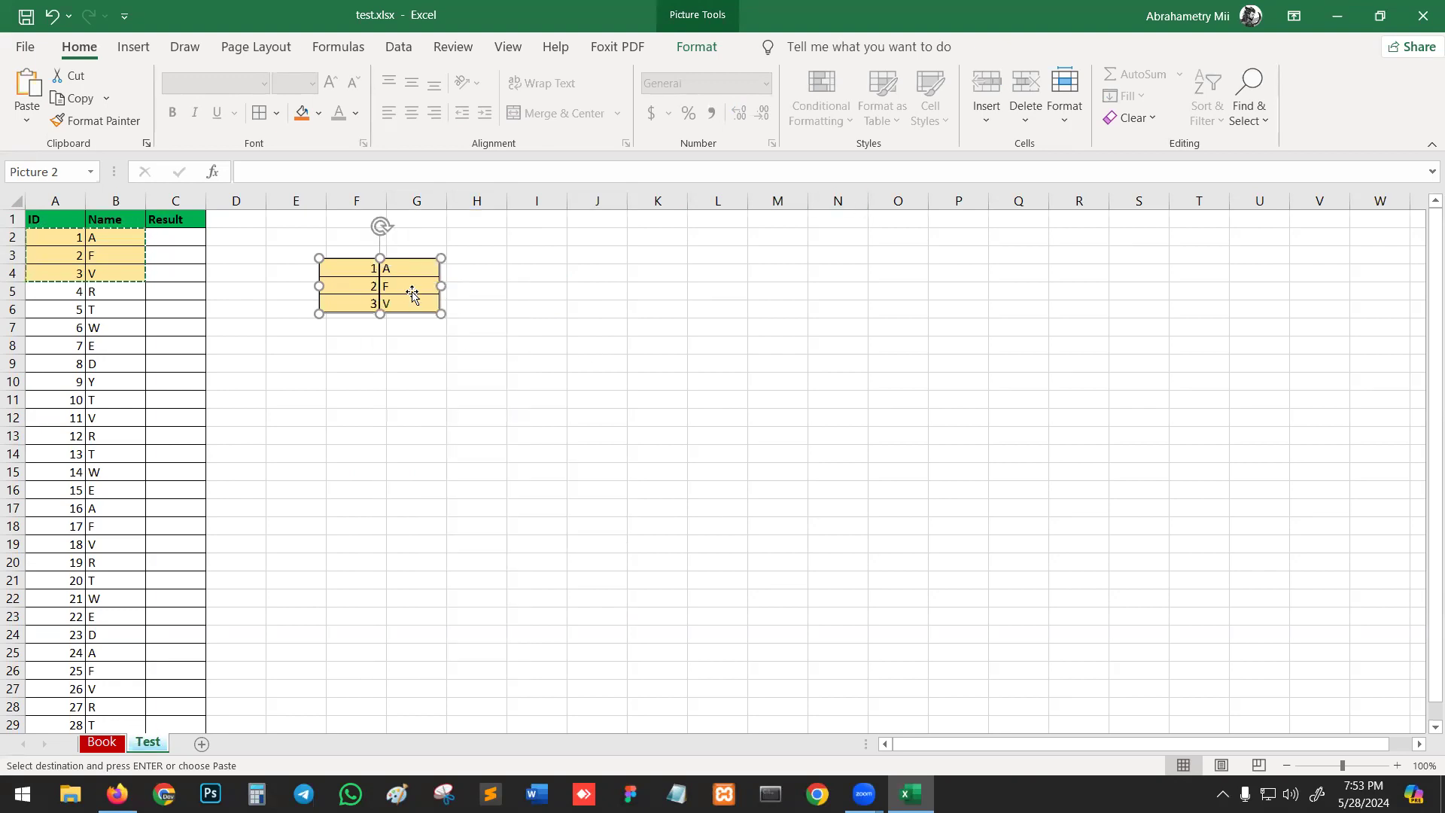
key(Delete)
Paste the copied cells at F8, delete the pasted content and end copy mode
click(377, 348)
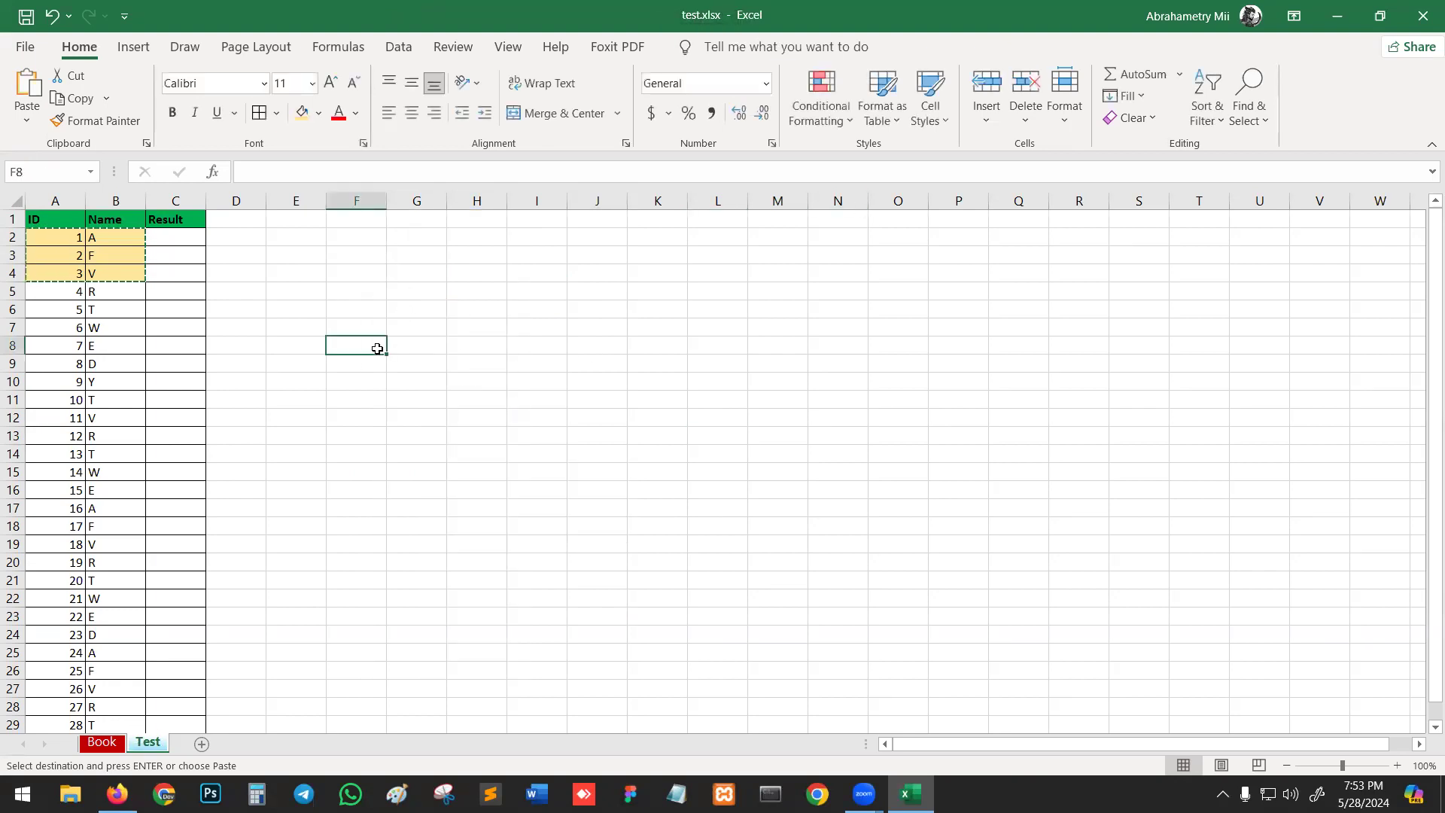
key(ctrl+v)
key(Delete)
click(269, 363)
key(Escape)
click(415, 398)
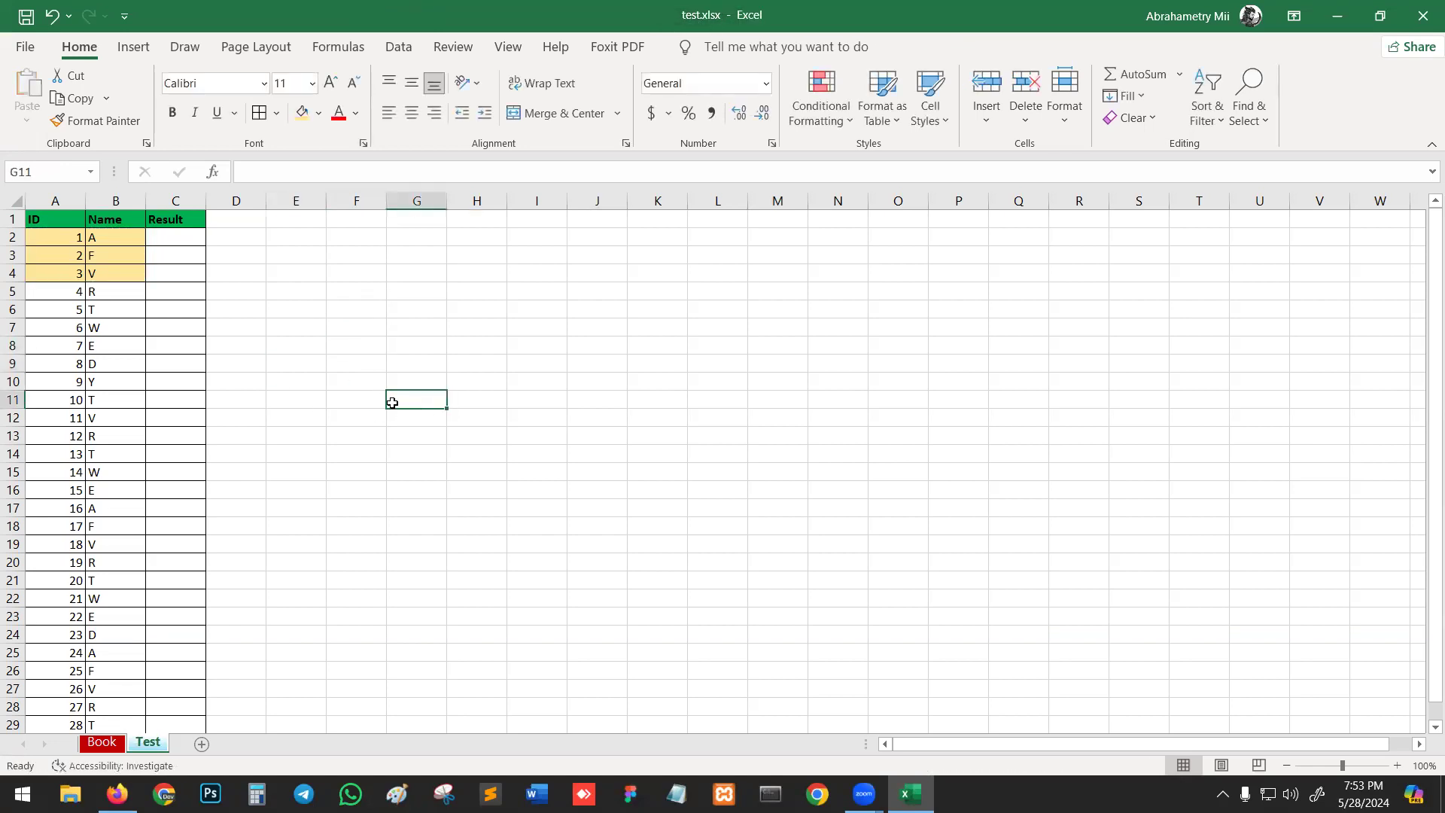
Enter the results 3.5, 3.49, 3.68 and 3.87 in cells C2 to C5 of the Result column
click(175, 238)
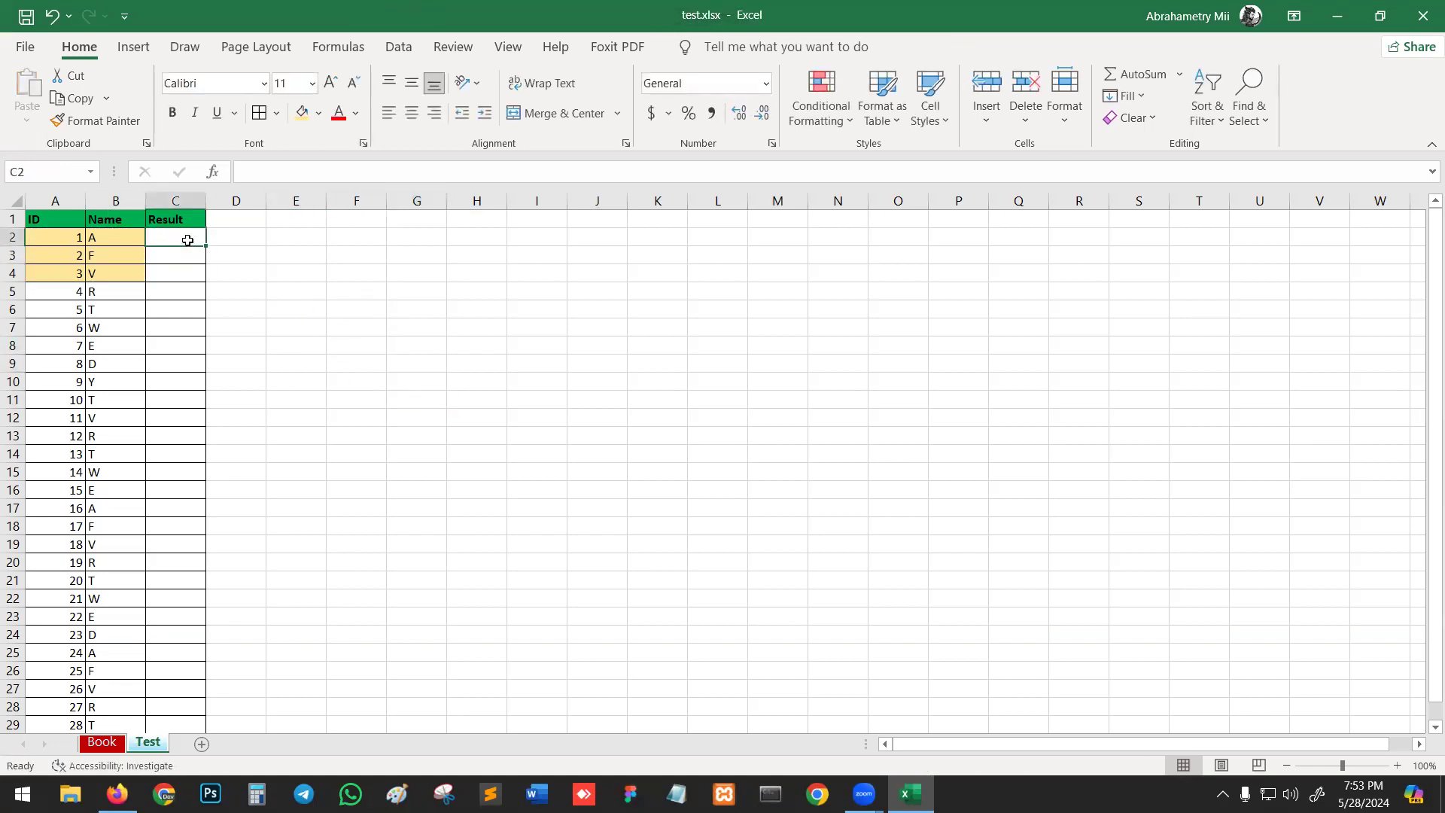
text(2.5)
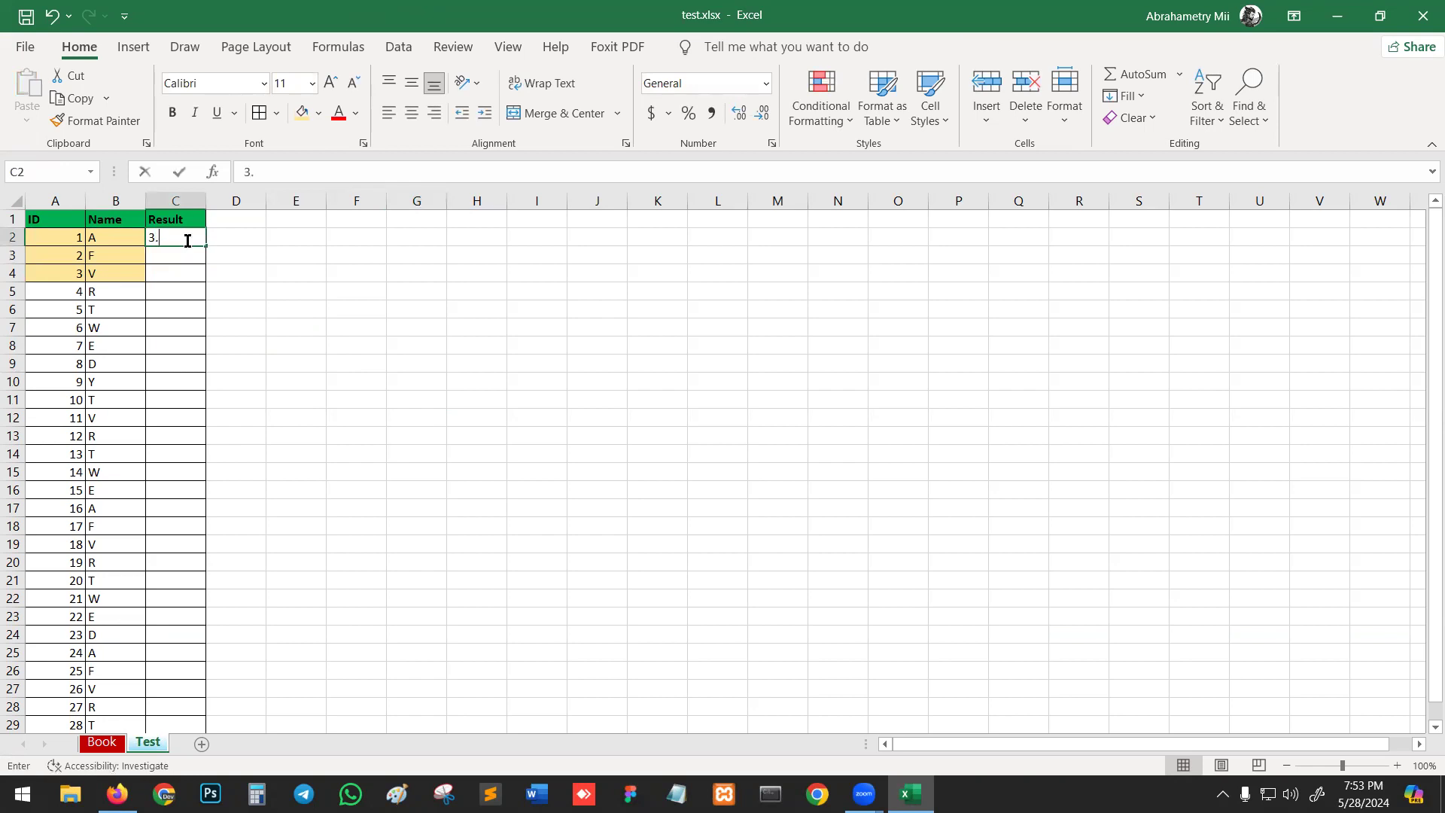
key(Return)
text(3.49)
key(Return)
text(3.68)
key(Return)
text(3.87)
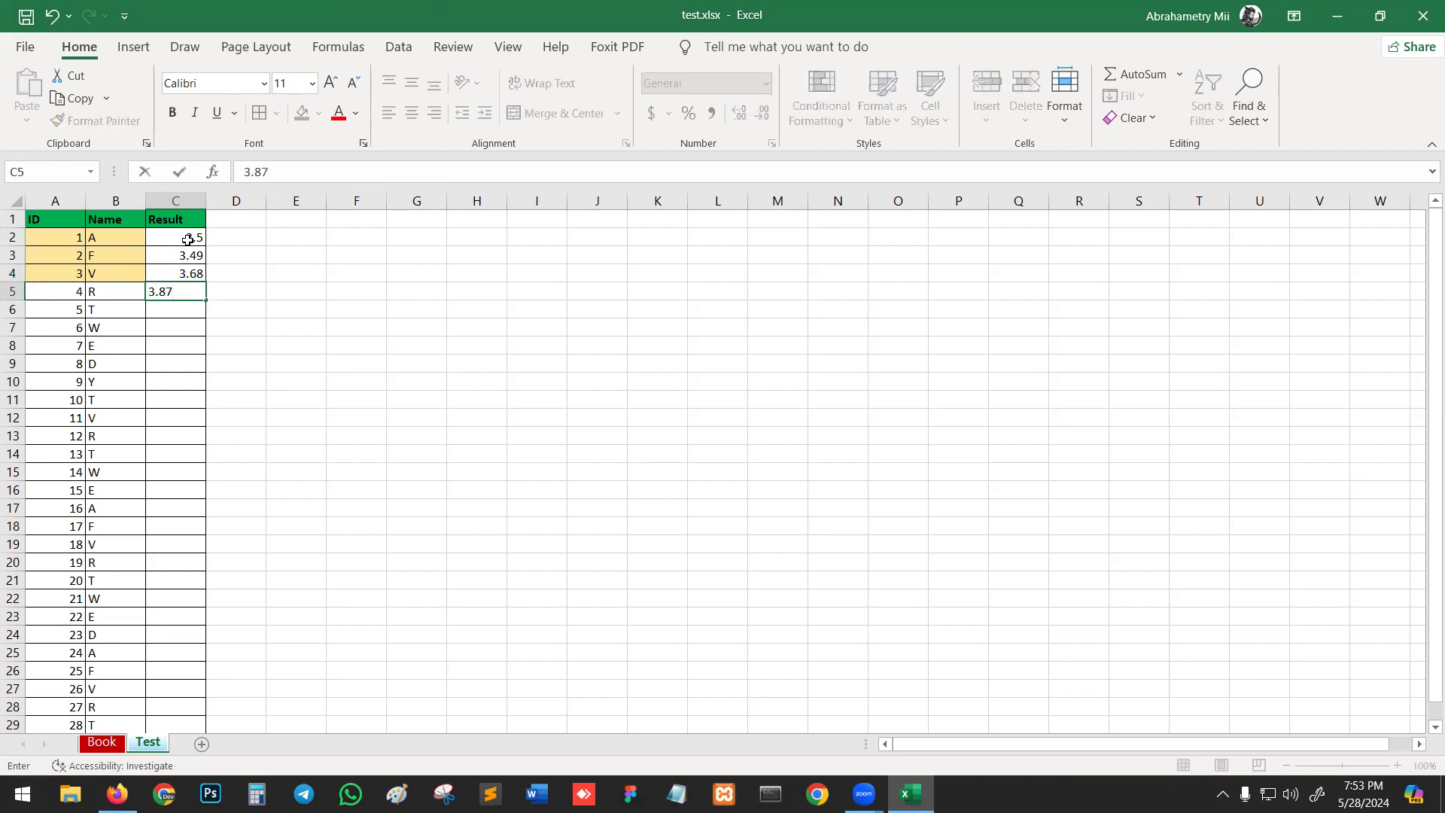
key(Return)
Fill the four results down to C30 and set the fill option to Copy Cells so the values repeat
drag(190, 240, 195, 709)
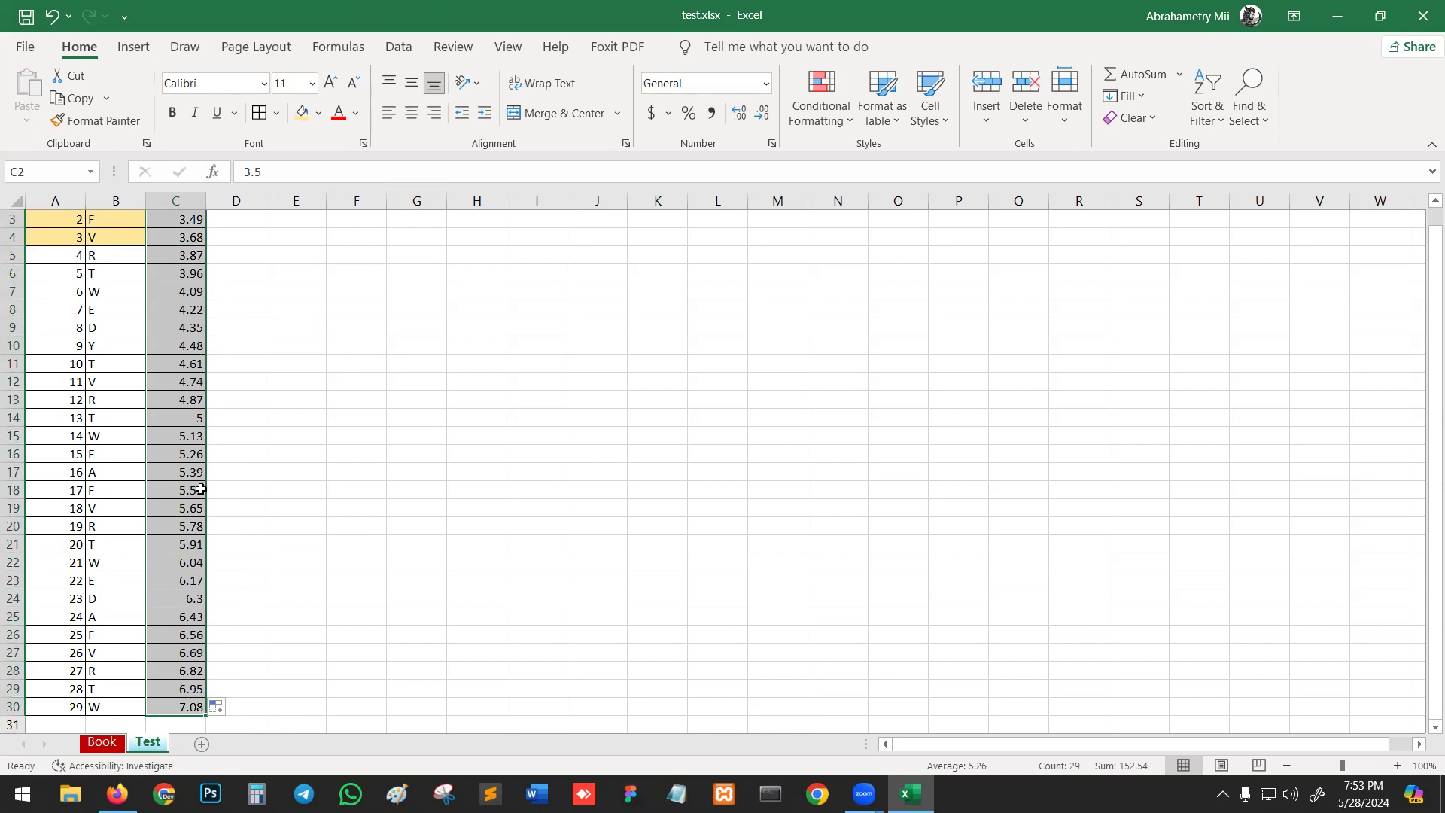
click(219, 704)
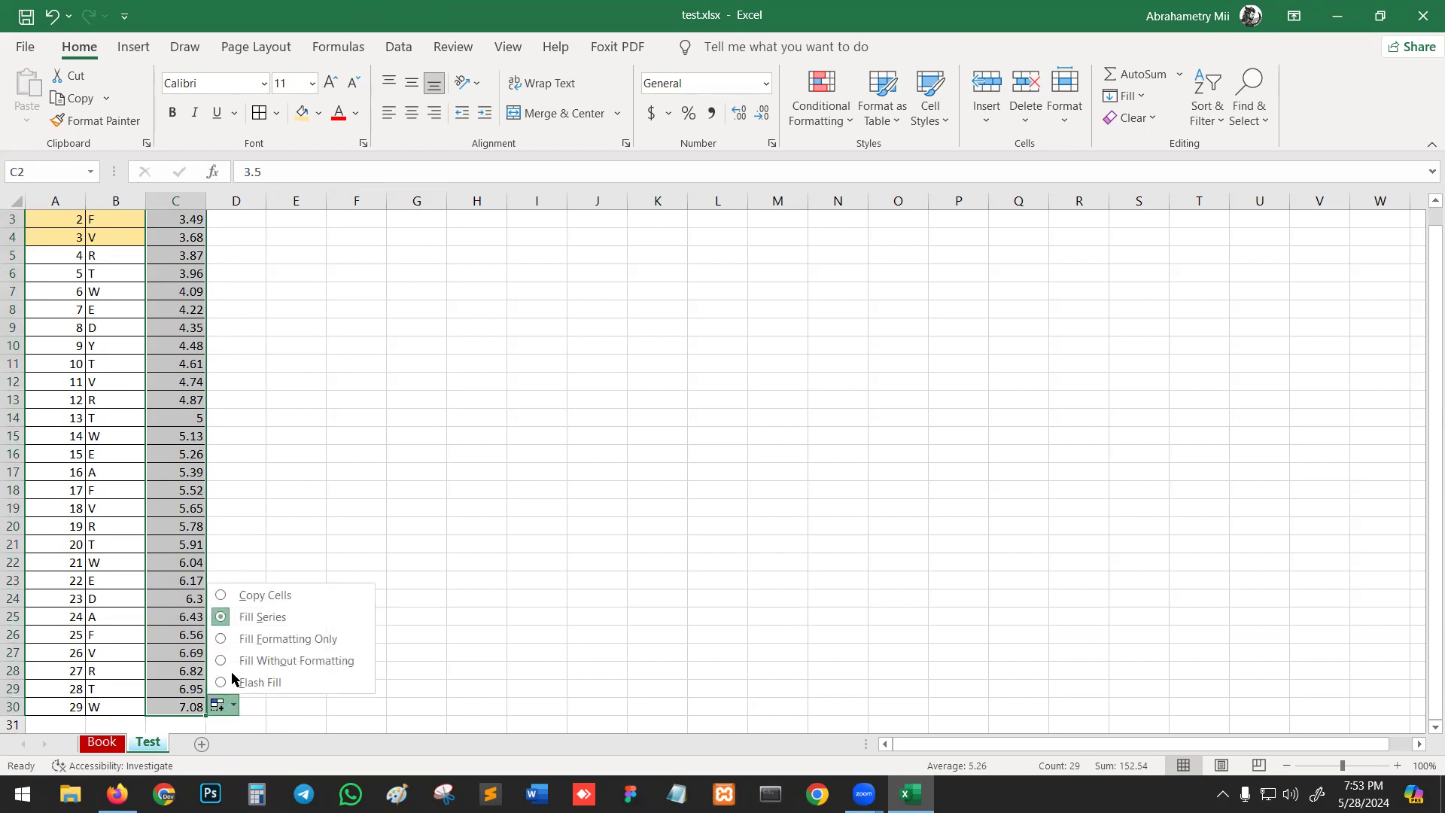
click(248, 596)
scroll(249, 597, up, 1)
click(327, 557)
scroll(301, 527, up, 1)
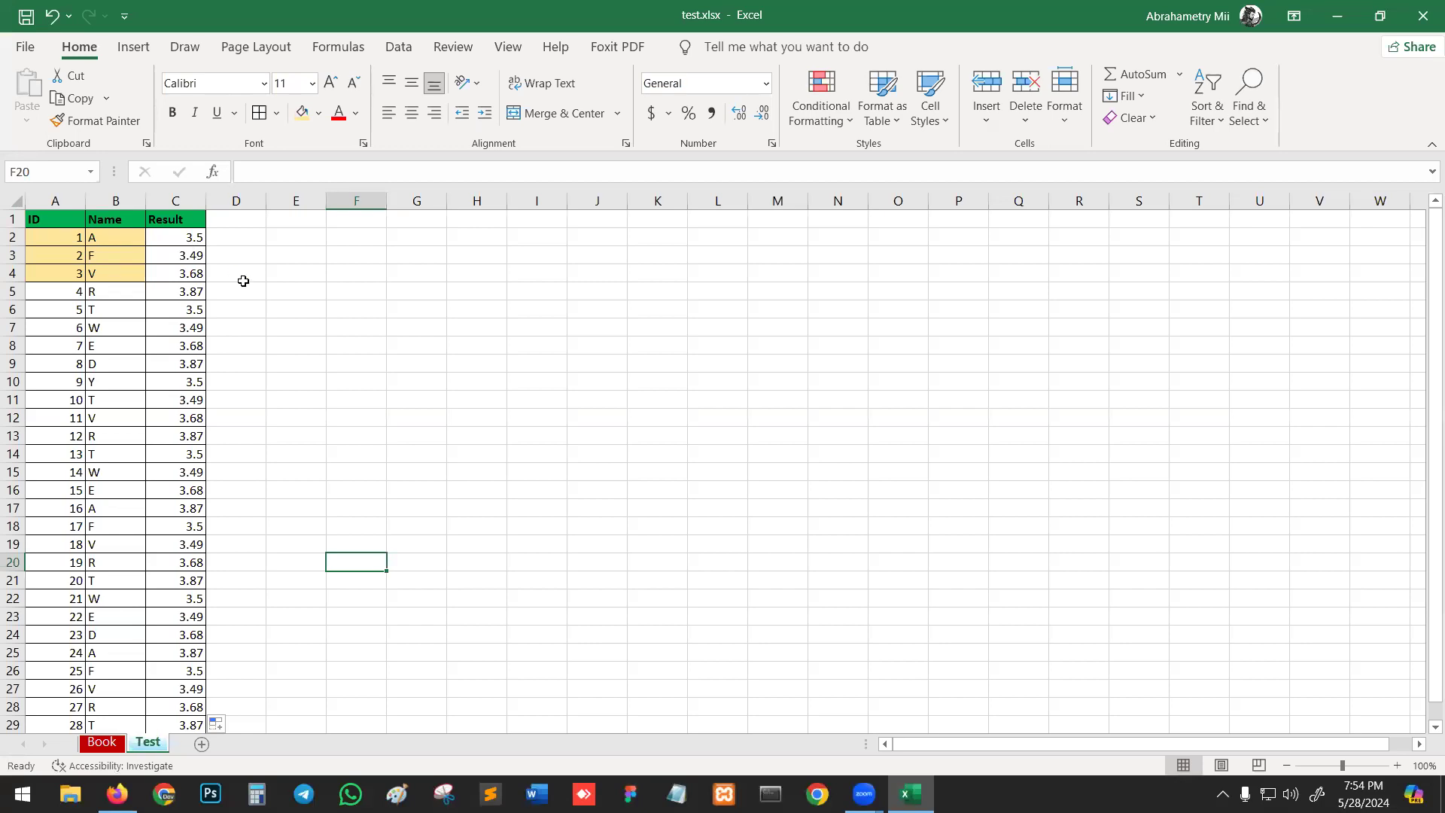
Sort the Result values C2:C30 from largest to smallest with the selection expanded to the adjacent data, and undo the sort
click(177, 201)
click(245, 249)
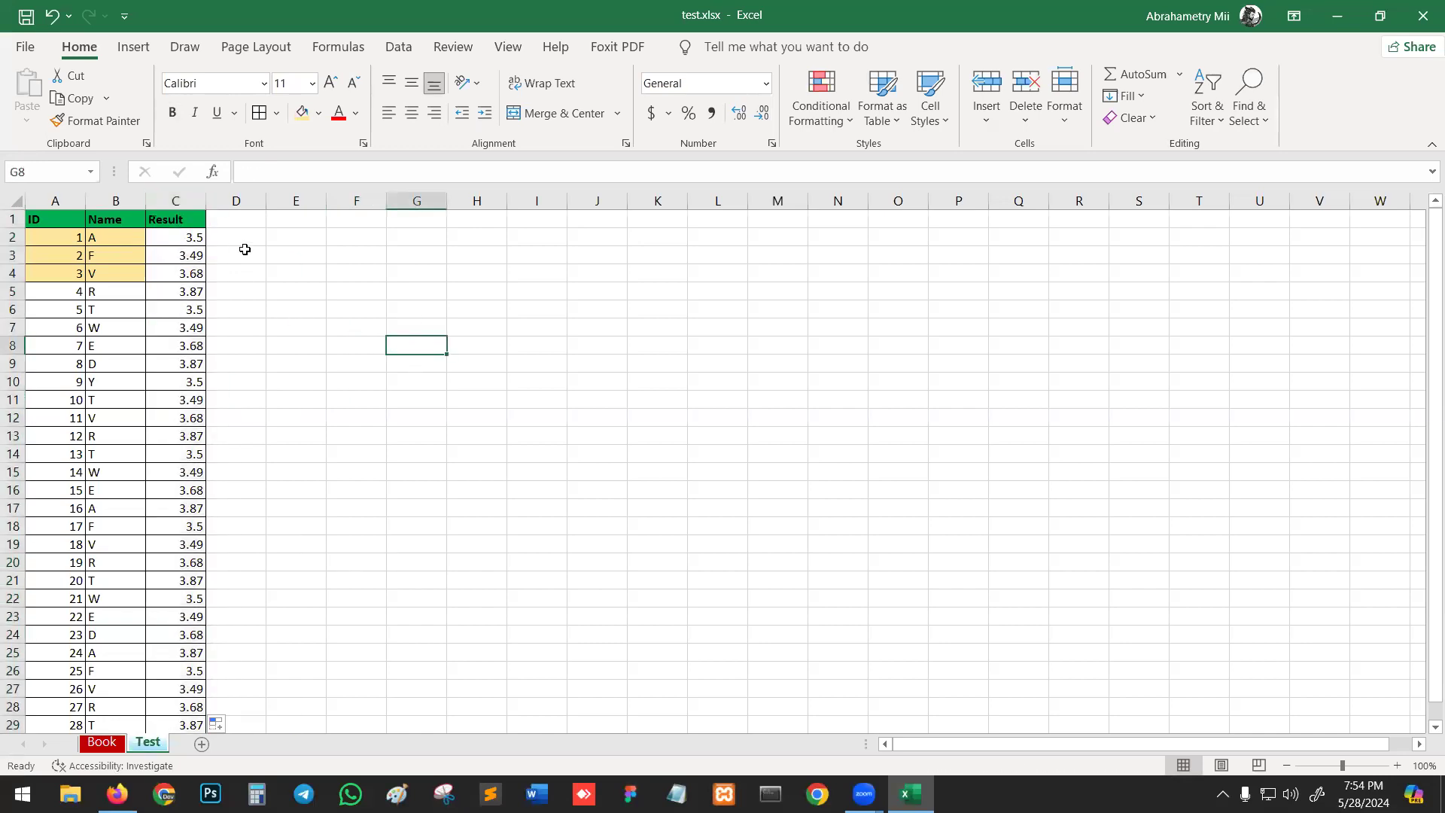
drag(186, 238, 192, 707)
scroll(207, 331, up, 1)
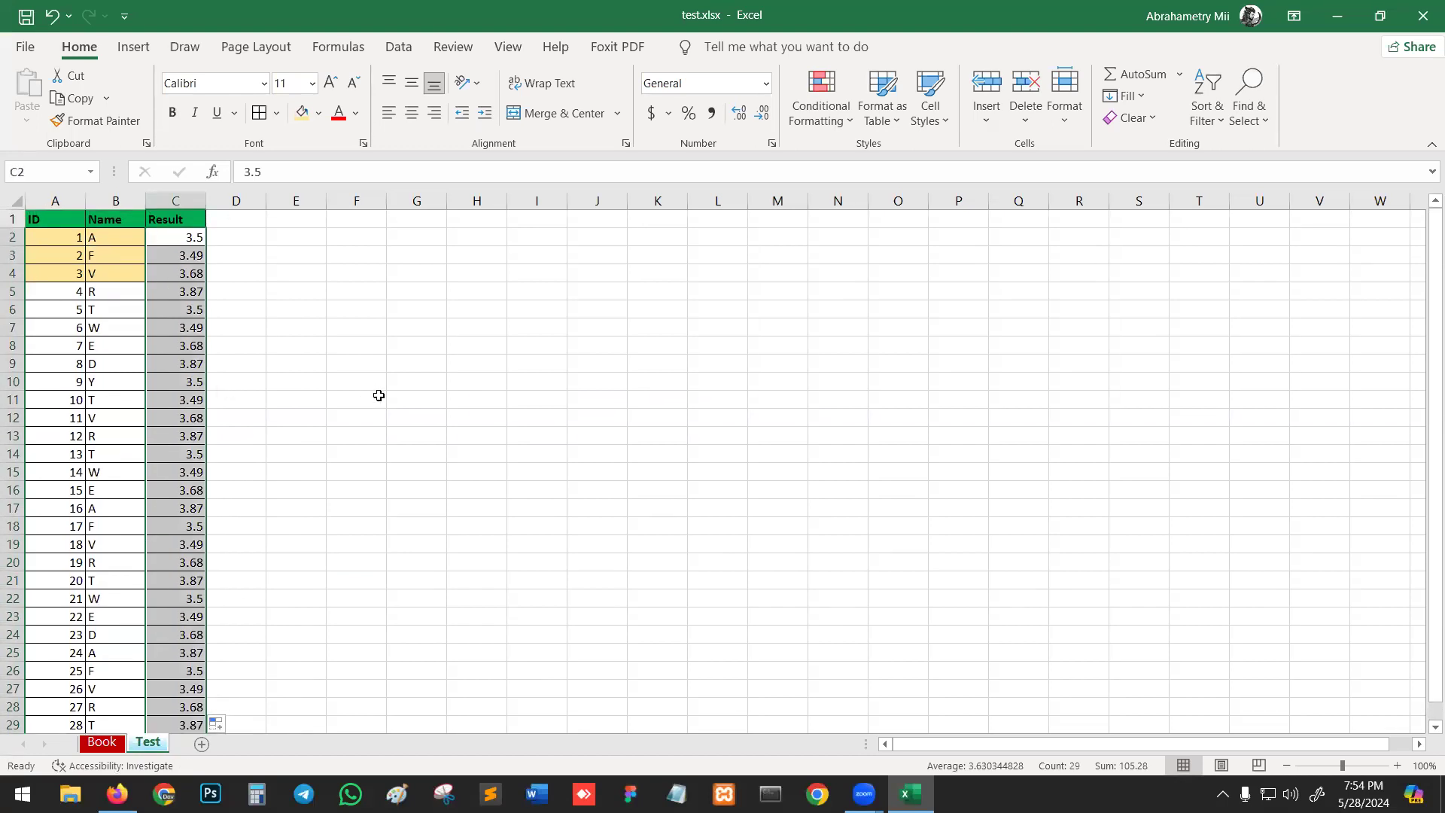
click(1212, 122)
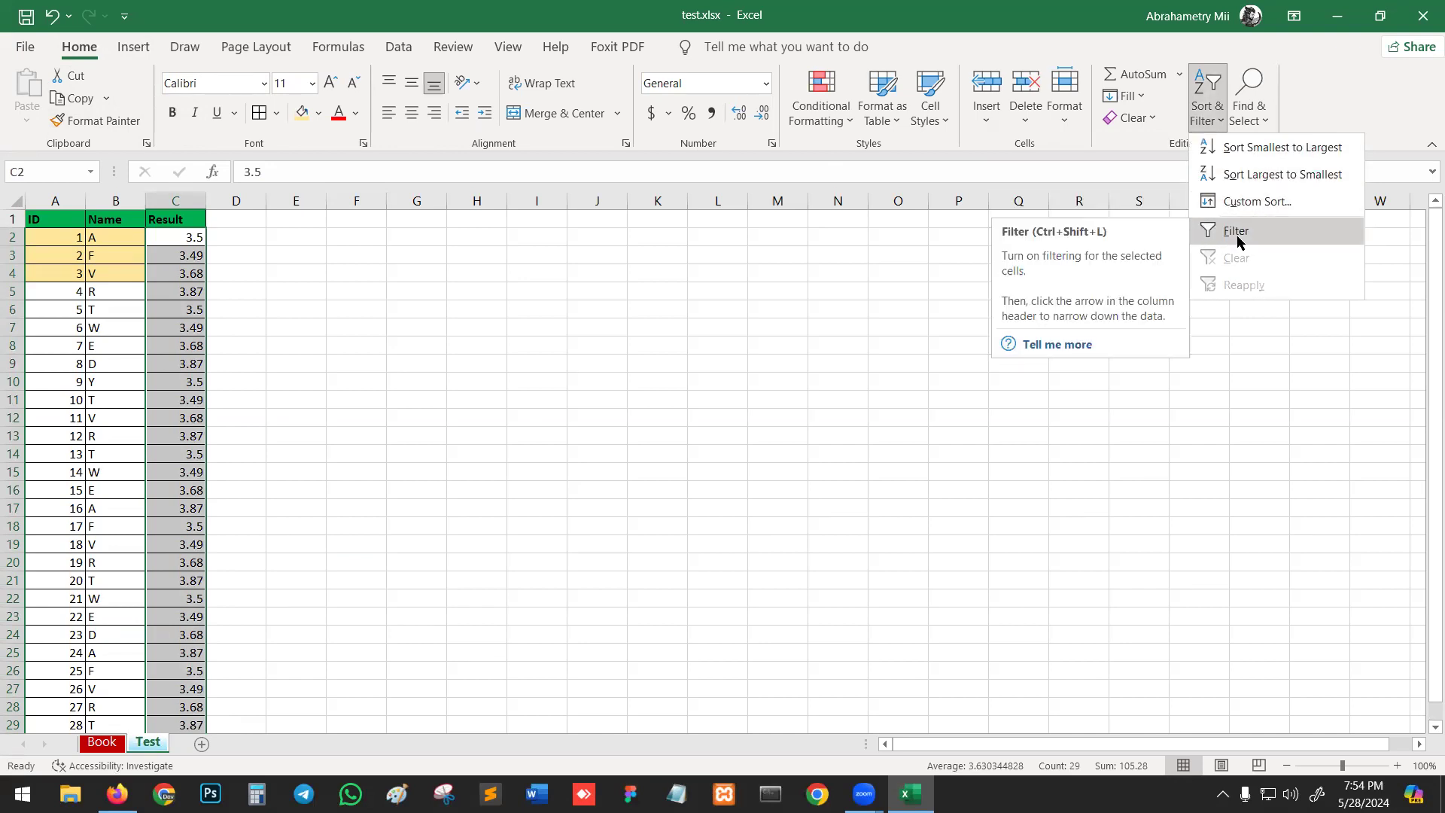
click(1284, 176)
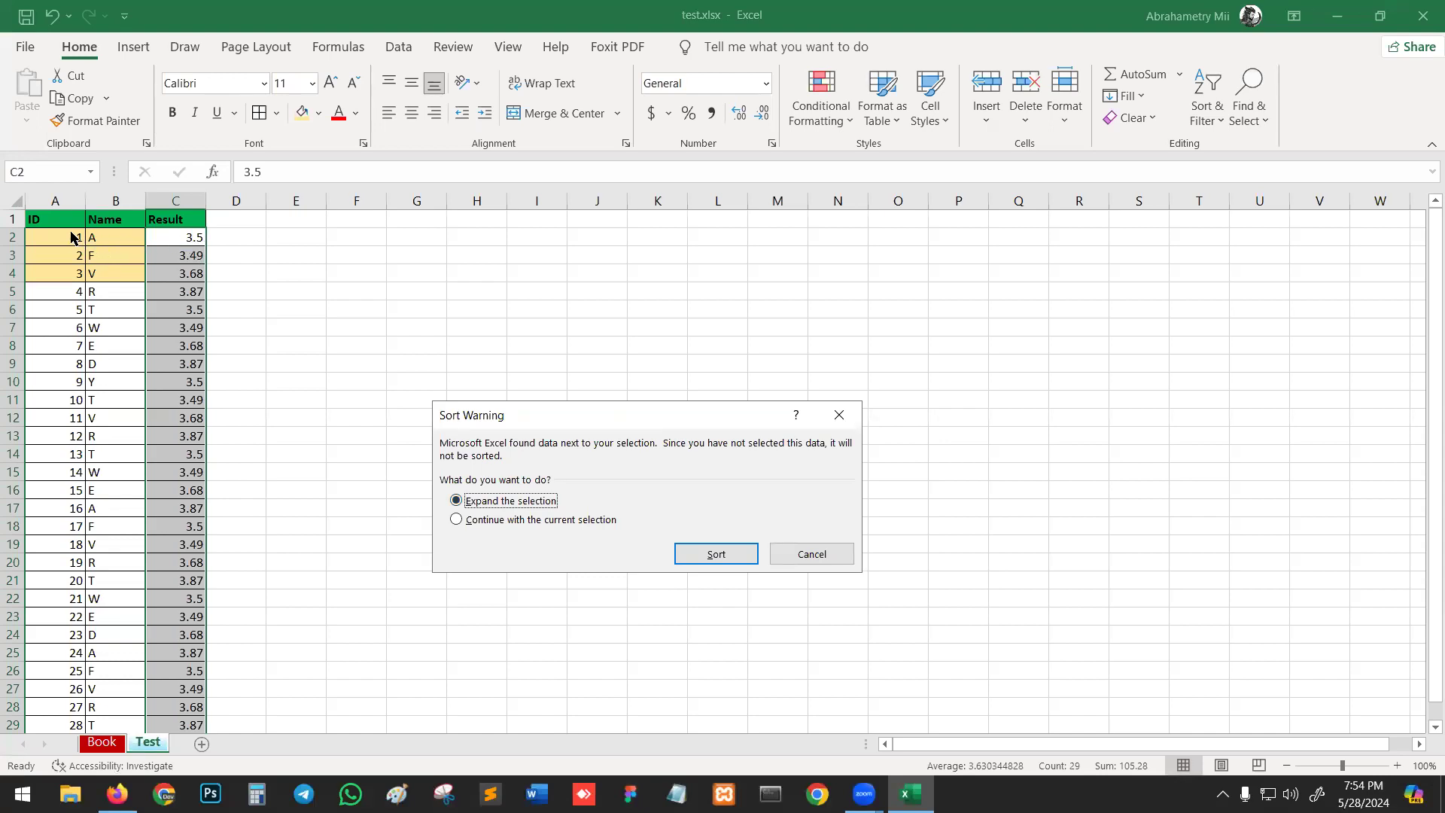
click(678, 554)
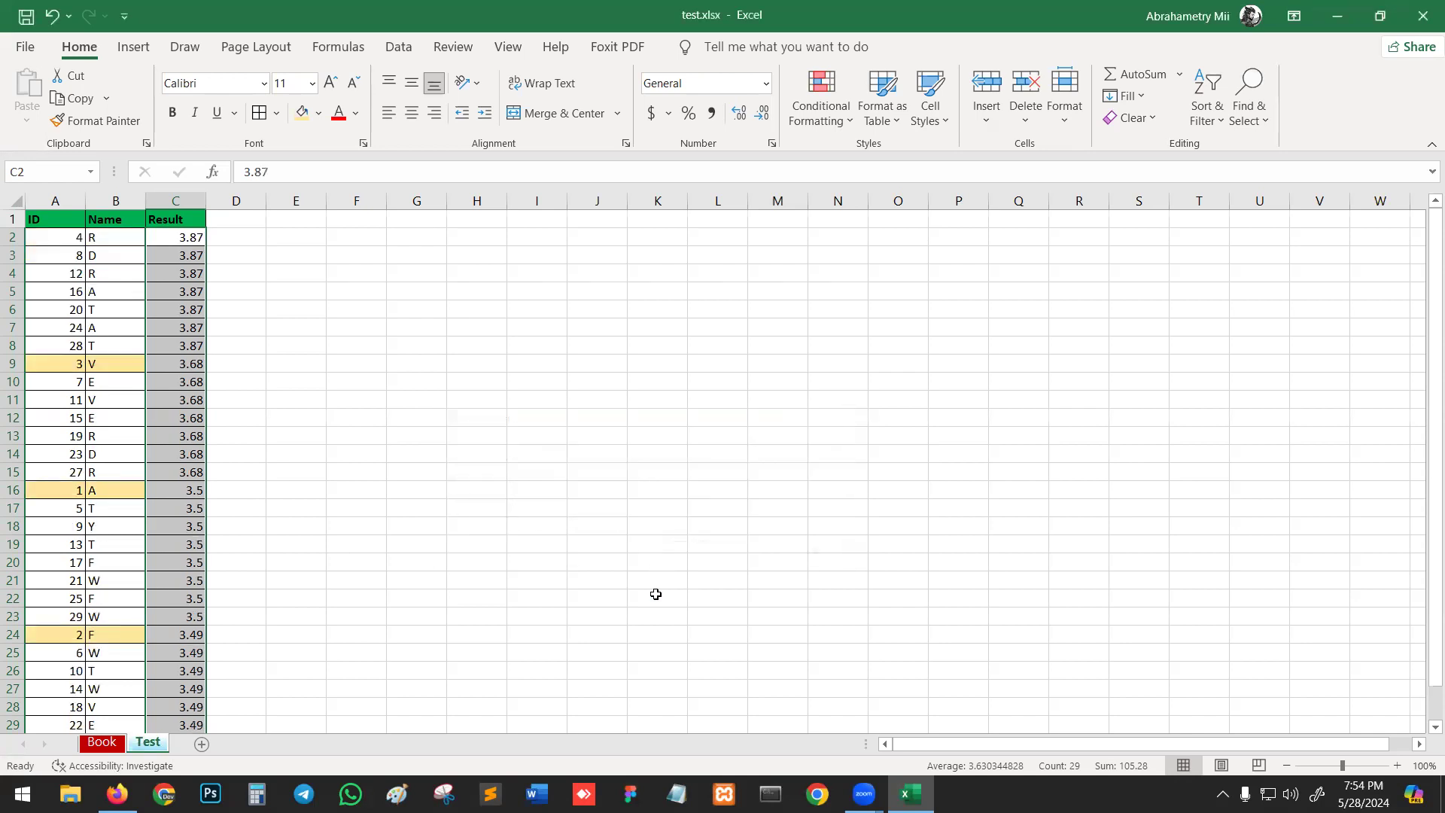
click(402, 405)
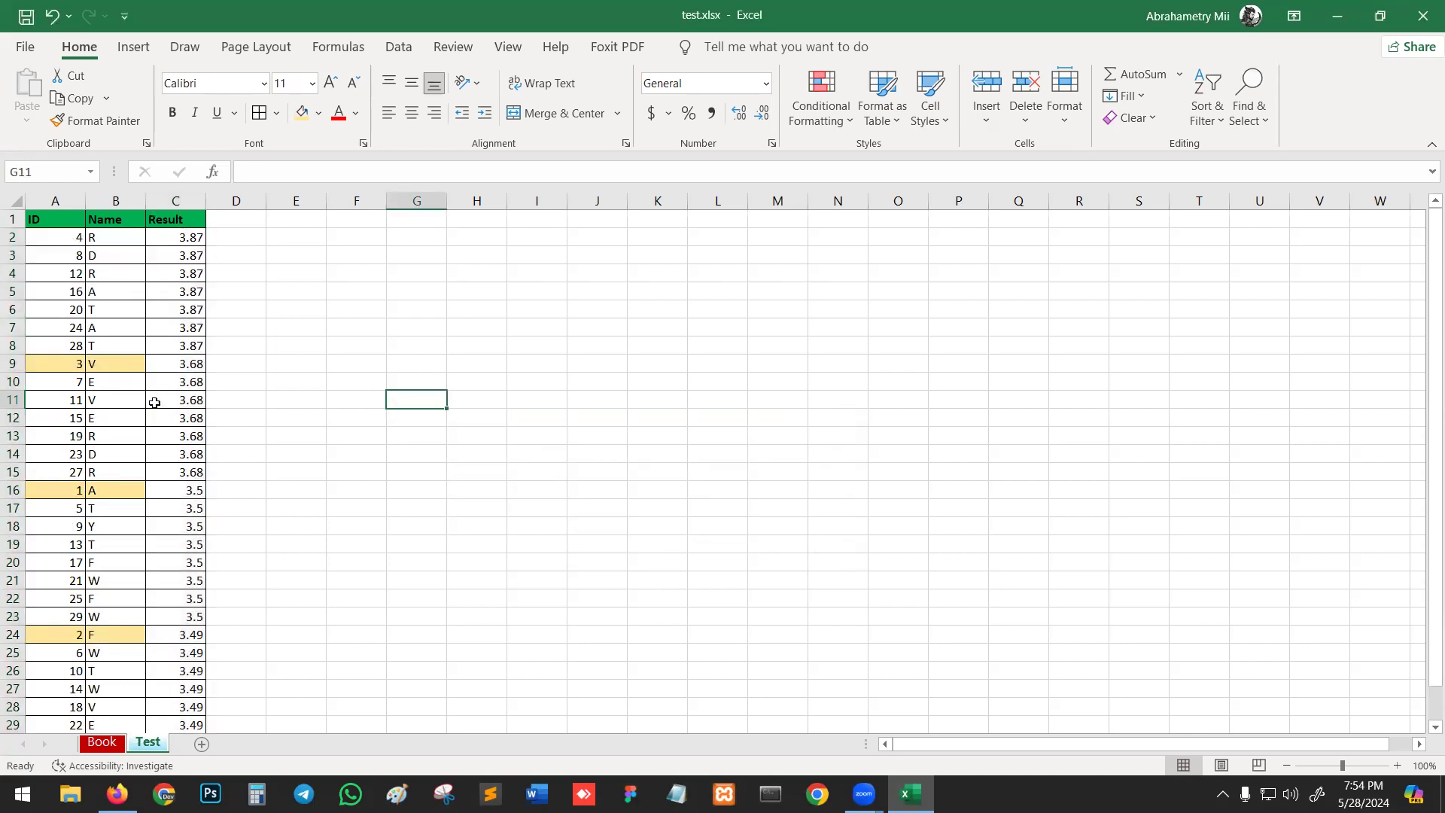
key(ctrl+z)
click(194, 416)
Turn on filtering for the ID, Name and Result headers in A1:C1
click(58, 219)
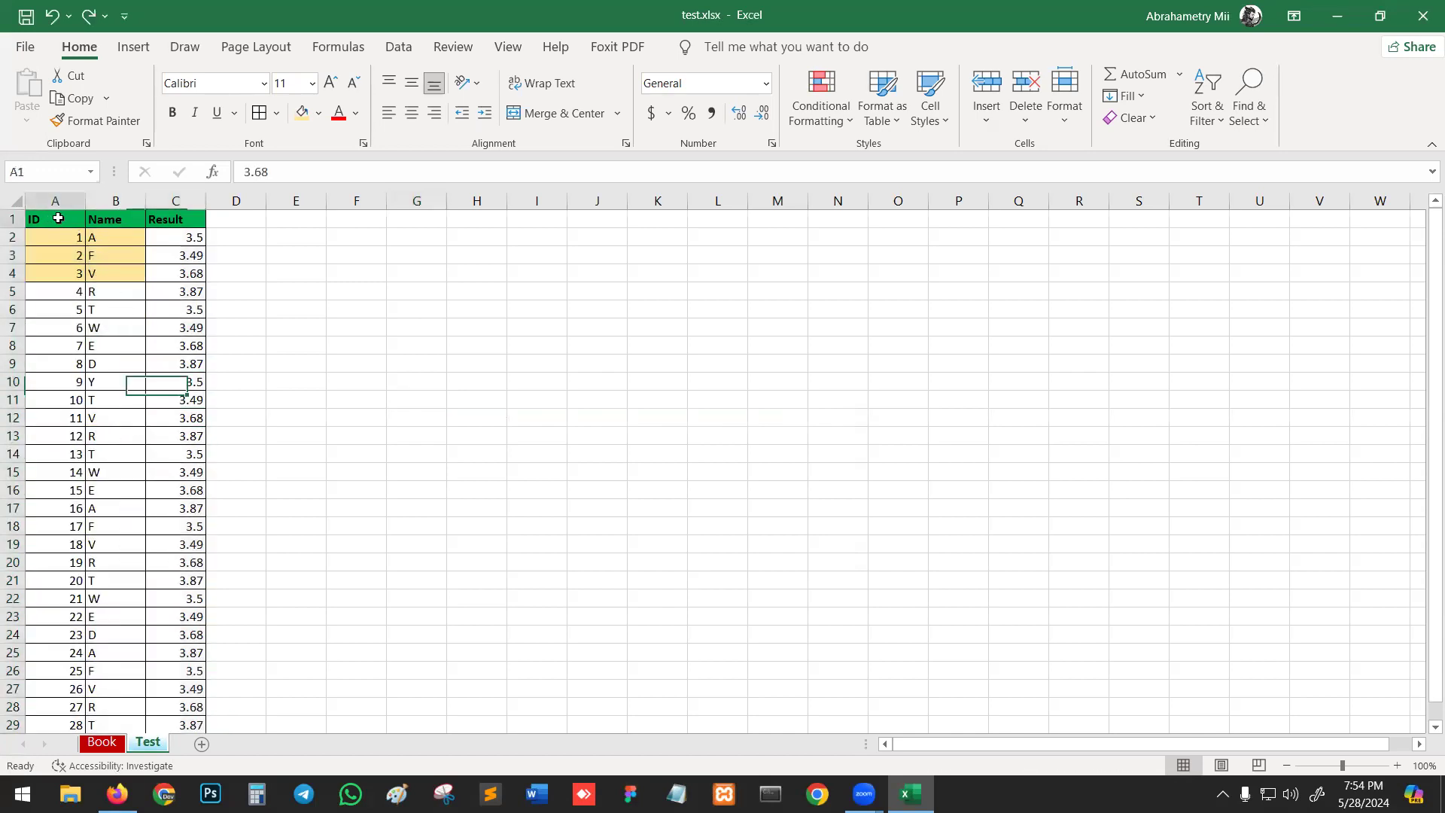
drag(58, 218, 179, 219)
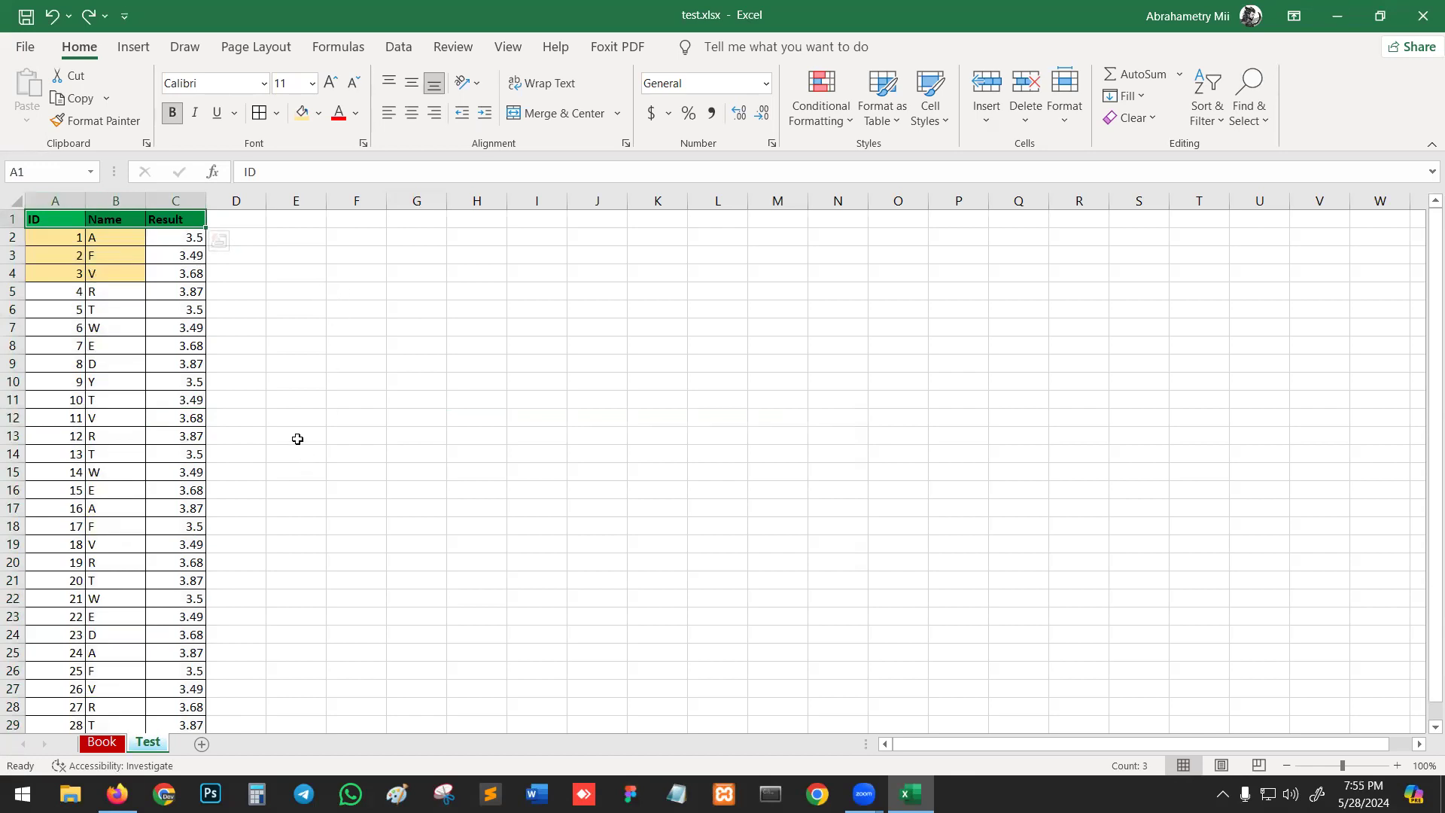
click(1208, 118)
click(1231, 233)
click(475, 475)
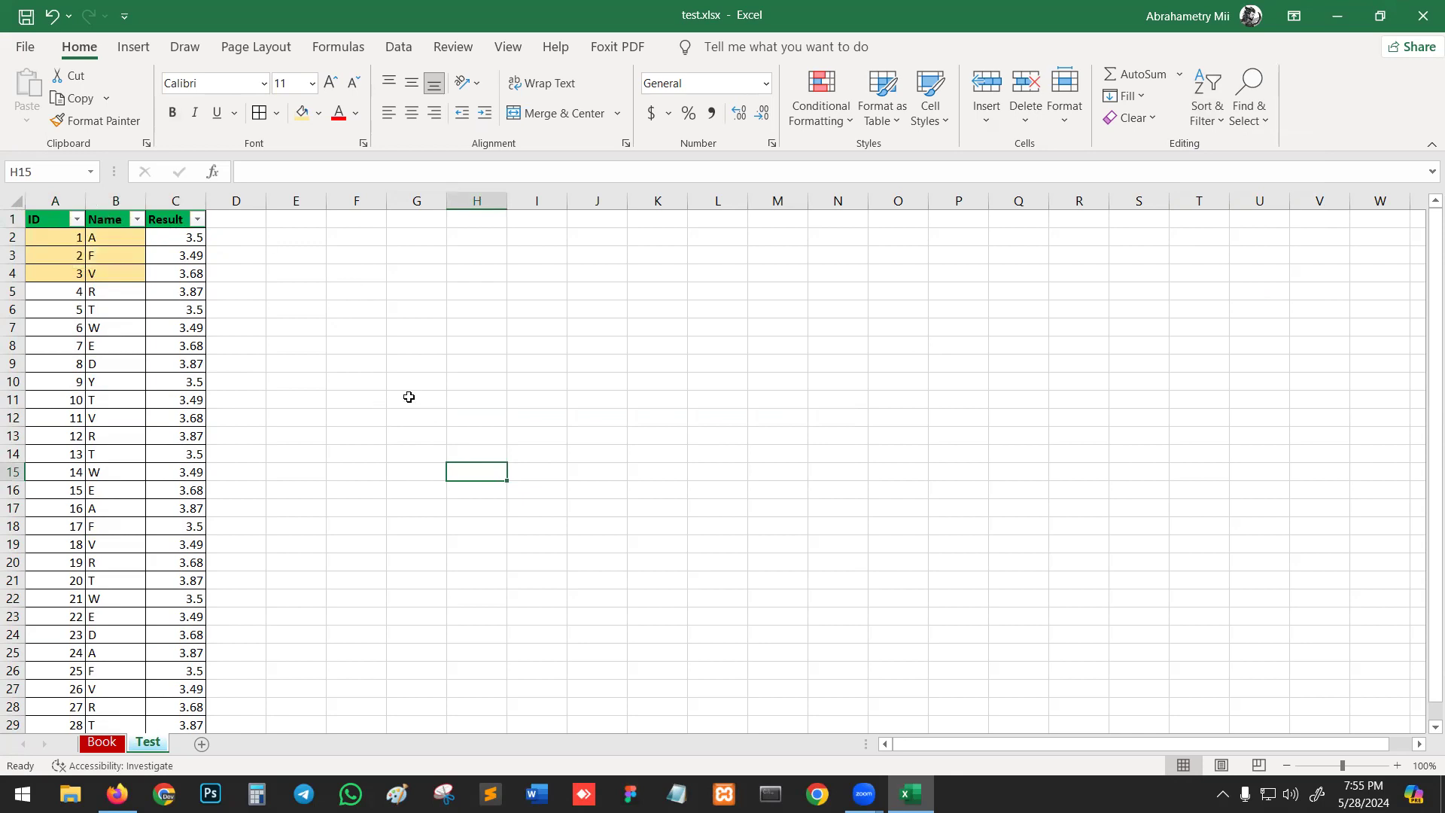
Sort the table by ID from largest to smallest using the header filter and review the reordered rows
click(79, 220)
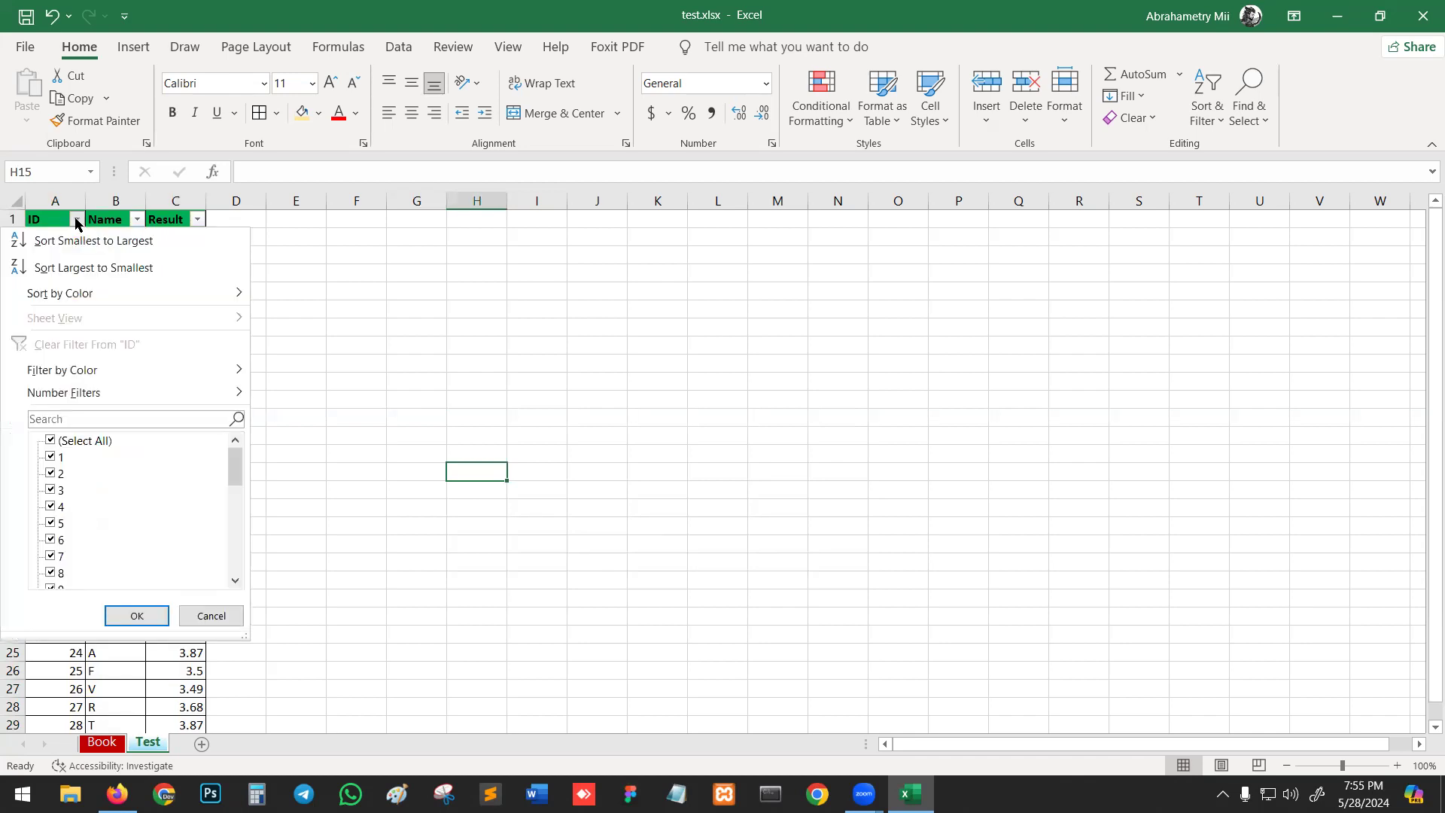
click(85, 270)
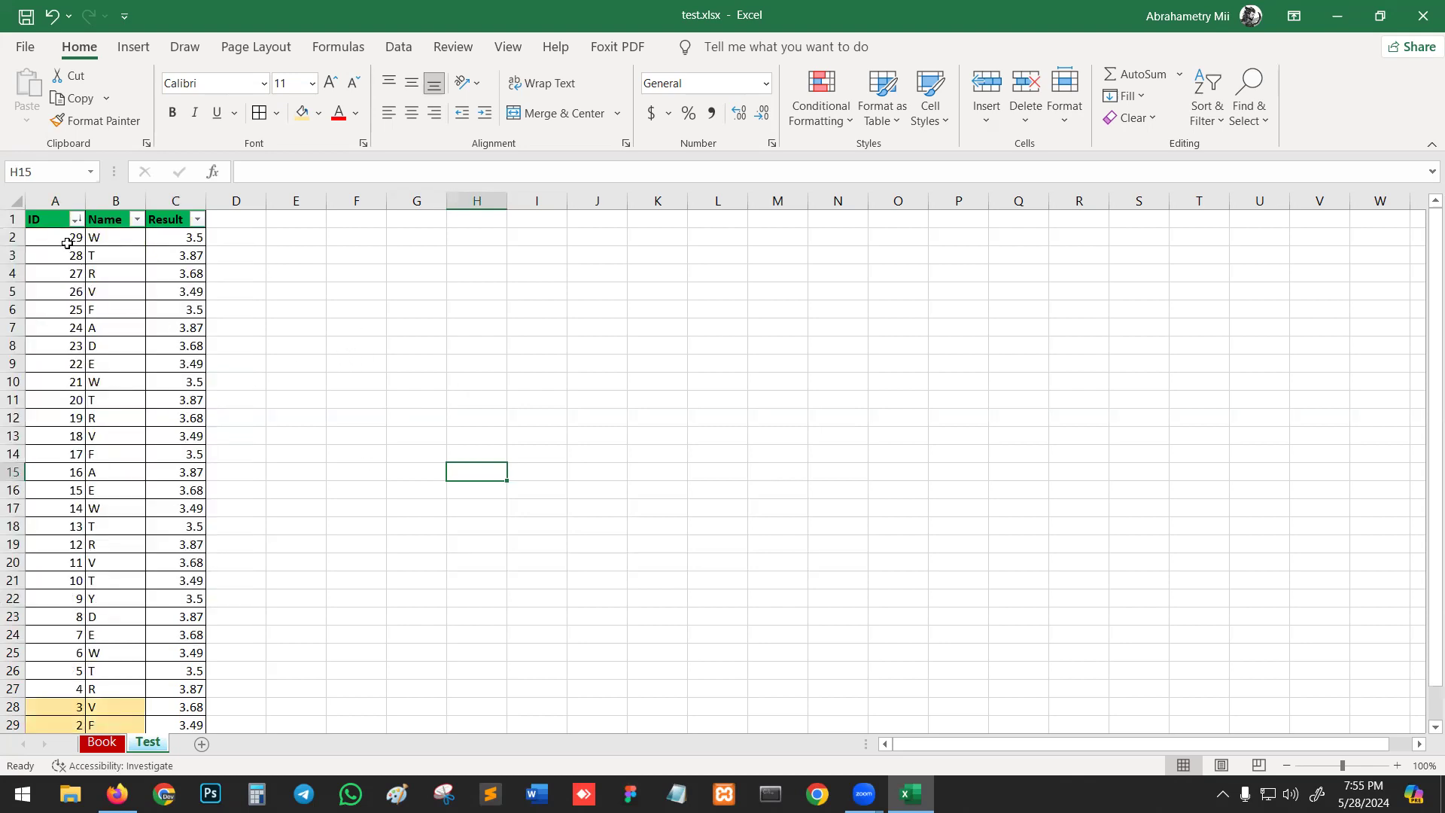
scroll(103, 347, down, 8)
scroll(103, 346, up, 8)
Sort the table by Name from A to Z using the header filter and review the reordered rows
click(137, 219)
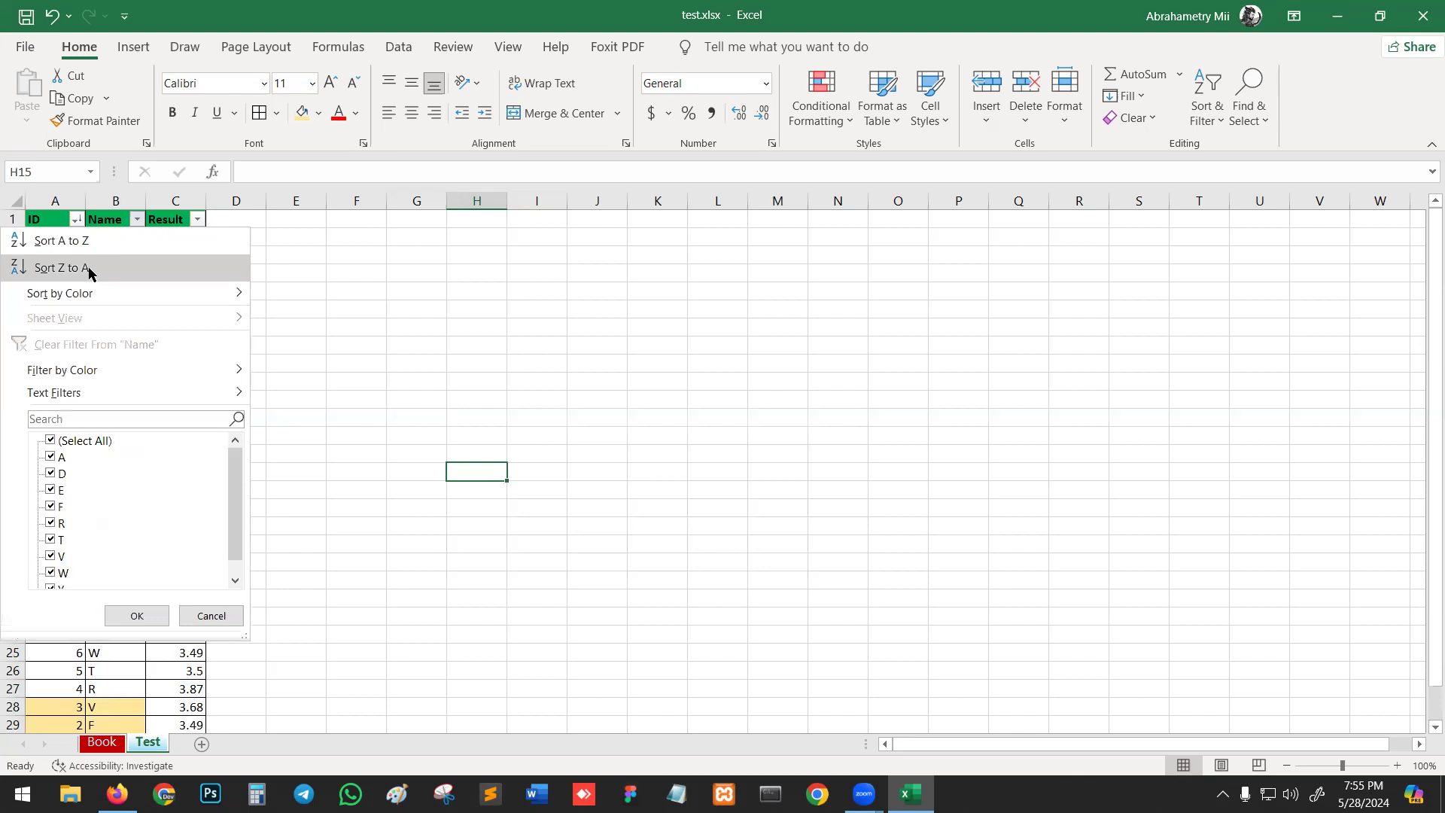
click(88, 241)
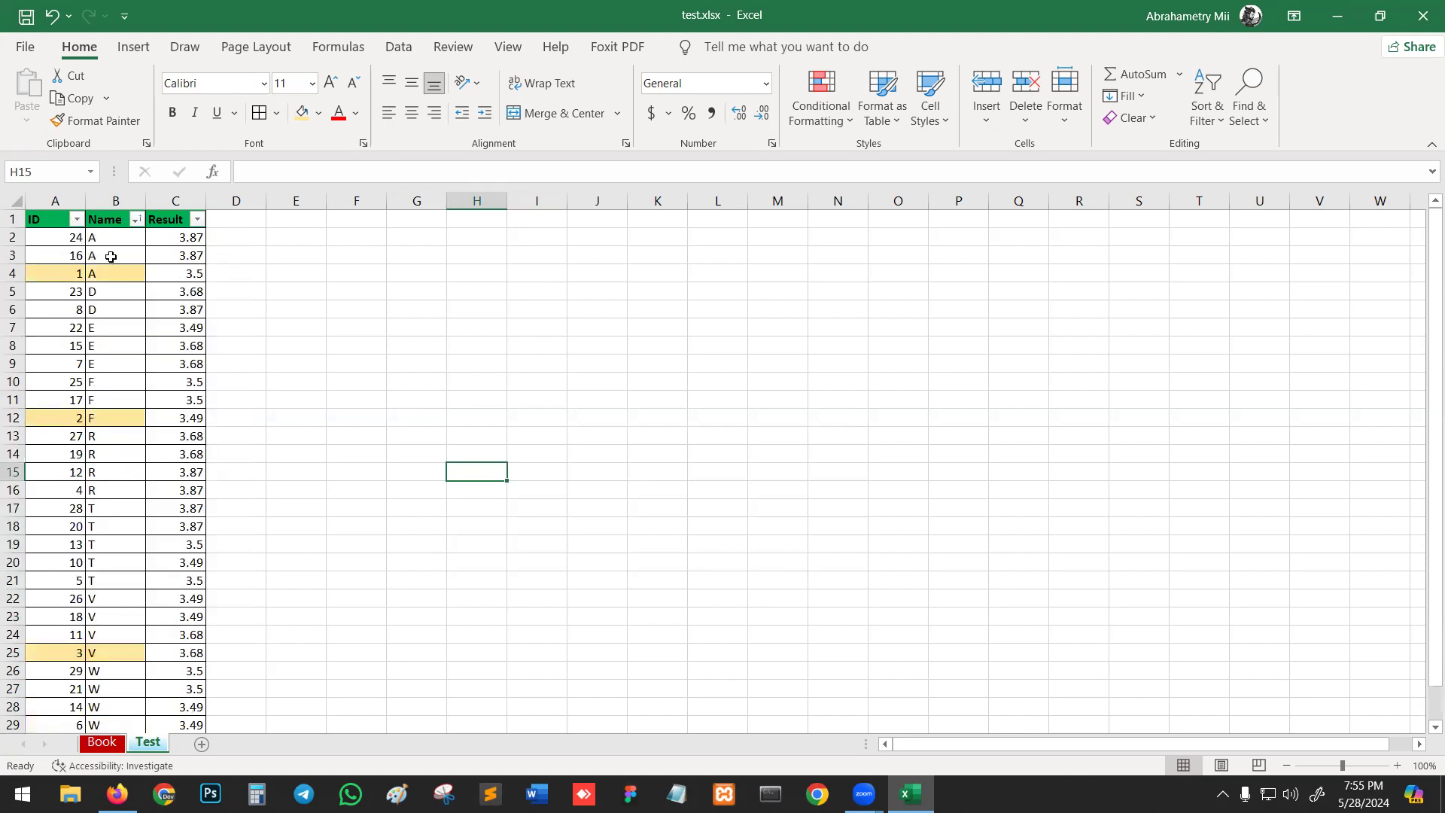
scroll(131, 334, down, 10)
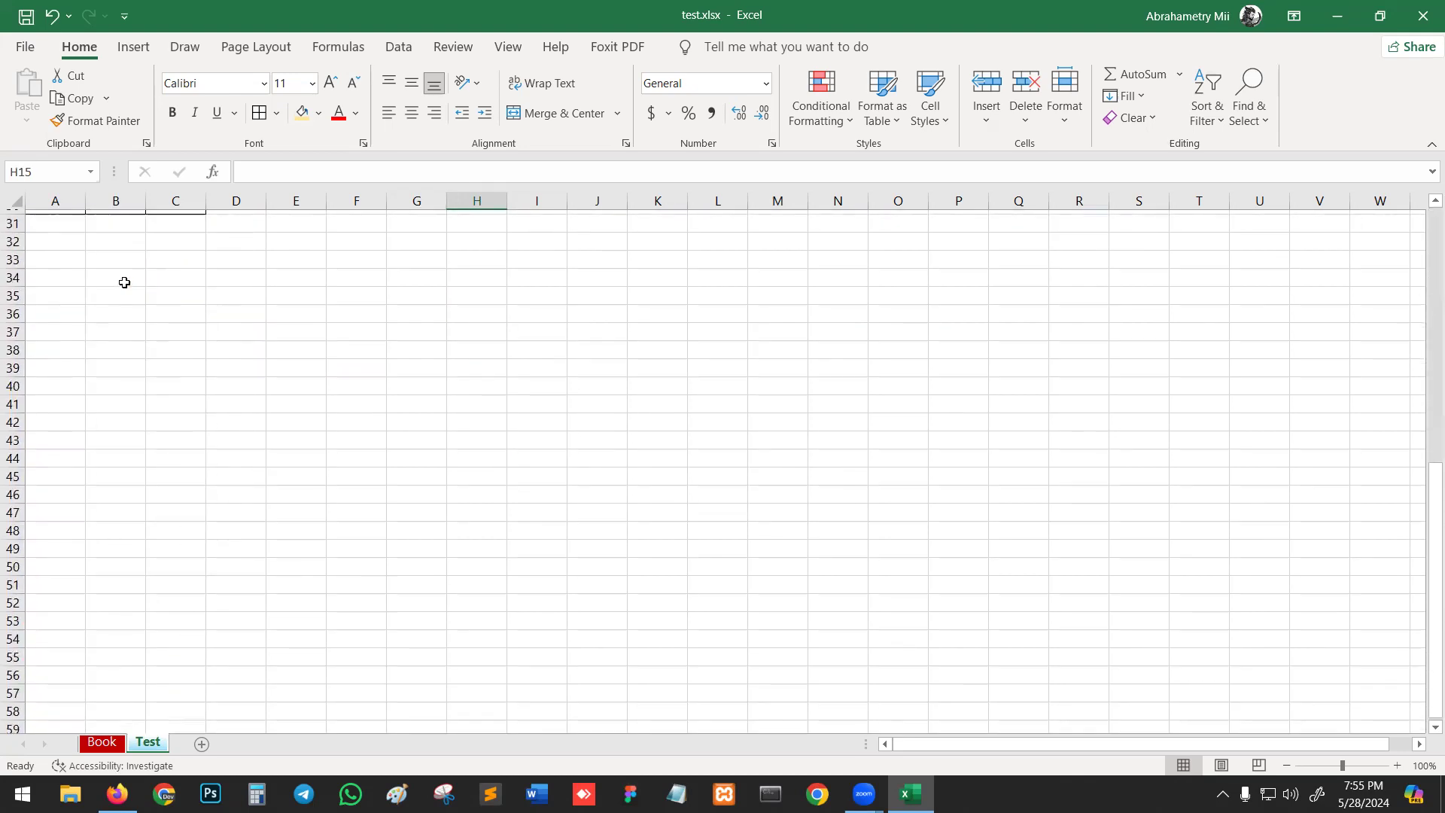
scroll(123, 280, up, 10)
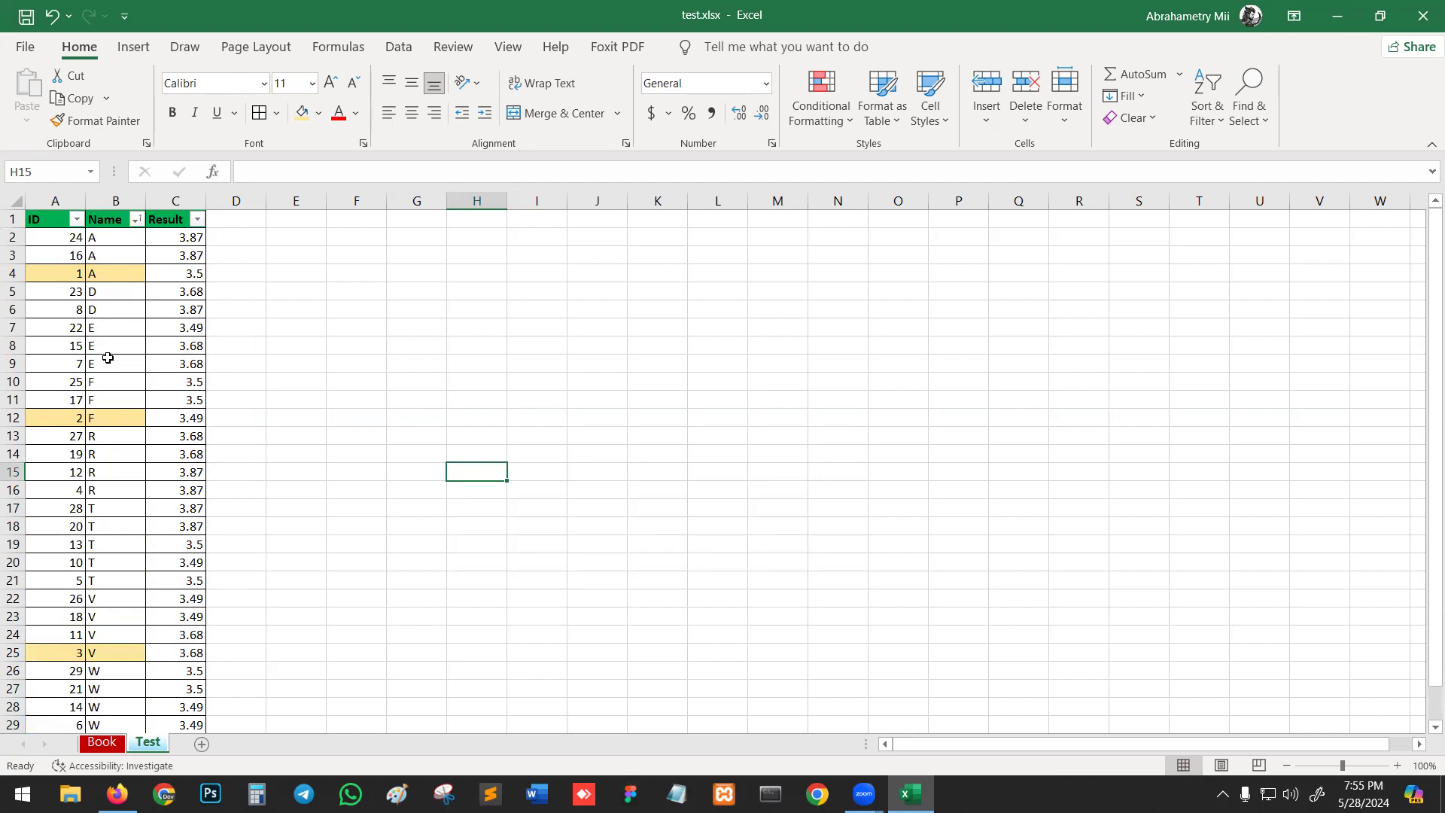
Filter the Name column to hide the rows named F
click(112, 385)
drag(115, 381, 126, 416)
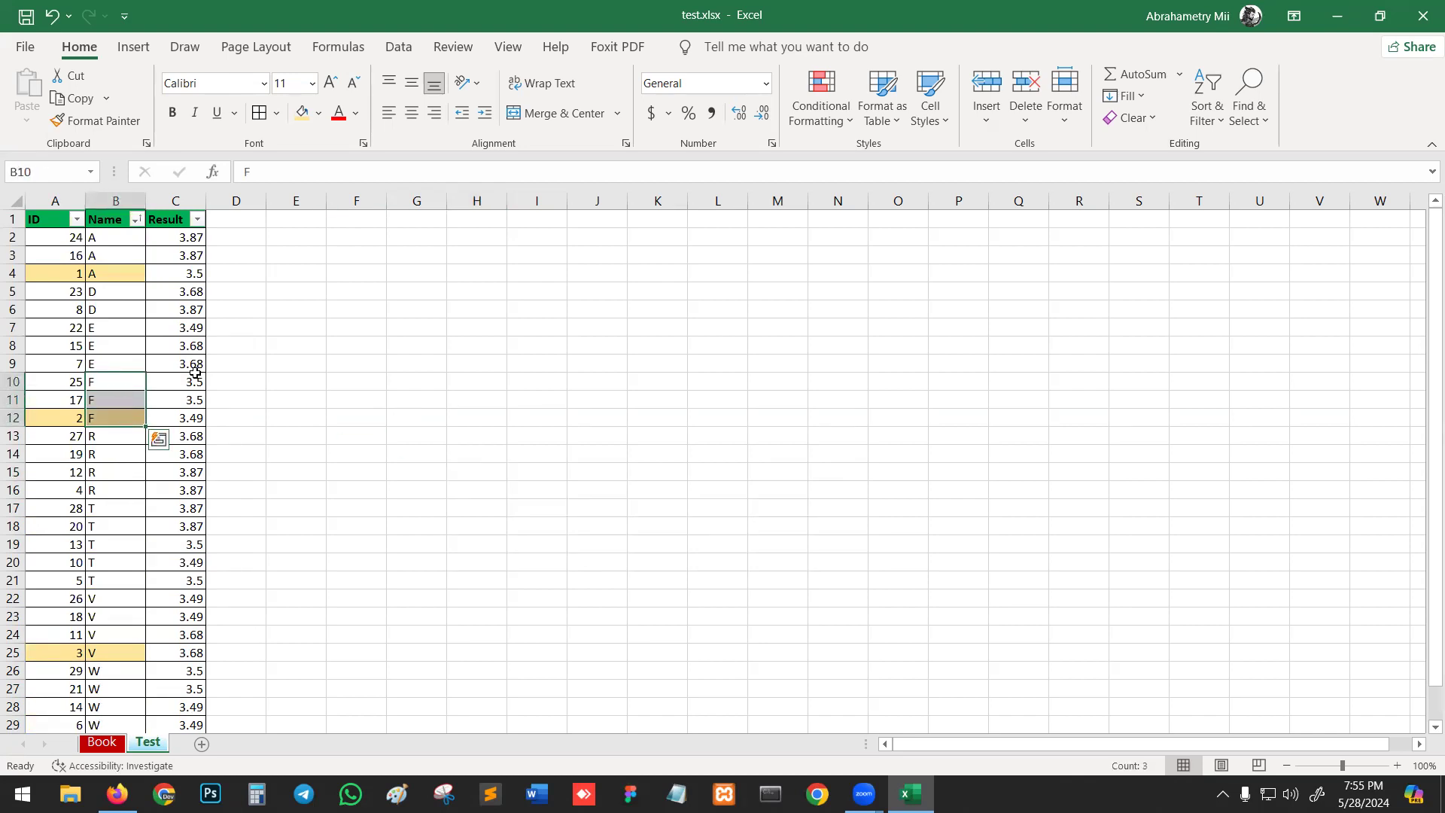
click(136, 219)
scroll(82, 473, down, 1)
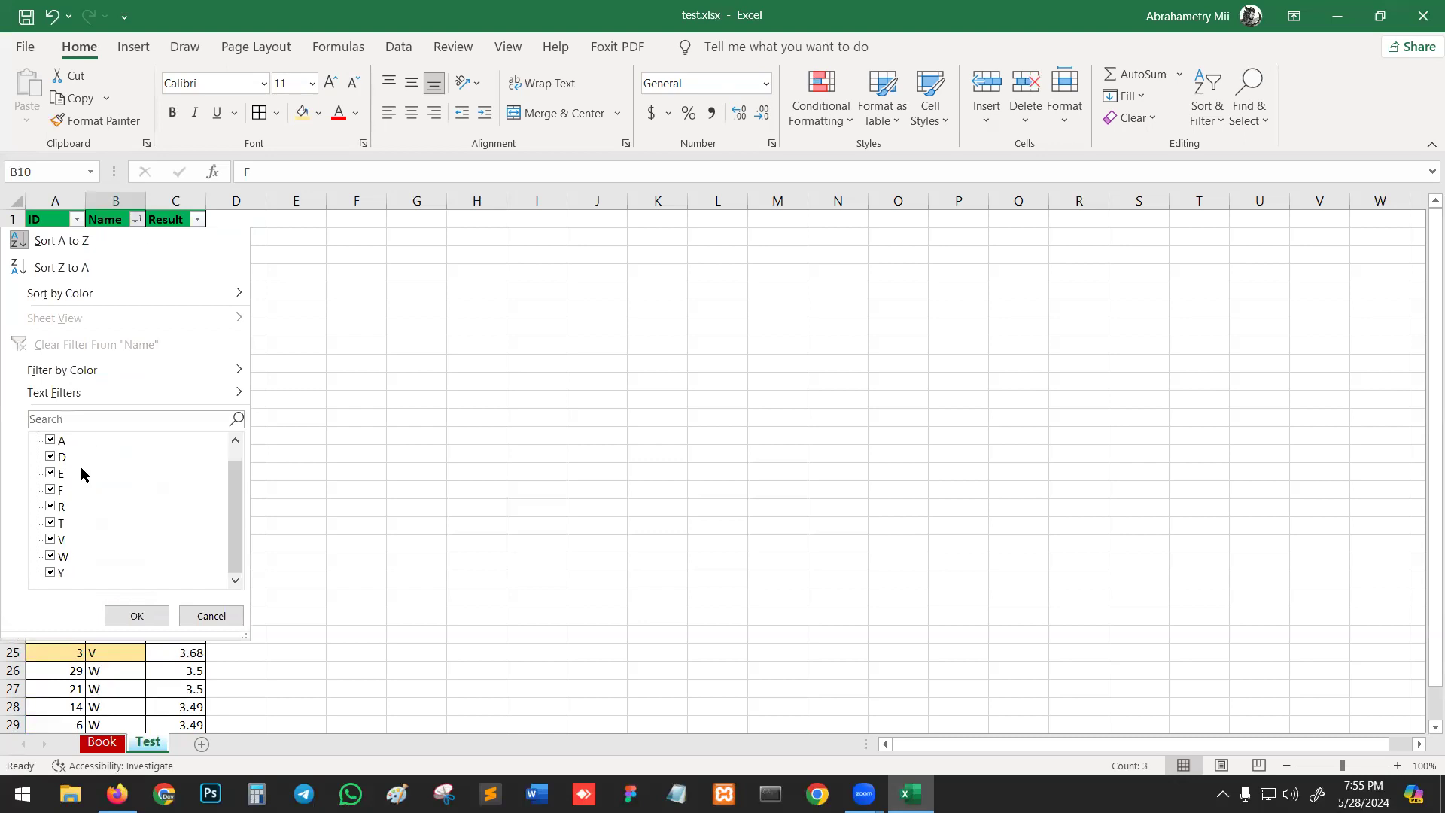
click(51, 490)
click(146, 613)
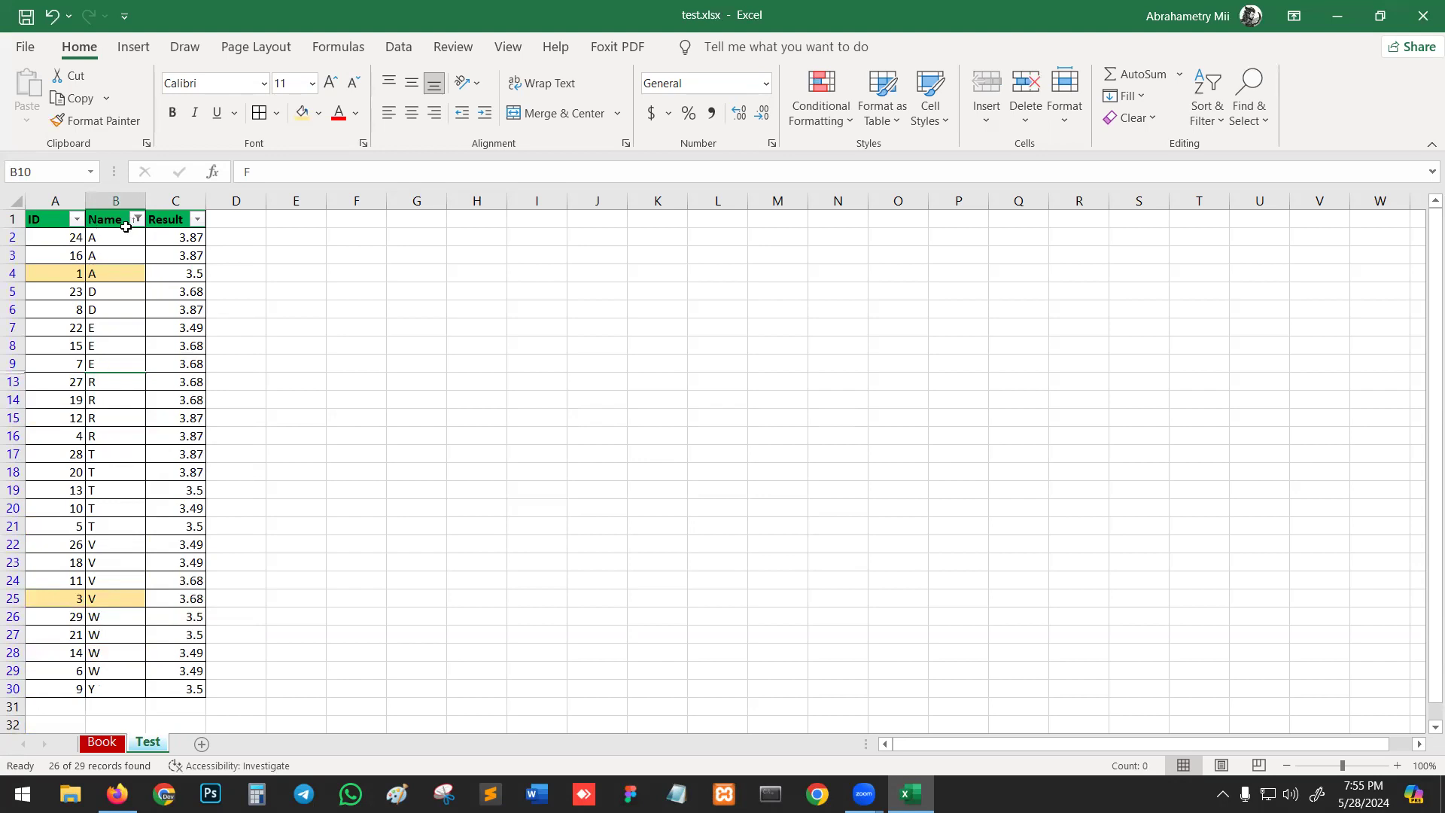
Filter the Result column to hide the rows with the value 3.5
click(199, 220)
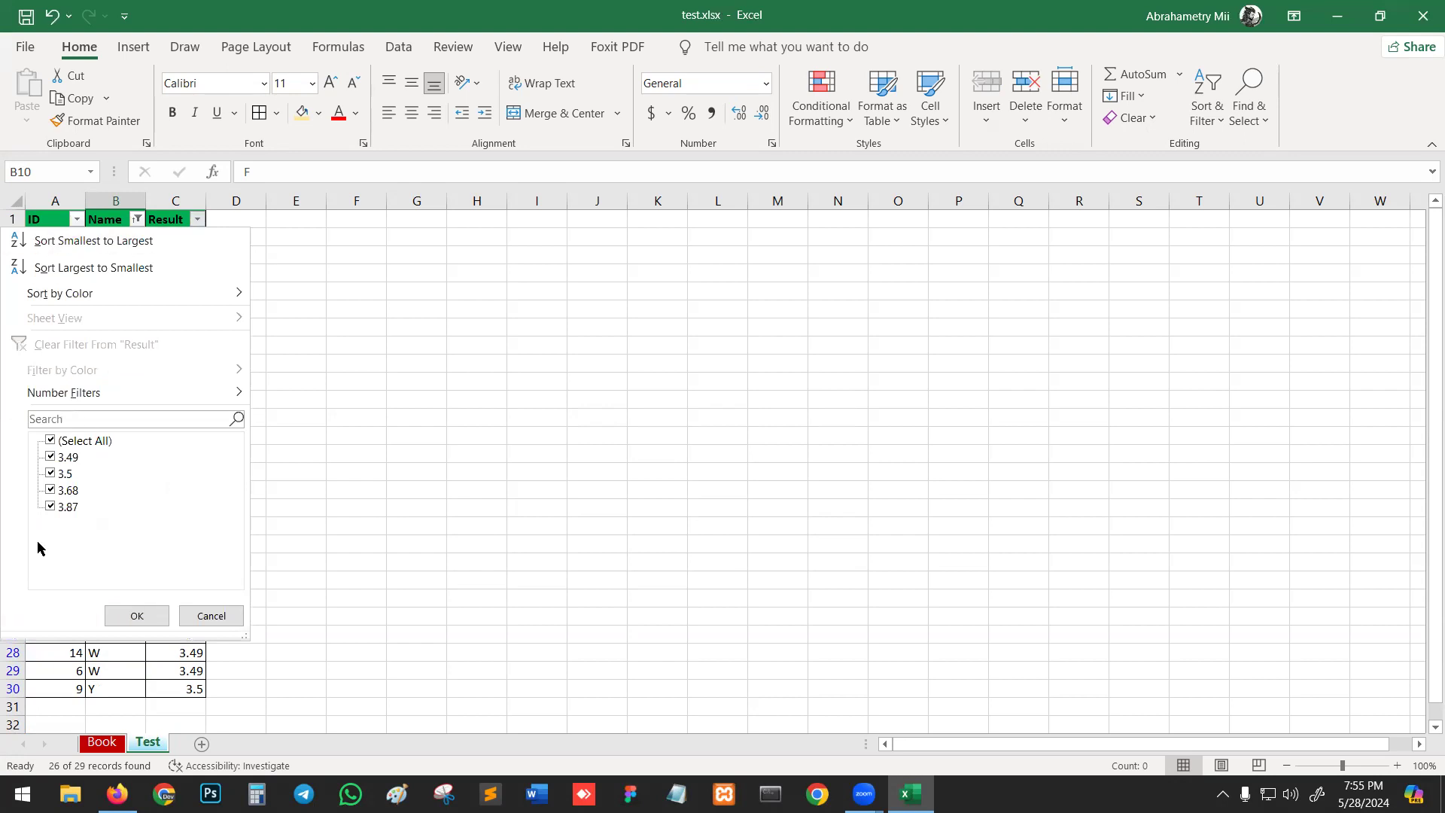
click(51, 474)
click(136, 616)
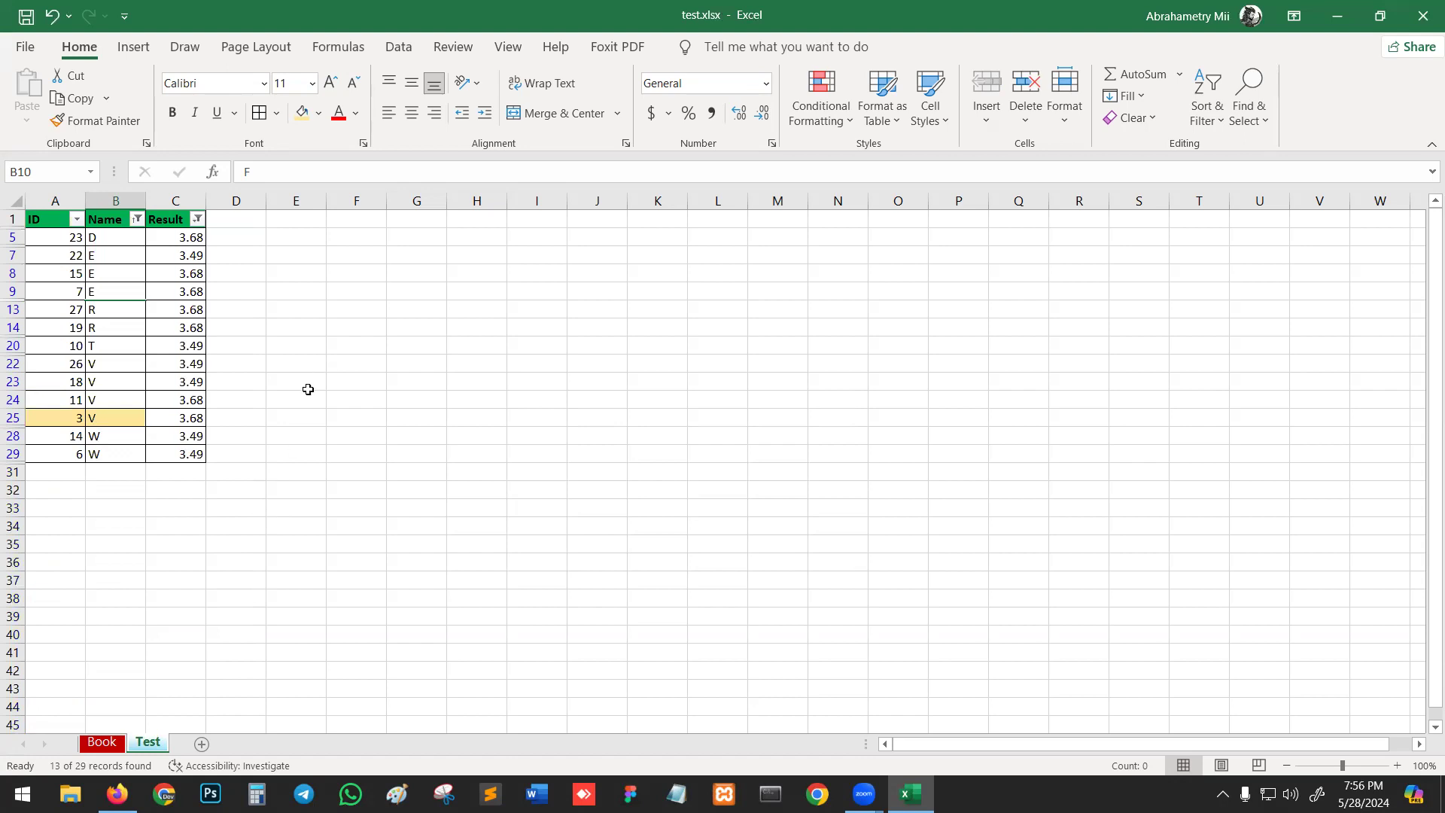
Filter the ID column to hide the rows with IDs 15 and 18
click(76, 219)
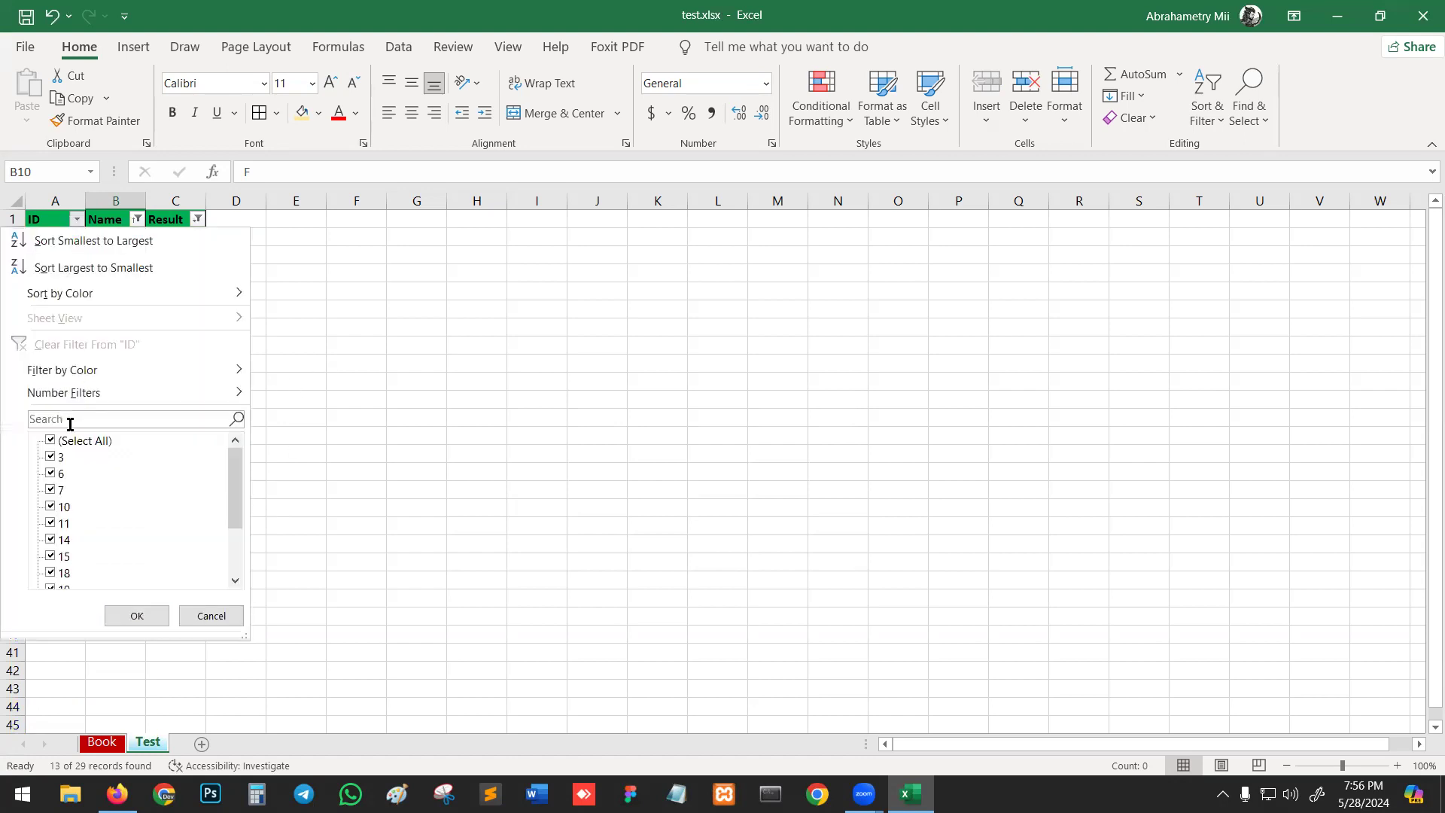
scroll(63, 509, down, 2)
click(51, 491)
click(52, 473)
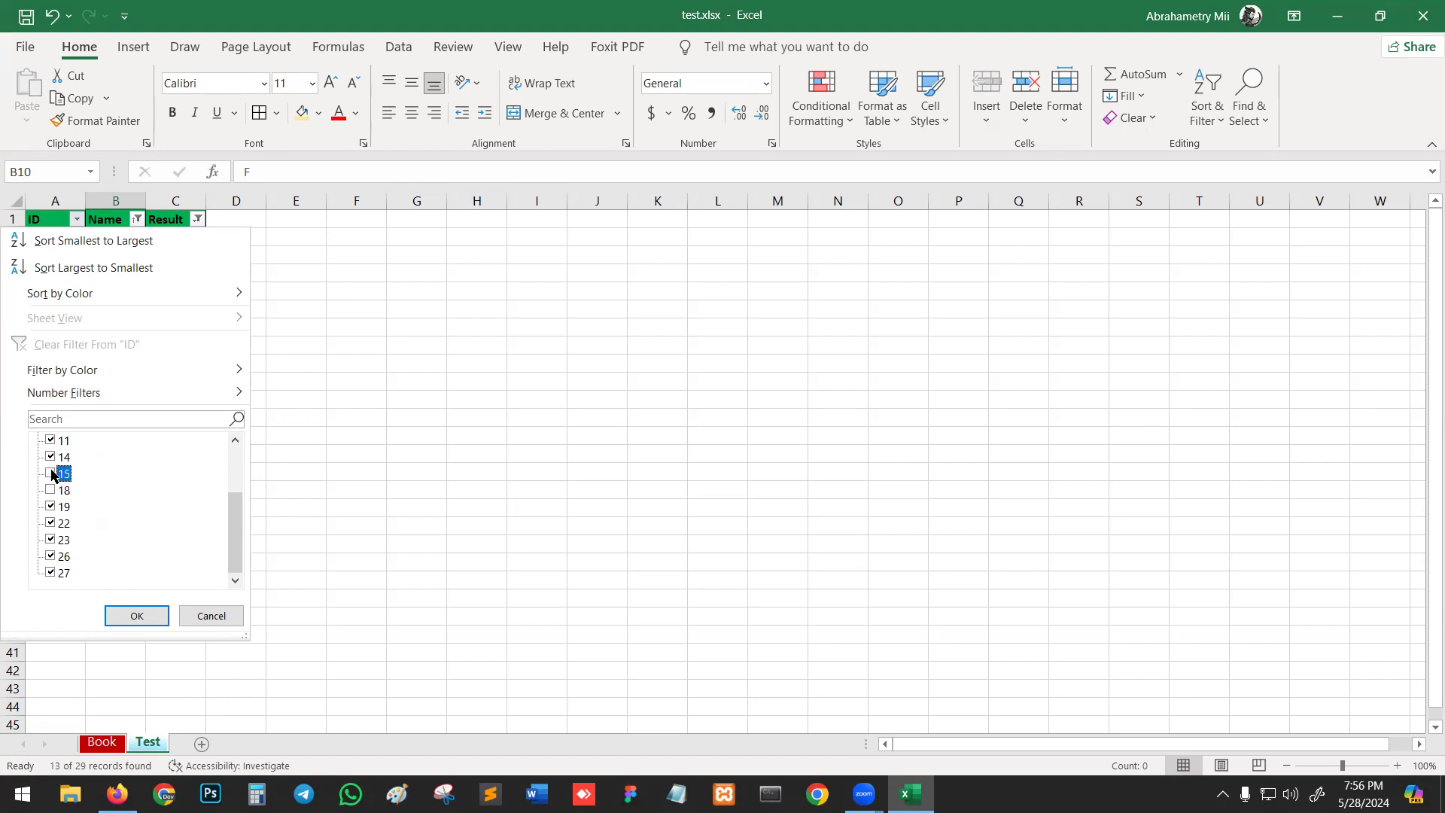
click(129, 617)
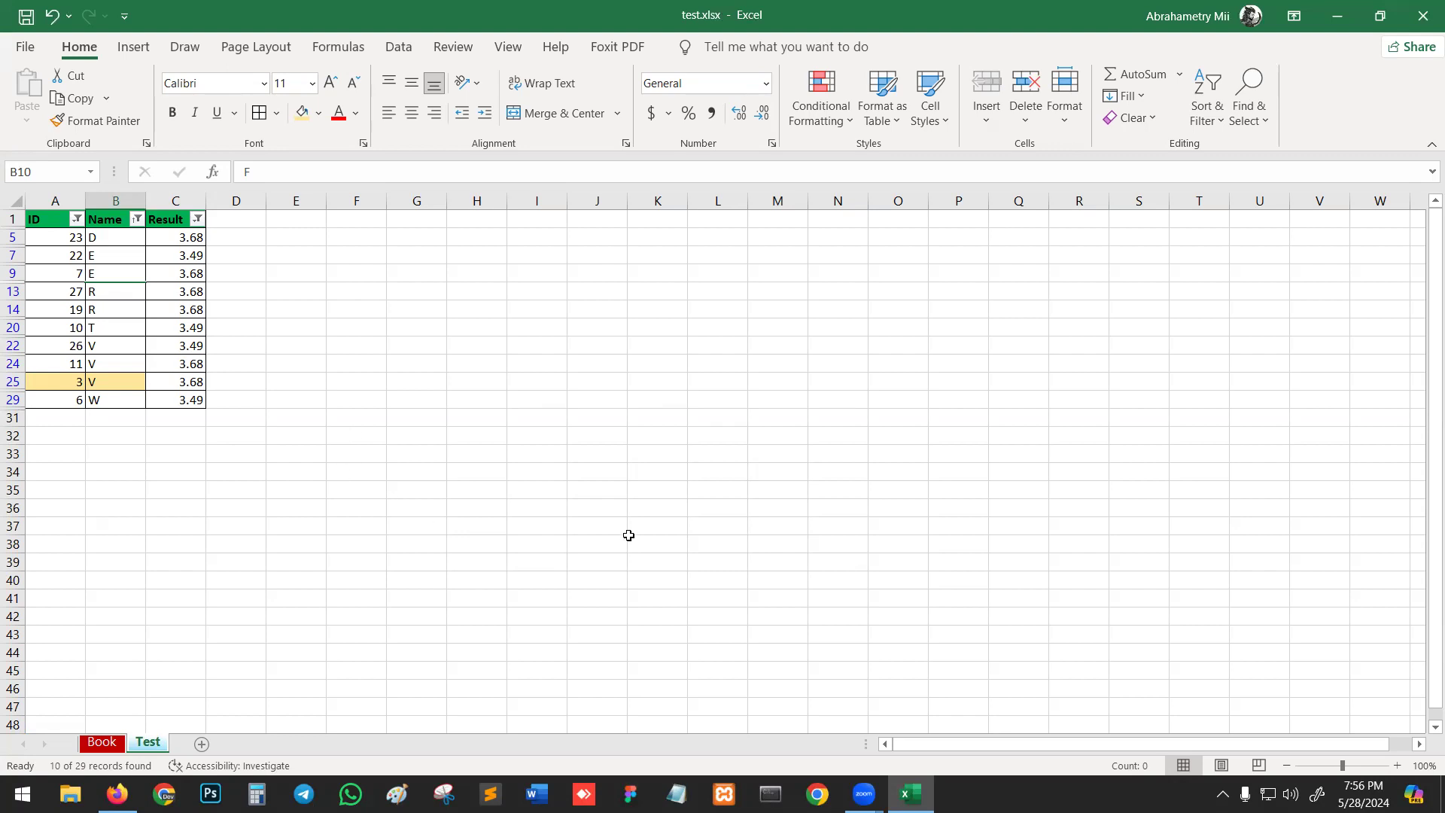
Undo the filters on the ID, Result and Name columns
key(ctrl+z)
key(ctrl+z)
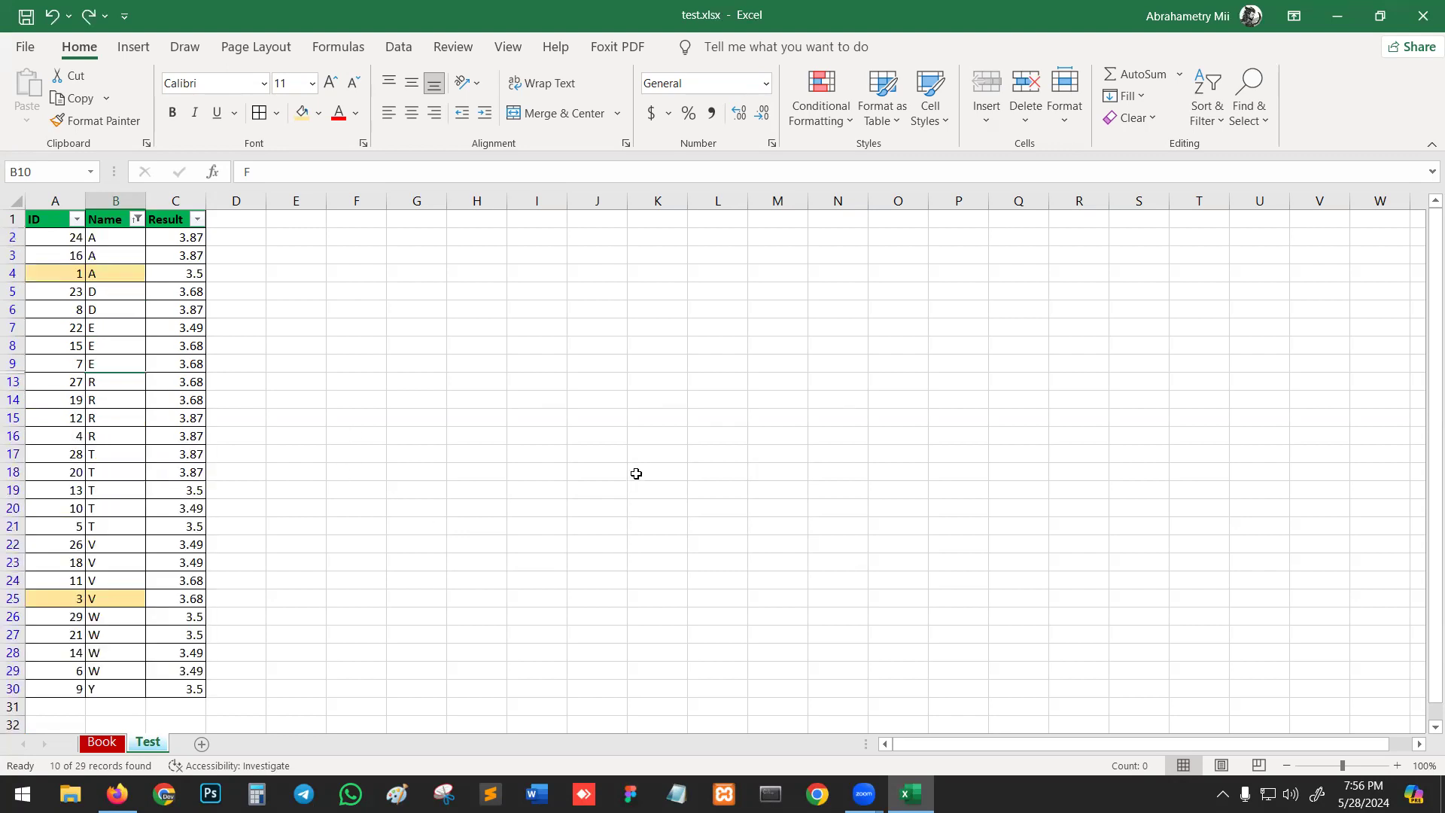
key(ctrl+z)
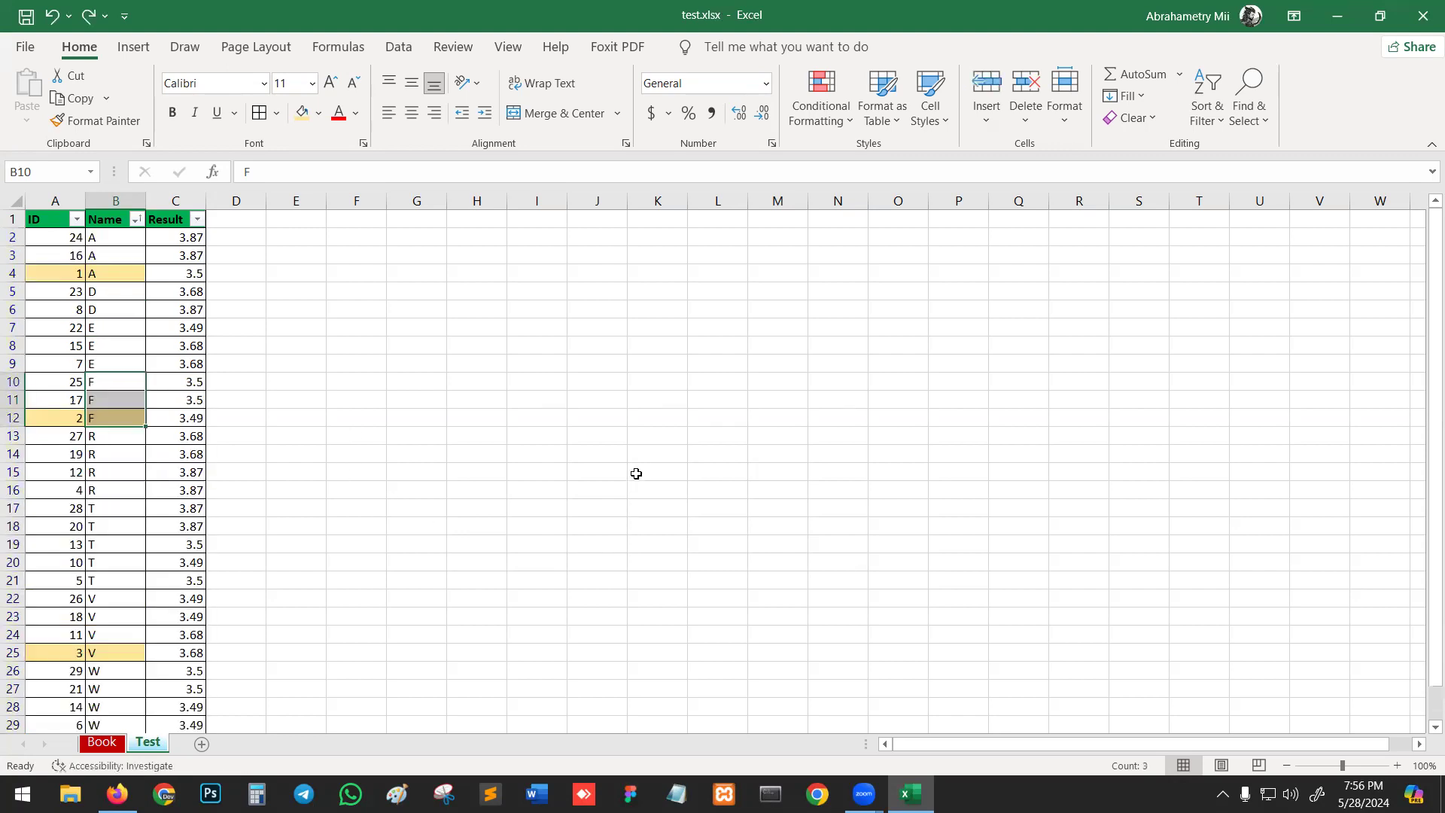
Delete the cycle diagram and the laptop picture beside the routine table on the Book sheet
click(107, 752)
click(381, 474)
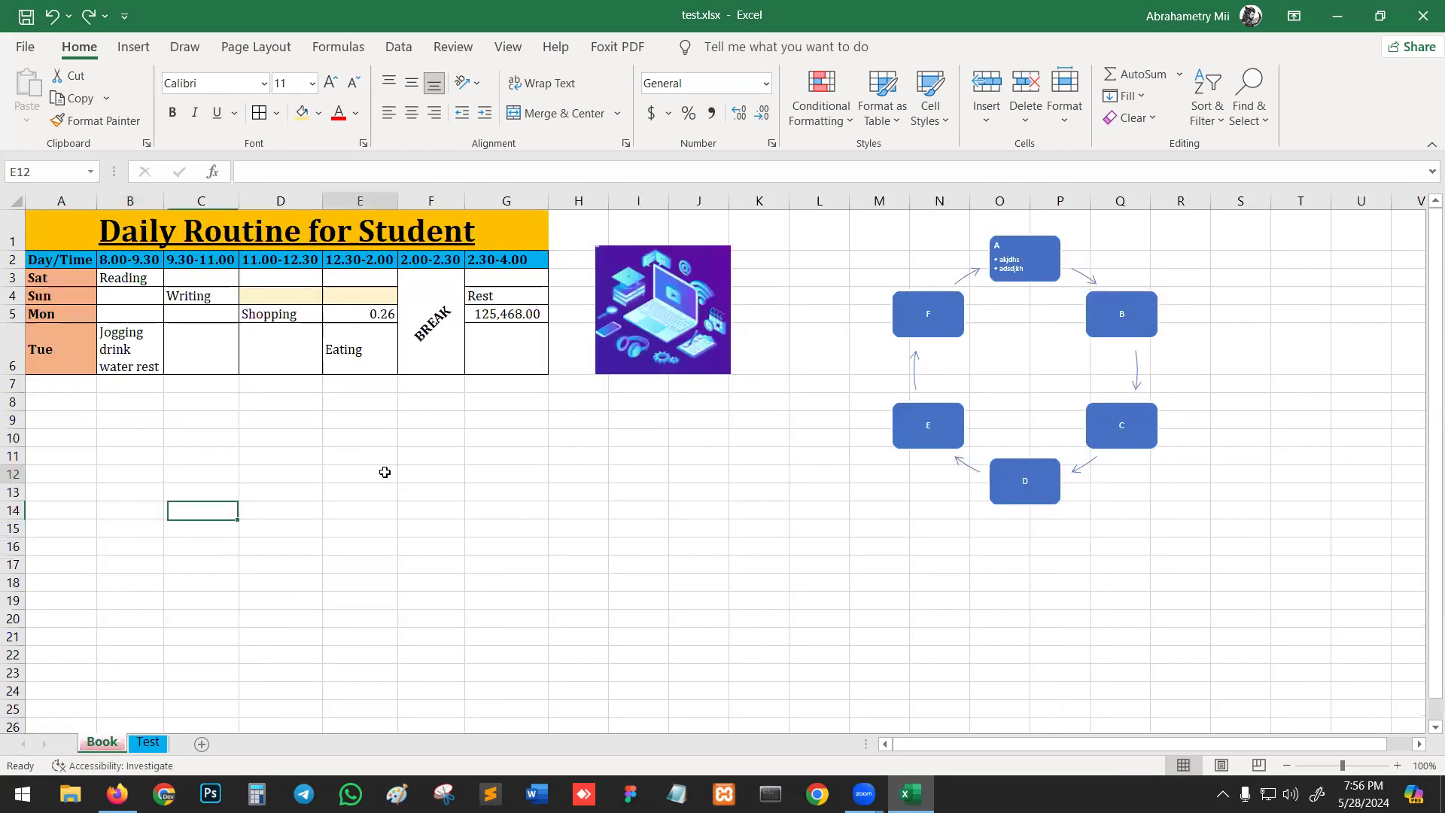
click(1021, 384)
key(Delete)
click(696, 316)
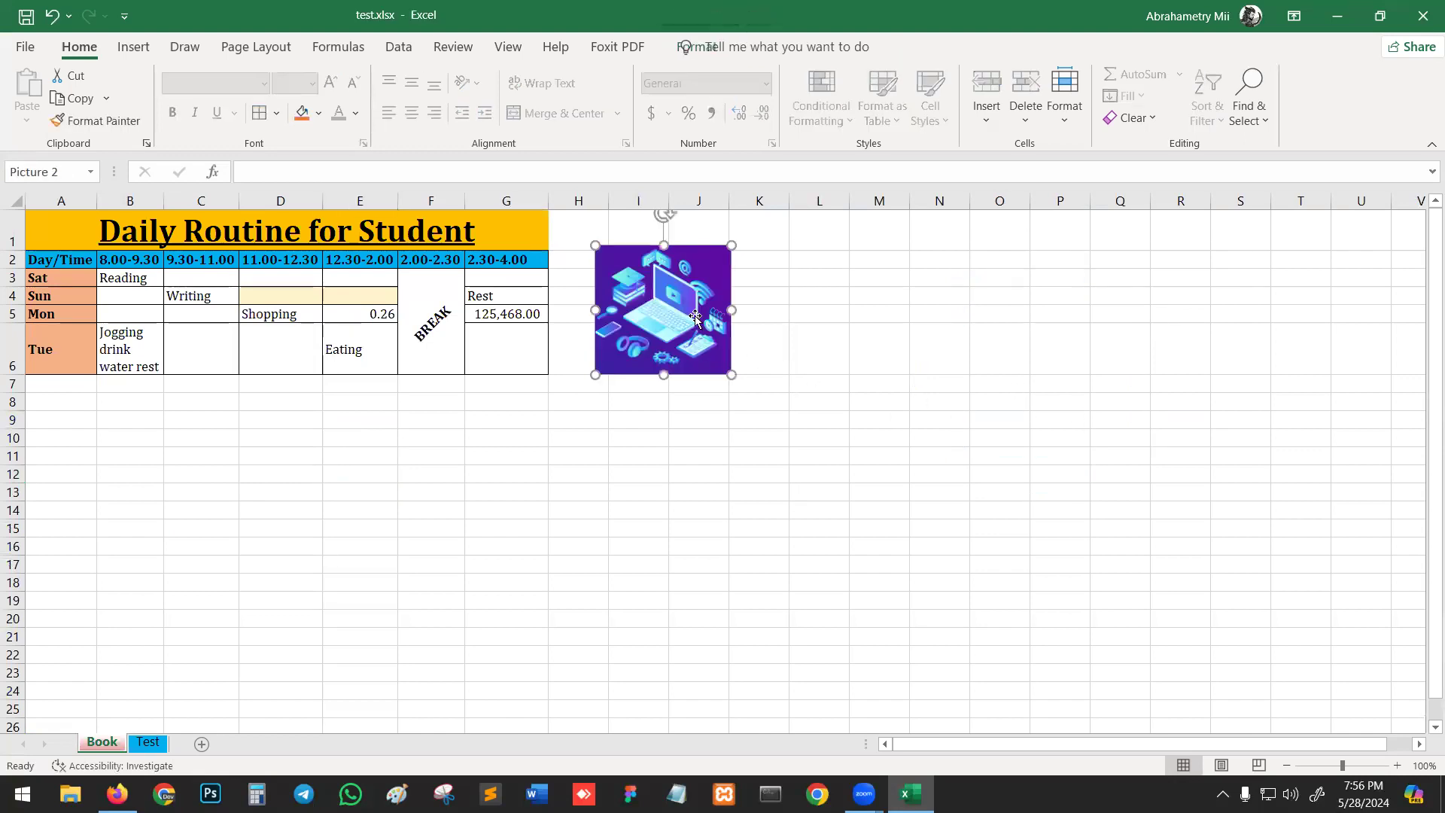
key(Delete)
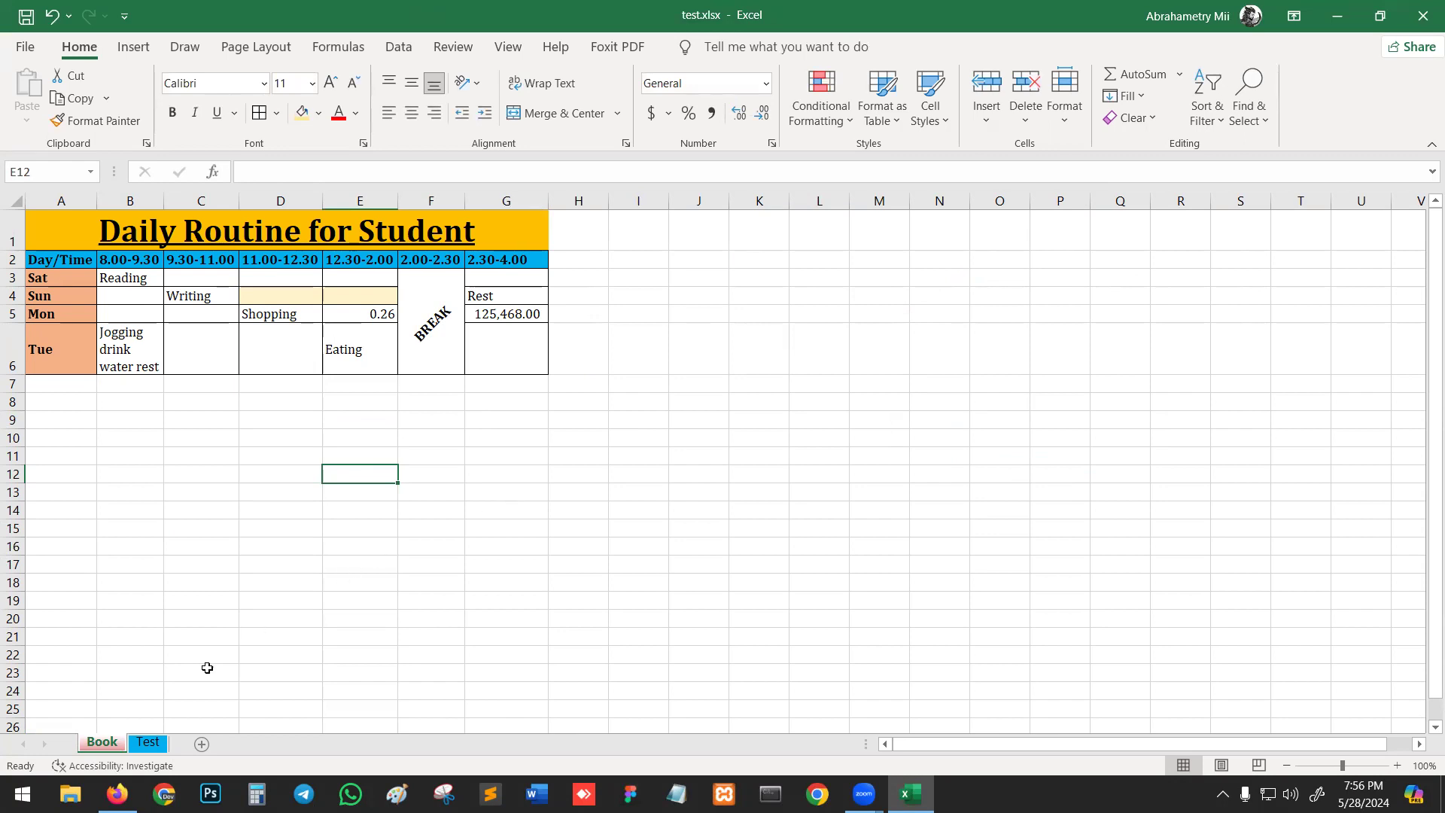
Switch to the Google Classroom page in Firefox
click(117, 794)
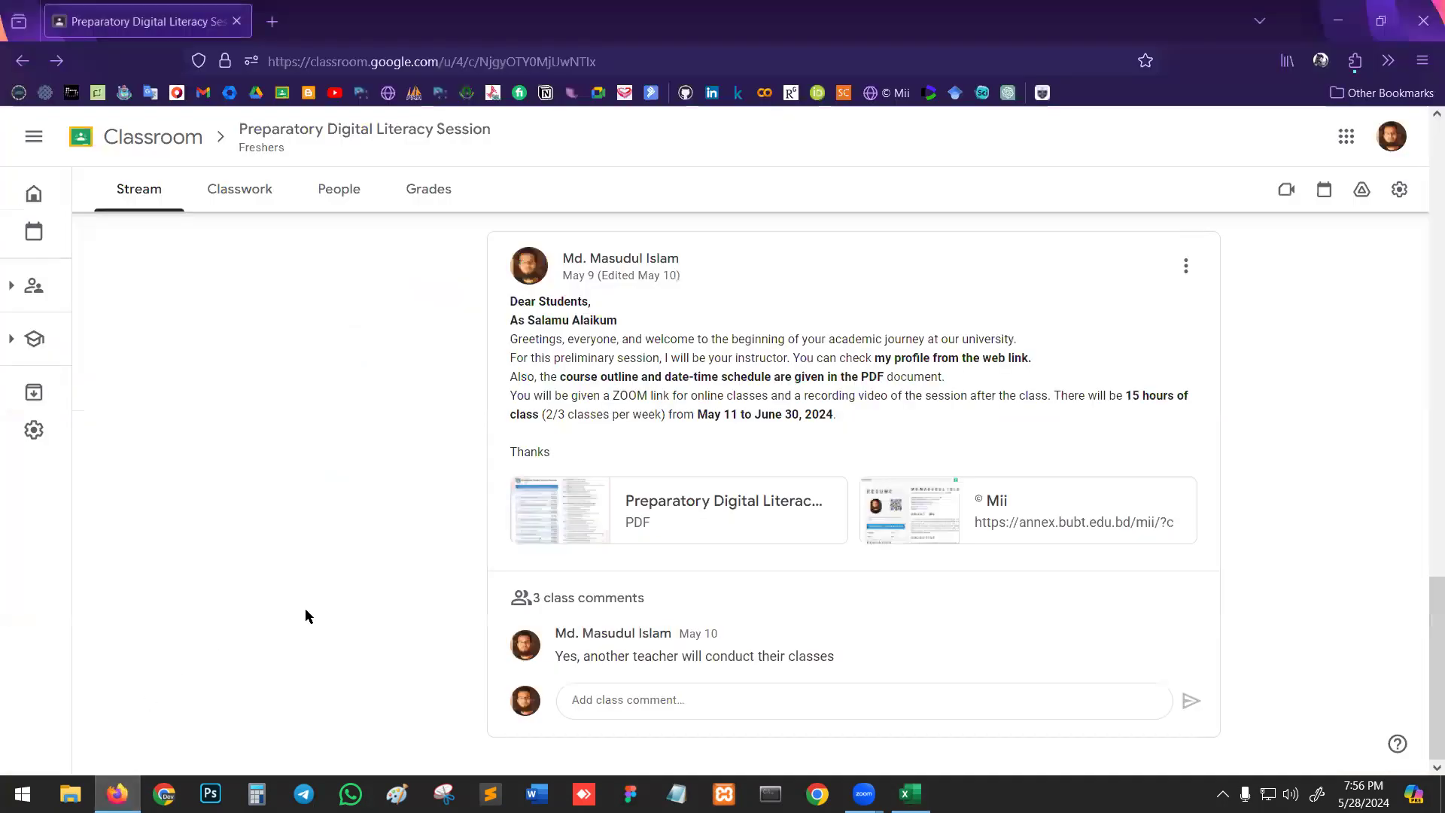
Search Google for "computer" in a new browser tab and copy the featured definition paragraph
click(272, 17)
text(copute)
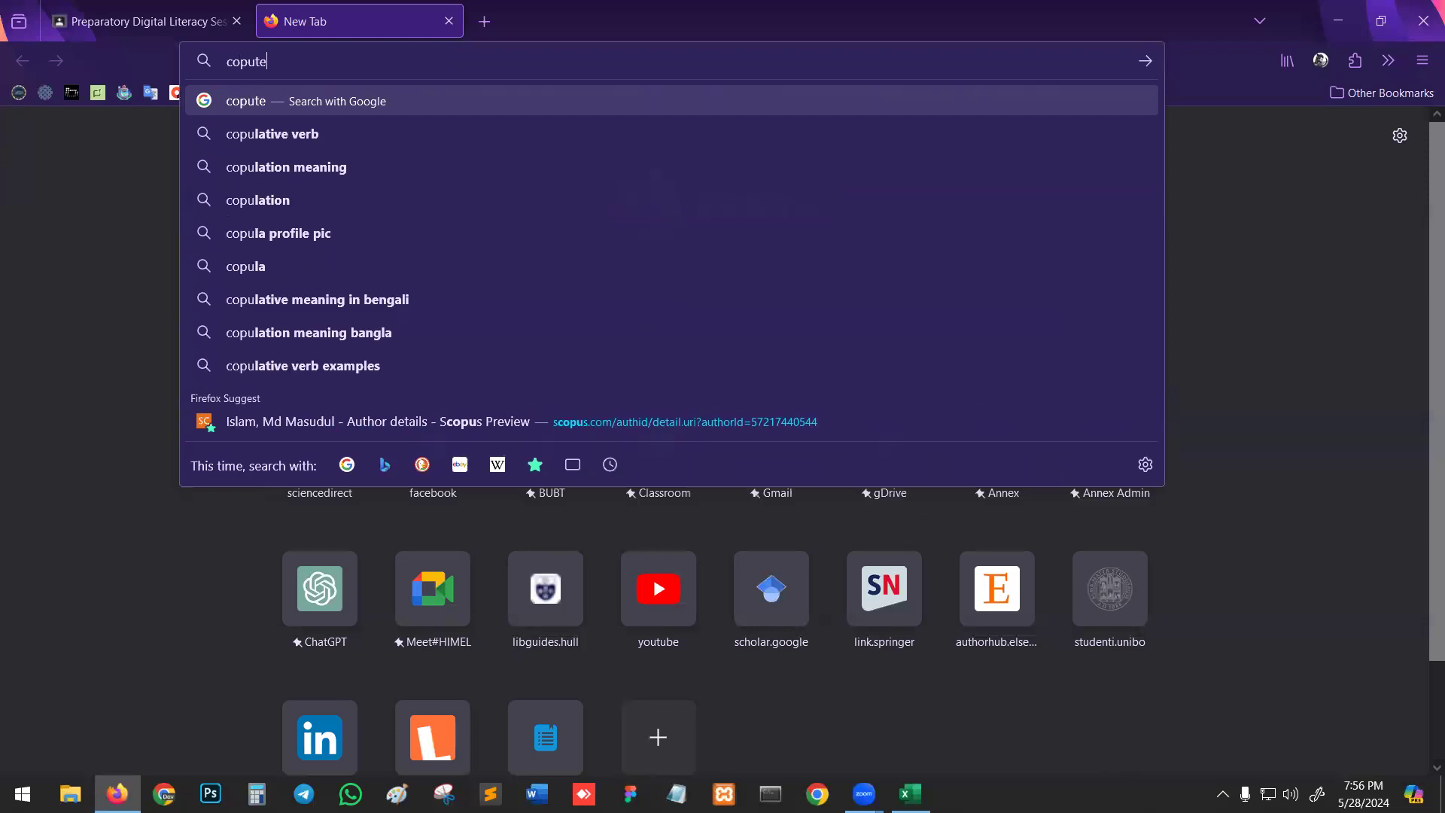
text(r)
key(Down)
key(Return)
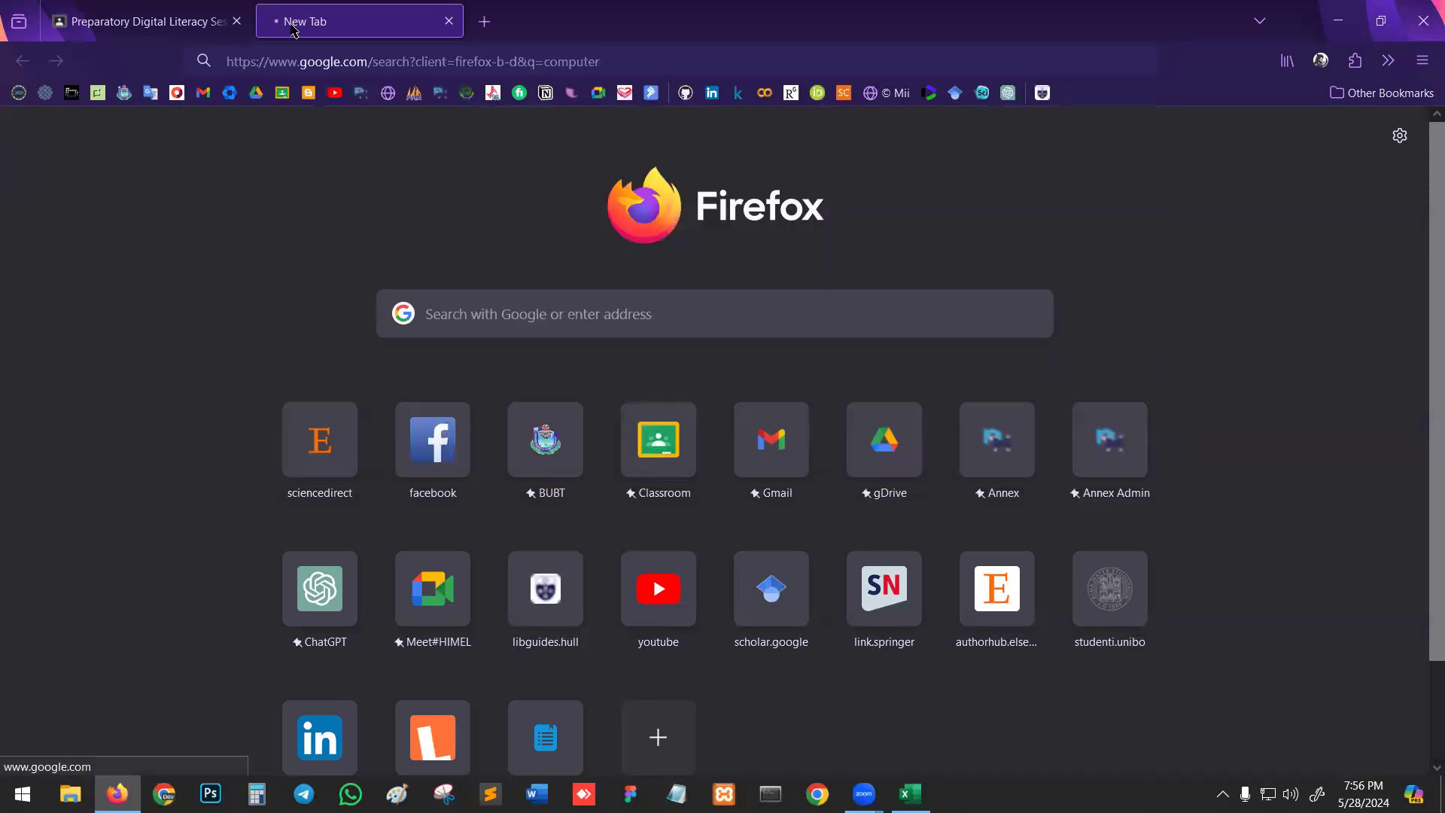
drag(184, 307, 276, 459)
key(ctrl+c)
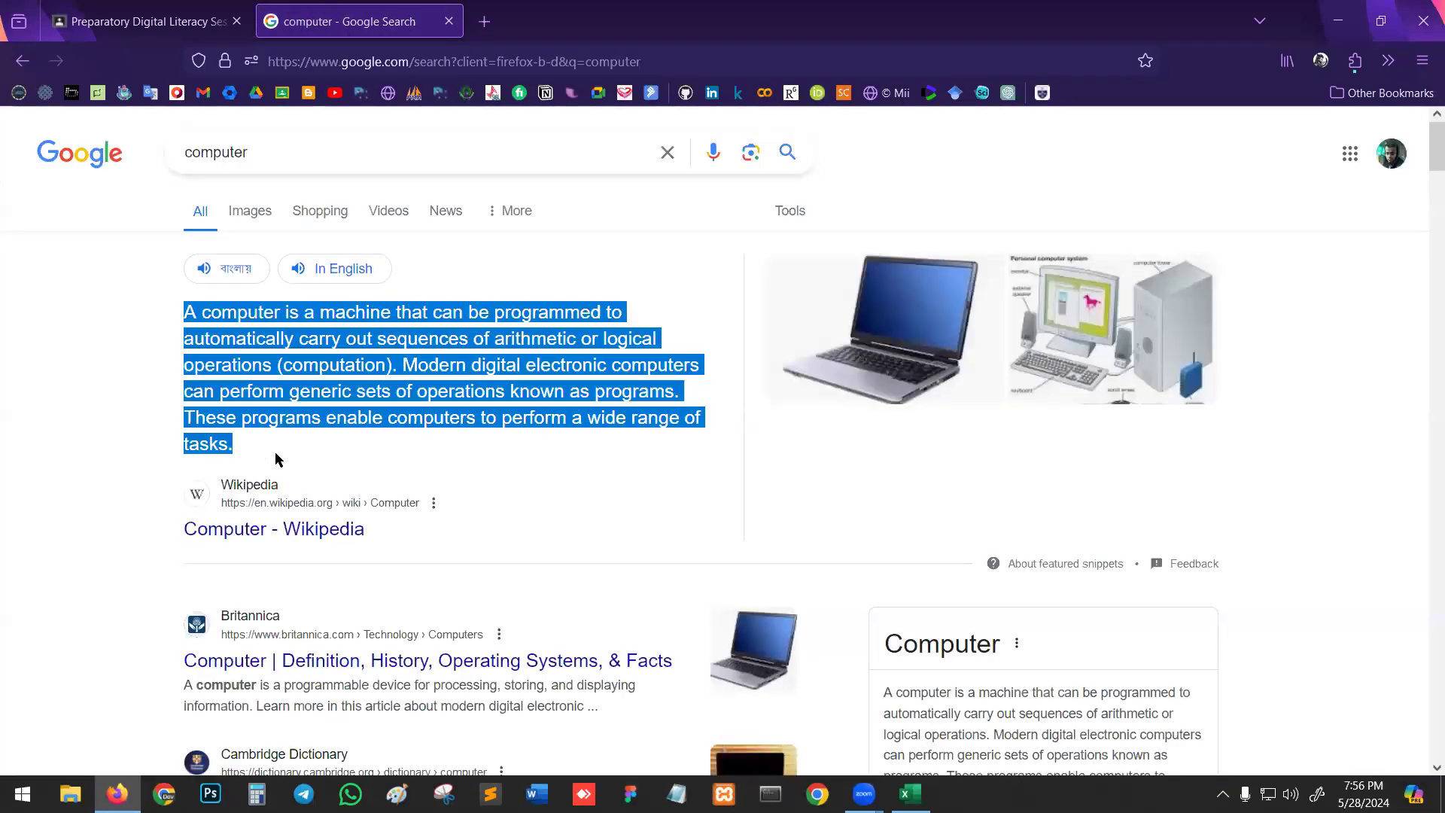
click(276, 455)
Switch to Excel and paste the copied definition into cell A12 of the Book sheet
key(alt+Tab)
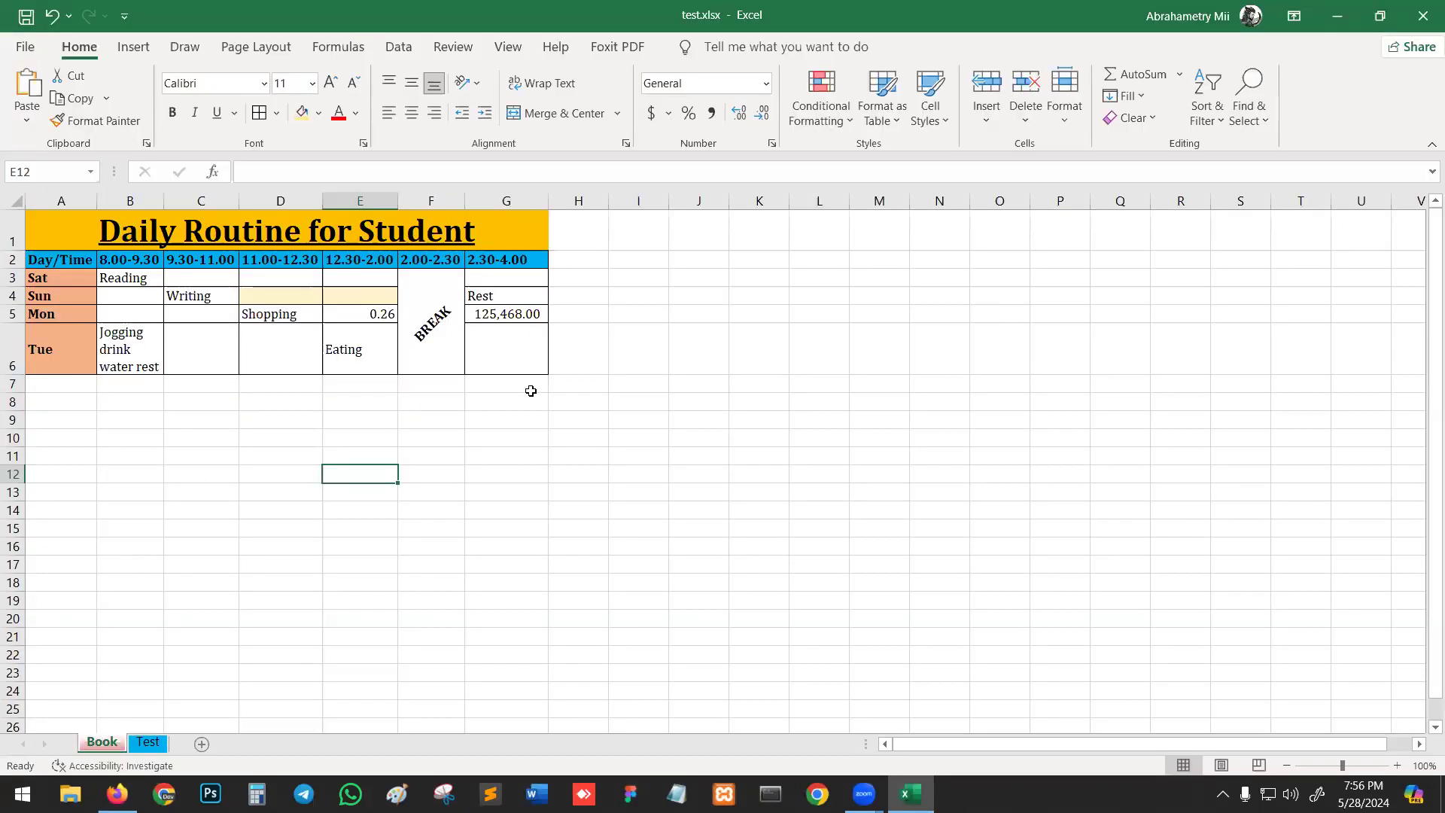
click(89, 476)
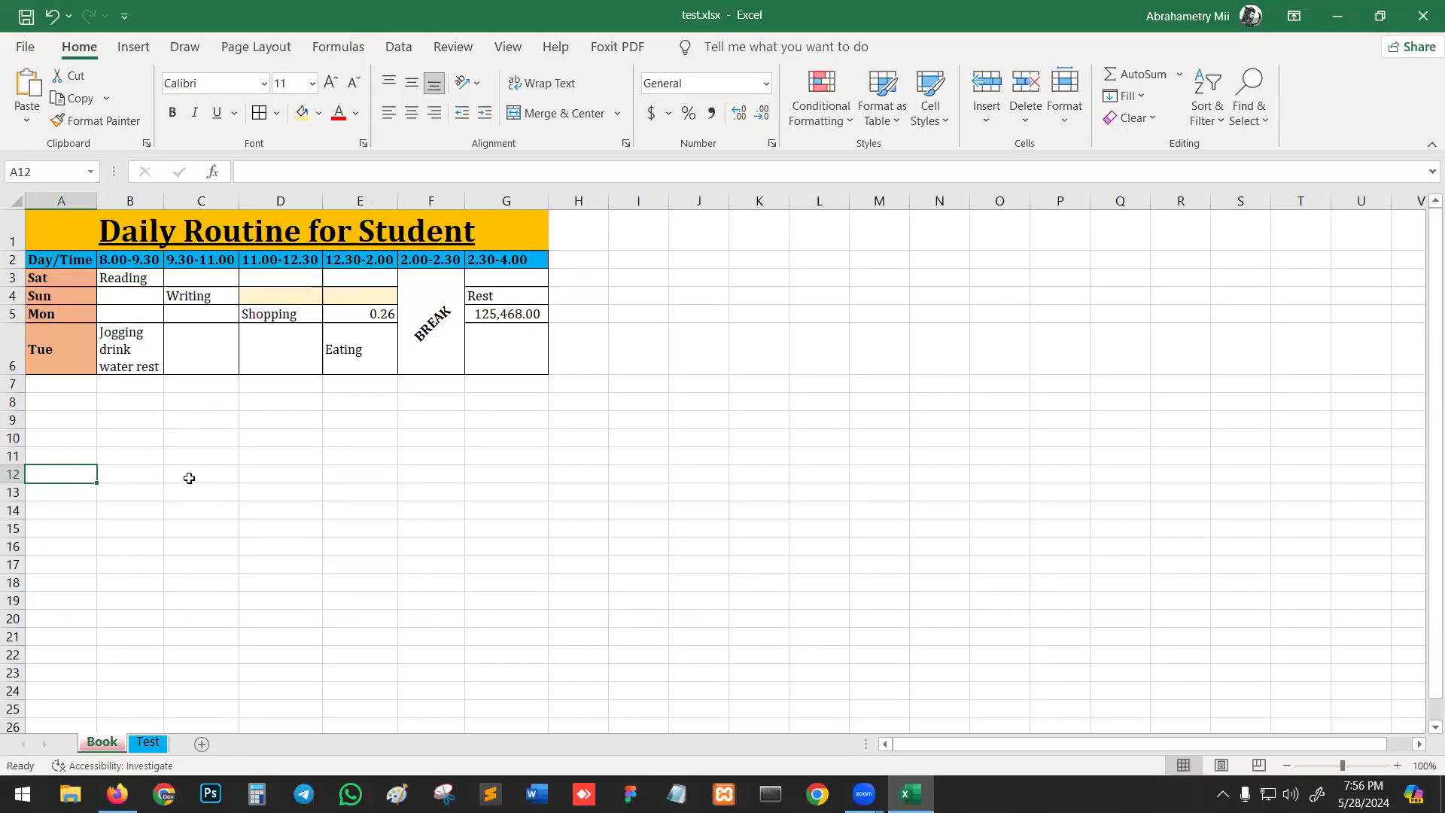
key(ctrl+v)
click(507, 558)
click(638, 582)
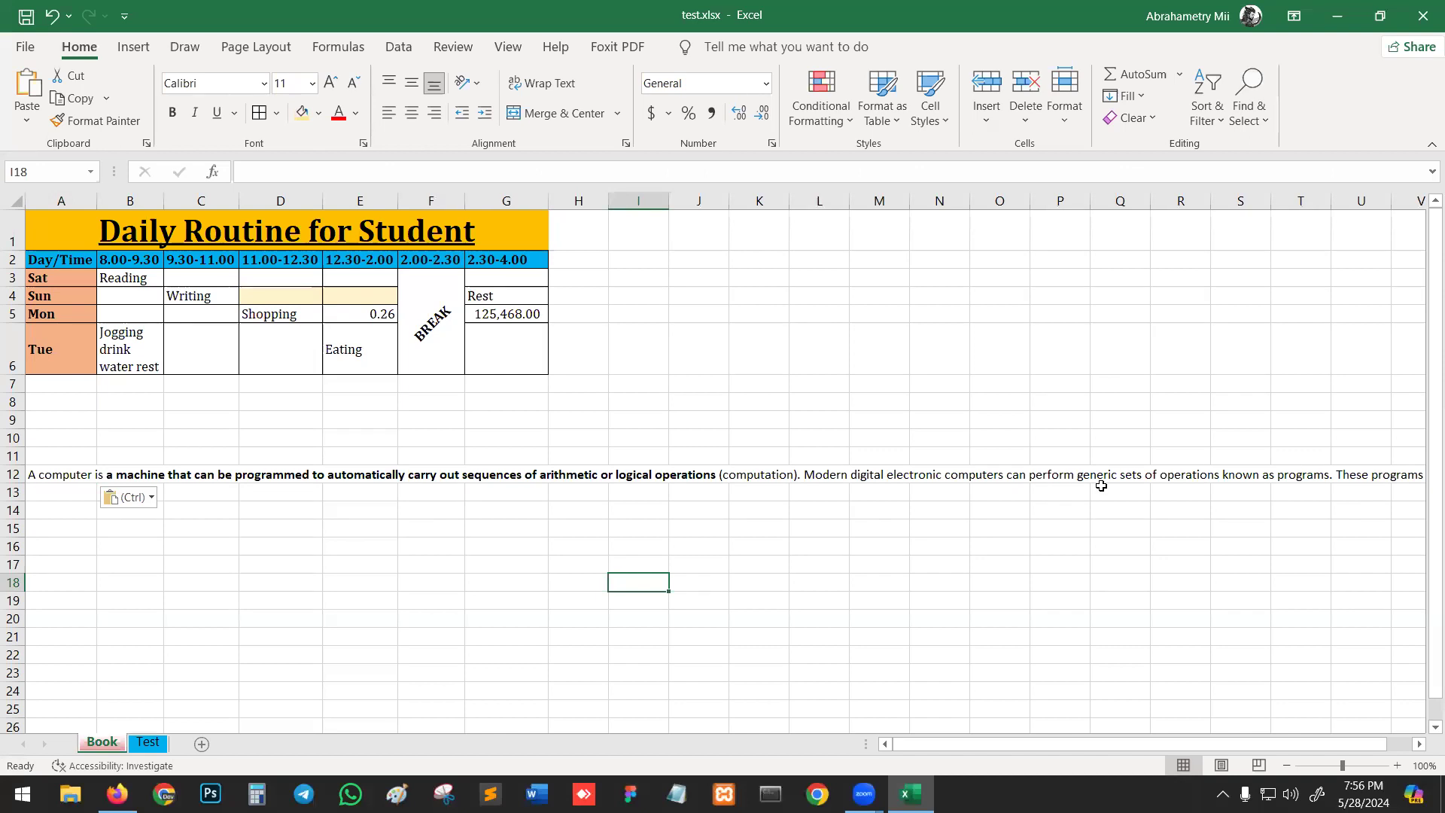
Try wrapping the definition text in cell A12, and undo both the wrapping and the paste
click(62, 479)
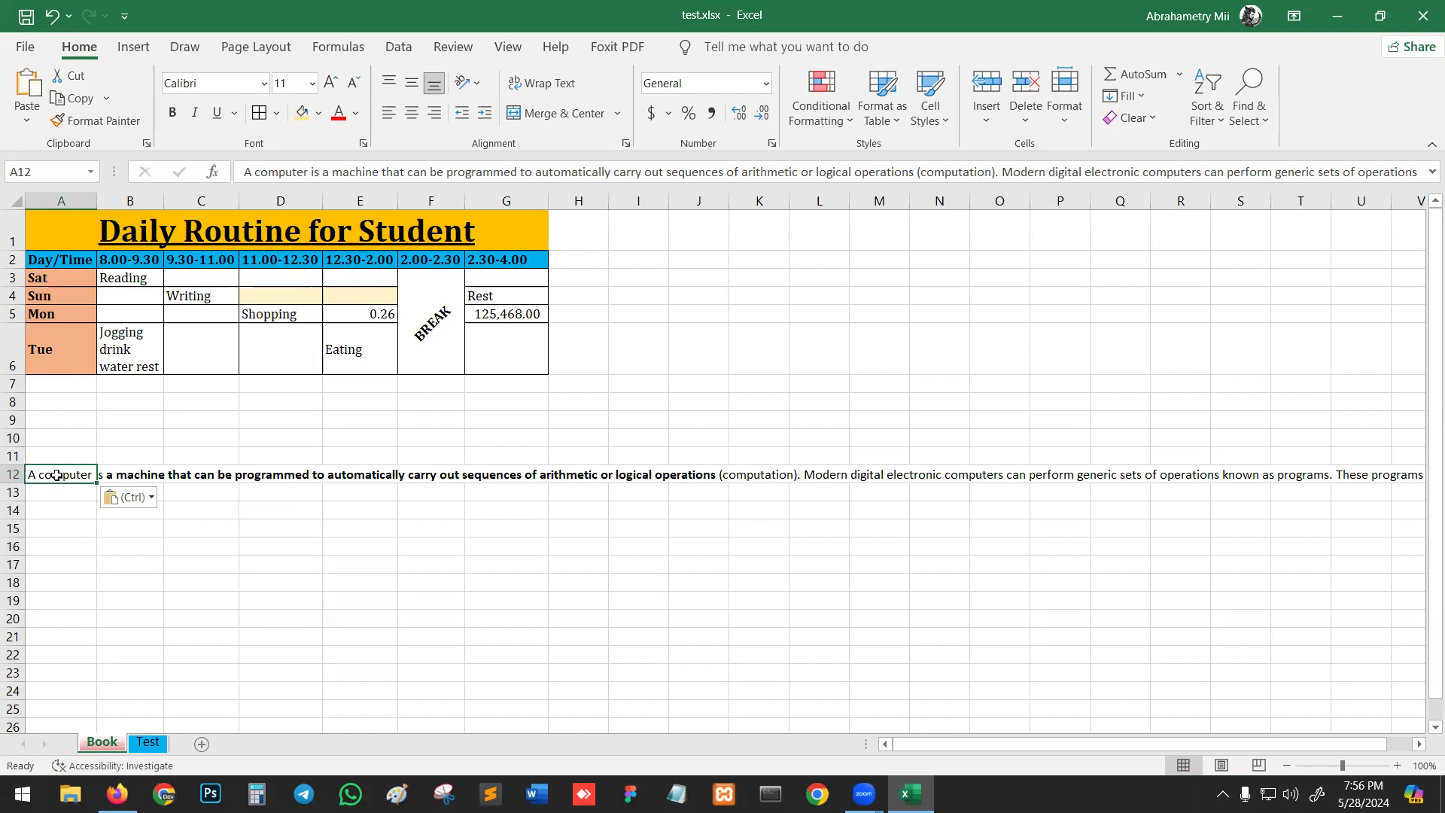
click(554, 85)
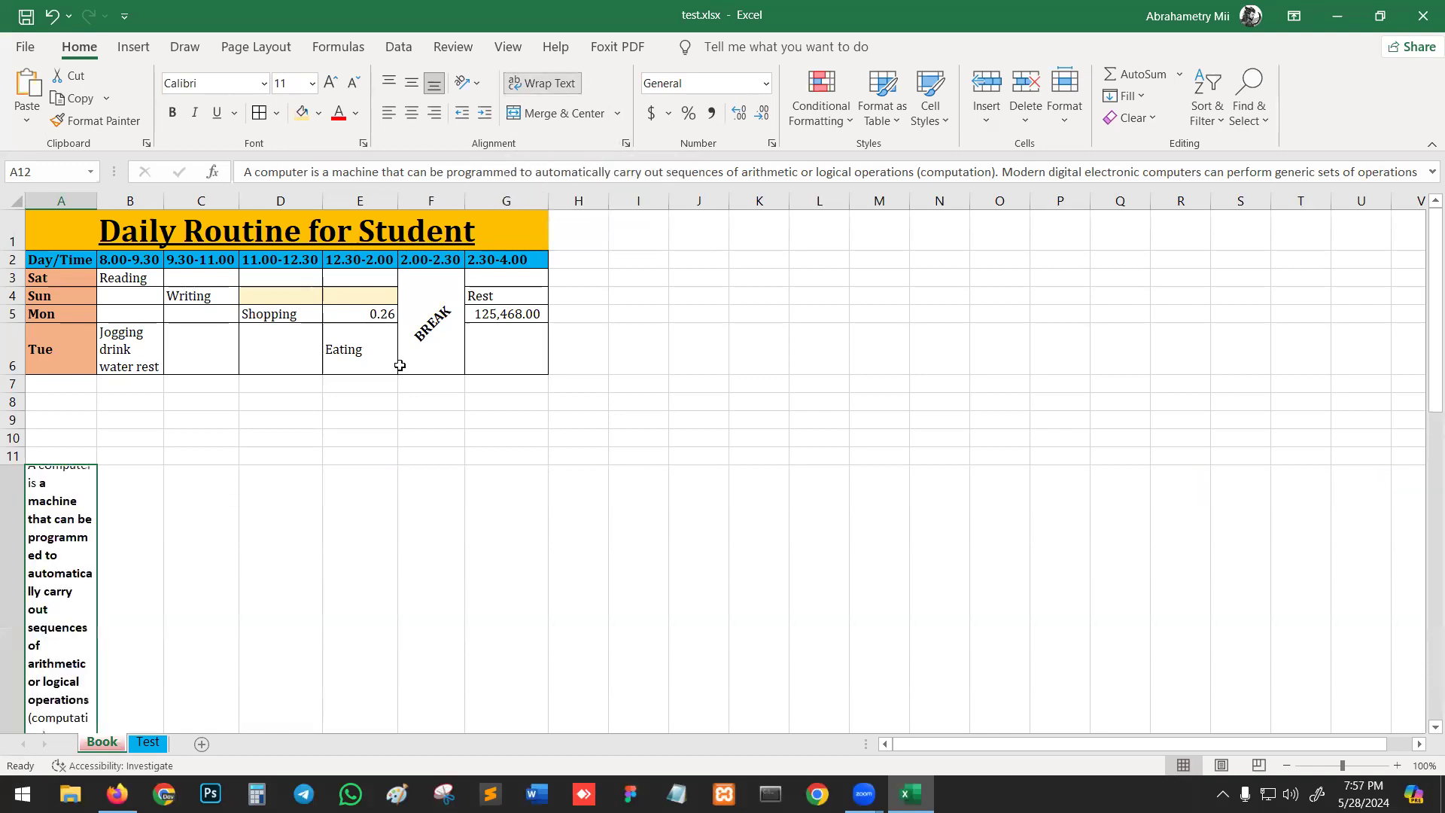
scroll(62, 585, down, 4)
scroll(64, 590, up, 4)
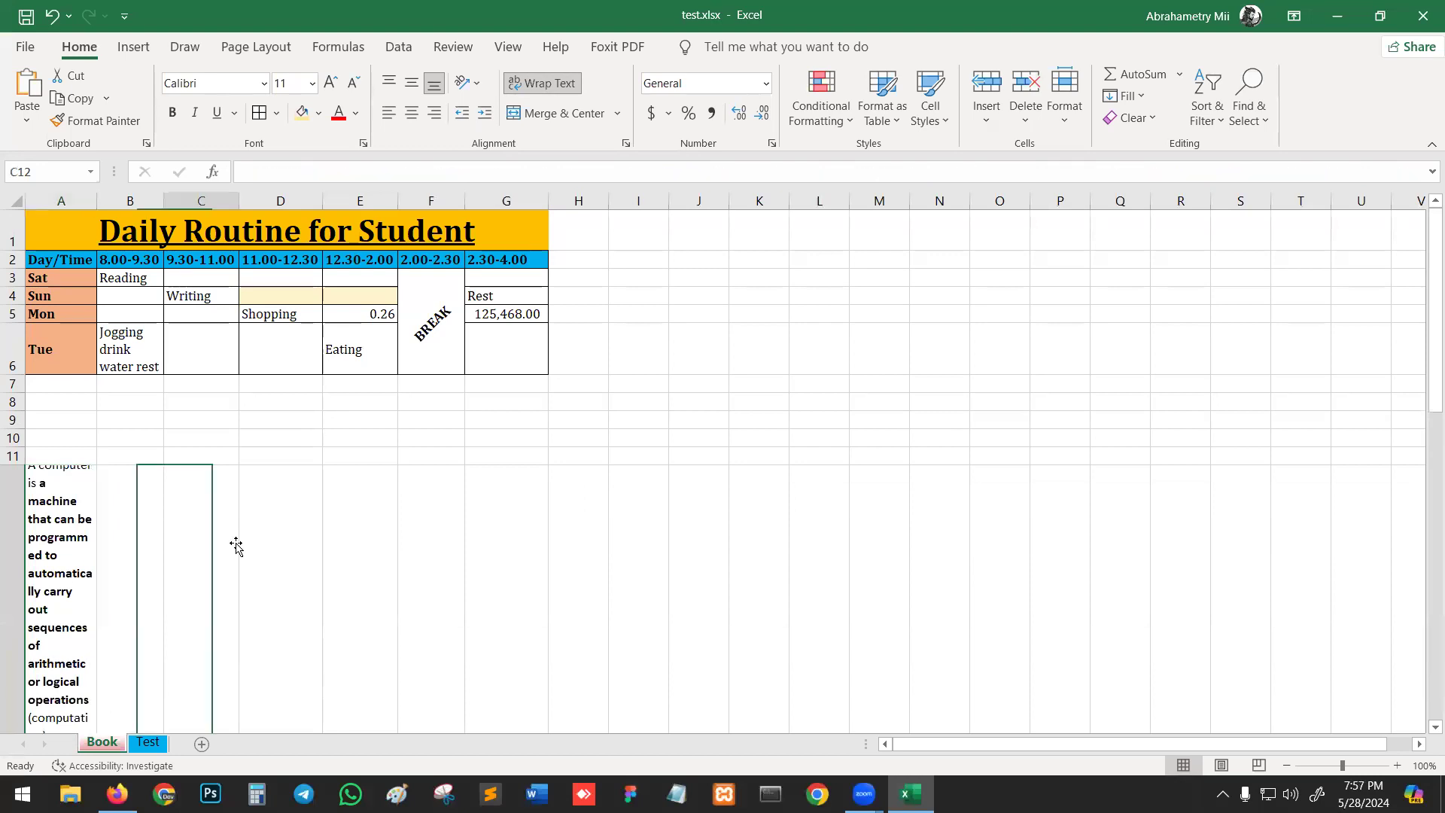
key(ctrl+z)
key(ctrl+z)
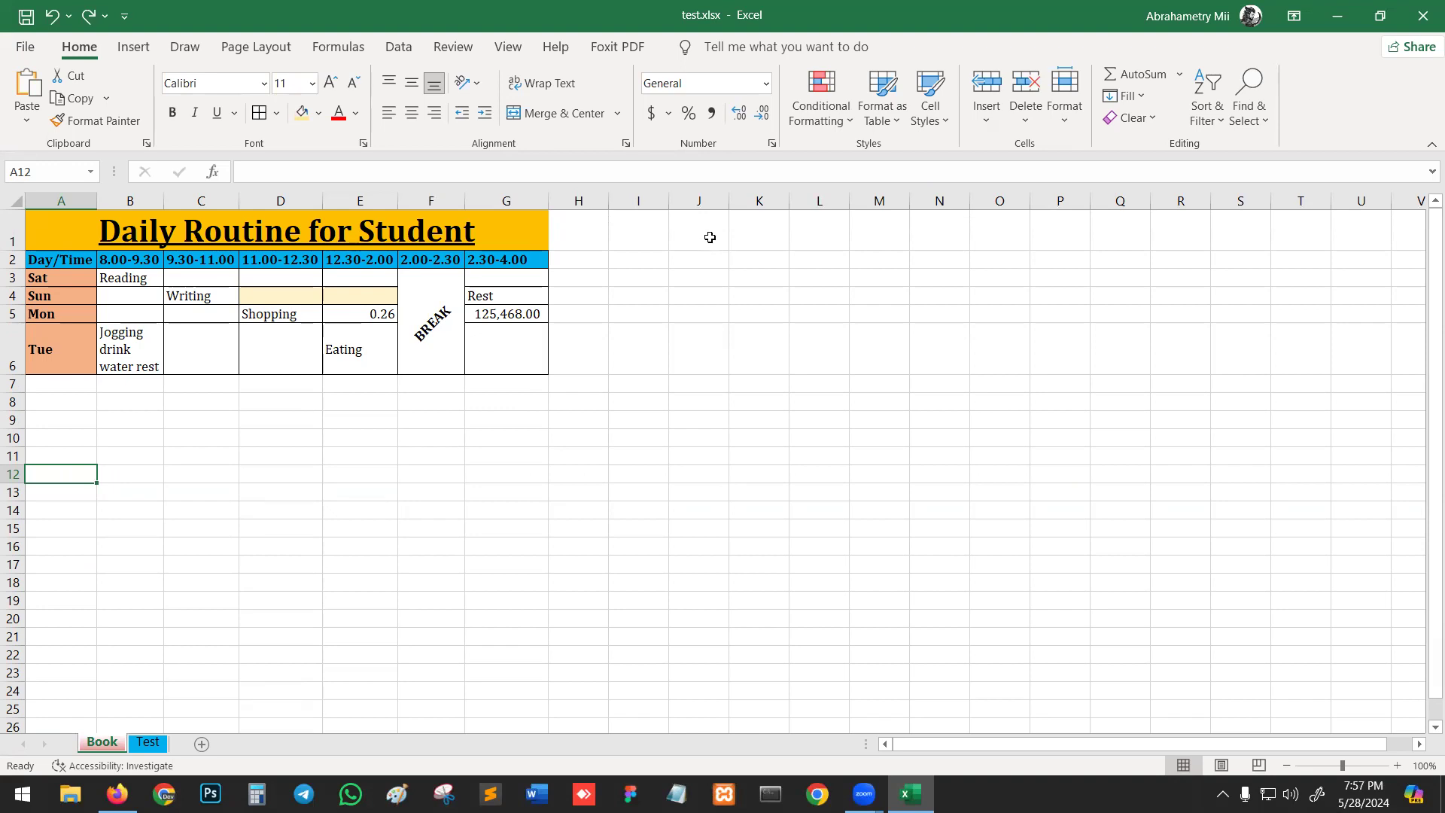
Try pasting the definition into cell J1 of the Book sheet, and undo the paste
click(710, 238)
key(ctrl+v)
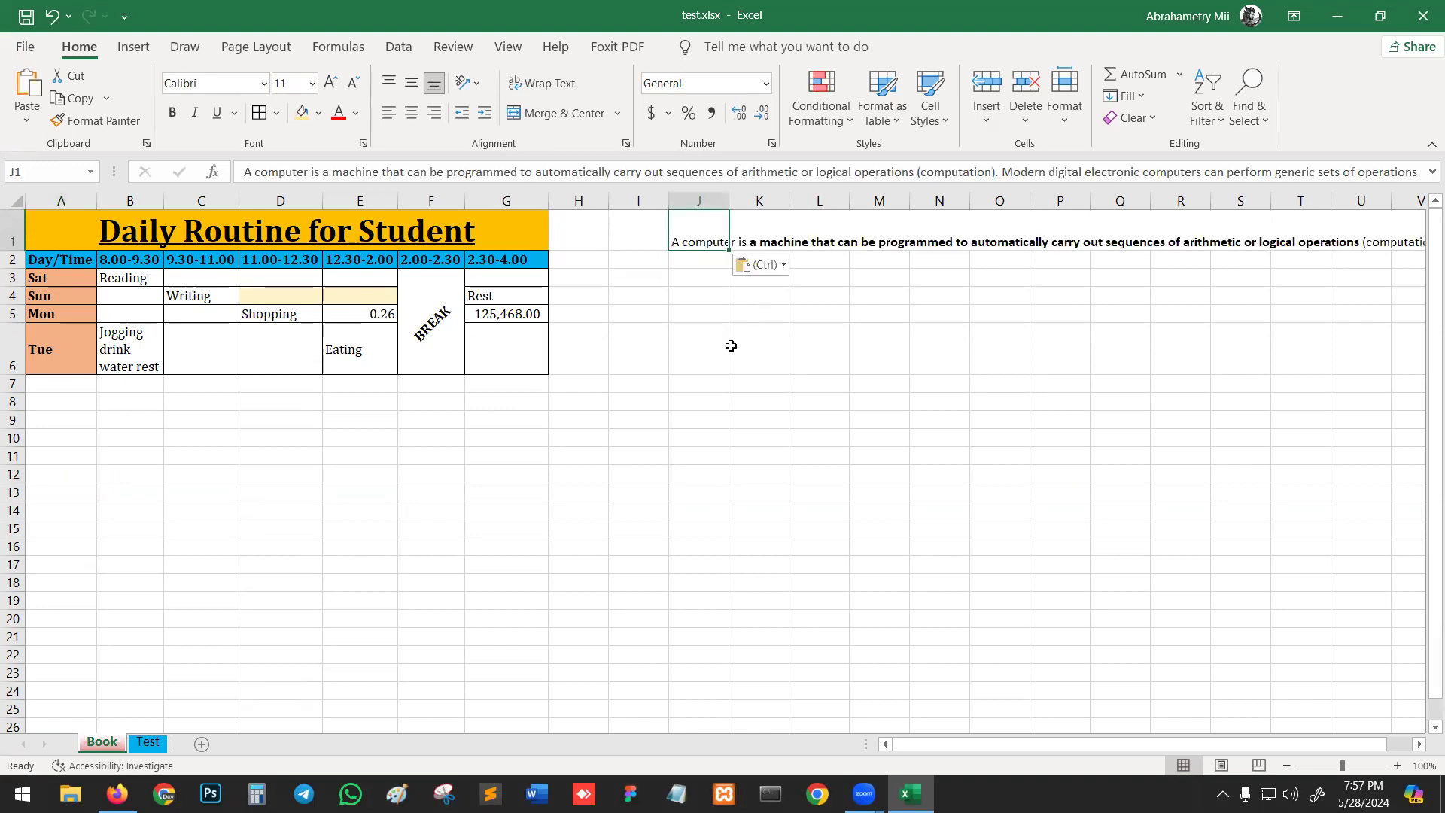
key(ctrl+z)
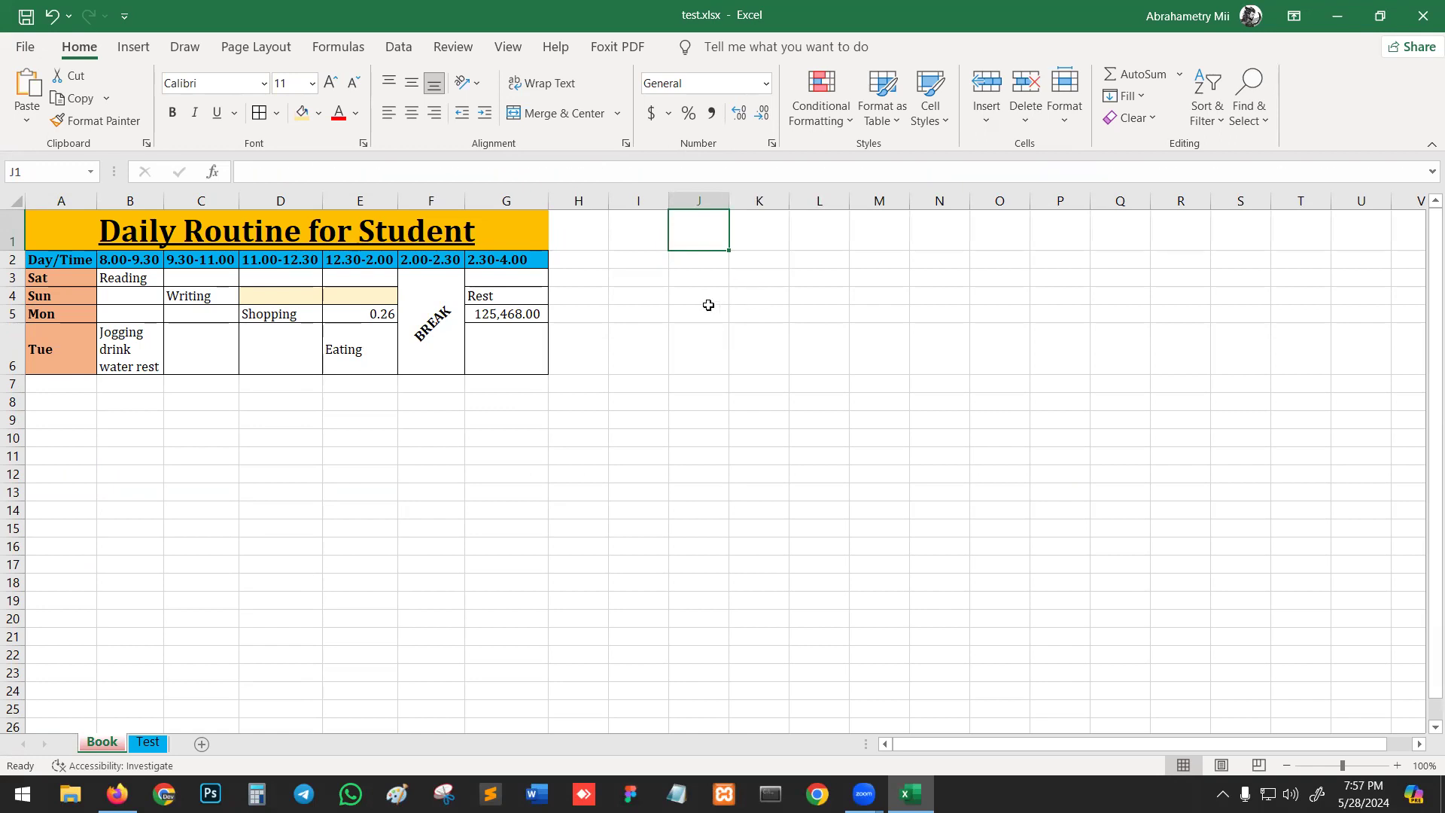
Paste the copied definition into cell F34 of the Test sheet, below the results list
click(144, 743)
scroll(532, 504, down, 13)
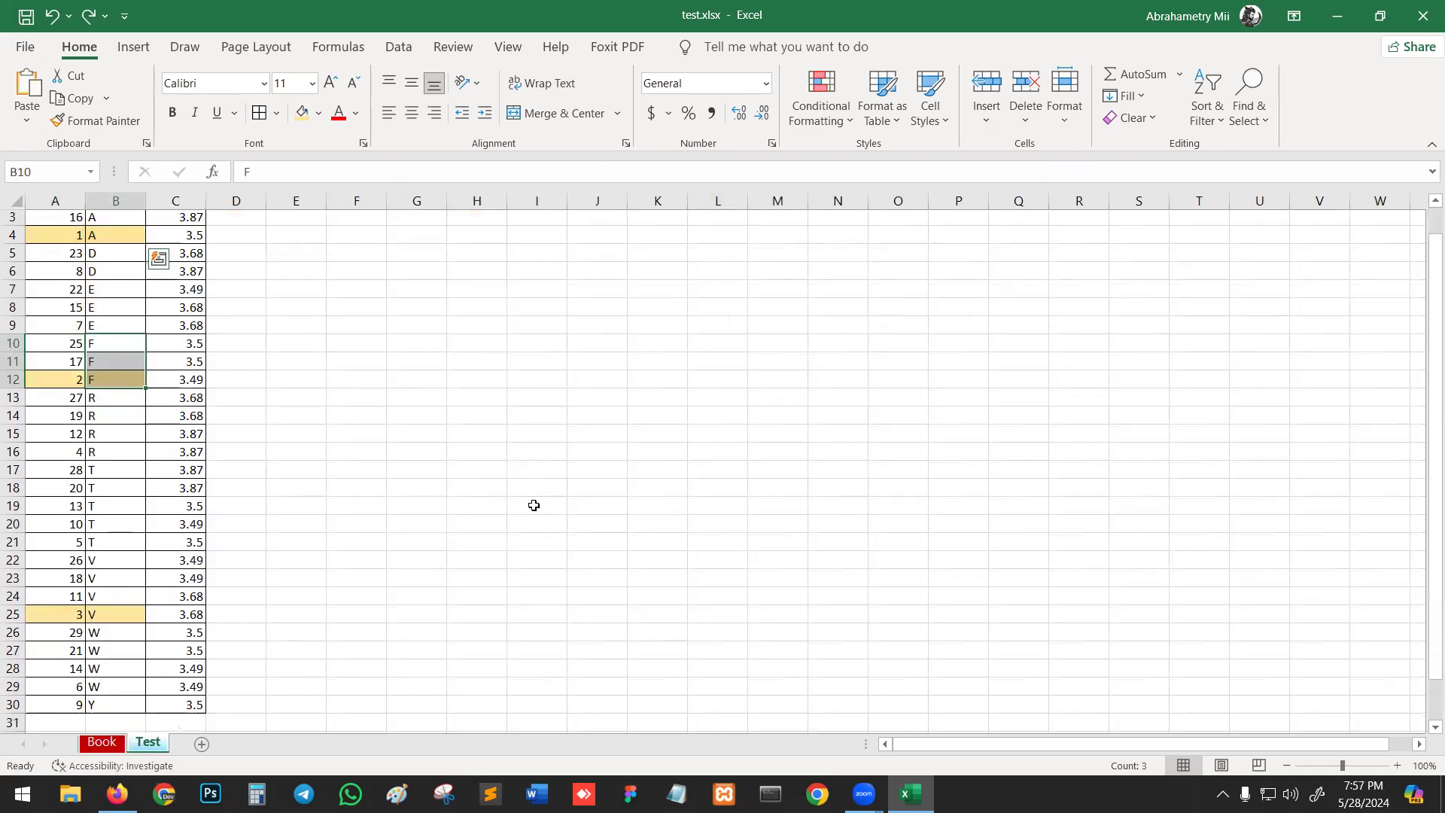
scroll(534, 505, up, 3)
click(111, 291)
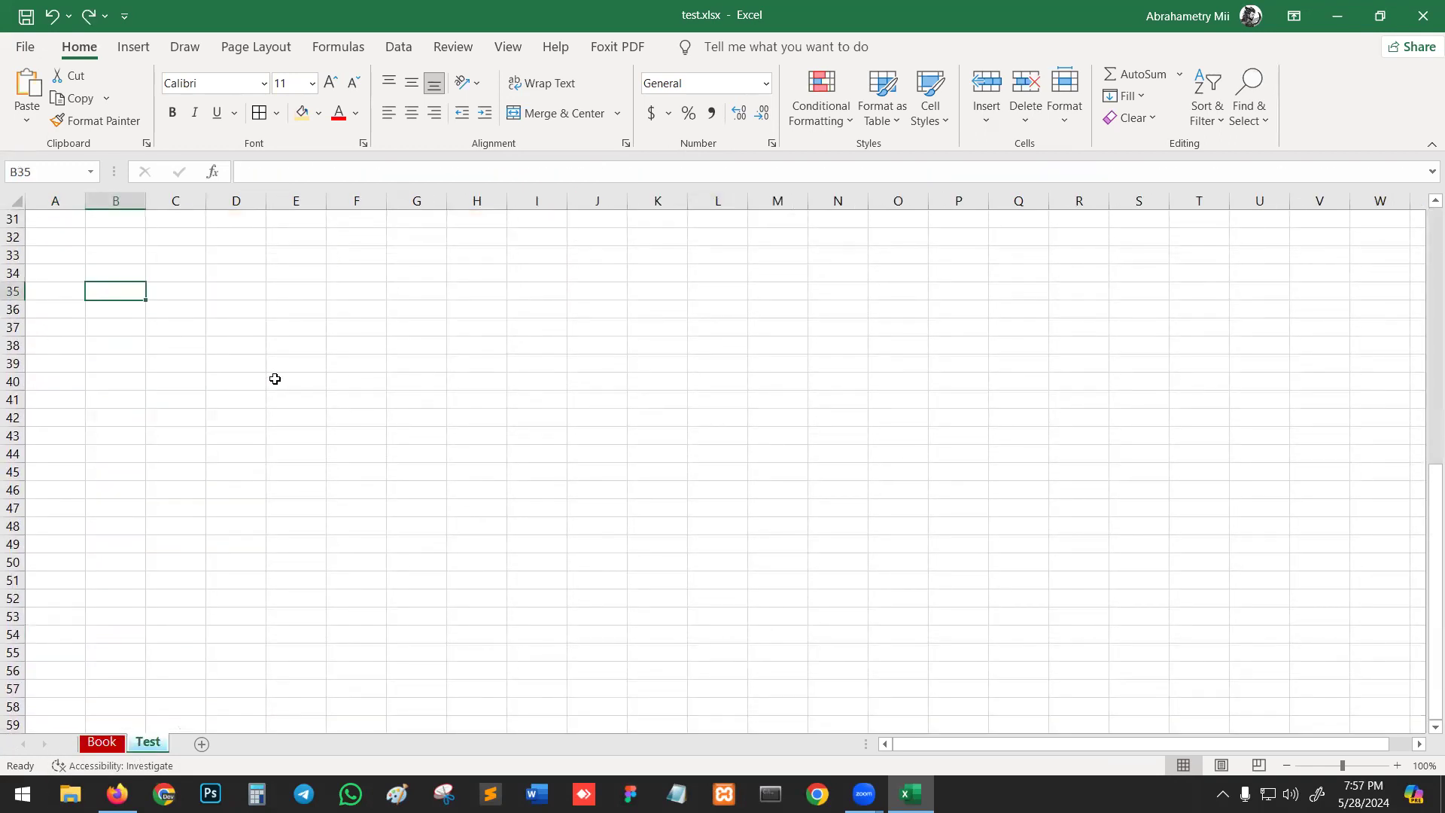
click(363, 274)
key(ctrl+v)
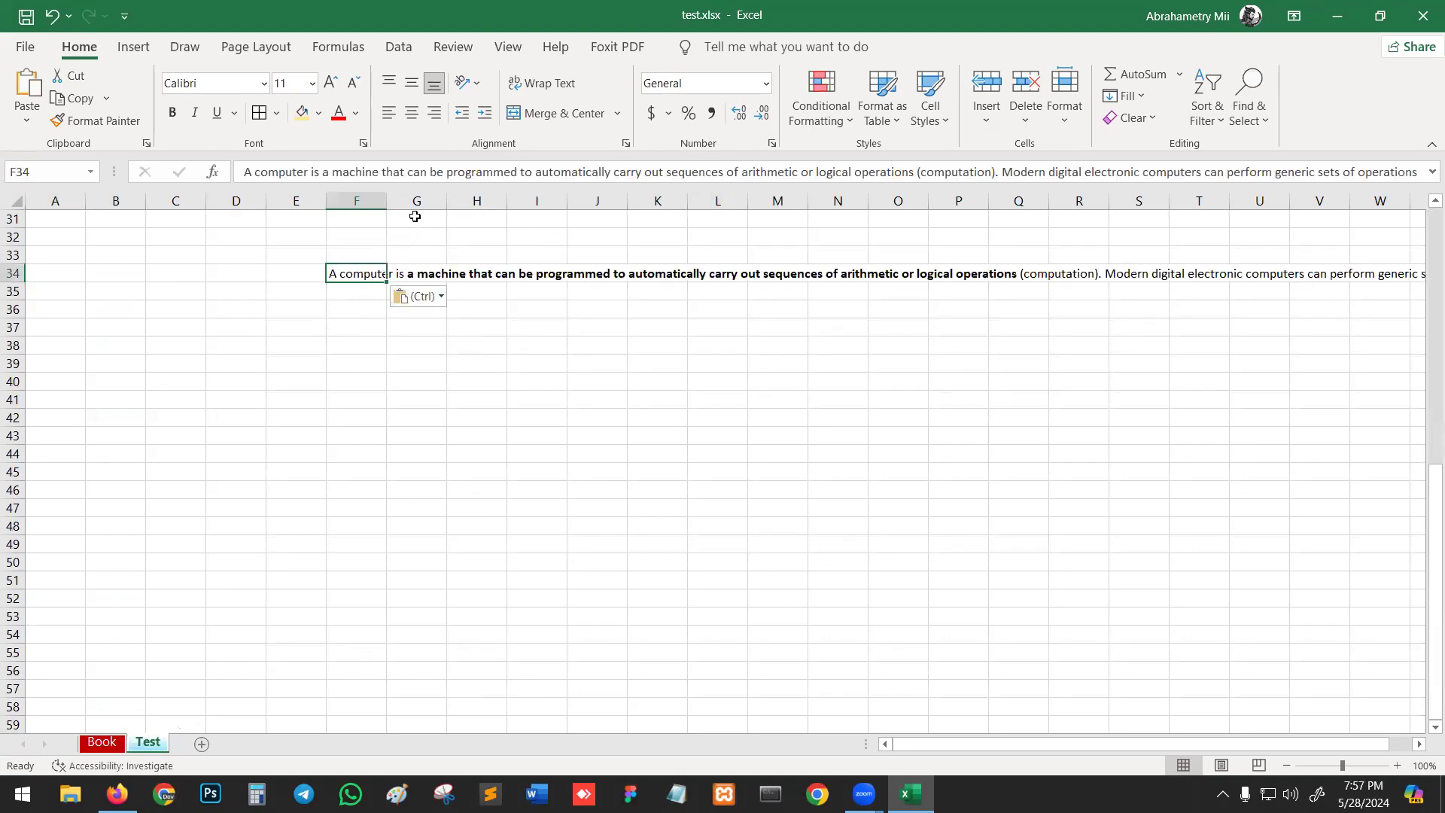
Widen column F on the Test sheet to several times its width, and try wrapping the text in F34, undoing the wrap
drag(387, 201, 855, 204)
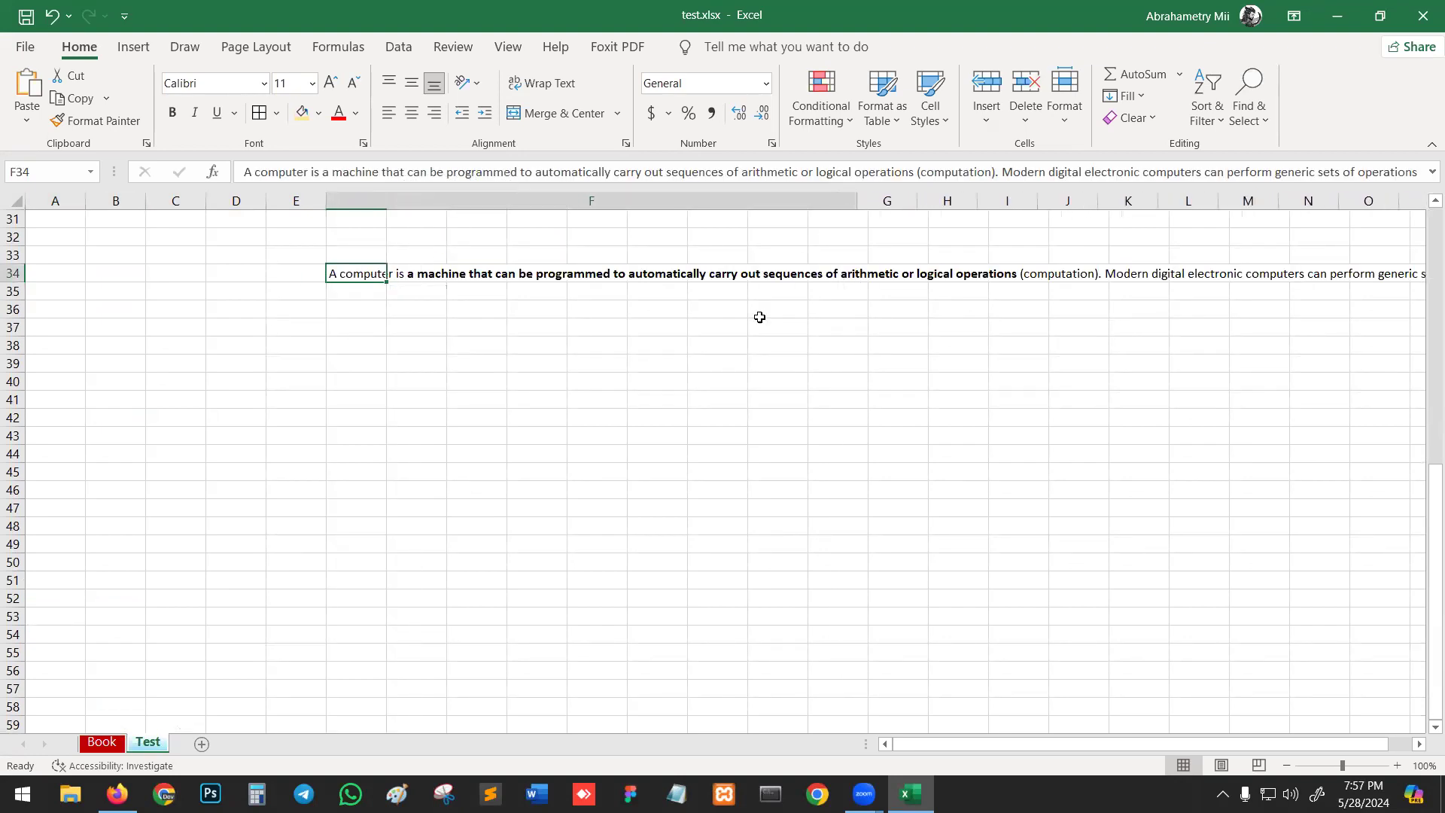
click(550, 84)
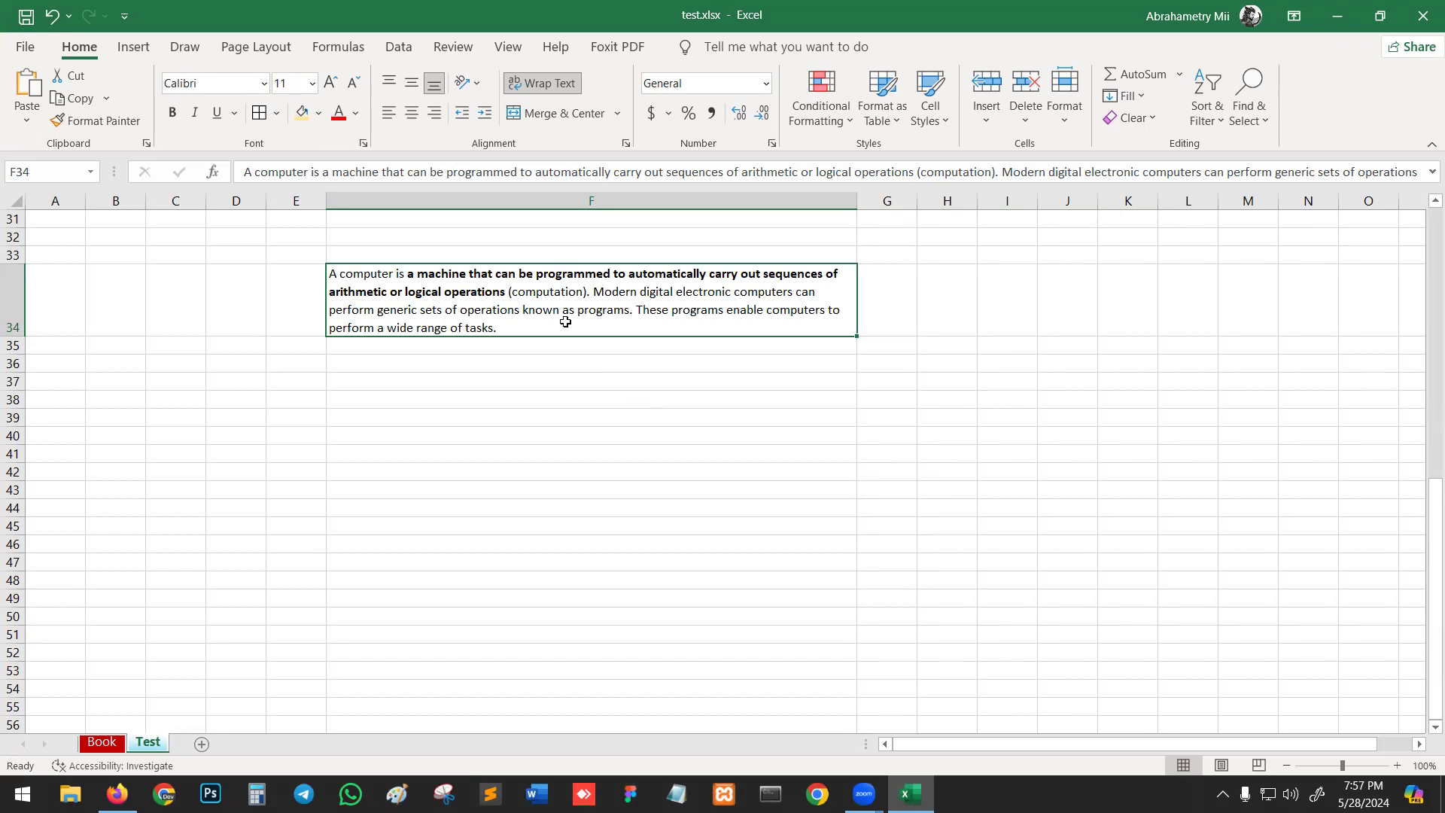
key(ctrl+z)
key(ctrl+c)
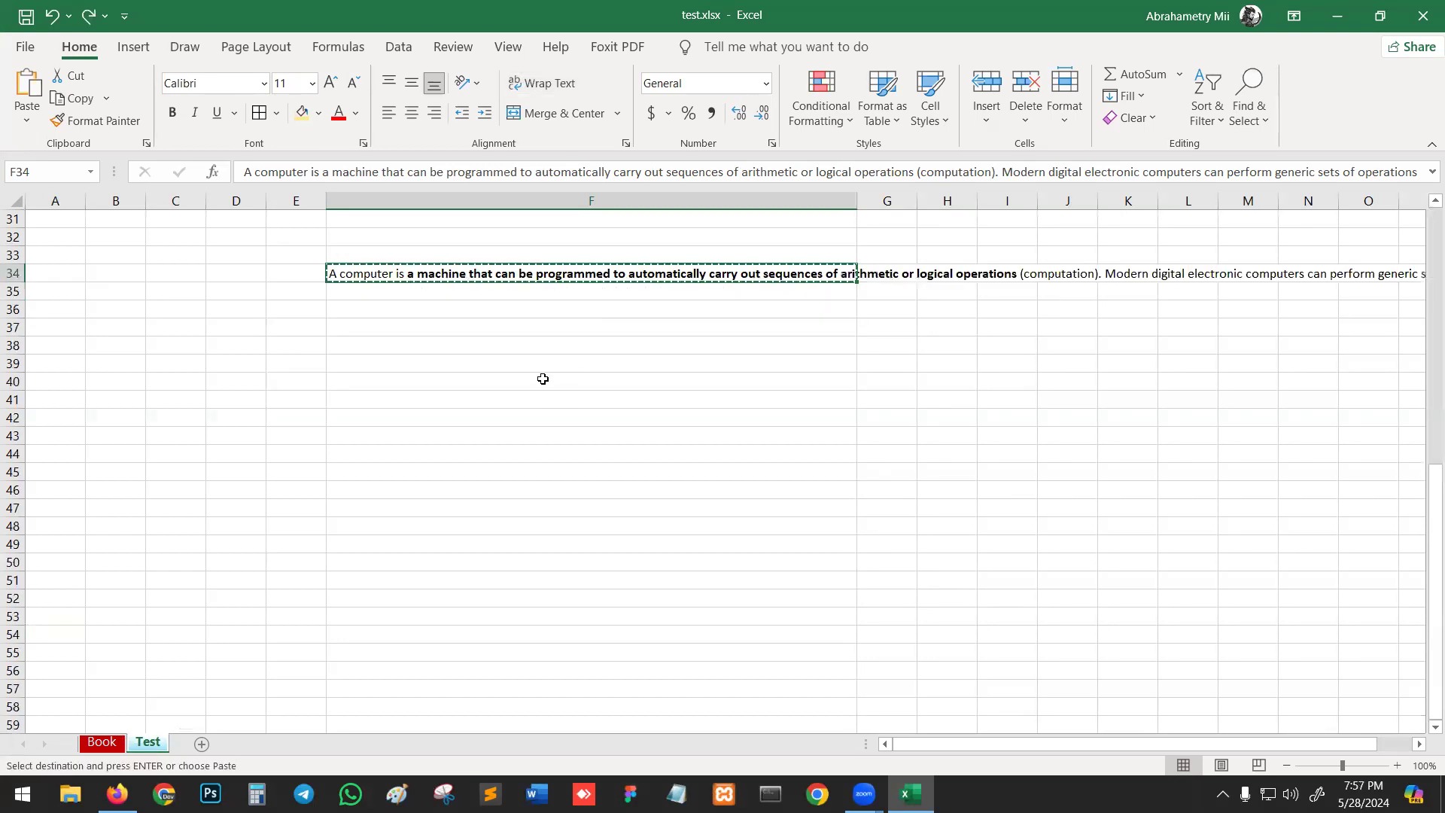
click(104, 743)
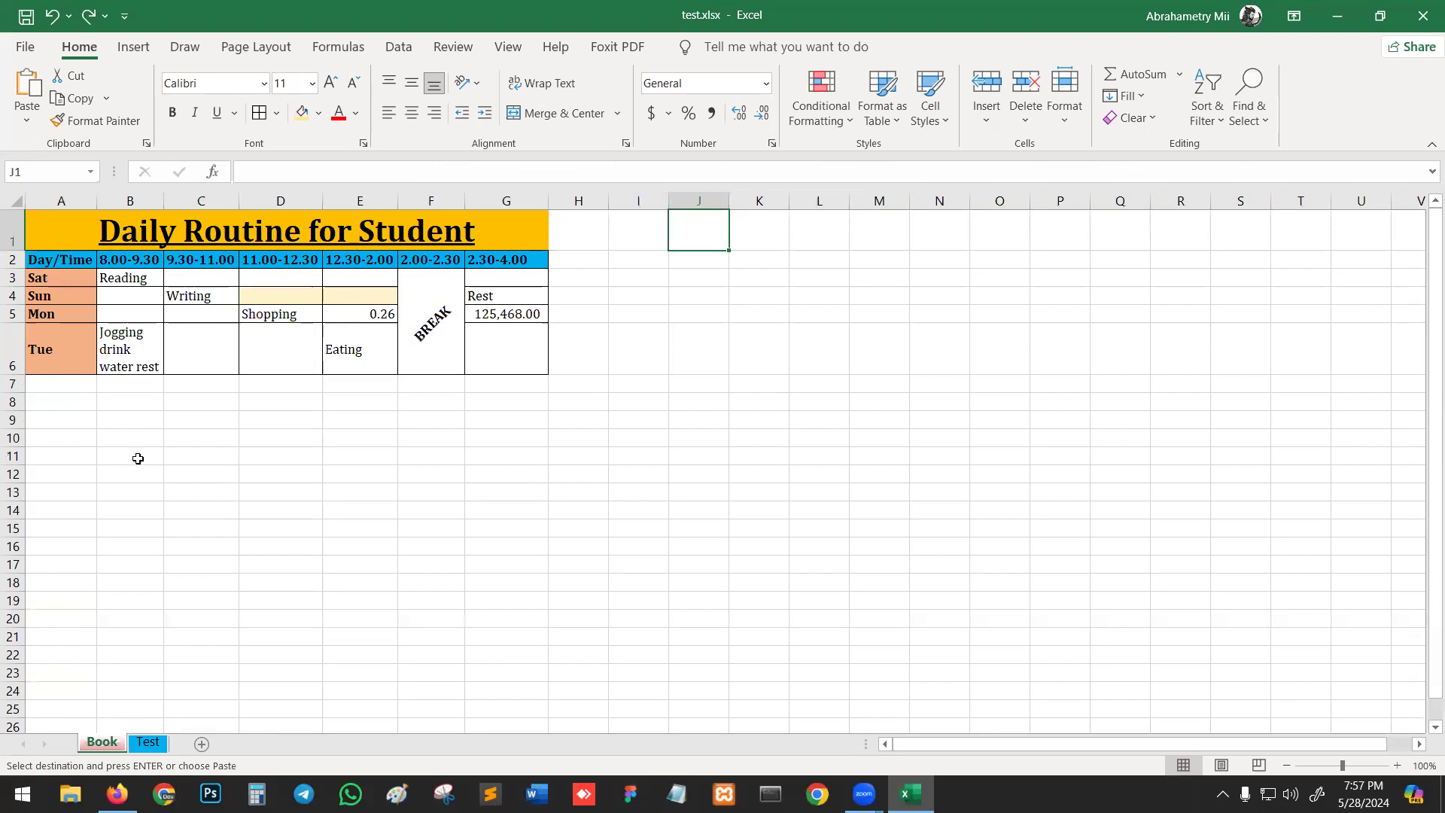
double_click(704, 228)
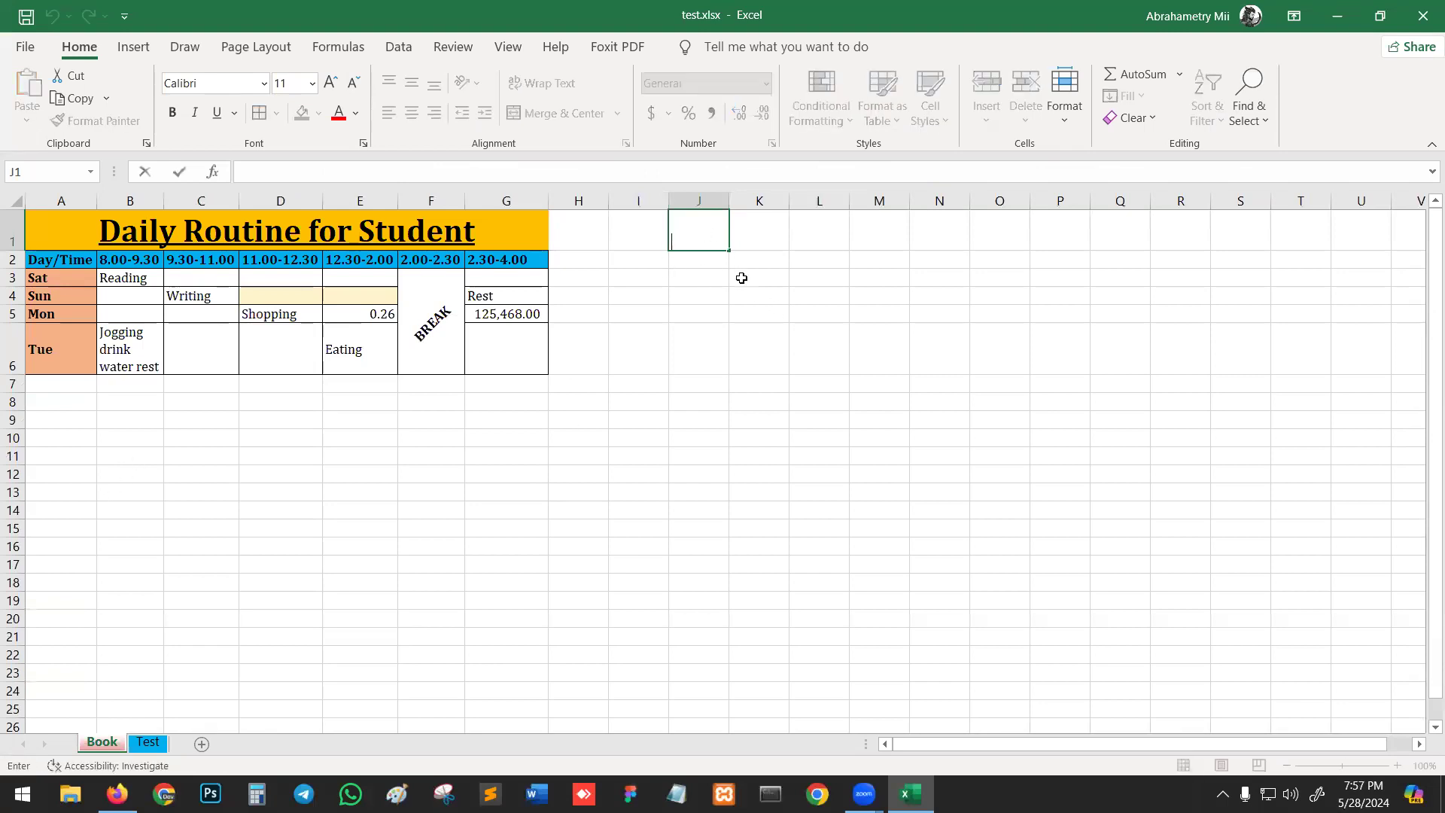
key(Escape)
Copy the definition from cell F34 of the Test sheet into cell K3 of the Book sheet
click(148, 743)
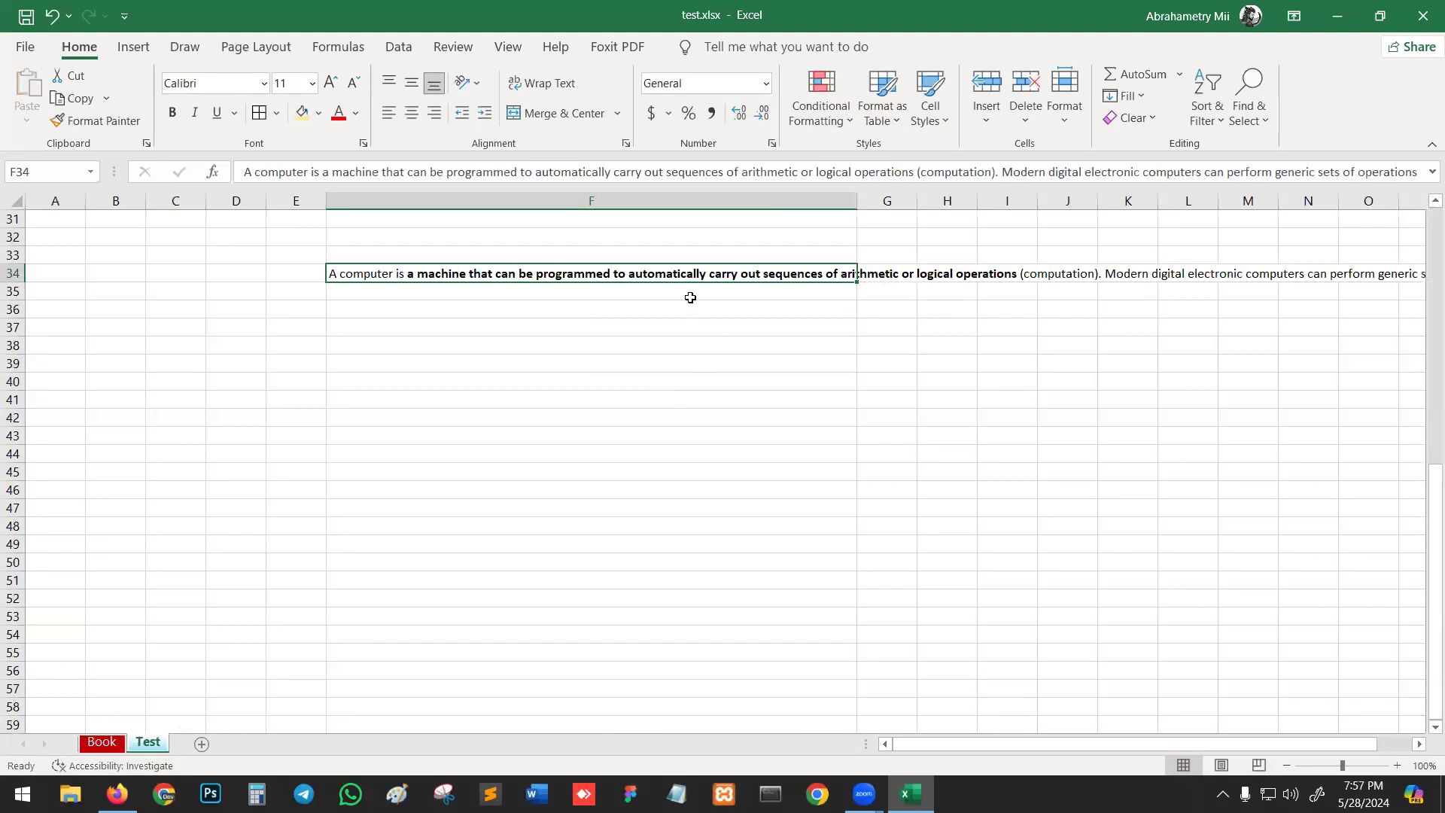
click(687, 271)
key(ctrl+c)
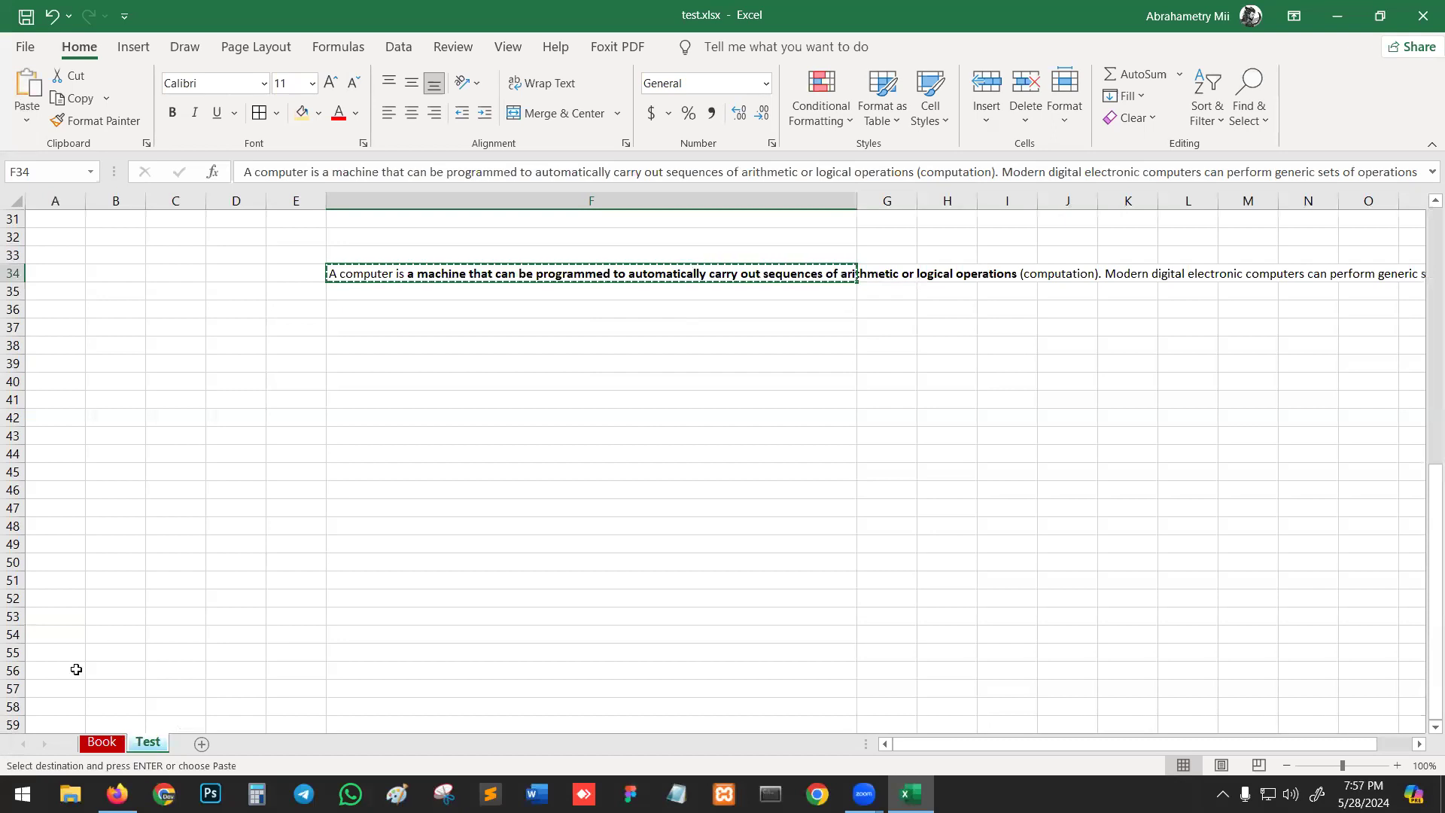
click(102, 743)
click(758, 246)
click(765, 274)
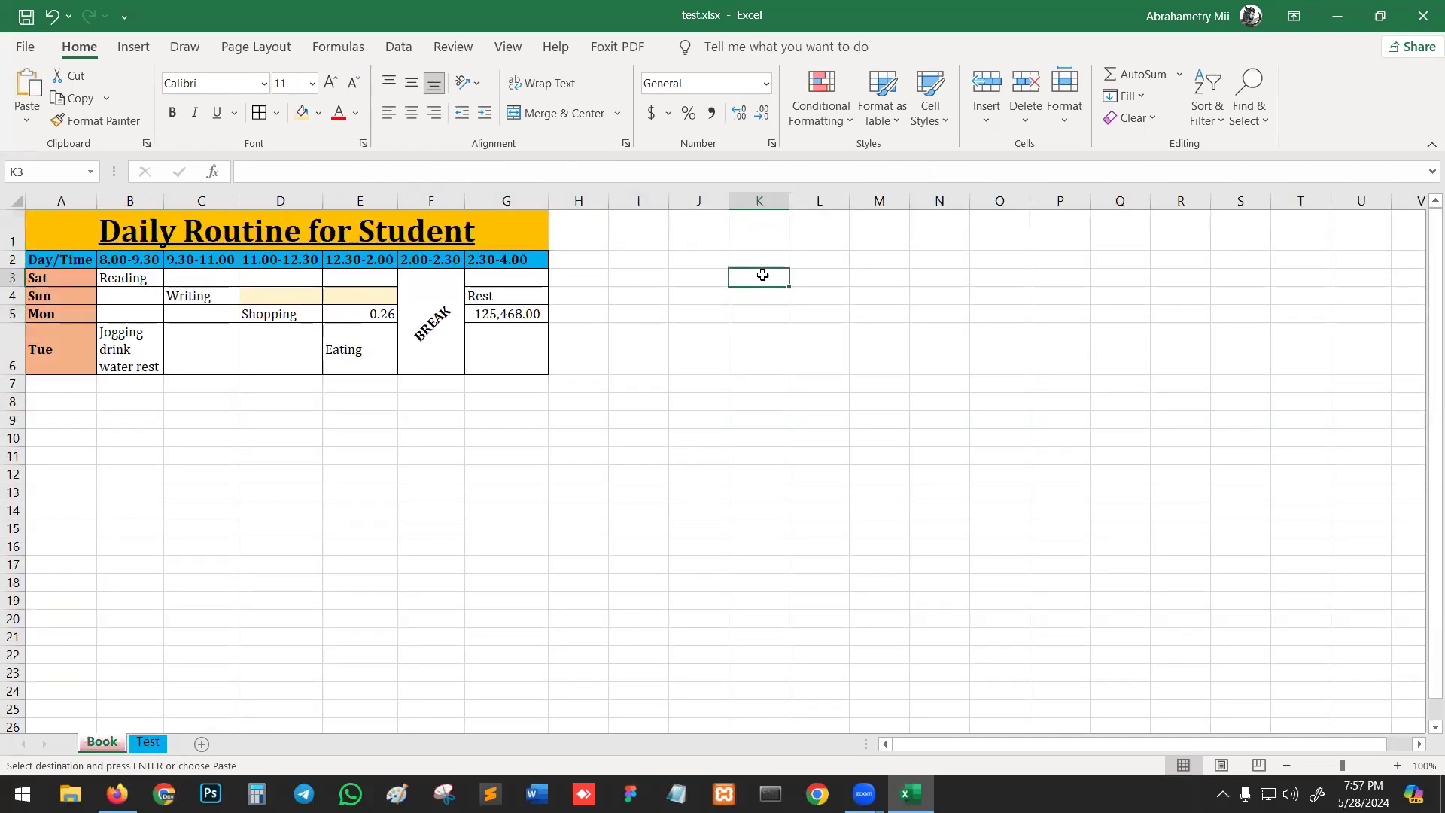
key(ctrl+v)
Wrap the definition text in cell K3 and widen column K to form a broad paragraph
click(557, 84)
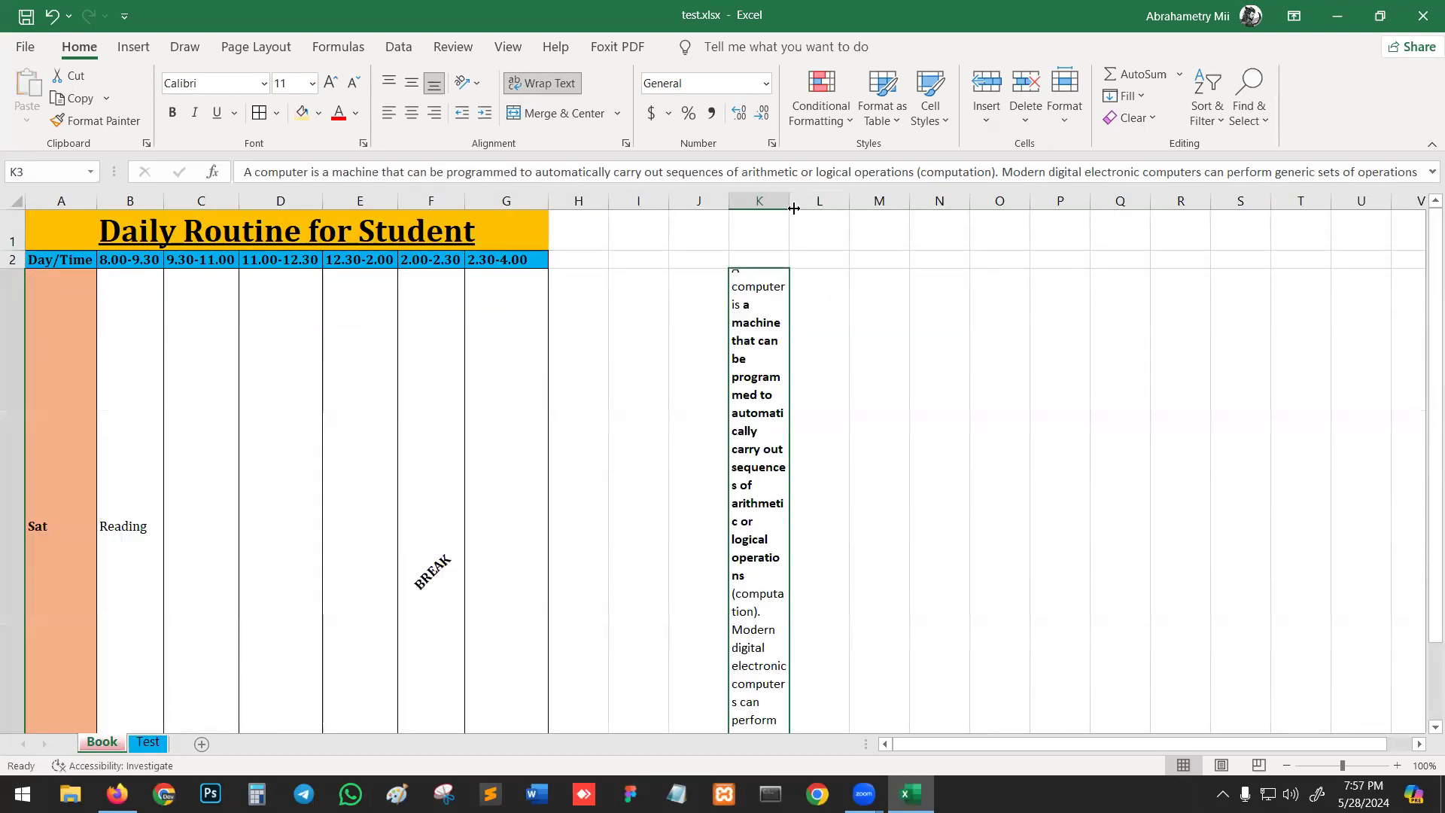
drag(789, 201, 1267, 201)
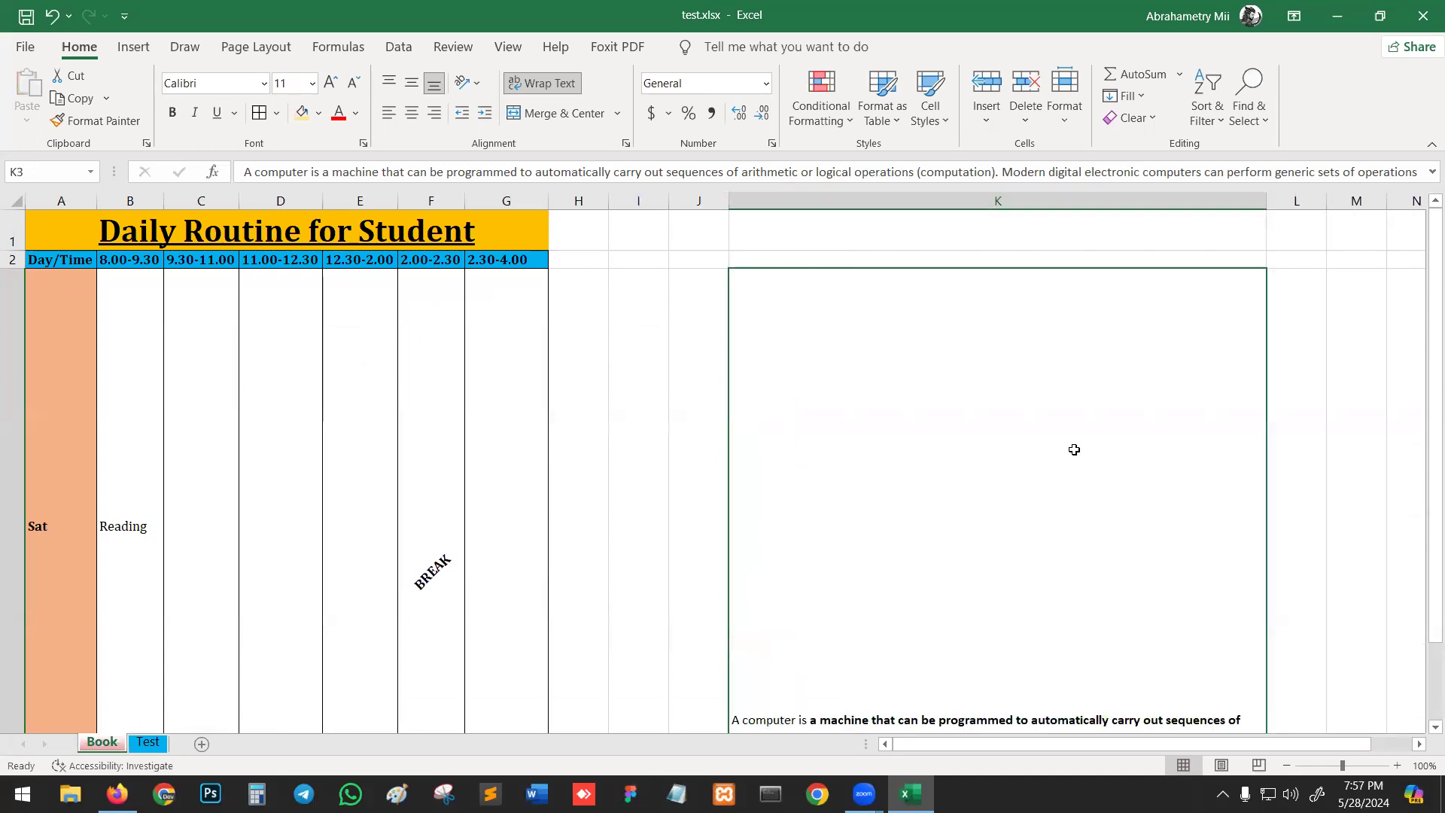
scroll(1074, 449, down, 3)
scroll(1074, 449, down, 3)
scroll(629, 639, up, 4)
Autofit the row heights of the entire Book sheet to their contents
key(ctrl+a)
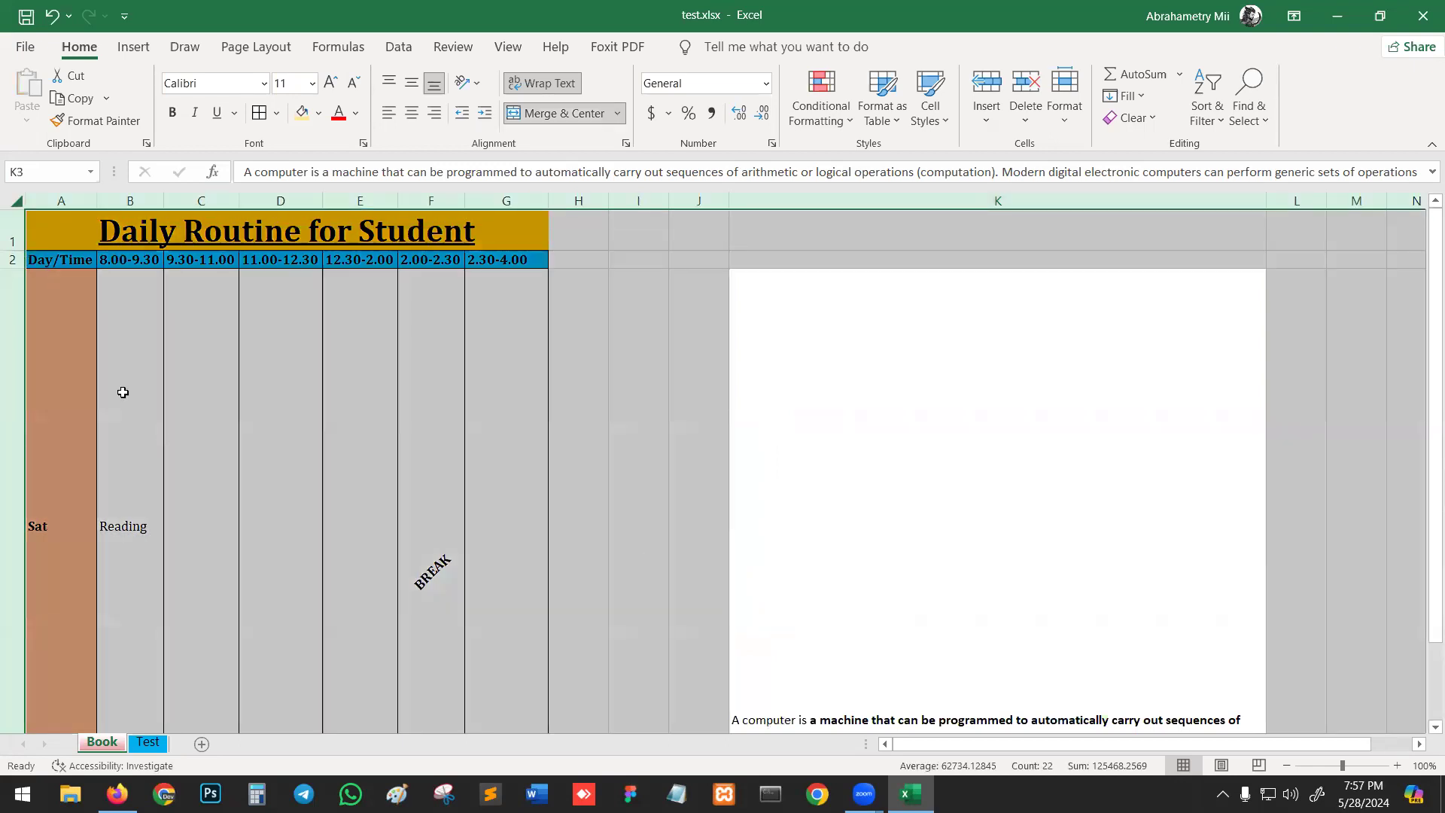
double_click(15, 268)
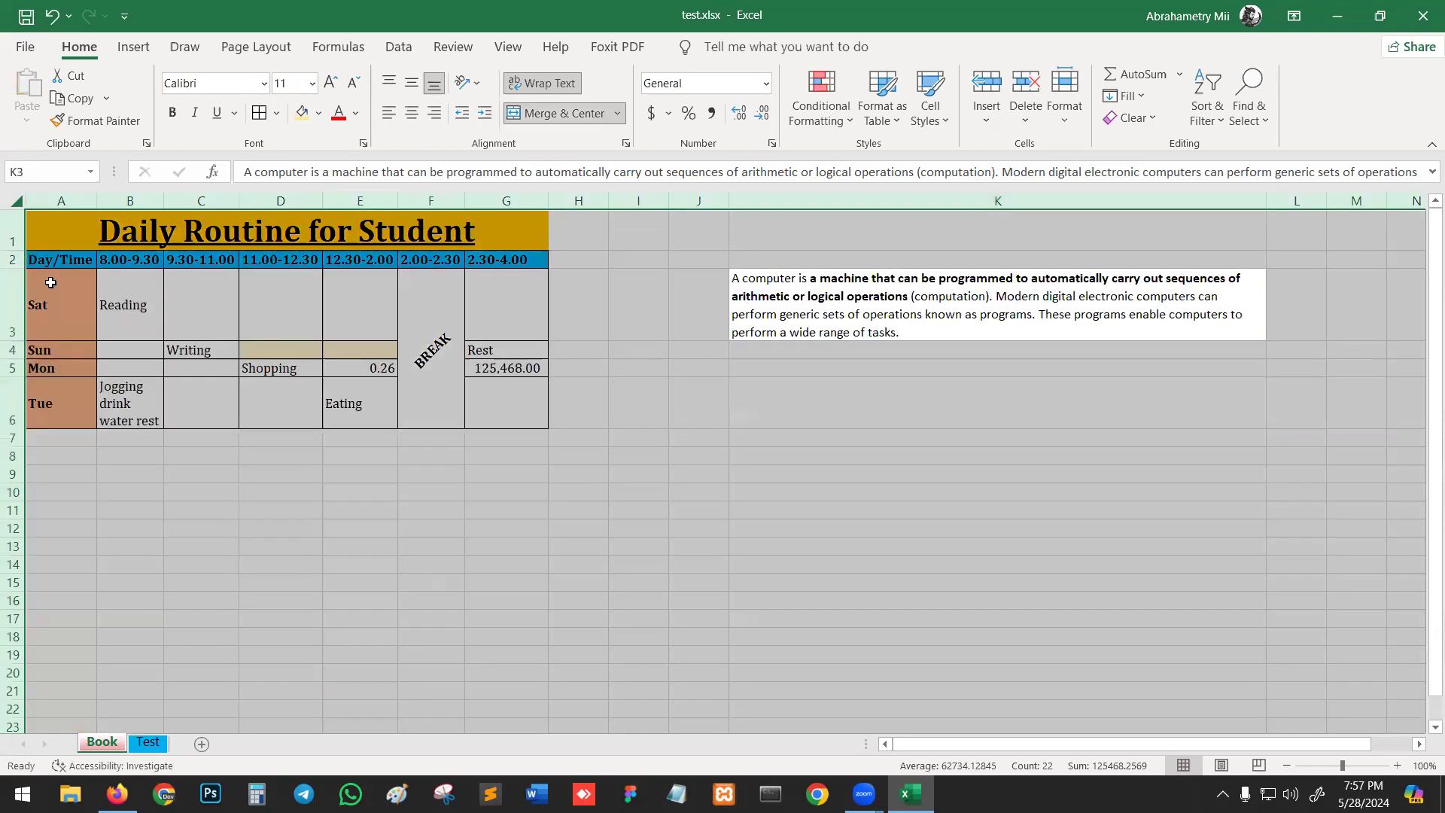
click(922, 568)
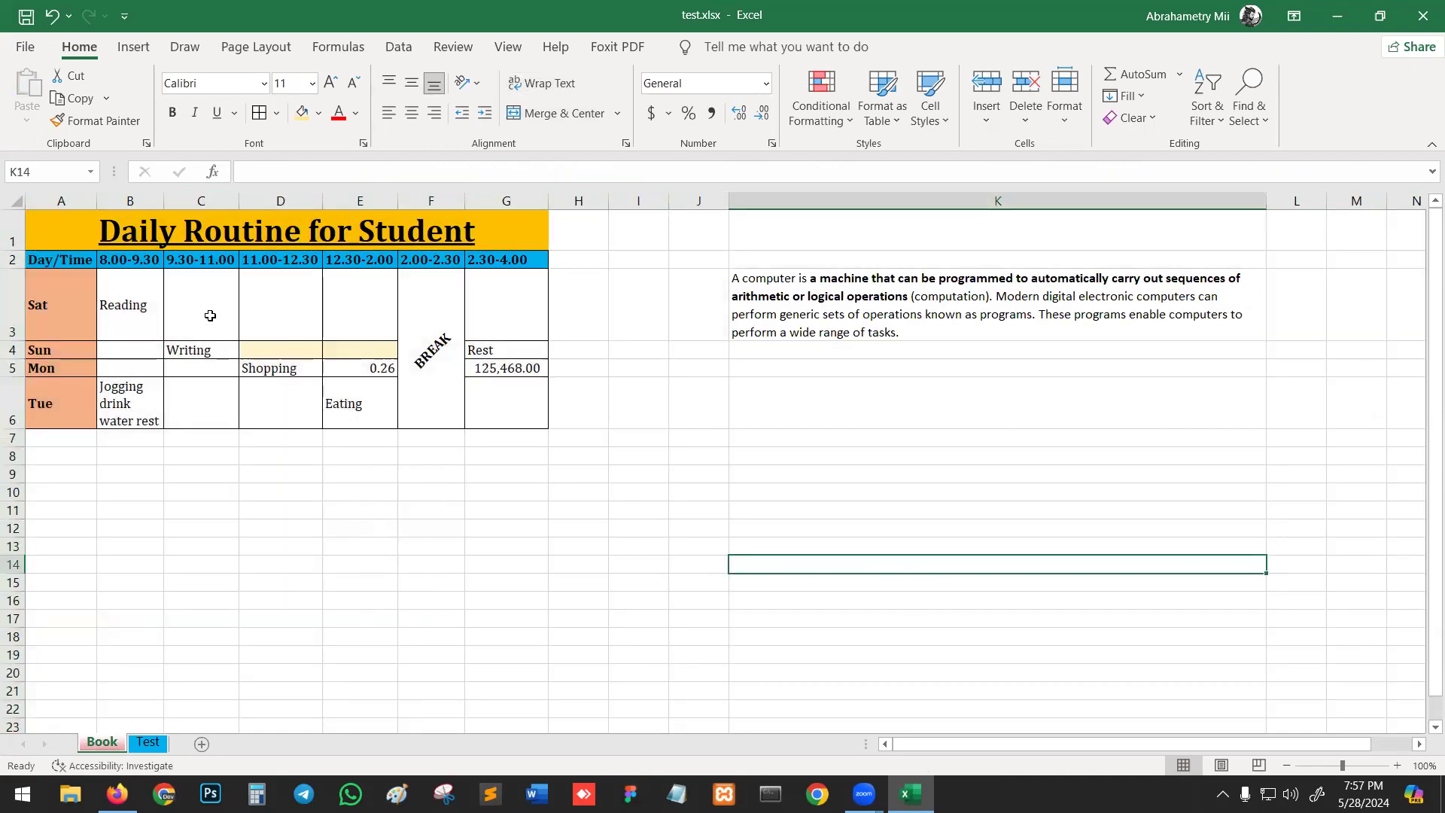
click(799, 293)
click(654, 513)
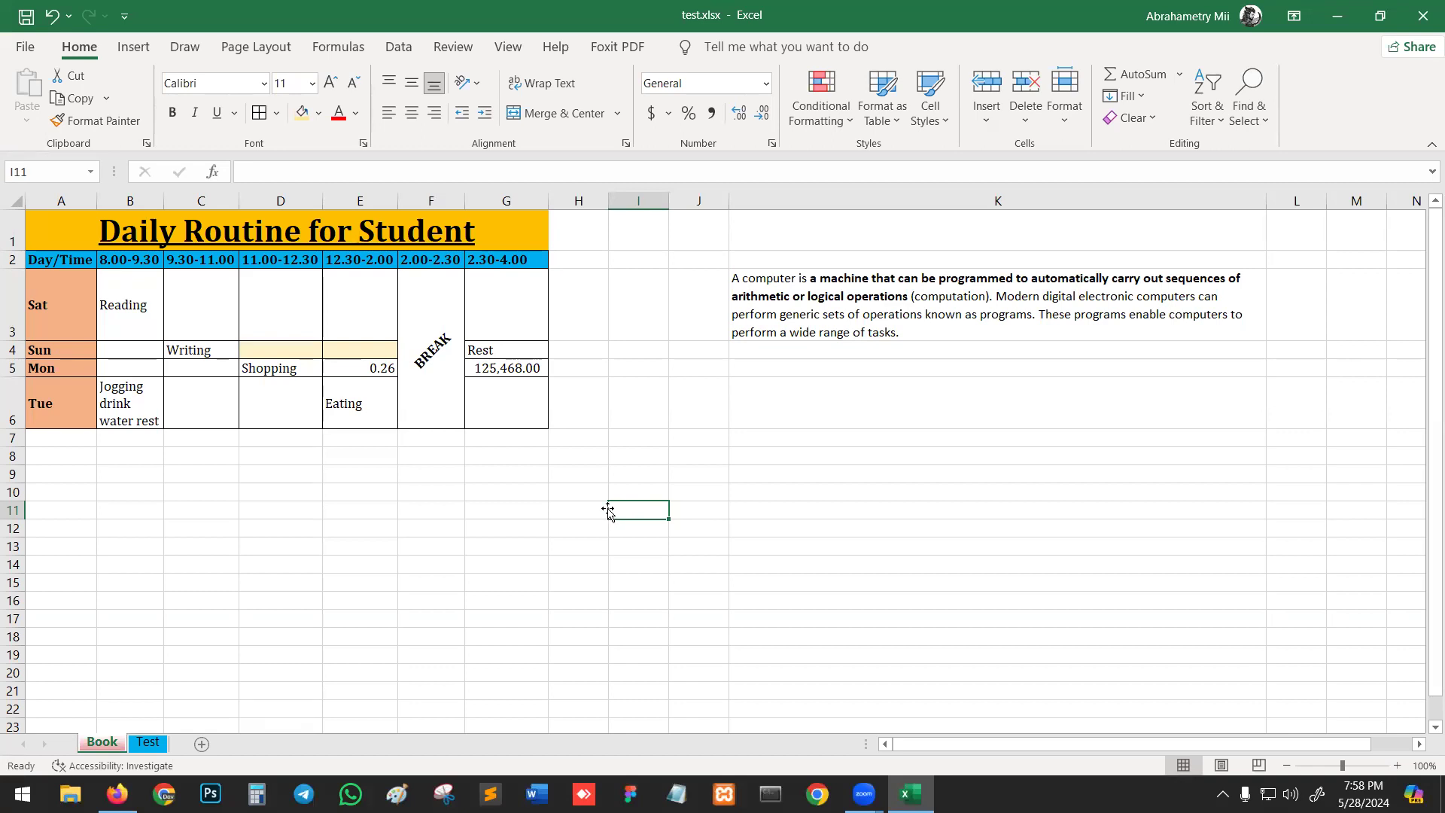
key(ctrl+f)
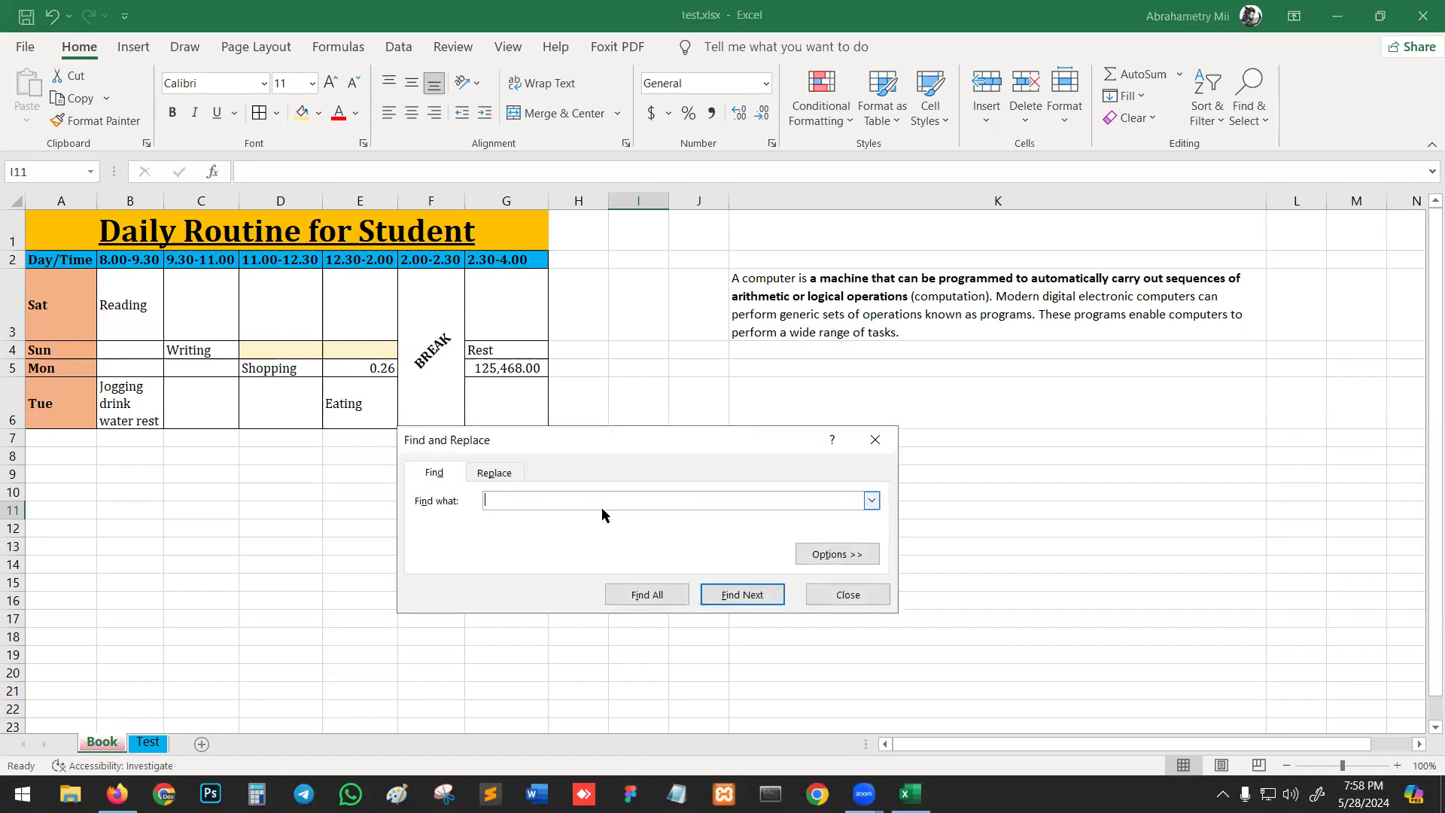
drag(574, 448, 589, 338)
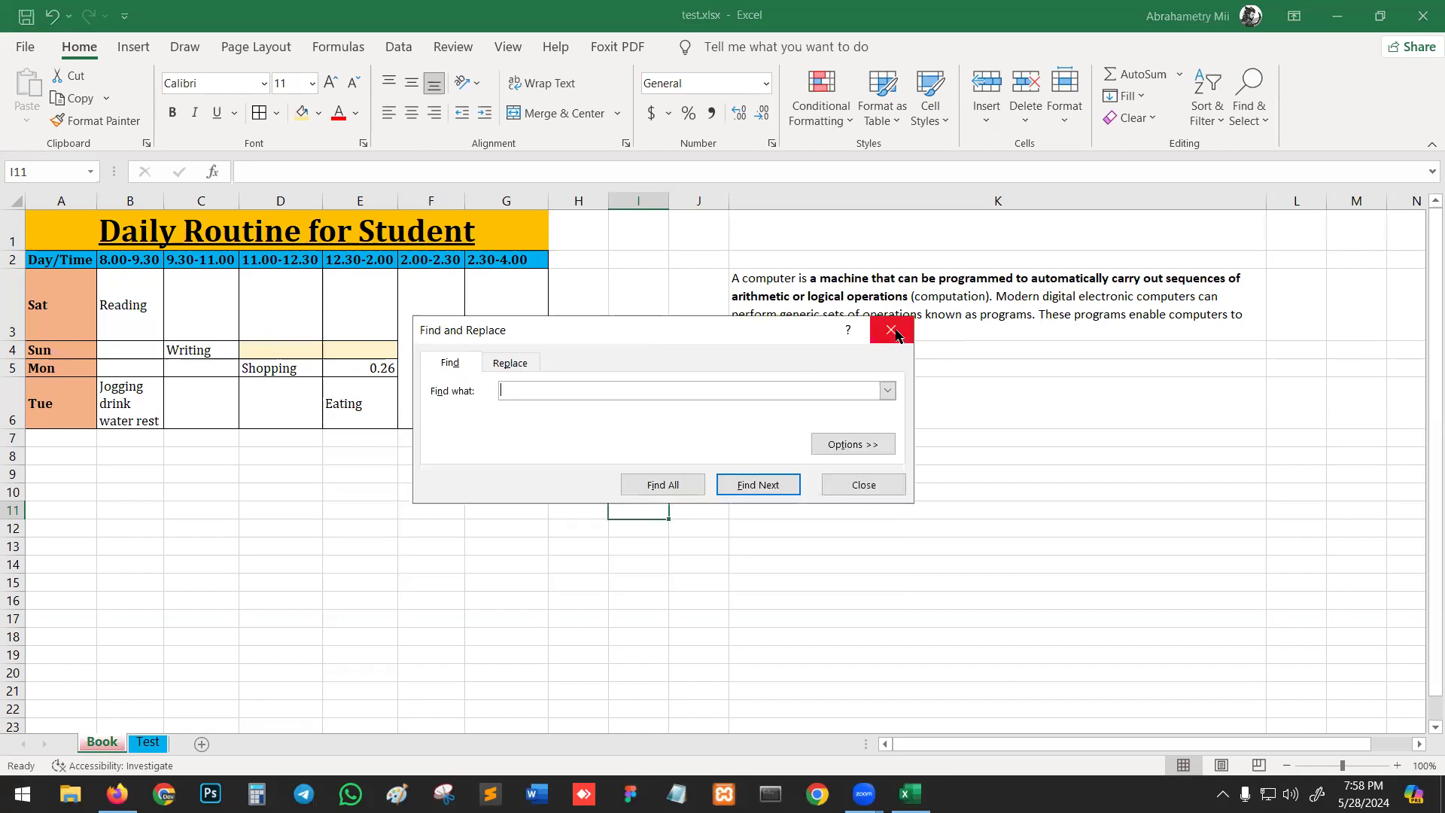
click(894, 332)
Find all cells containing "logic" on the Book sheet, enlarge the results list to view it, and close the search
click(1252, 121)
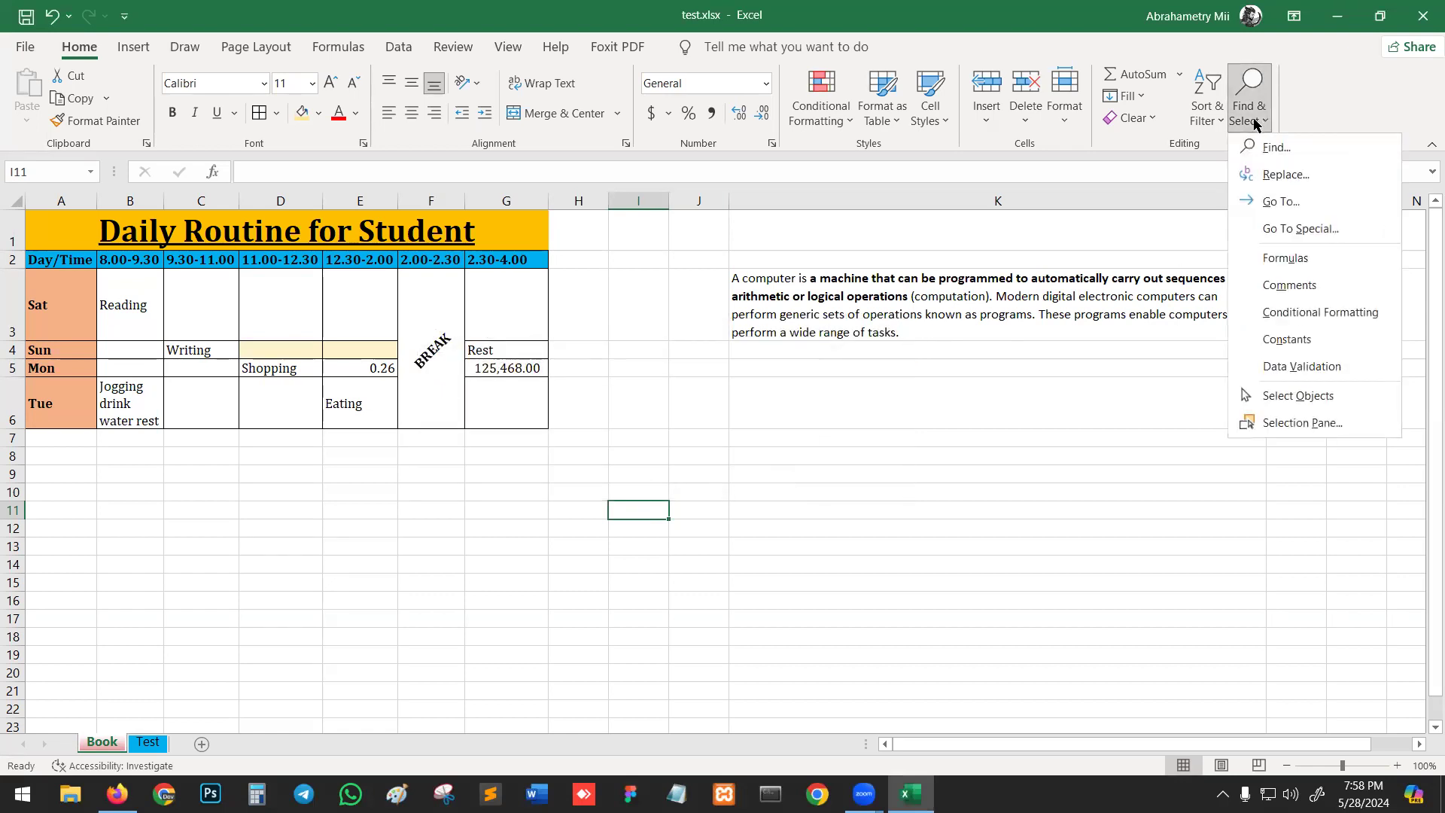
click(1290, 151)
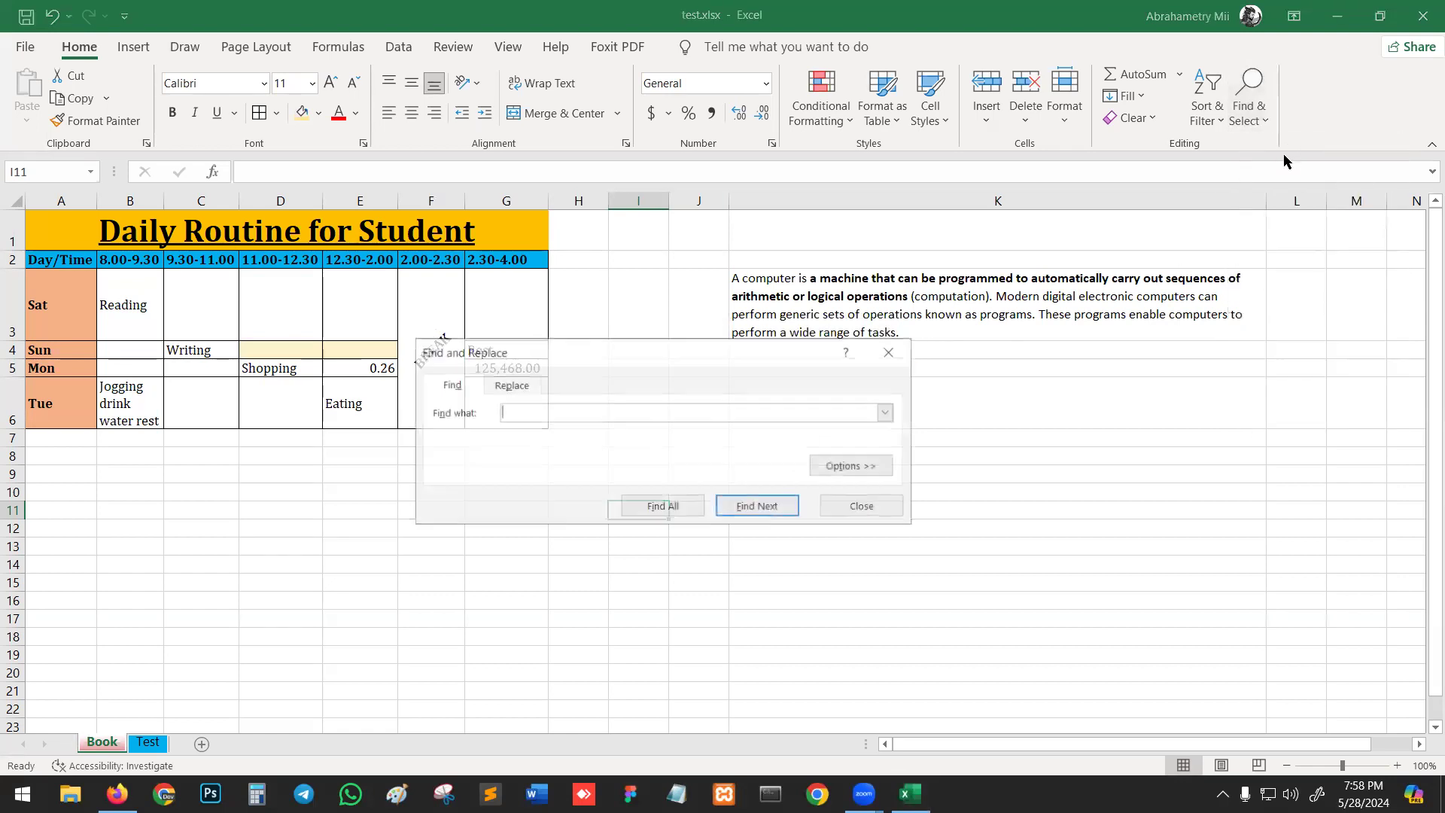
drag(729, 360, 1050, 207)
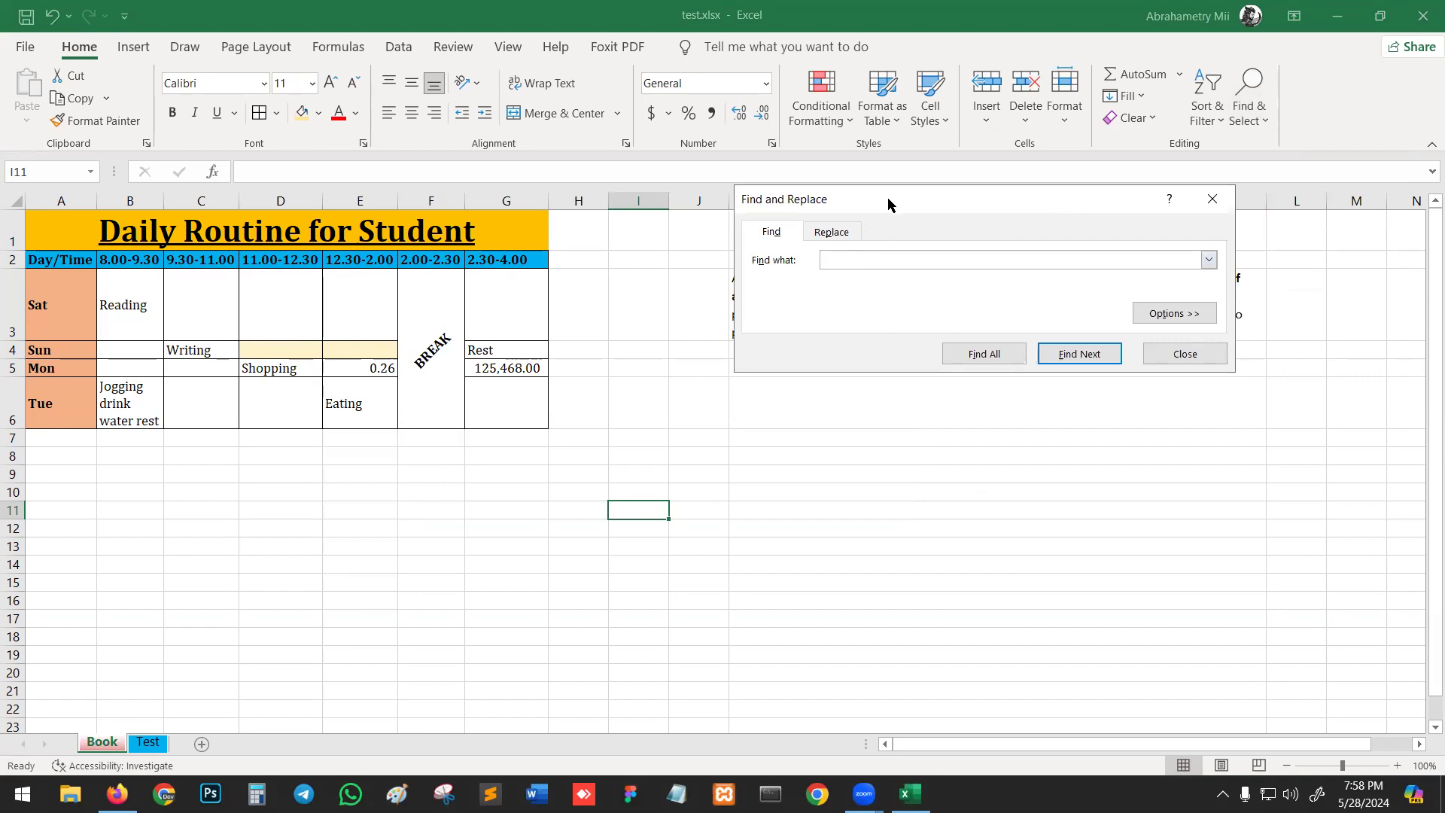
drag(883, 231, 800, 487)
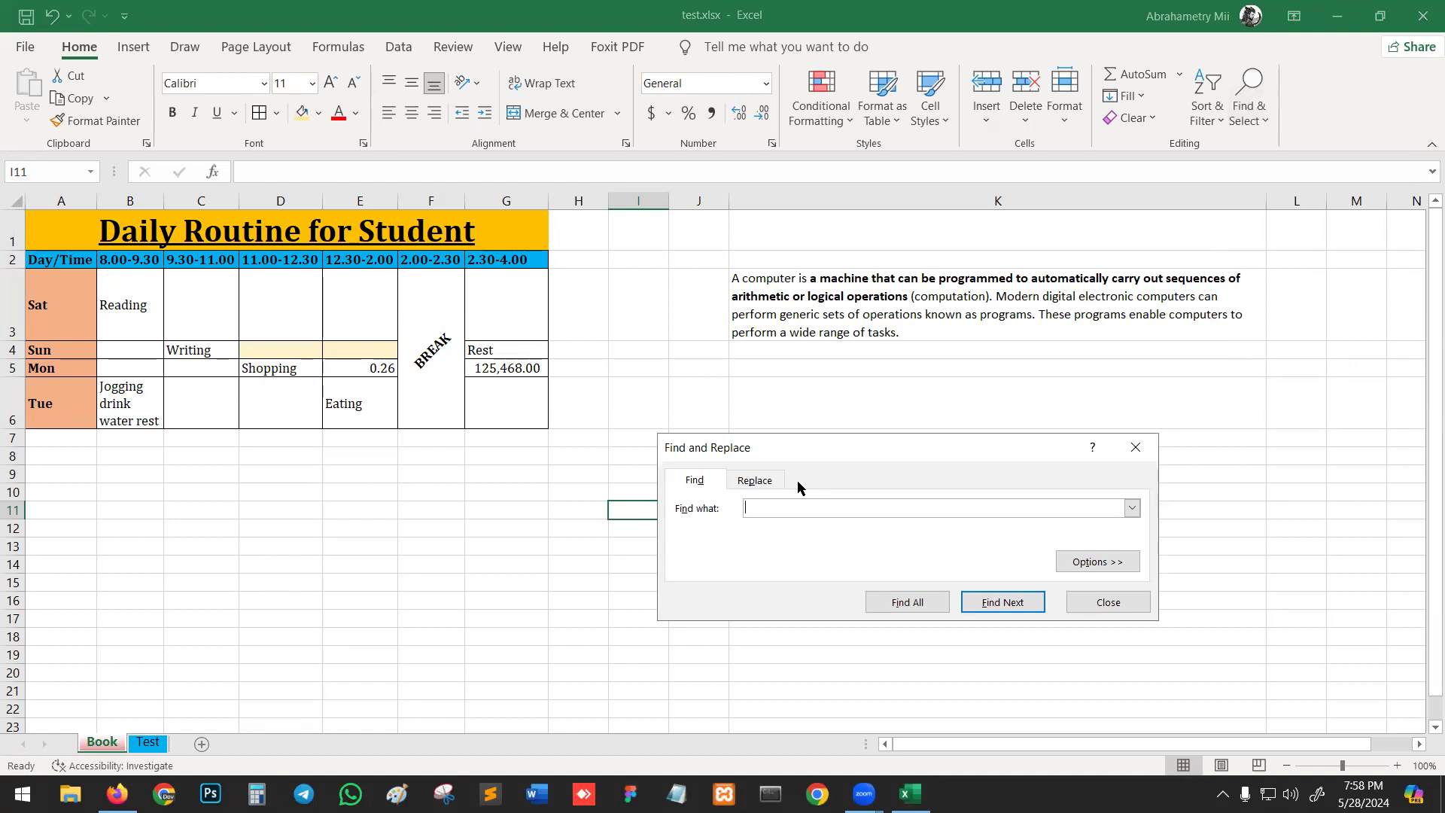
text(logic)
click(907, 601)
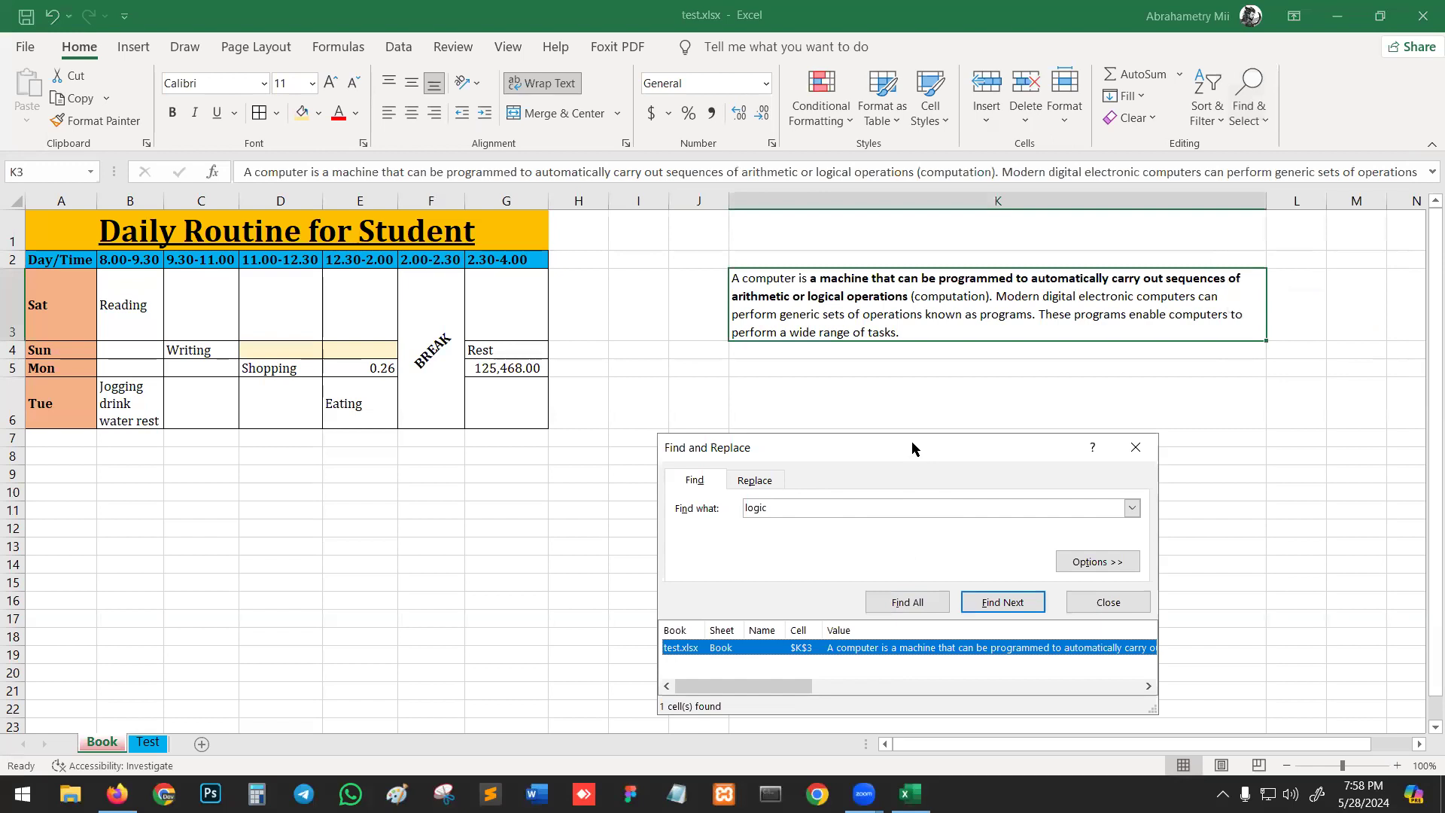
drag(912, 447, 455, 310)
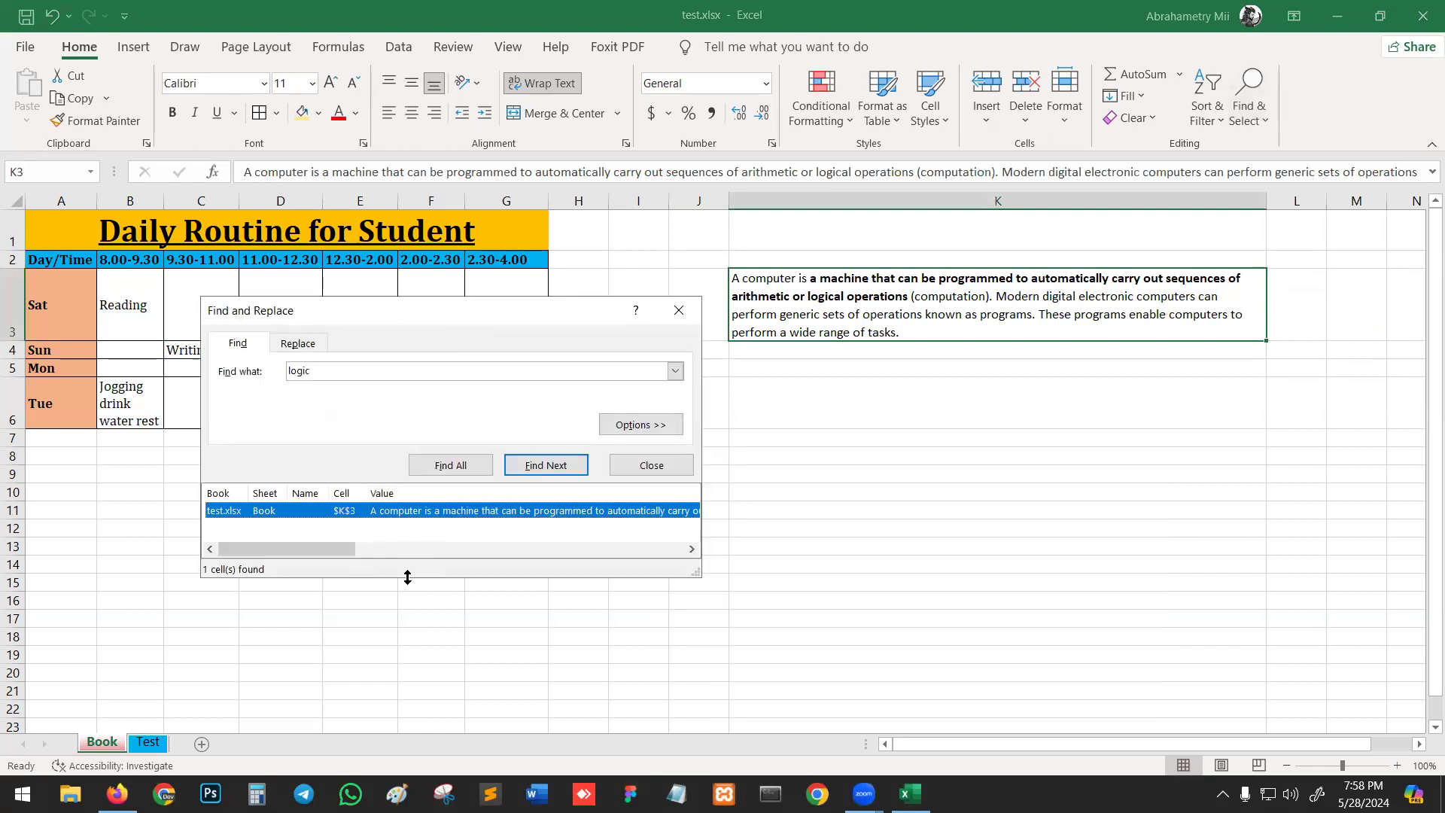
drag(367, 746, 368, 745)
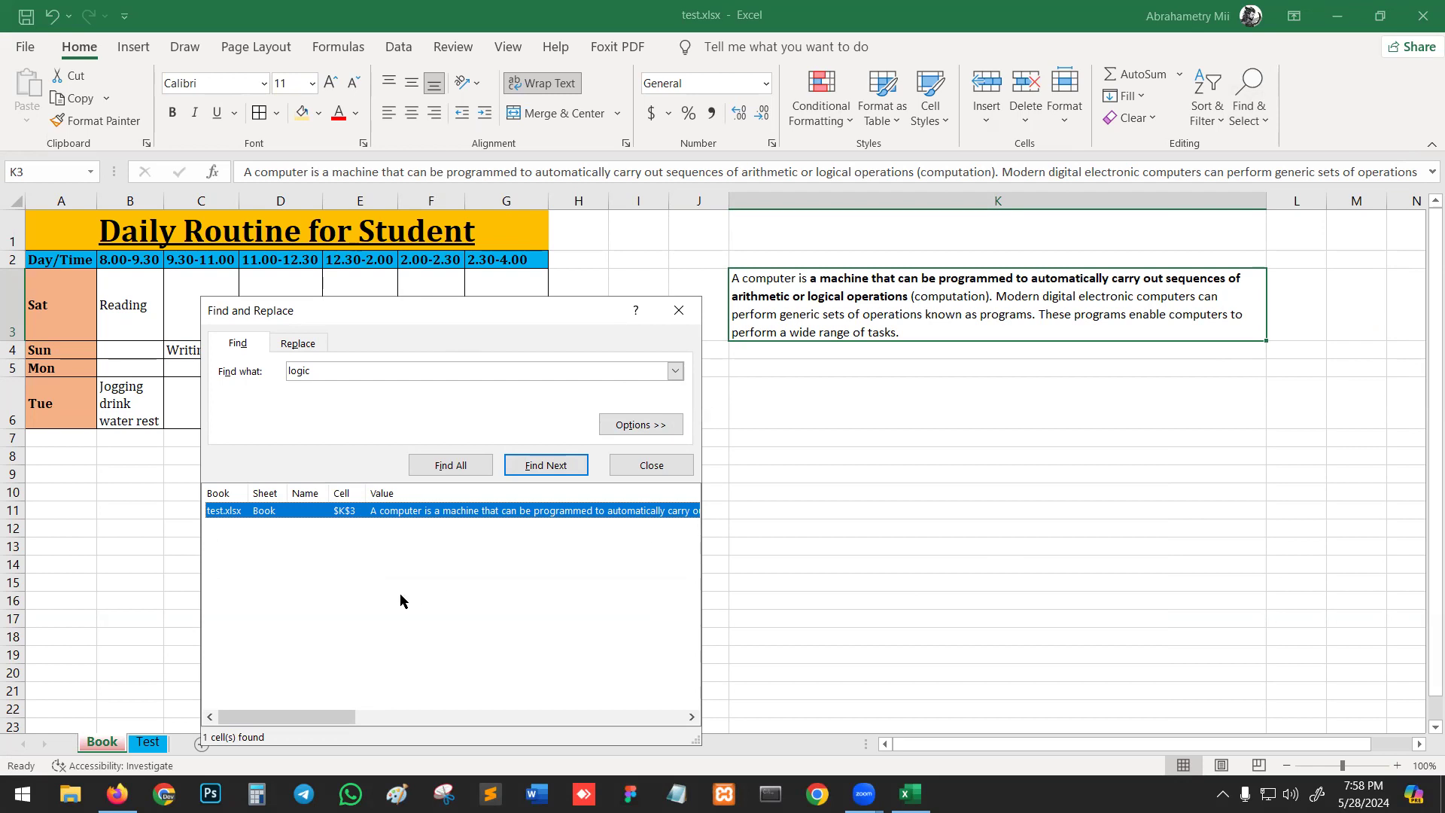
click(679, 310)
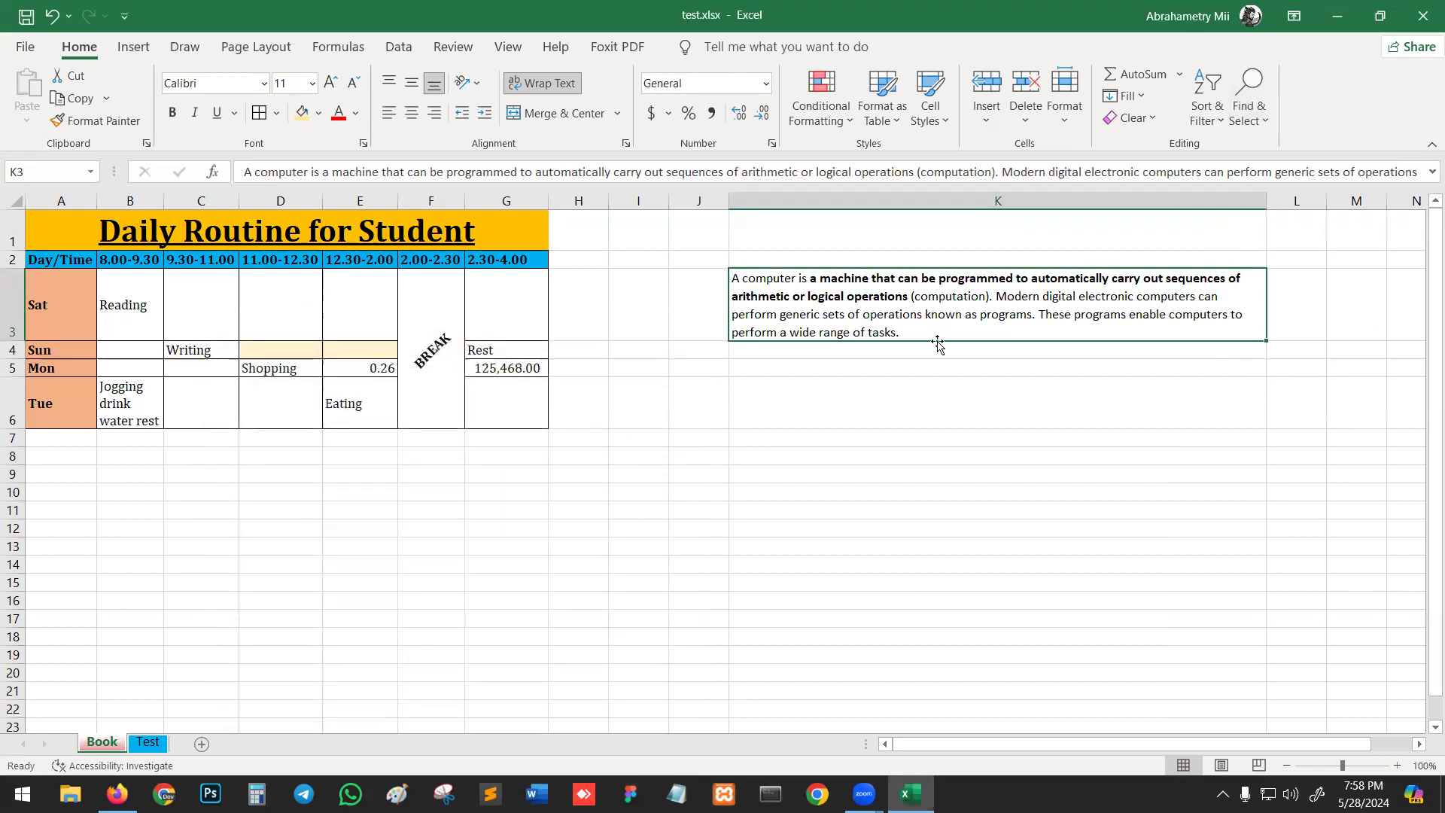
Copy the computer definition from cell K3 of the Book sheet into cells K6 and K11
key(ctrl+c)
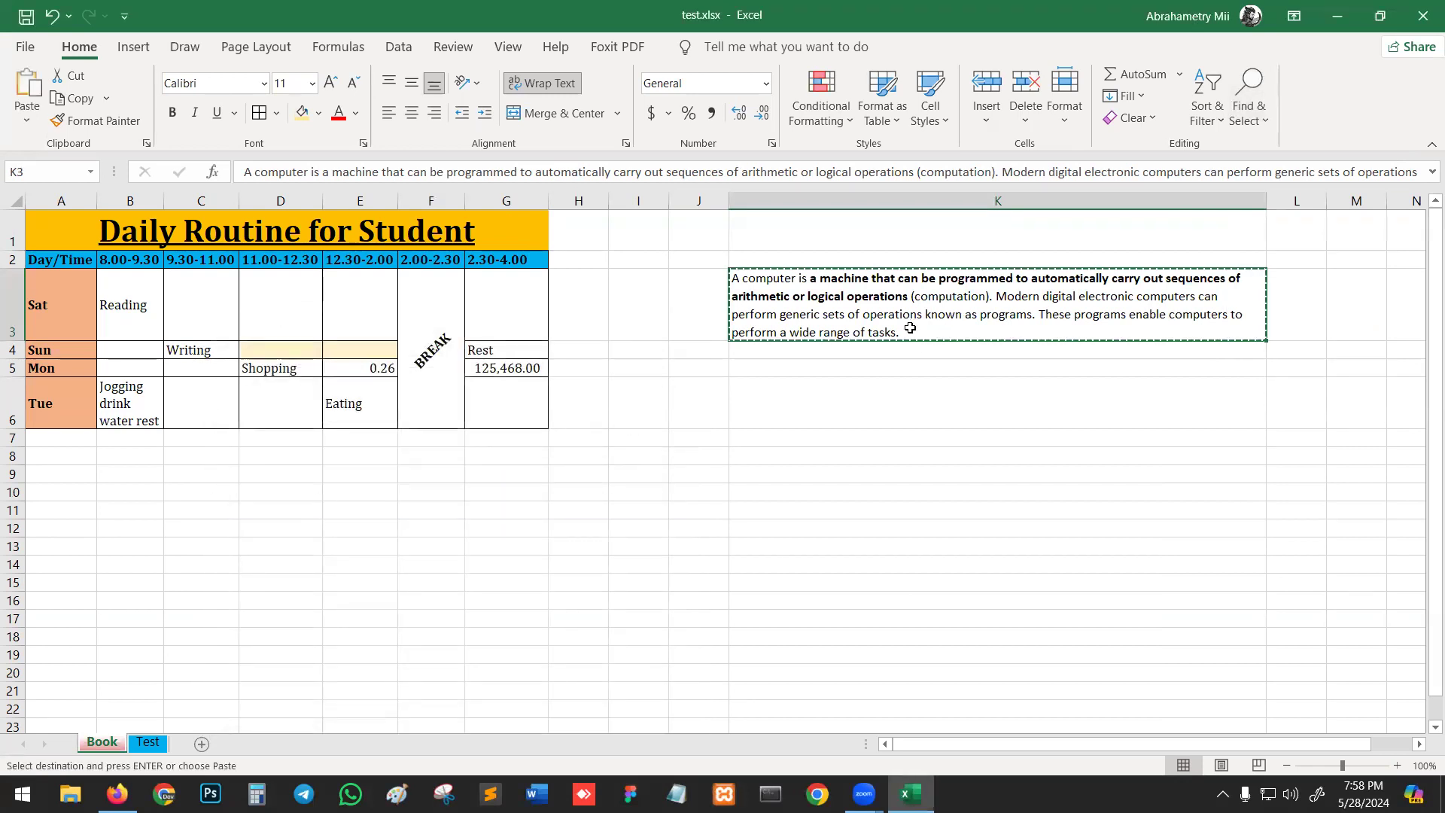
click(886, 404)
key(ctrl+v)
click(838, 529)
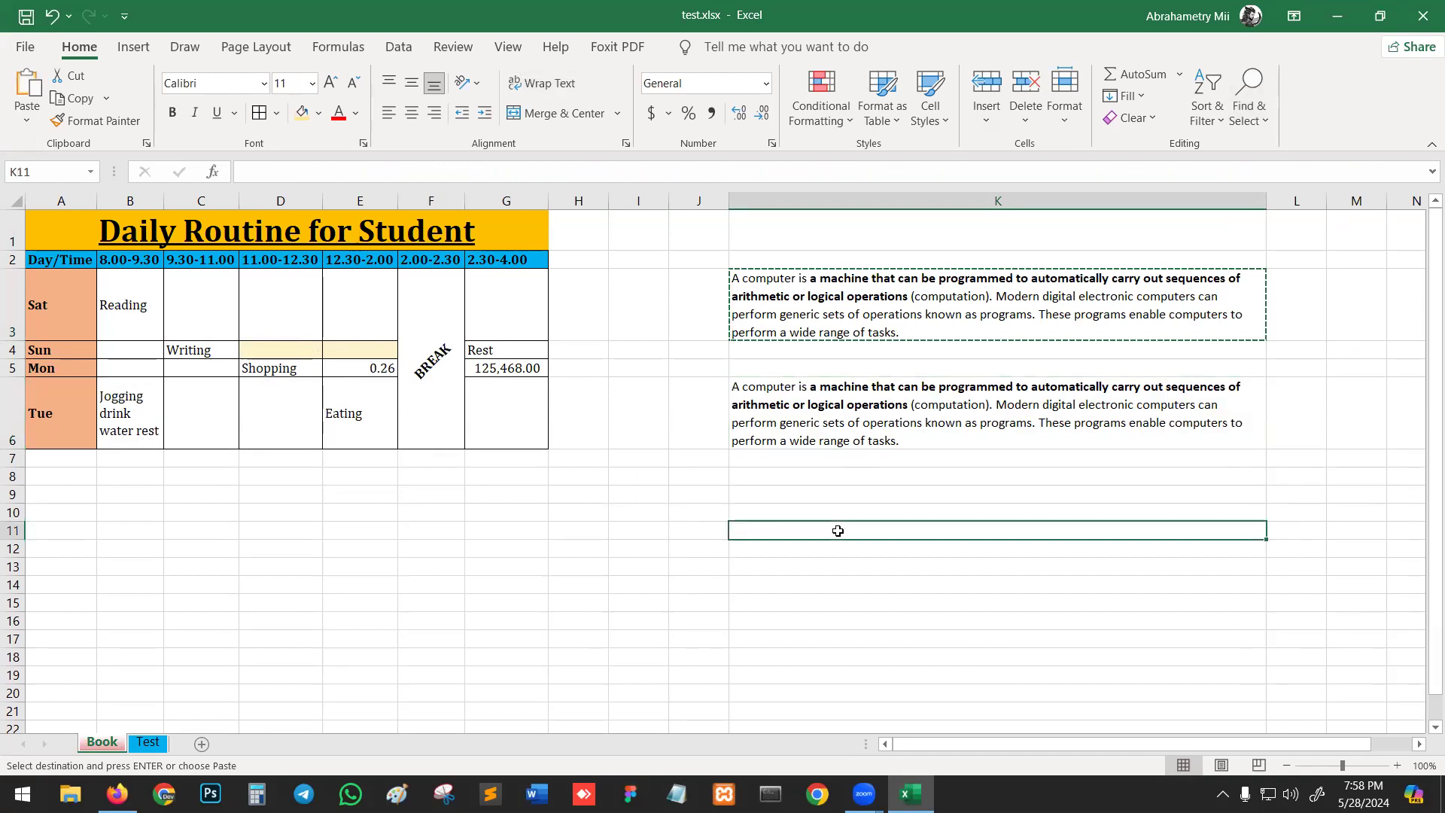
key(ctrl+v)
Enter "logical" in cell E3, the Saturday 12.30-2.00 slot of the routine table
click(353, 311)
text(logical)
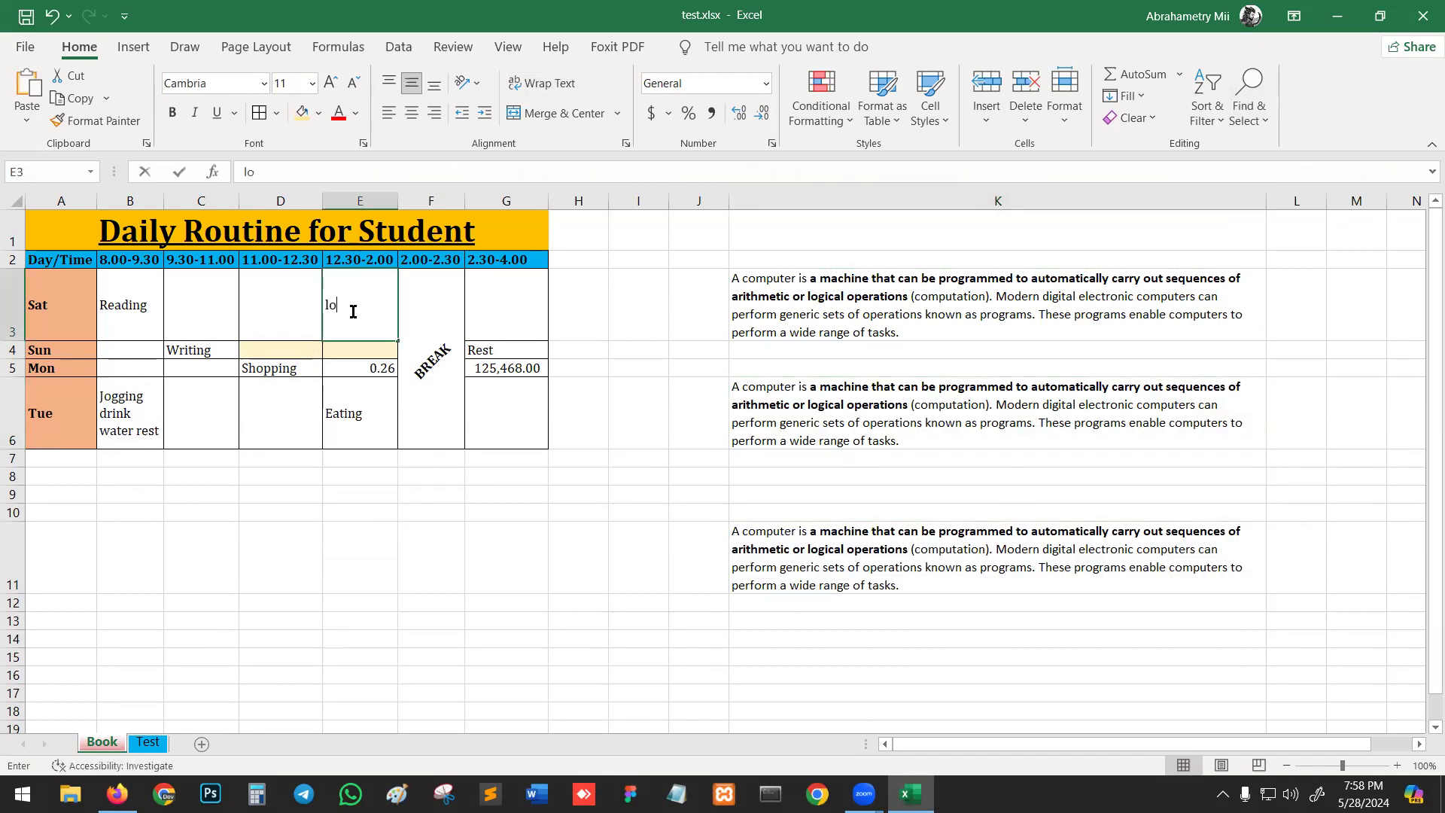
key(Return)
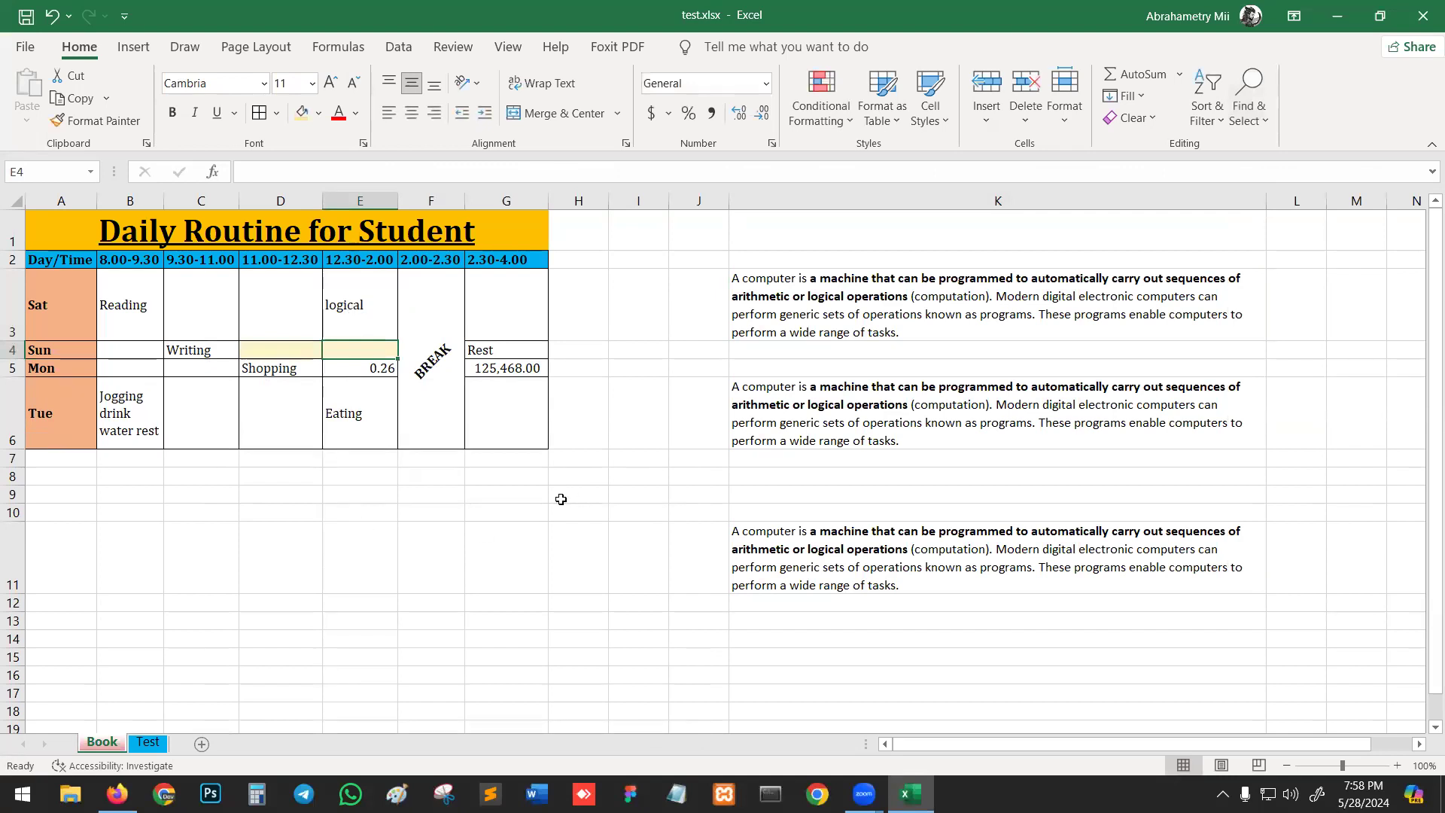
Search the Book sheet again for all cells containing "logic" and enlarge the results list
key(ctrl+f)
drag(366, 469, 216, 426)
double_click(203, 478)
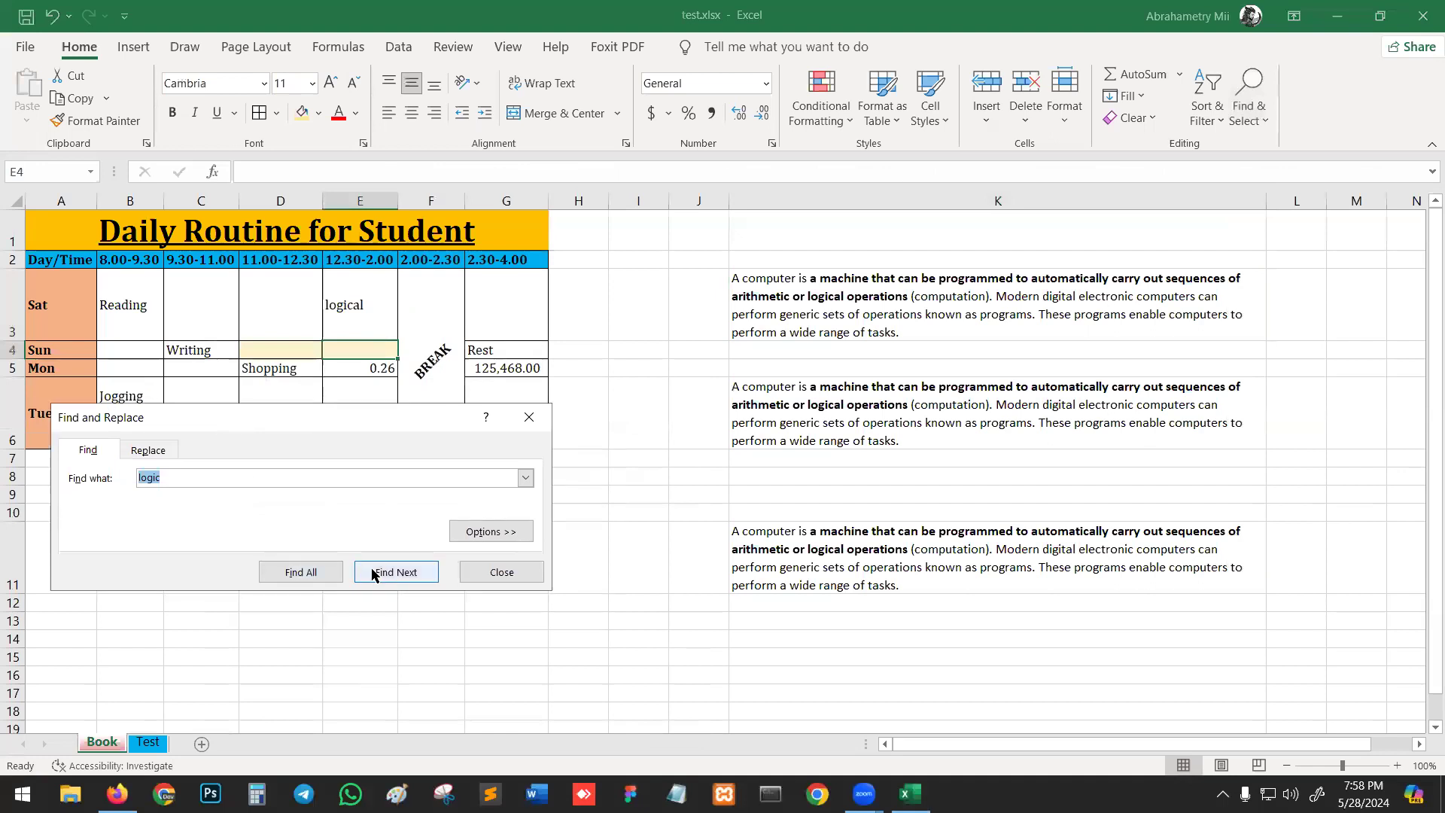
click(305, 572)
drag(319, 409, 293, 334)
drag(249, 615, 249, 729)
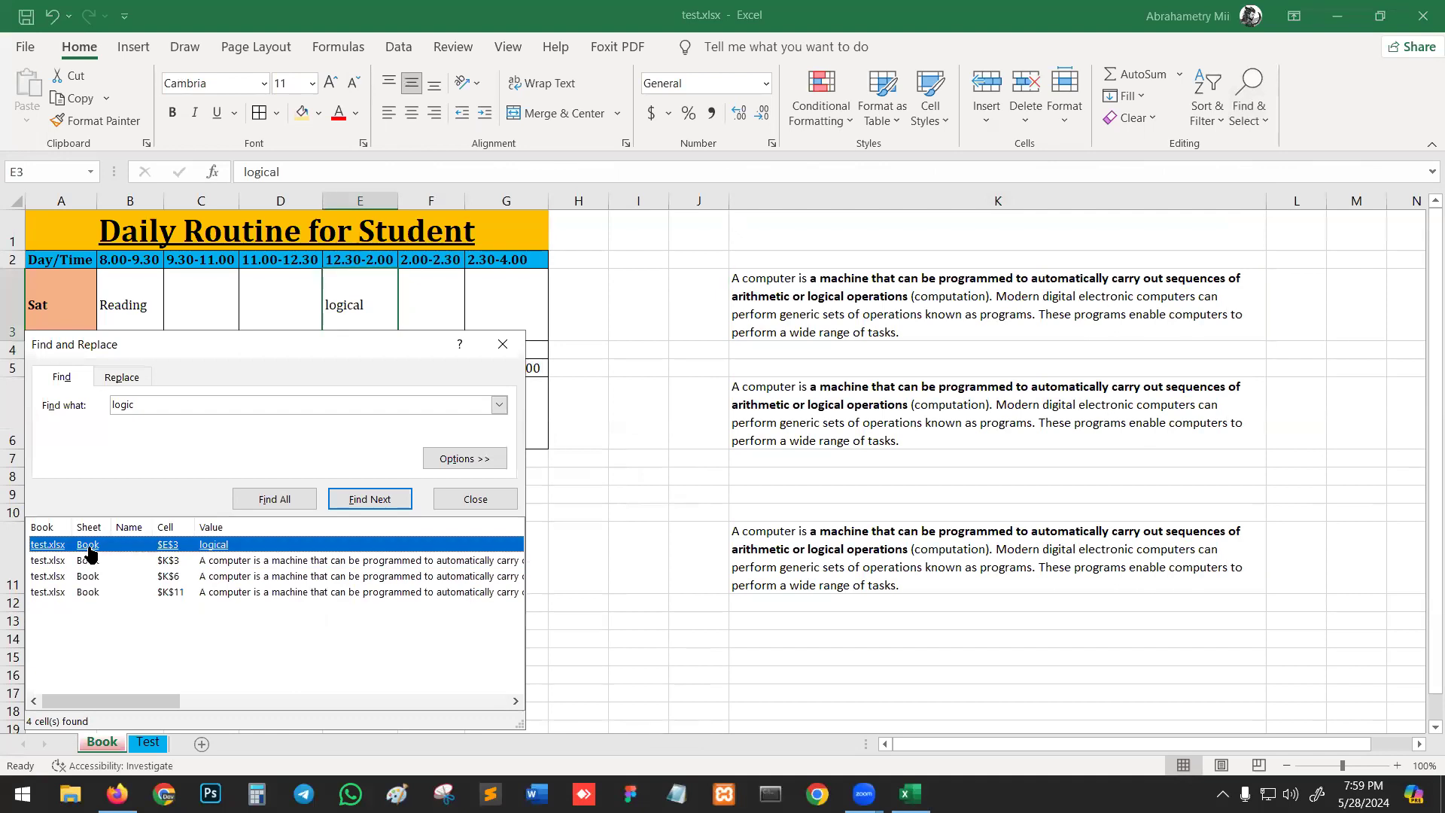
Go through the search results one by one, jumping to cells E3, K3, K6 and K11
click(47, 546)
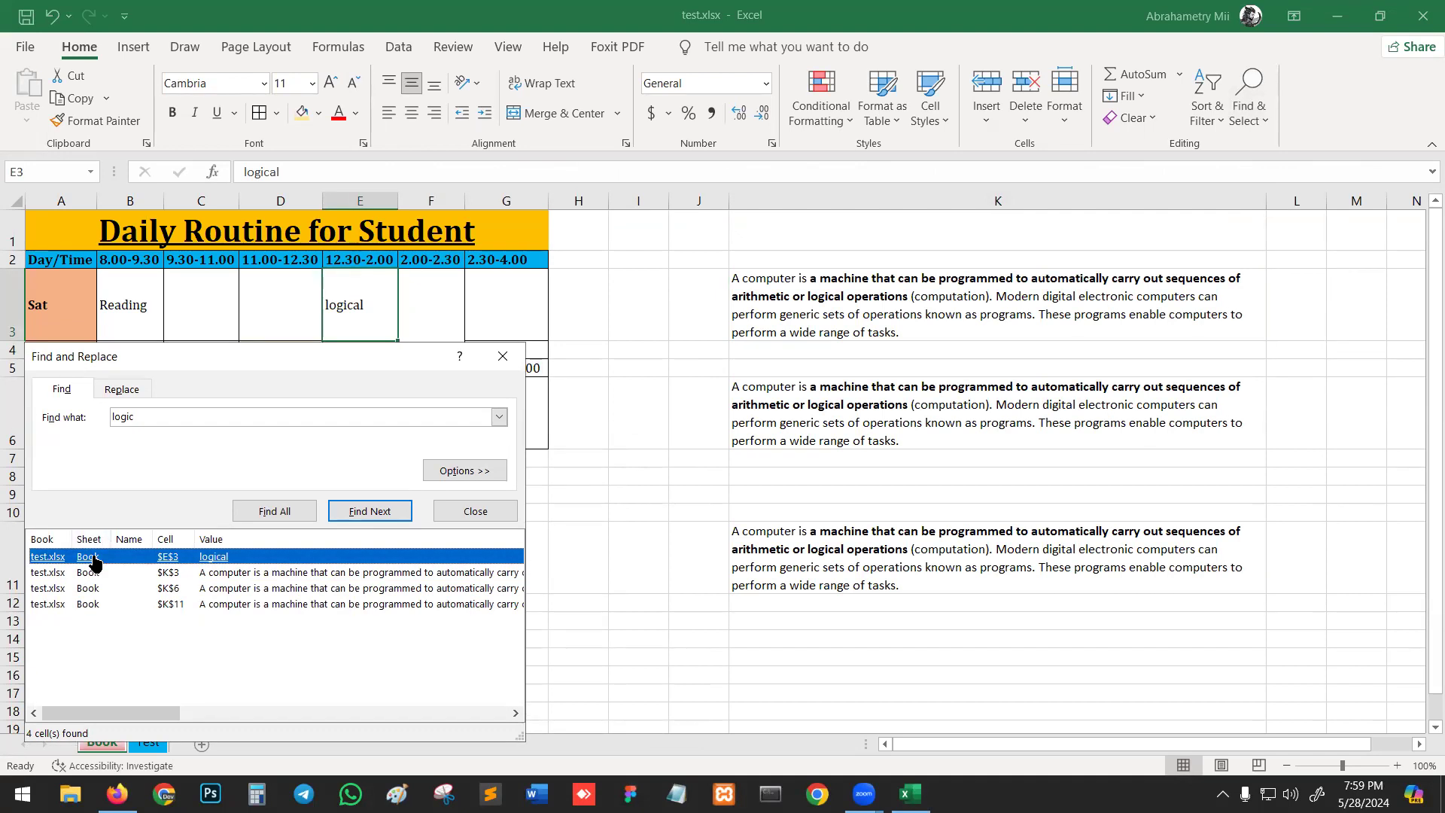
drag(237, 359, 308, 418)
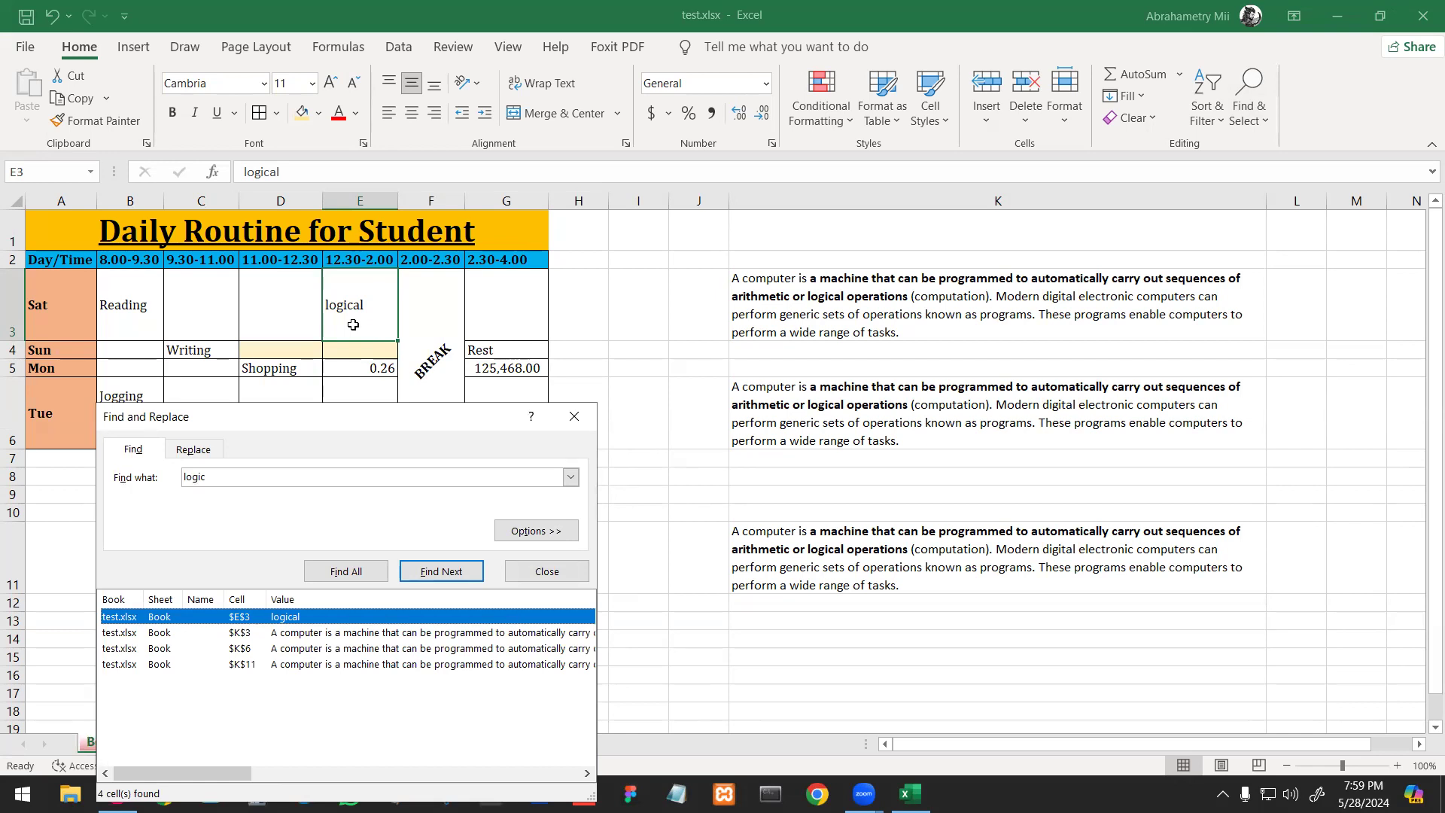
click(120, 633)
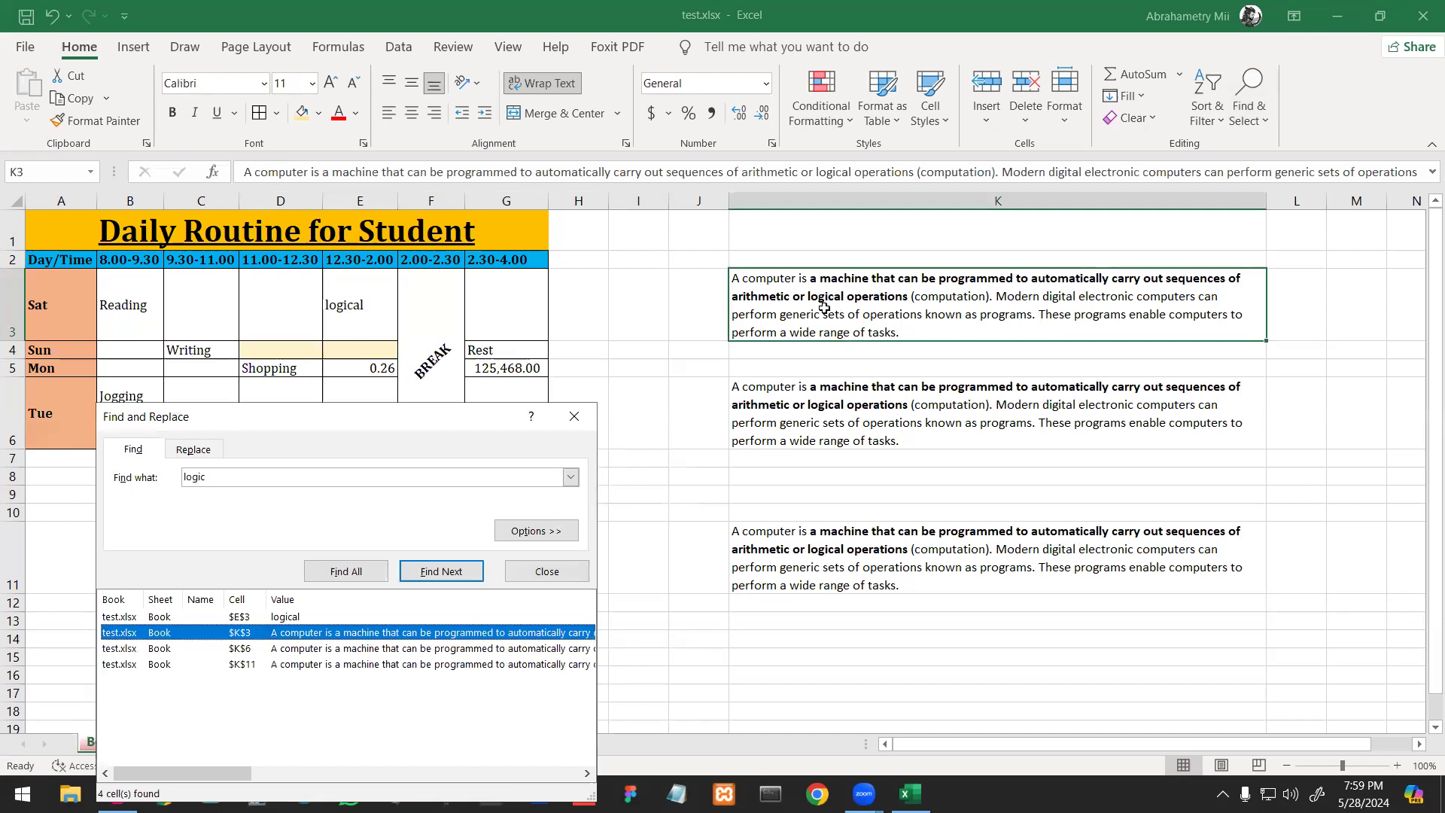
click(161, 649)
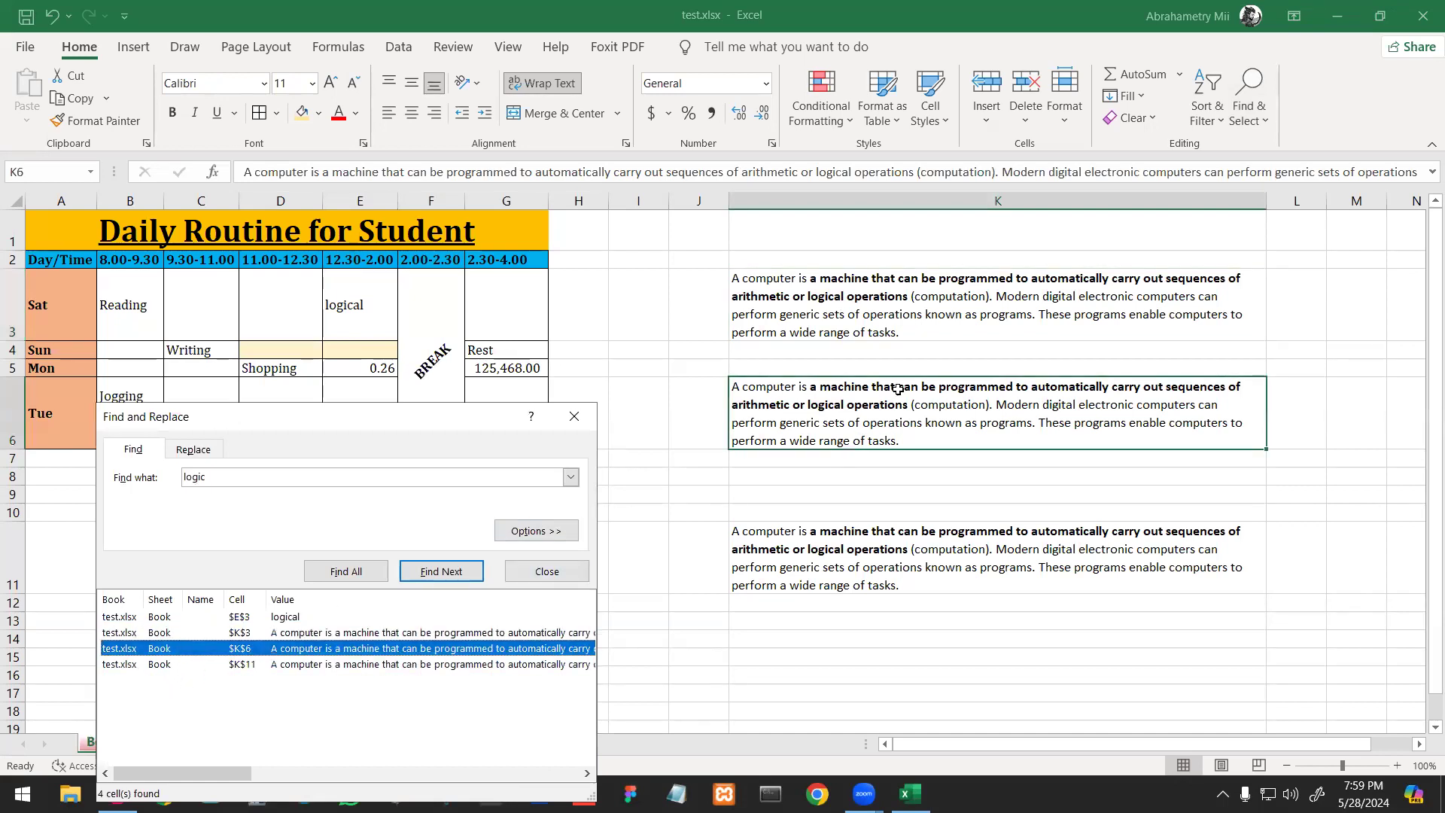
click(159, 665)
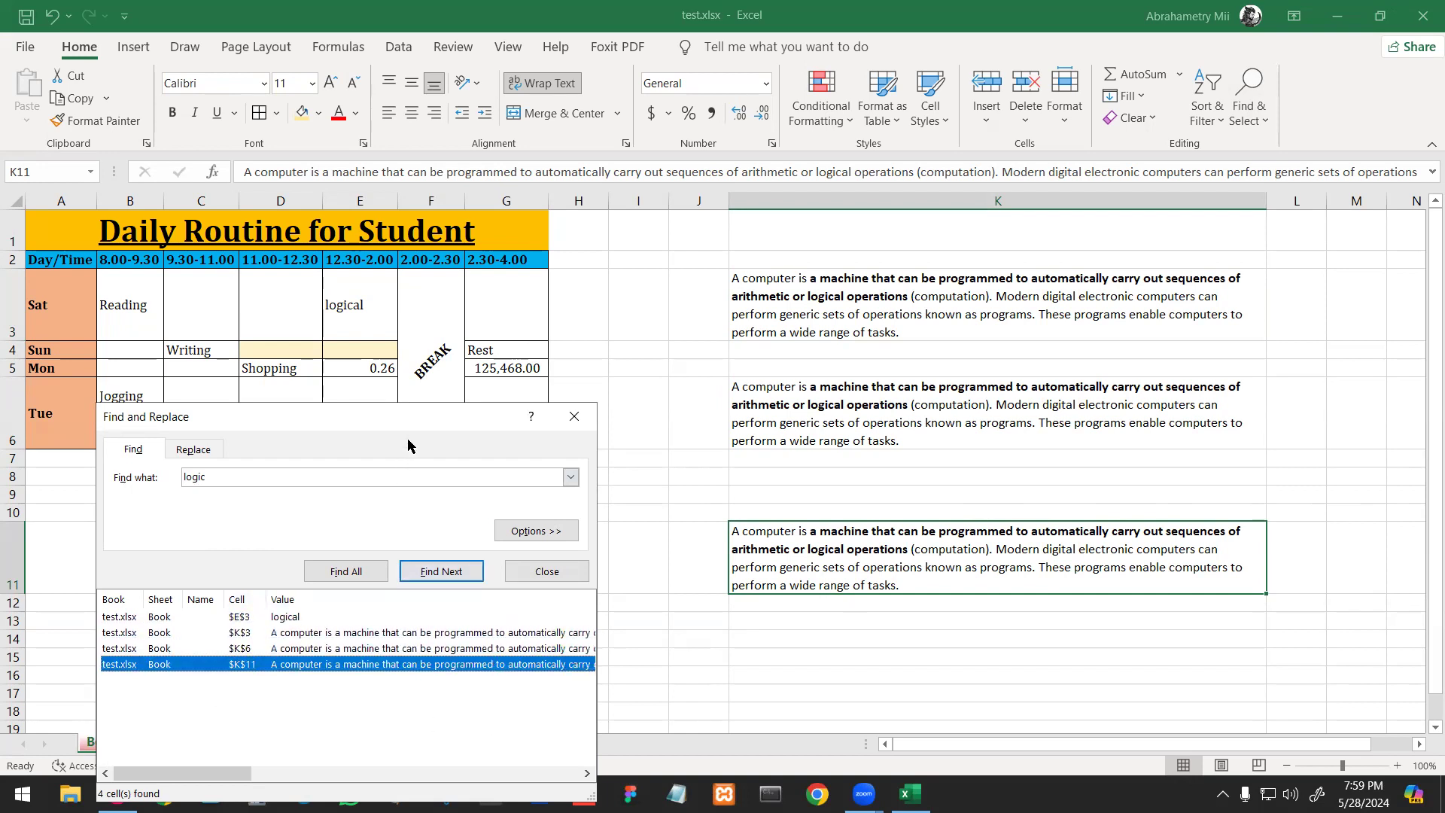
Expand the advanced search options for "logic" and look at the format criteria without setting any
click(530, 533)
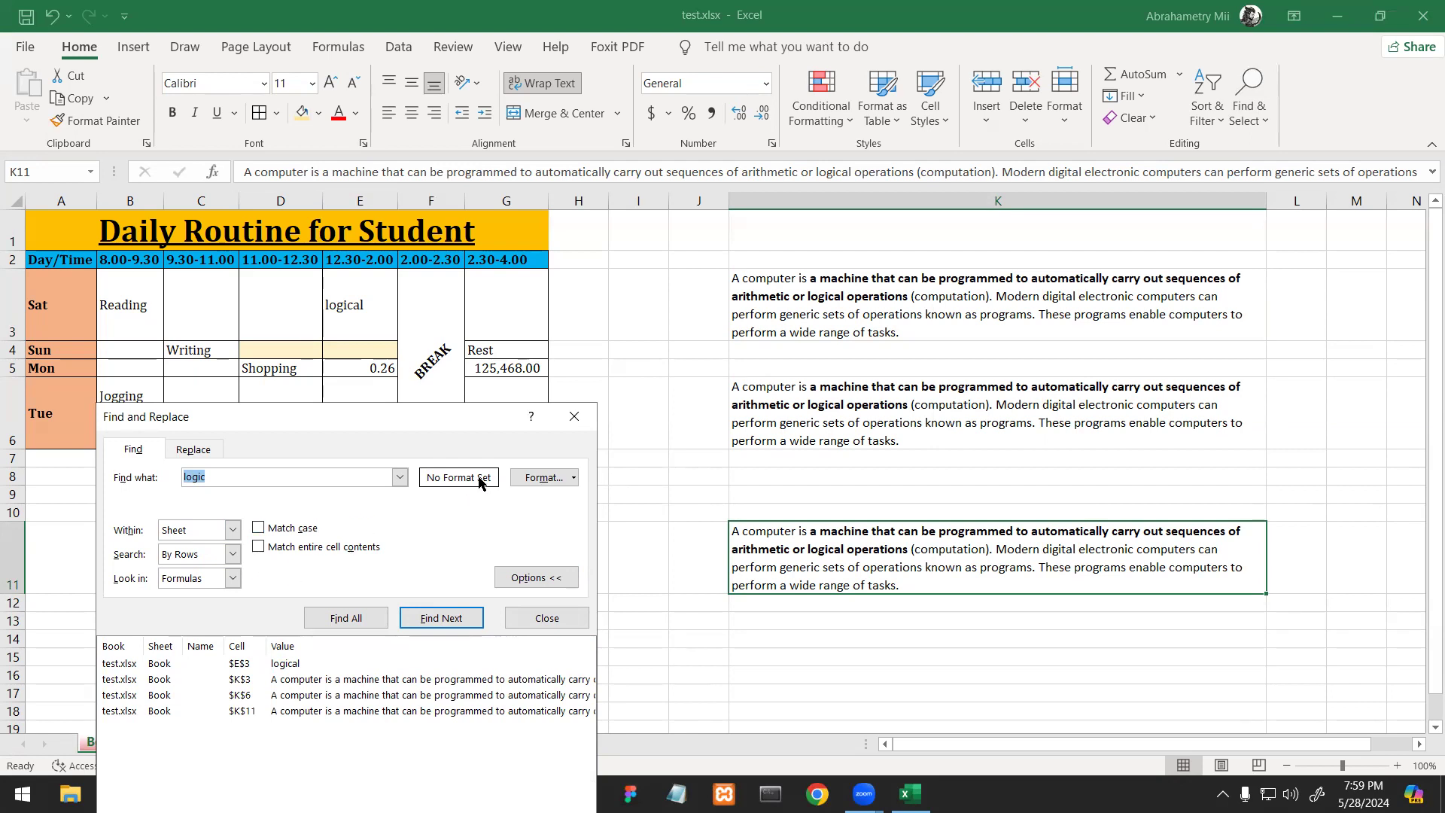
click(573, 479)
key(Escape)
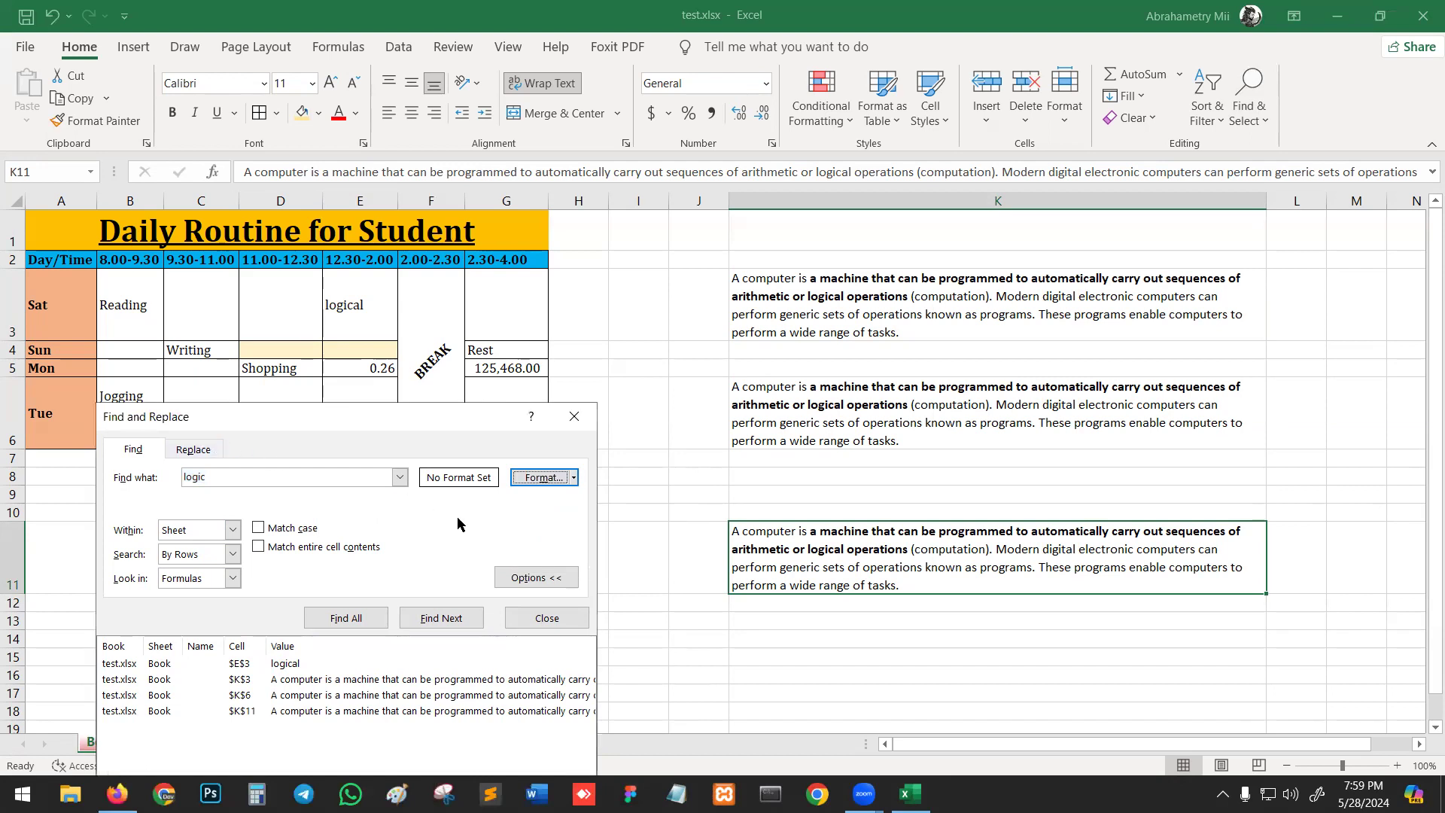
Enter "nologic" as the replacement for "logic", list all matching cells, and close the dialog without replacing
click(193, 449)
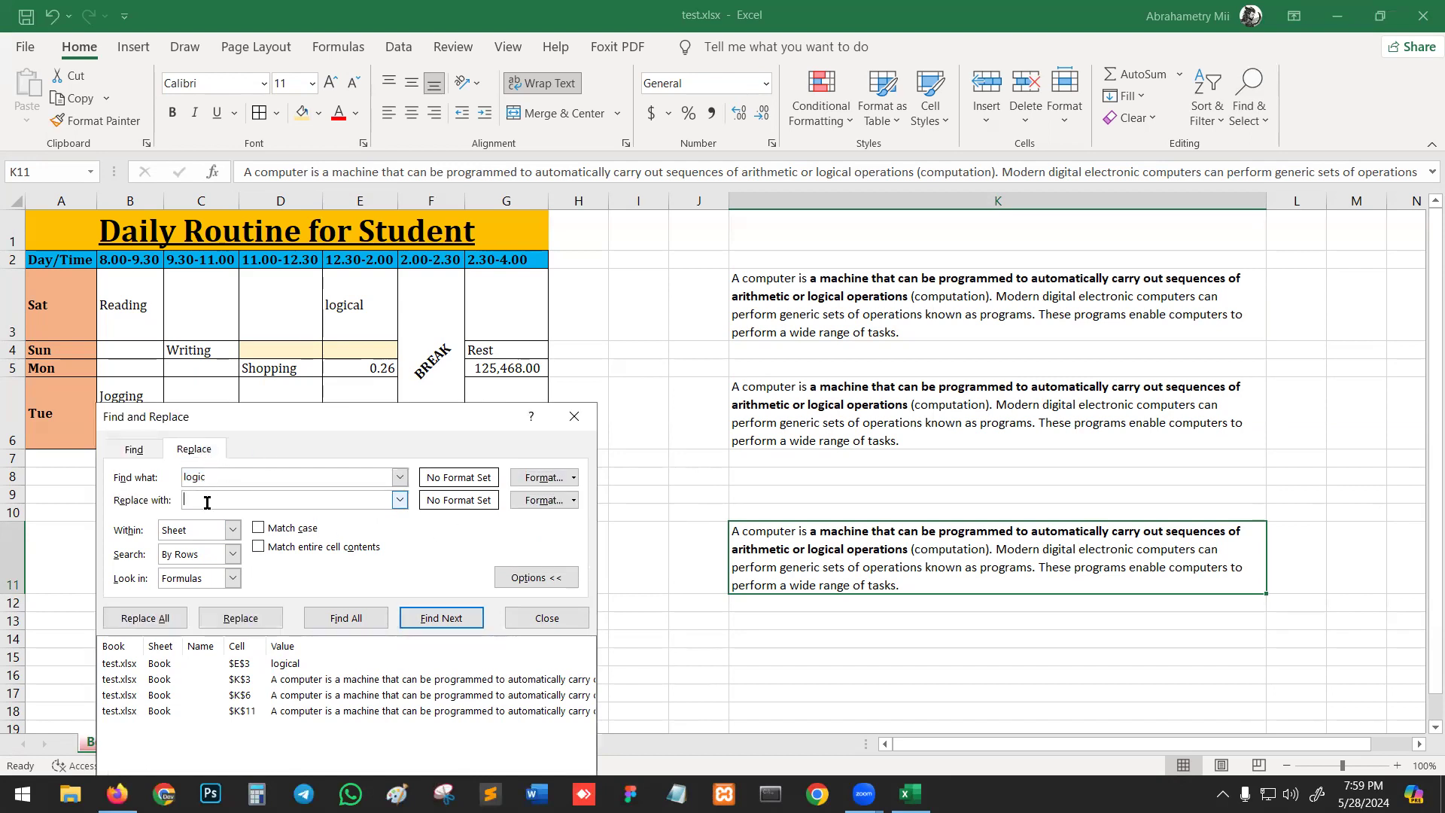
click(216, 483)
text(nologic)
click(355, 623)
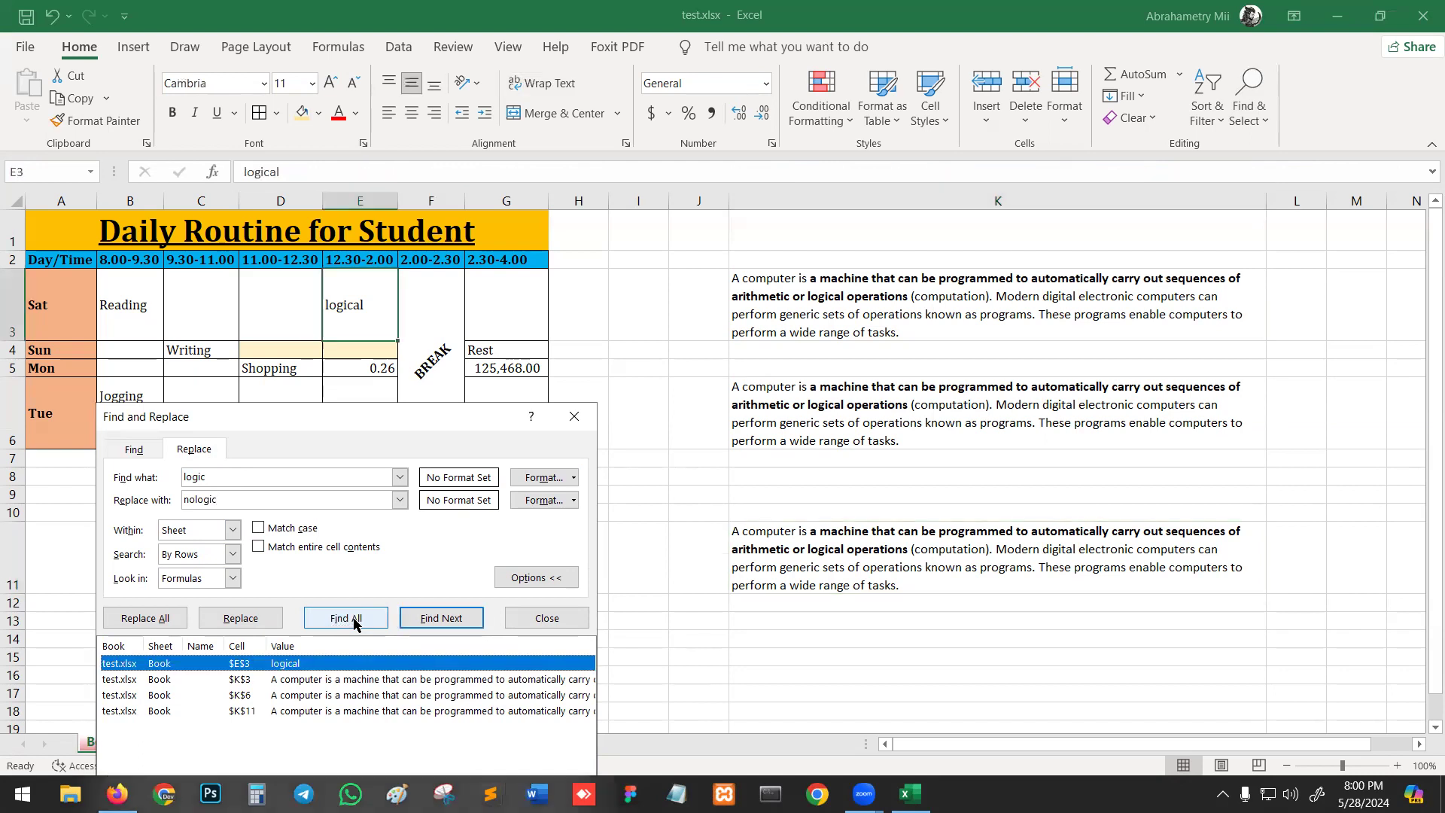
click(575, 417)
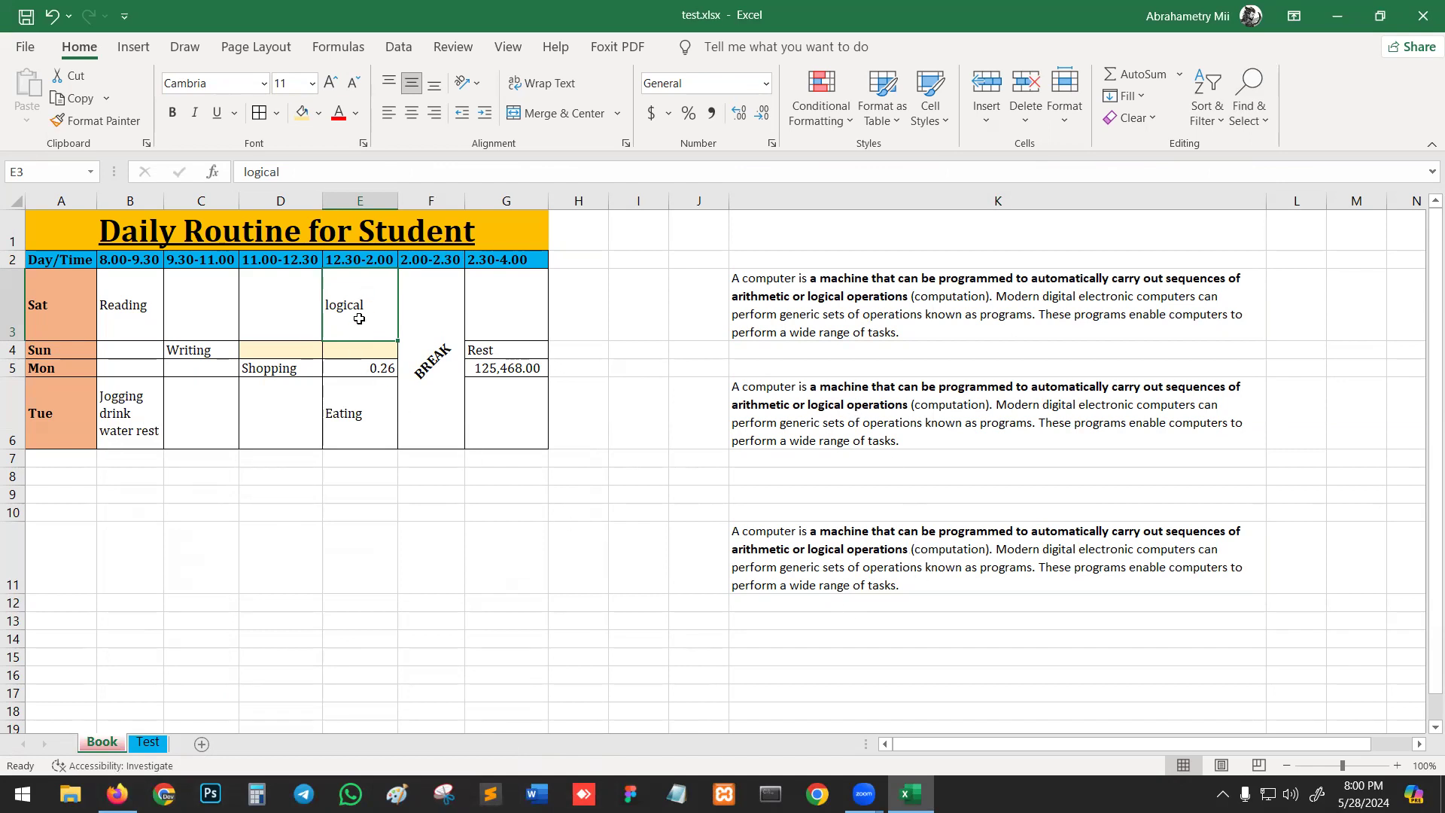
Clear the contents of rows 4, 7, 10, 13, 17, 20, 23, 25, 28 and 29 on the Test sheet
click(911, 425)
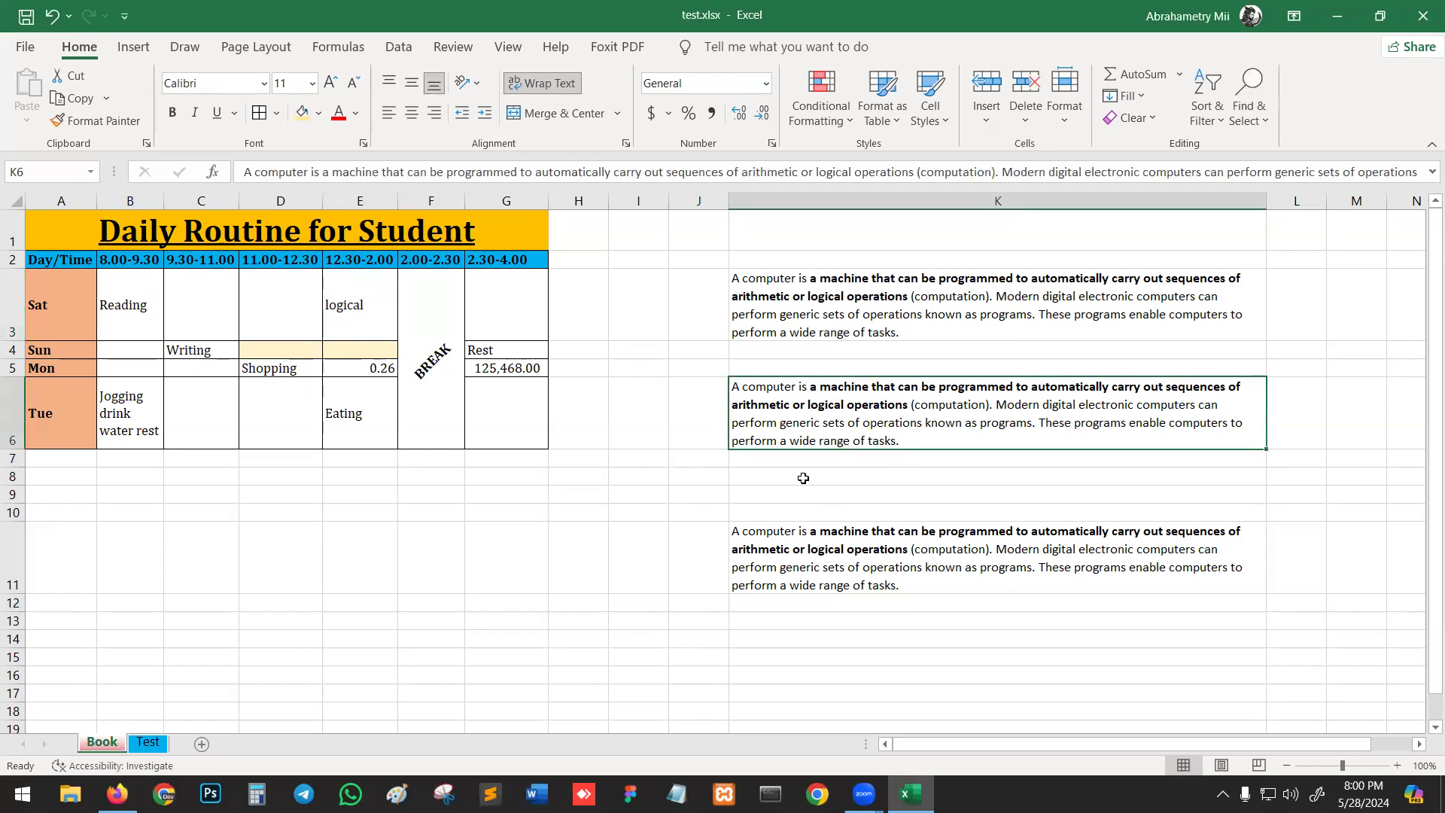
scroll(707, 480, down, 3)
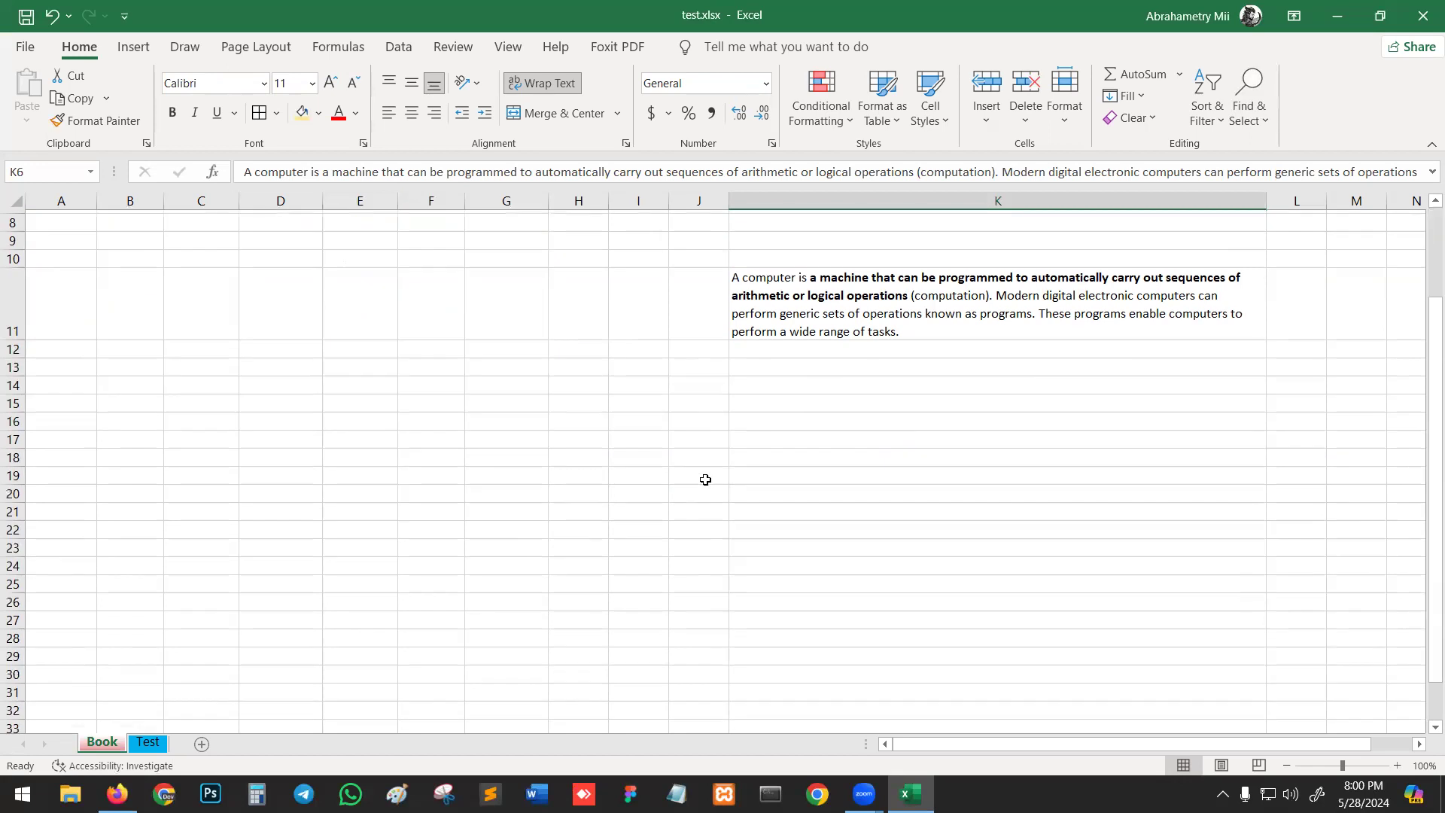
click(148, 743)
scroll(279, 452, up, 4)
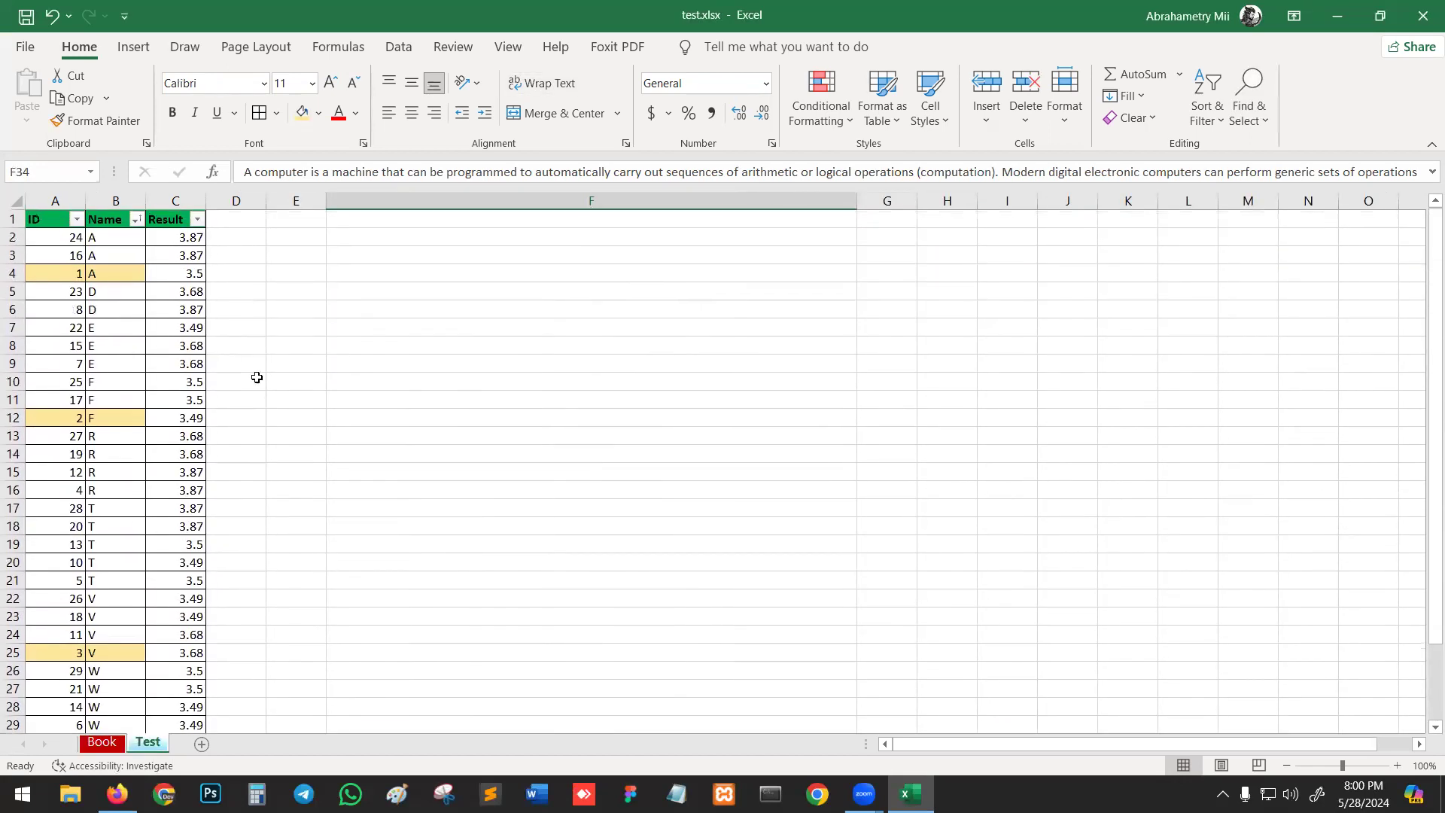
click(13, 274)
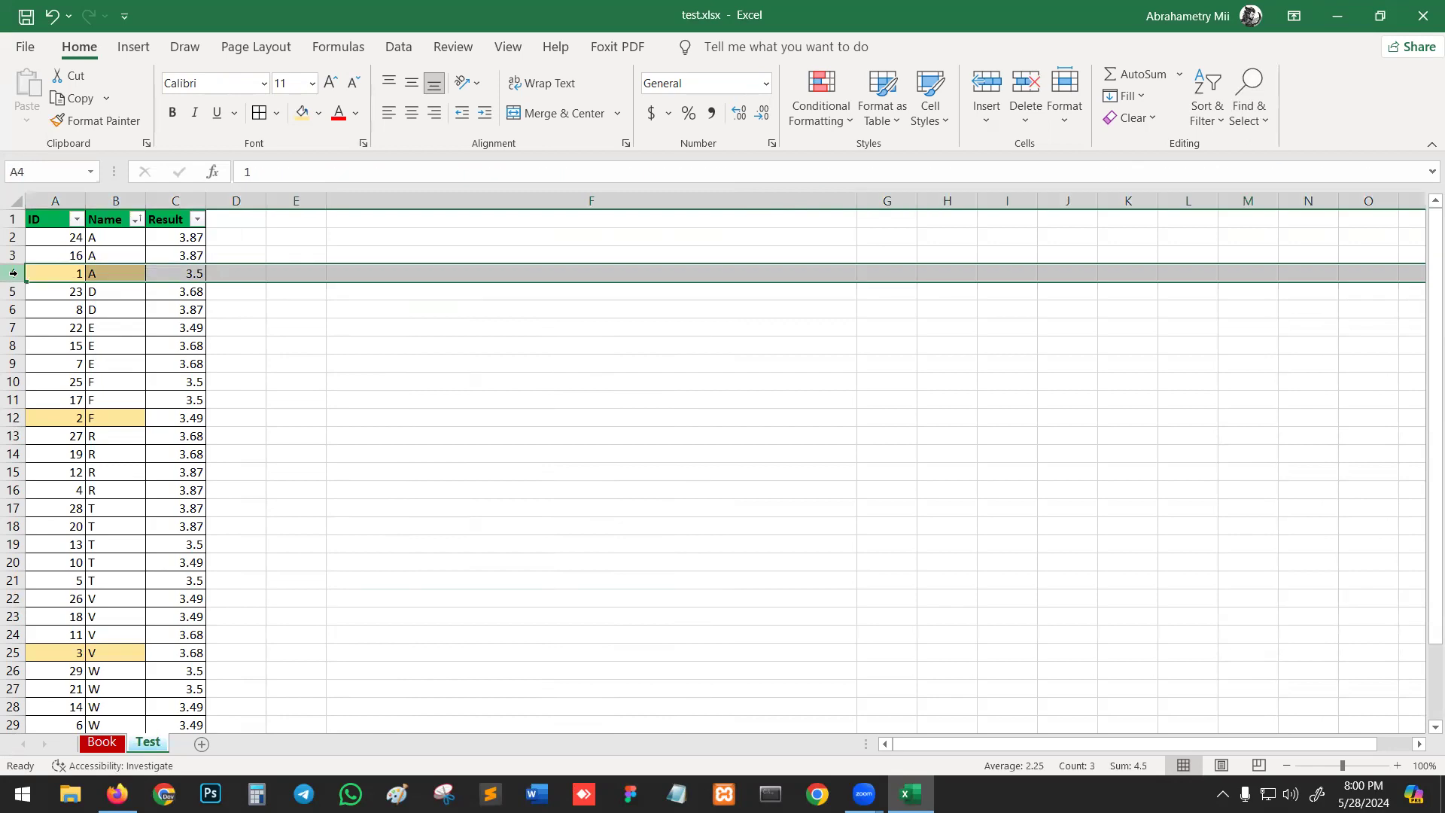
key(Delete)
click(13, 327)
key(Delete)
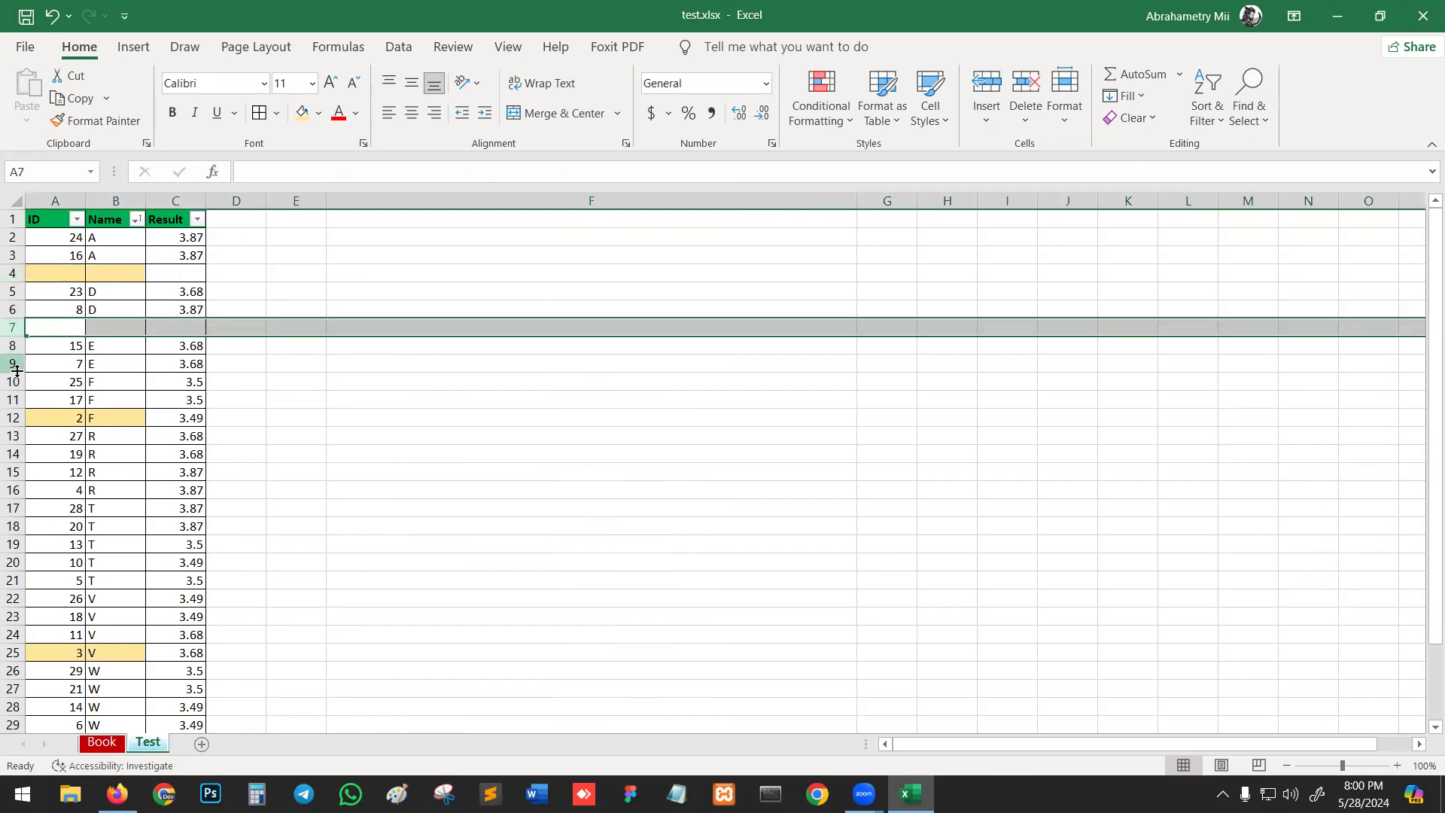
click(15, 382)
key(Delete)
click(13, 436)
key(Delete)
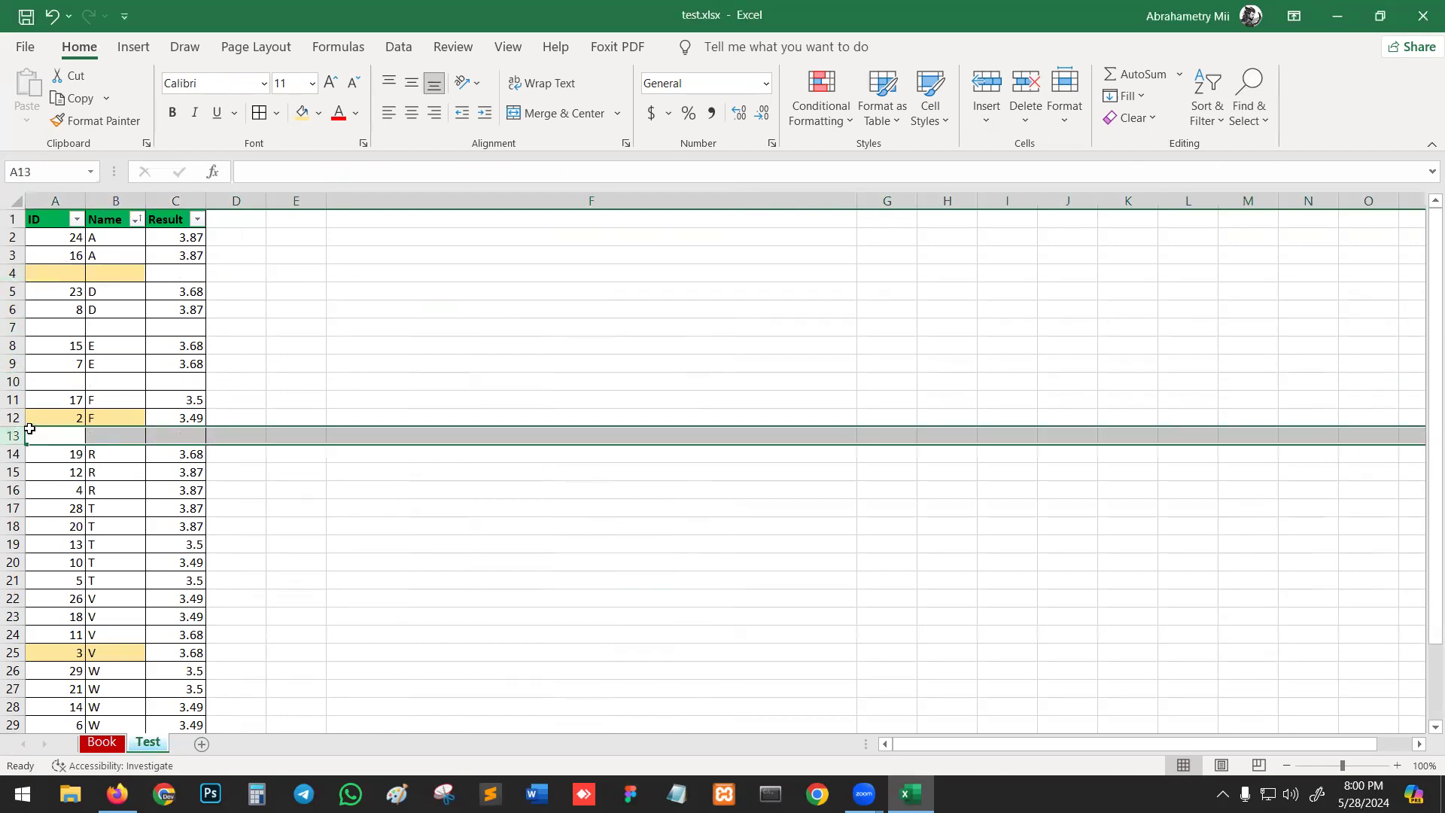
click(7, 515)
key(Delete)
click(15, 562)
key(Delete)
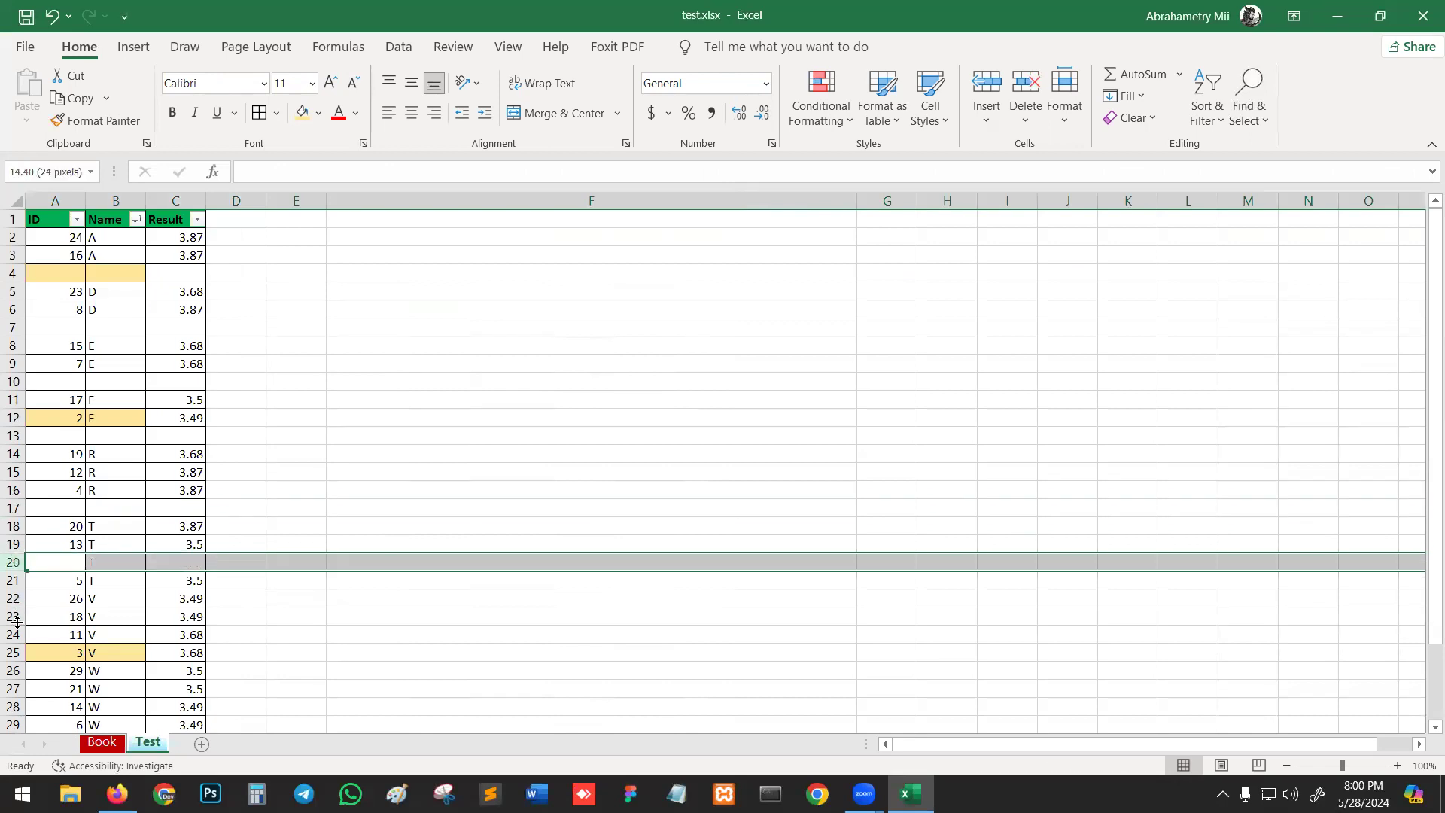
click(15, 617)
key(Delete)
click(13, 653)
key(Delete)
scroll(34, 639, down, 7)
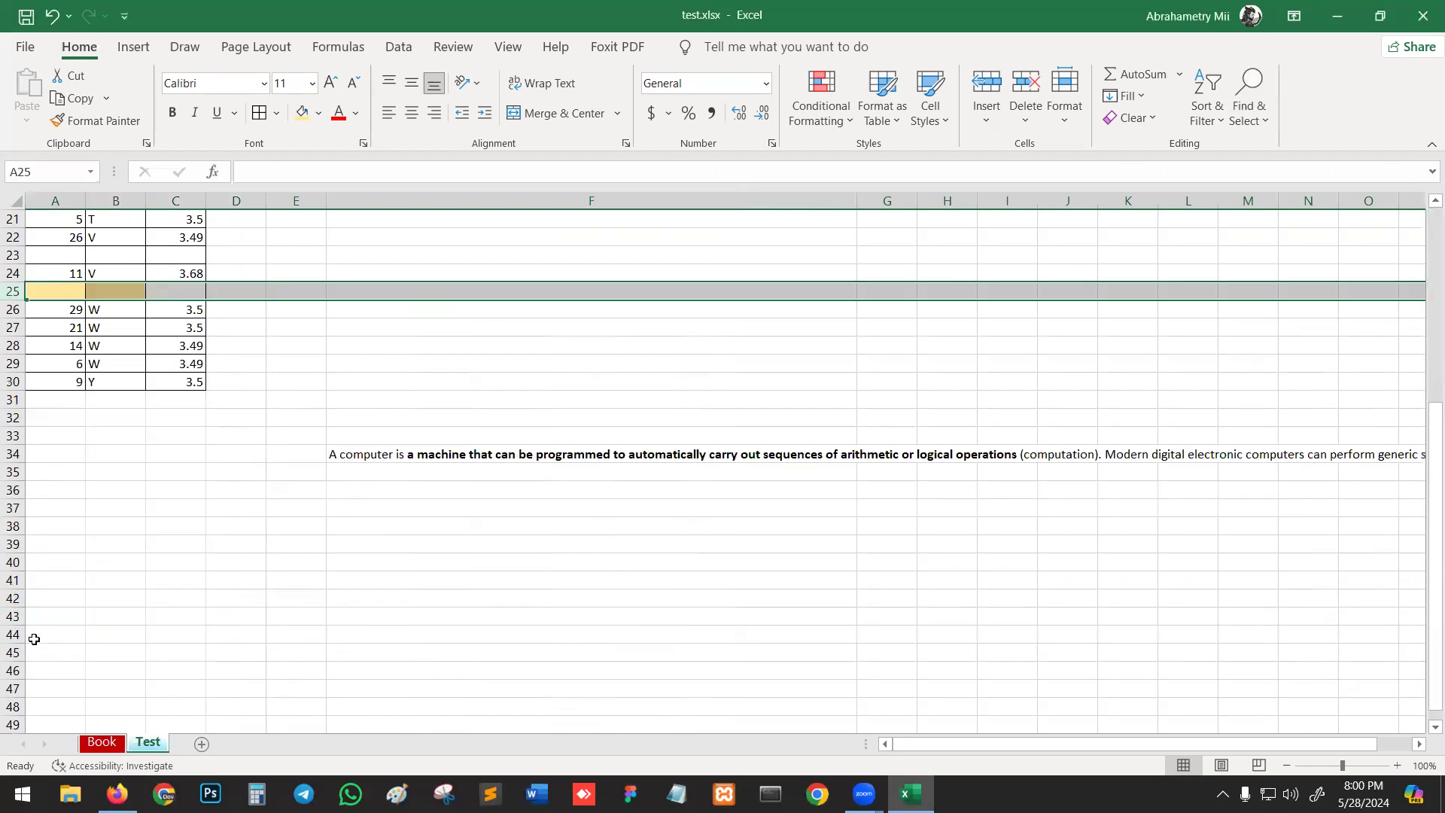
click(13, 346)
key(Delete)
click(12, 363)
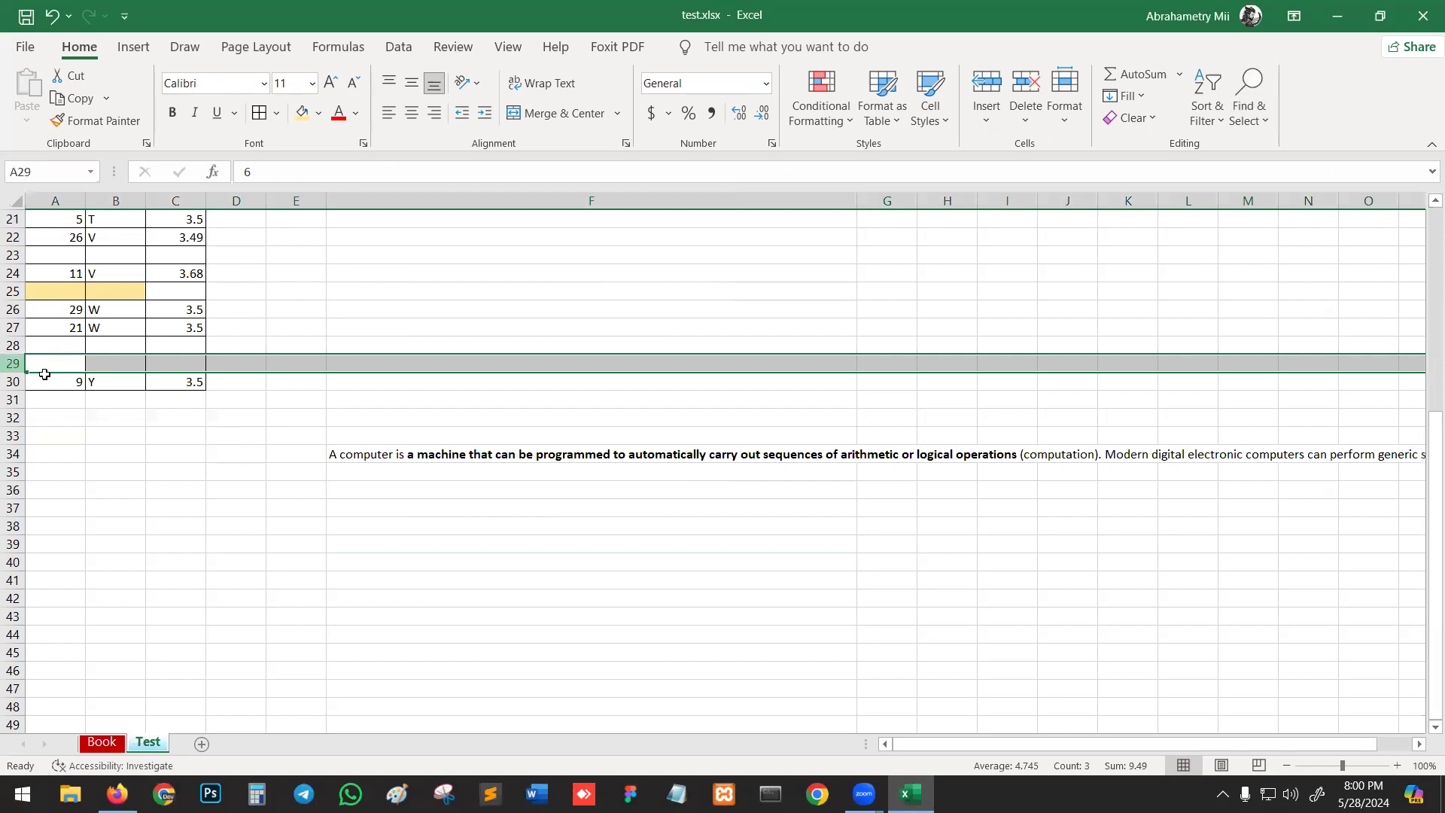
Point out the emptied rows 4, 7, 10 and 13 on the Test sheet by selecting each in turn
click(362, 490)
scroll(355, 536, up, 7)
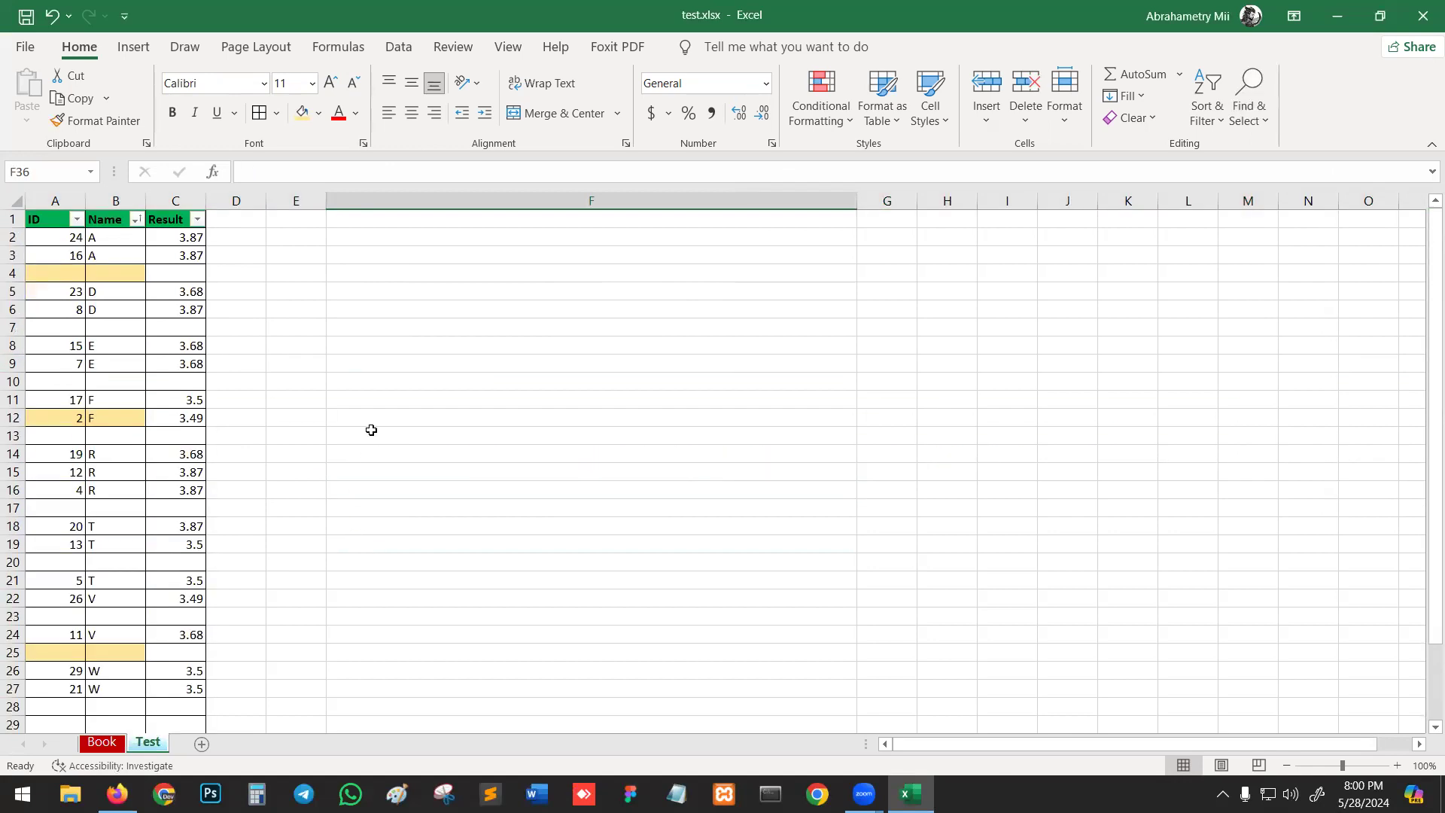
click(13, 273)
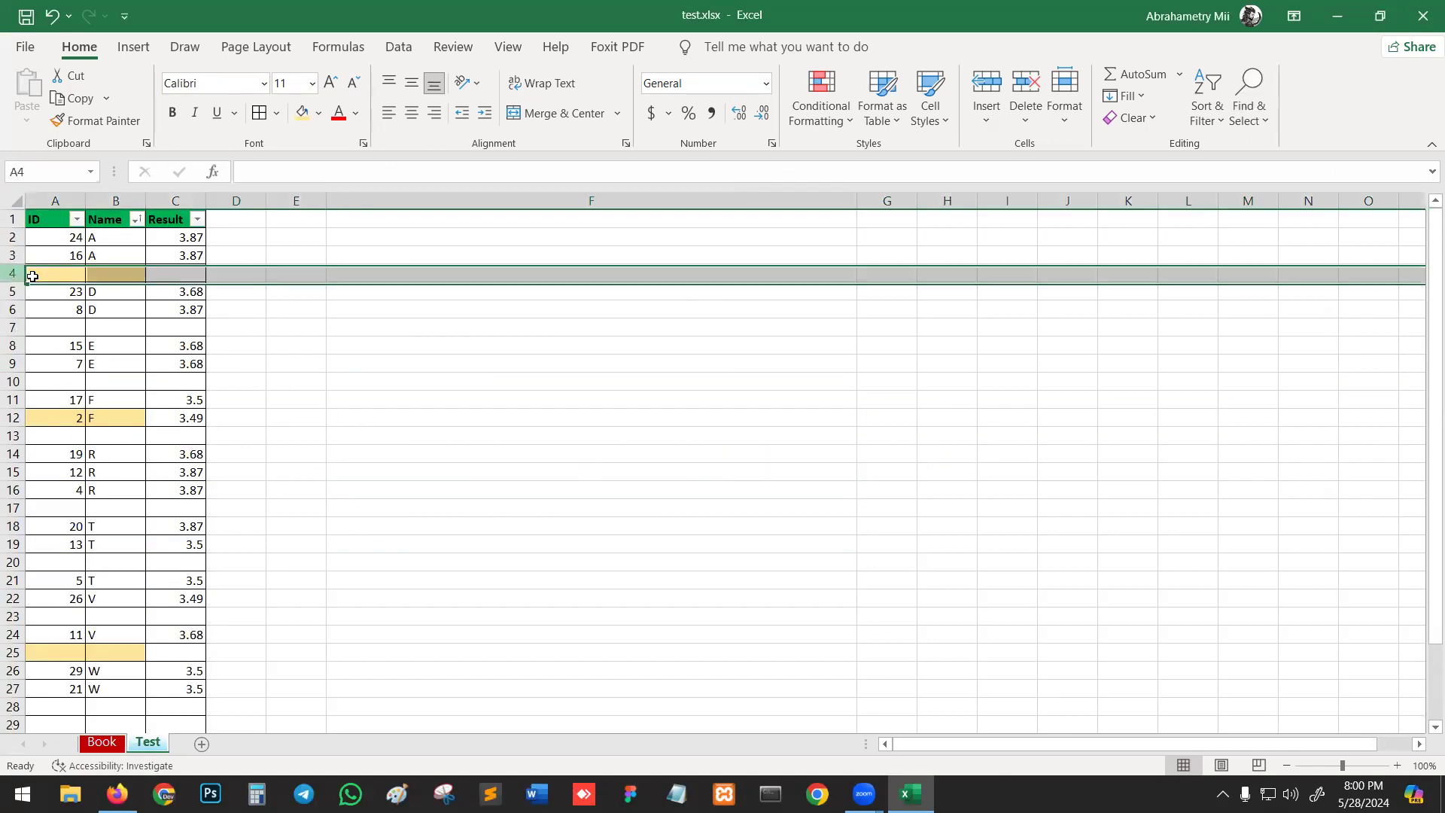
click(14, 327)
click(14, 382)
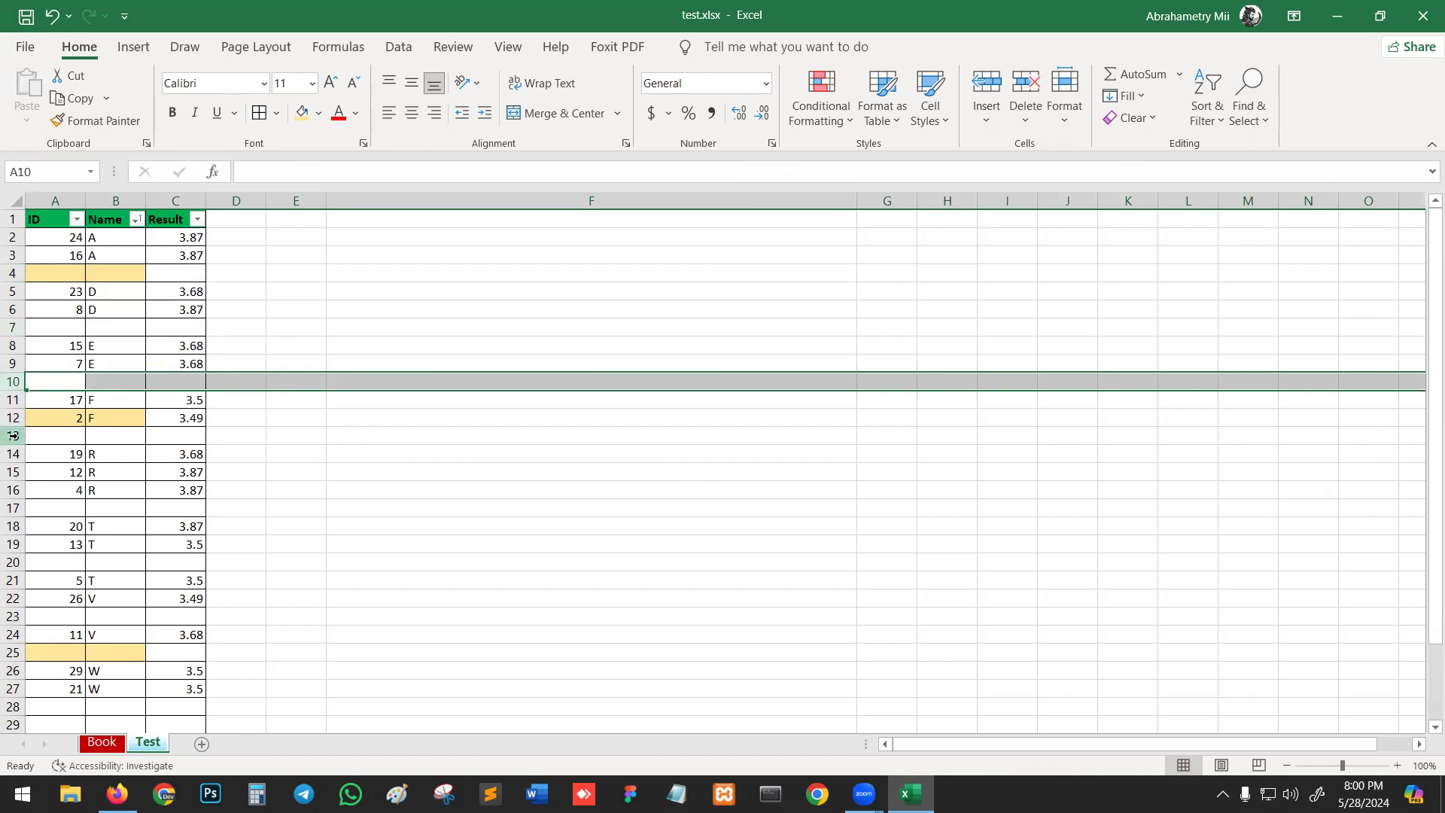
click(13, 436)
click(355, 439)
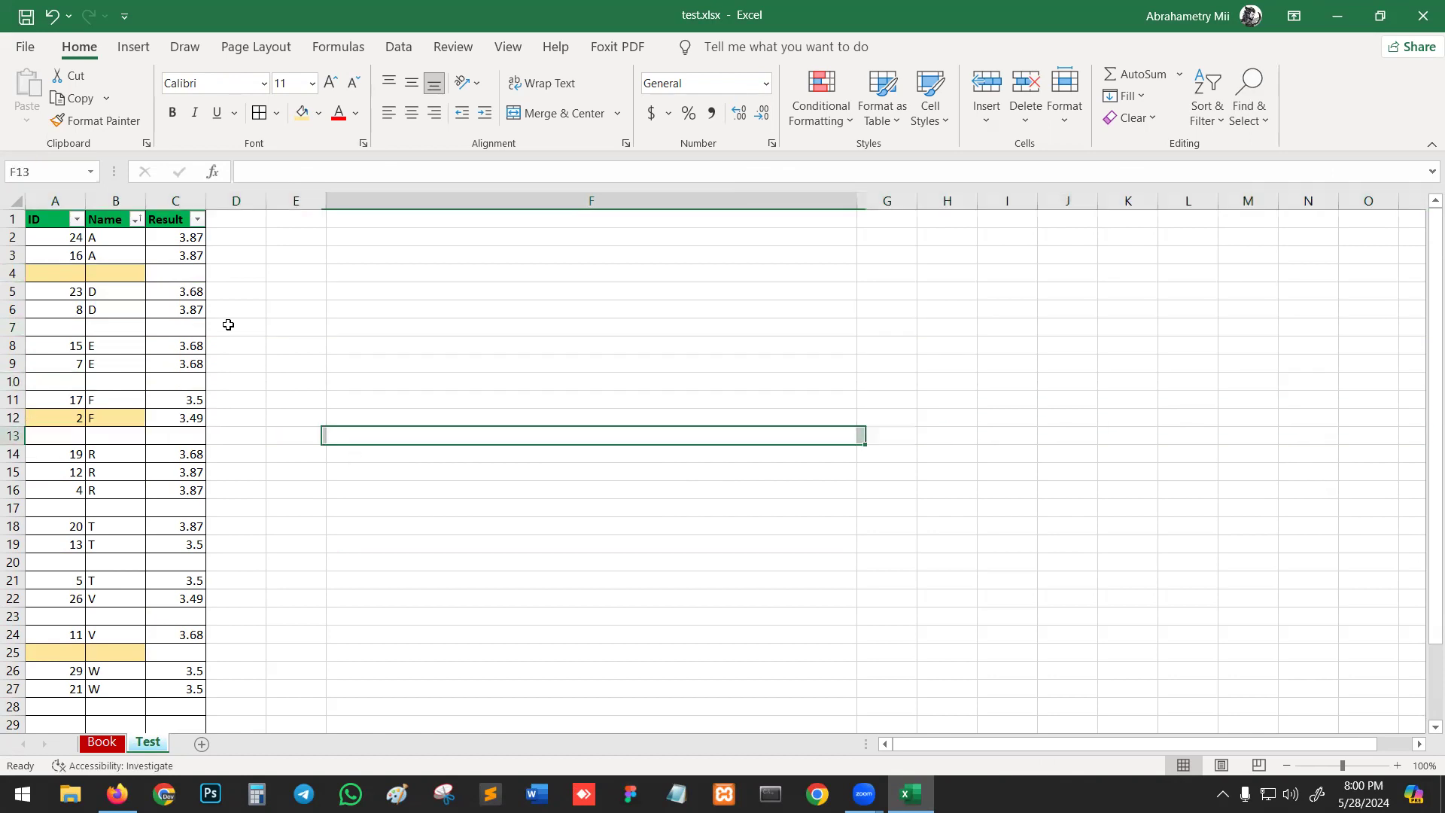
Delete the empty row 4 from the Test sheet table
click(13, 274)
right_click(13, 273)
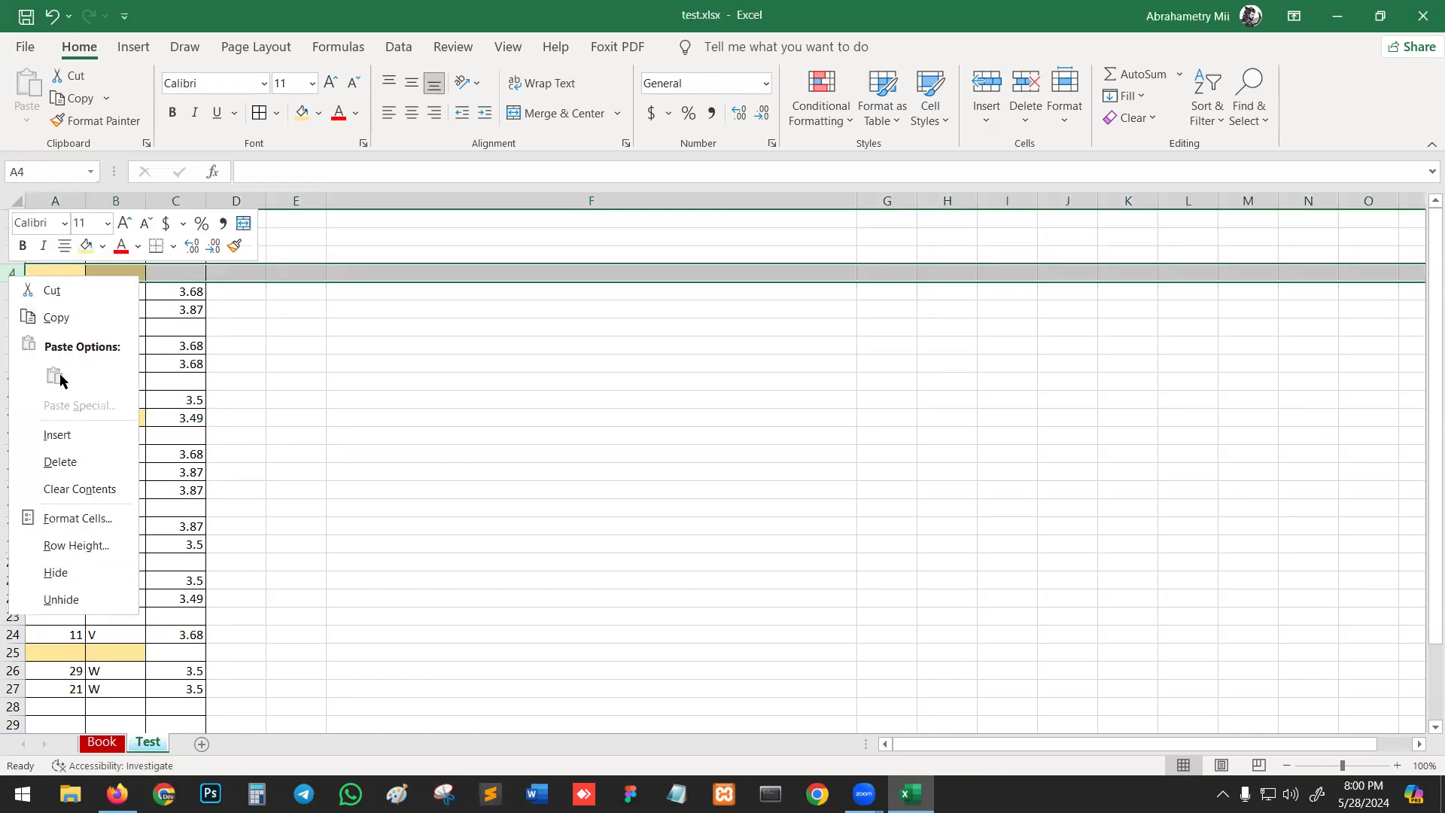
click(59, 461)
click(13, 309)
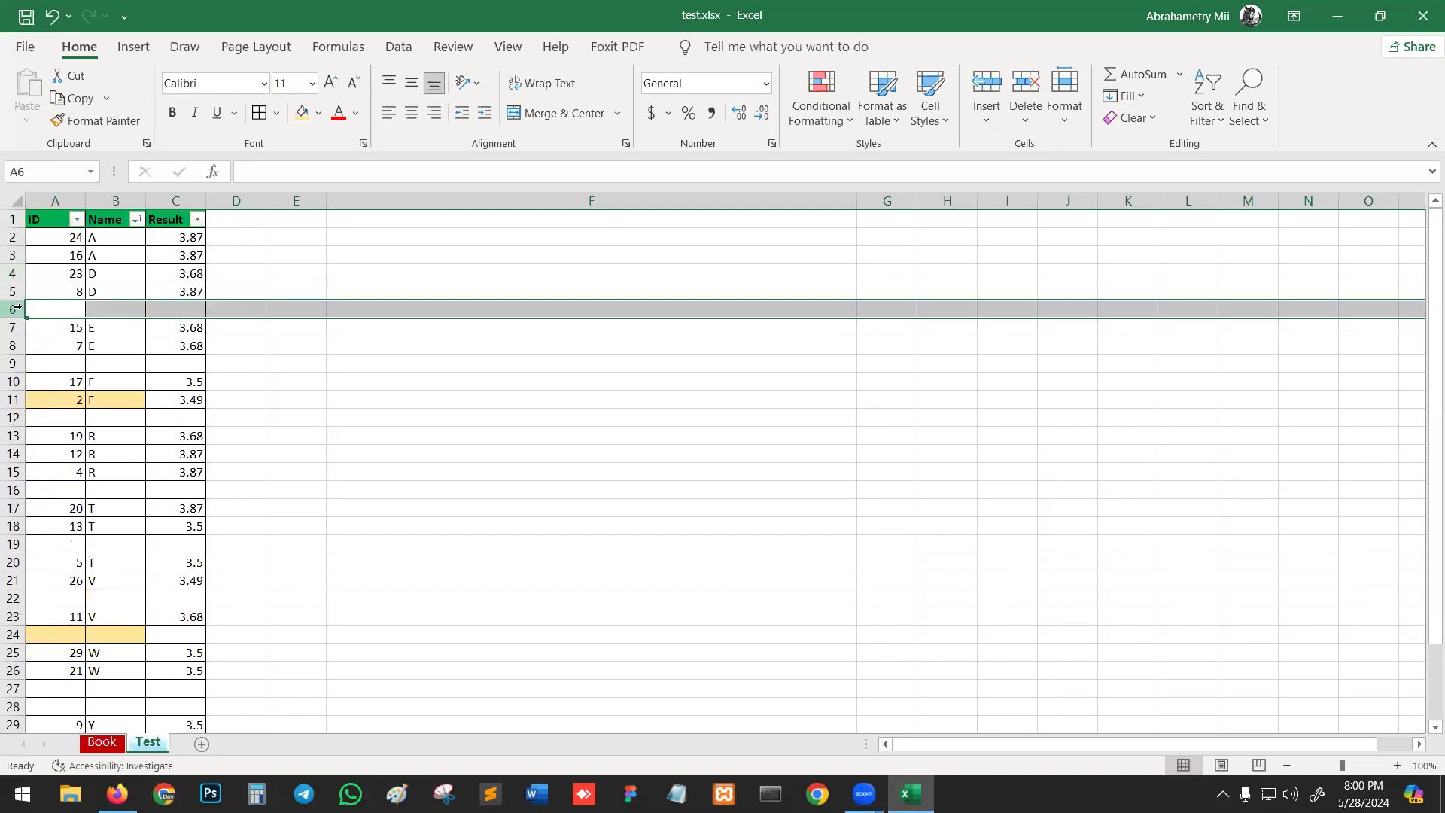
right_click(22, 310)
key(Escape)
click(338, 310)
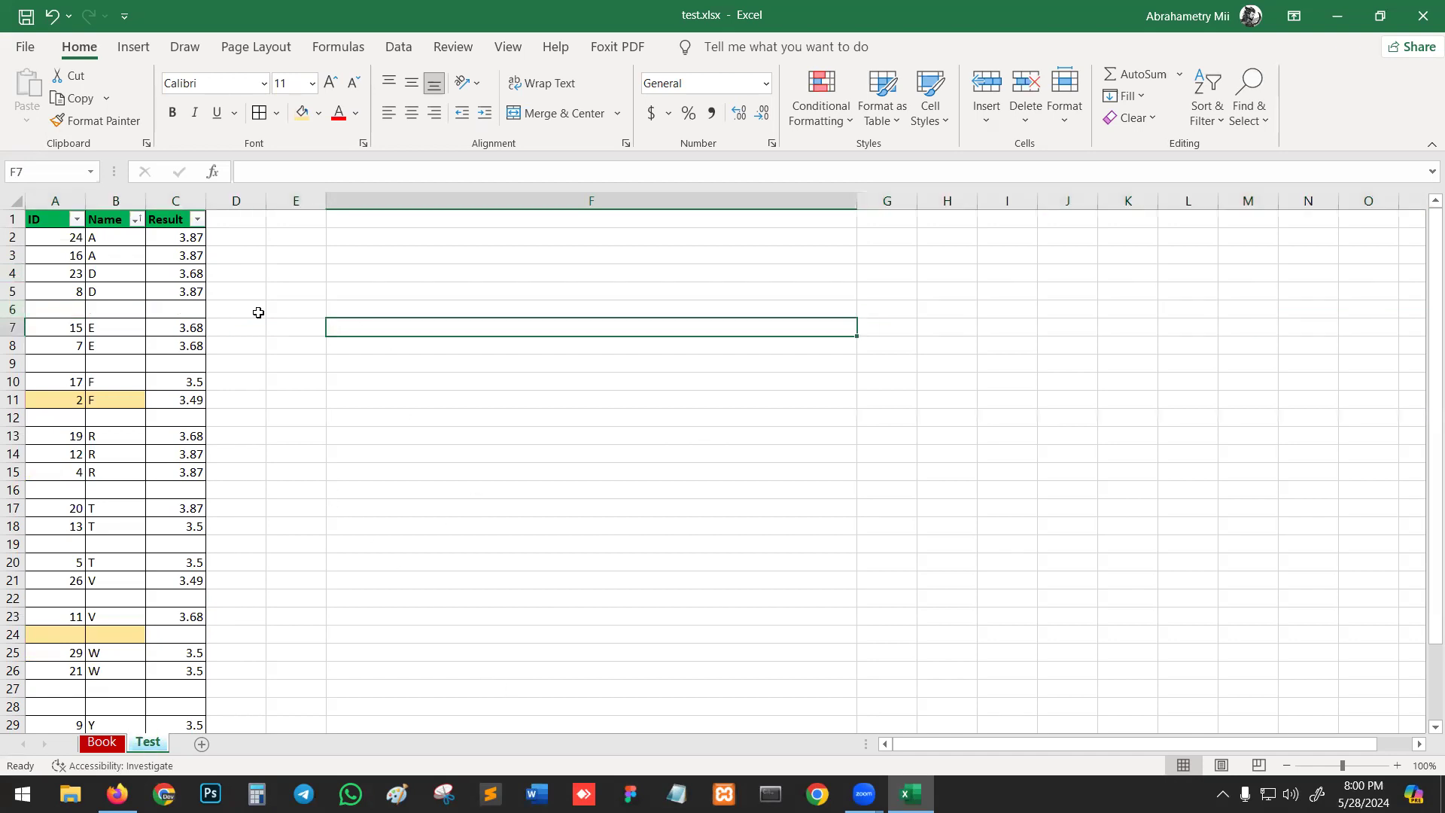
Select the table range A1:C29 and use Go To Special to select only its blank cells
key(ctrl+a)
drag(271, 309, 241, 310)
drag(45, 218, 148, 632)
scroll(151, 624, up, 2)
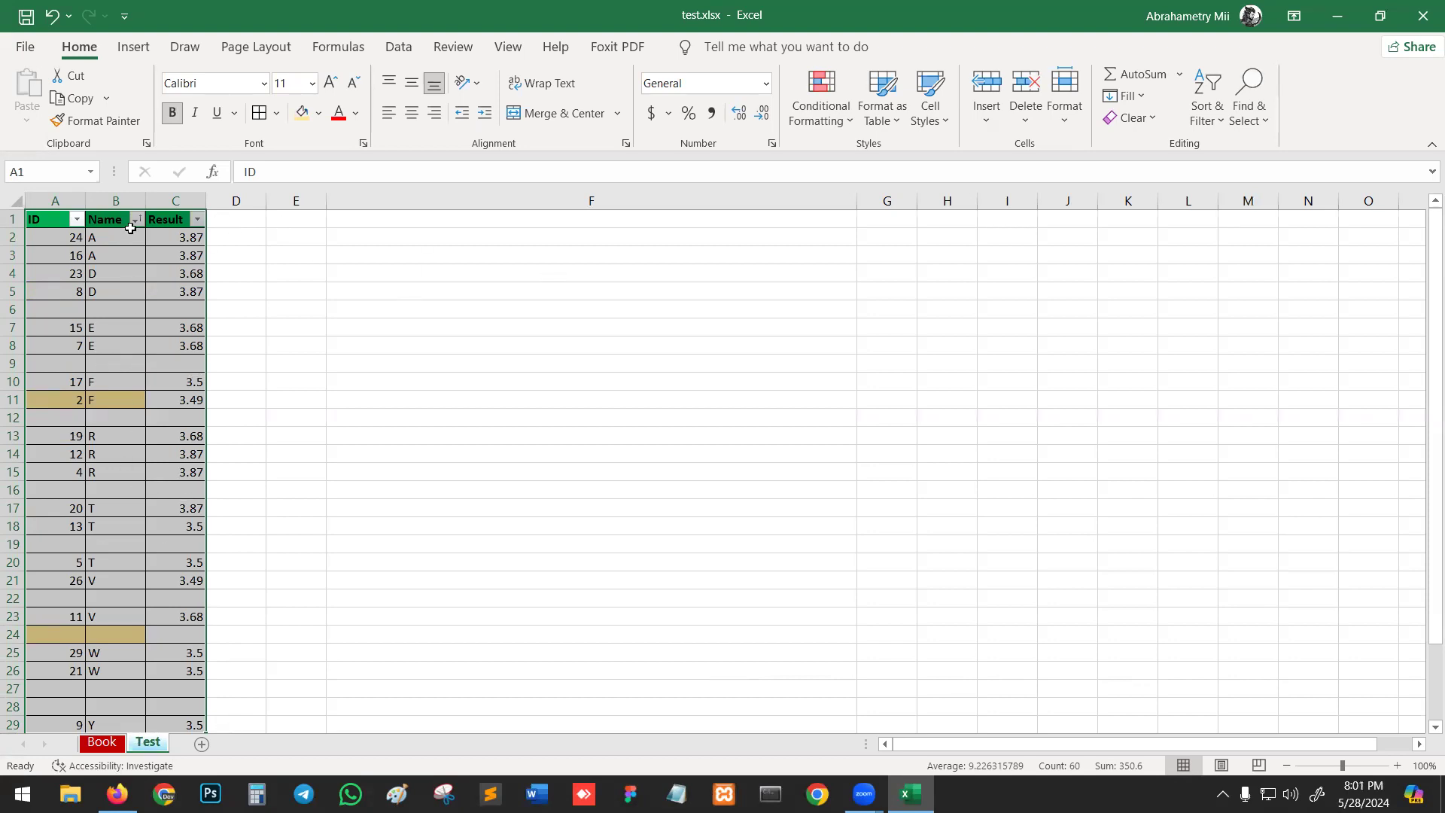
click(1262, 129)
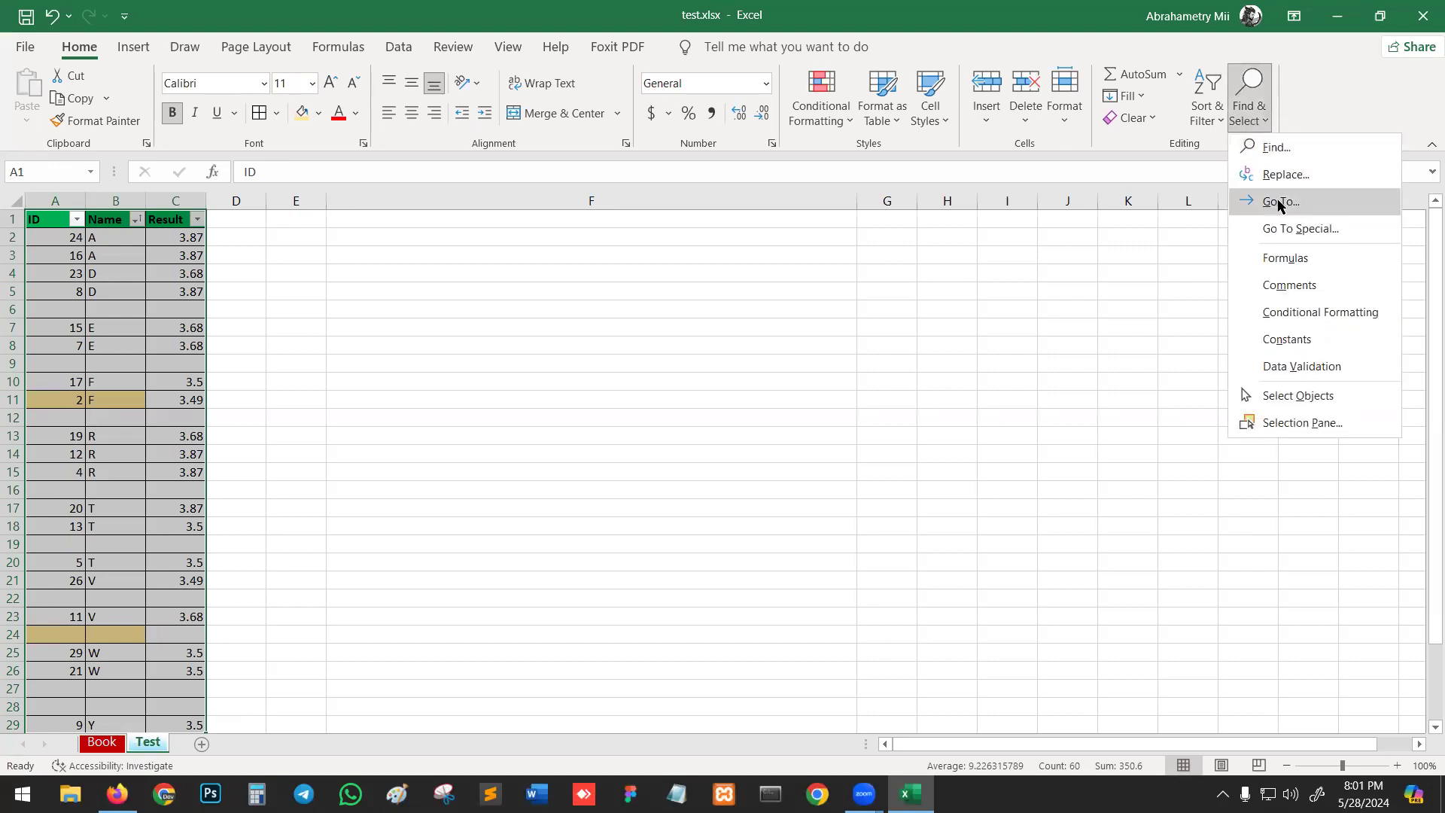
click(1285, 228)
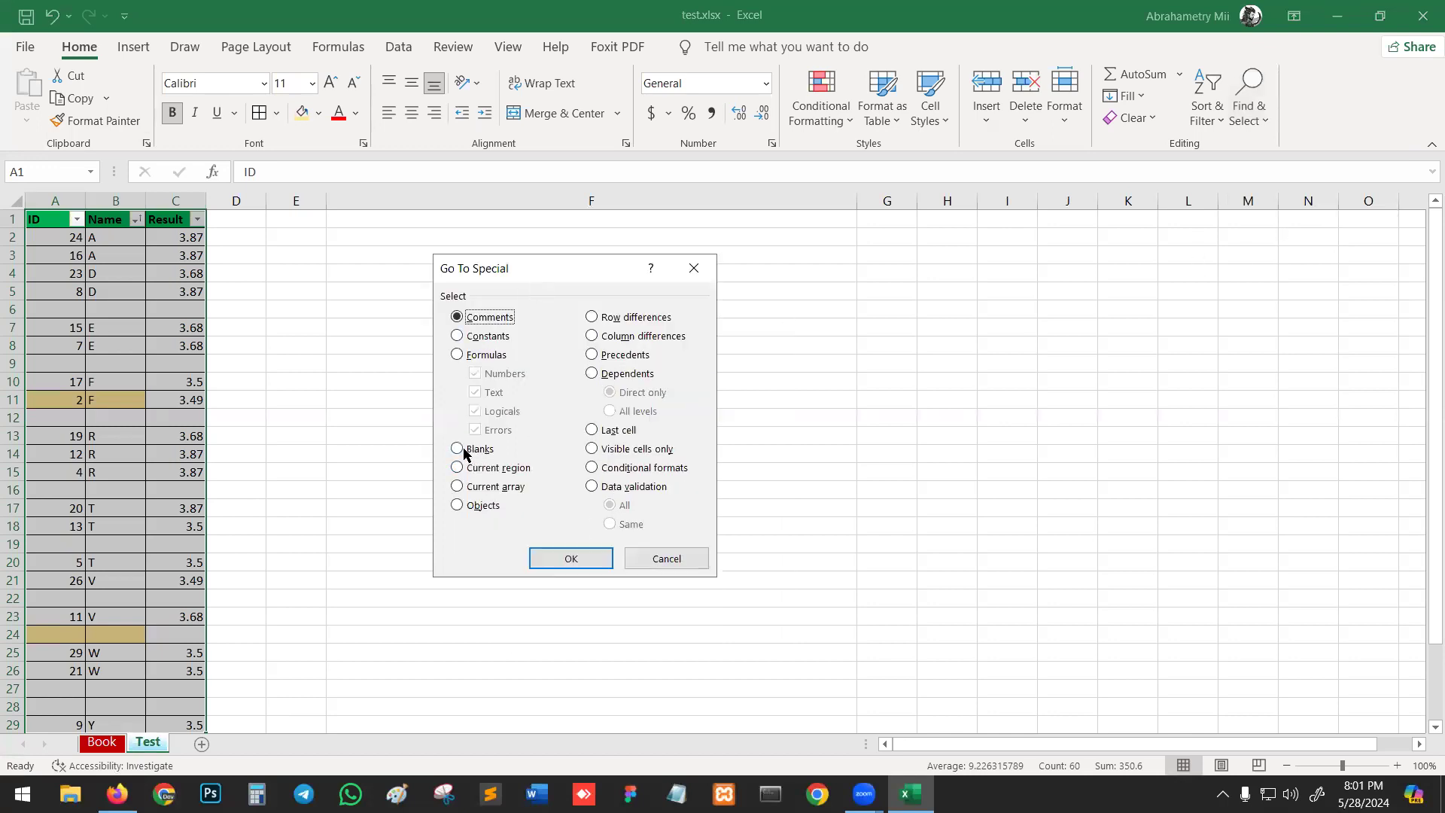
click(469, 450)
click(568, 559)
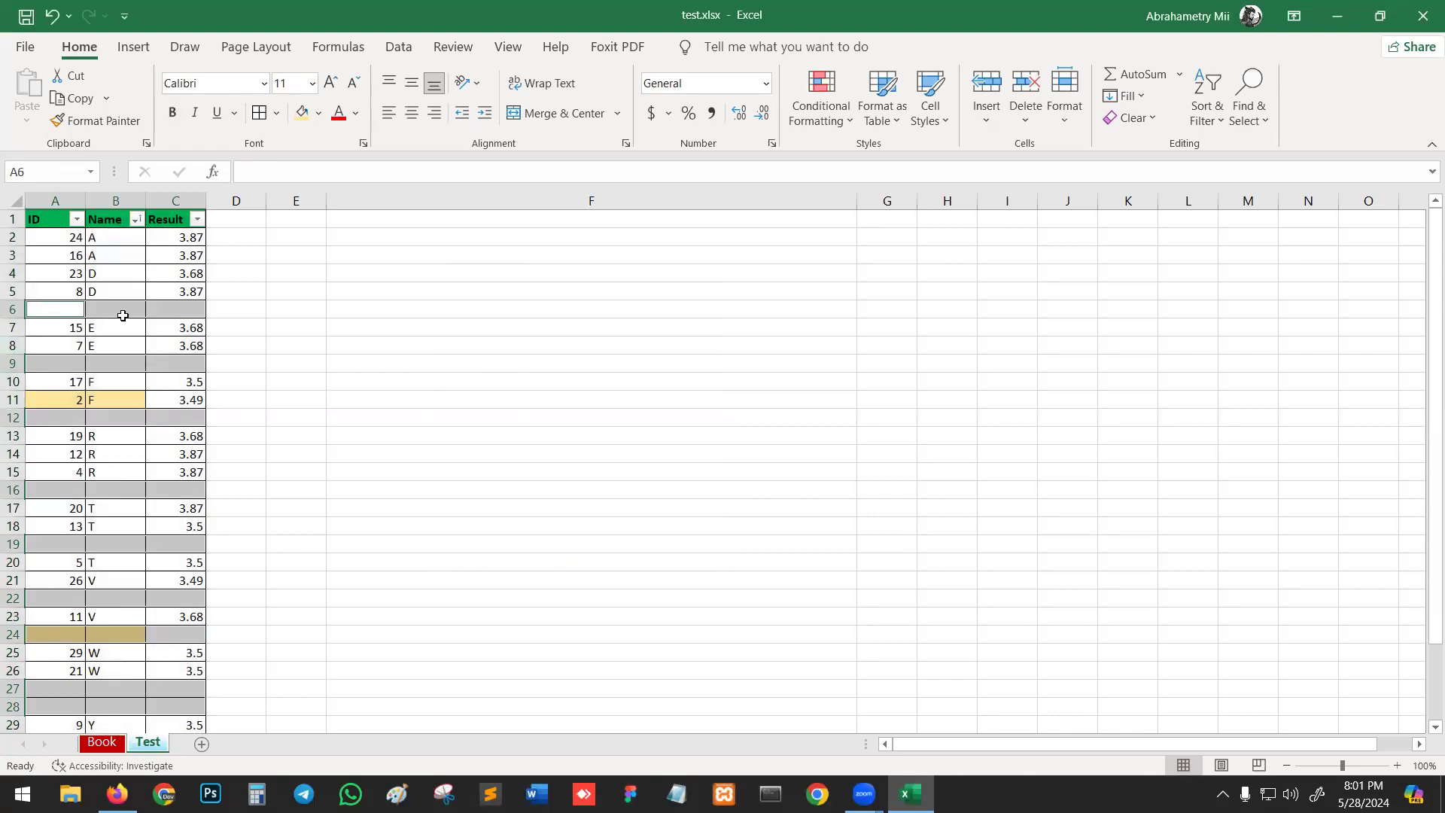
scroll(126, 483, down, 1)
scroll(125, 482, up, 1)
right_click(13, 309)
click(293, 362)
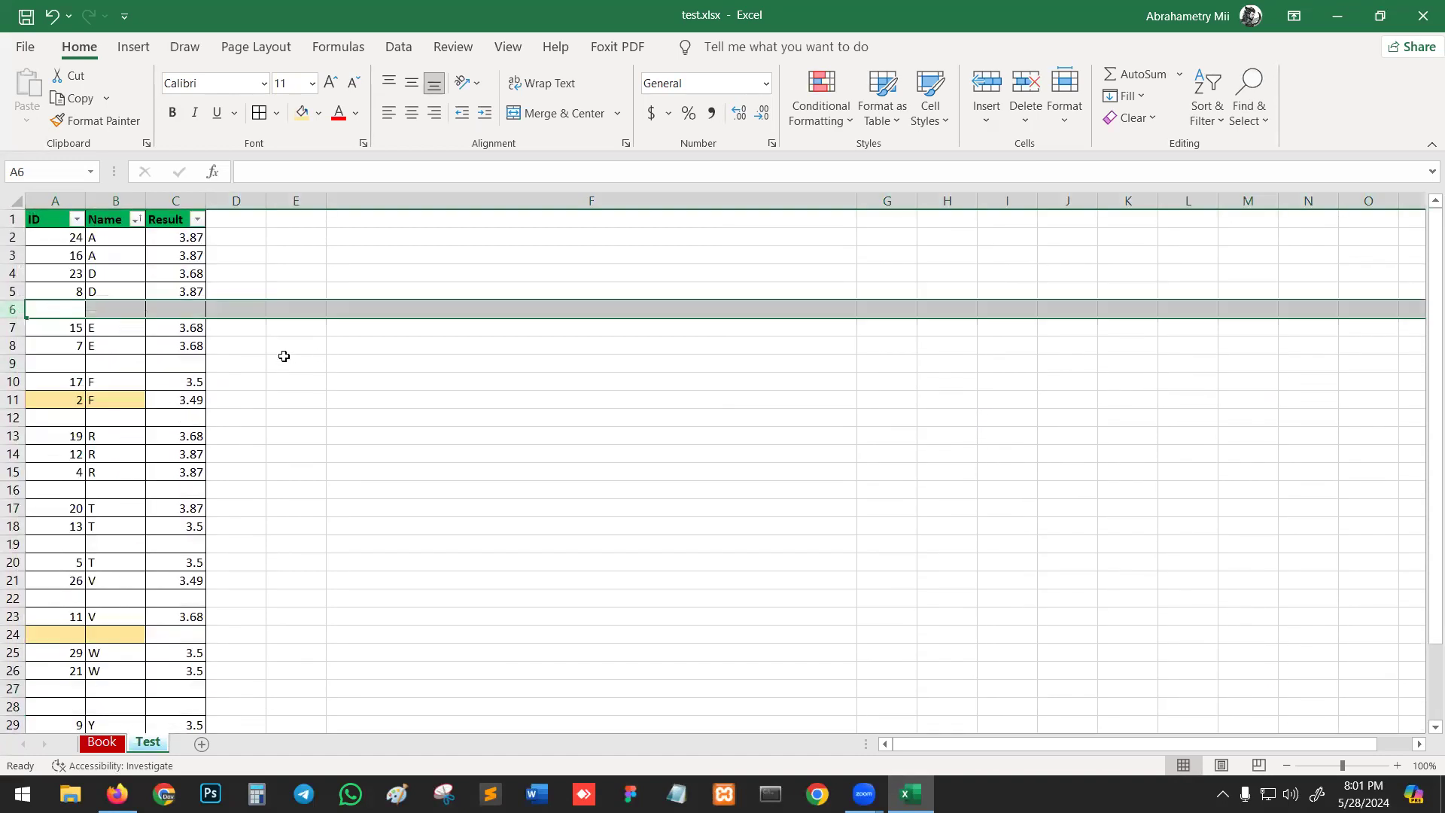
key(ctrl+a)
click(161, 416)
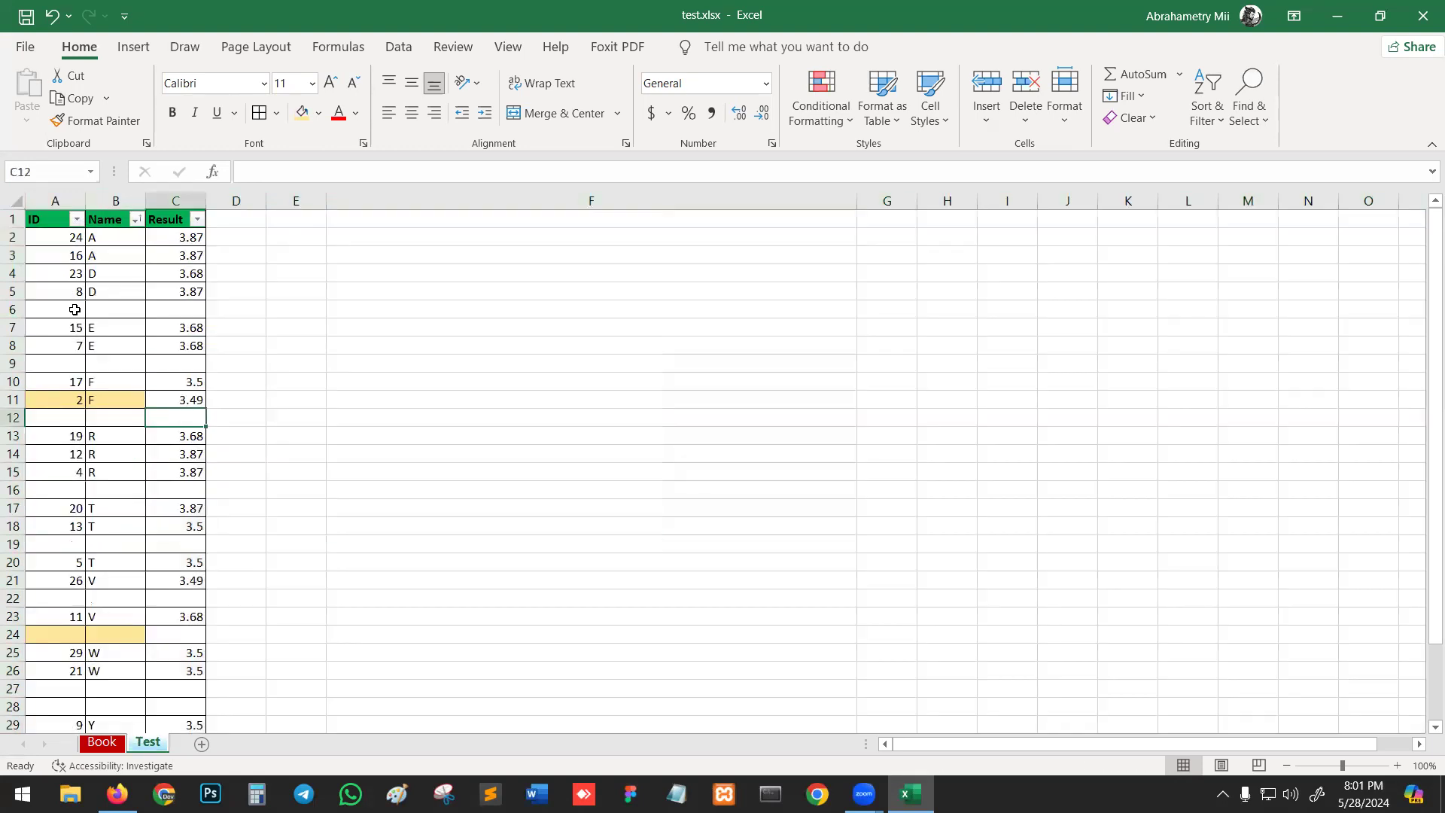
Reselect the table from A1 to C29 and narrow the selection to its blanks with Go To Special
click(43, 220)
key(ctrl+a)
key(ctrl+a)
drag(43, 221, 178, 633)
click(1248, 113)
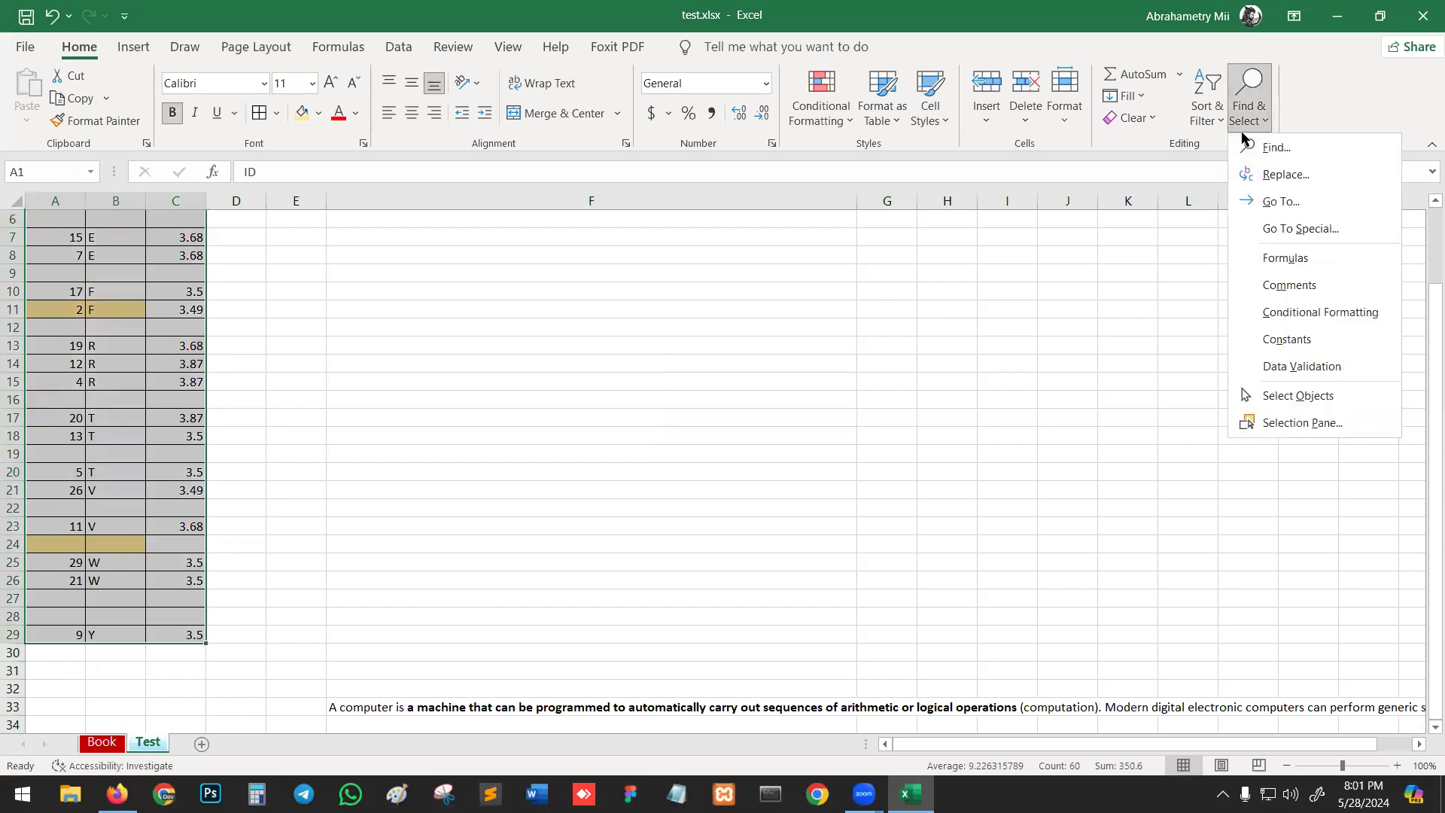
click(1268, 231)
click(475, 449)
click(570, 558)
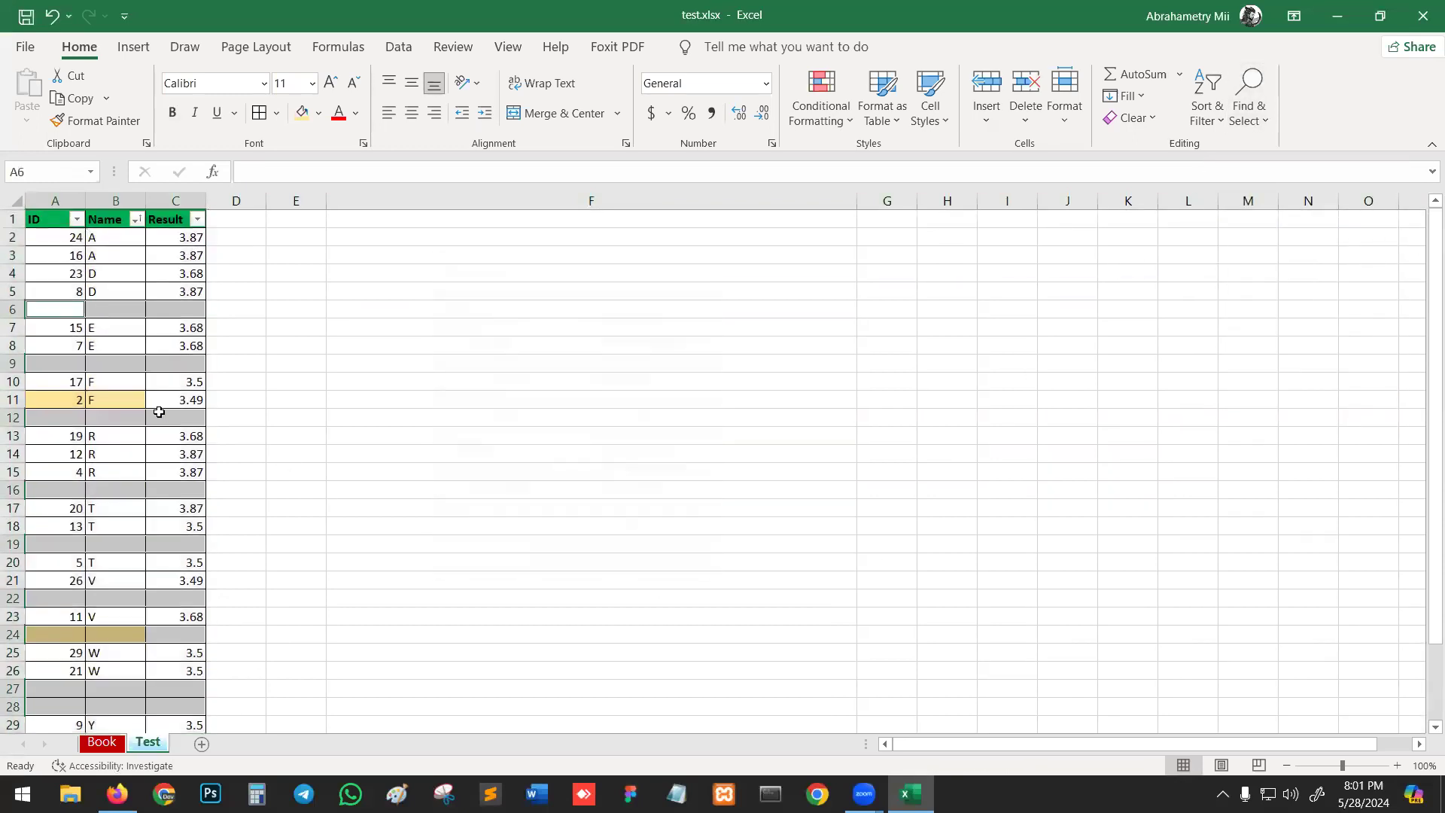
Delete the selected blank cells with the Entire row option
right_click(64, 309)
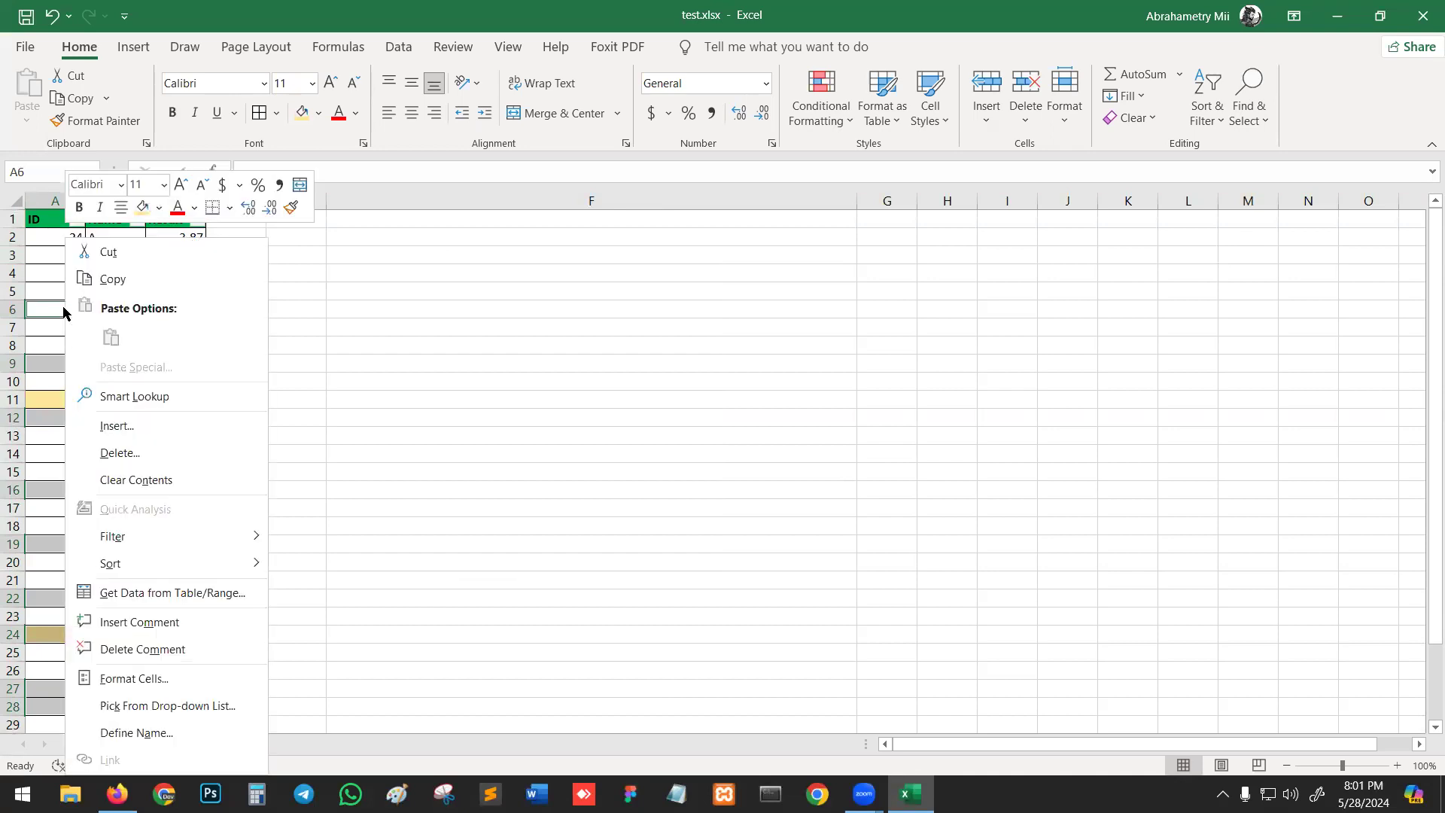
click(129, 453)
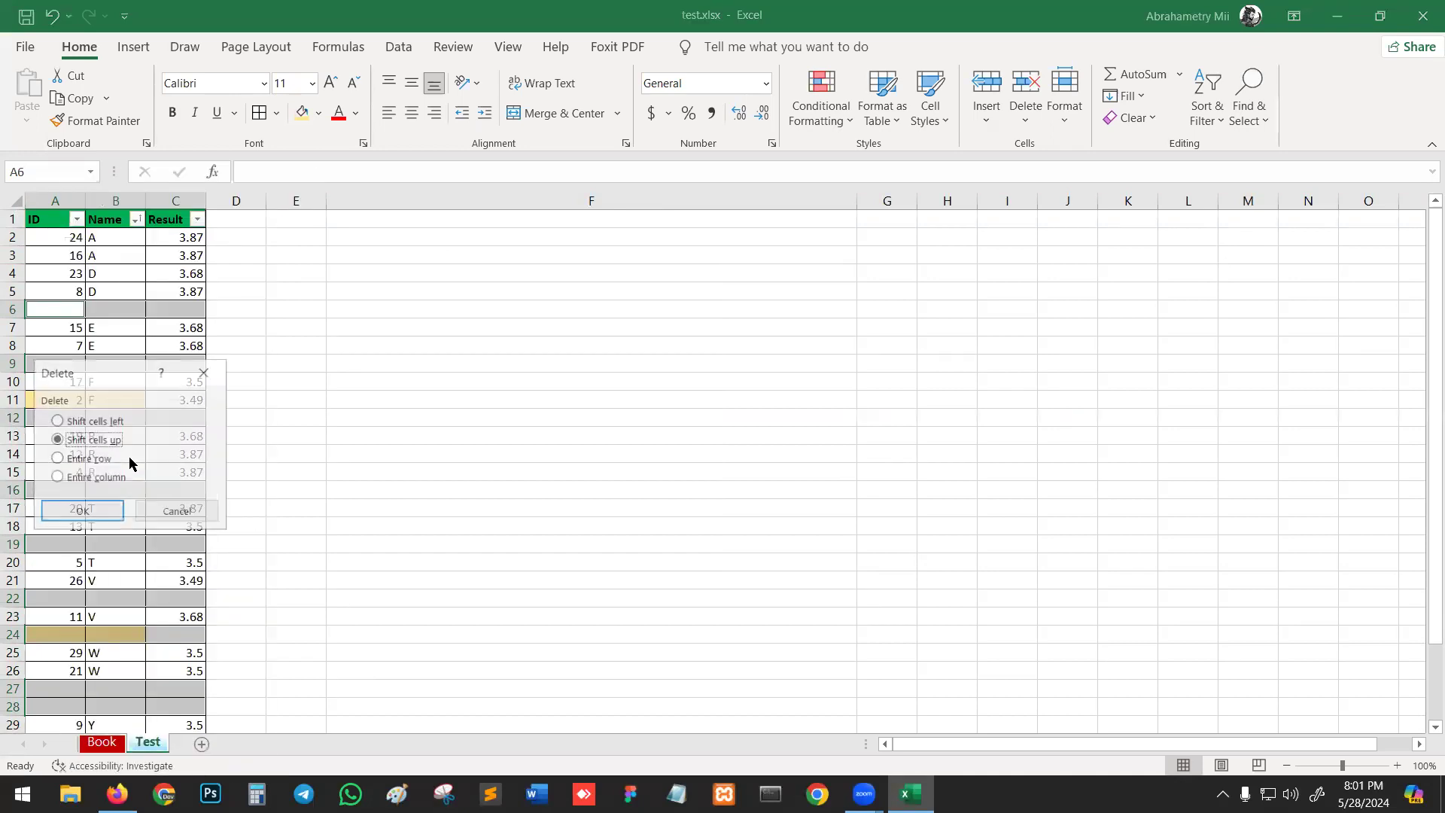
click(79, 463)
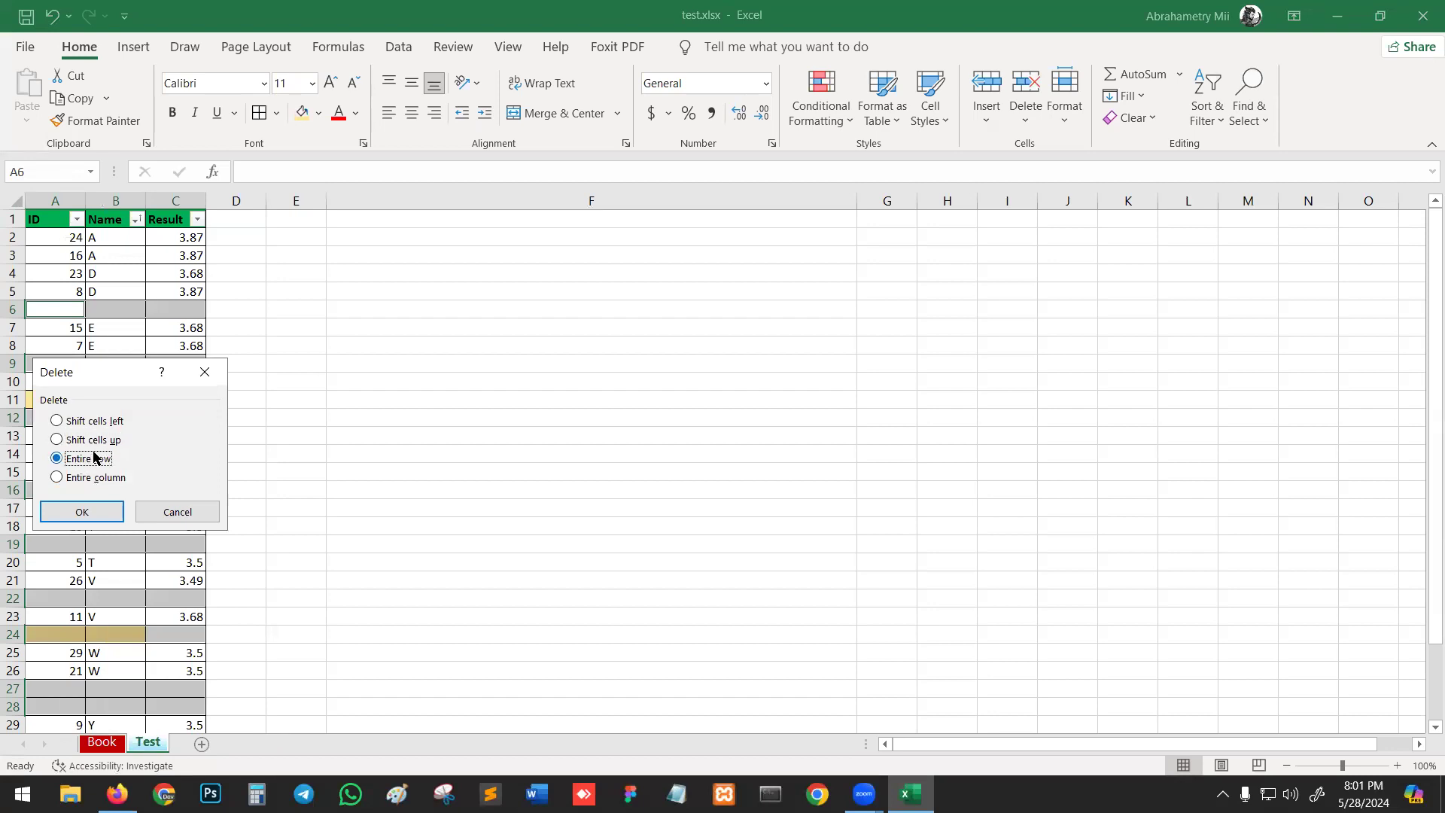
click(83, 511)
click(527, 525)
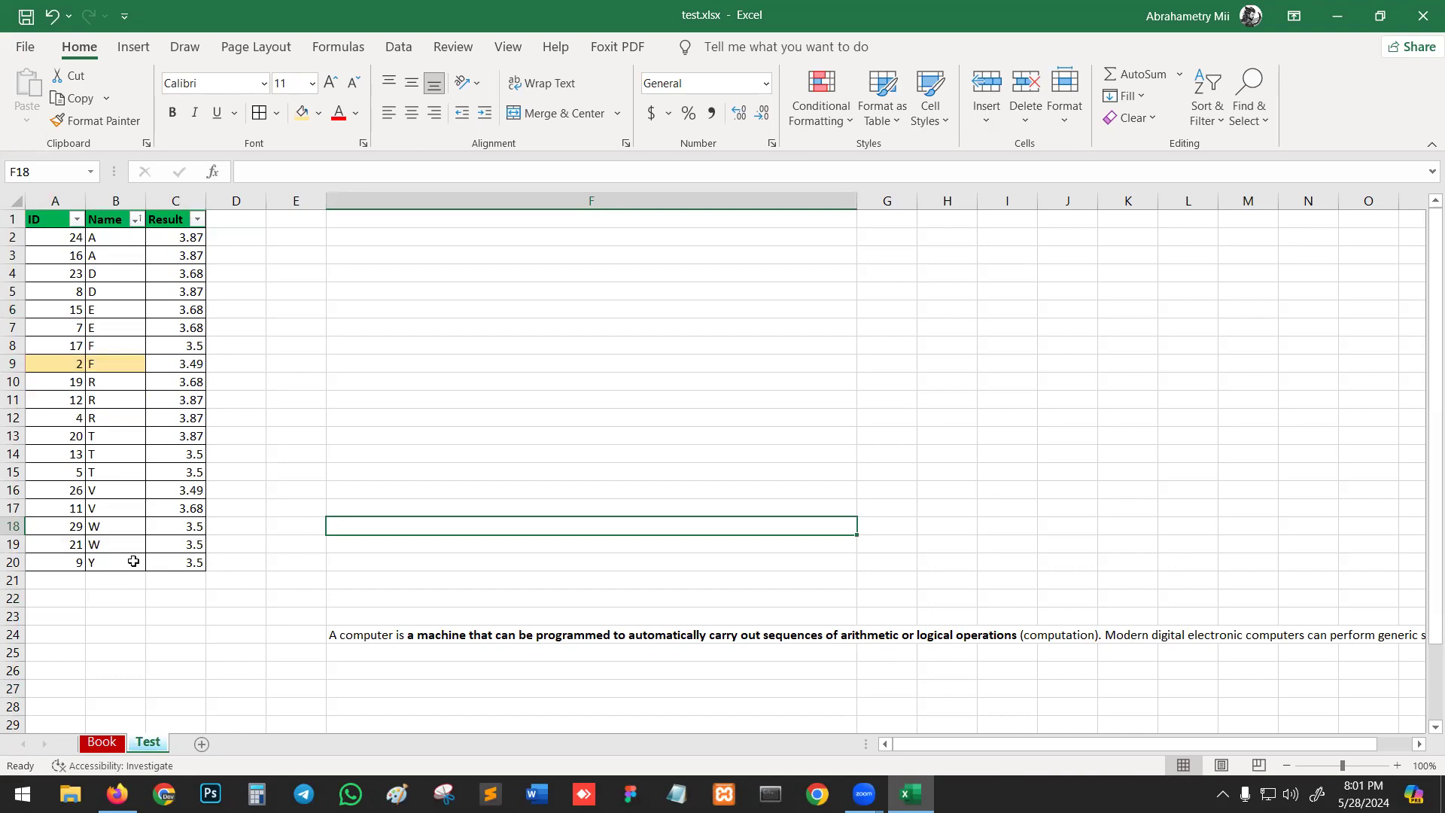
drag(41, 220, 203, 562)
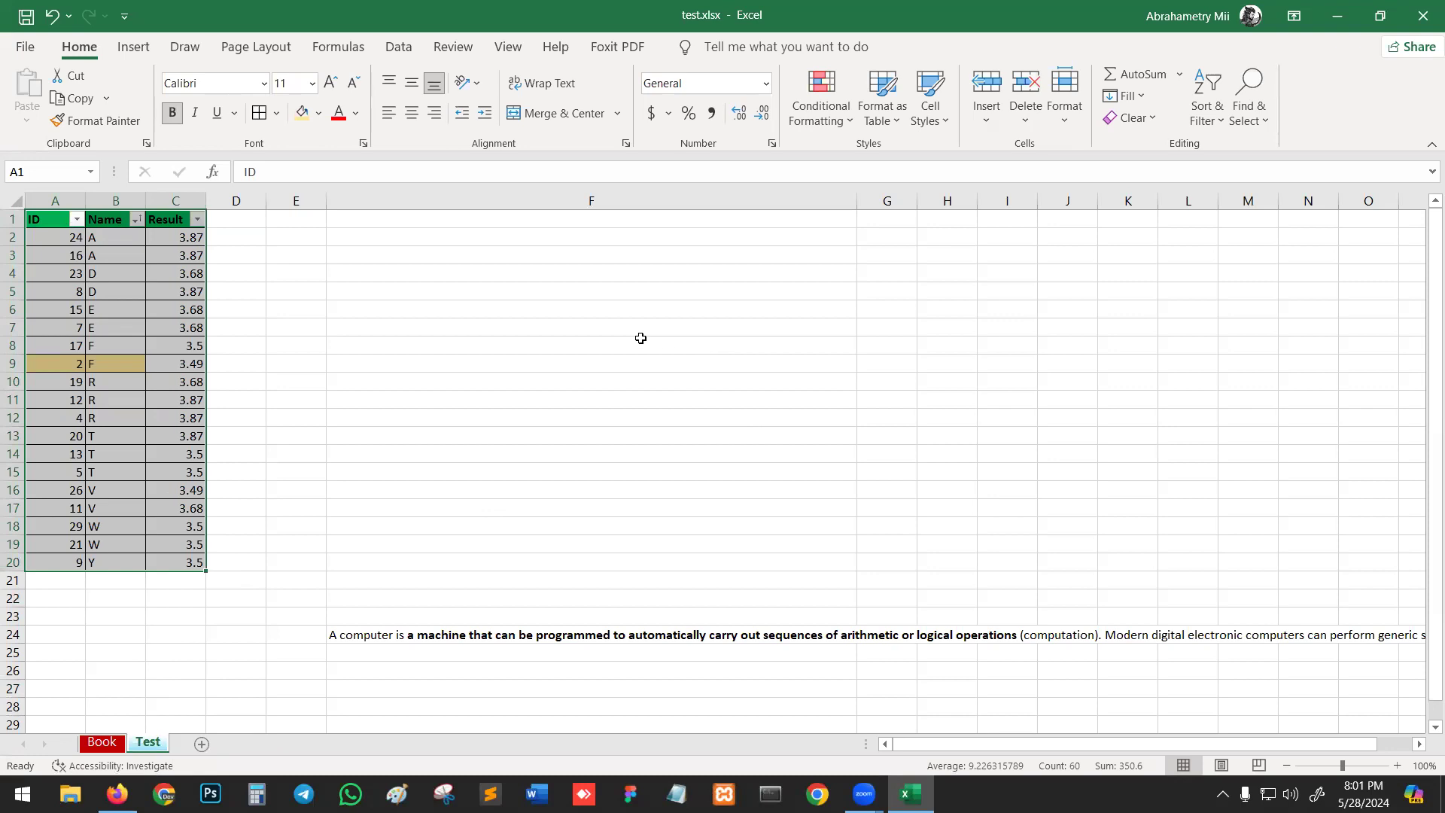
click(432, 306)
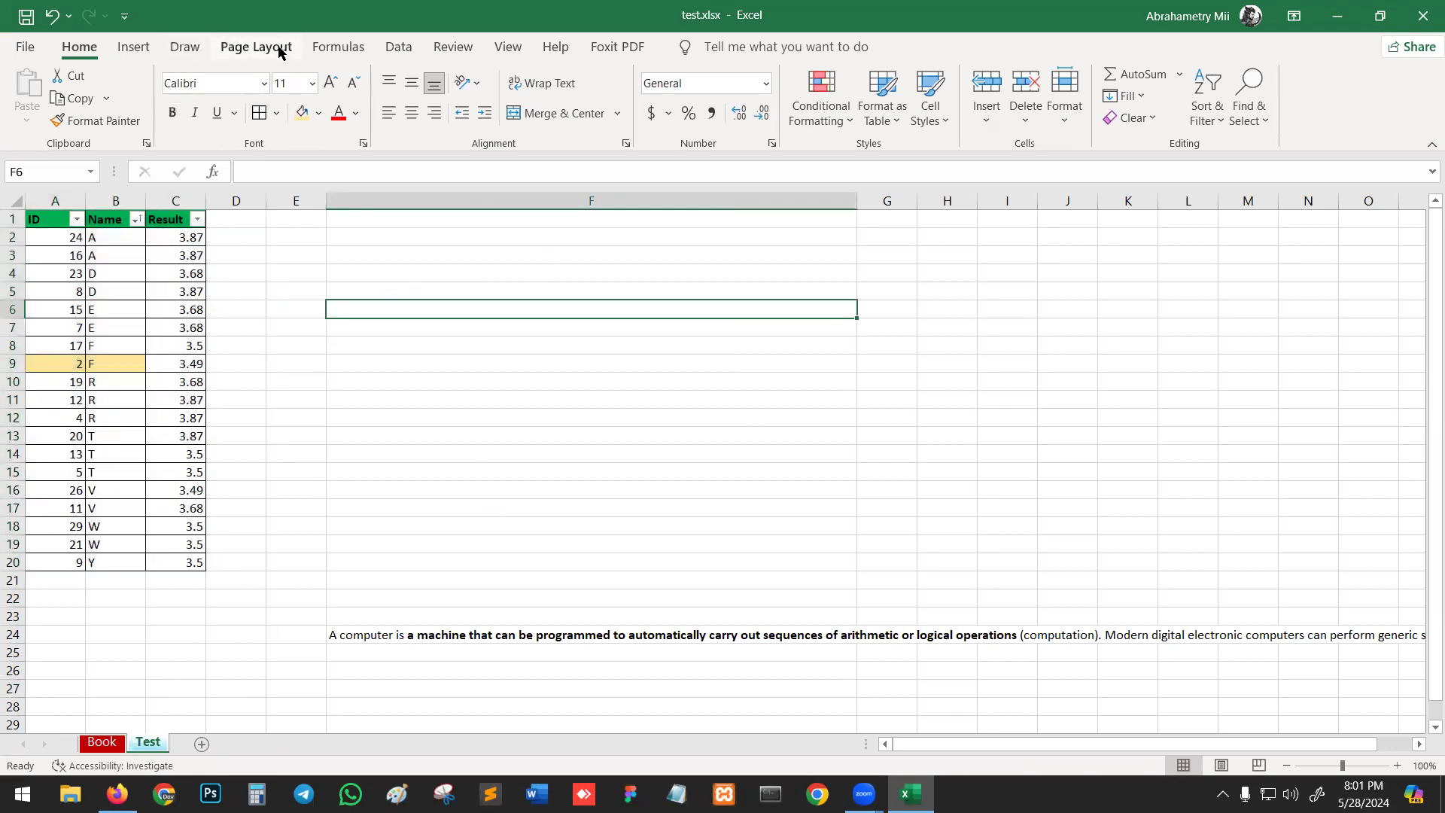
click(330, 49)
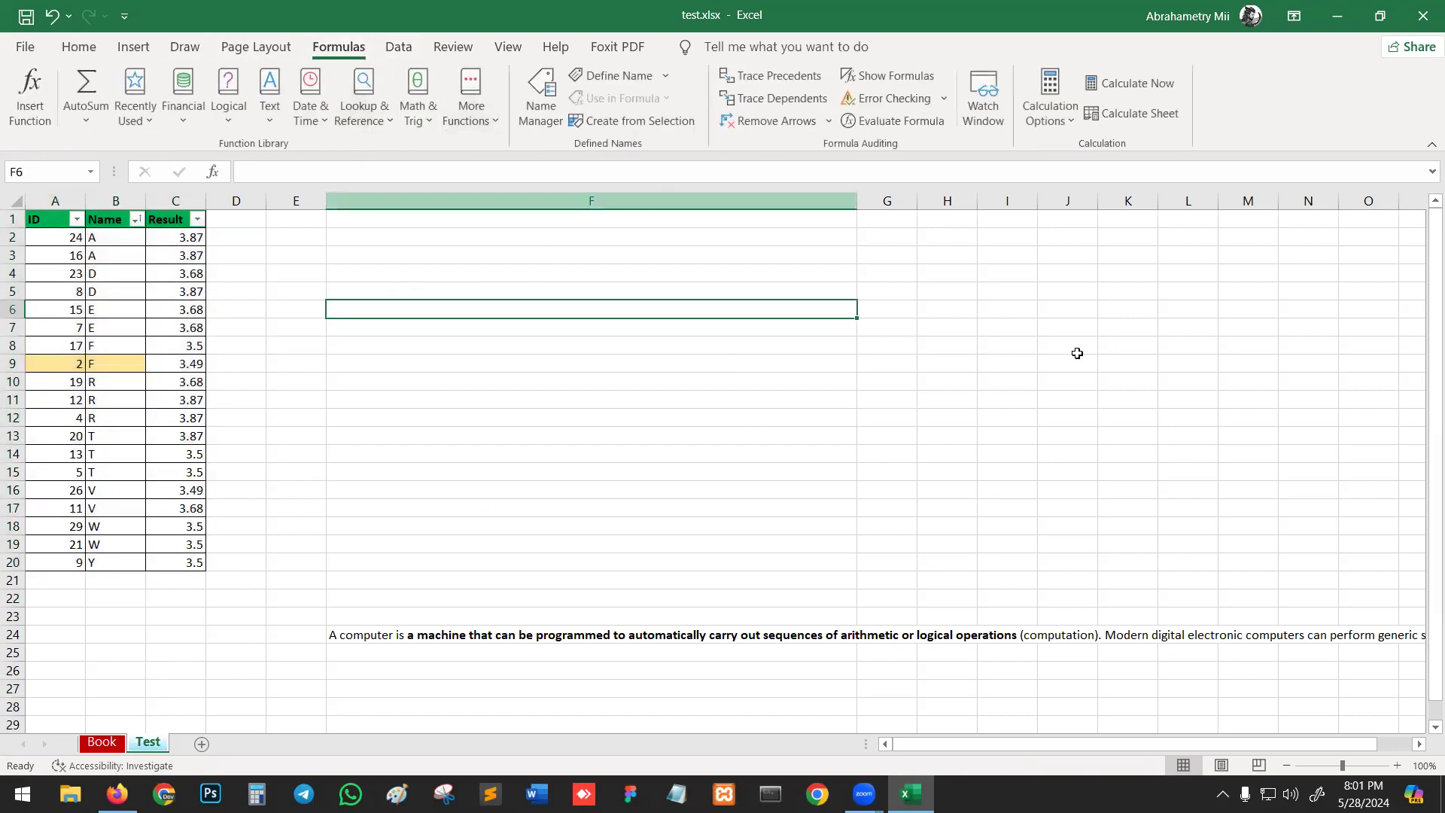
click(88, 55)
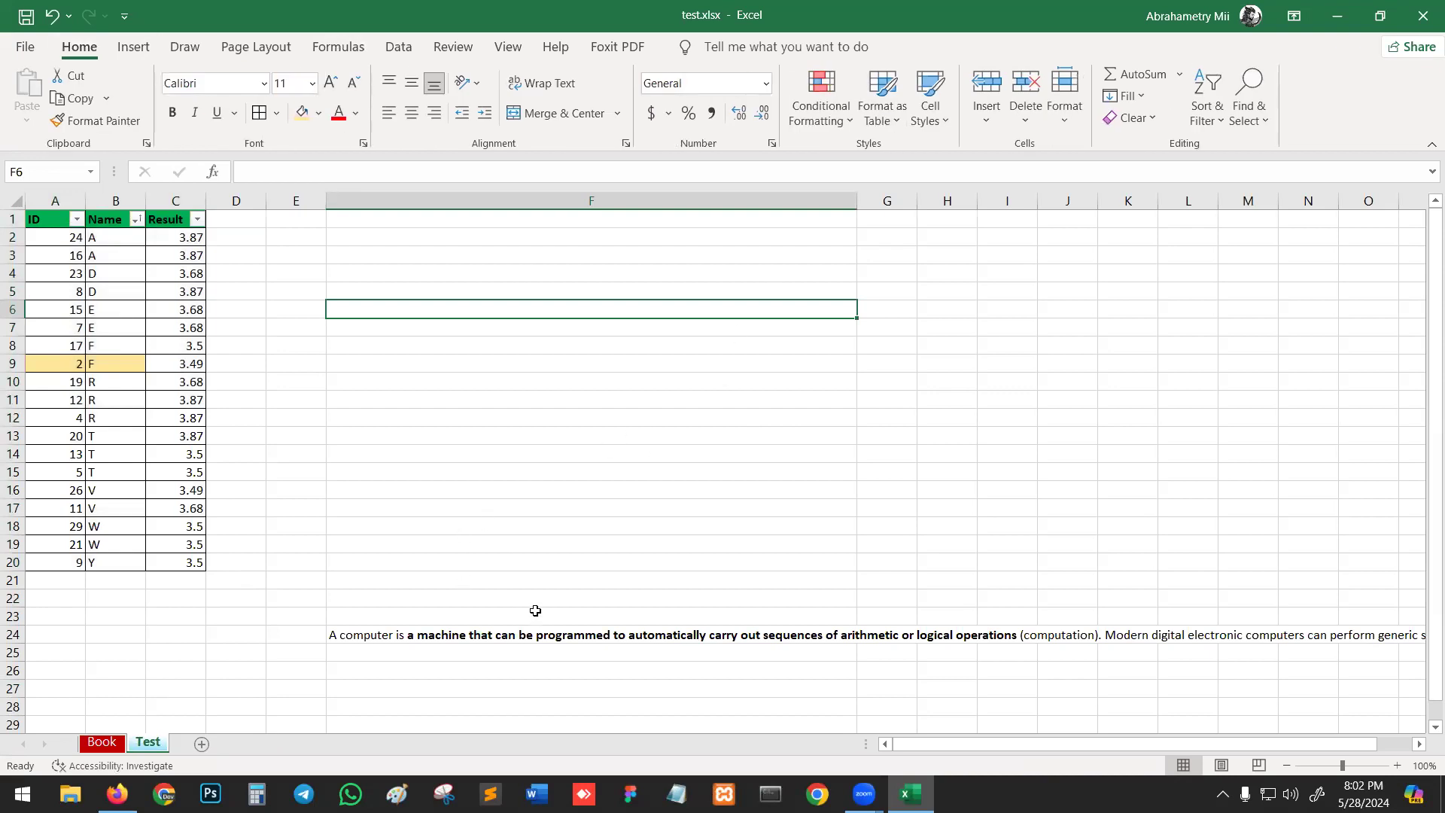
click(673, 384)
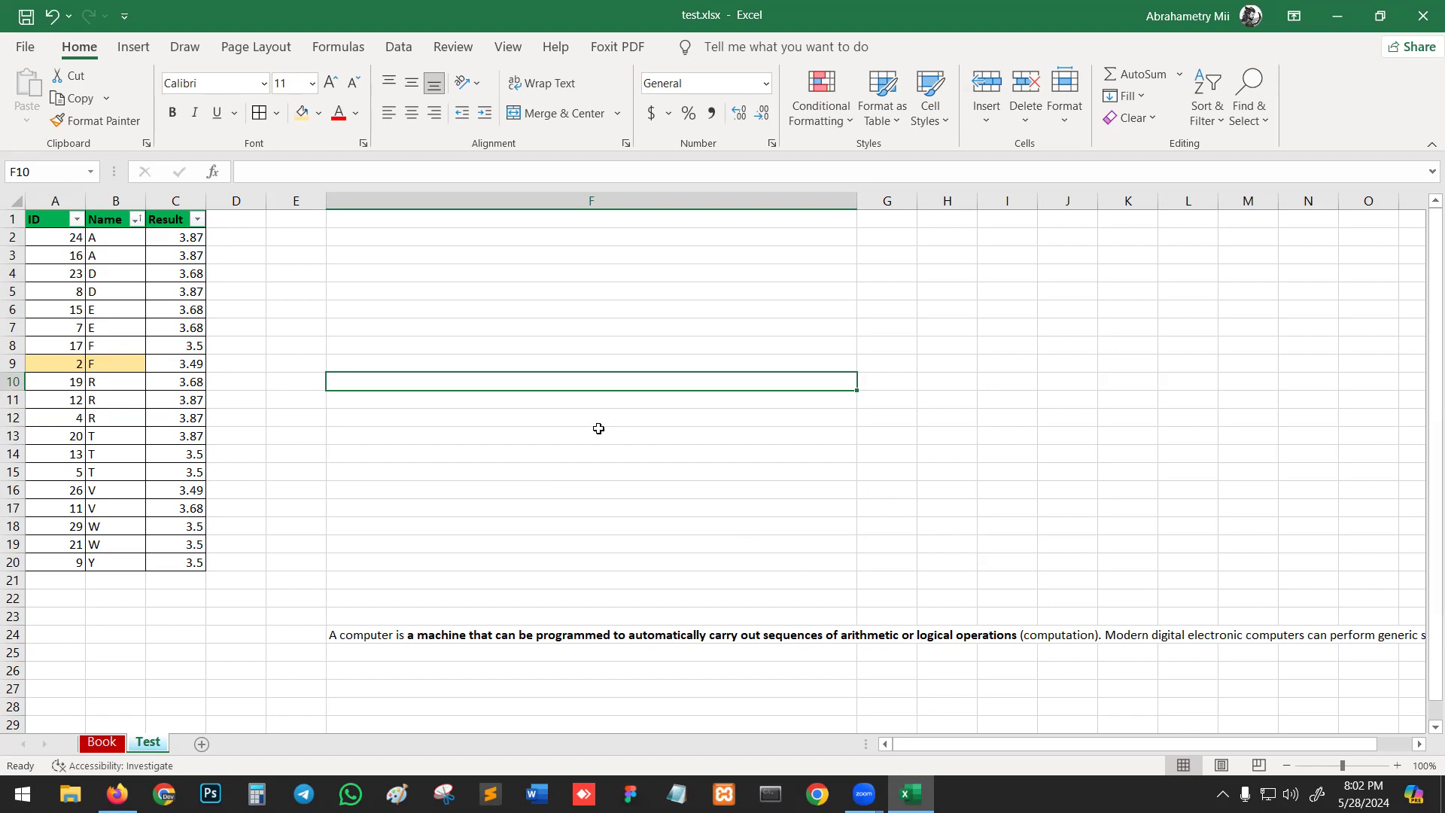
click(859, 33)
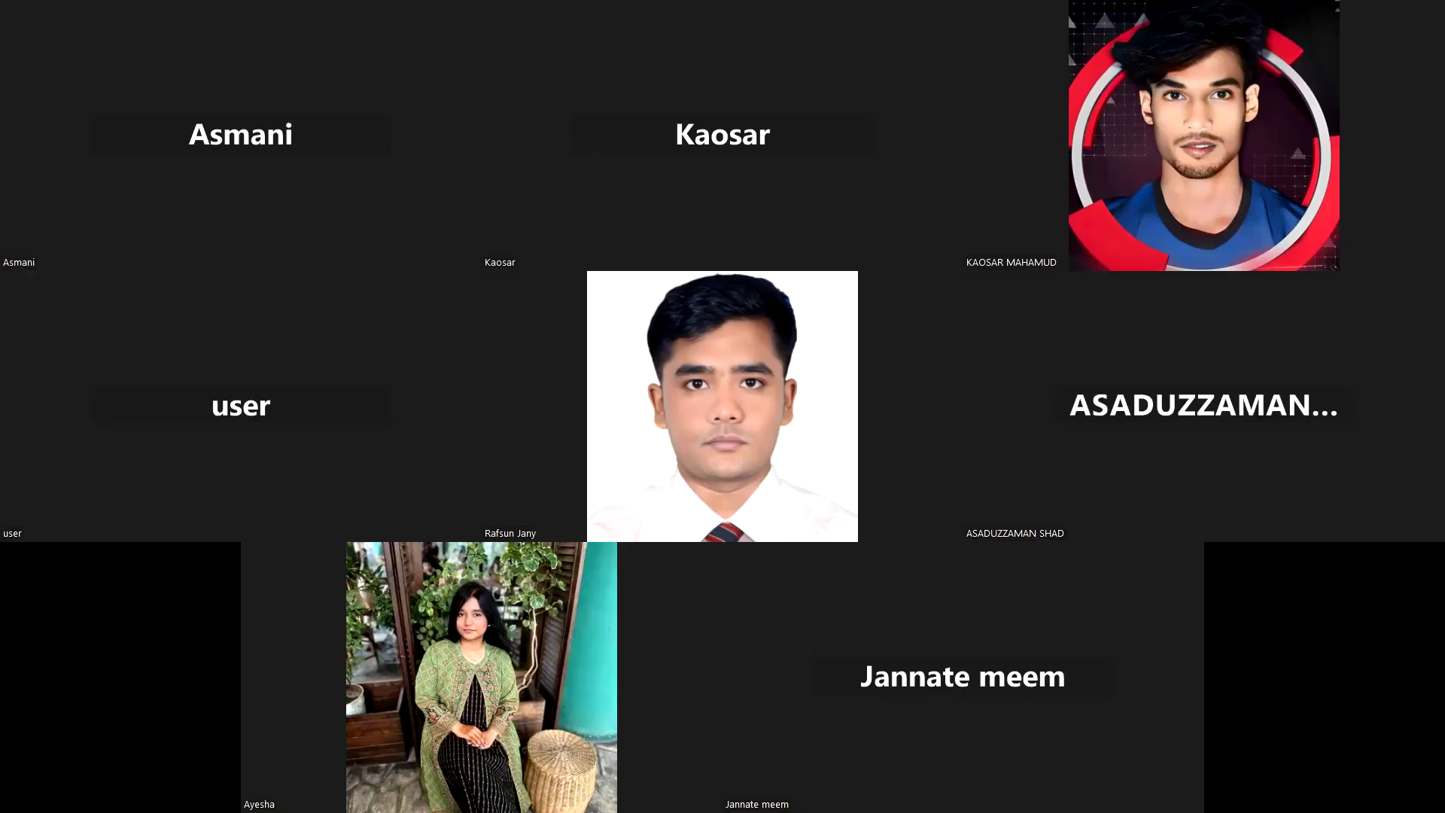